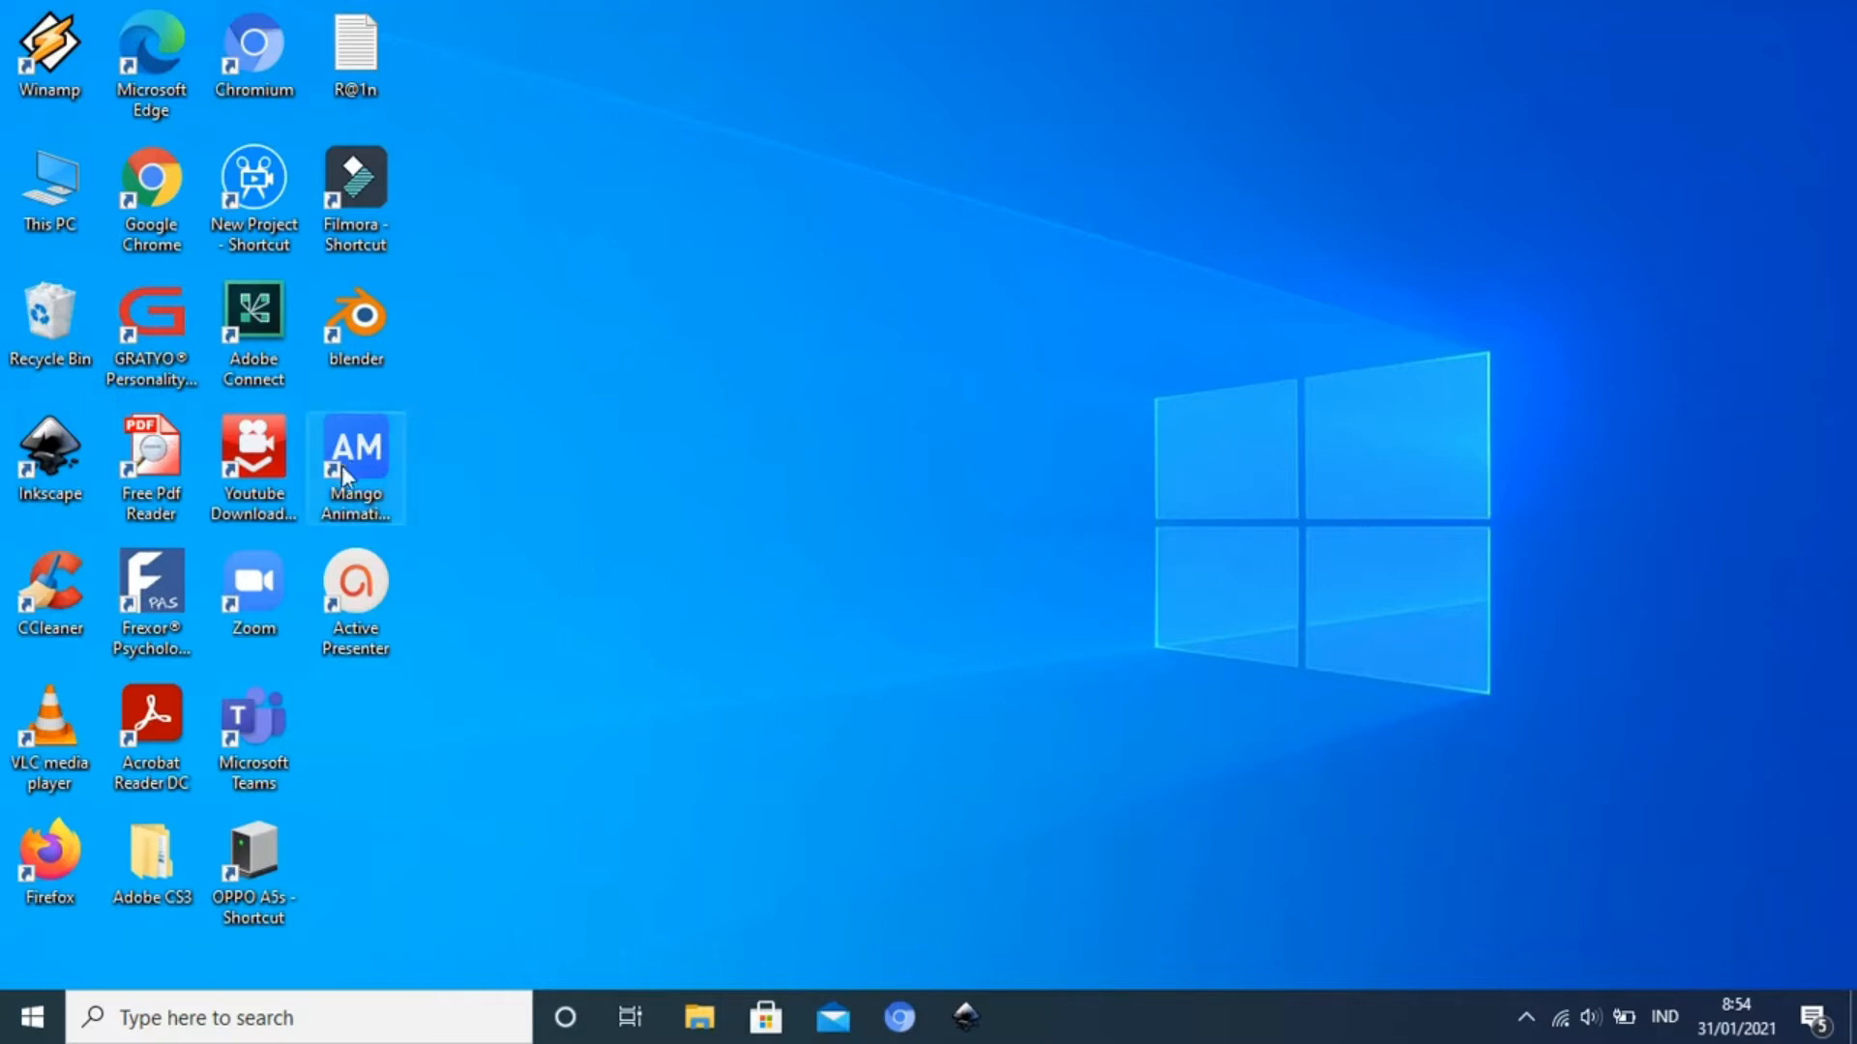
Open Mango Animation Maker and look through the full collection of ready-made templates on the start screen
click(373, 467)
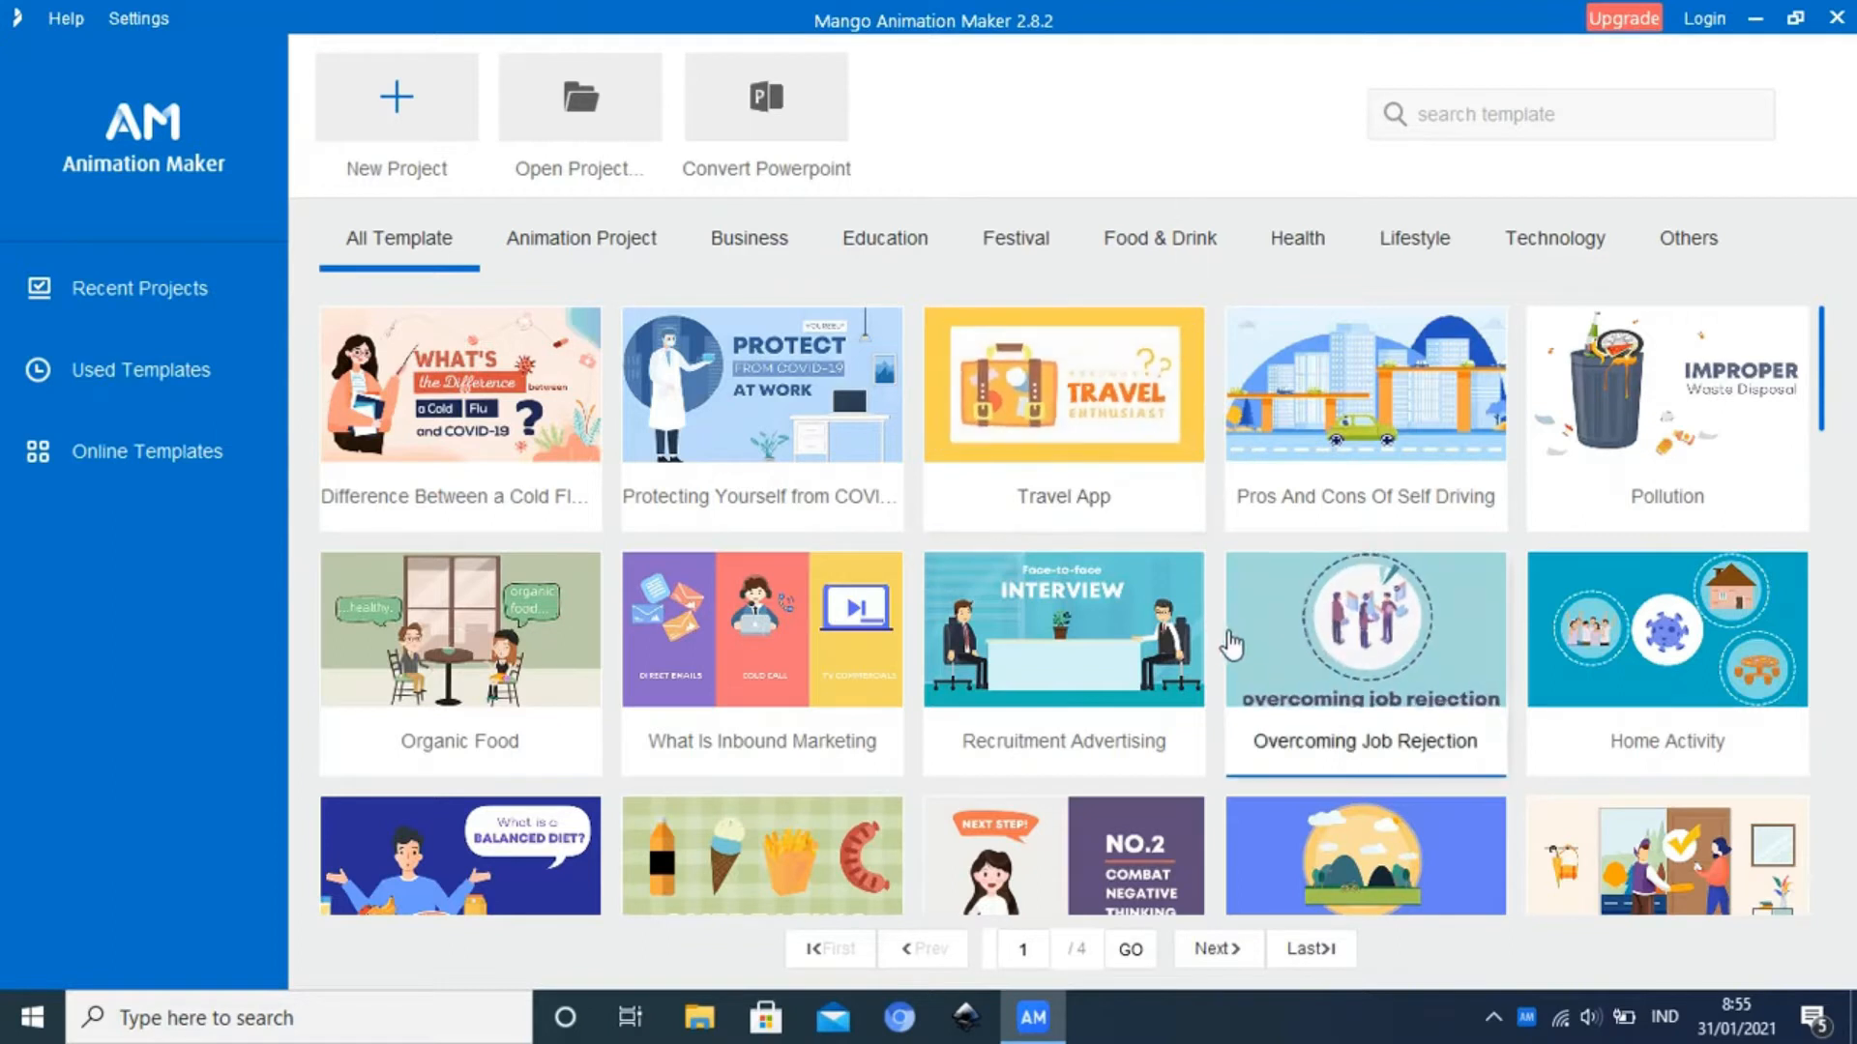
scroll(1228, 648, down, 5)
scroll(1222, 657, down, 5)
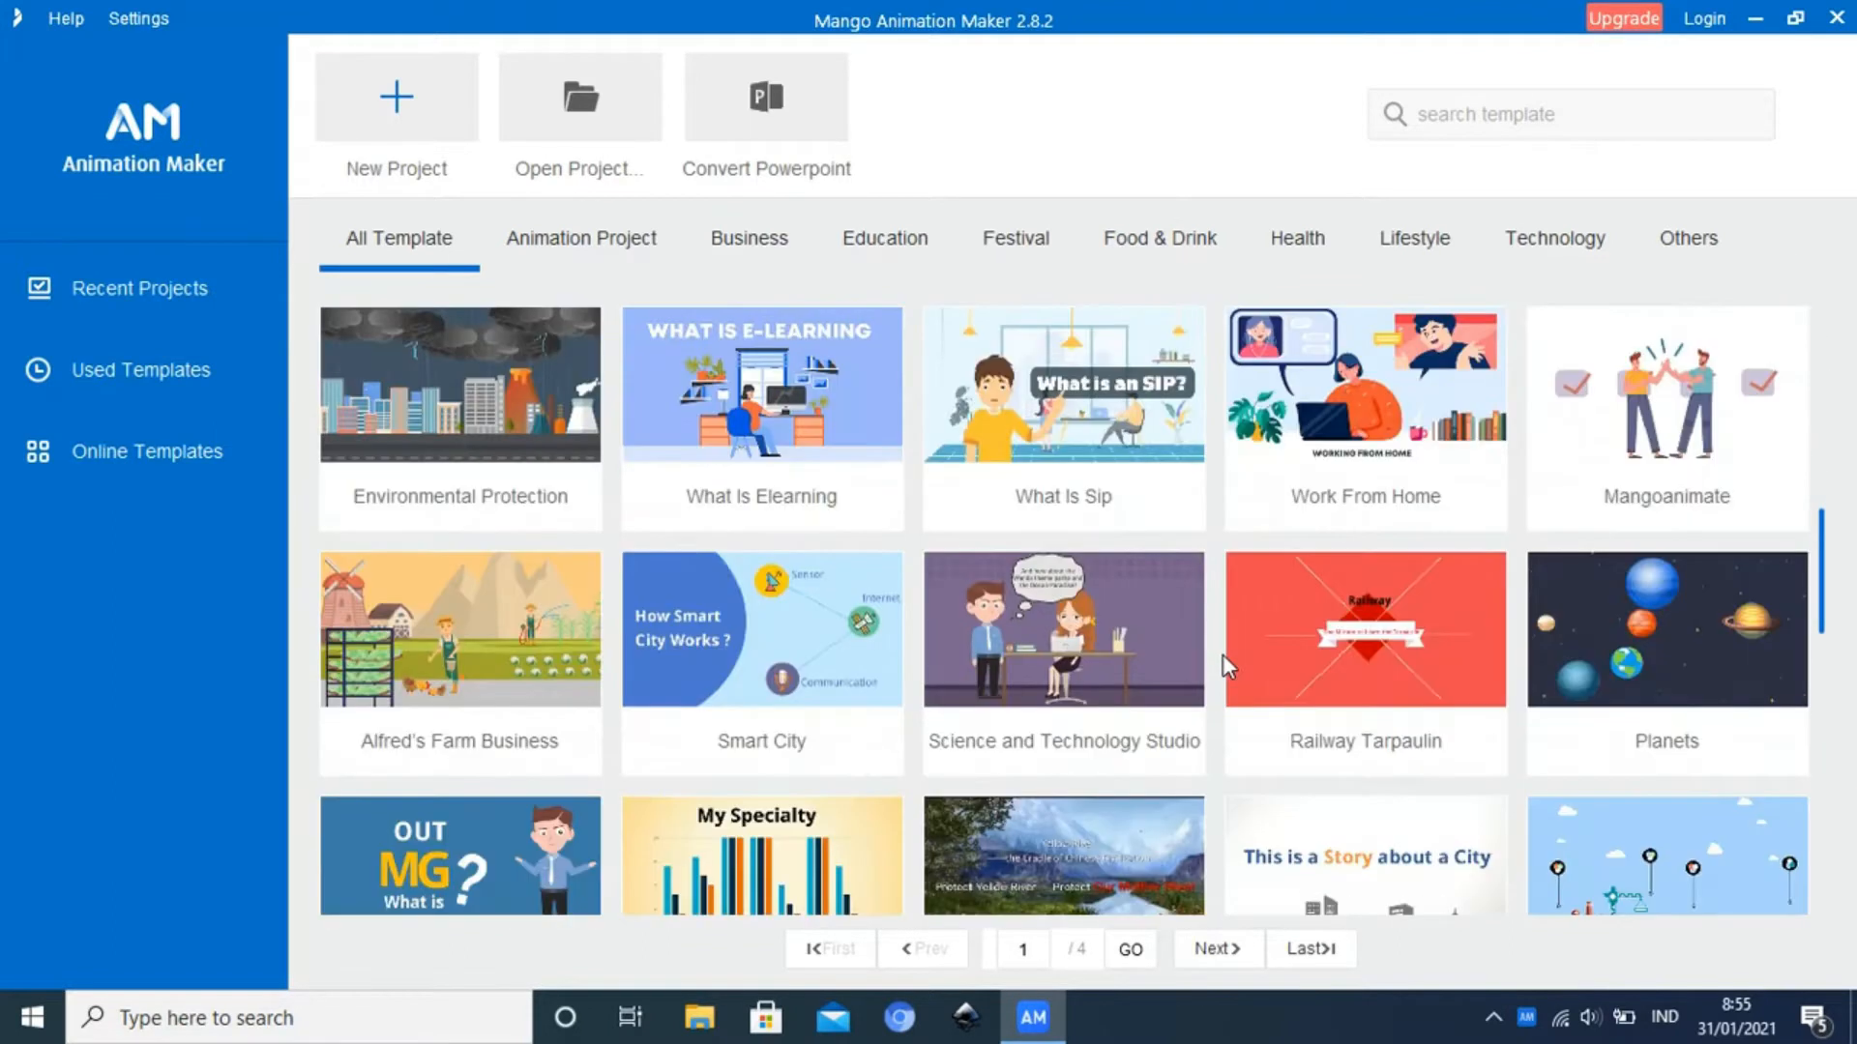
scroll(1222, 656, down, 3)
scroll(1223, 657, down, 5)
scroll(1222, 658, down, 5)
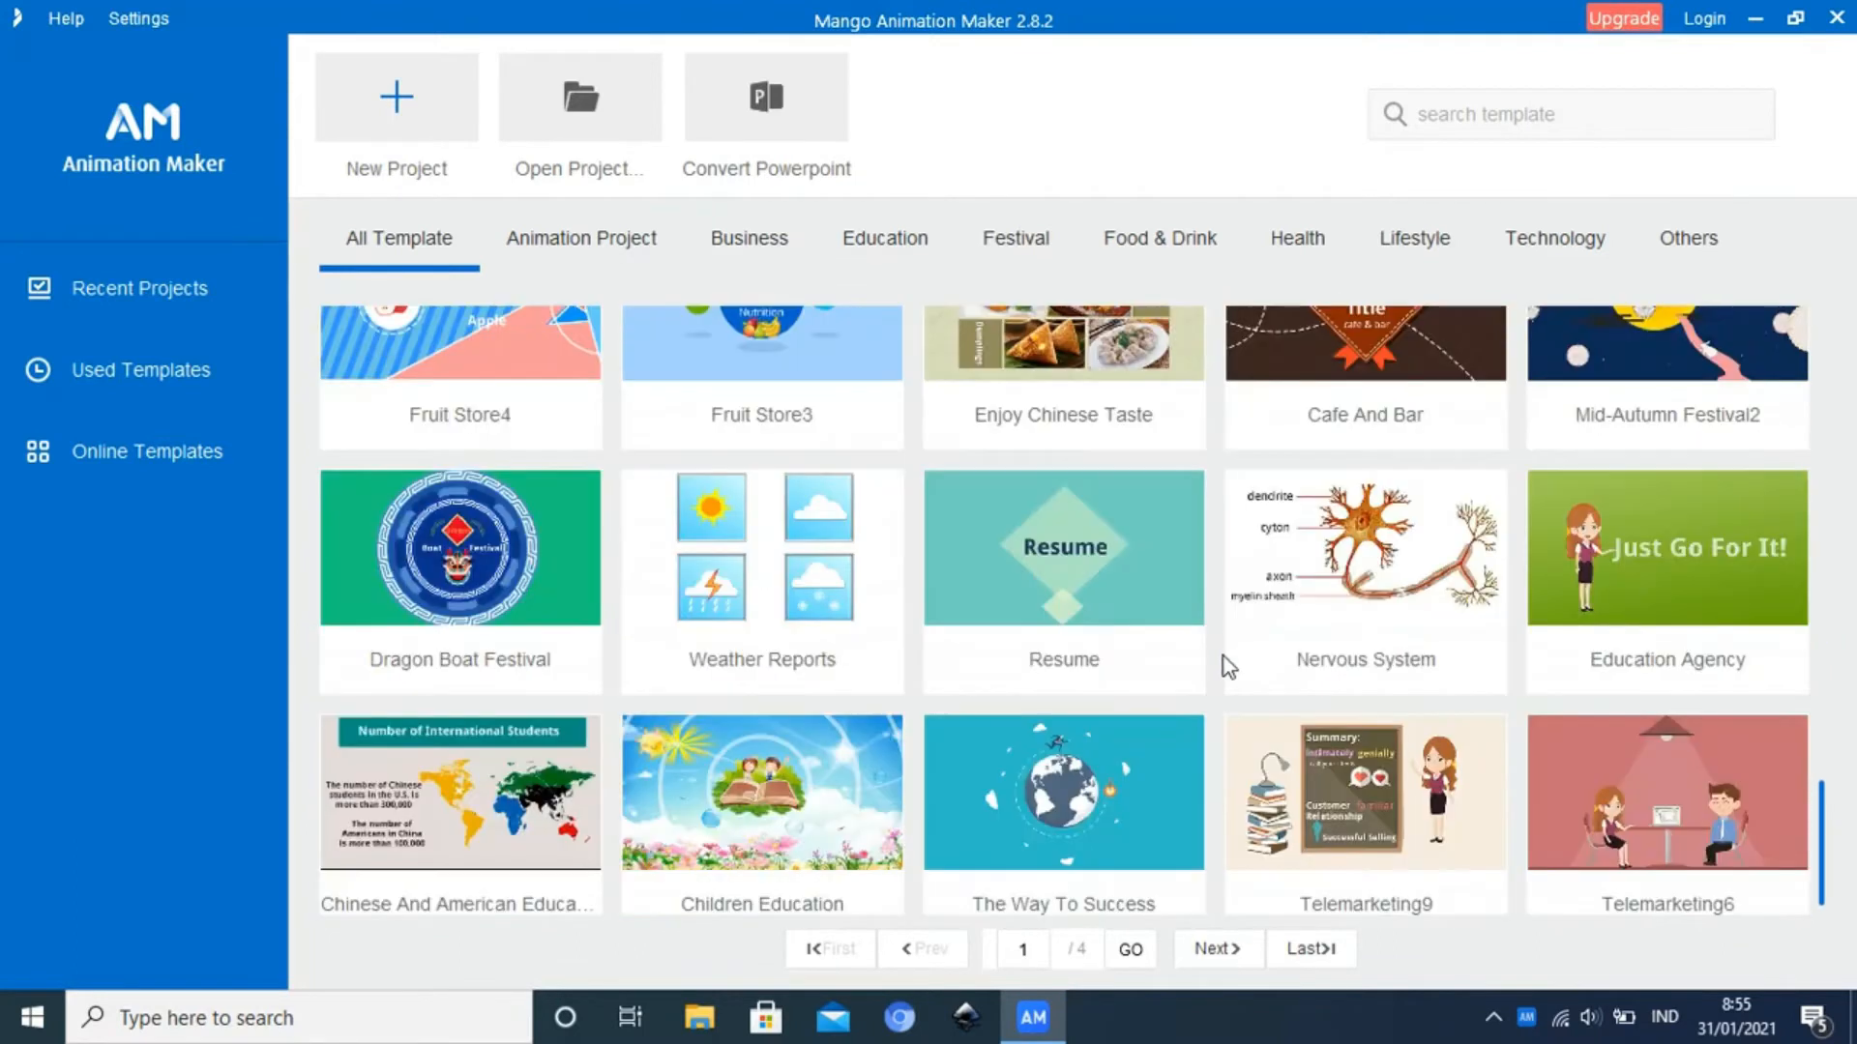
scroll(1223, 657, up, 10)
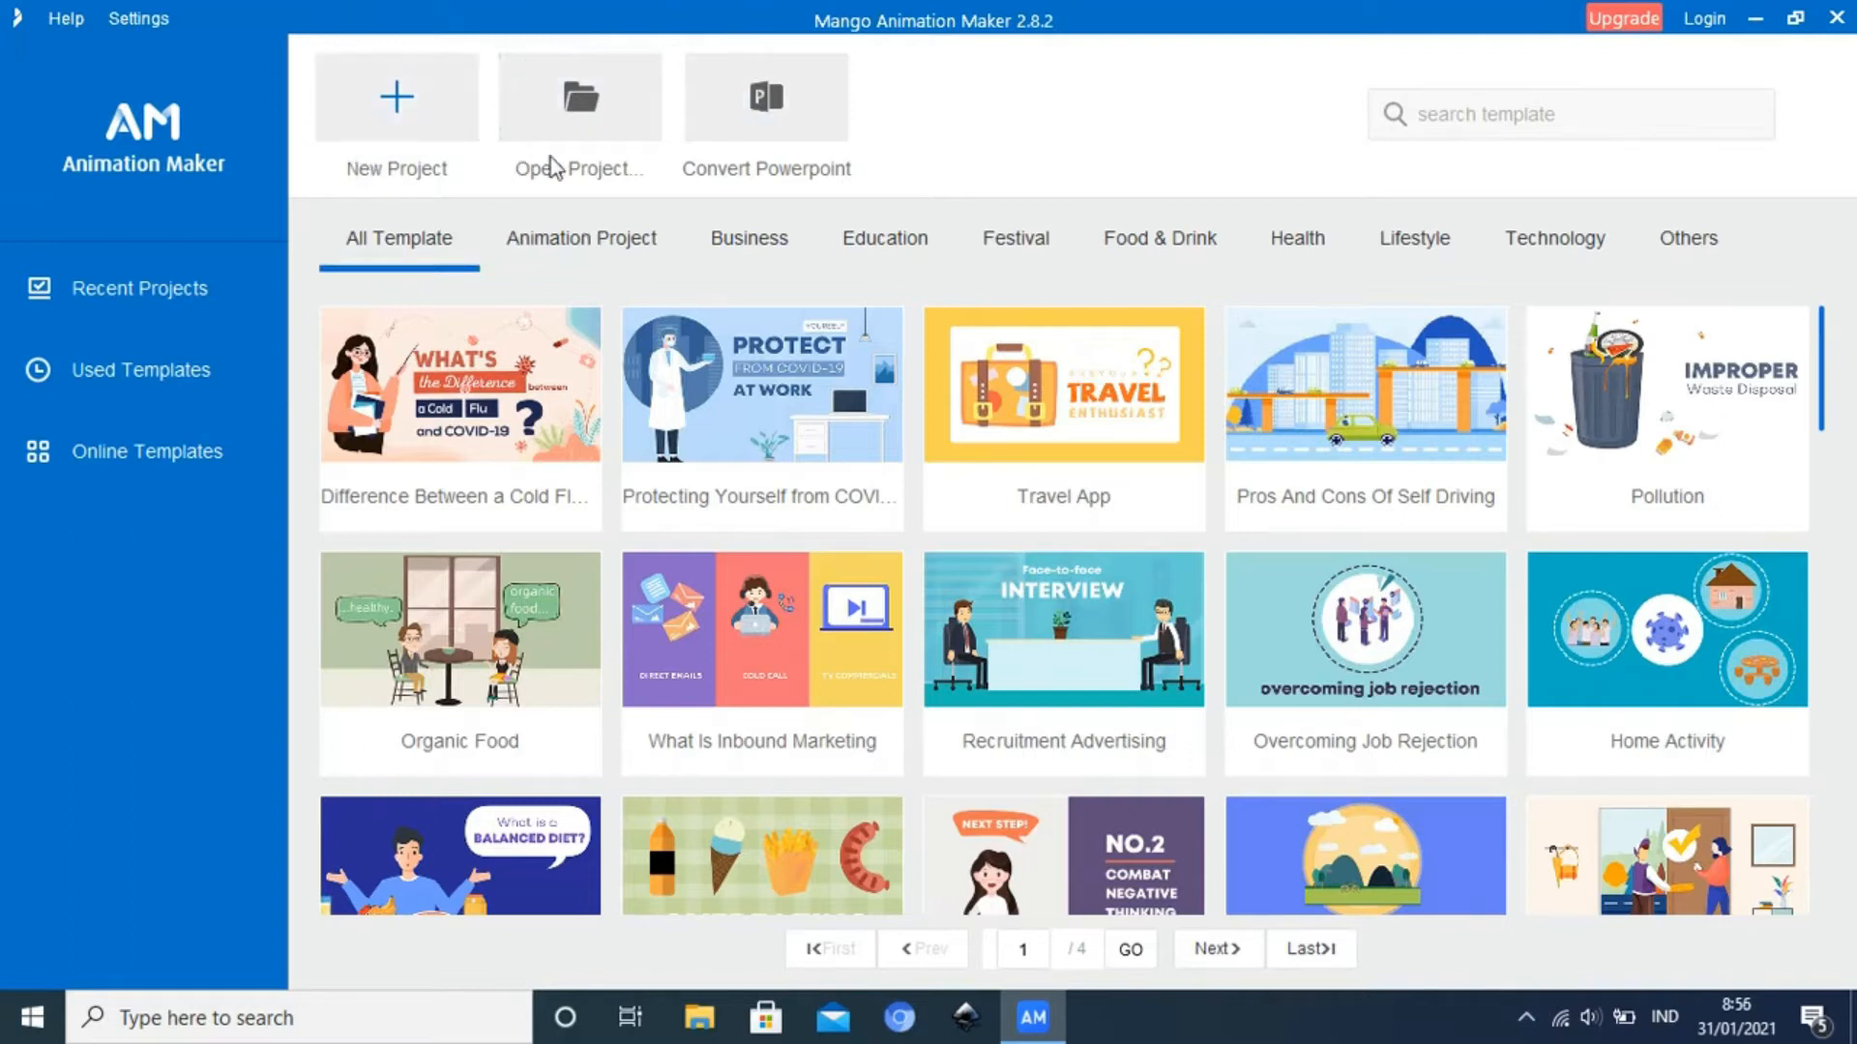
Look through the existing project files on Local Disk (D:) and dismiss the file chooser without opening one
click(581, 97)
click(581, 112)
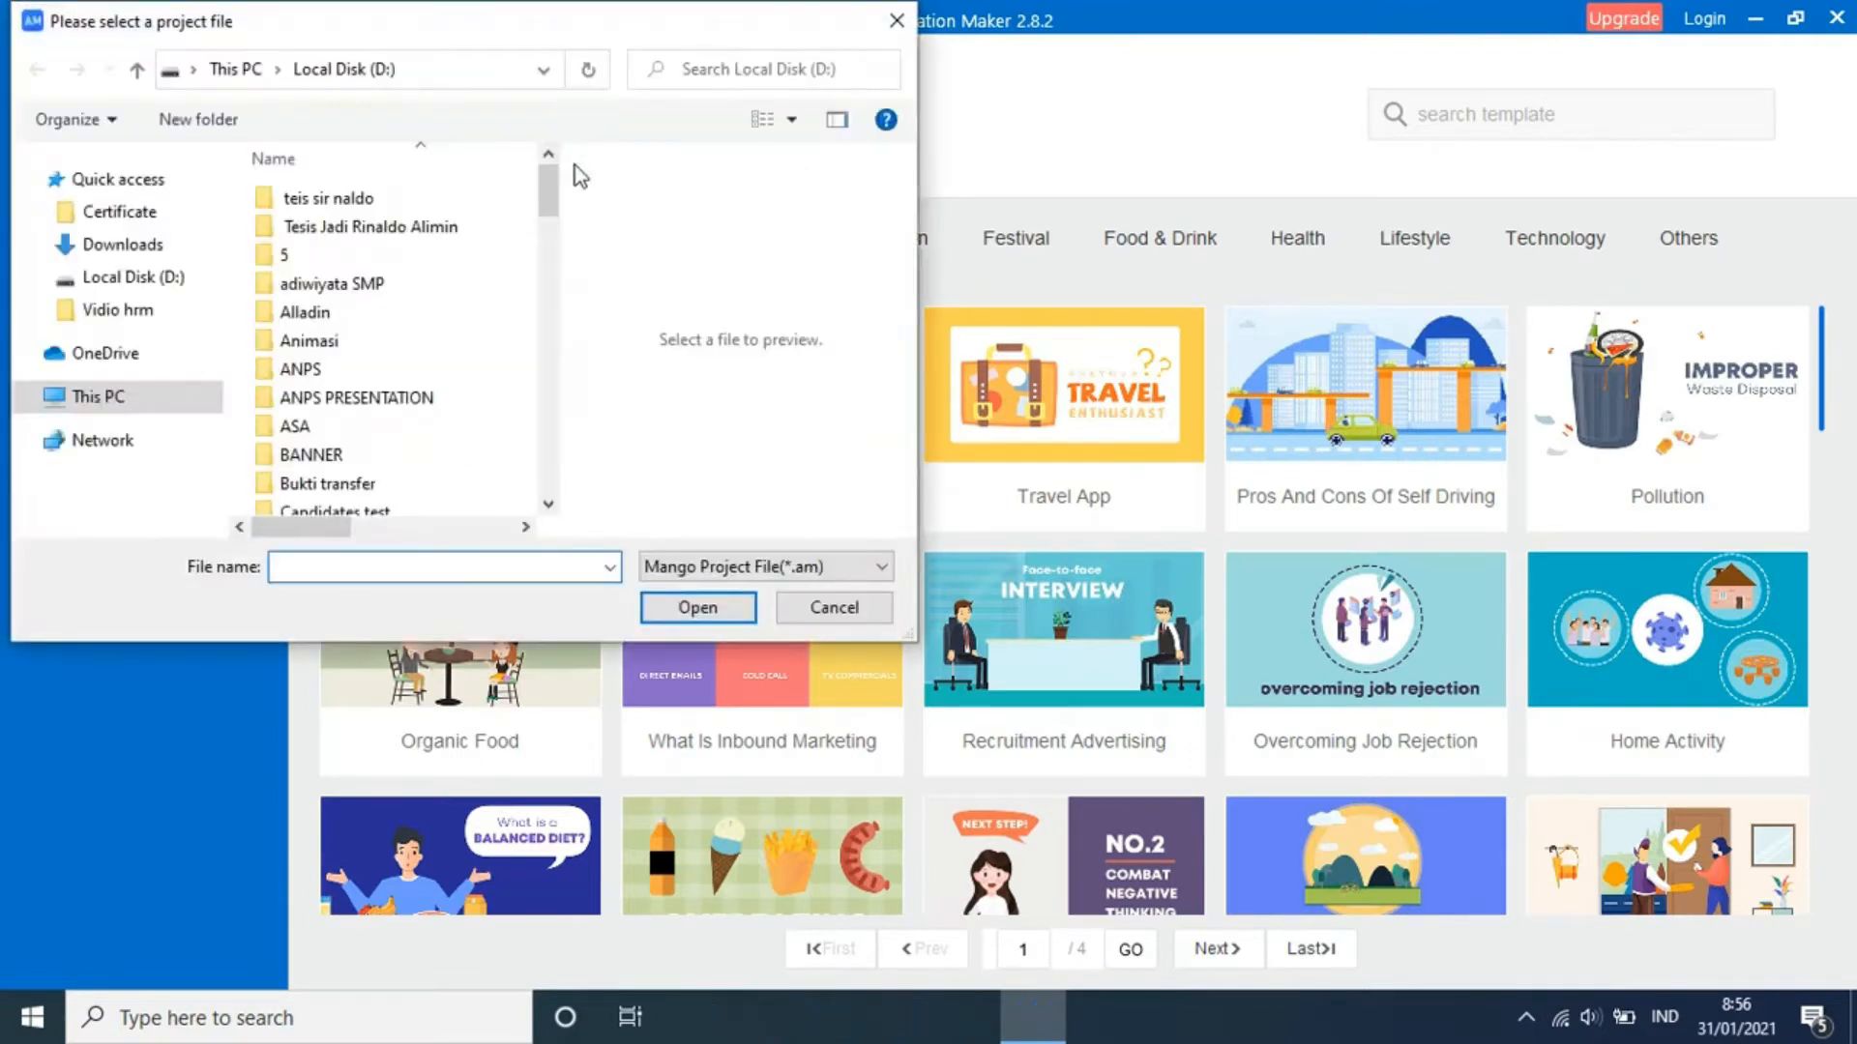
drag(549, 194, 549, 491)
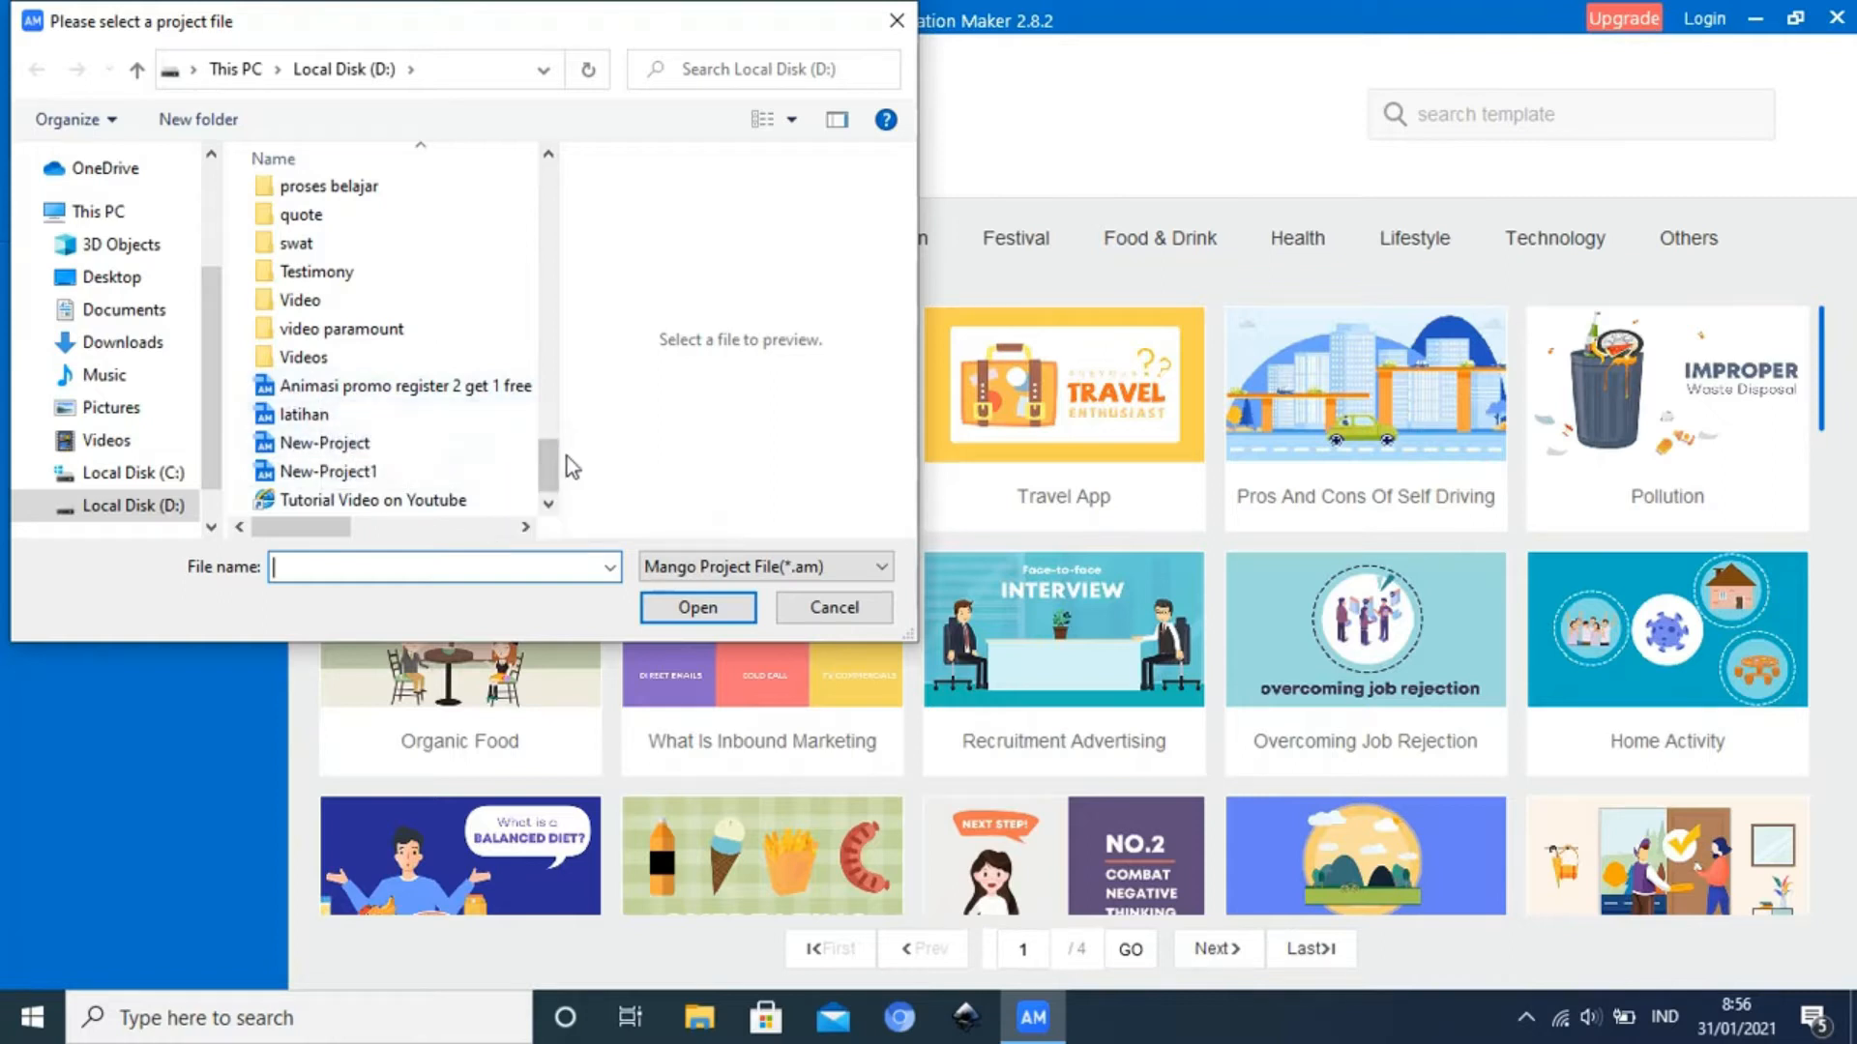
drag(556, 474, 556, 467)
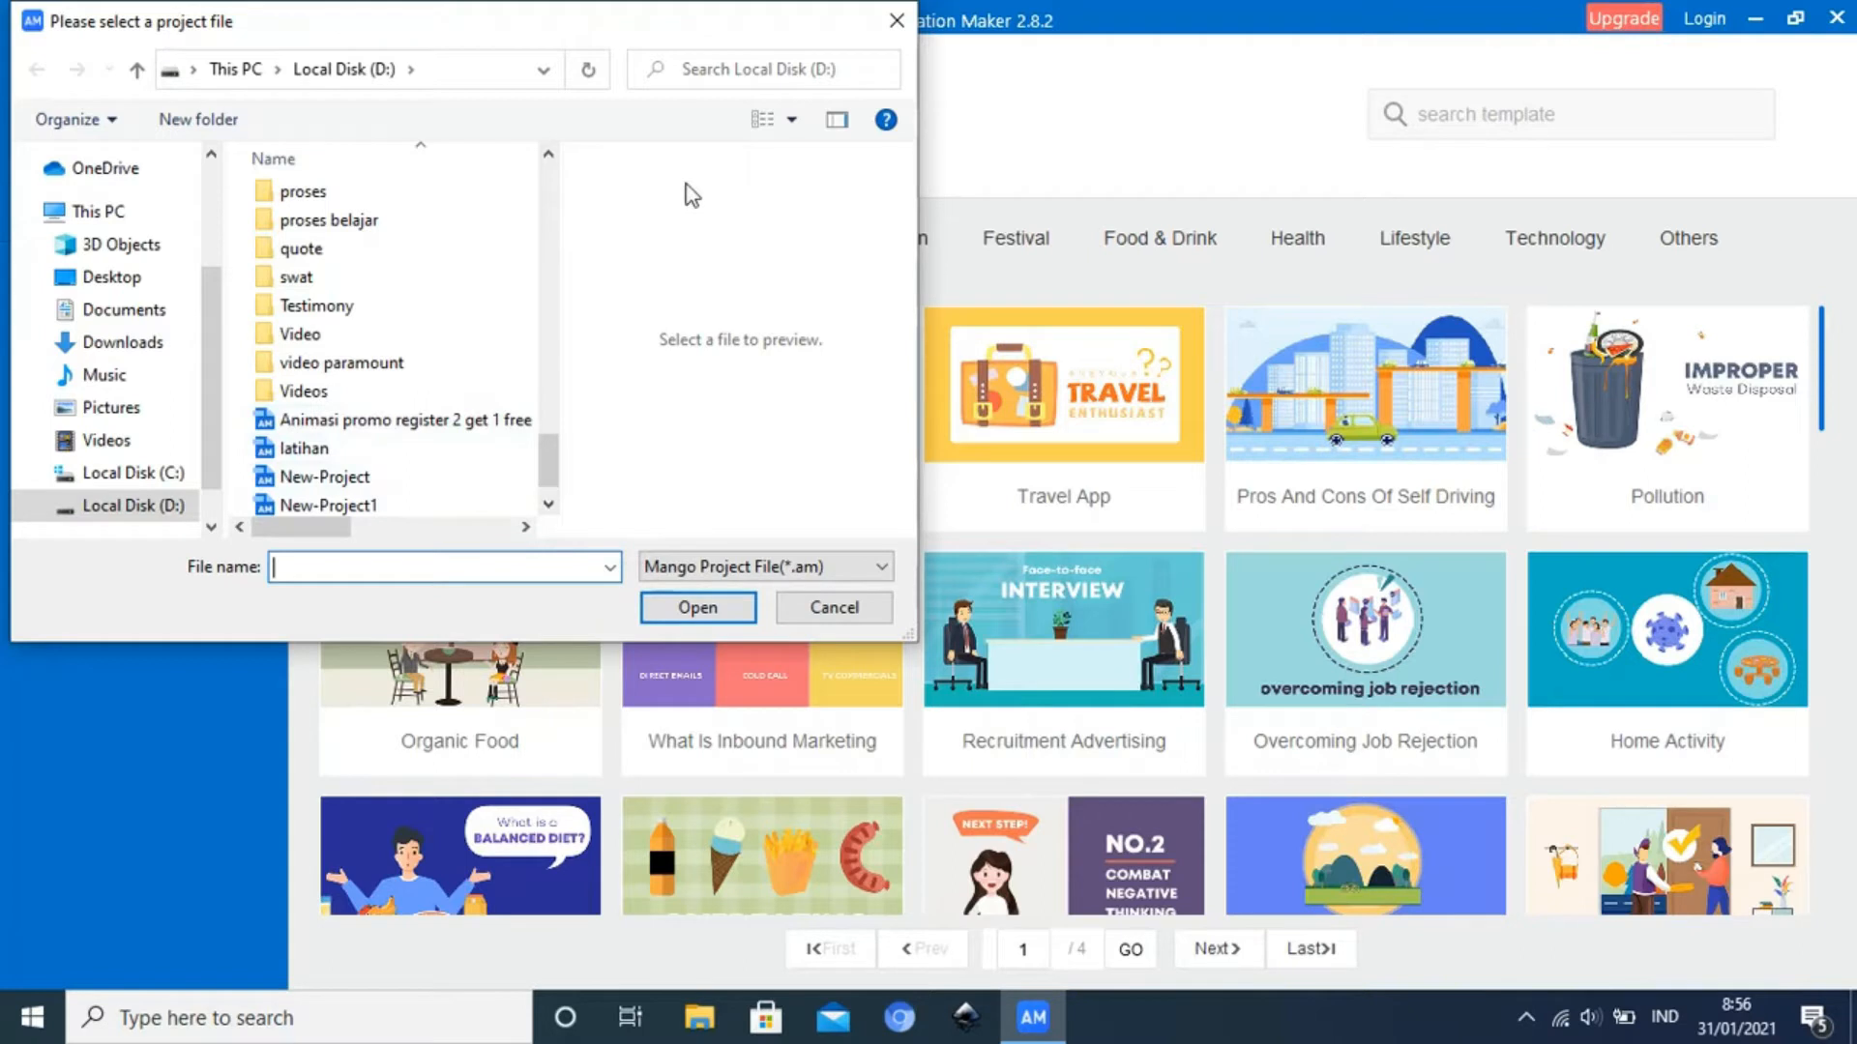
click(889, 27)
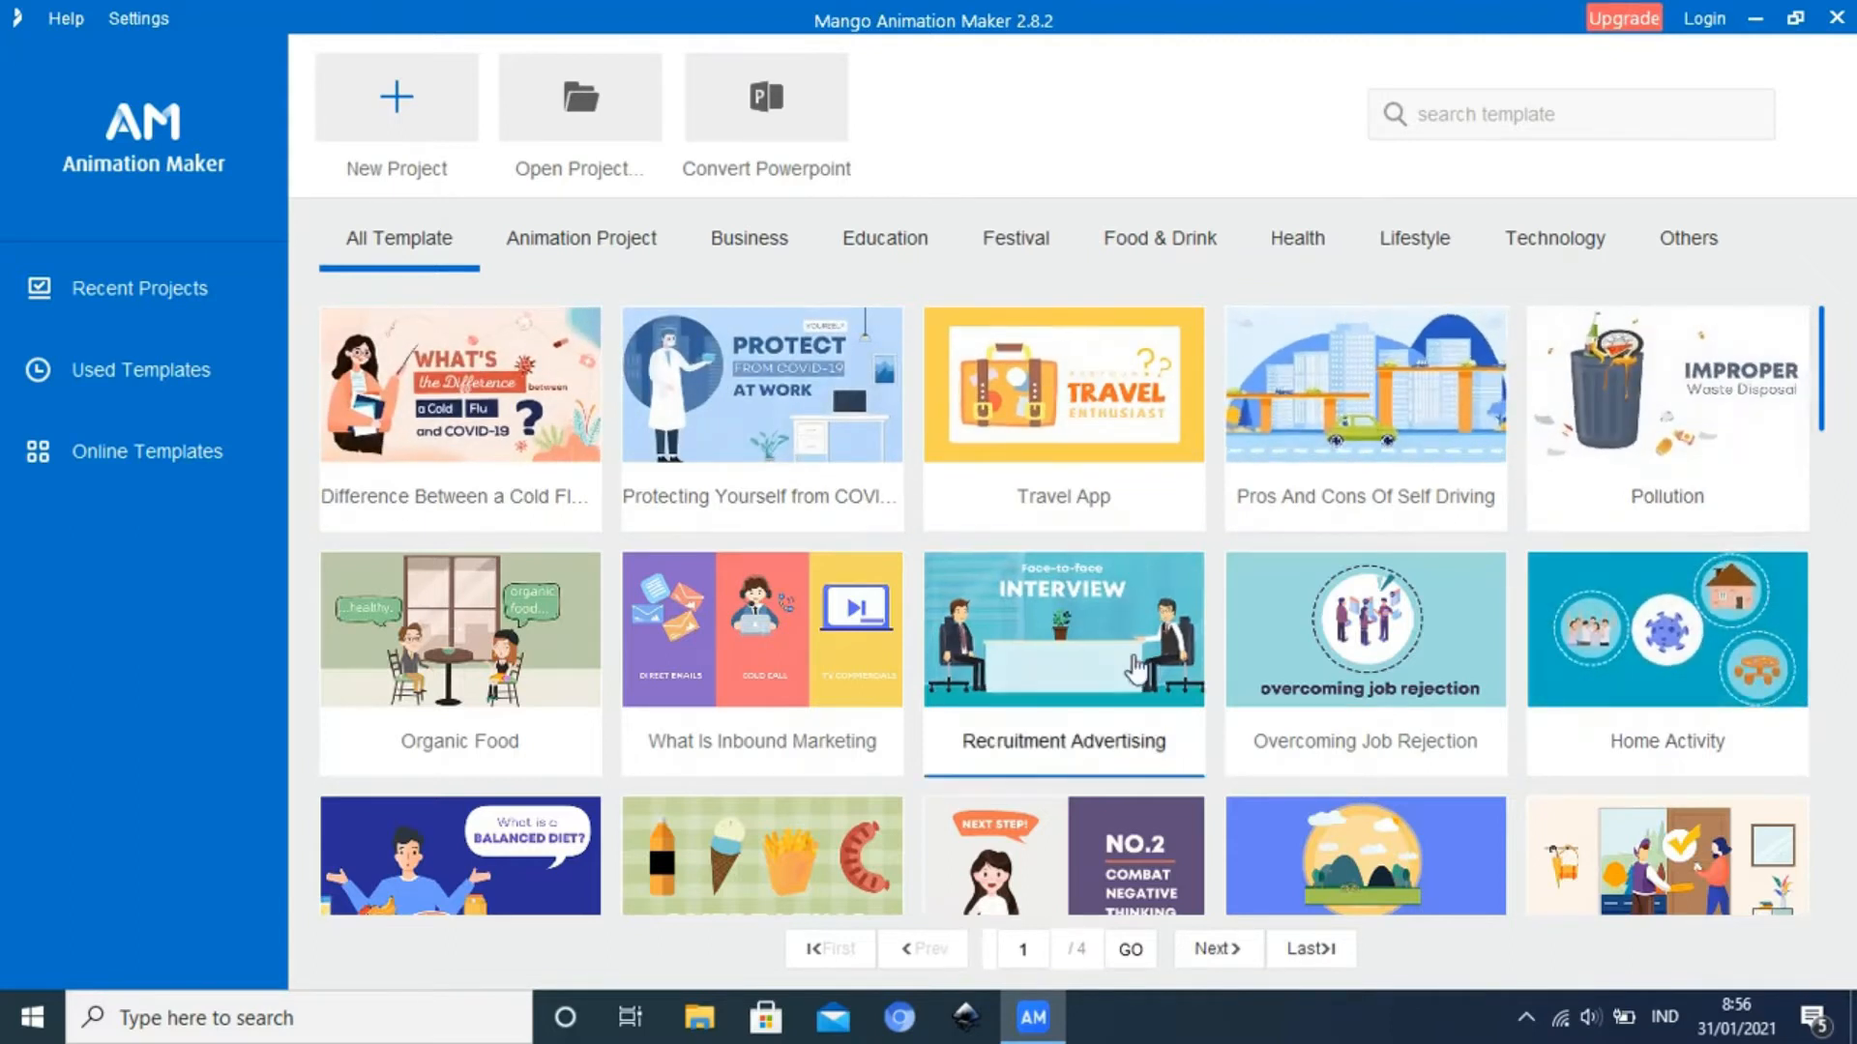
Examine the first page of the All Template collection from its first to its last row
scroll(1137, 667, down, 2)
scroll(1160, 682, down, 10)
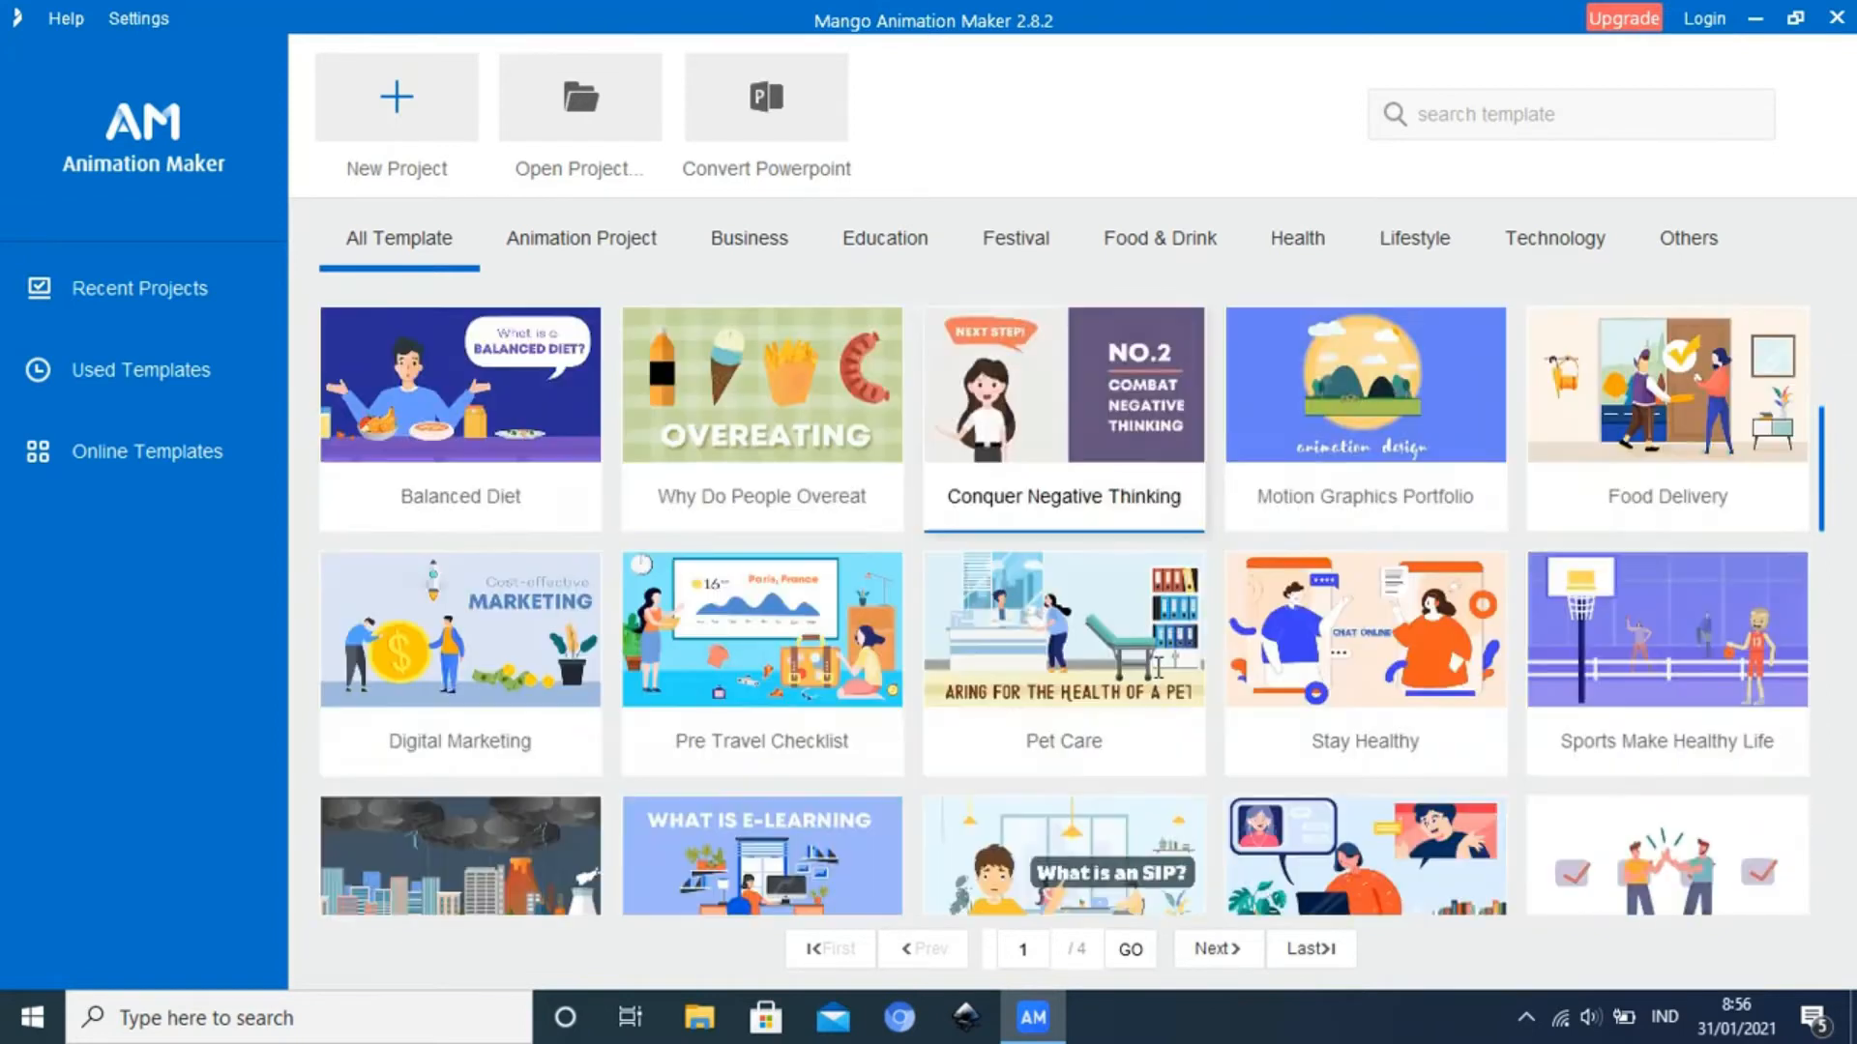
scroll(1165, 689, up, 13)
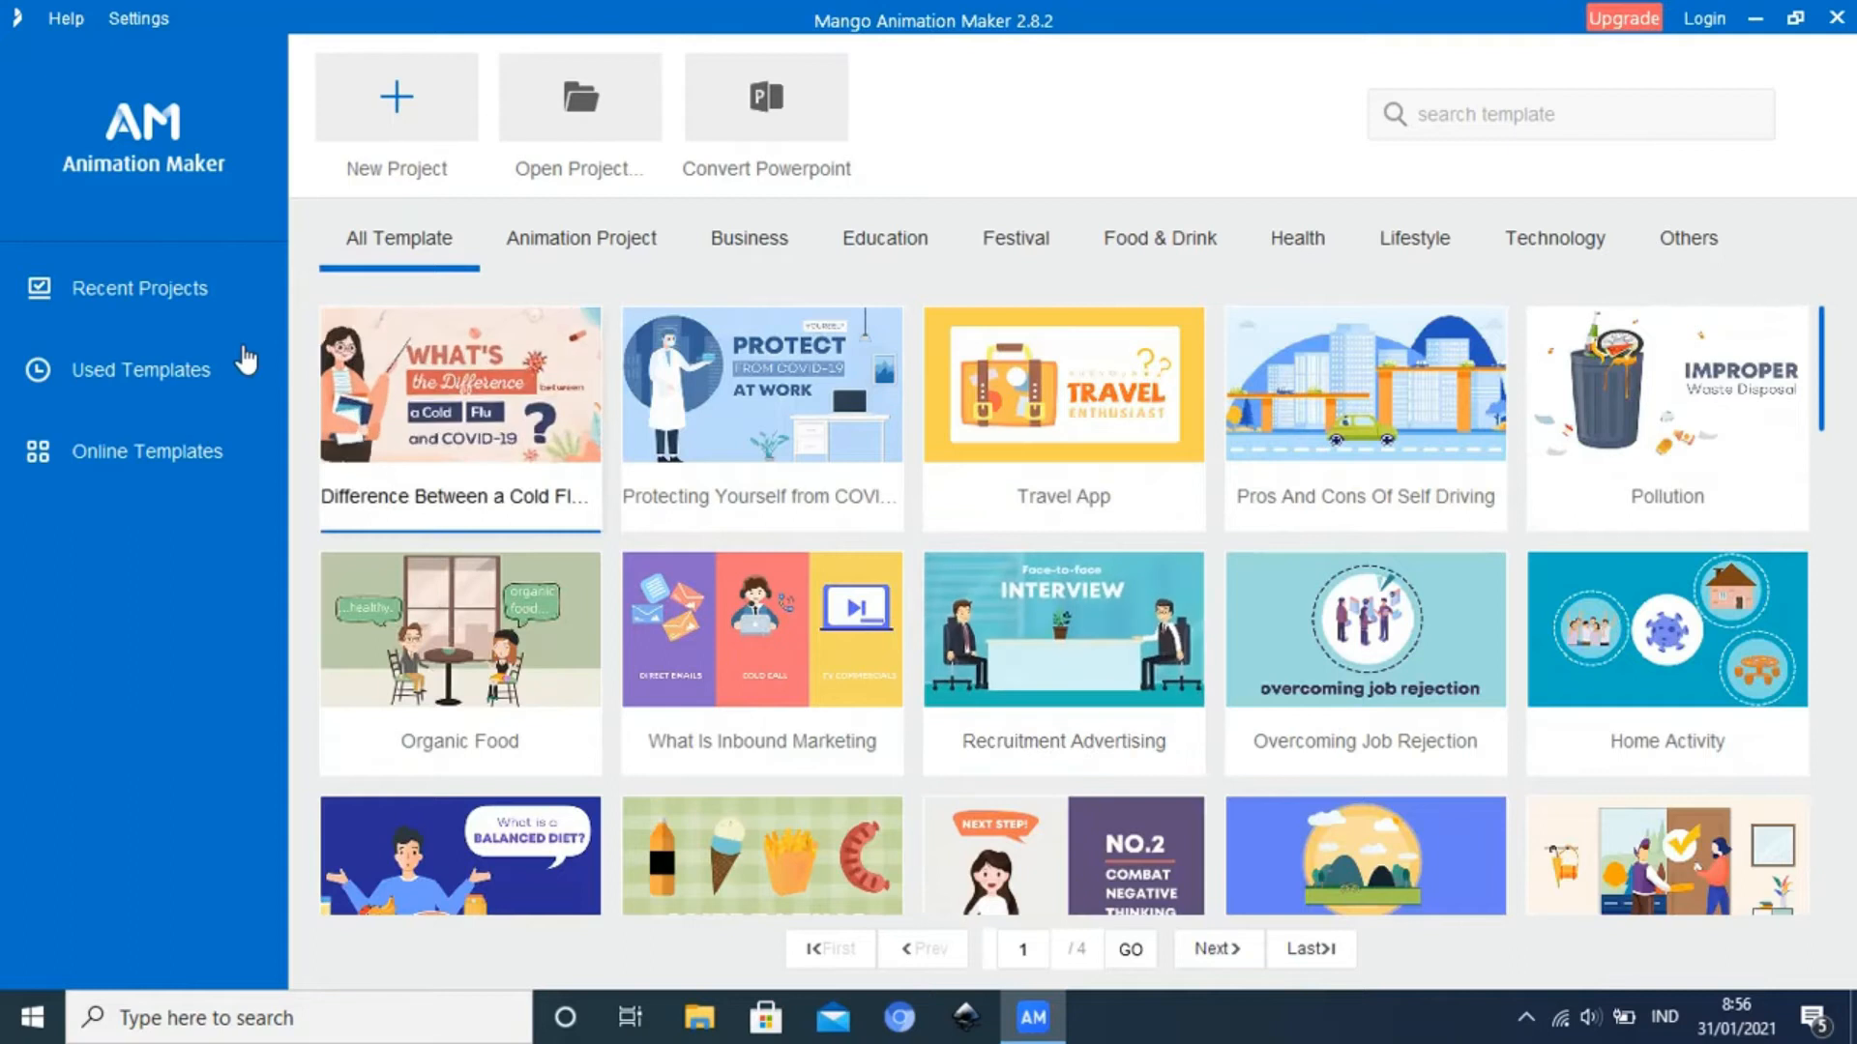
scroll(1087, 627, down, 15)
scroll(1087, 629, down, 5)
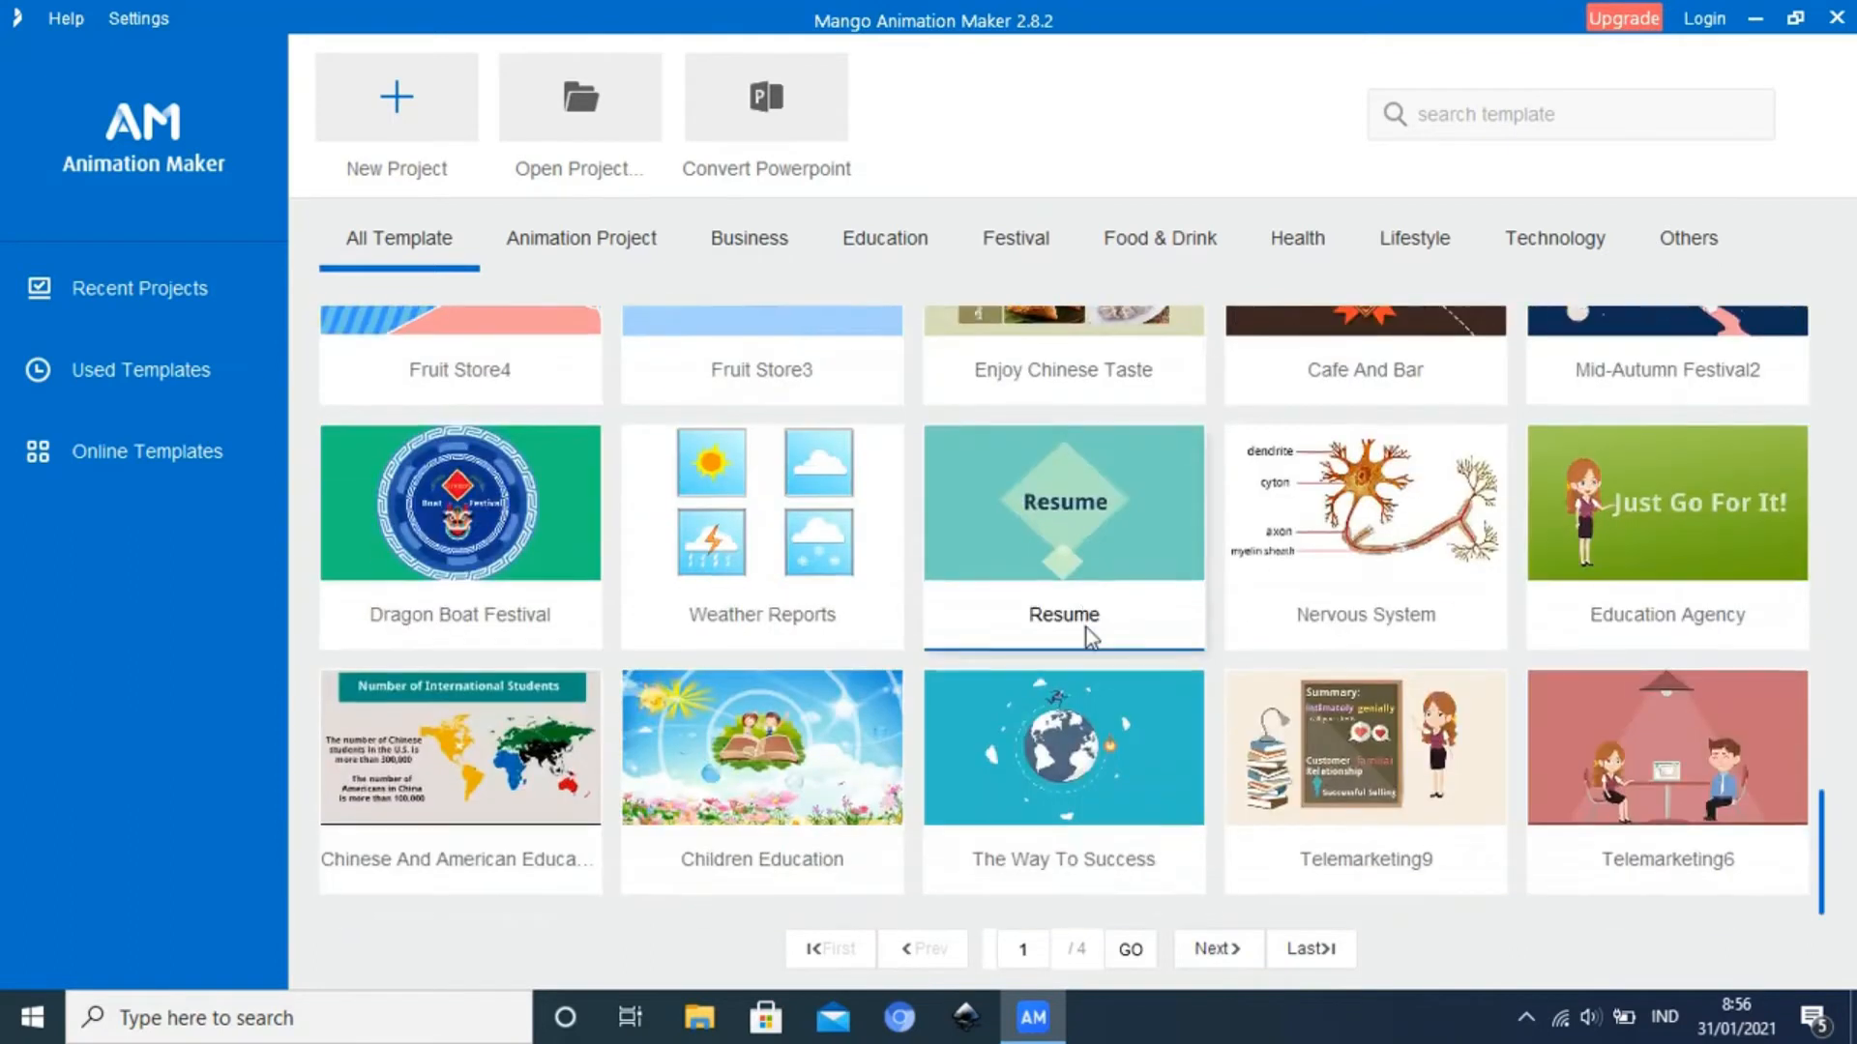
scroll(1087, 629, up, 13)
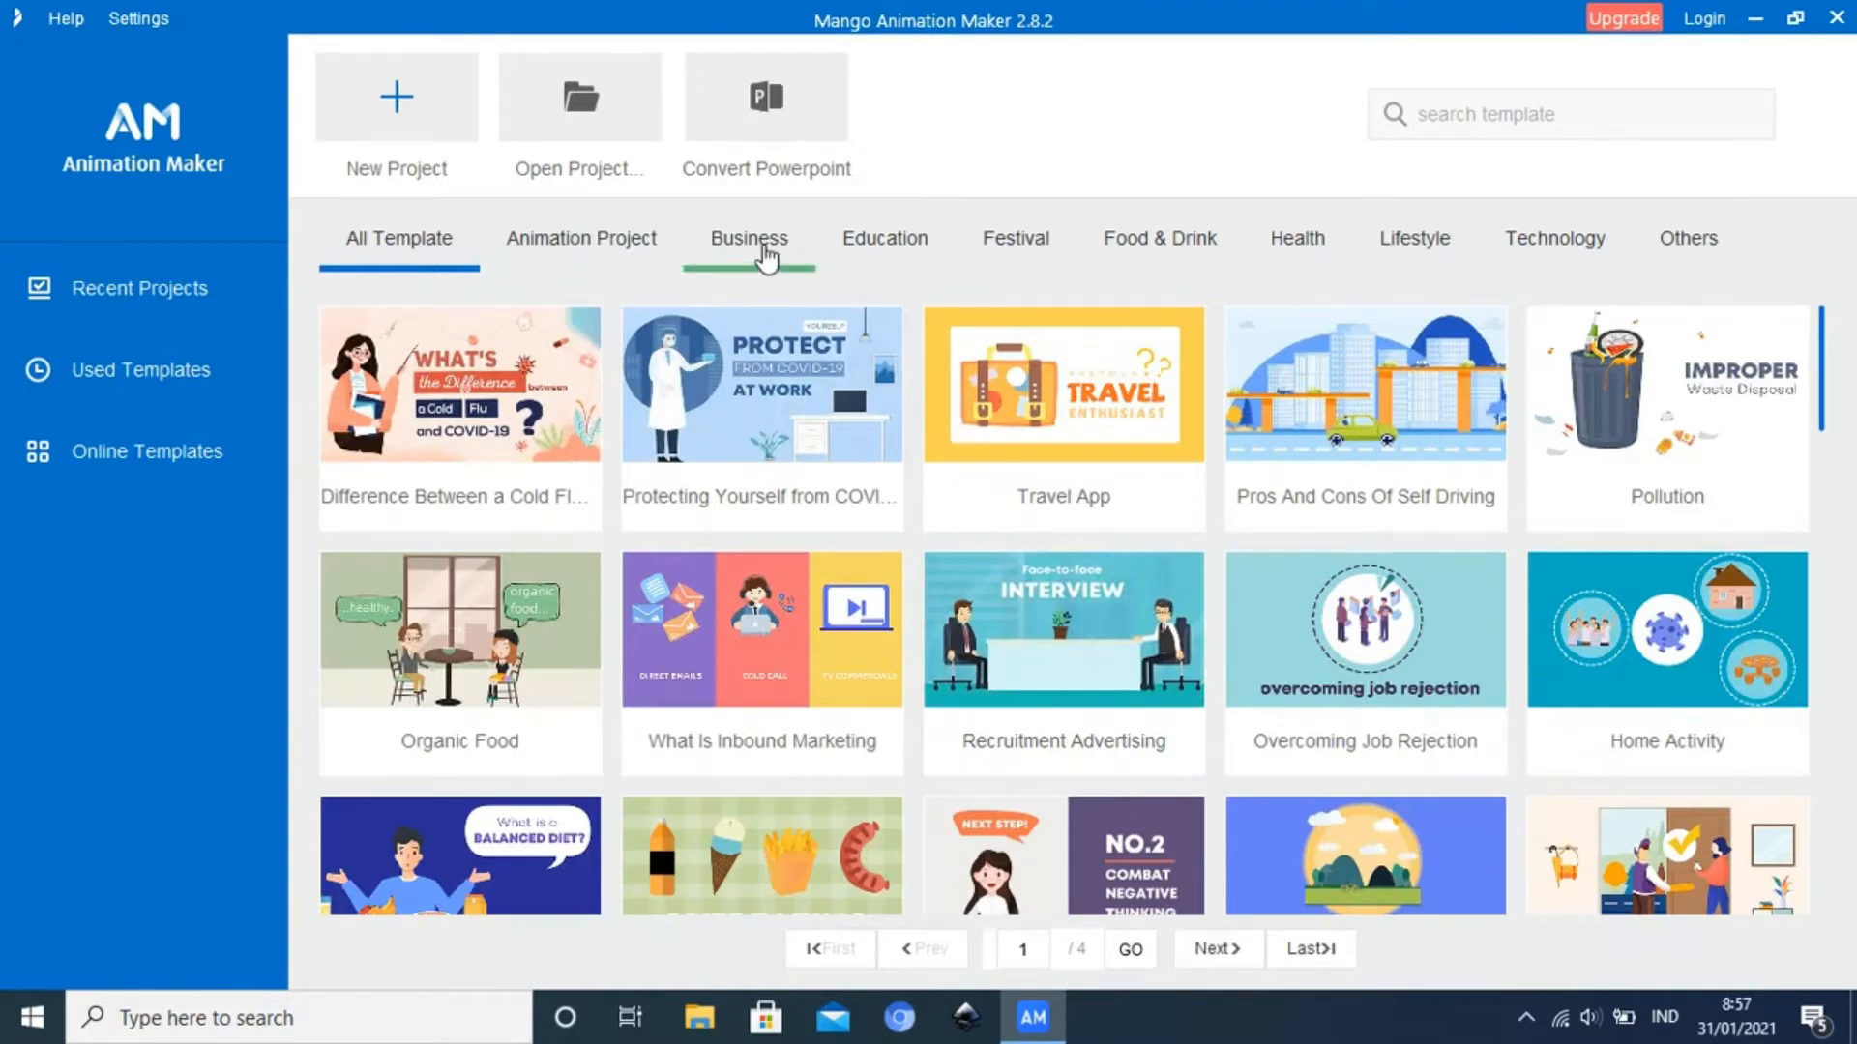
Examine the templates by category from Business and Education through Festival, Food & Drink, Health, Lifestyle and Technology, and return to All Template
click(766, 259)
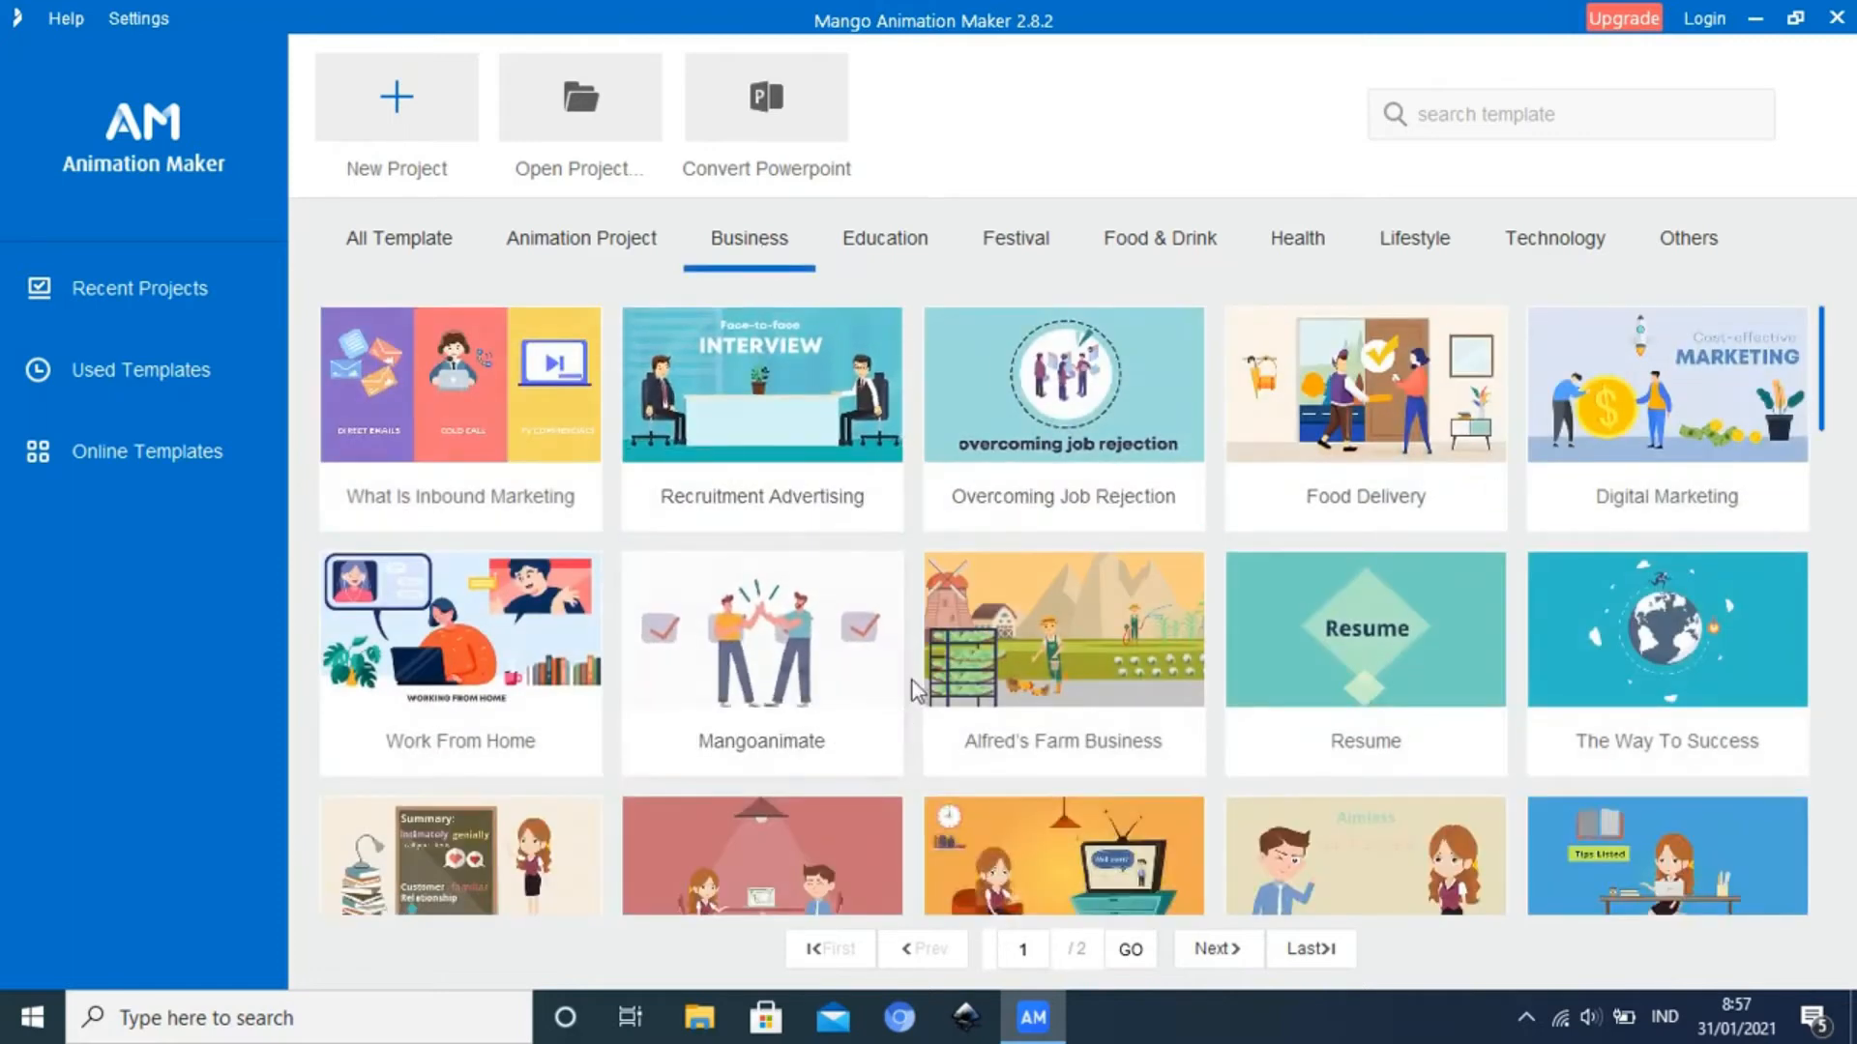
click(906, 253)
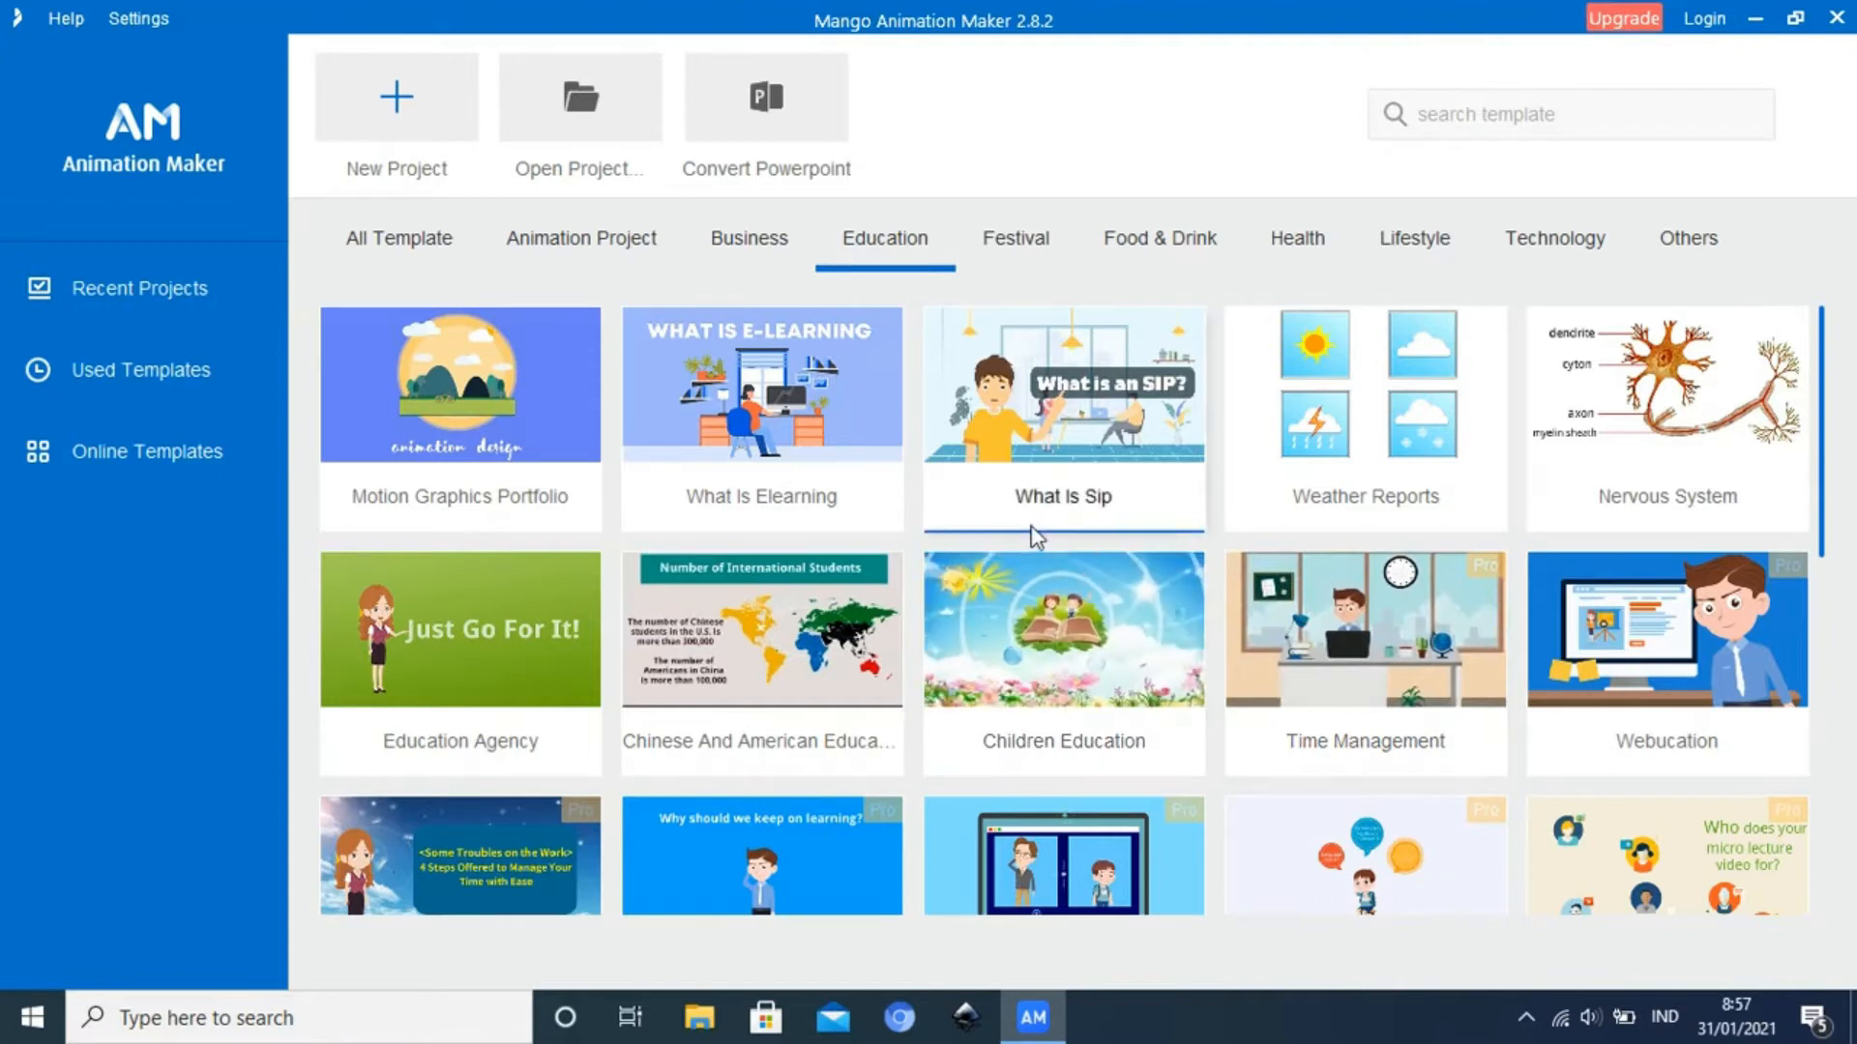
click(1021, 242)
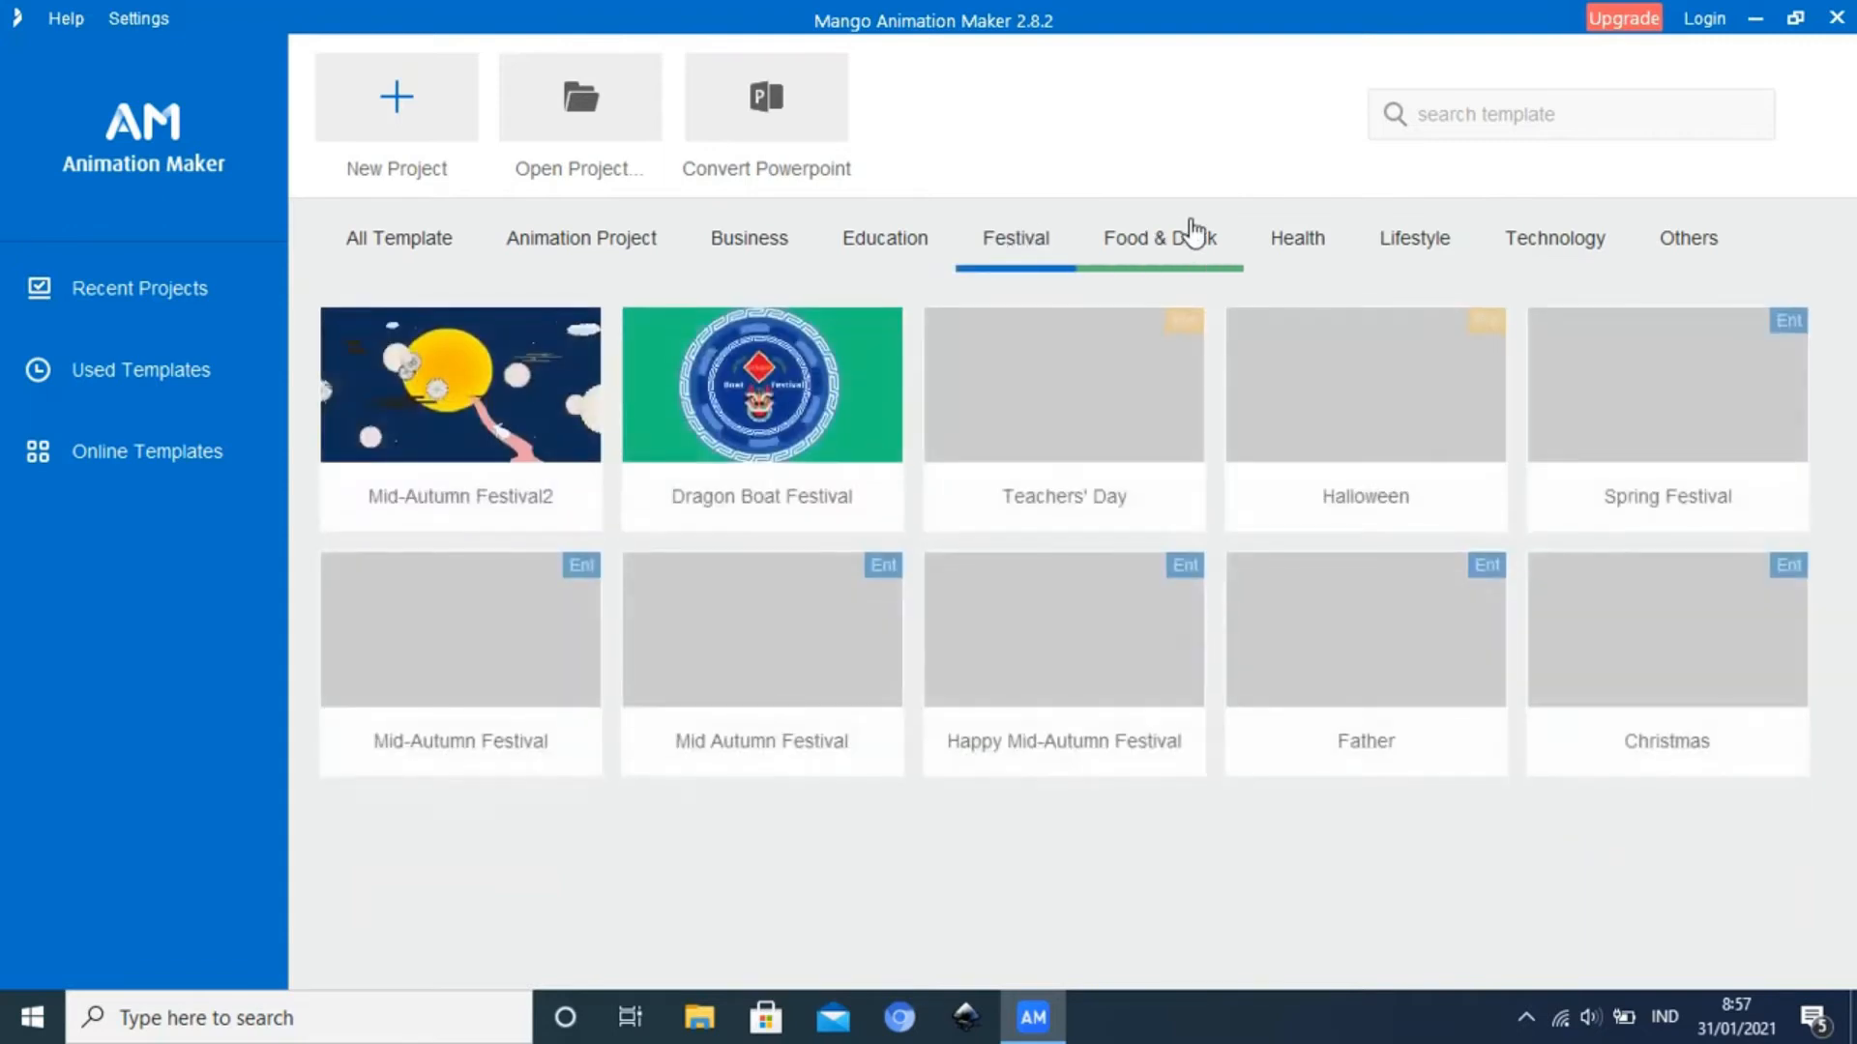
click(1195, 234)
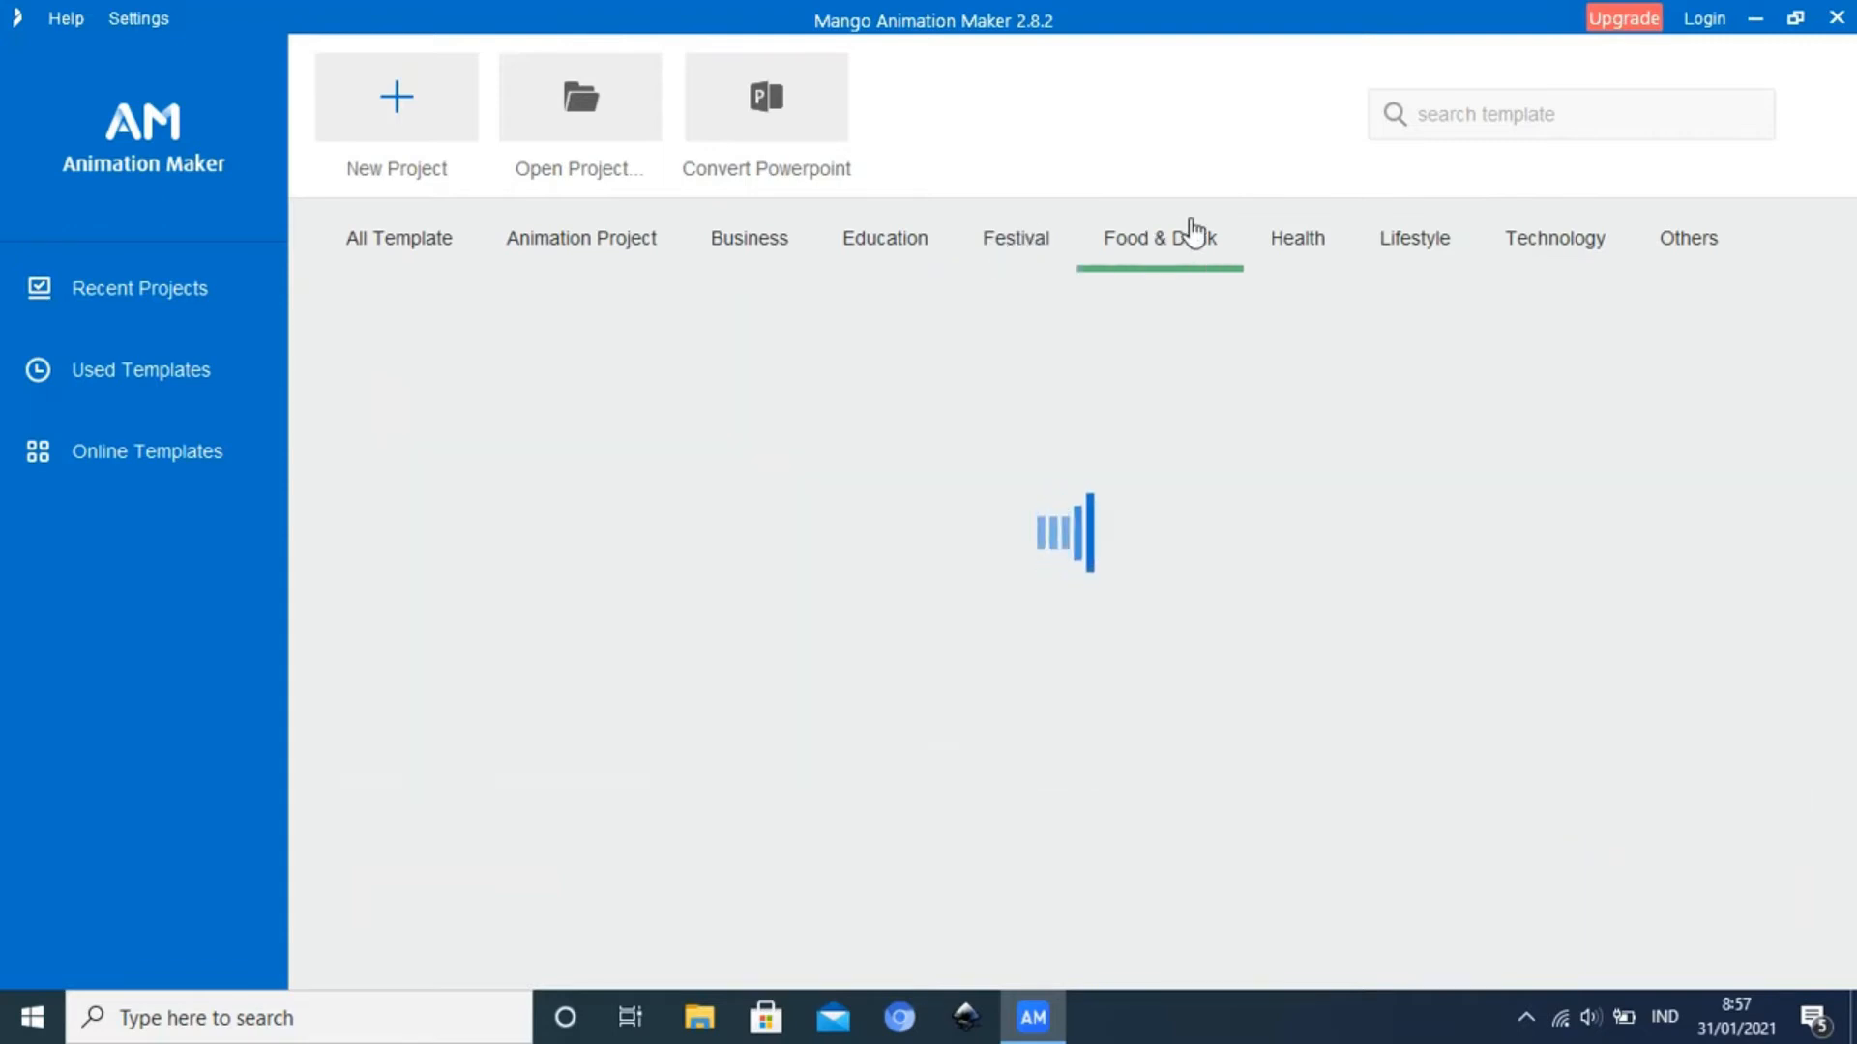
click(1312, 237)
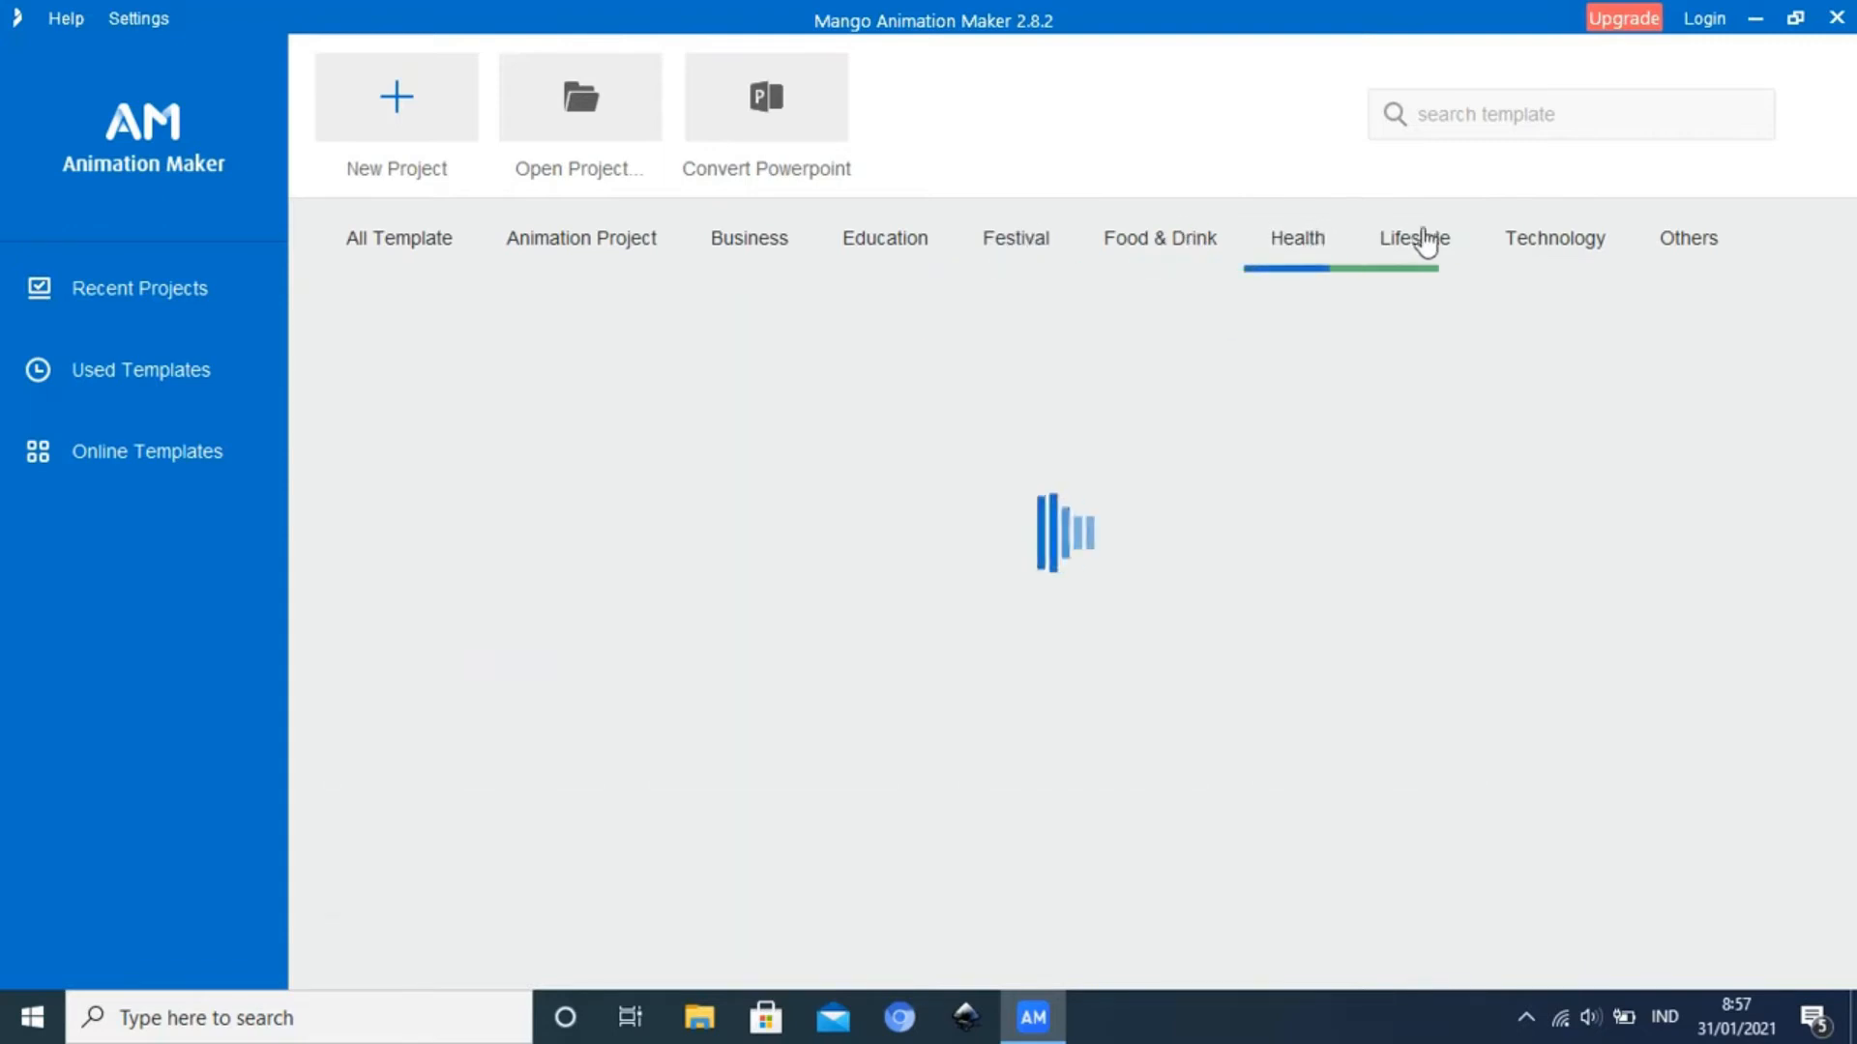
click(1429, 242)
click(1559, 237)
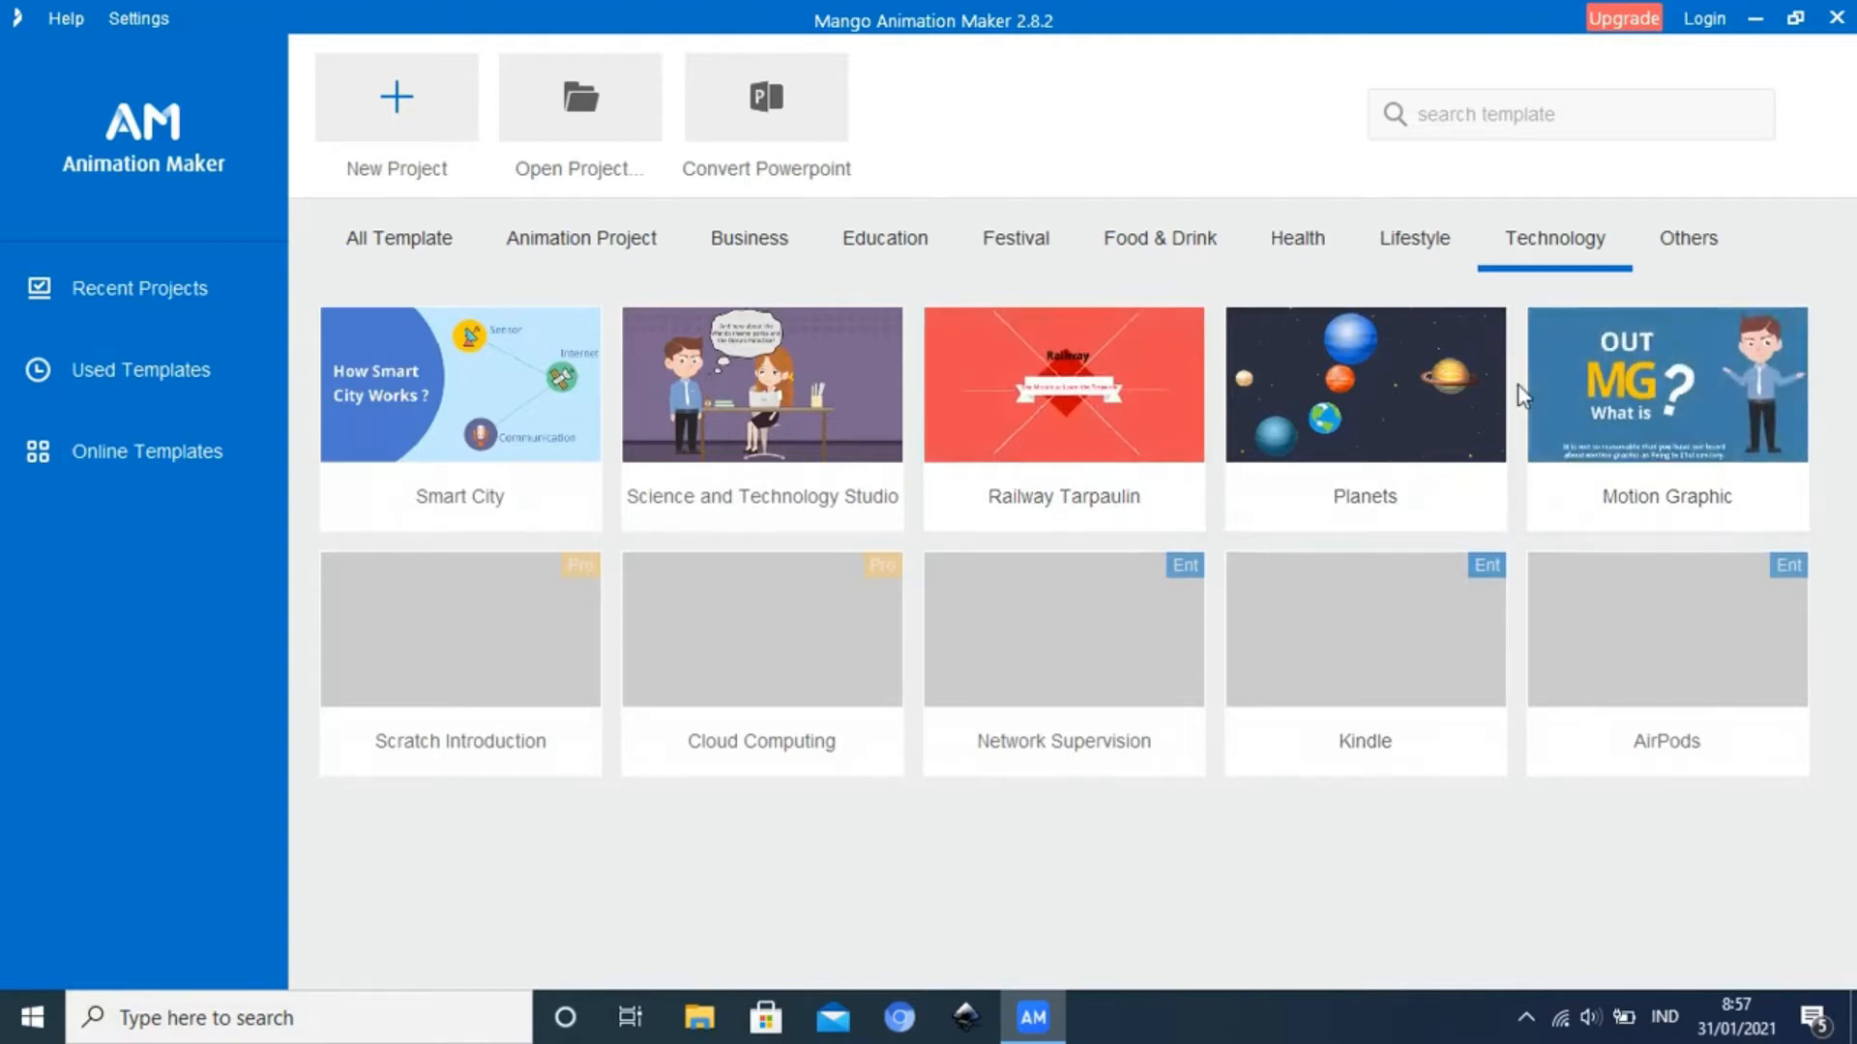
click(397, 250)
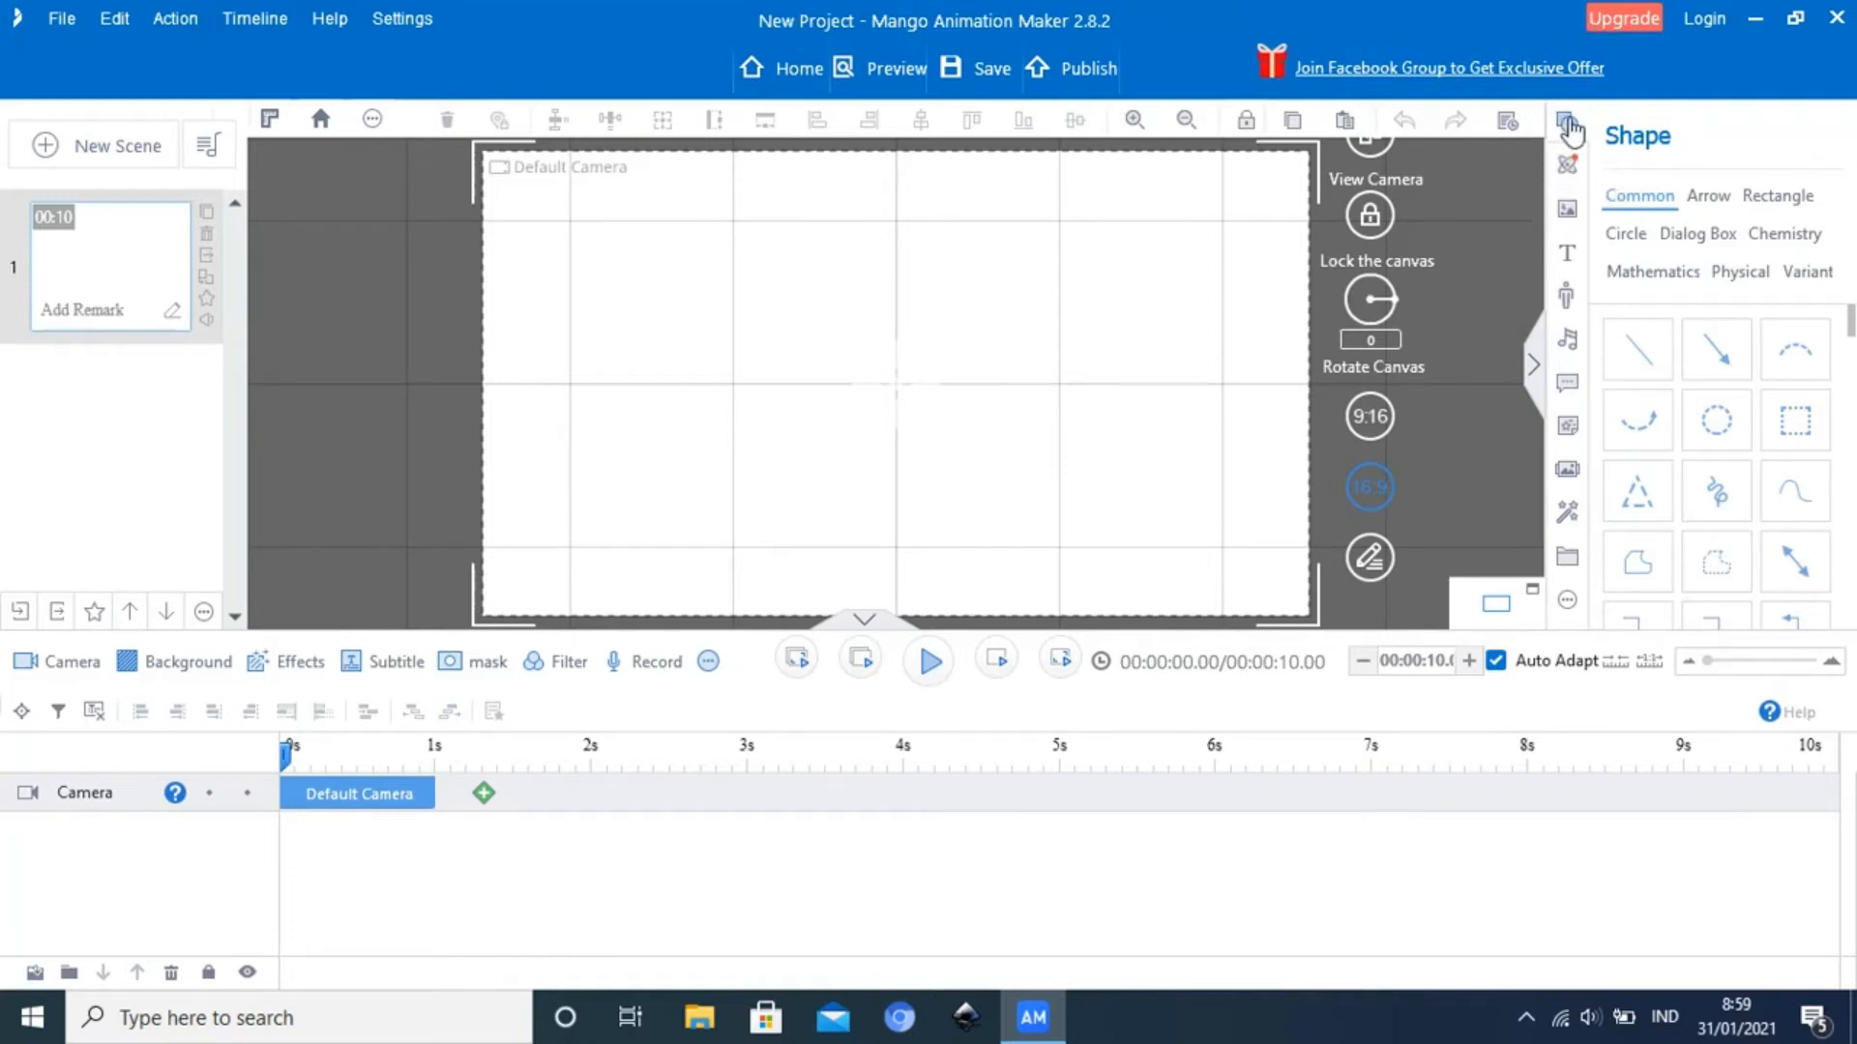
Open the new project's image library and look through the built-in vehicle illustrations
click(1571, 211)
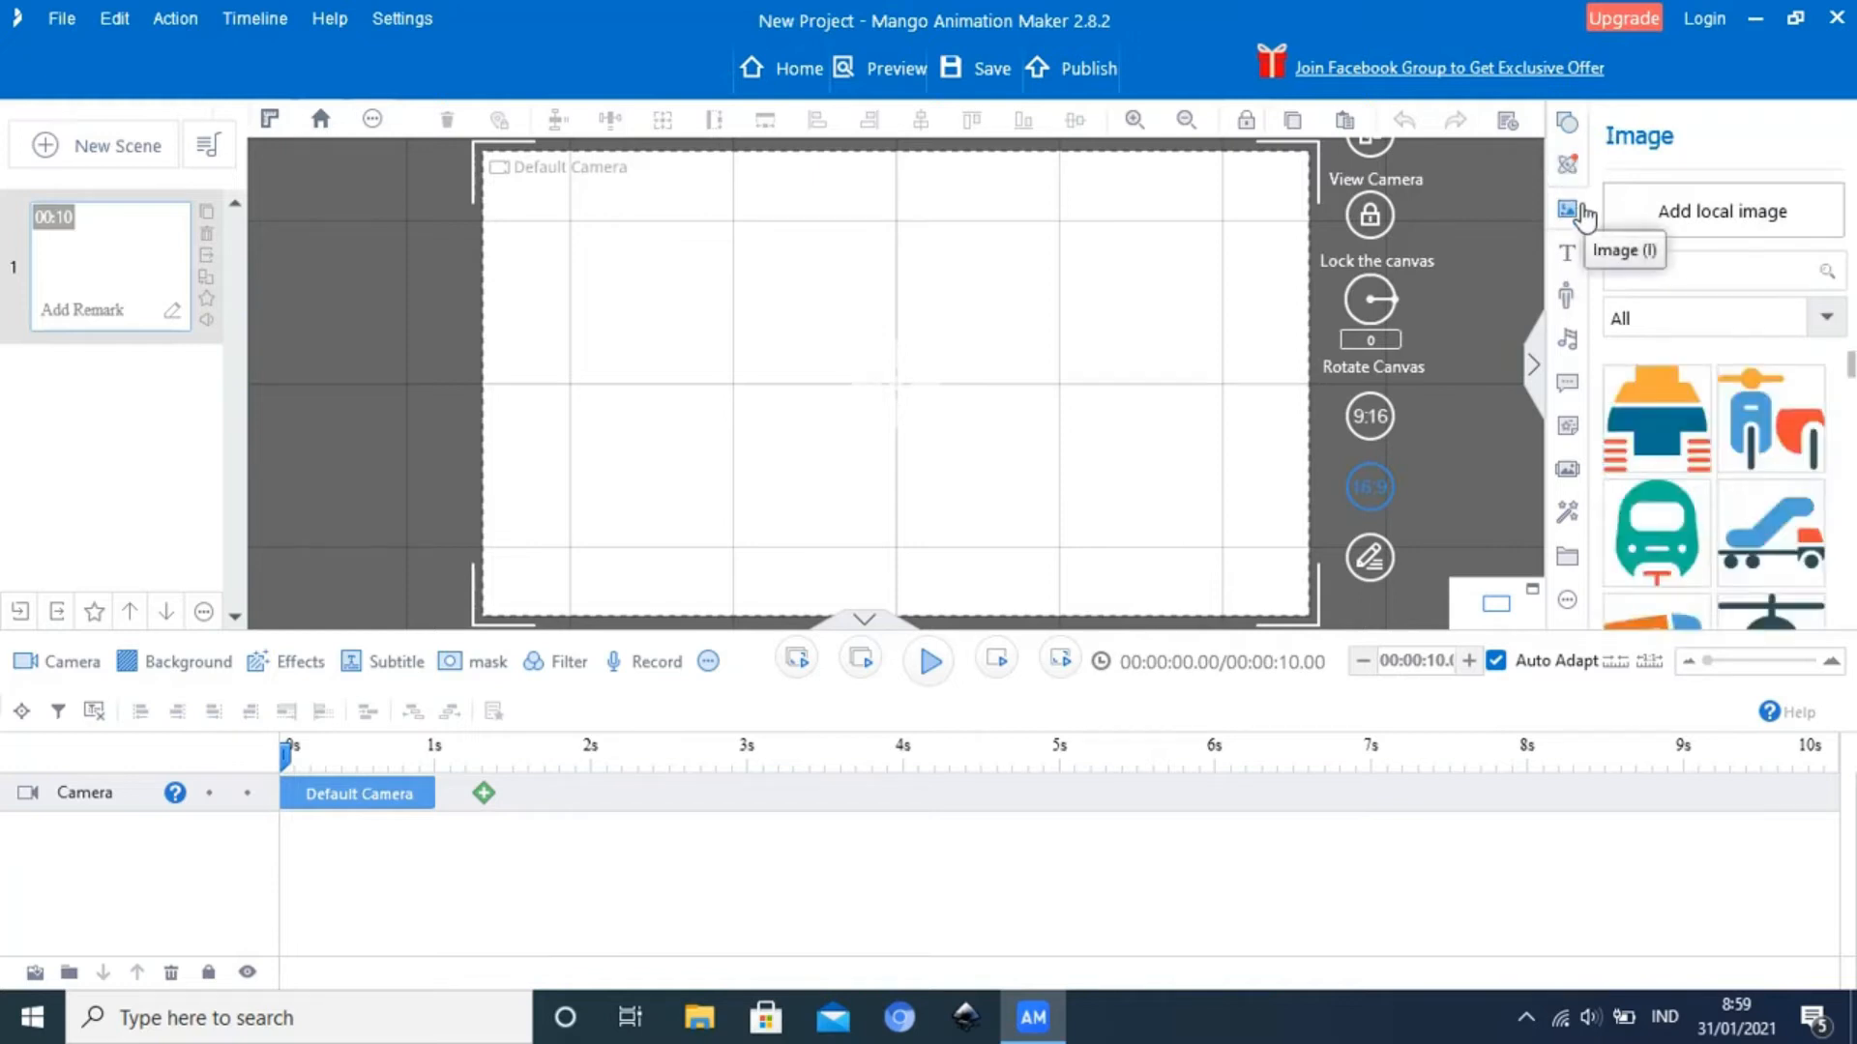
scroll(1710, 481, down, 1)
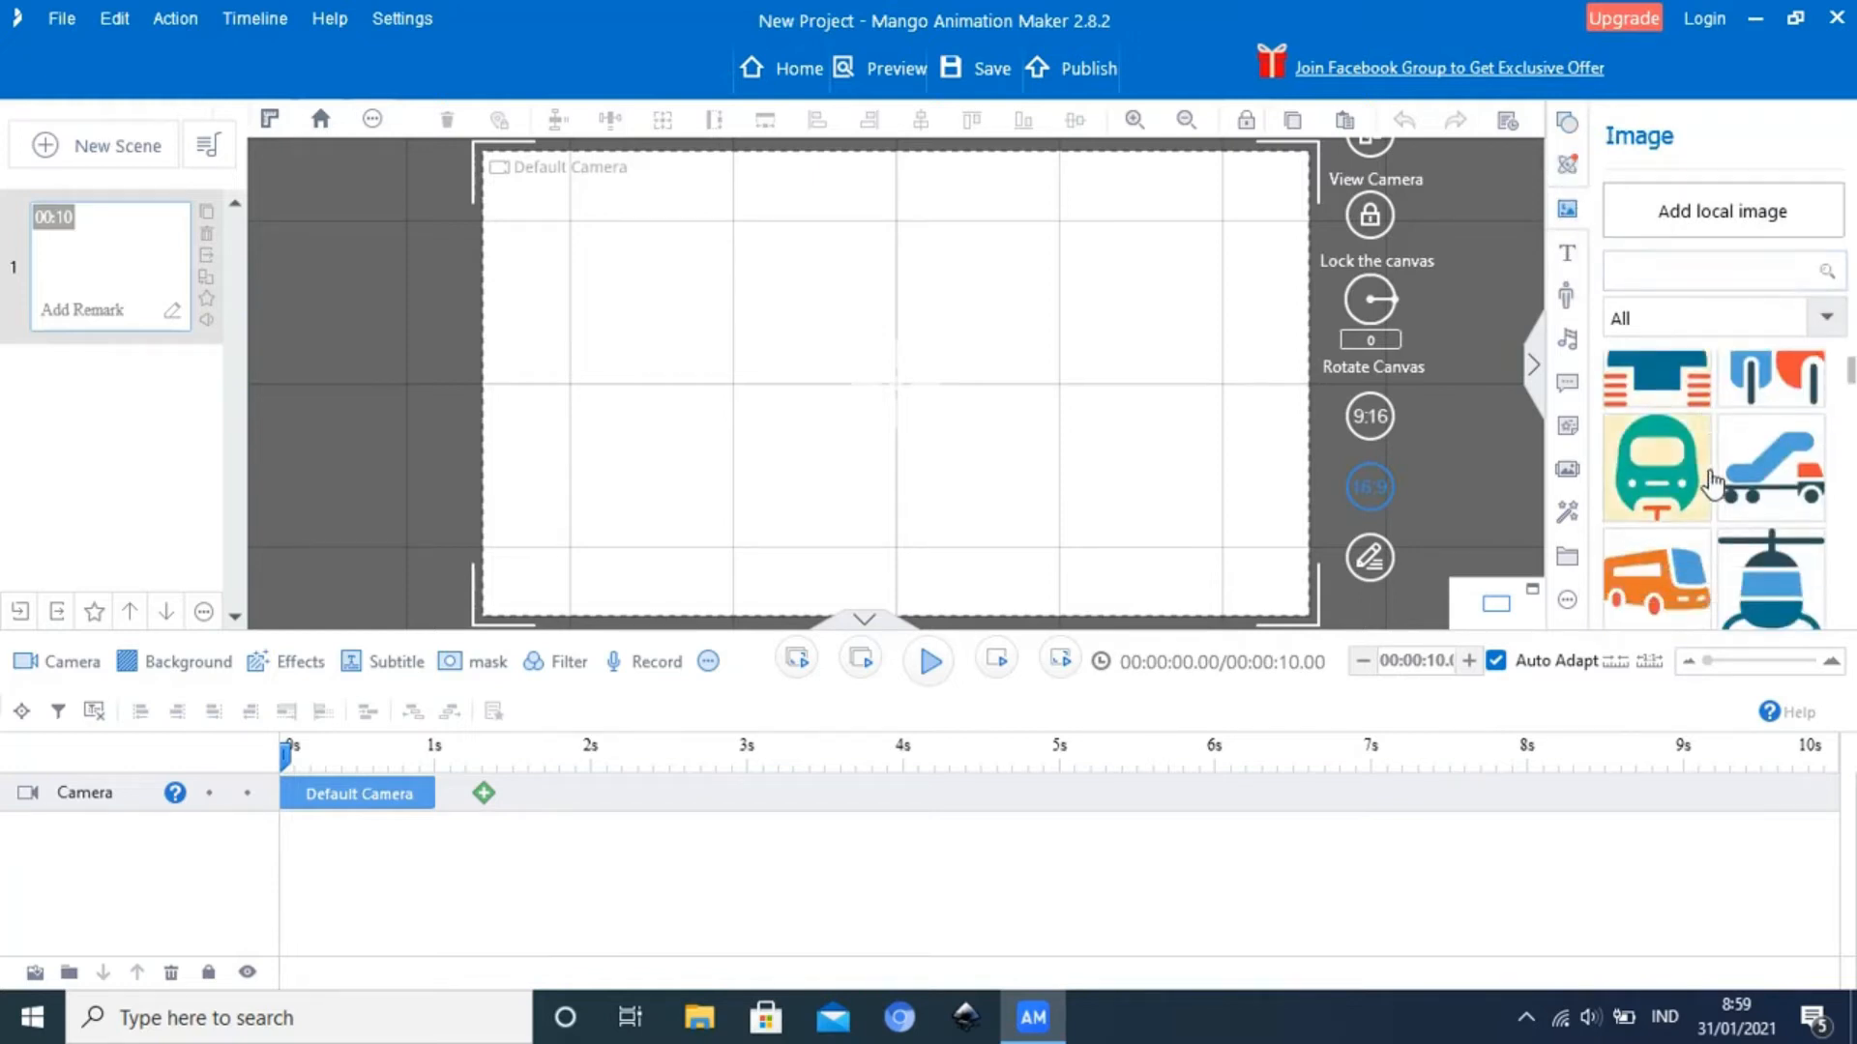
scroll(1710, 484, down, 3)
scroll(1711, 495, down, 5)
scroll(1713, 495, down, 7)
scroll(1712, 495, down, 7)
scroll(1712, 484, up, 6)
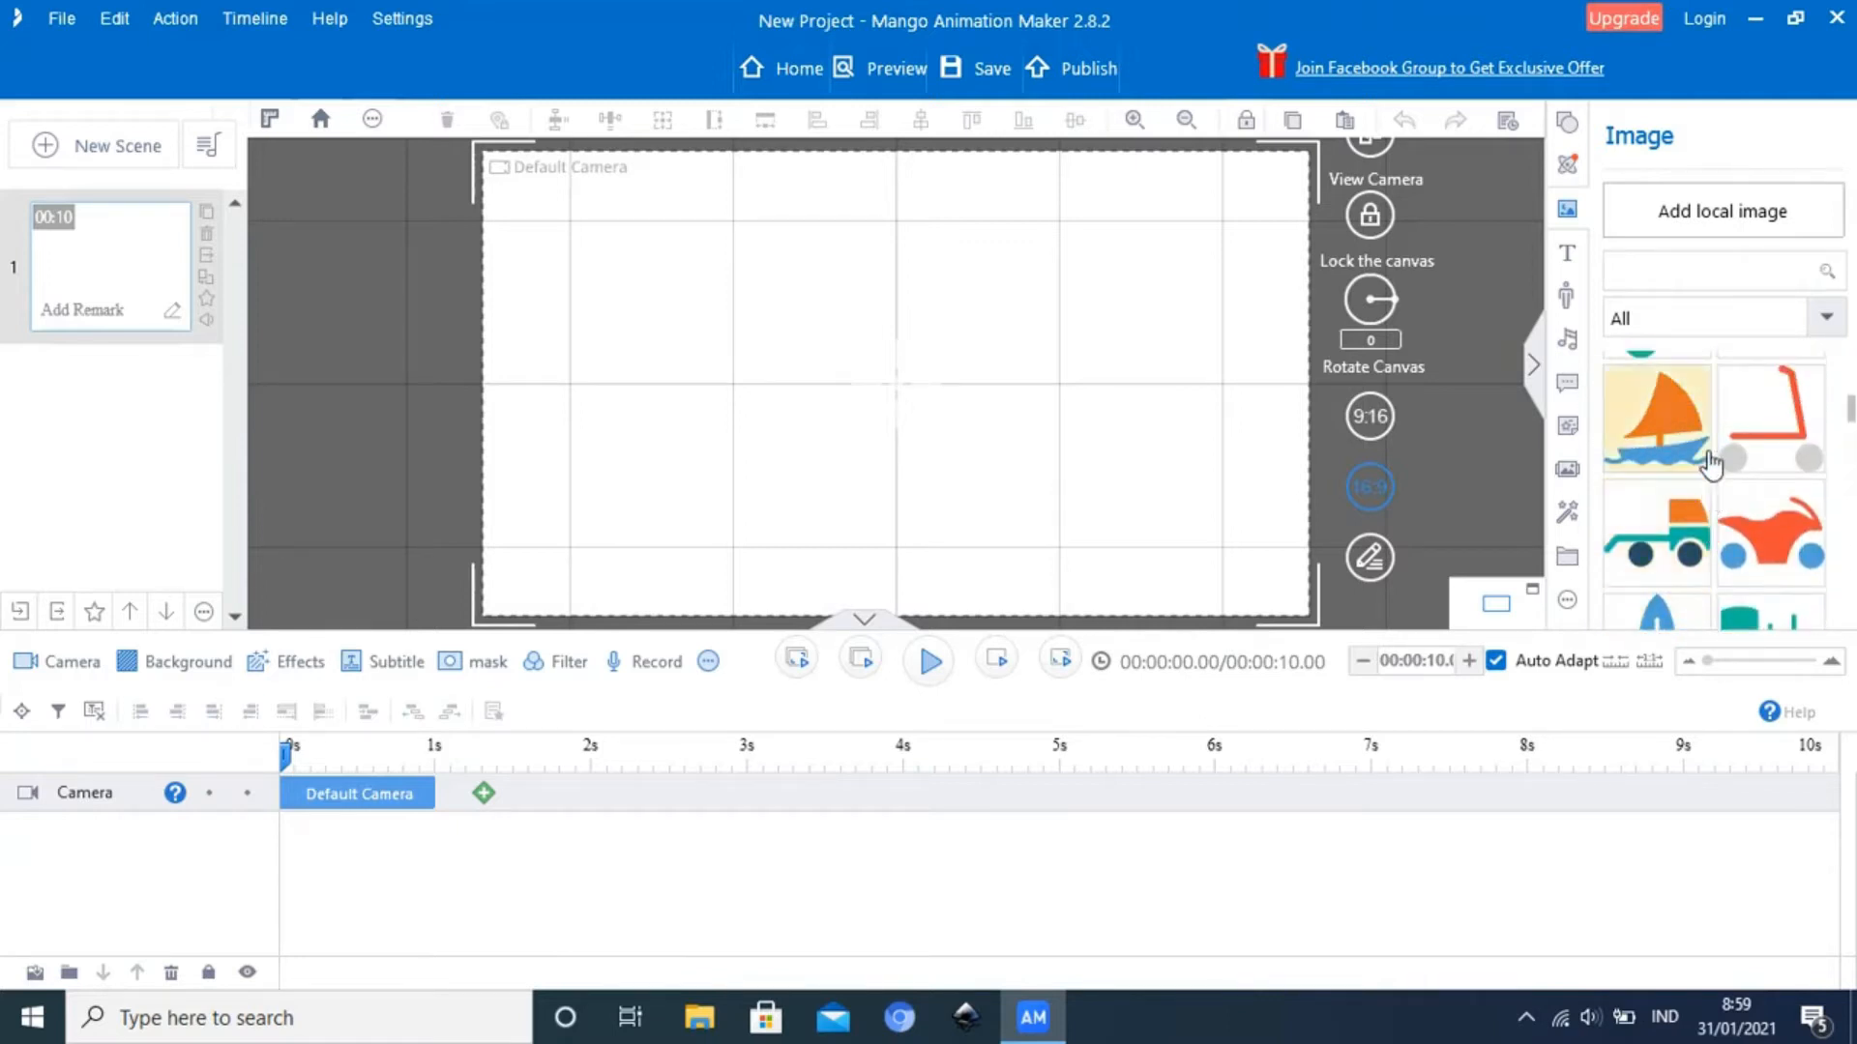
Look through the folders on Local Disk (D:) for a local image and cancel the file selection
click(1736, 213)
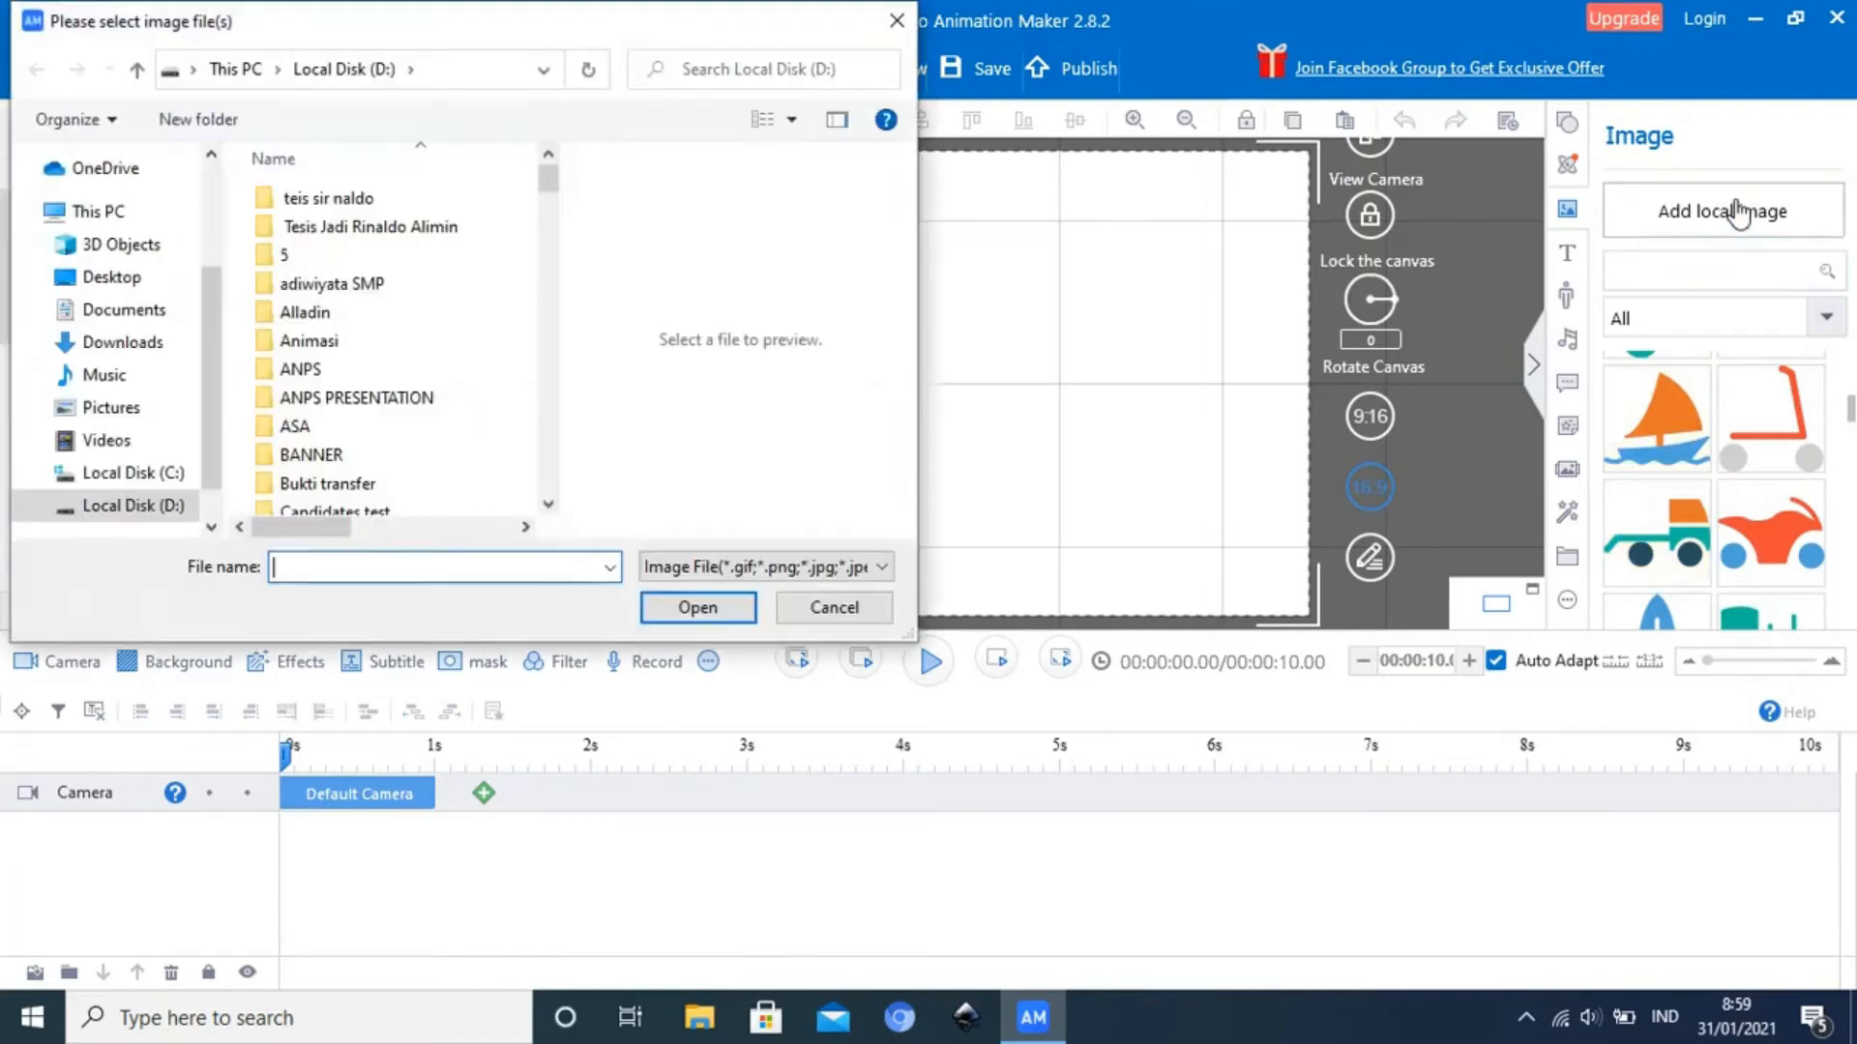
scroll(333, 338, down, 6)
scroll(333, 337, down, 4)
scroll(333, 337, up, 7)
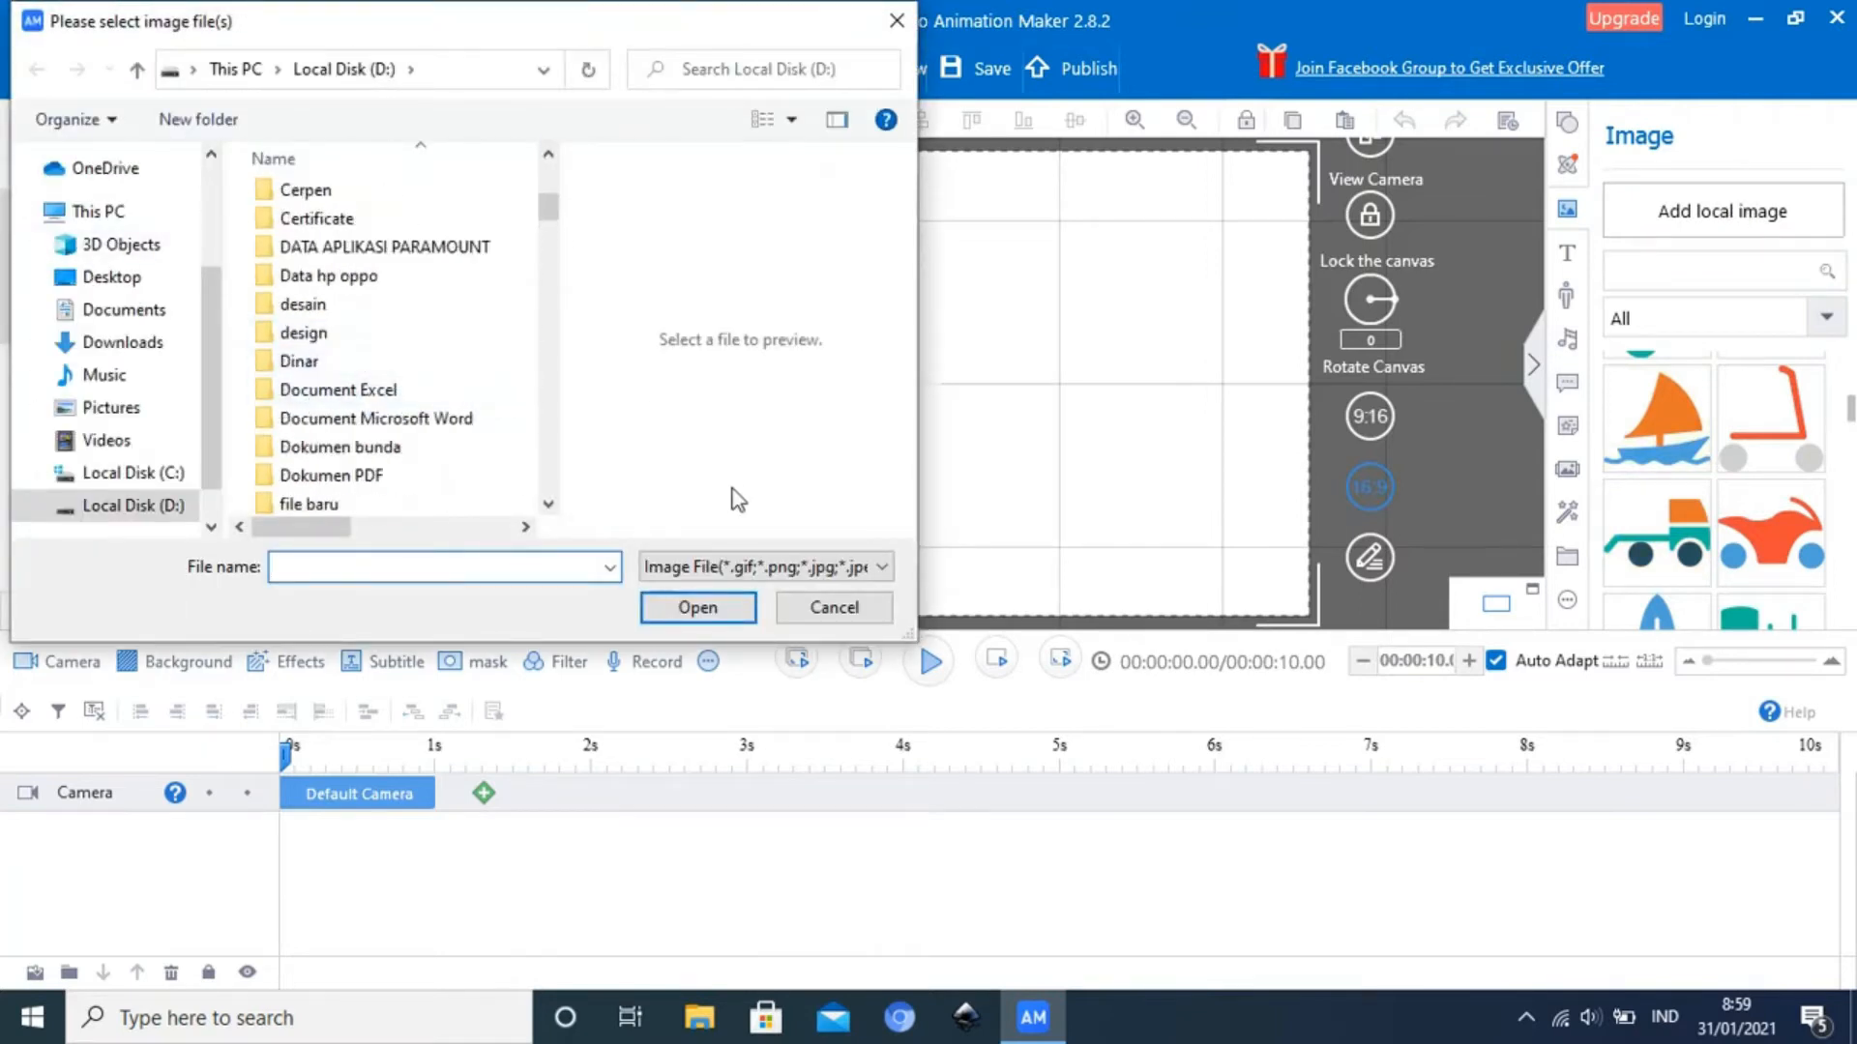
click(832, 607)
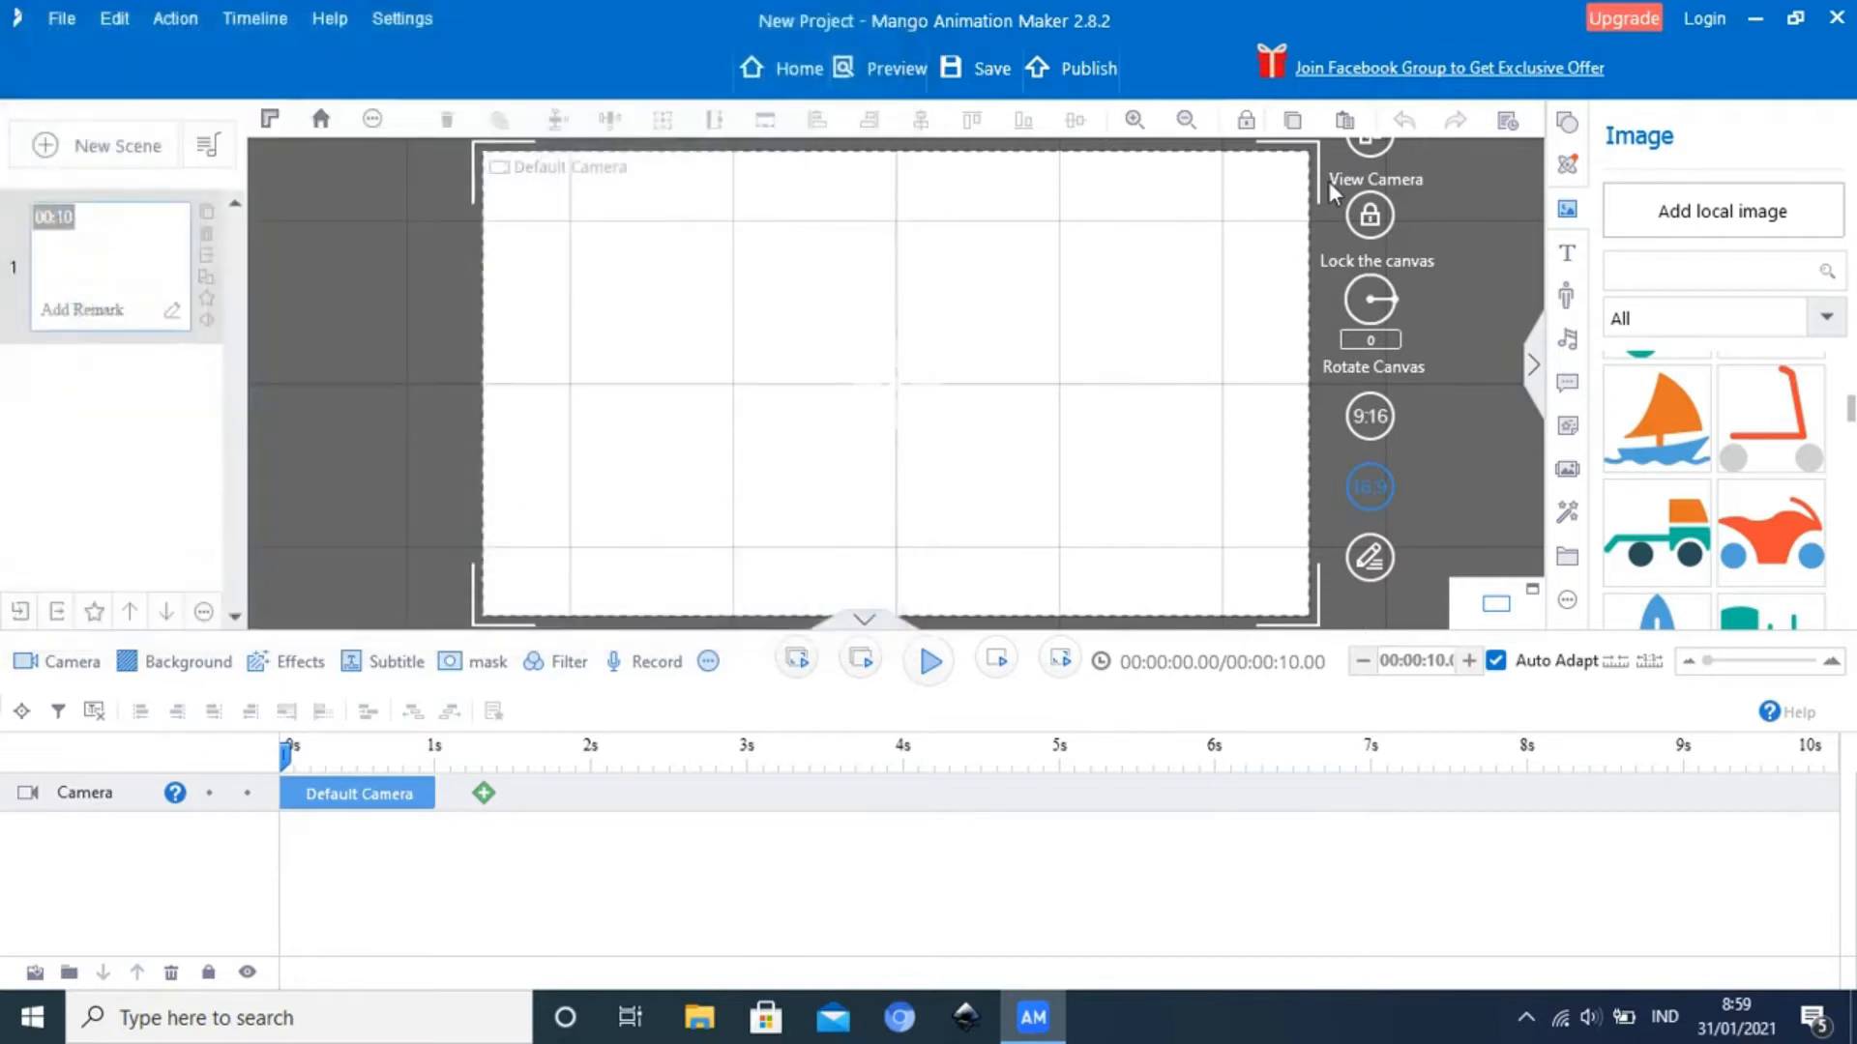
Try adding a text box in the upper middle of the canvas and leave it empty
click(1569, 259)
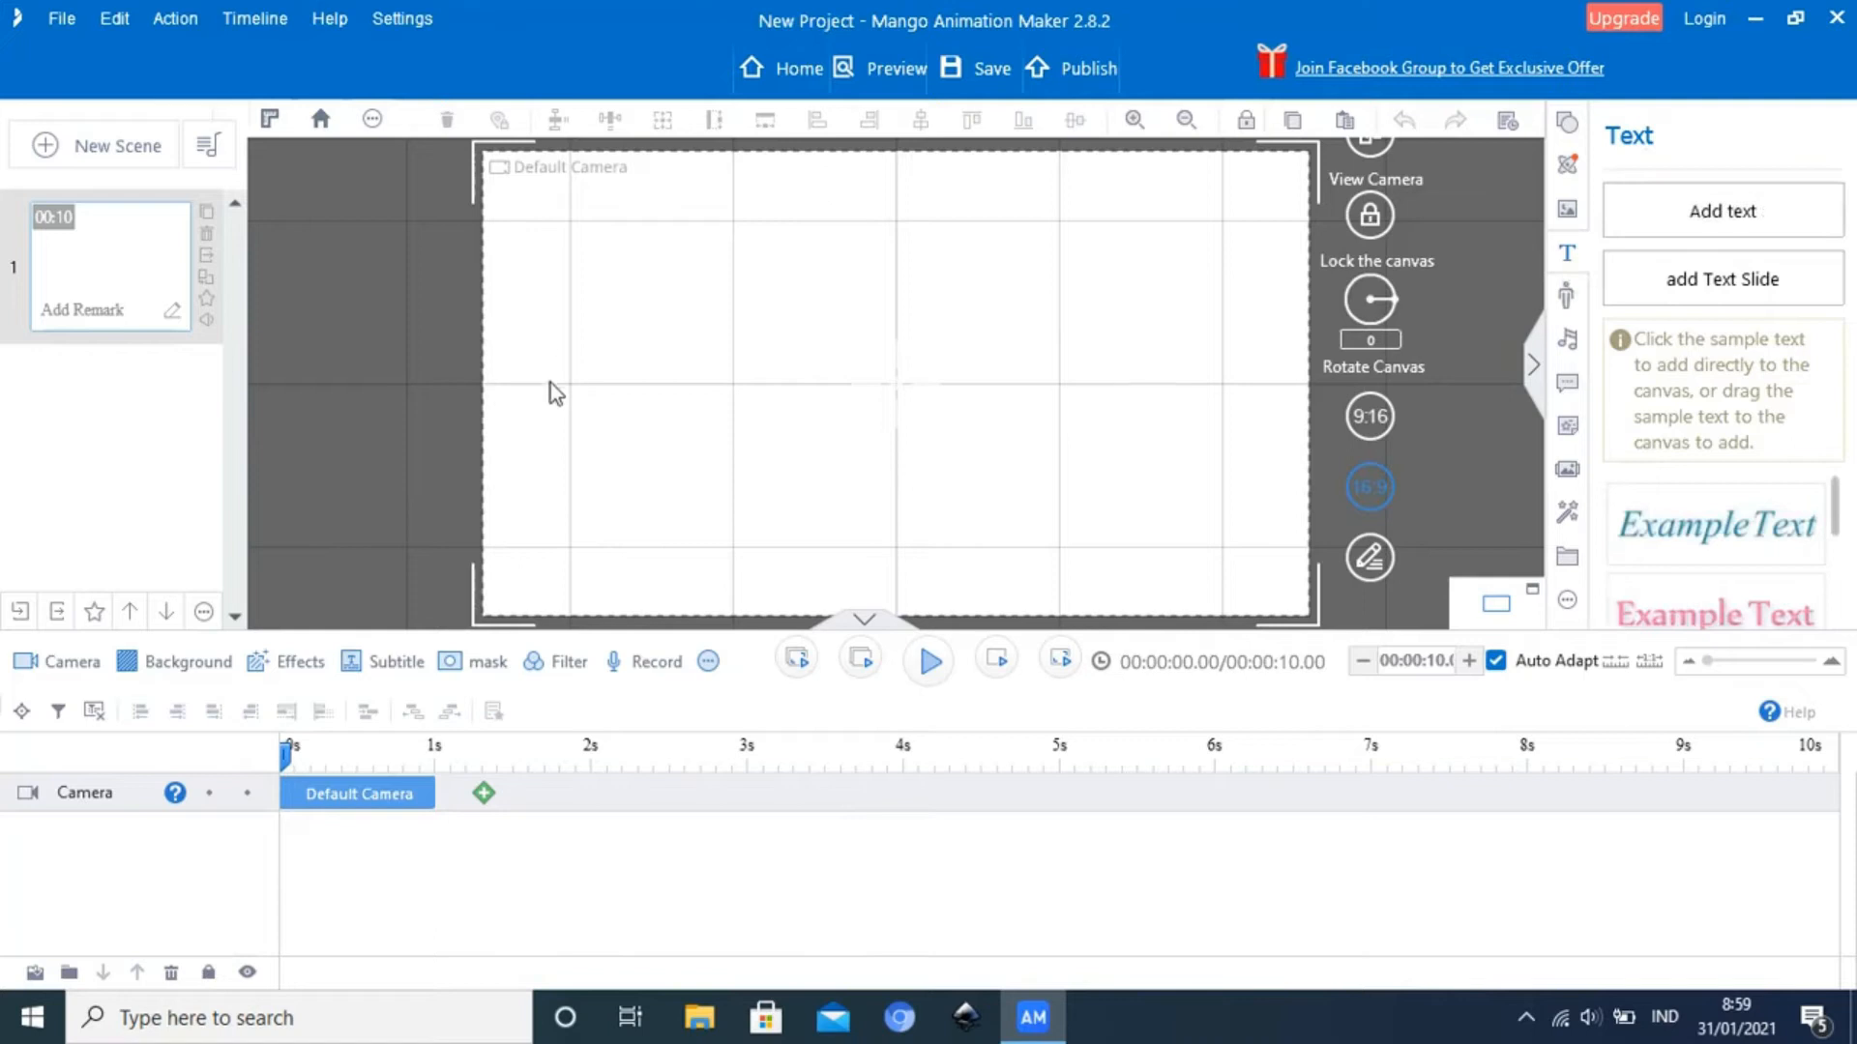
click(1712, 232)
click(840, 330)
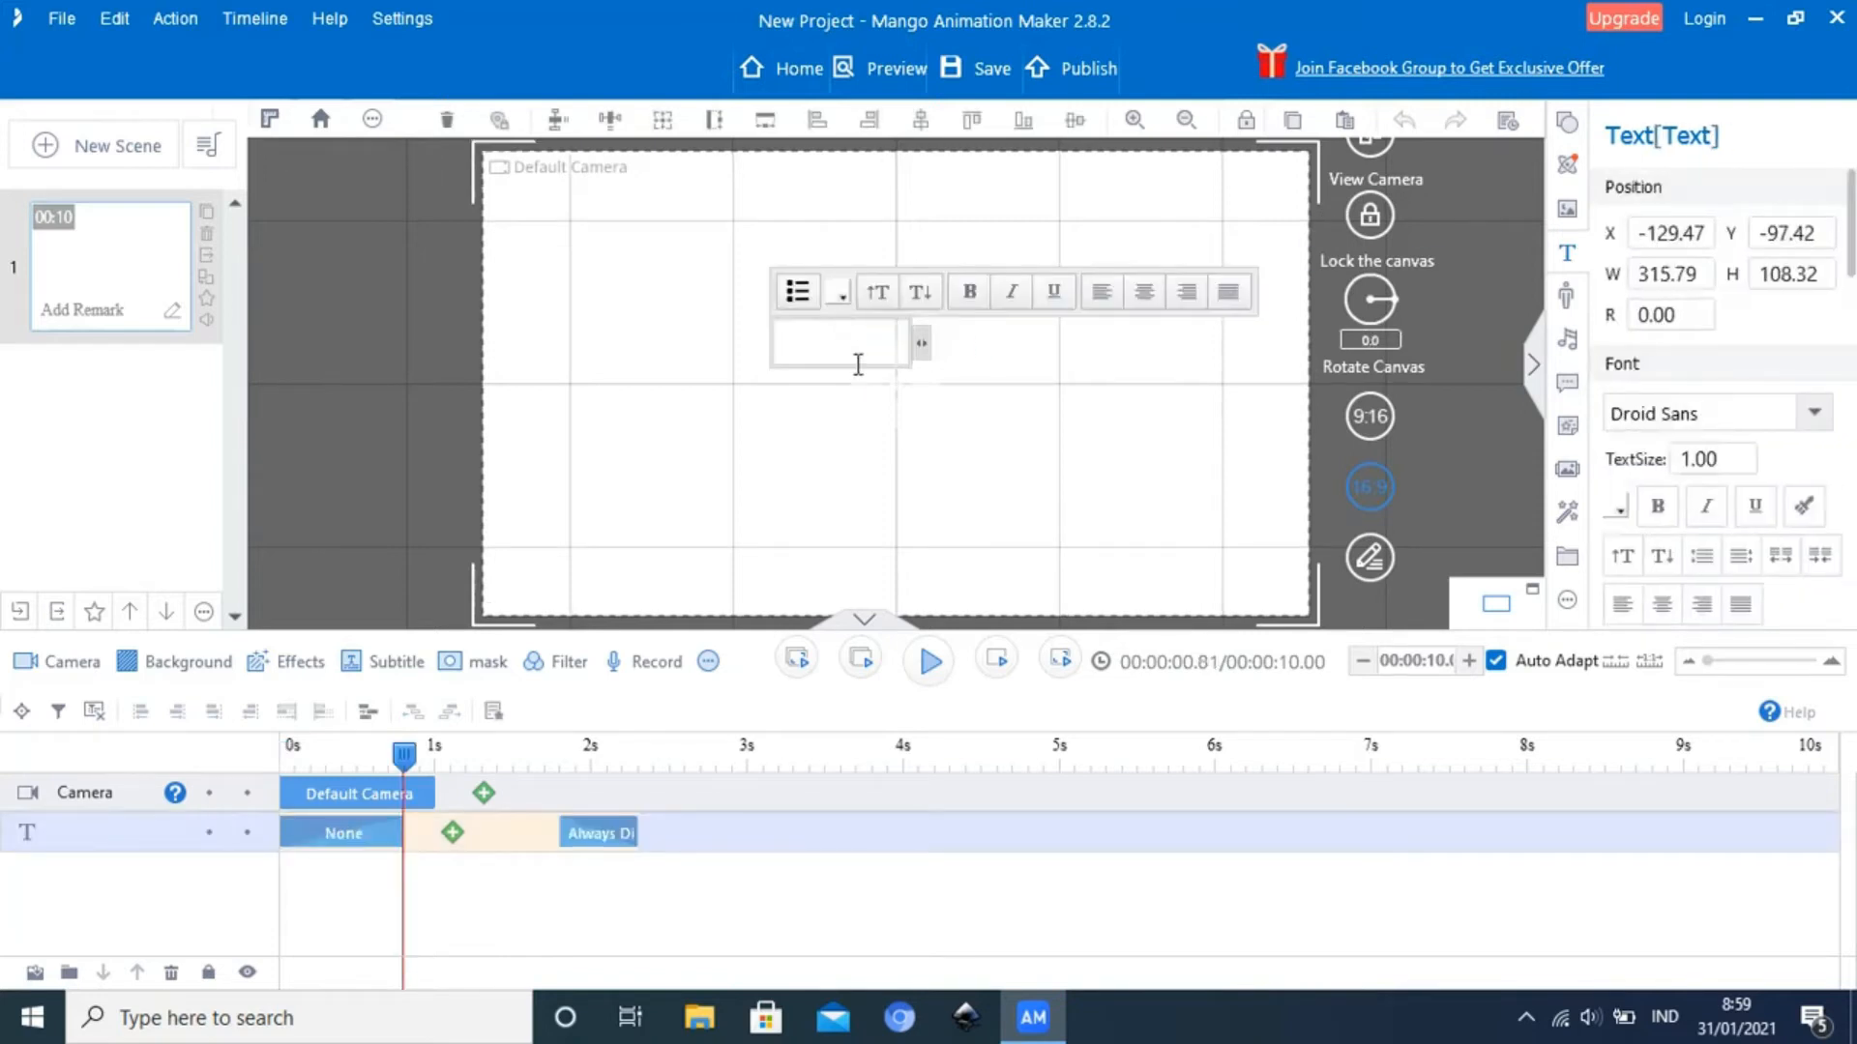
click(991, 375)
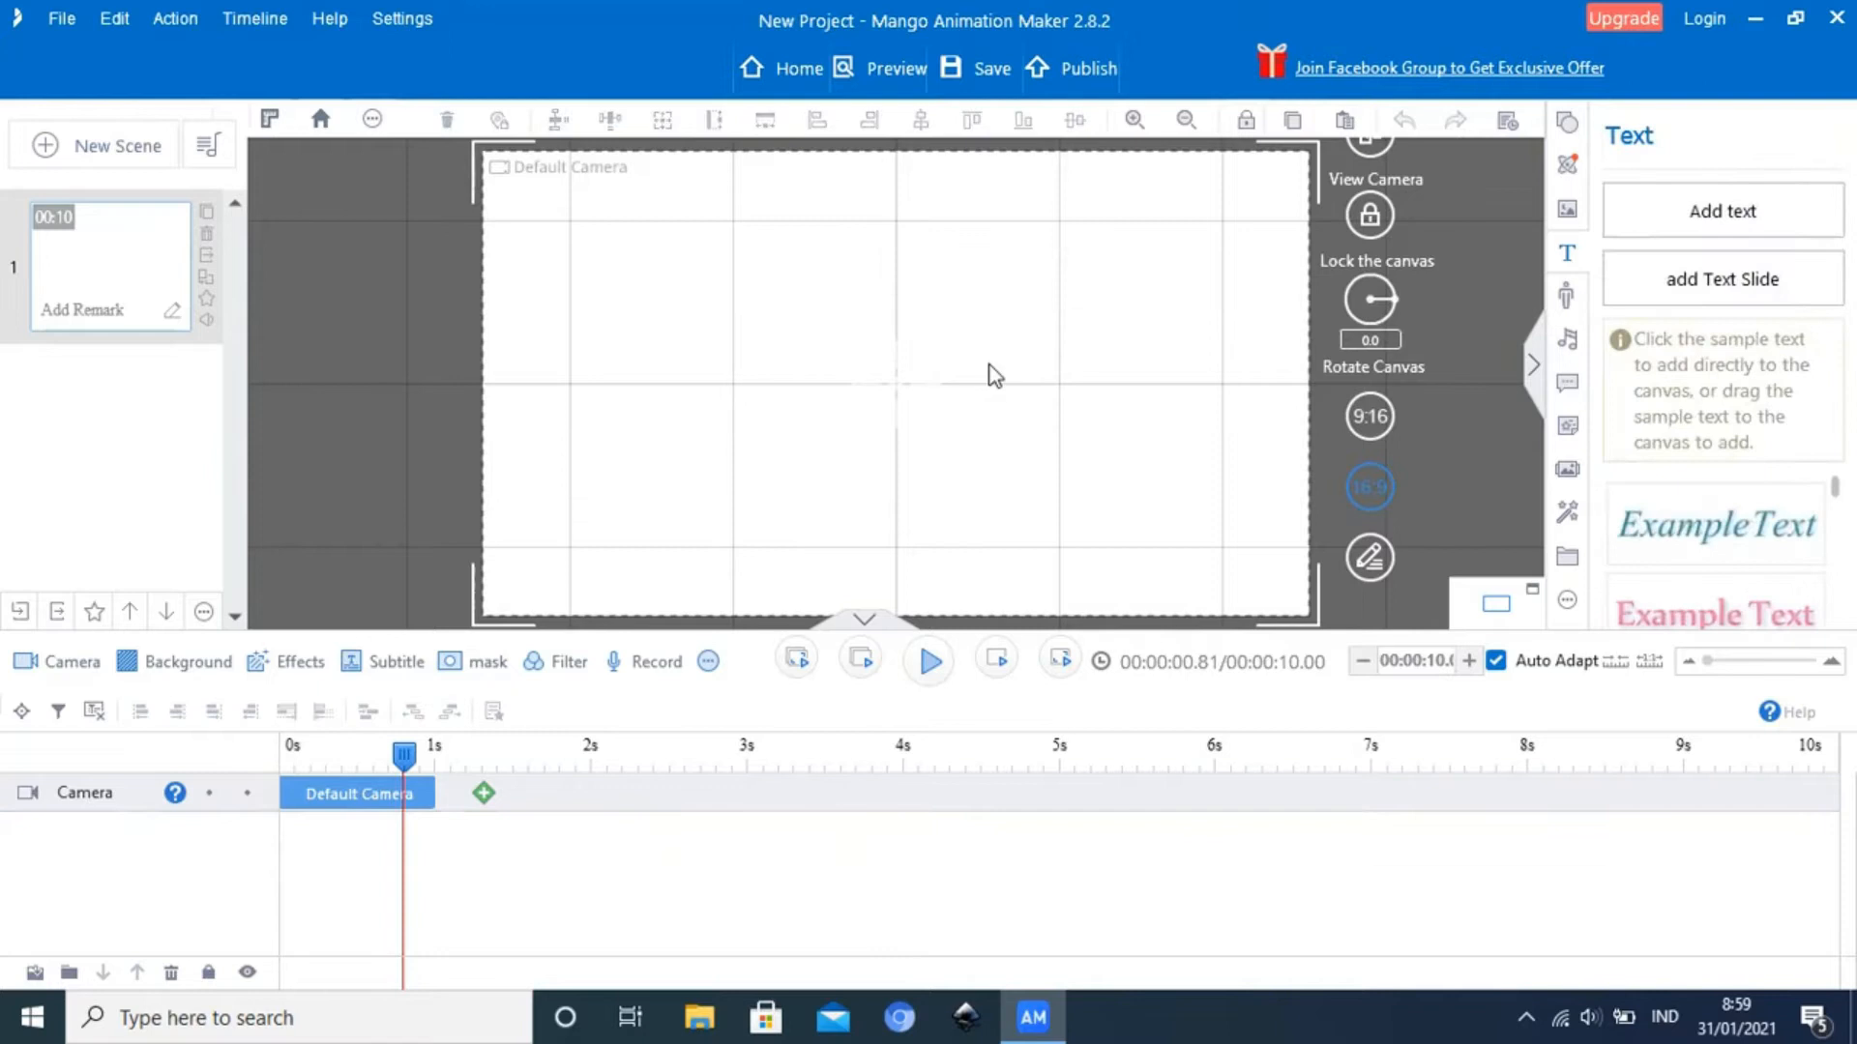
Open the roles library and look through the available characters
click(1568, 300)
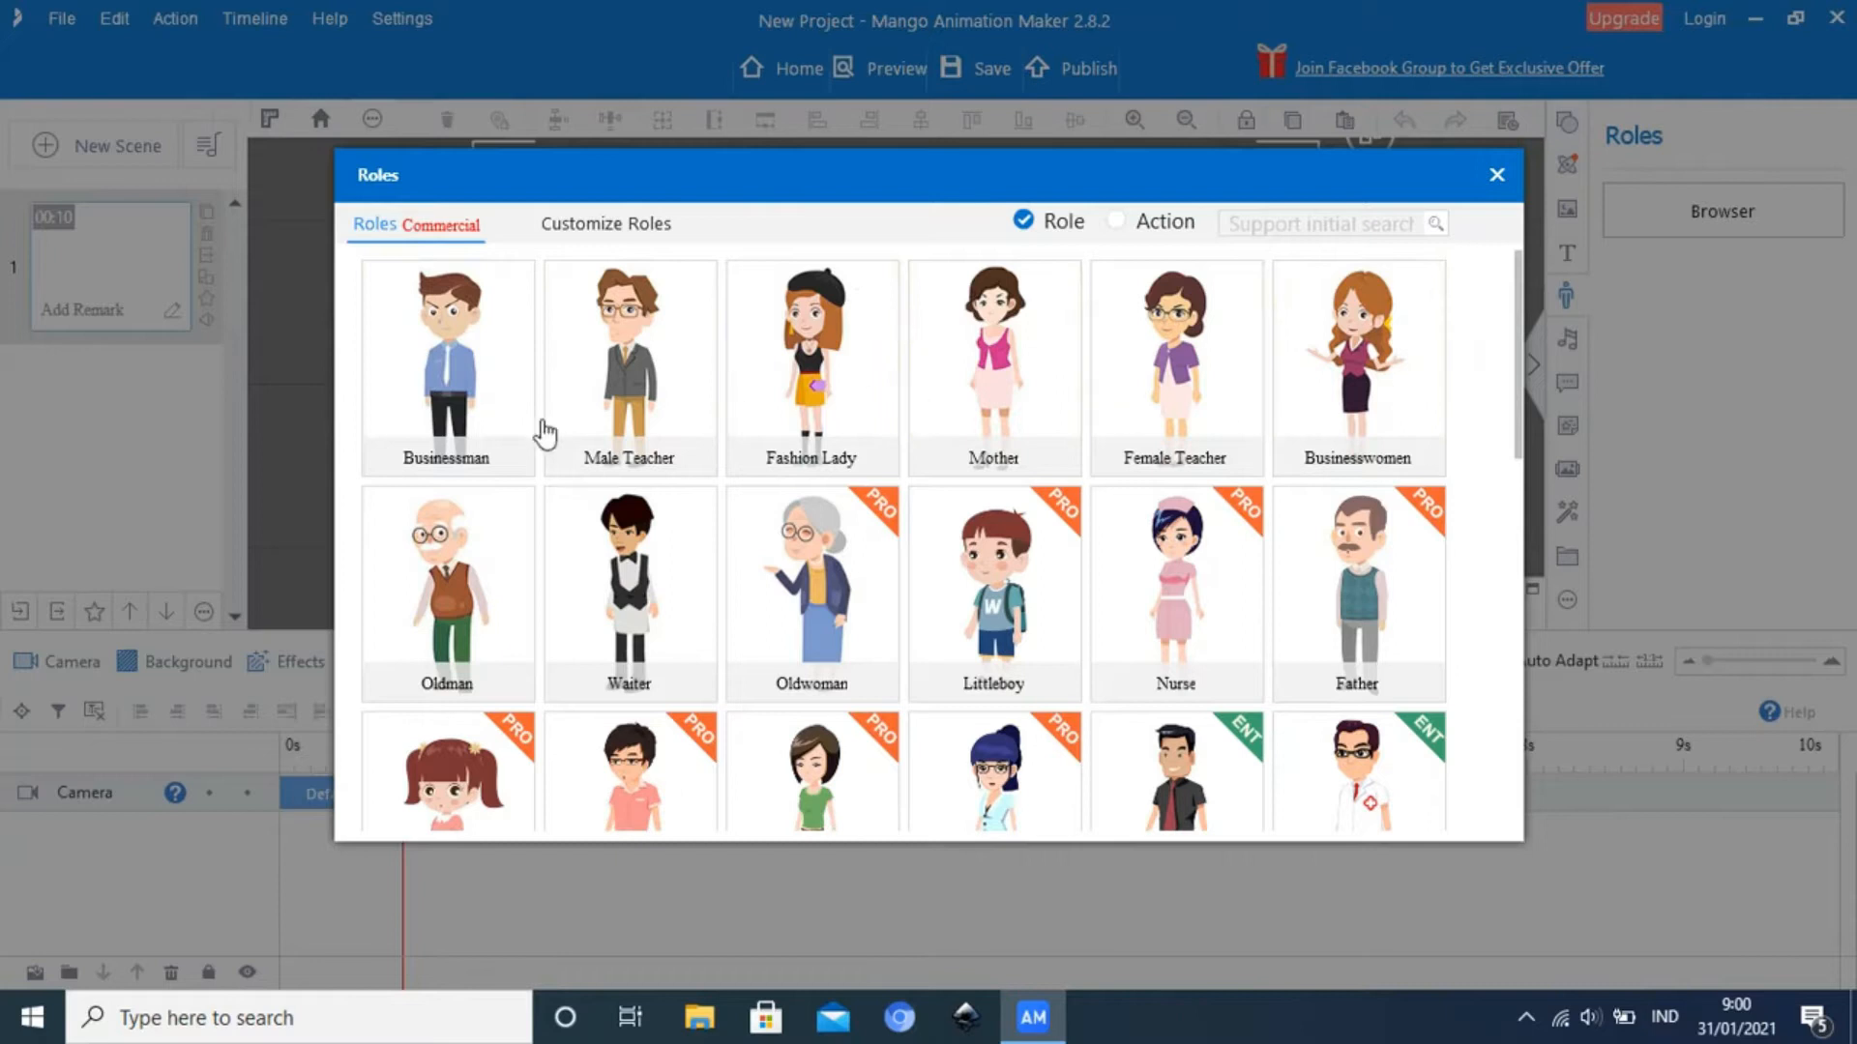
scroll(740, 573, down, 1)
scroll(740, 573, down, 5)
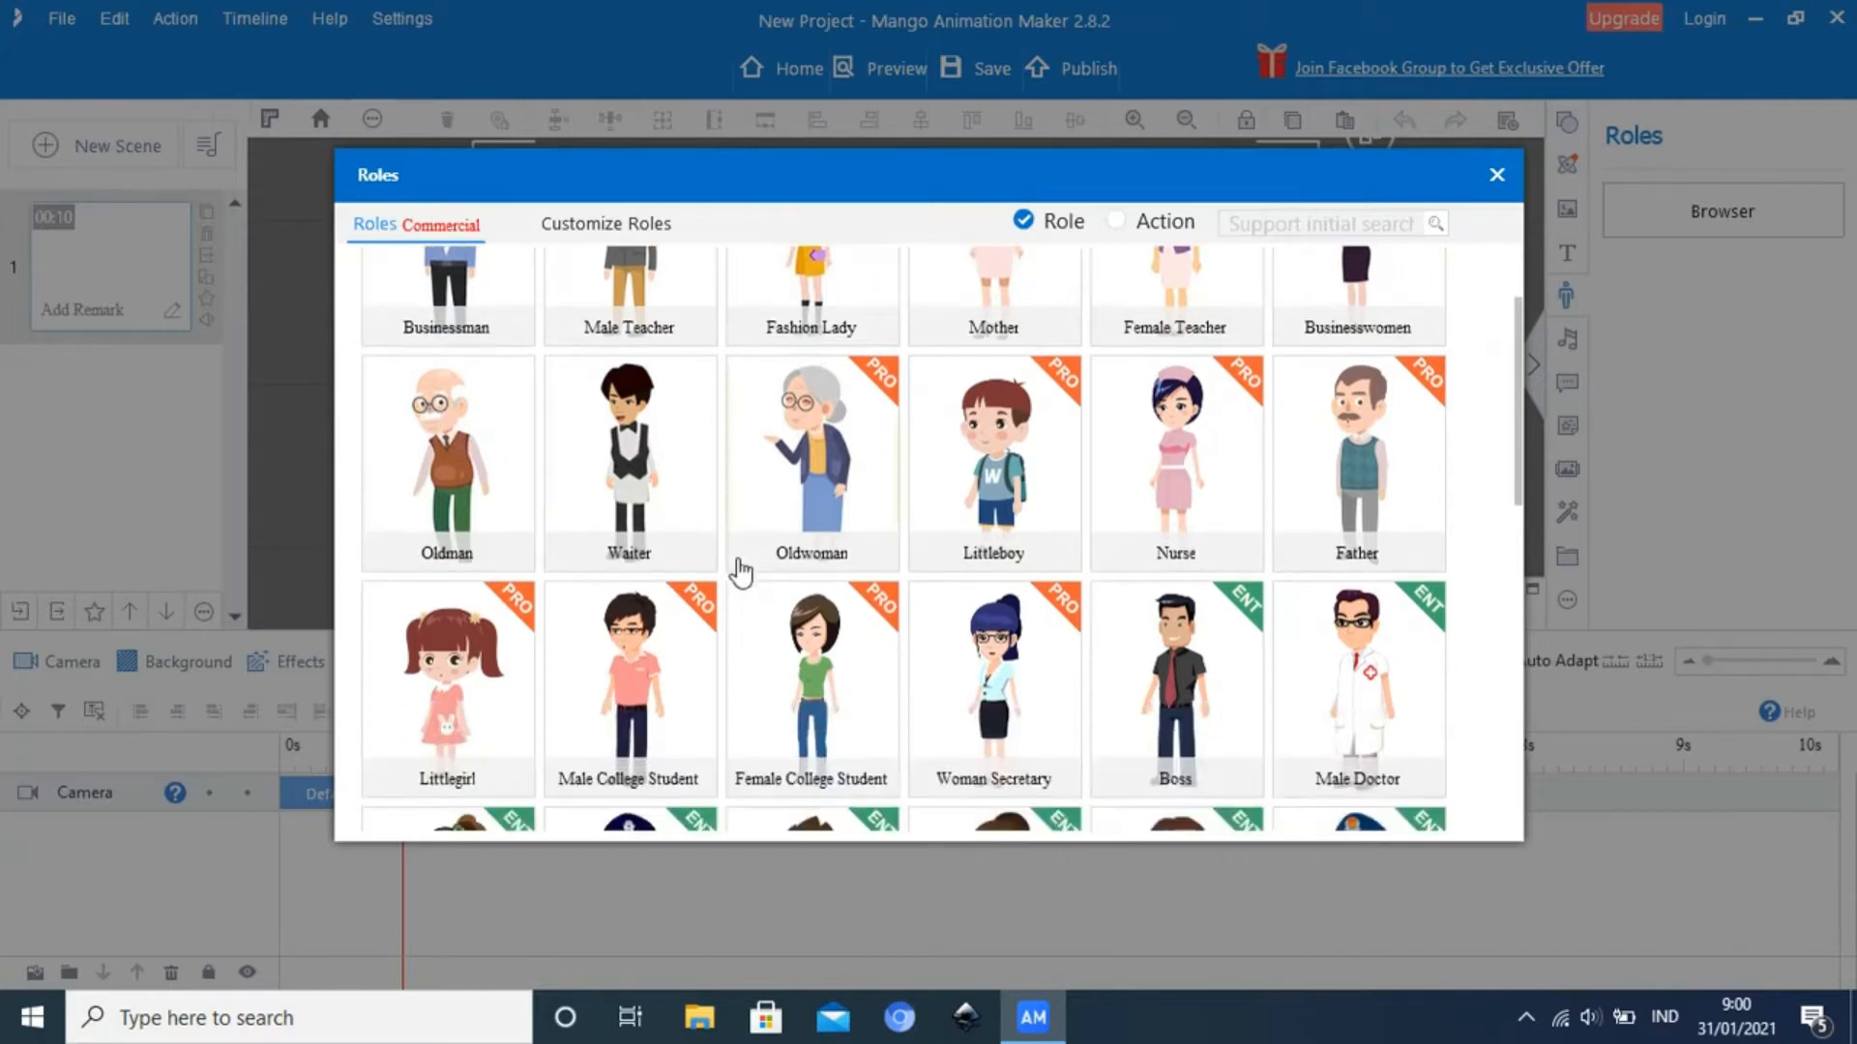
scroll(739, 574, down, 5)
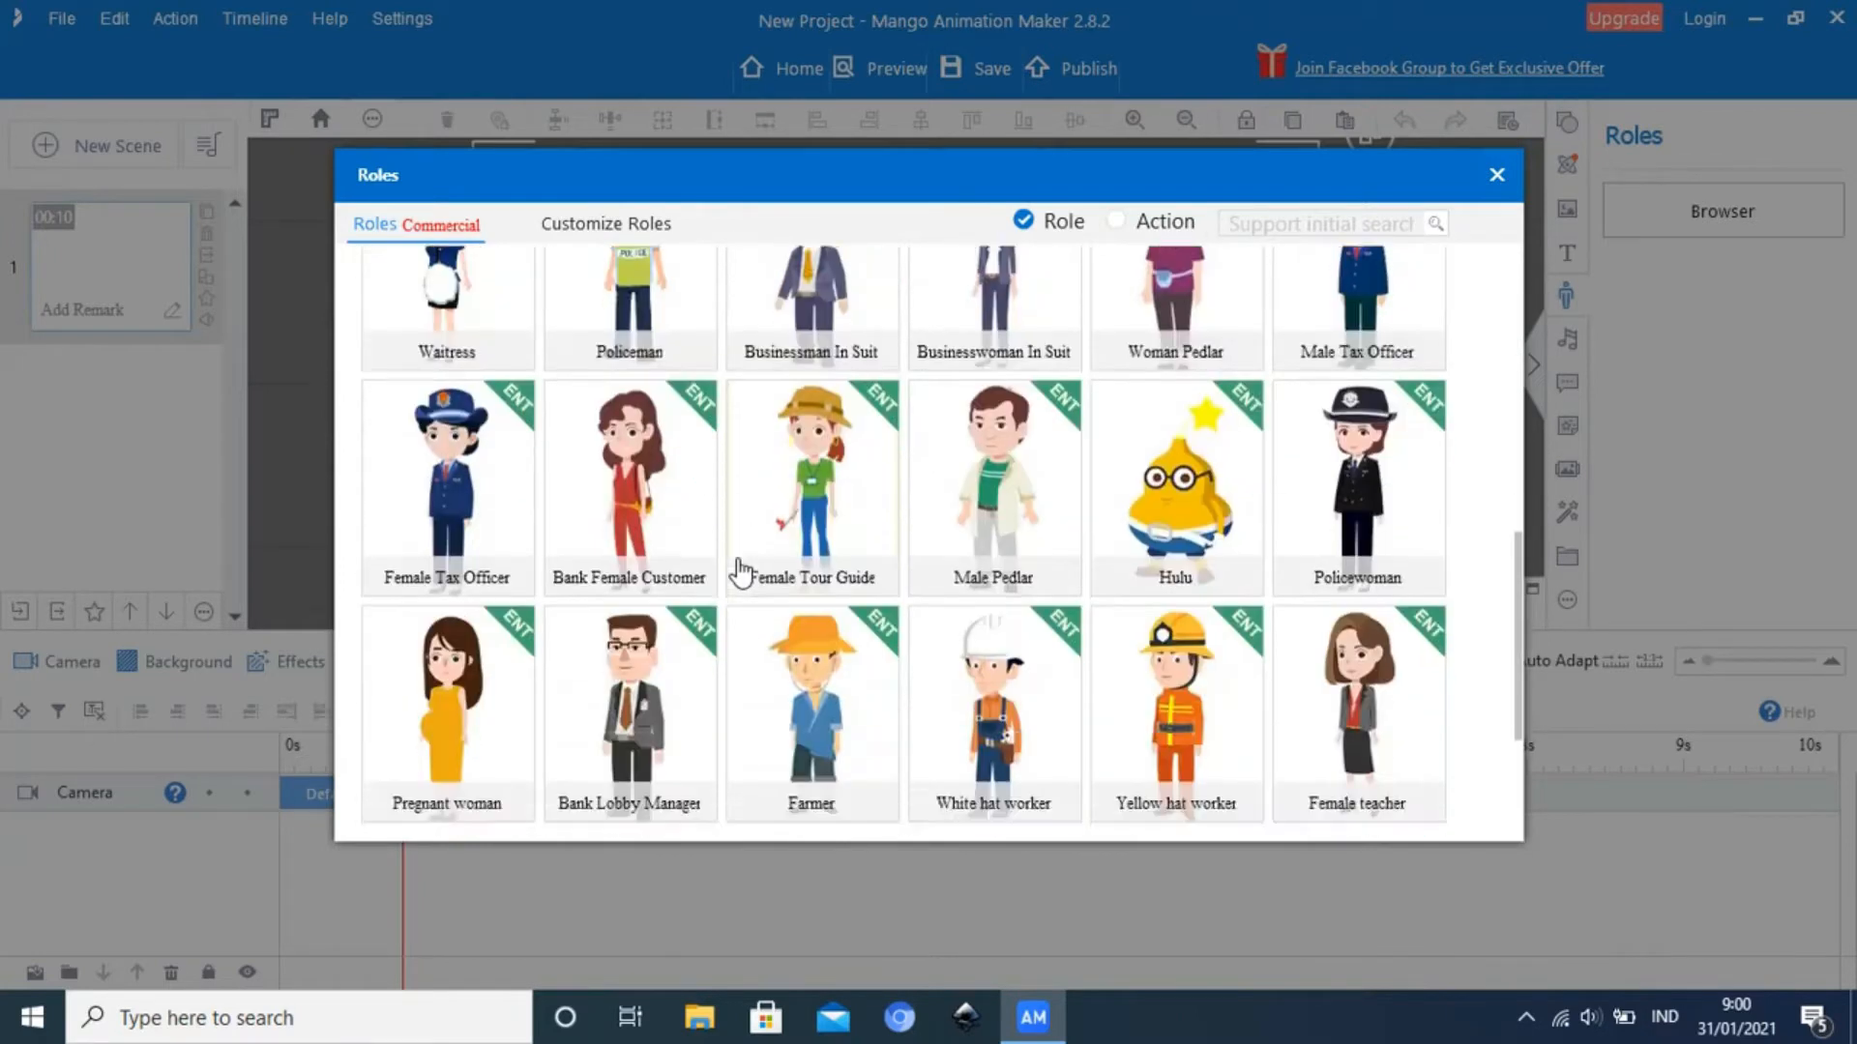
scroll(740, 574, up, 4)
scroll(740, 574, up, 5)
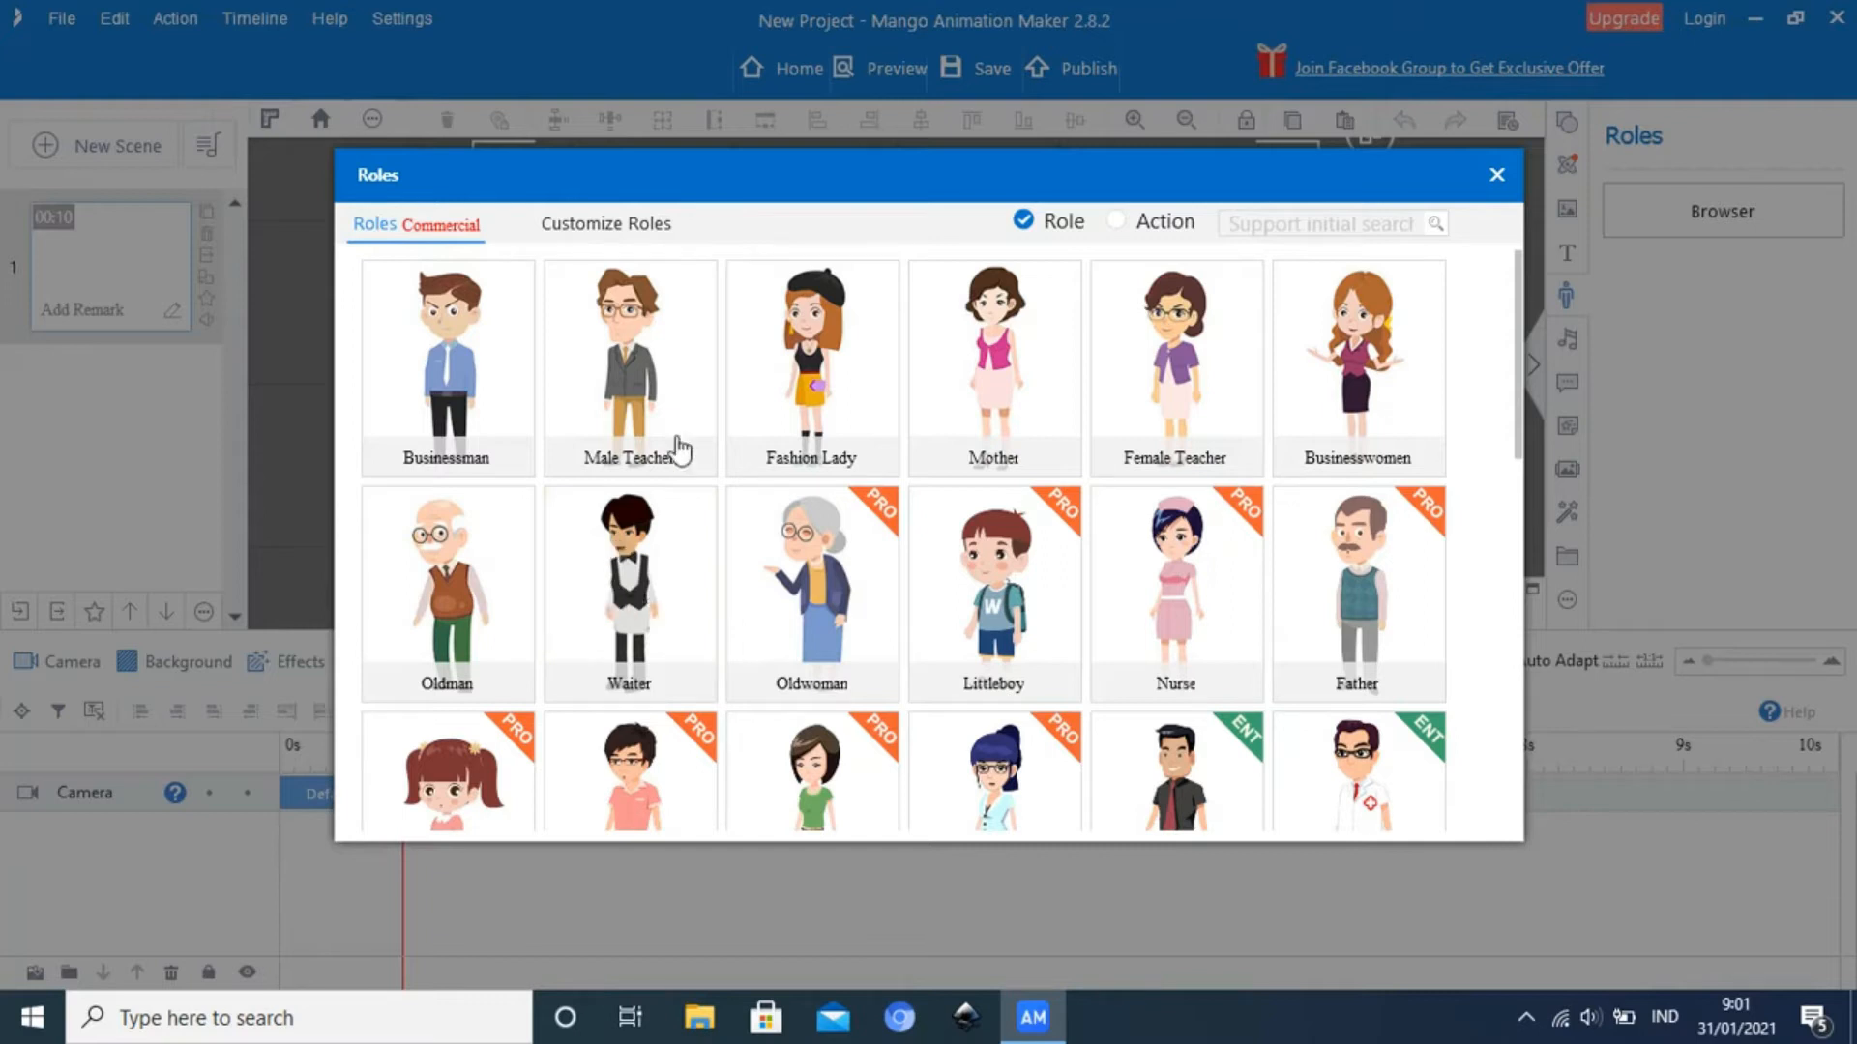
Log in with the filled-in account credentials and open the action effects of the Male Teacher role
click(663, 383)
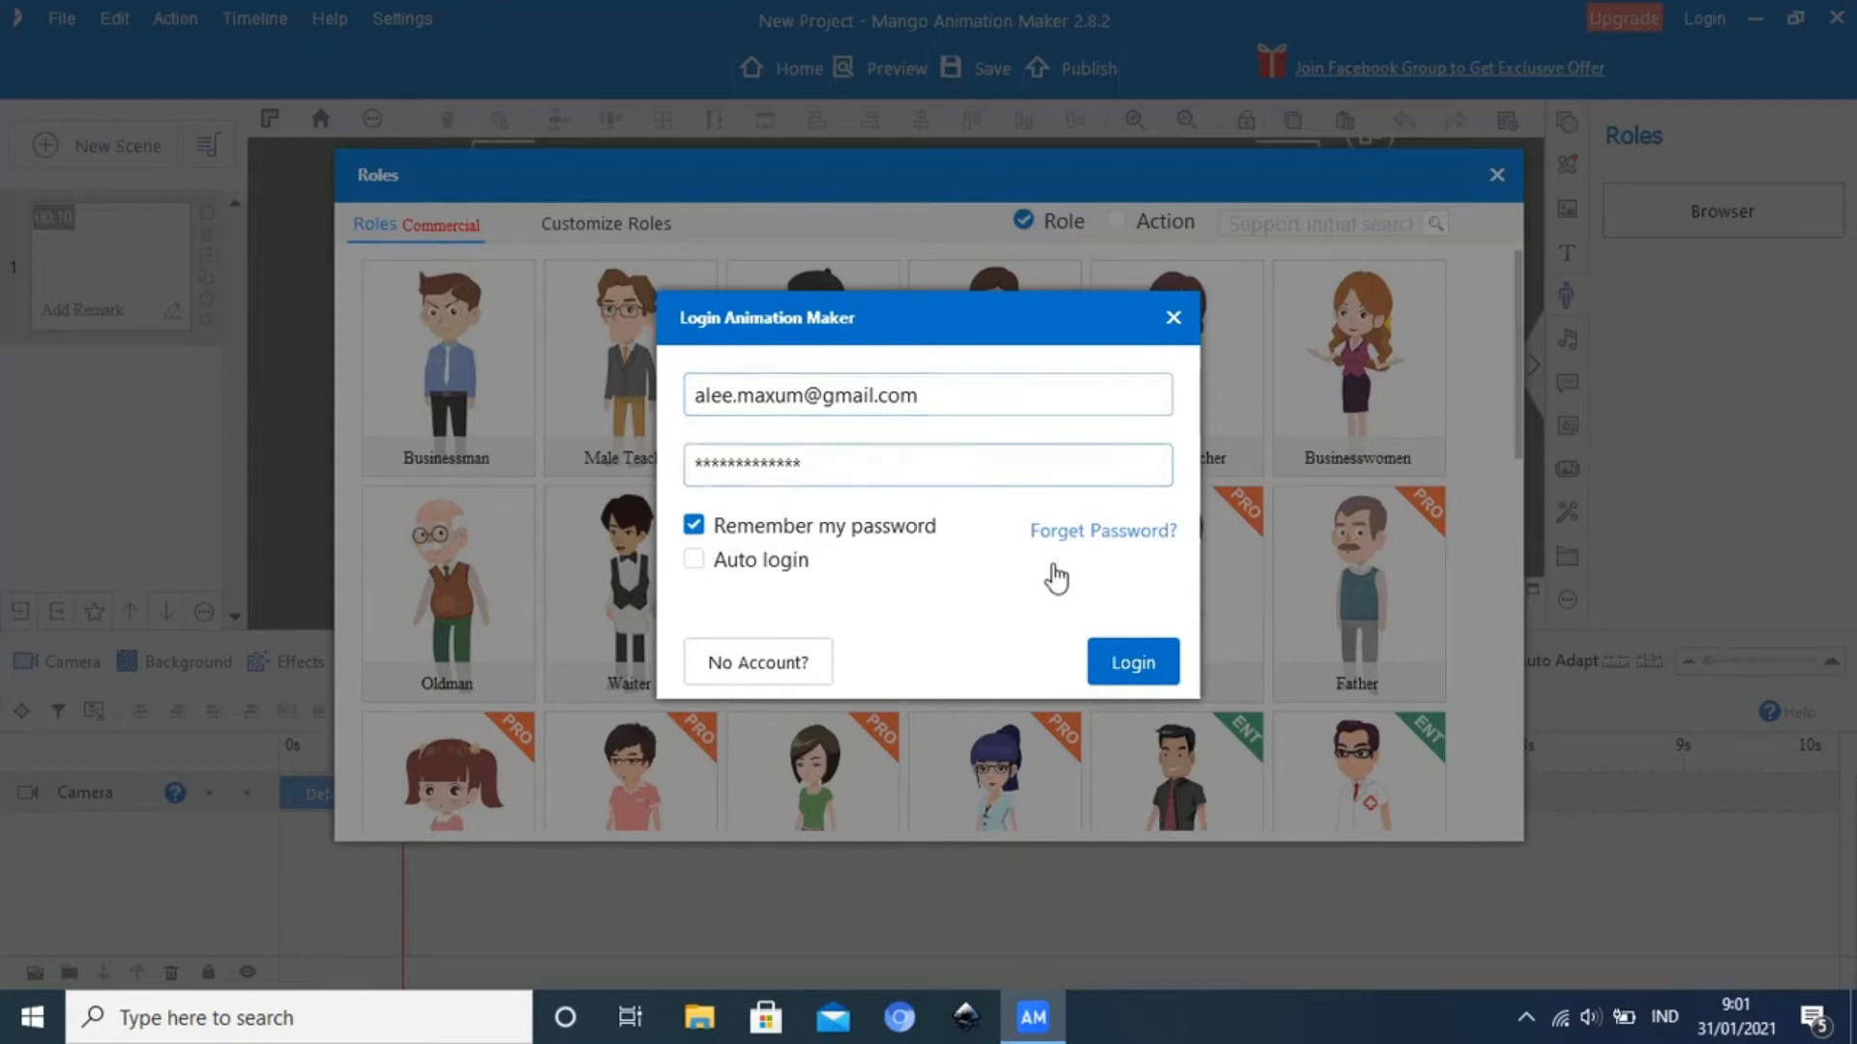
click(1137, 677)
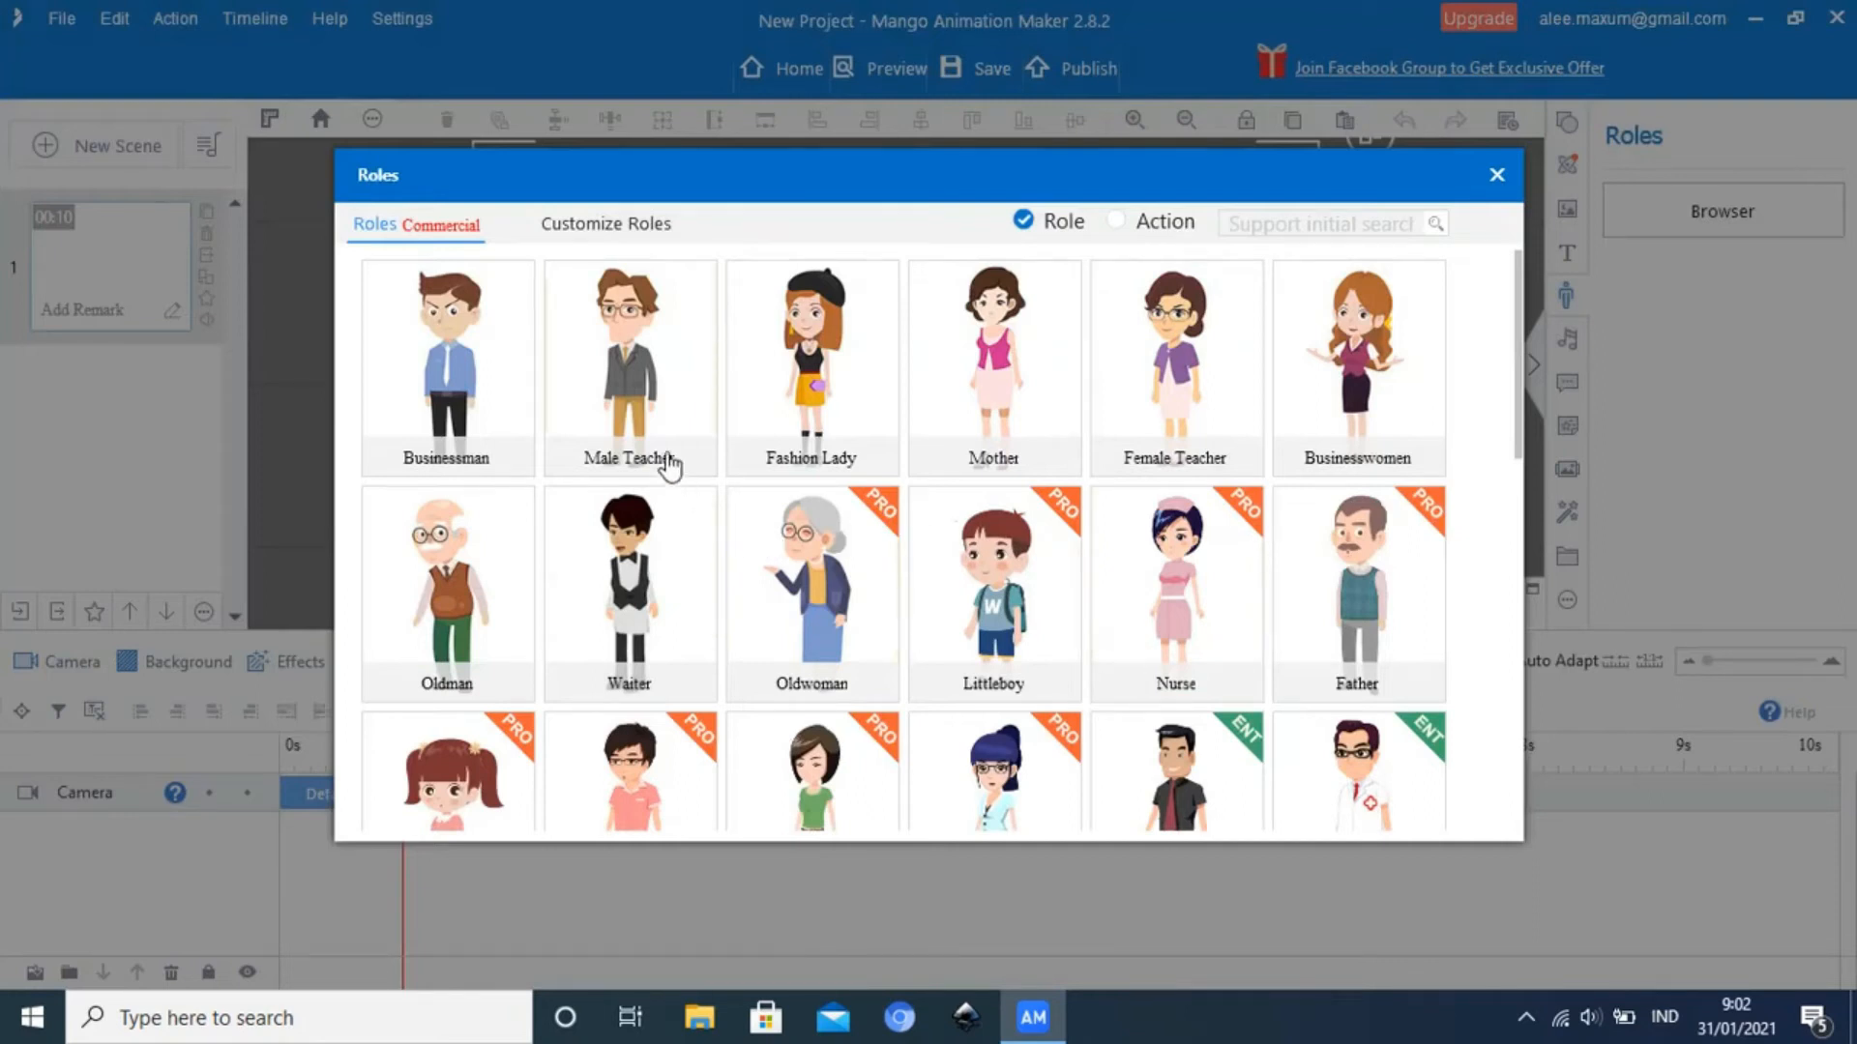
click(650, 402)
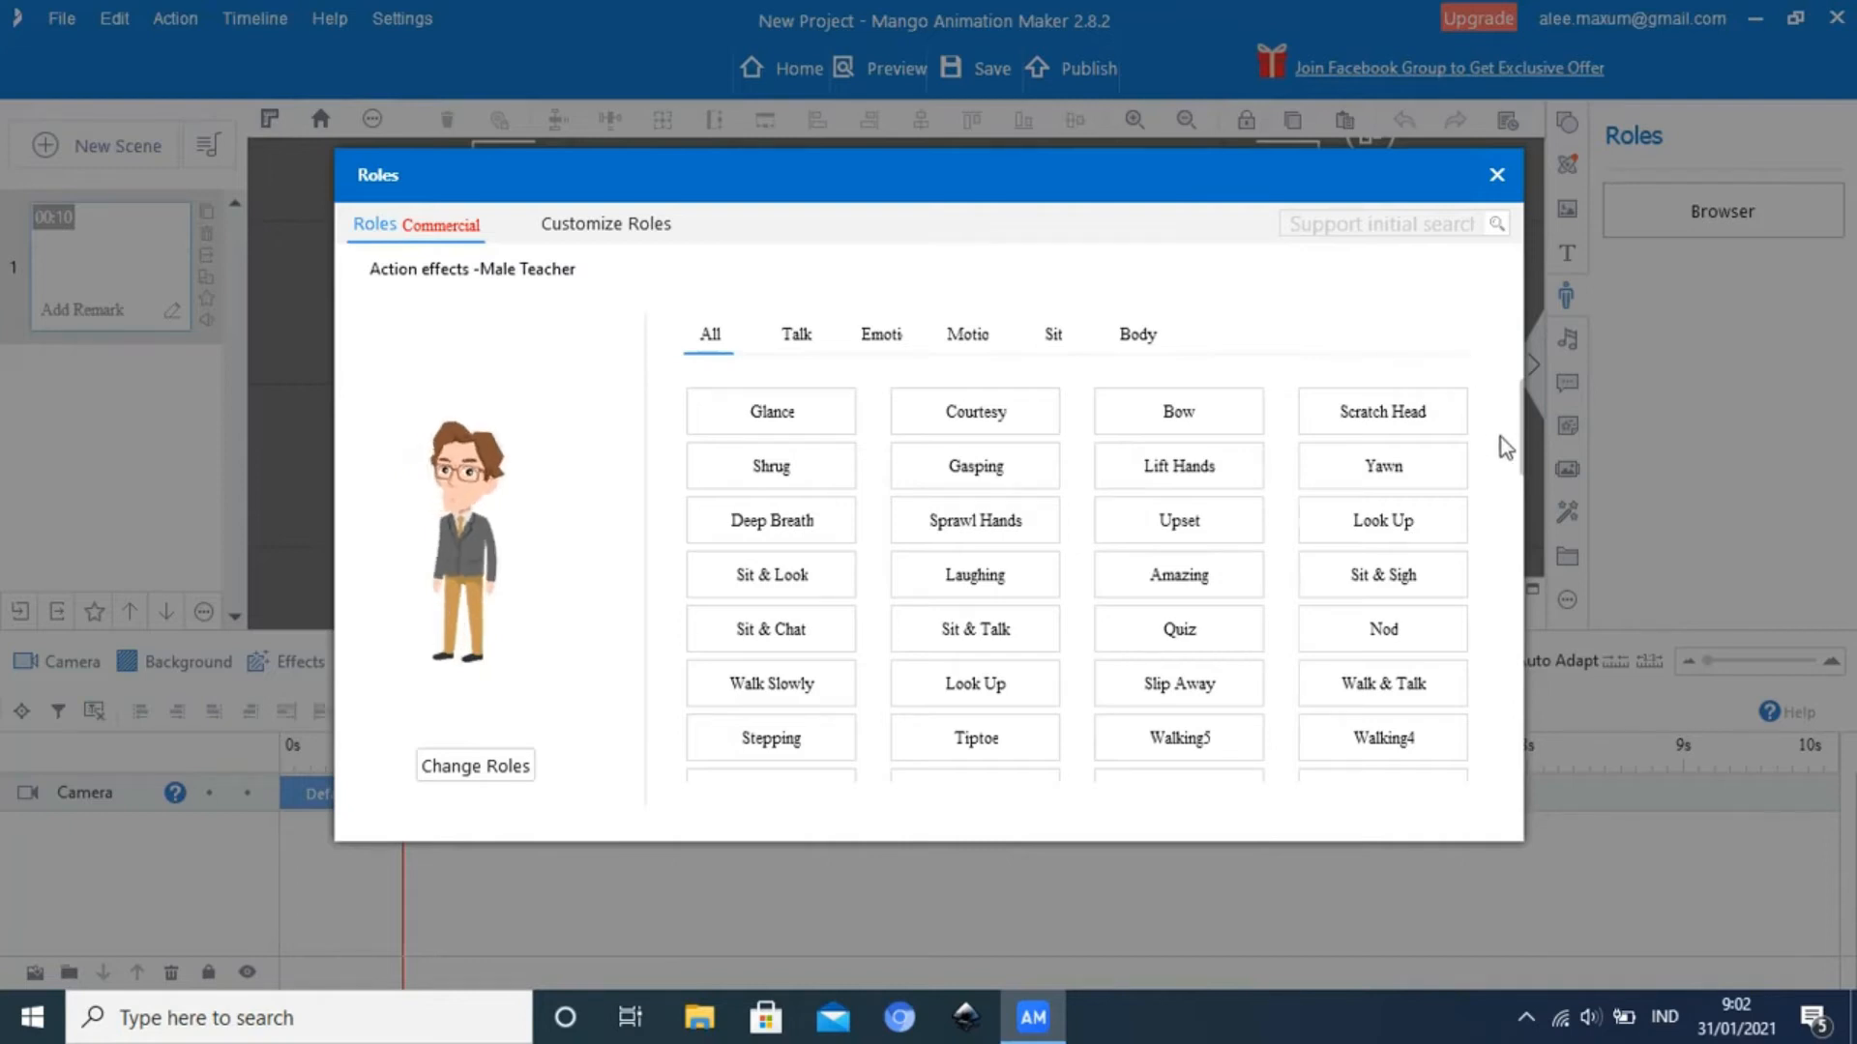
Look through the complete list of Male Teacher action effects and preview the Bow action
scroll(1504, 464, down, 1)
scroll(1501, 457, down, 13)
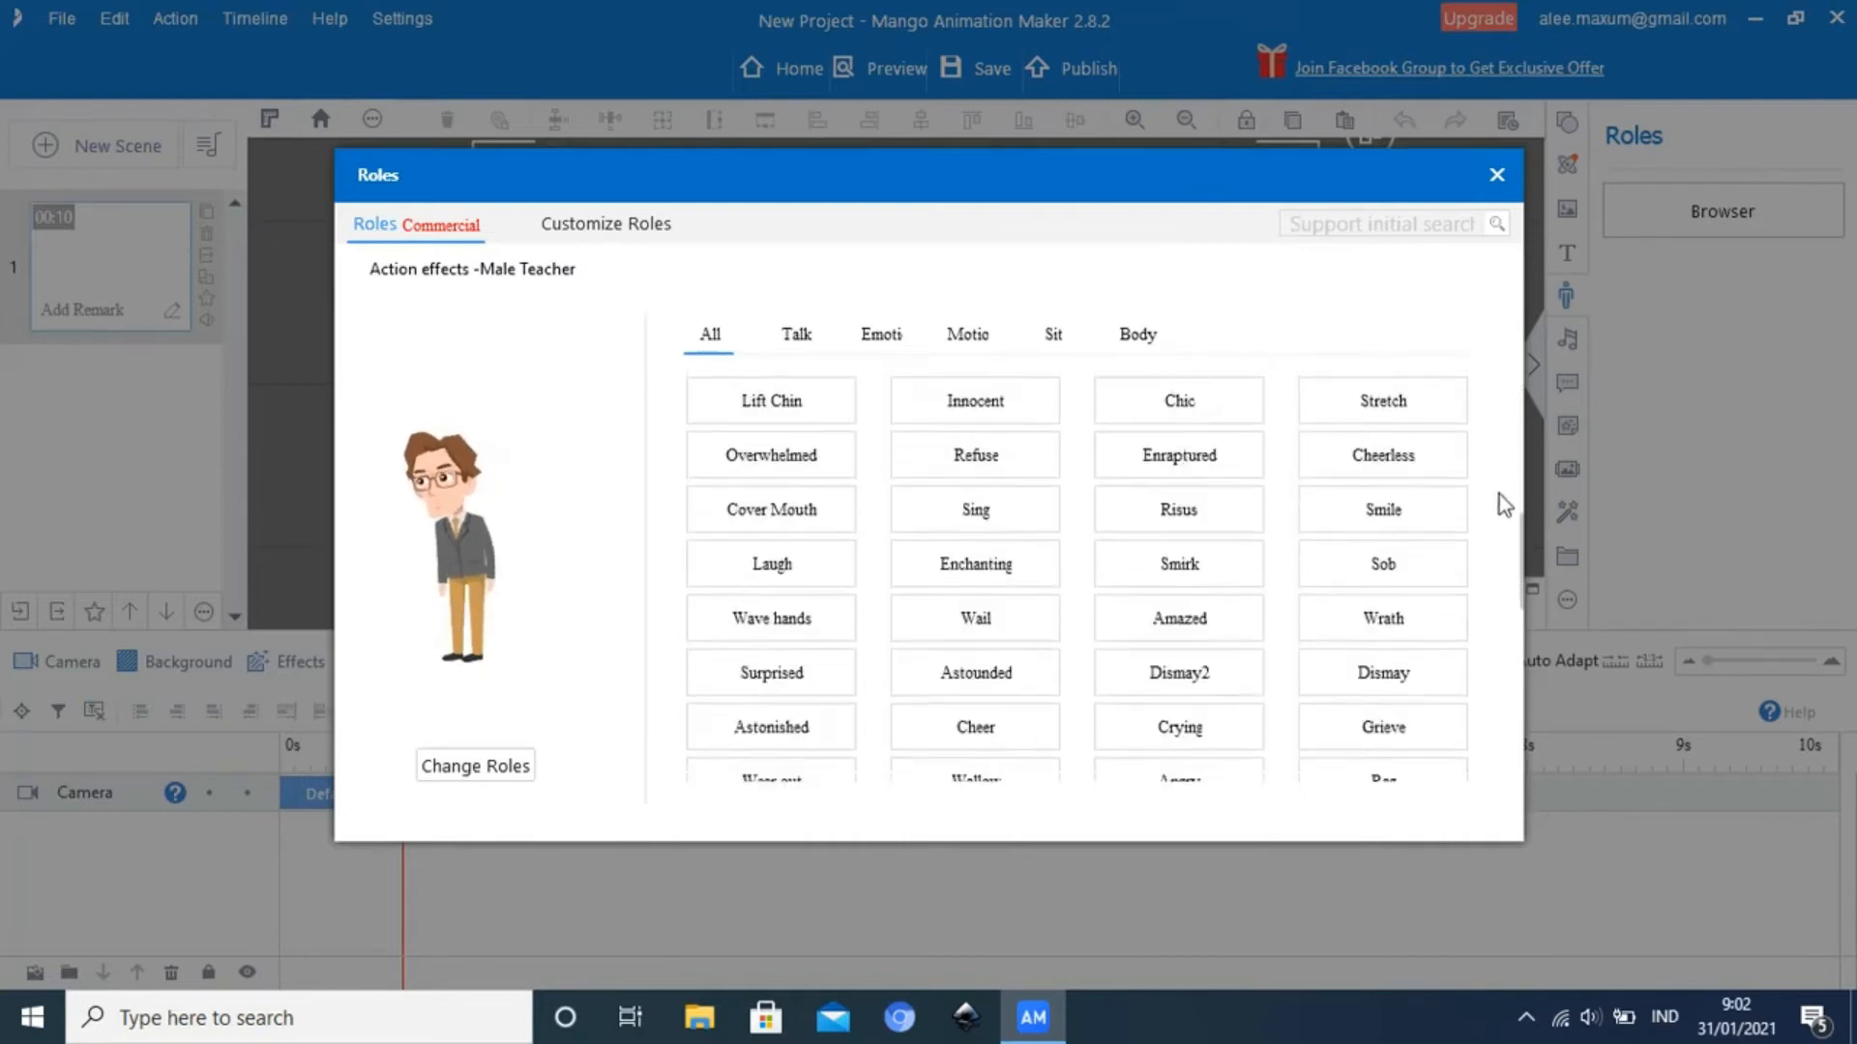
scroll(1499, 495, down, 6)
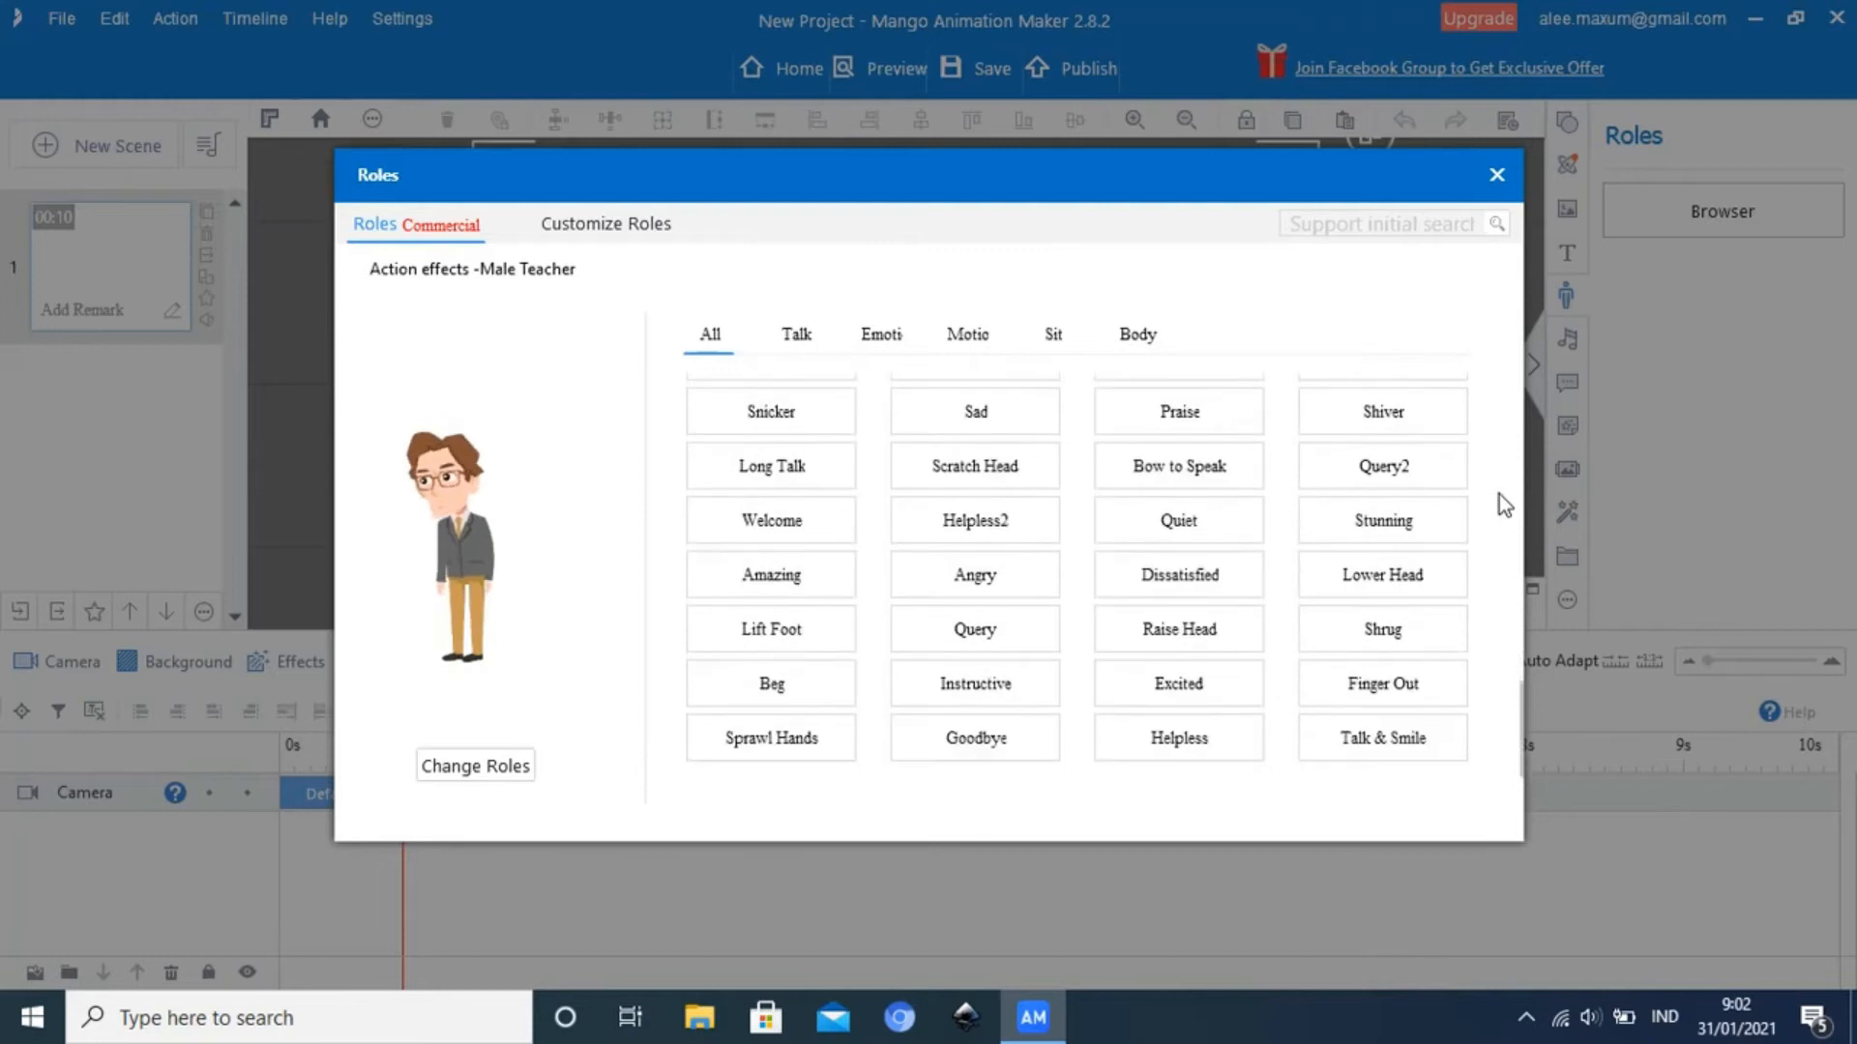
scroll(1499, 495, up, 10)
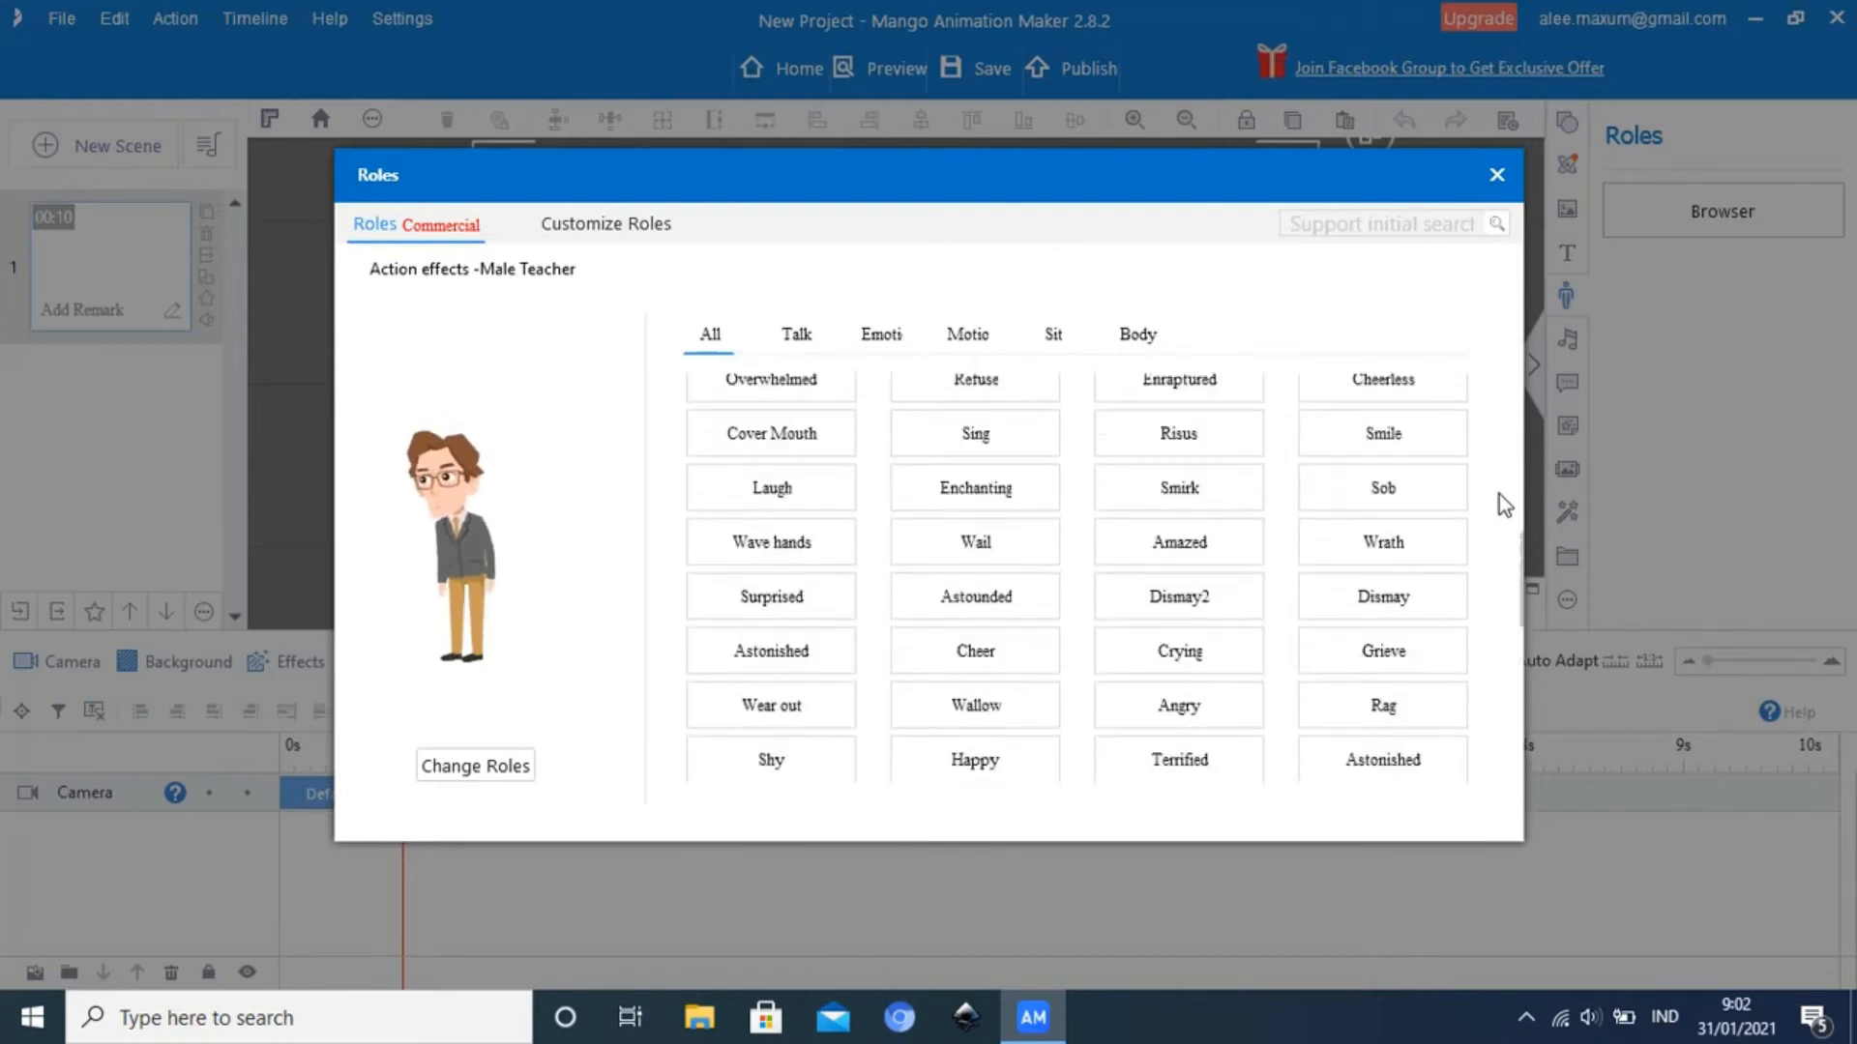
scroll(1499, 495, up, 8)
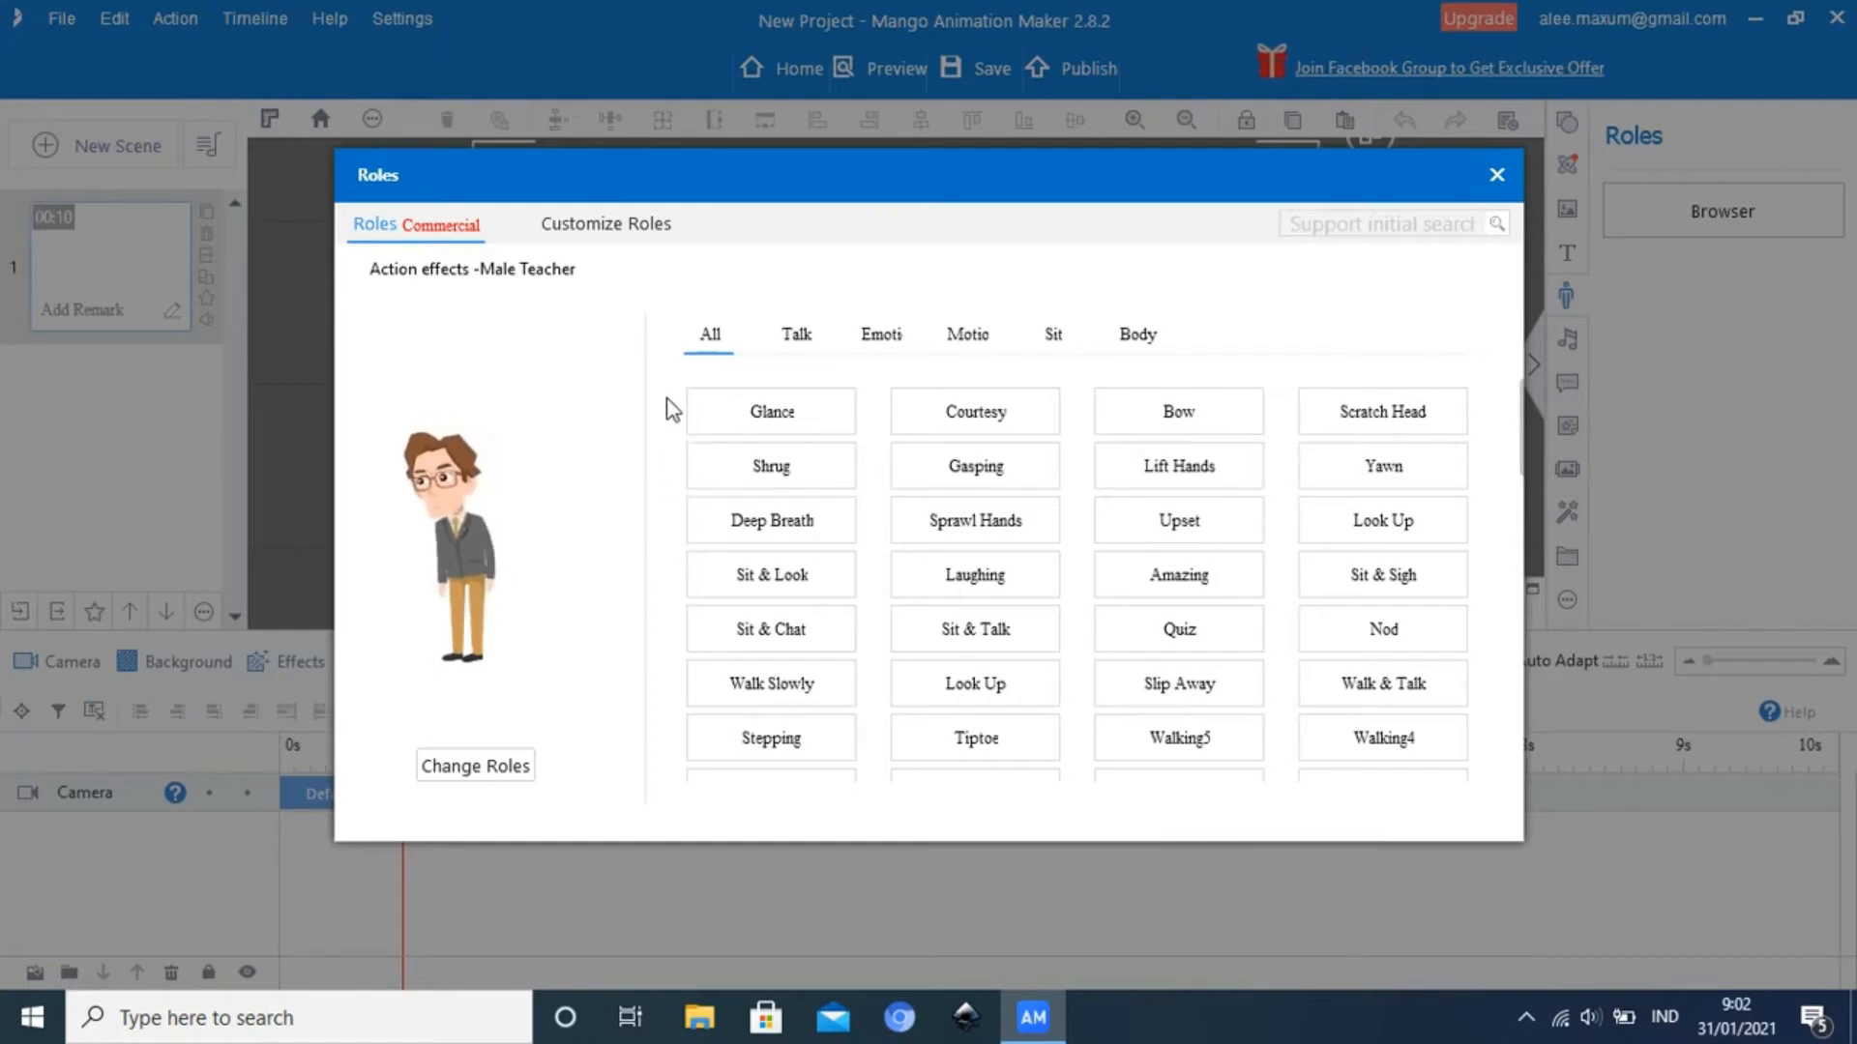
click(1106, 395)
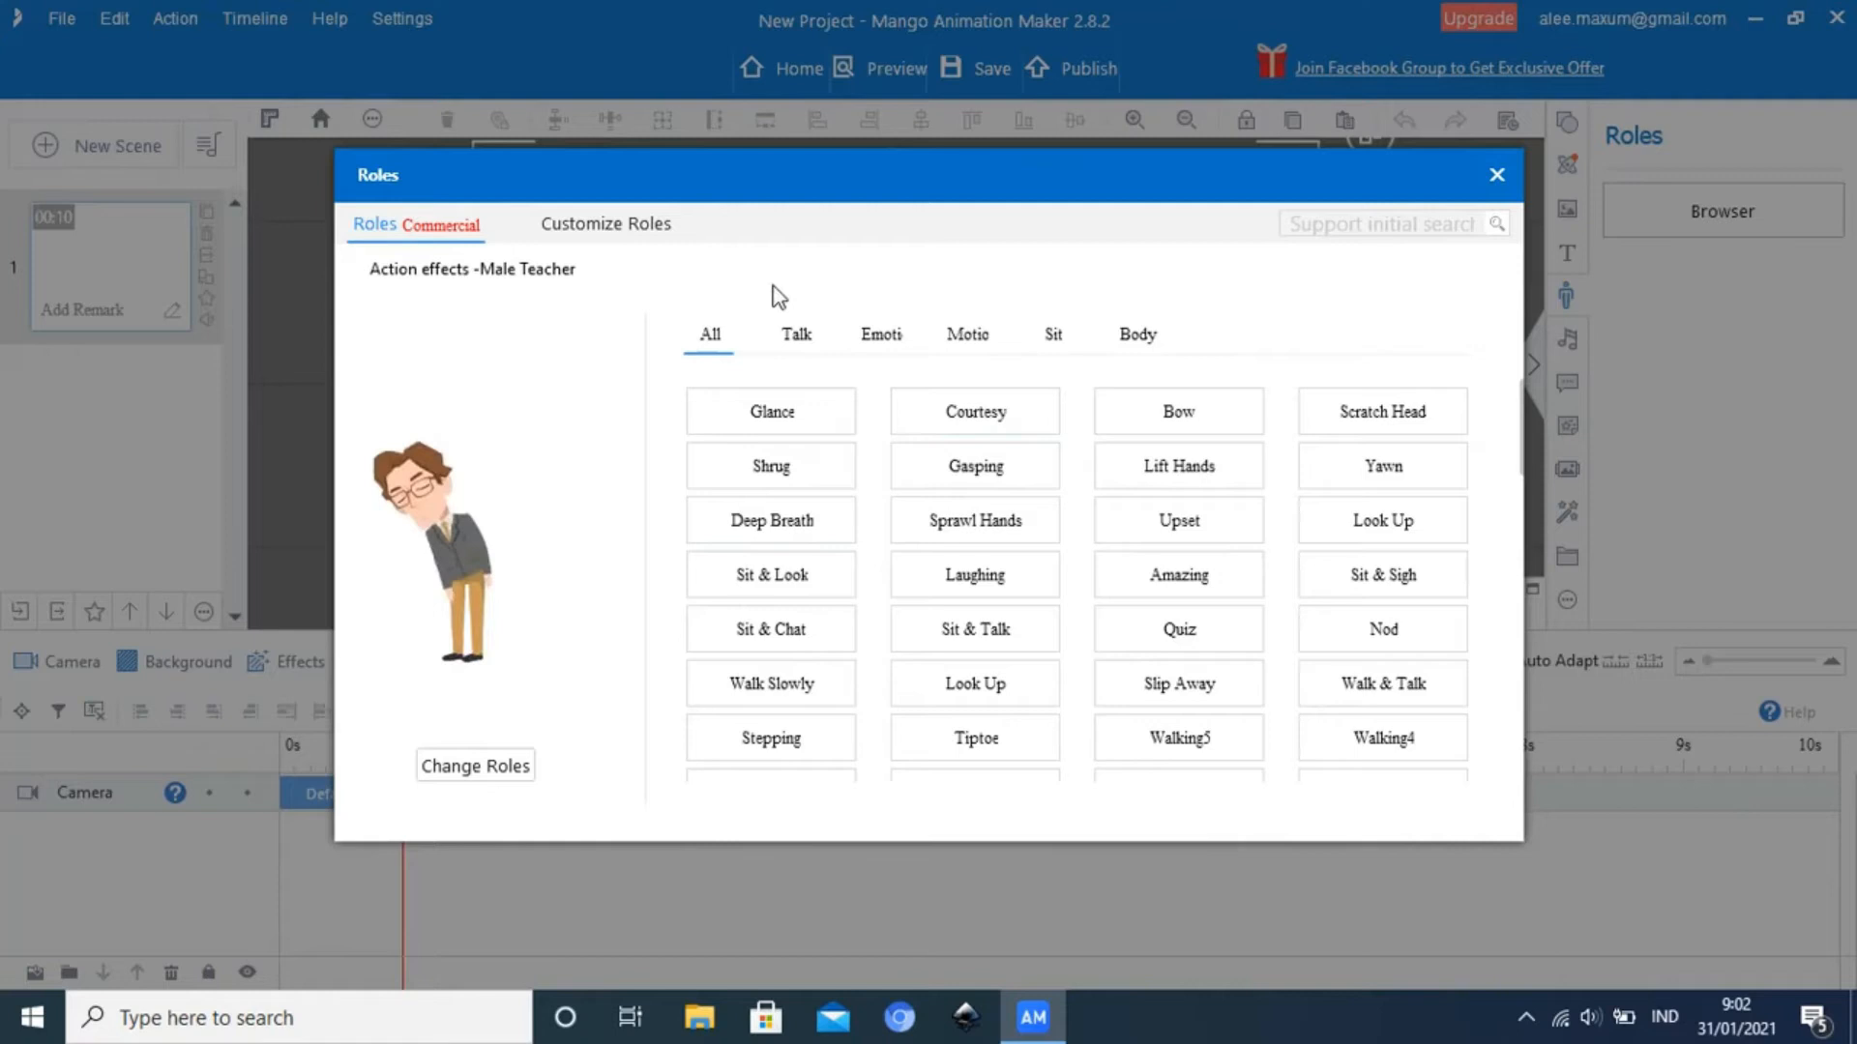
Preview Male Teacher actions in the Talk category, including Proud and Speak & Think
click(805, 333)
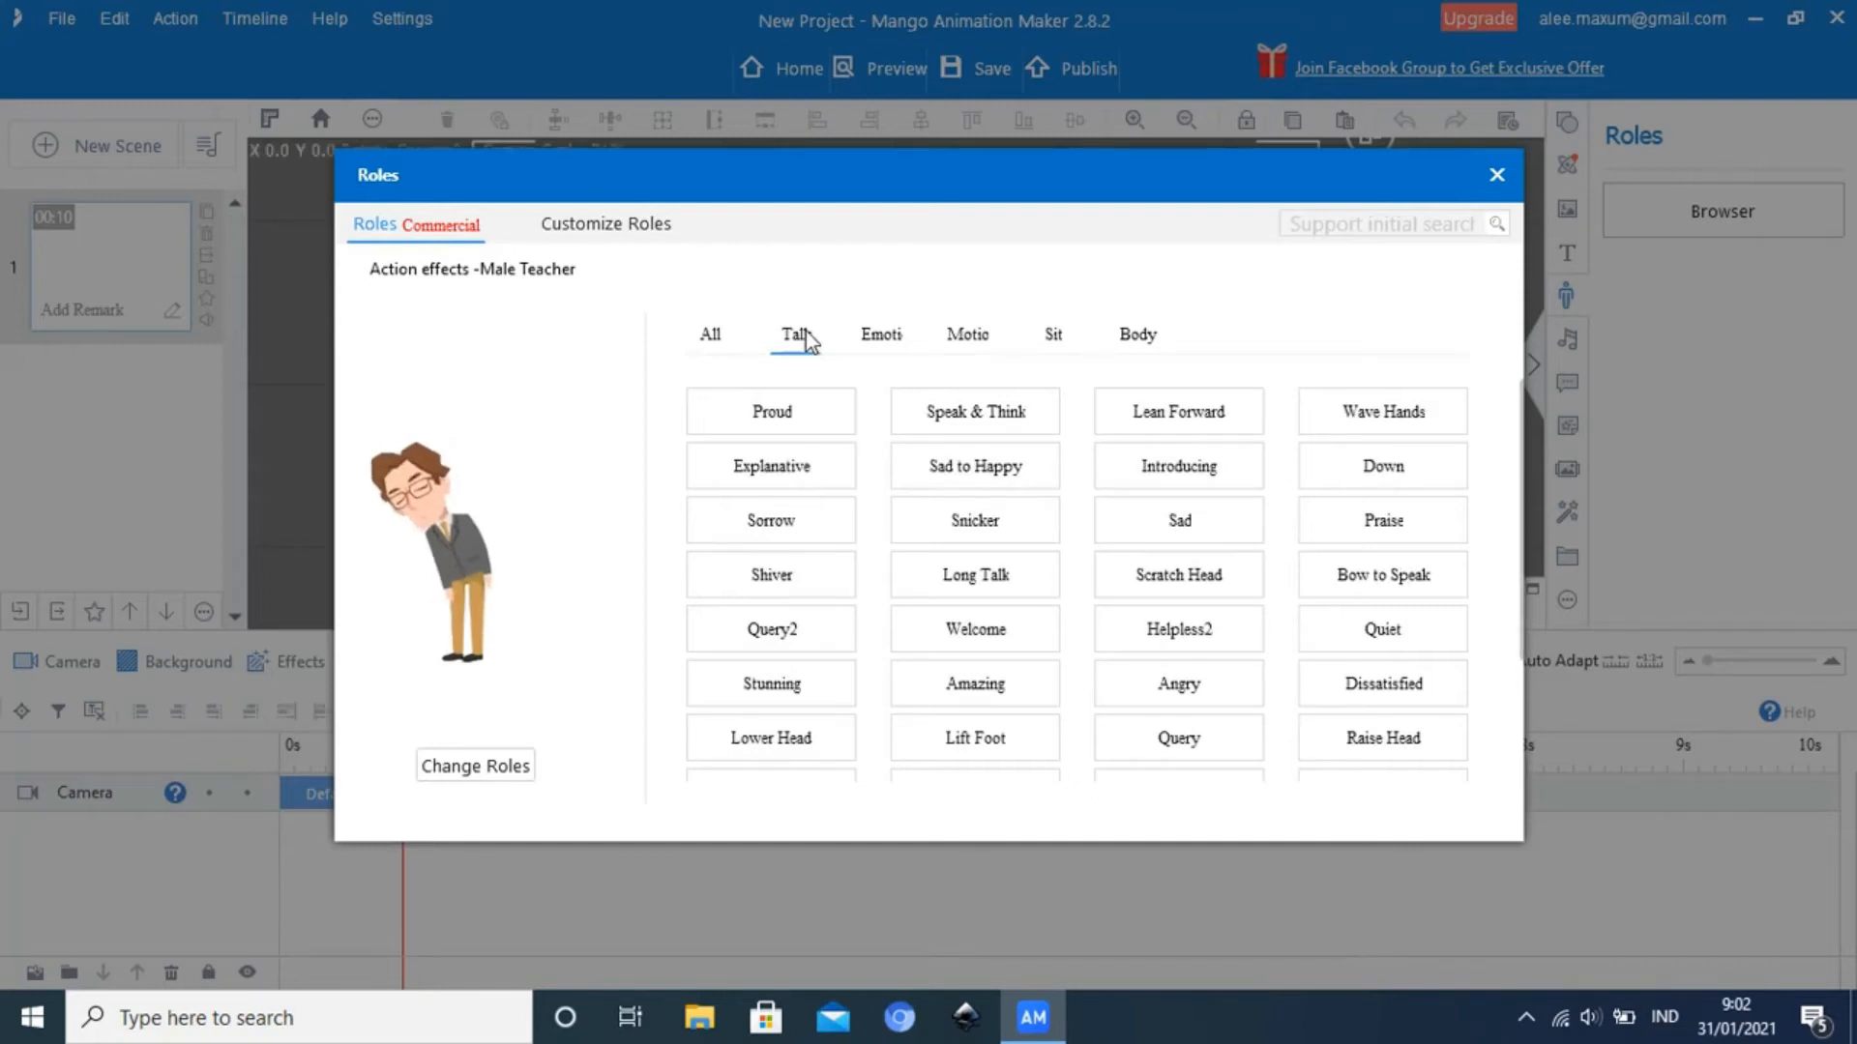
click(782, 411)
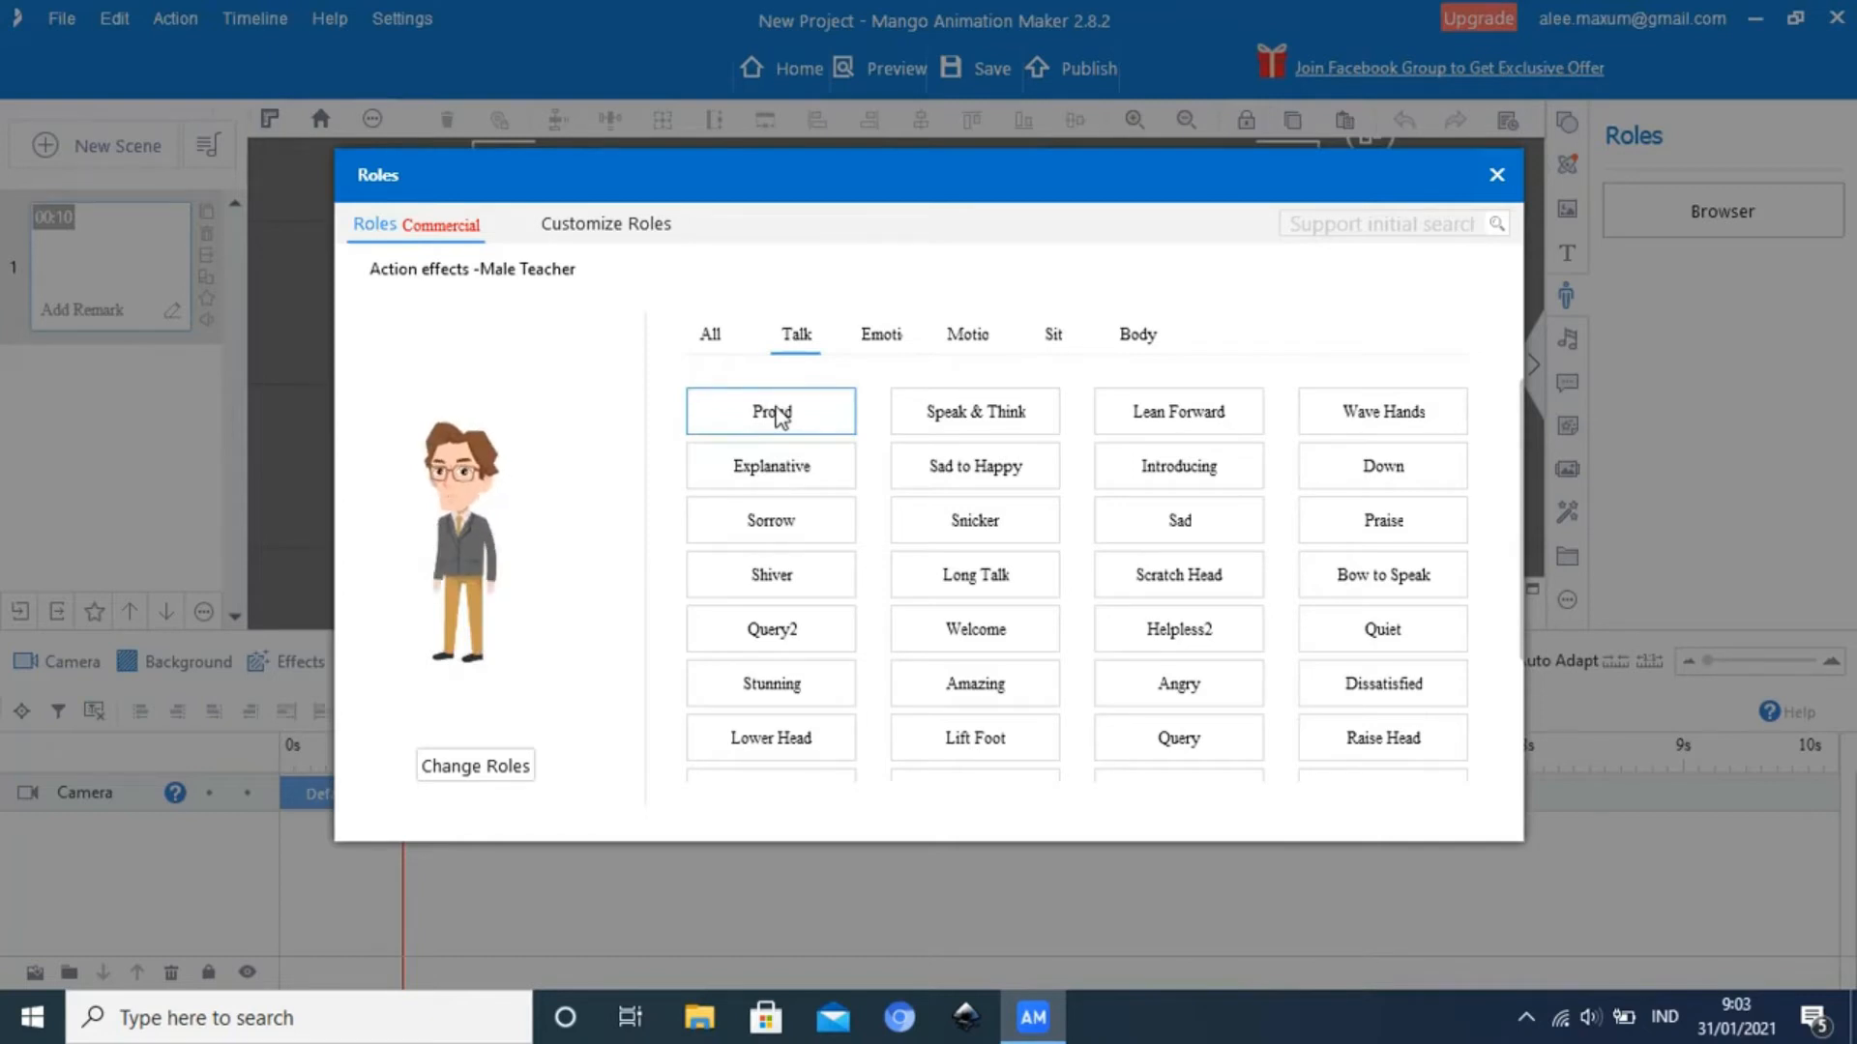
click(990, 422)
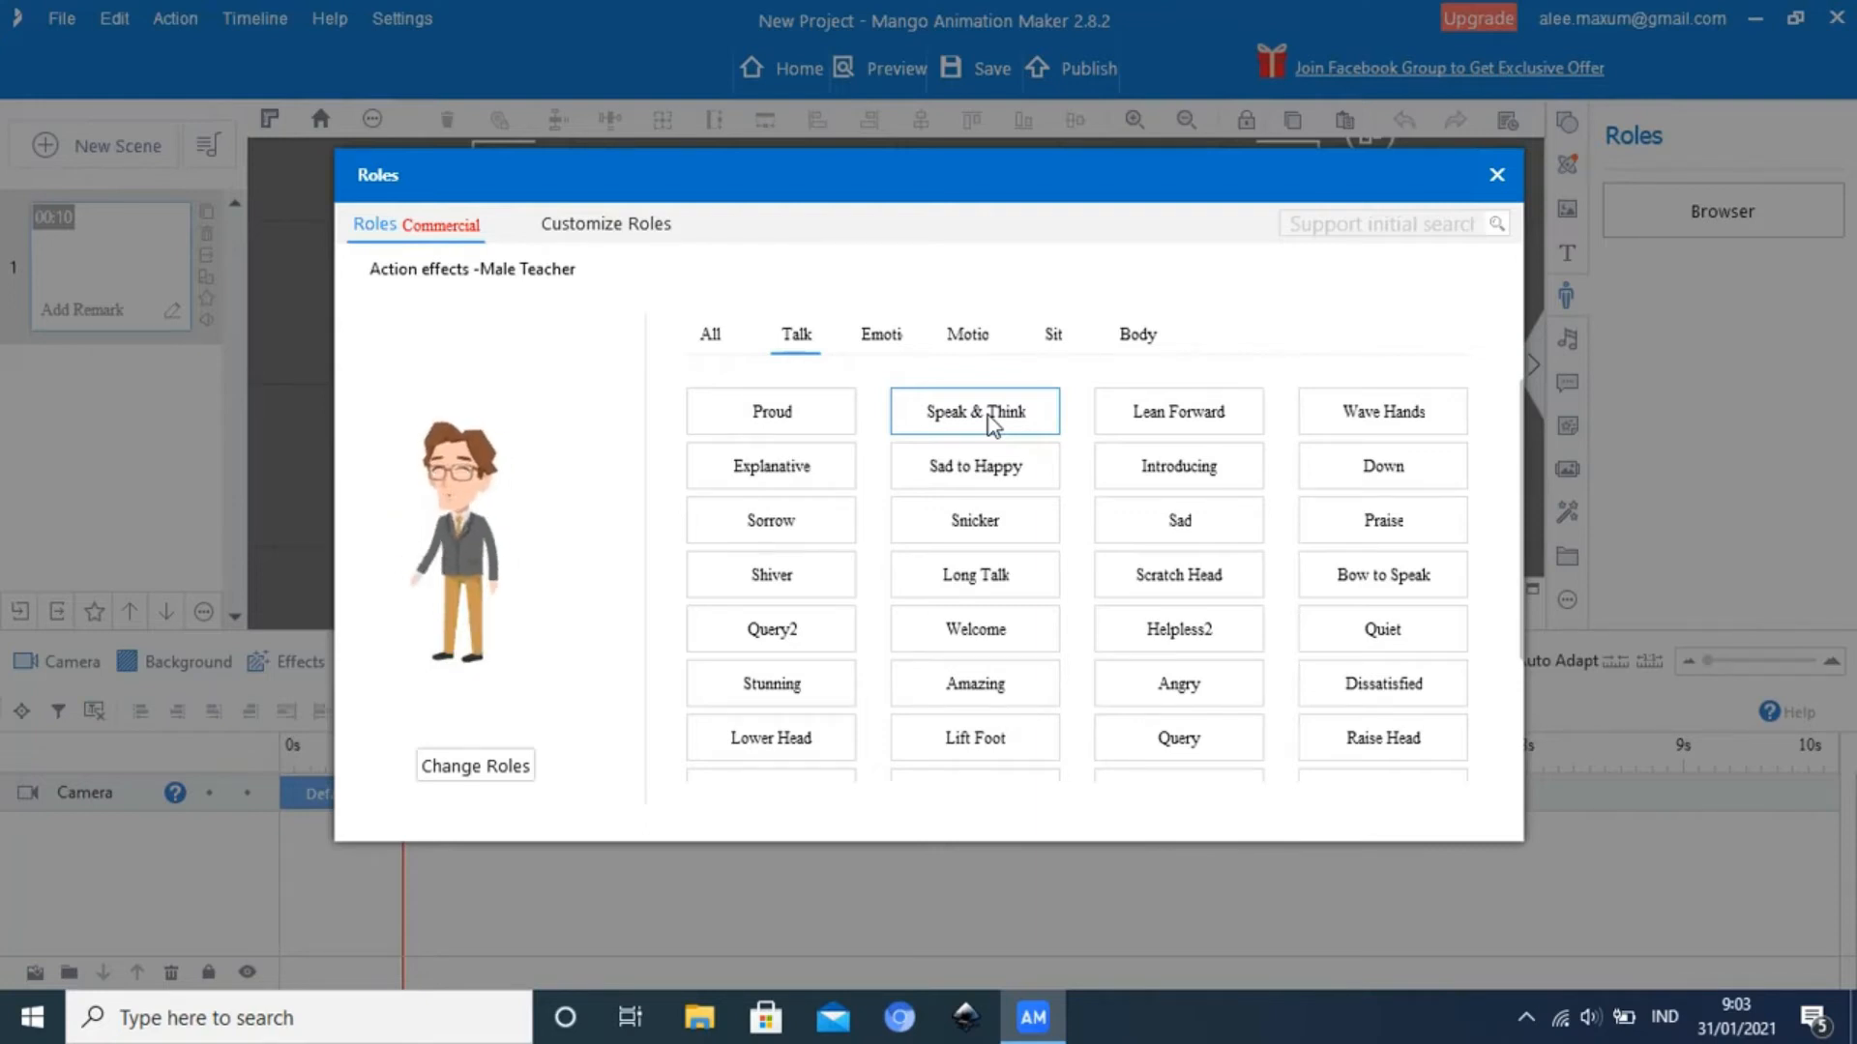
click(1059, 469)
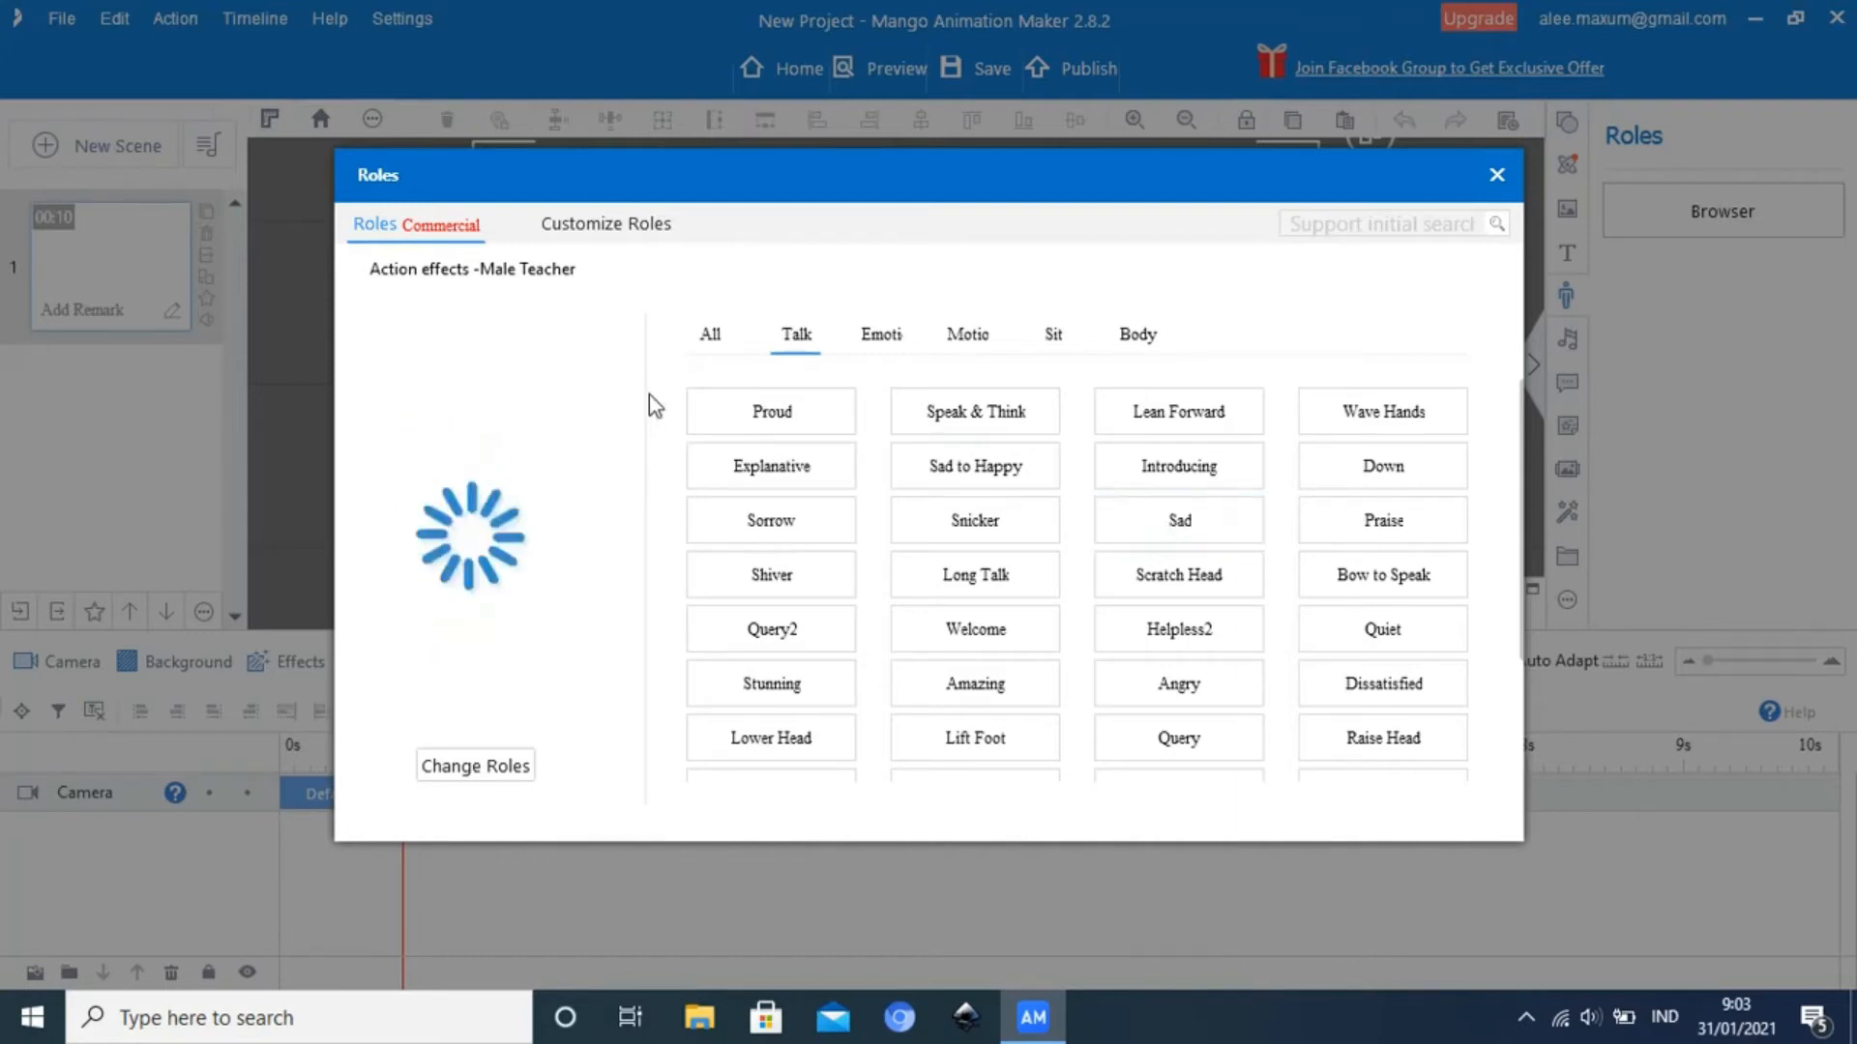
Review the Male Teacher's action effects across all categories, then close the roles library without adding a character
click(720, 341)
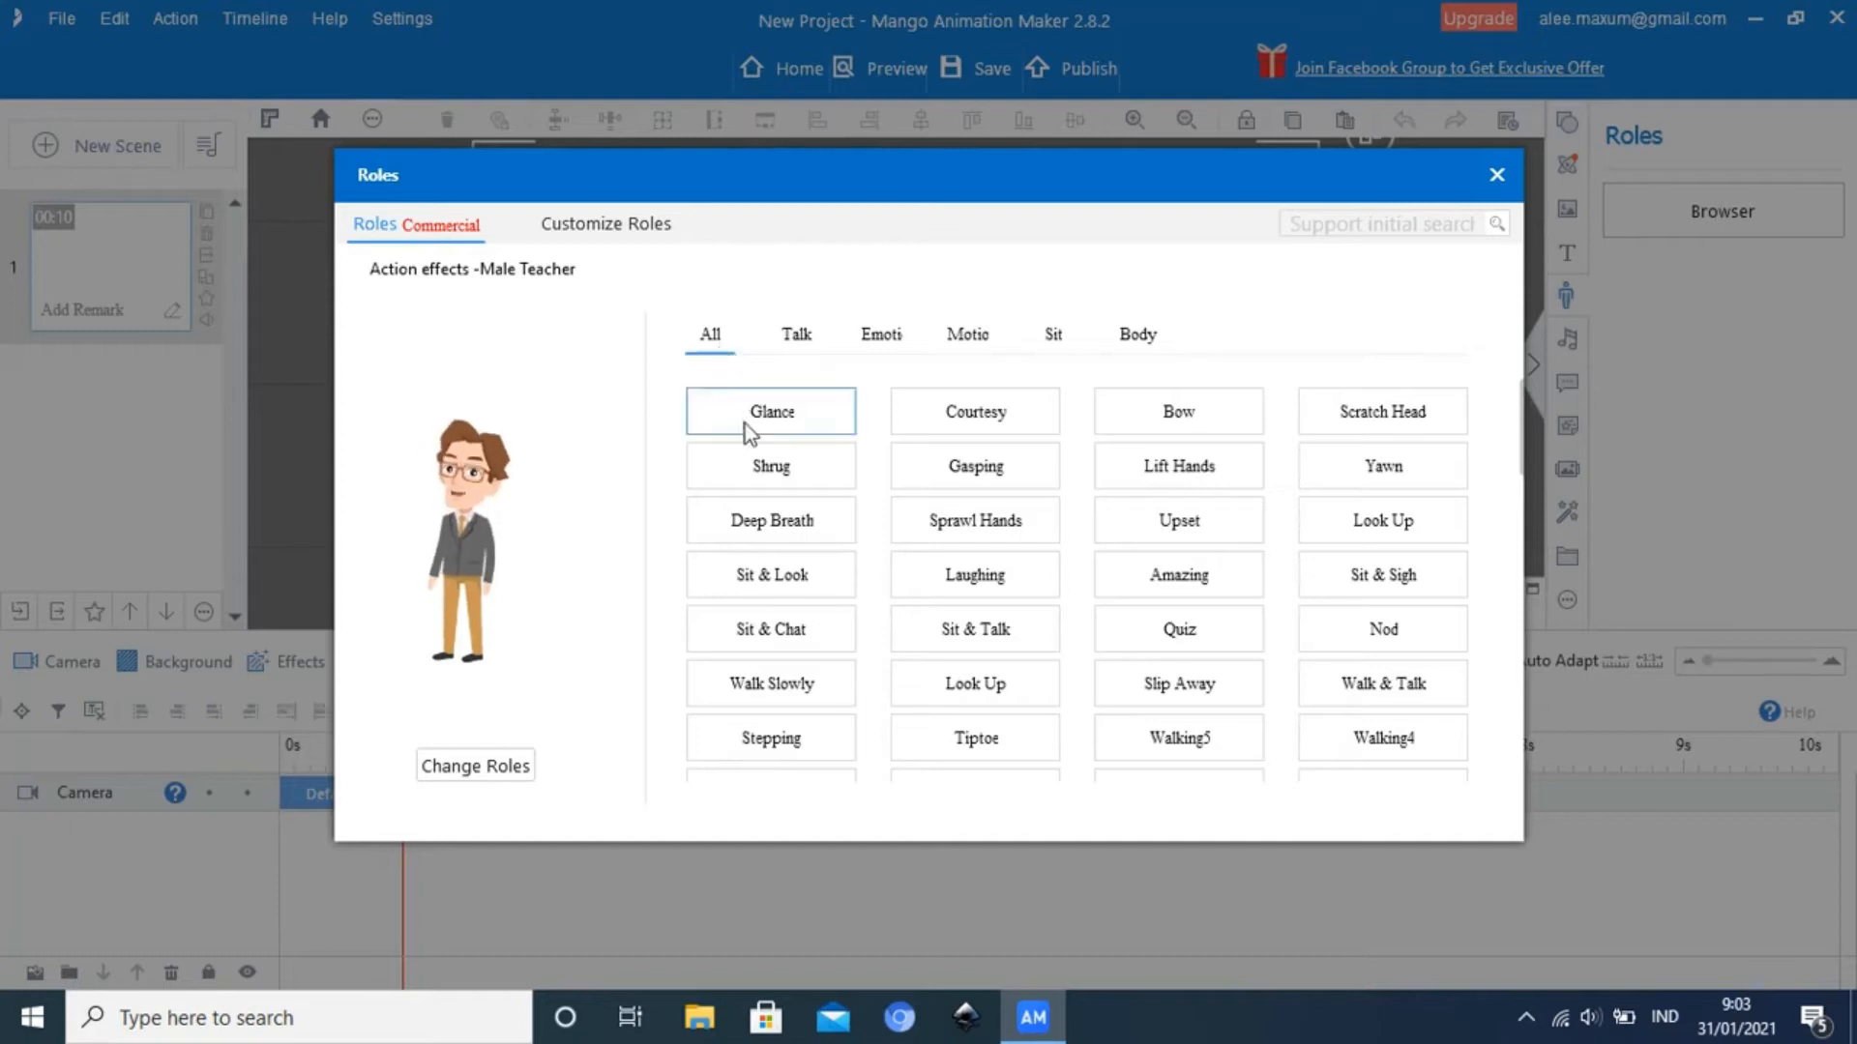
scroll(773, 580, down, 3)
scroll(781, 624, down, 4)
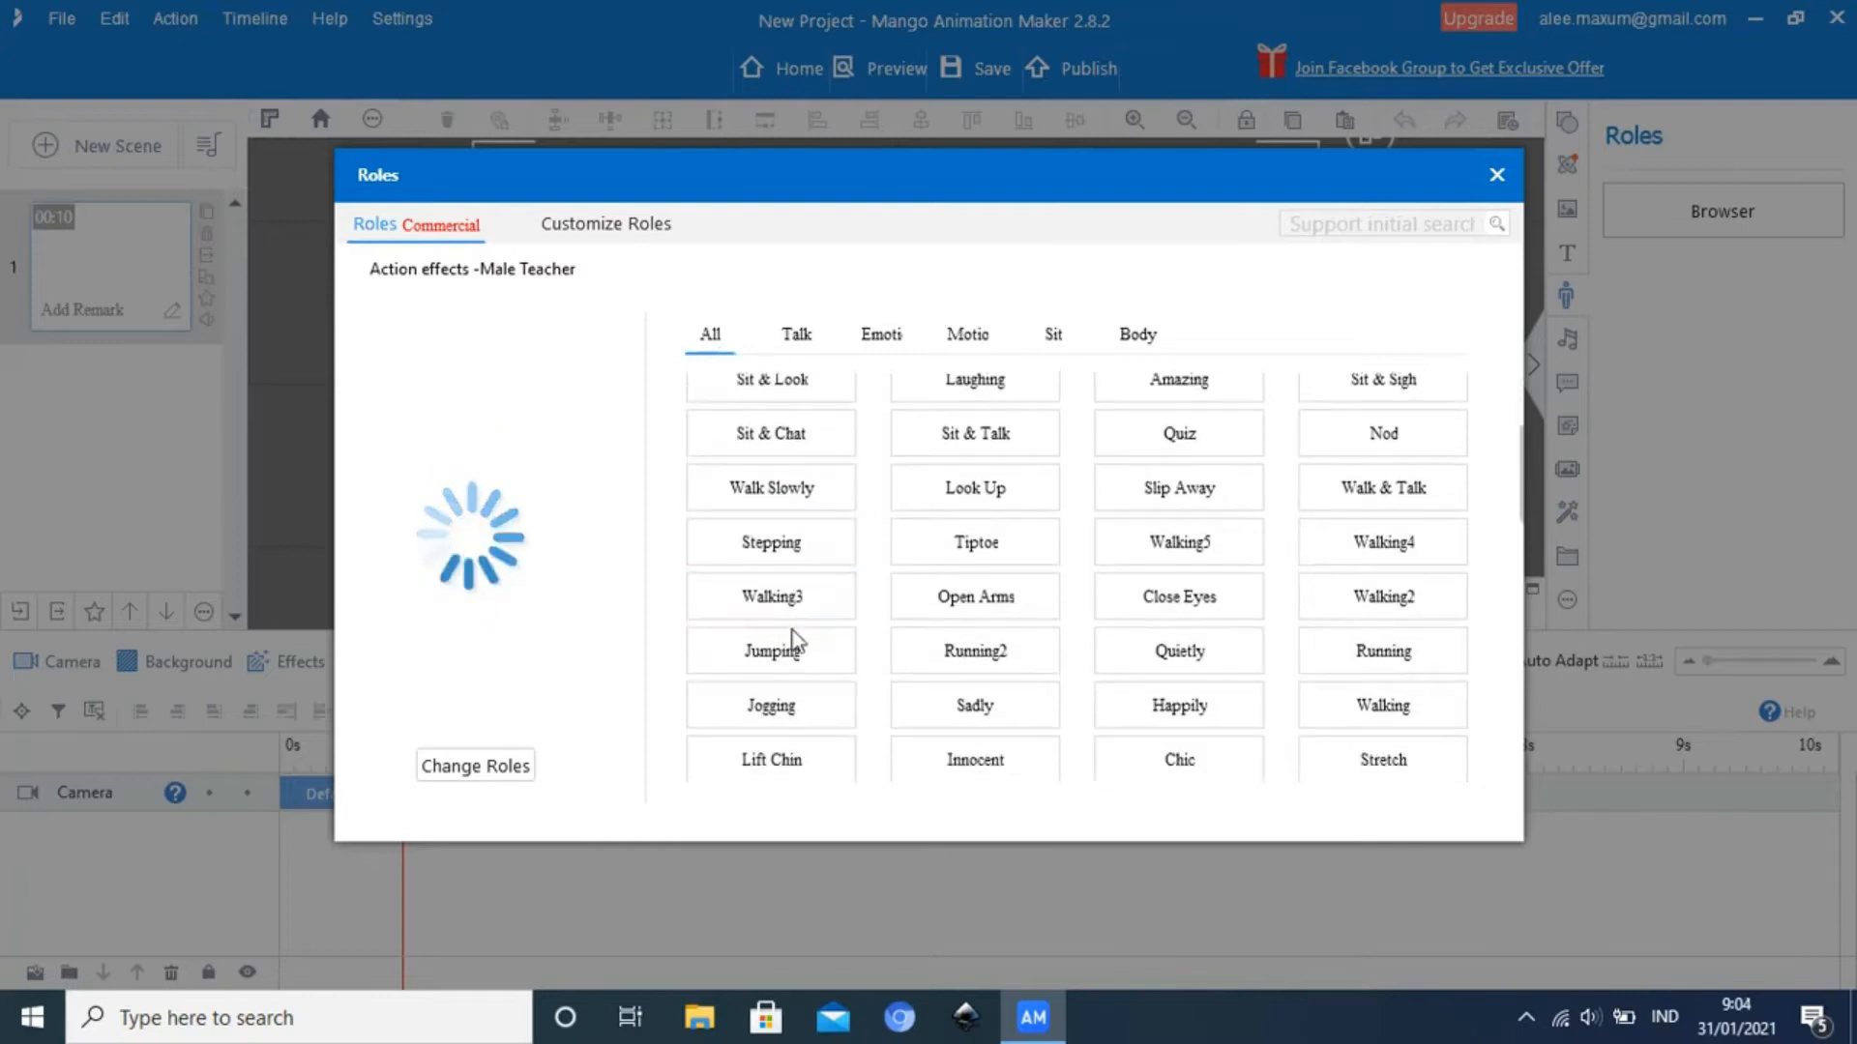
scroll(793, 634, down, 6)
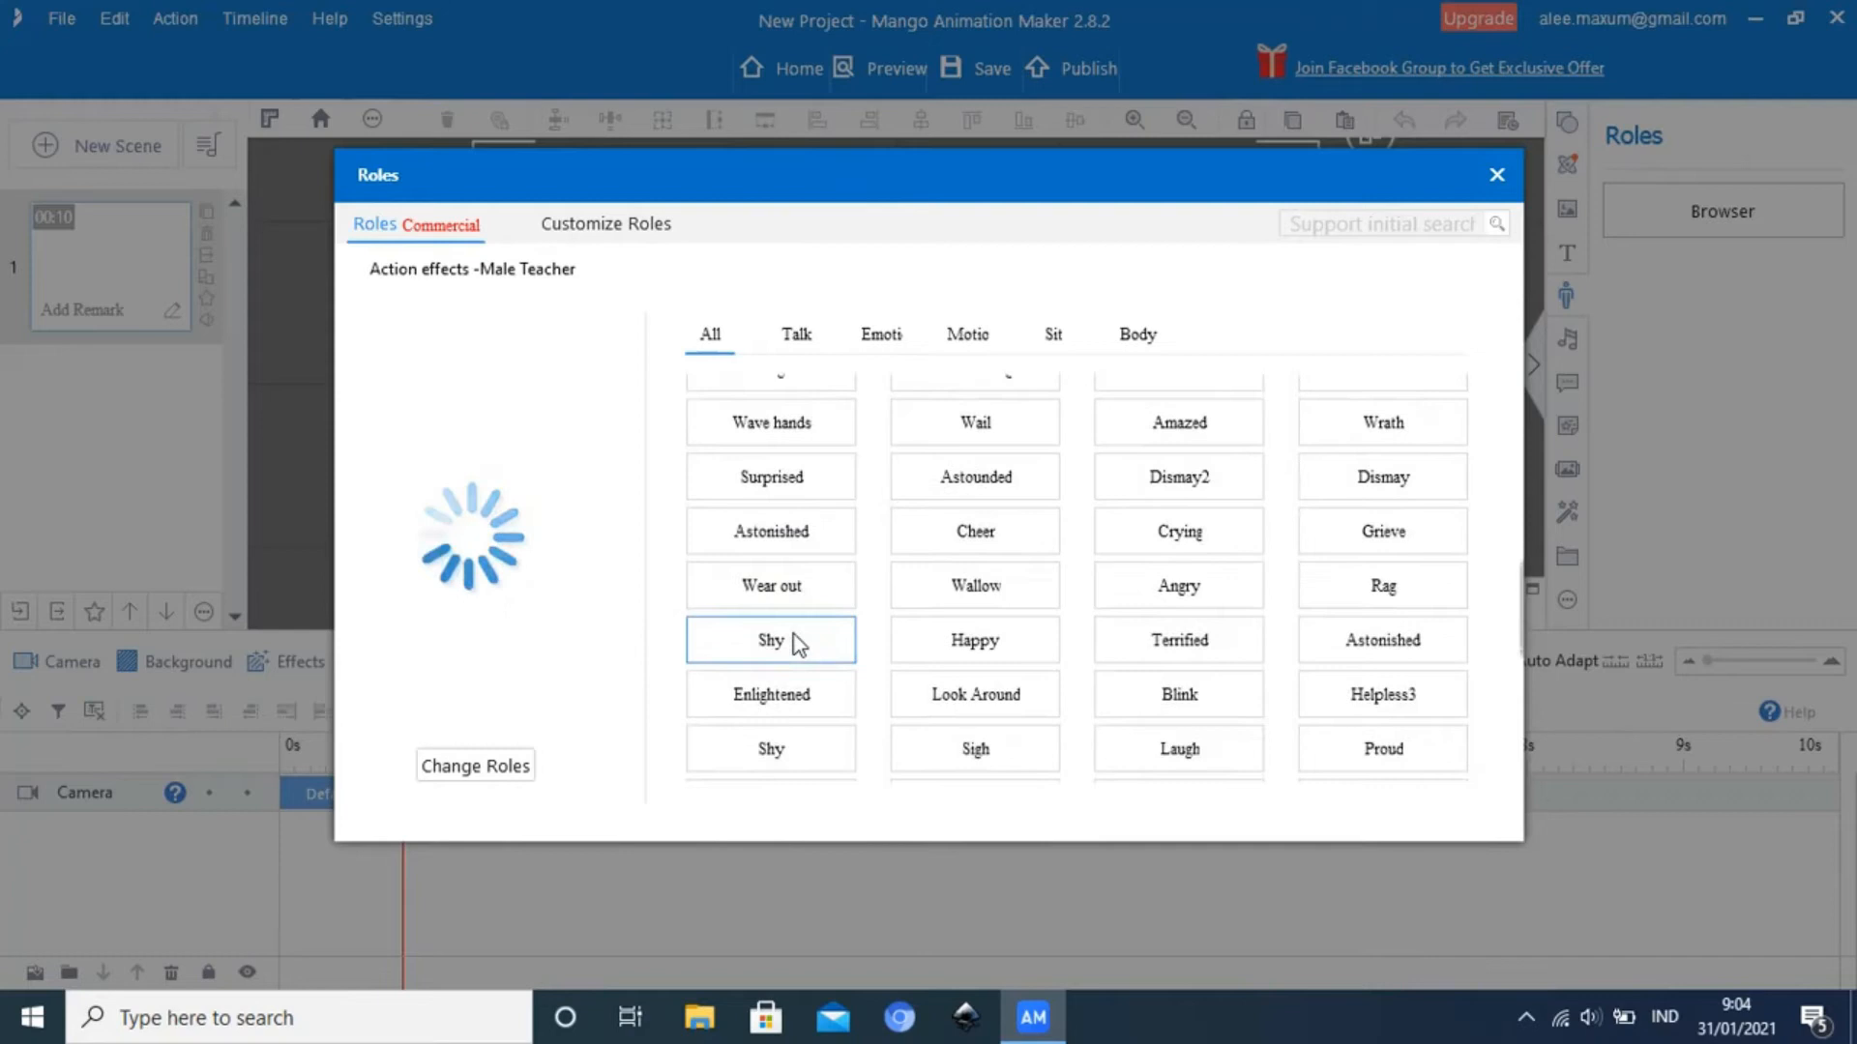
scroll(793, 634, down, 4)
scroll(795, 658, down, 1)
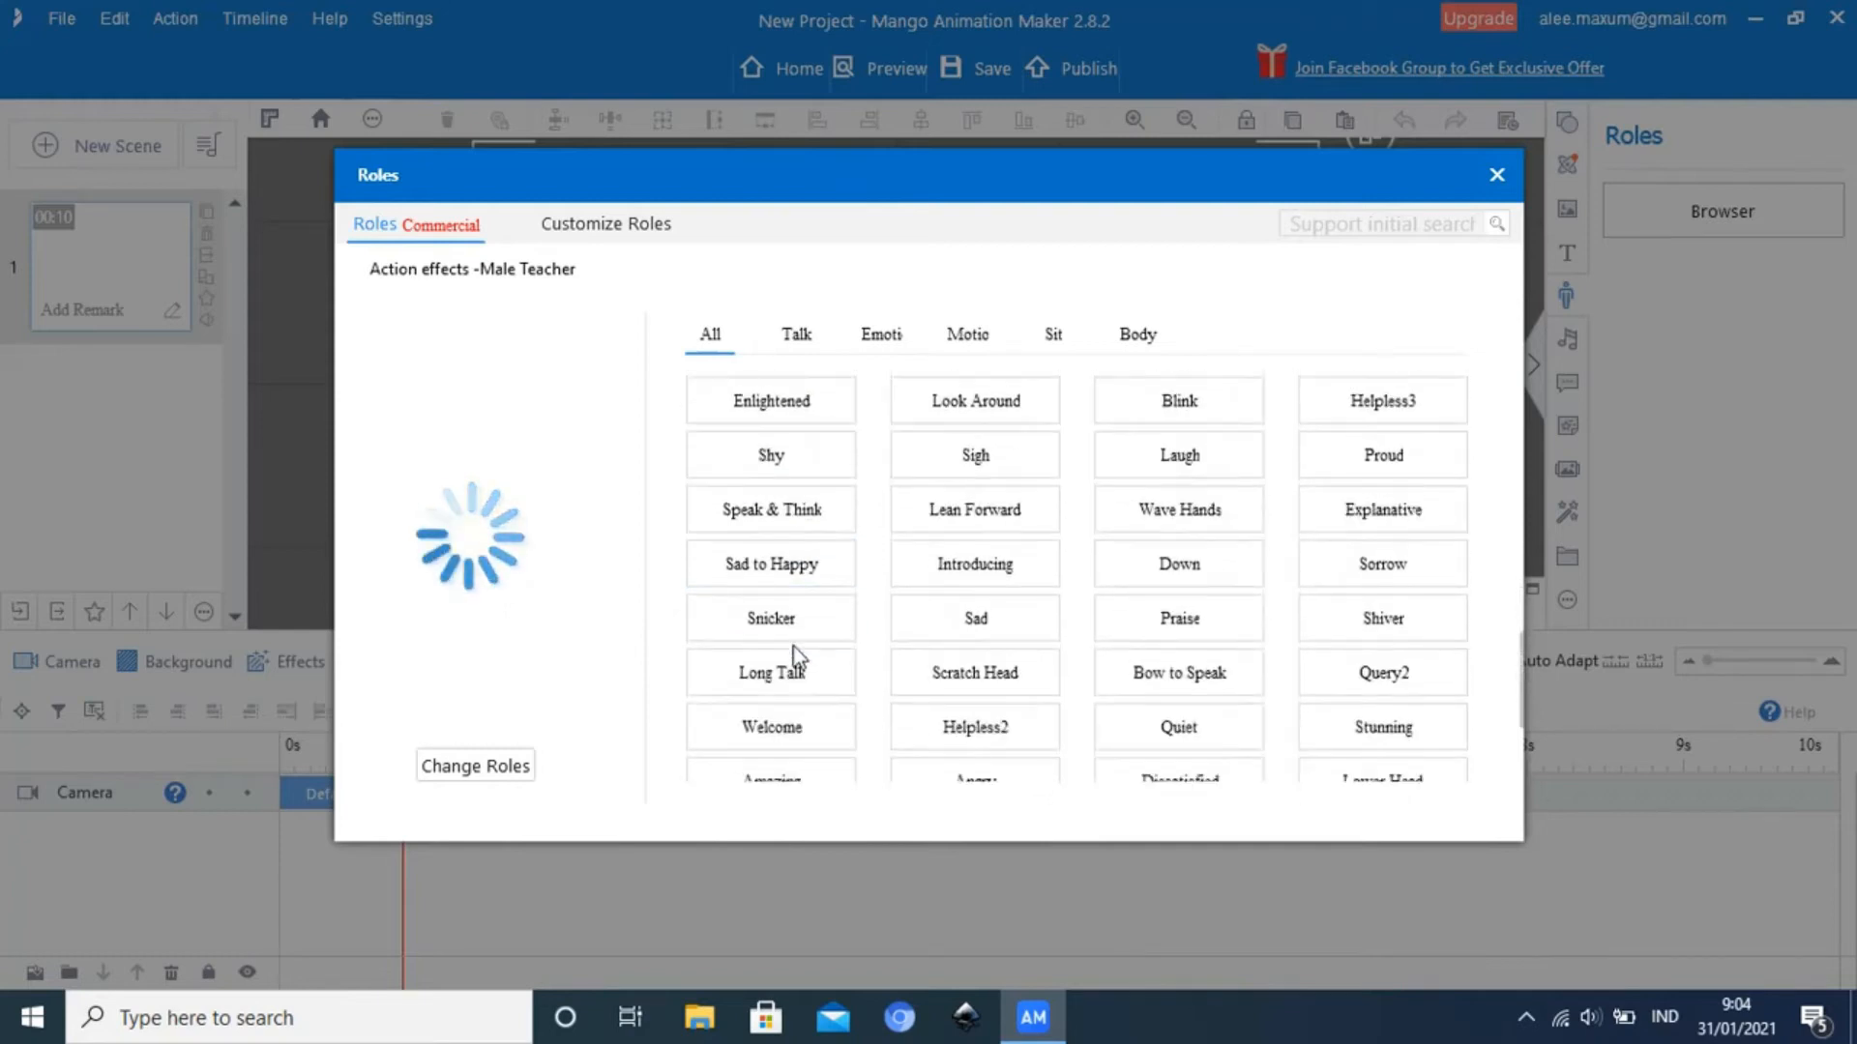
scroll(793, 687, down, 1)
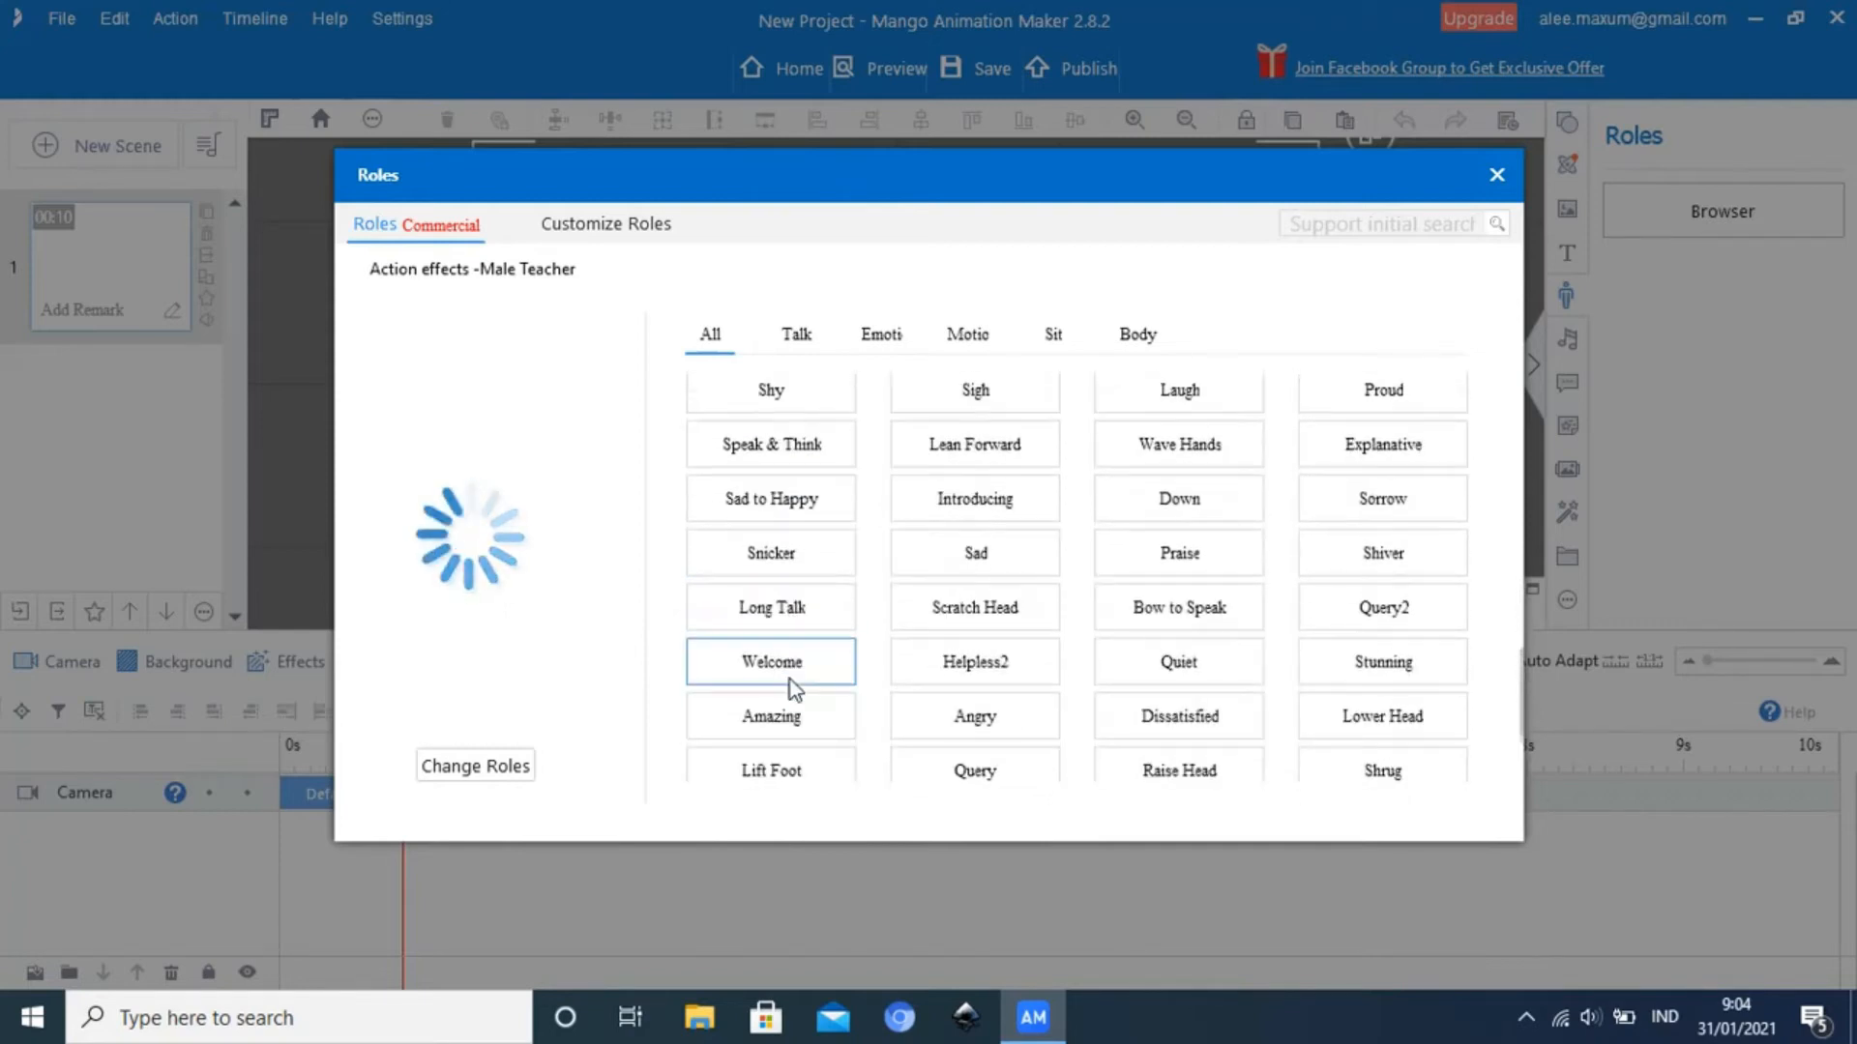
scroll(793, 686, down, 2)
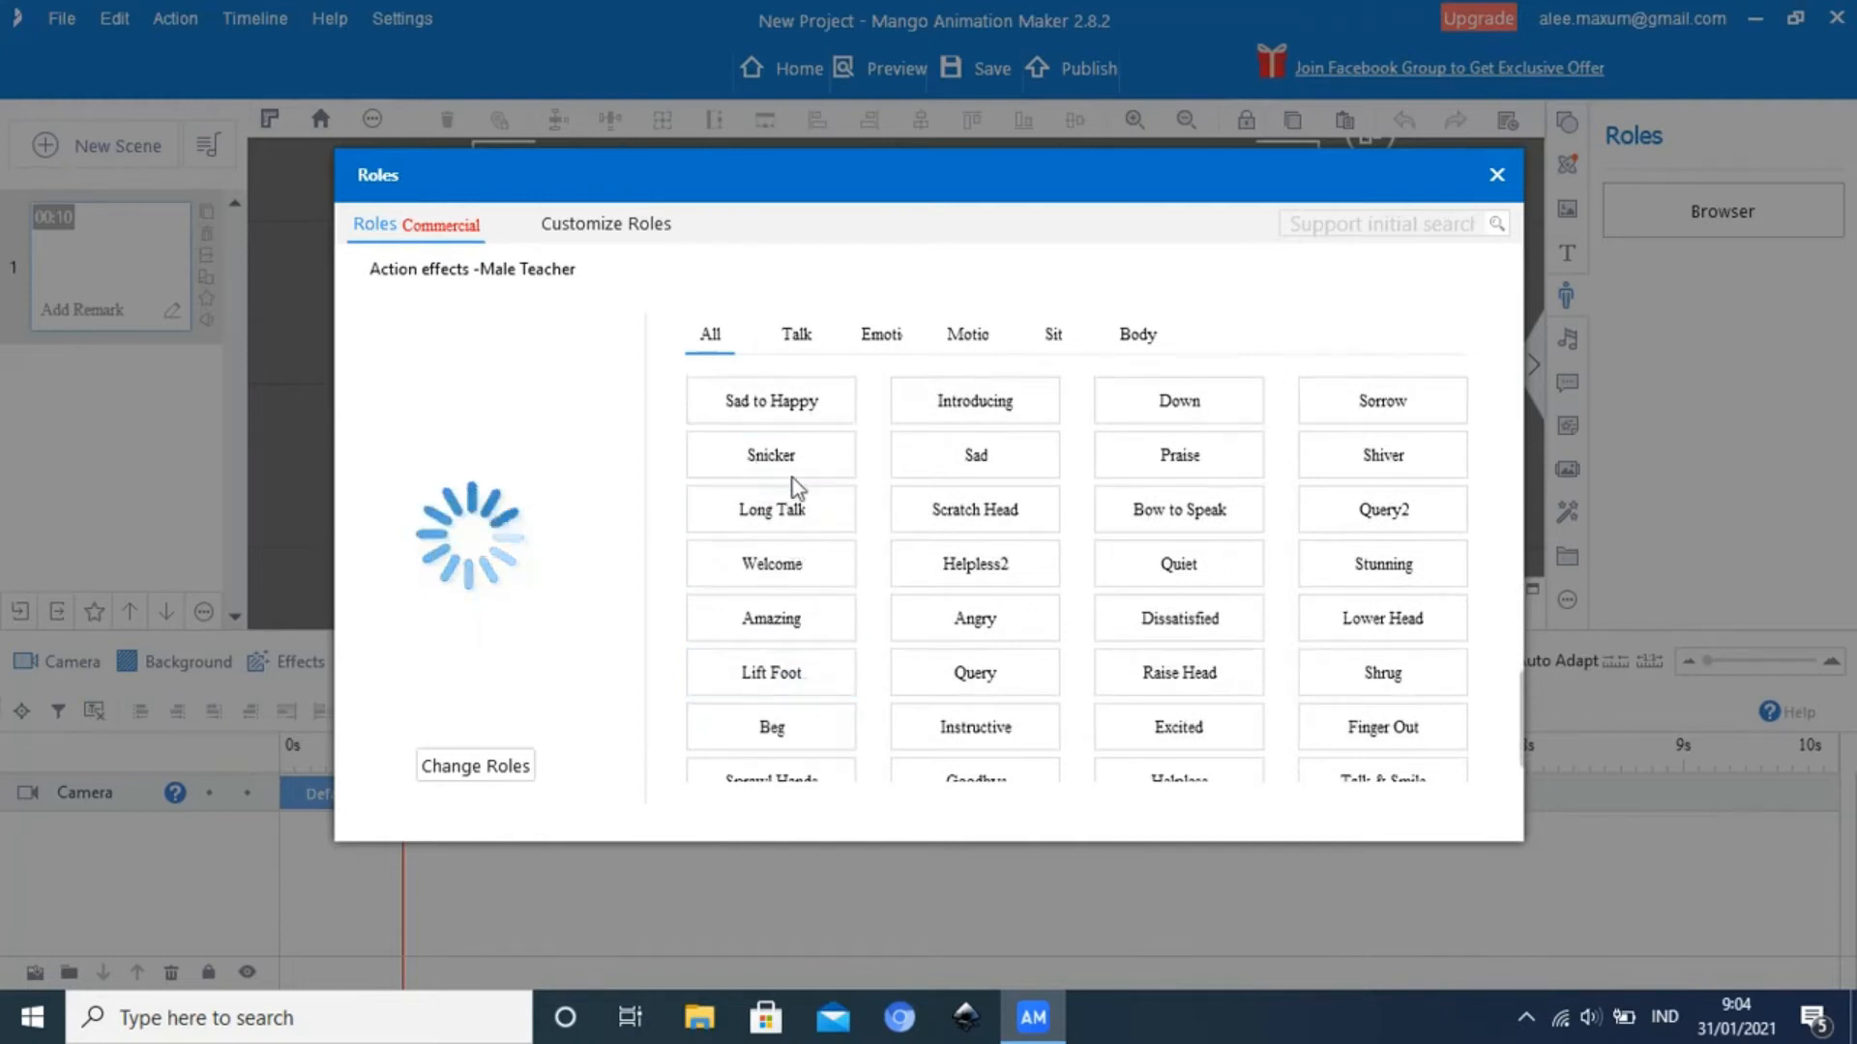
scroll(799, 582, down, 1)
scroll(801, 585, down, 1)
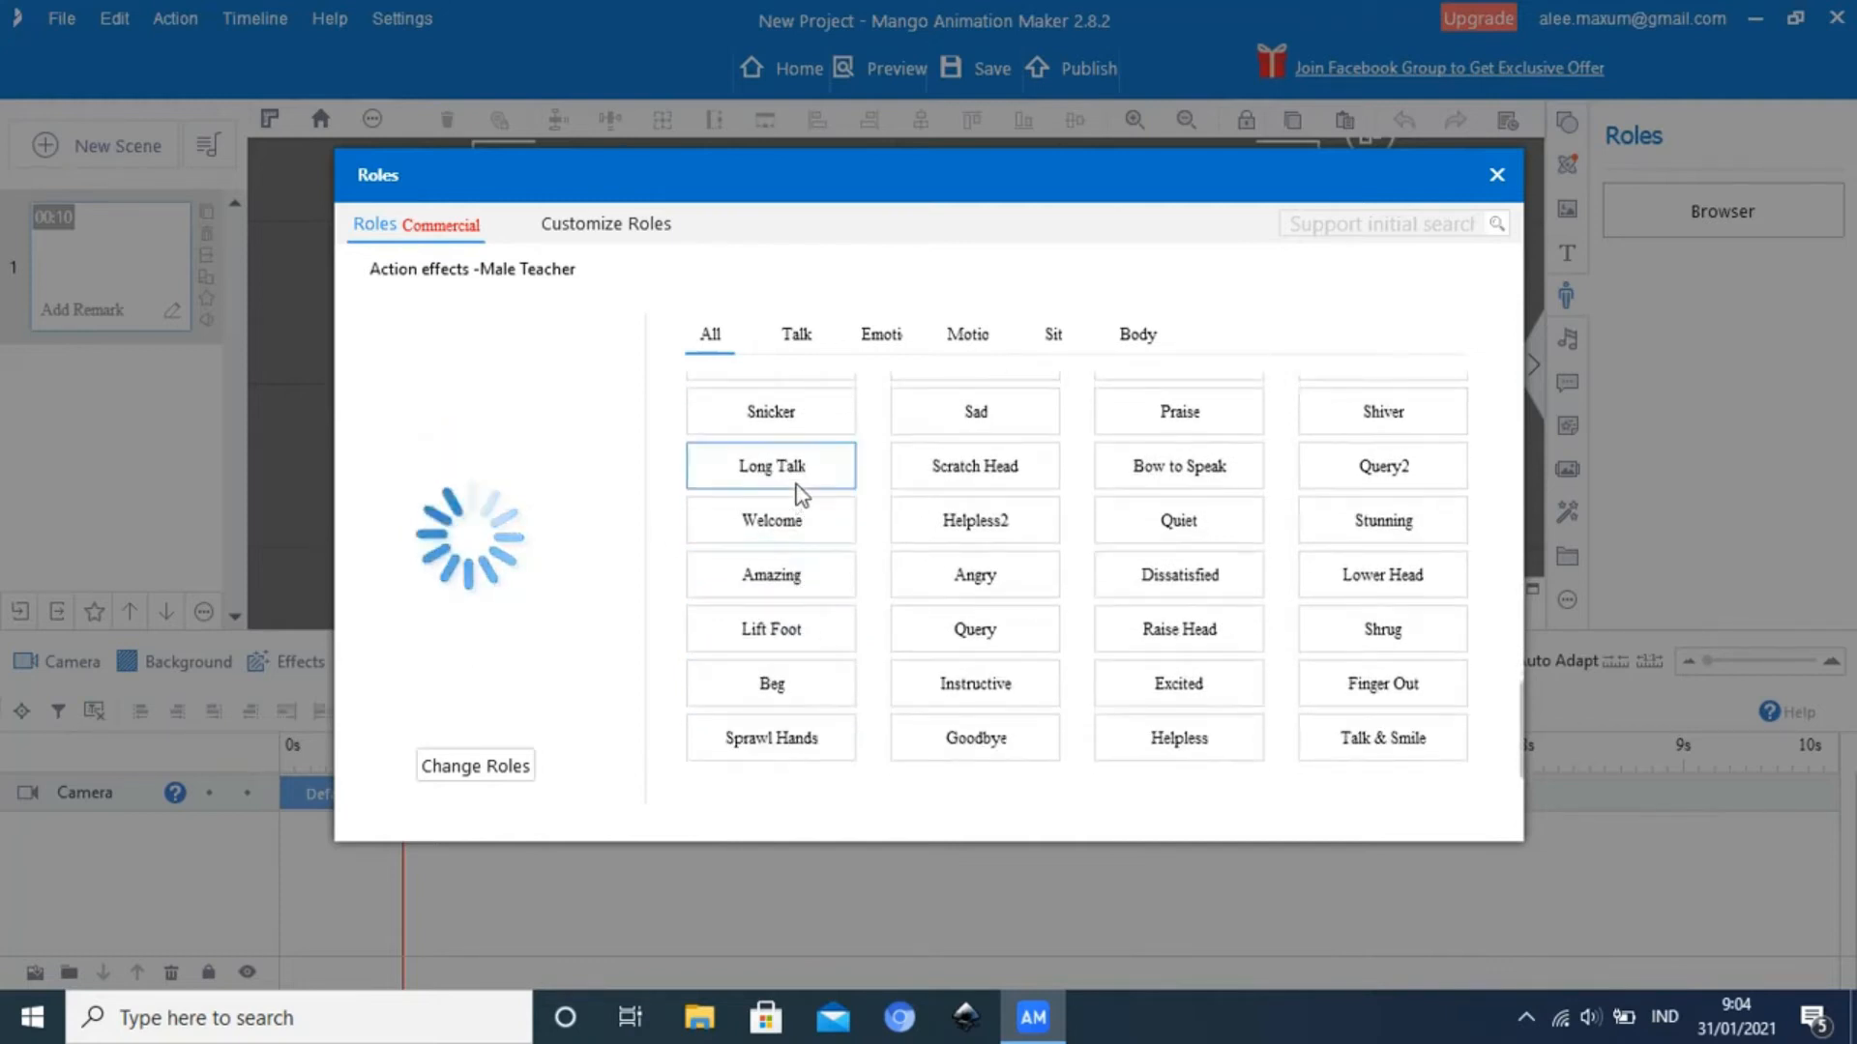
scroll(814, 625, up, 4)
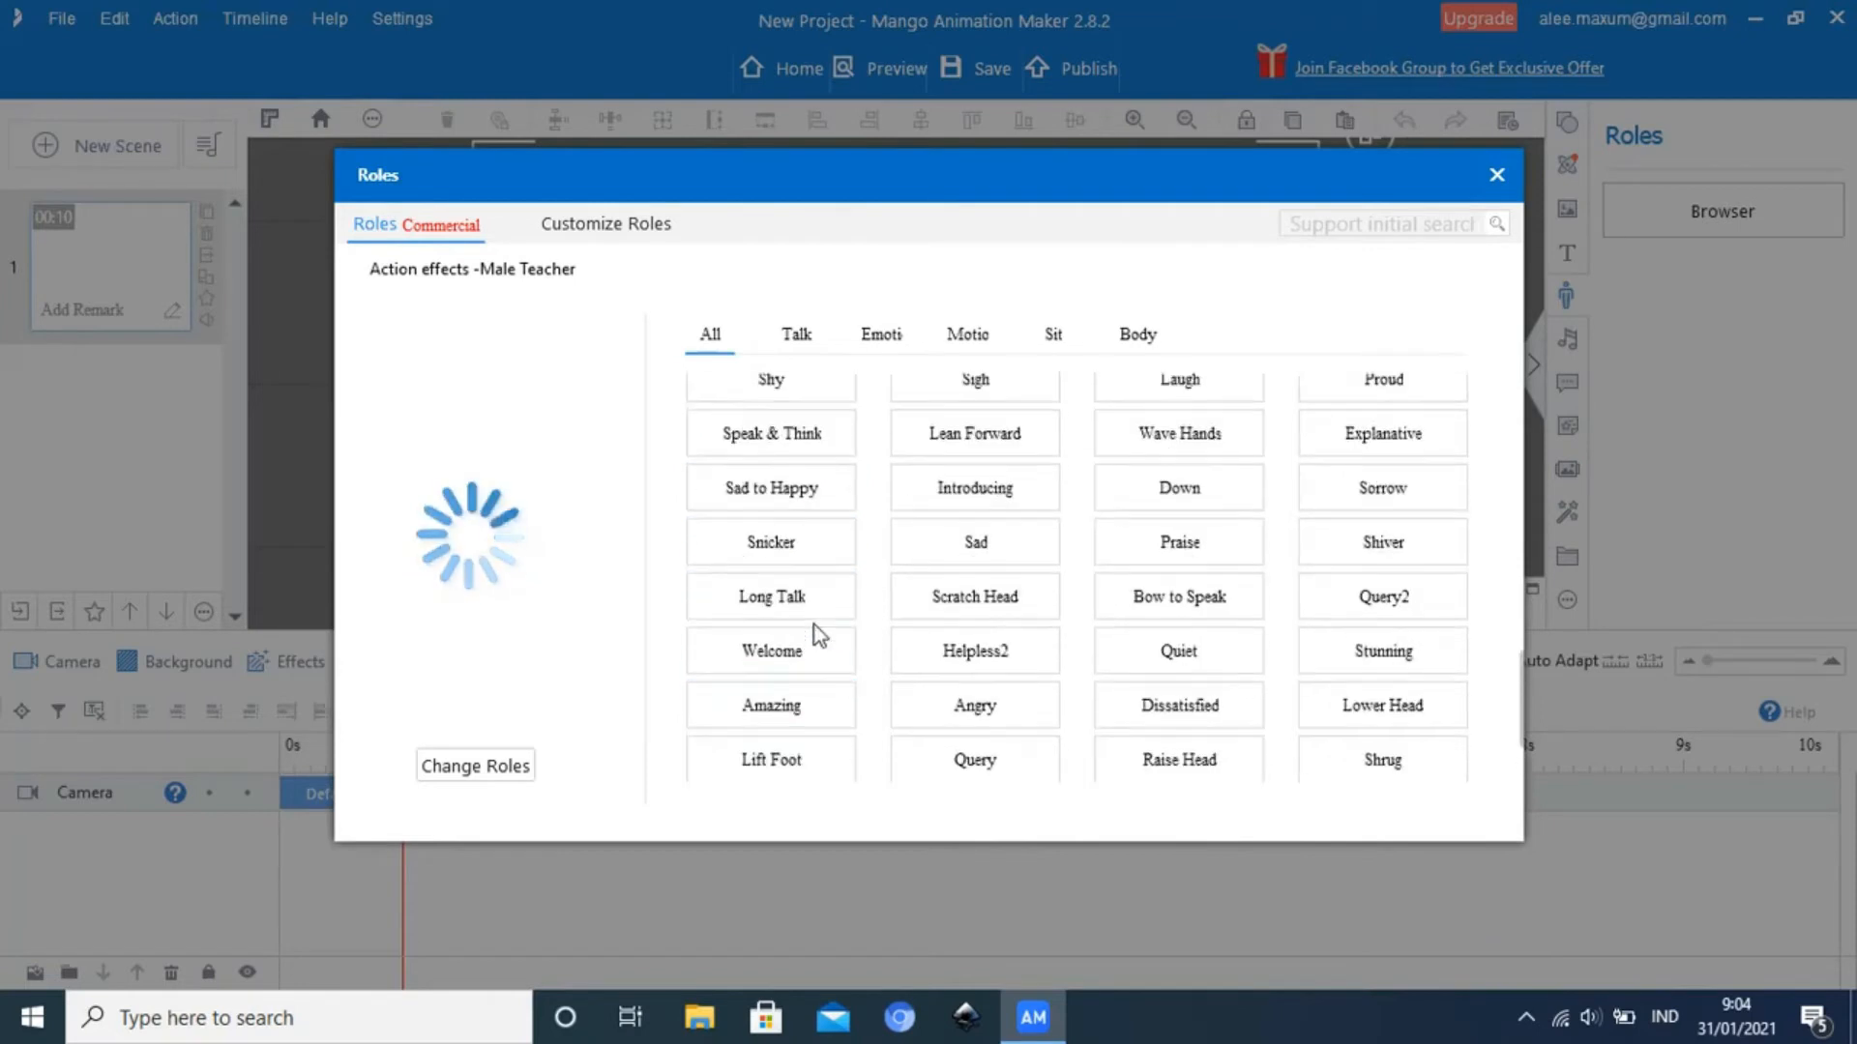
scroll(815, 624, up, 5)
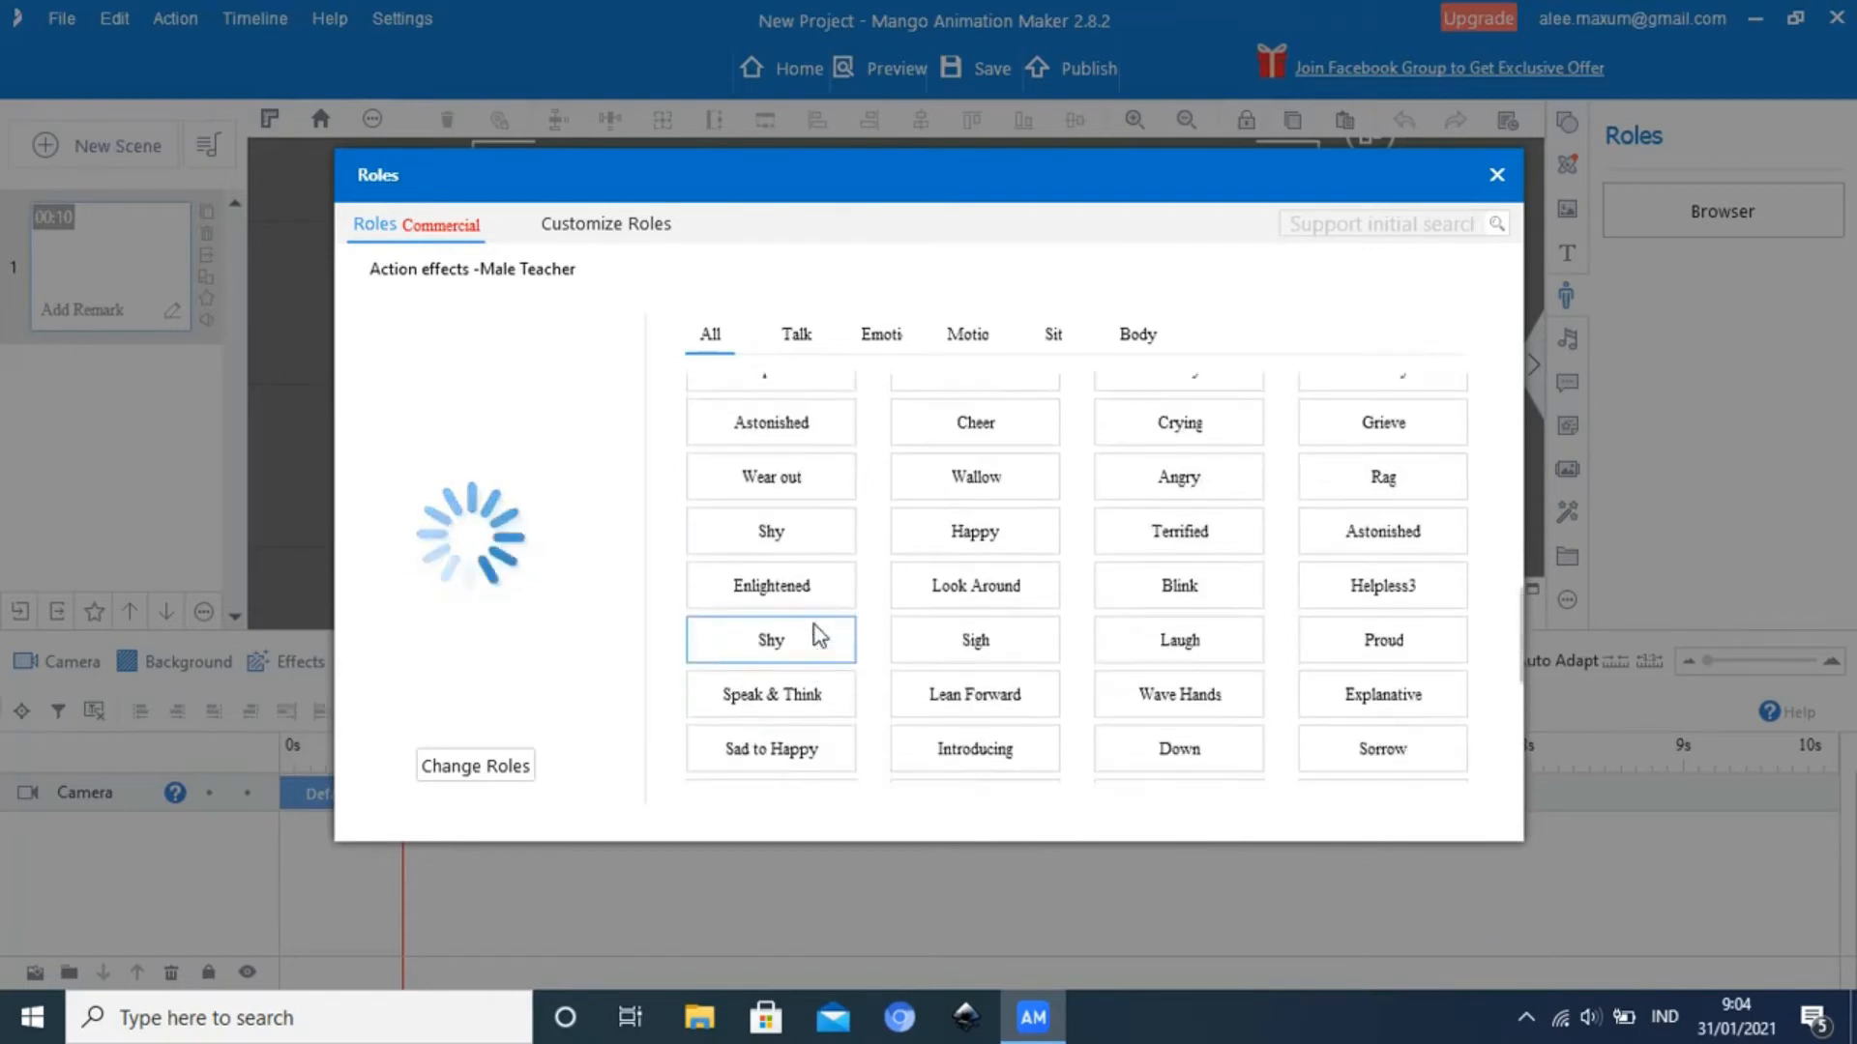
scroll(814, 624, up, 6)
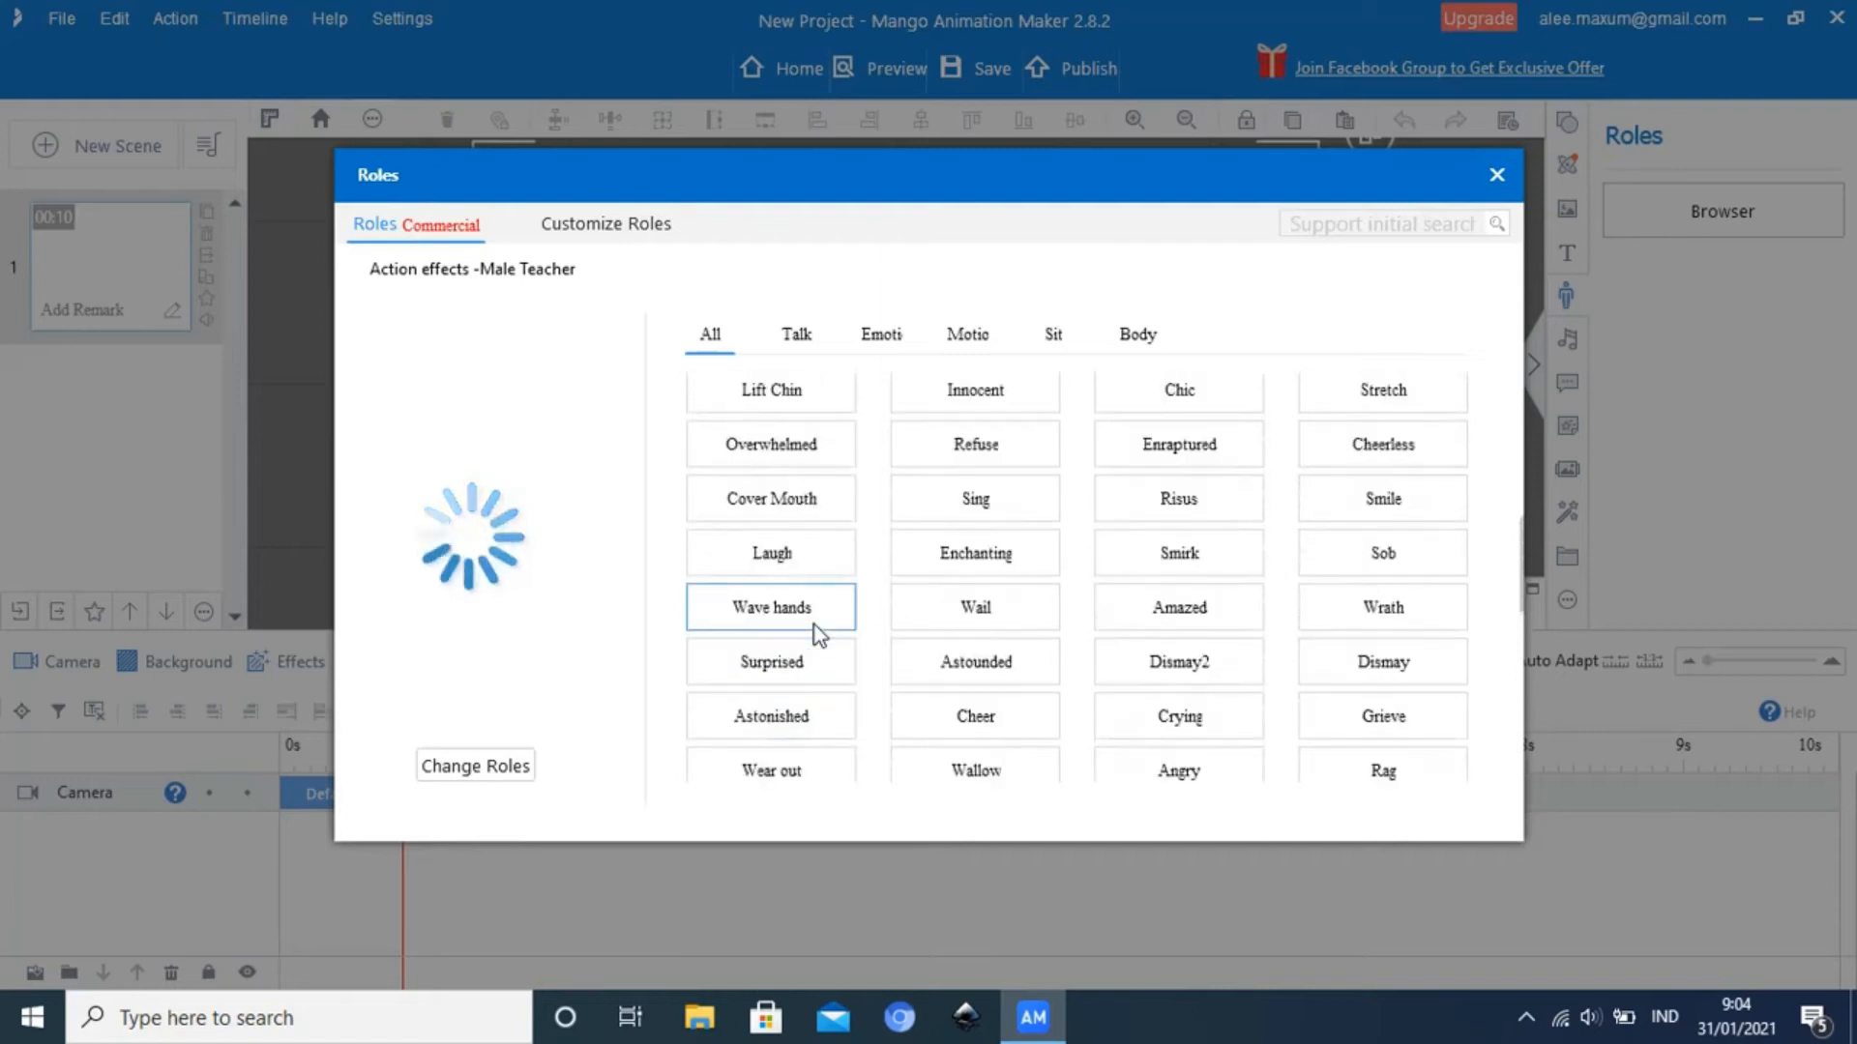
scroll(814, 625, up, 4)
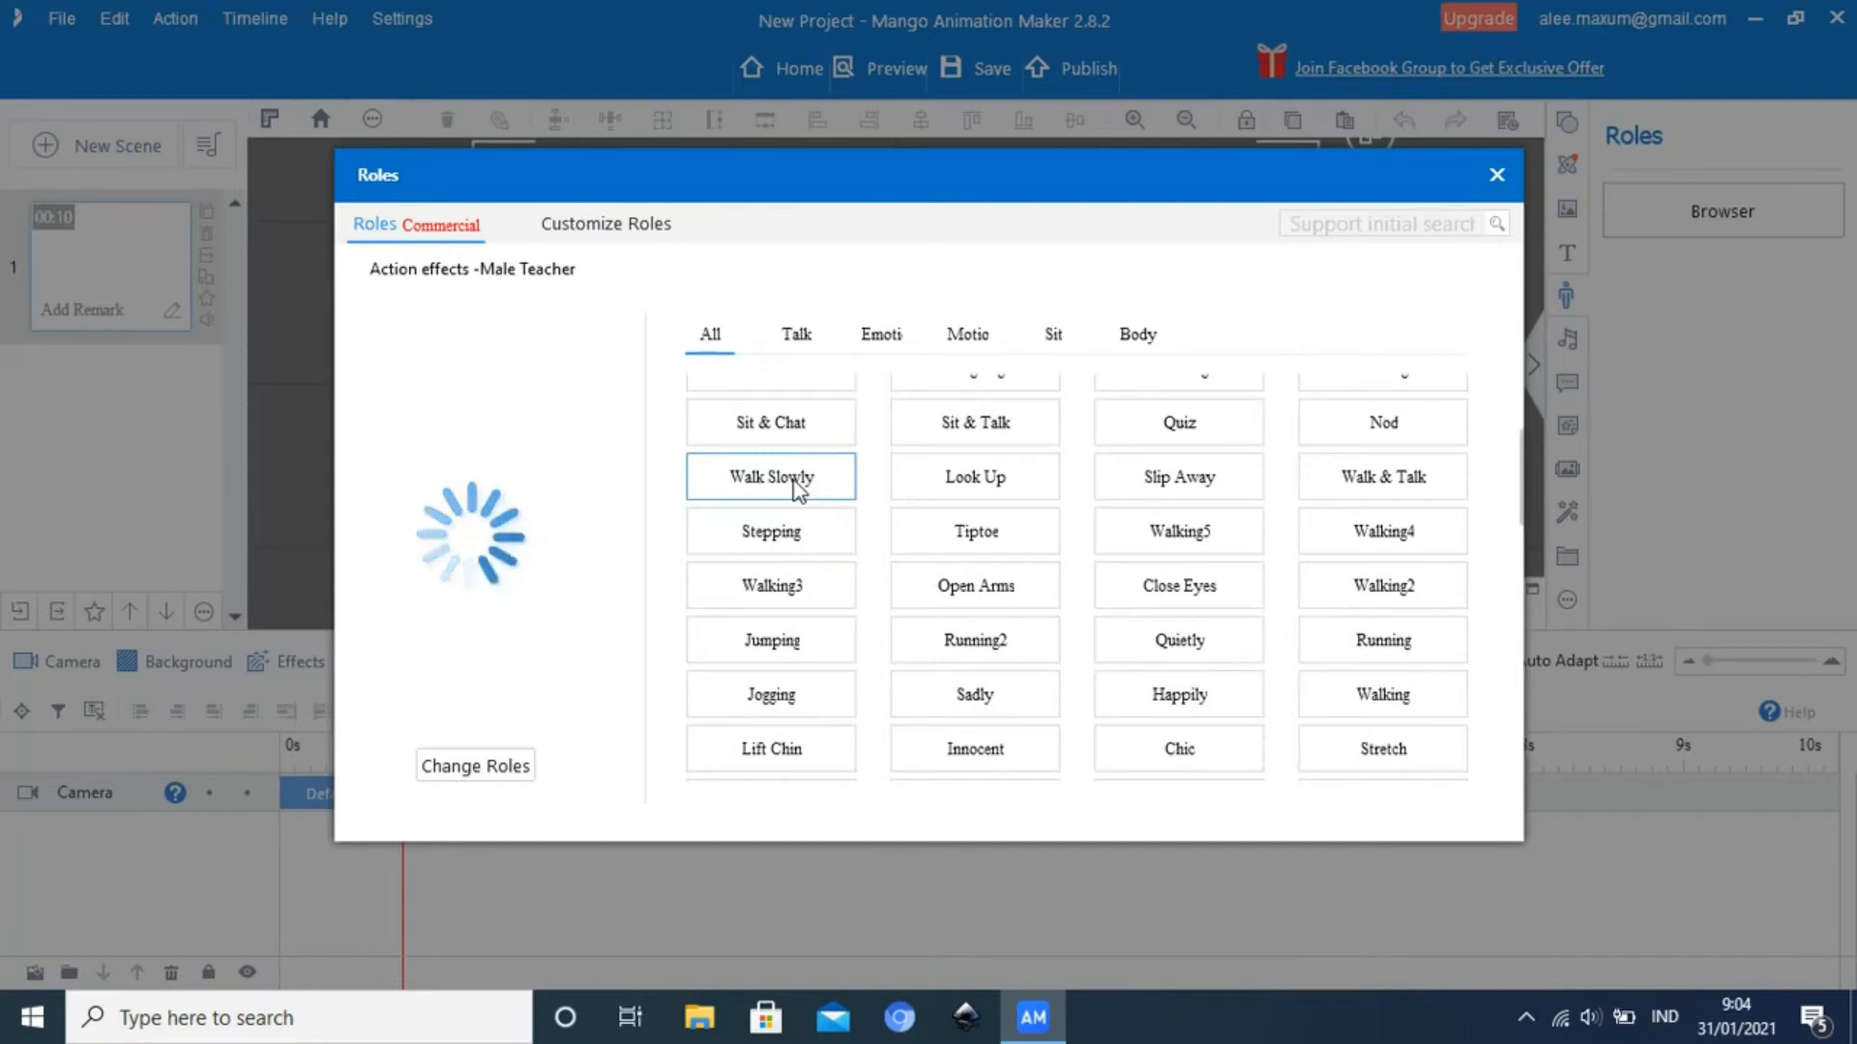
click(1497, 176)
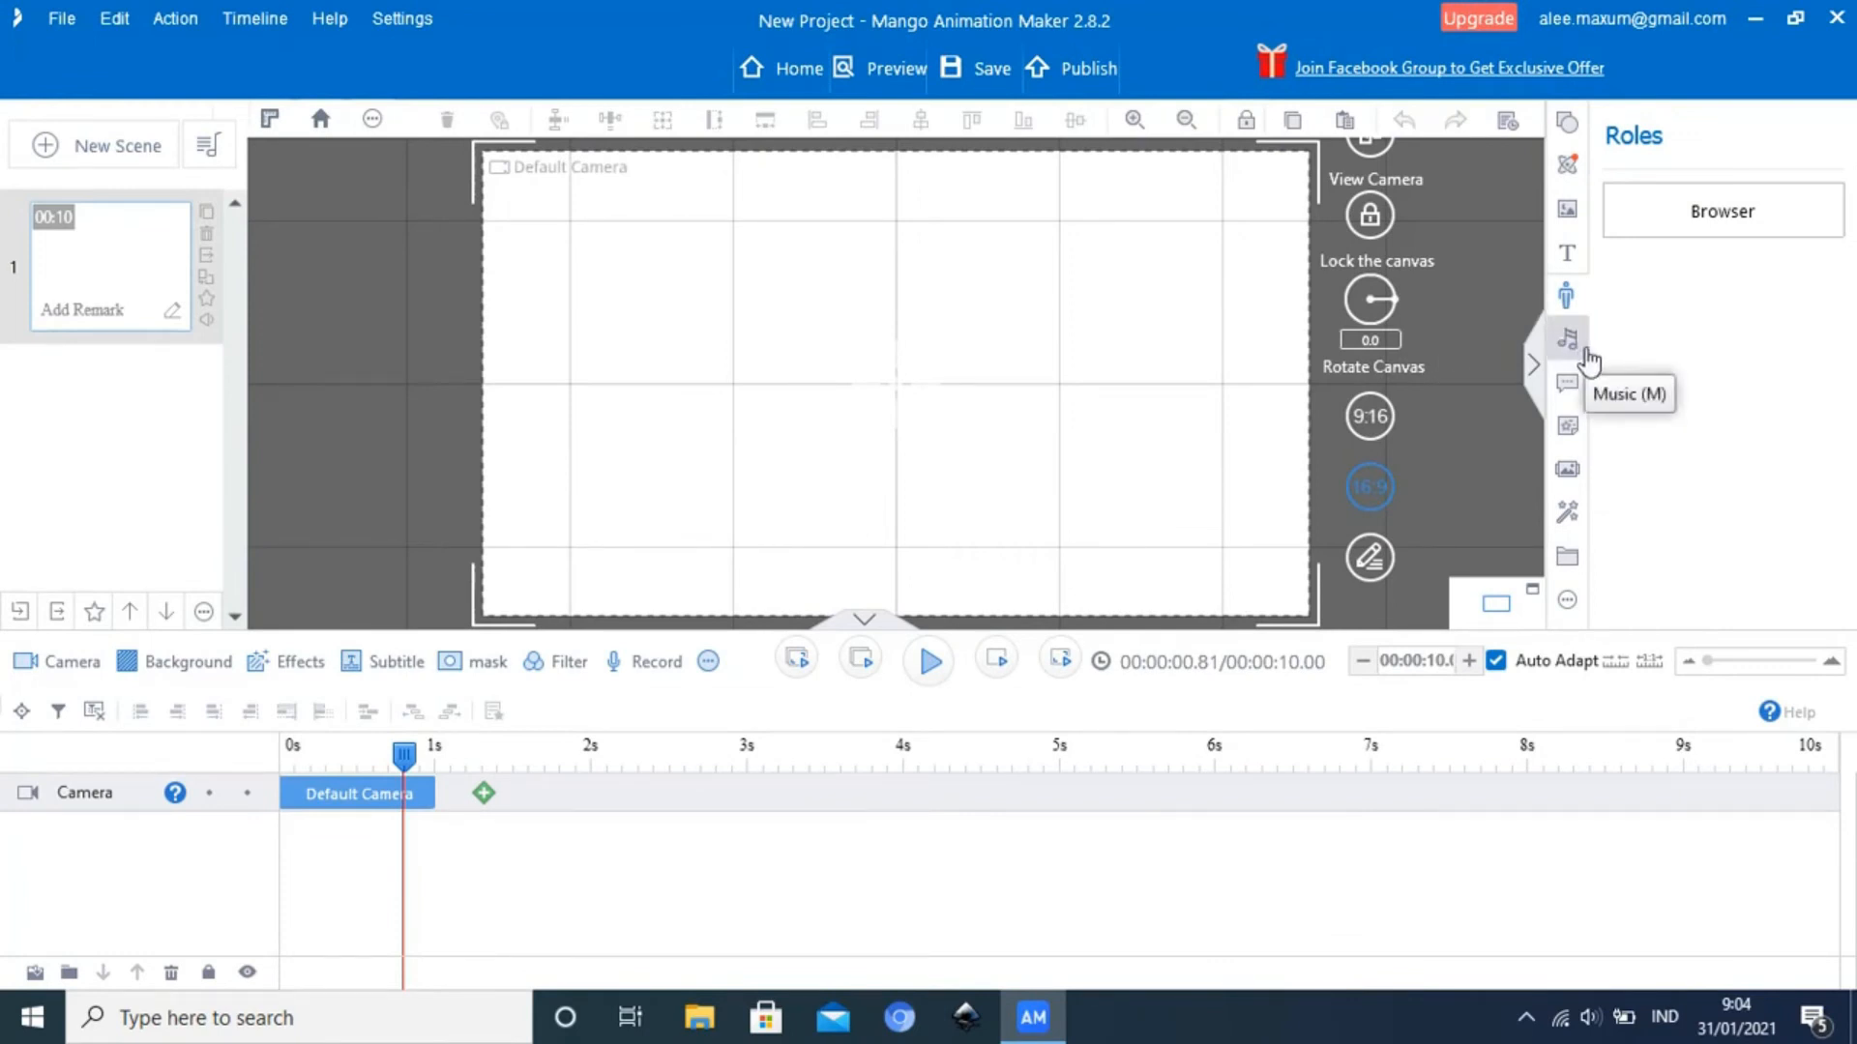
Open the online scene library for a new scene and look through the Countryside scenes
click(41, 150)
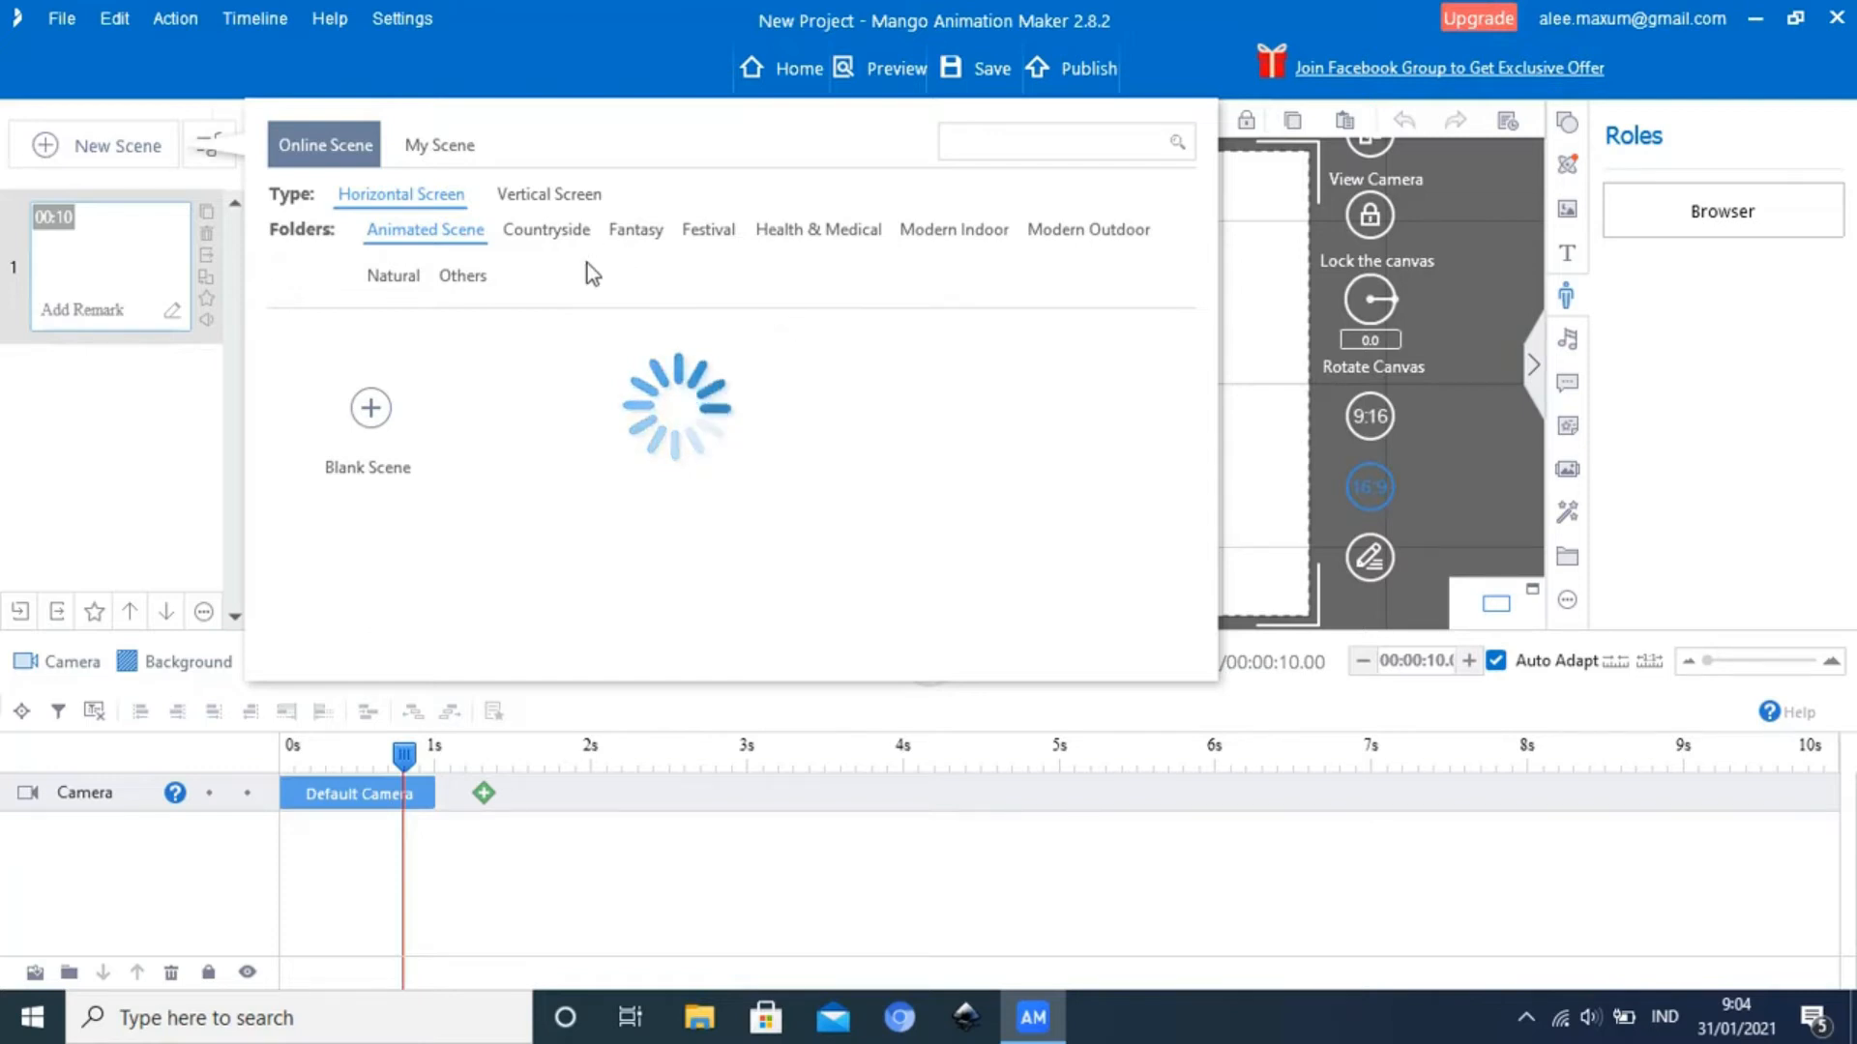
click(539, 237)
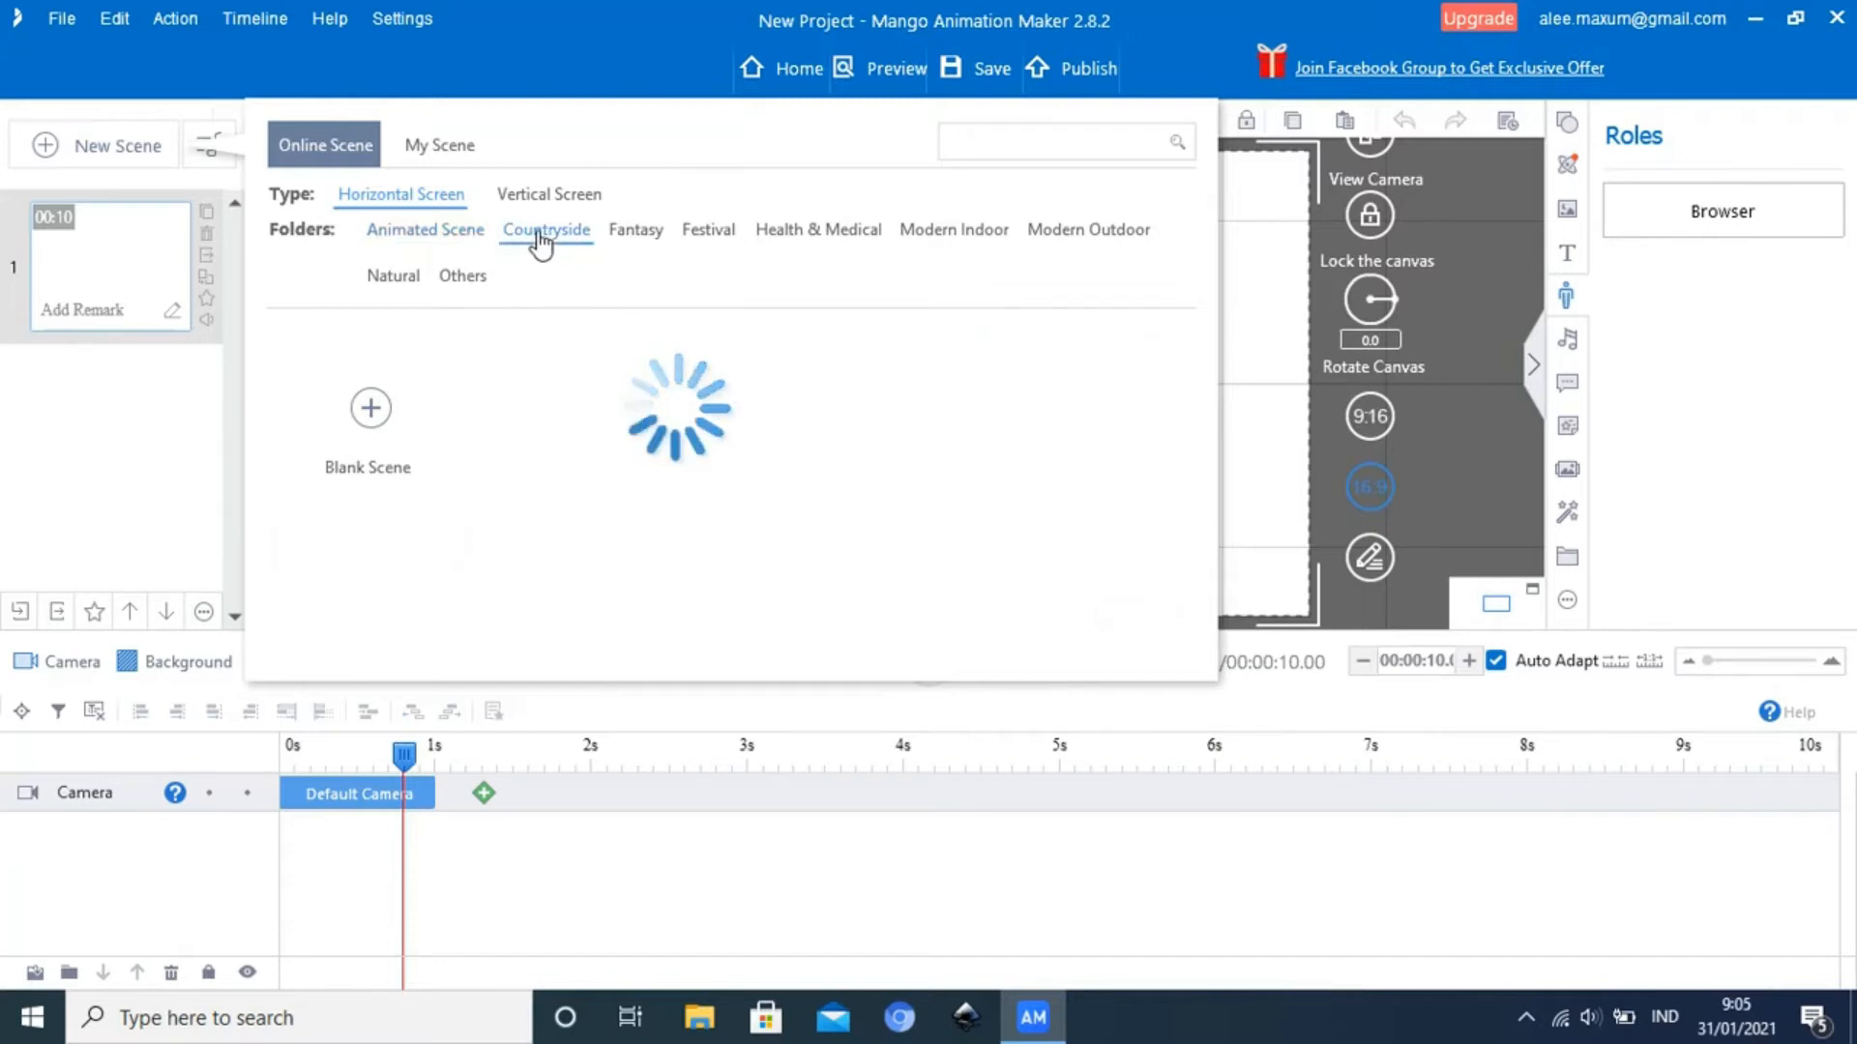
scroll(847, 432, down, 1)
scroll(847, 432, down, 5)
scroll(839, 464, down, 3)
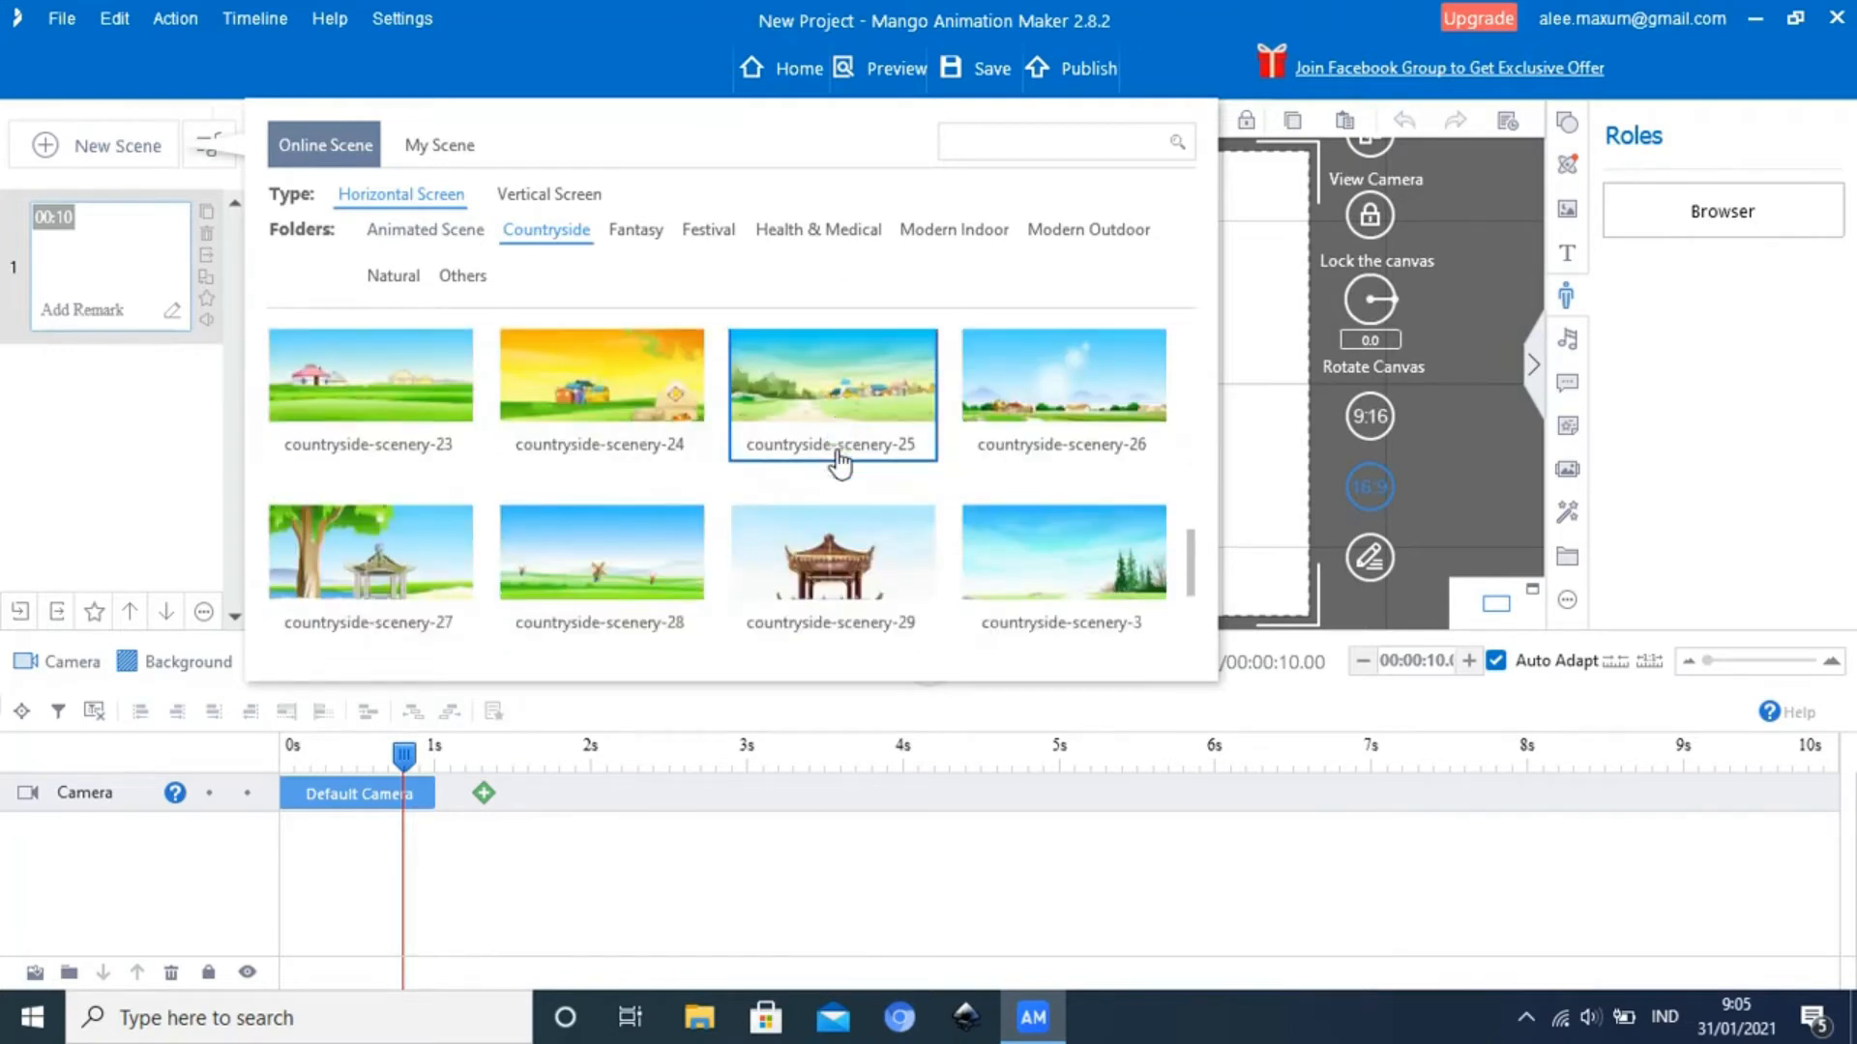
scroll(840, 462, down, 2)
Look through the horizontal-screen scenes in the Fantasy folder
click(643, 232)
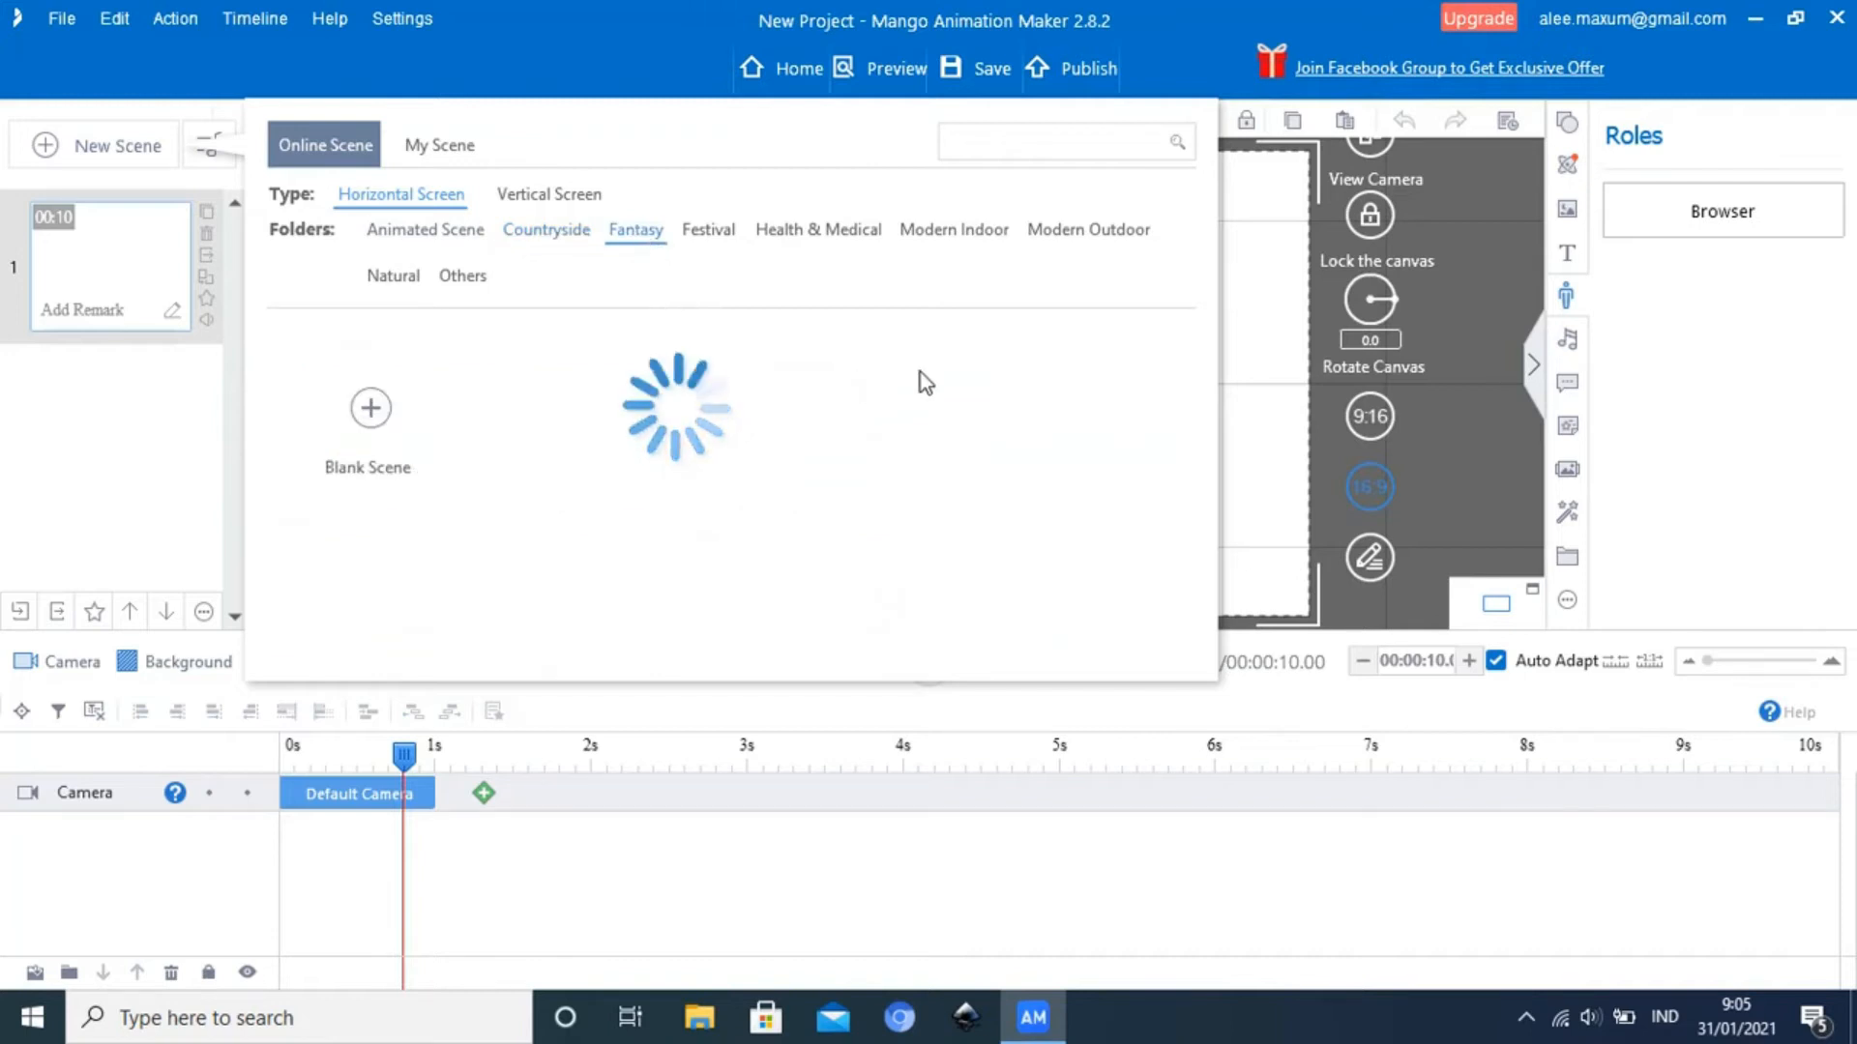
scroll(919, 370, down, 1)
scroll(920, 380, down, 5)
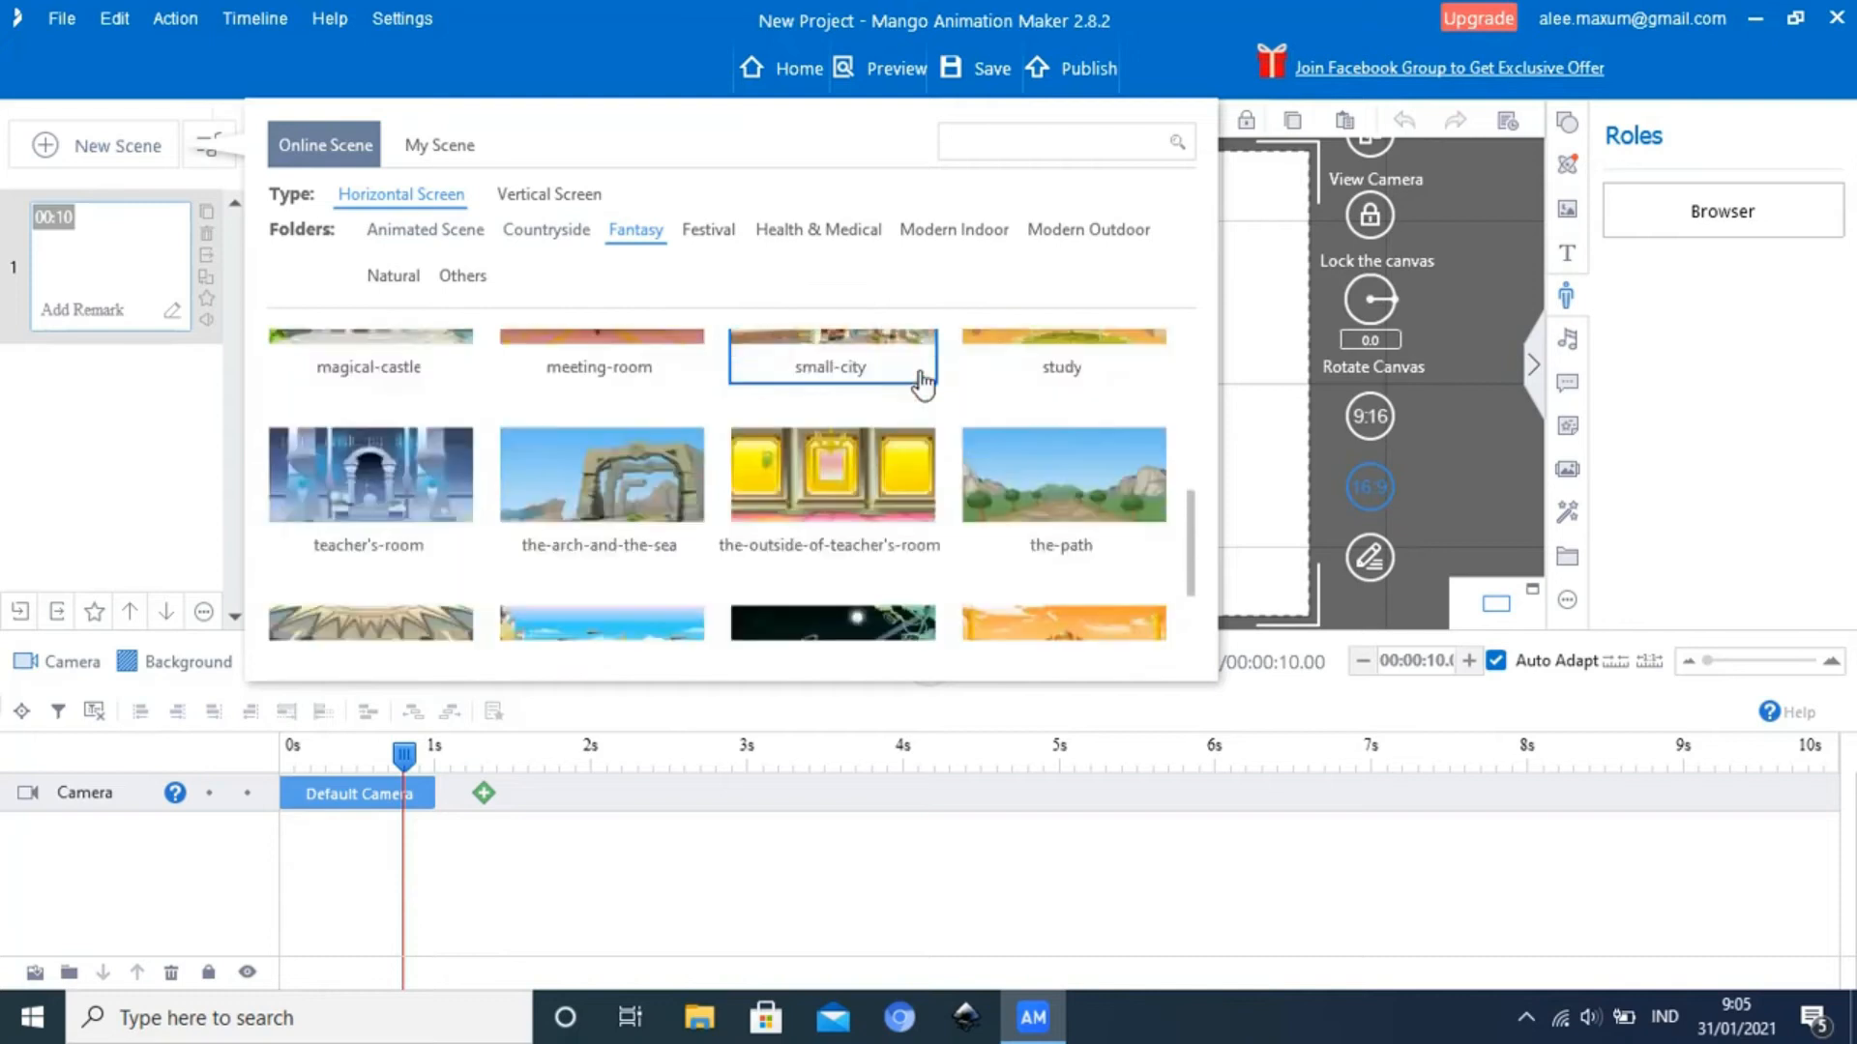
scroll(919, 381, down, 1)
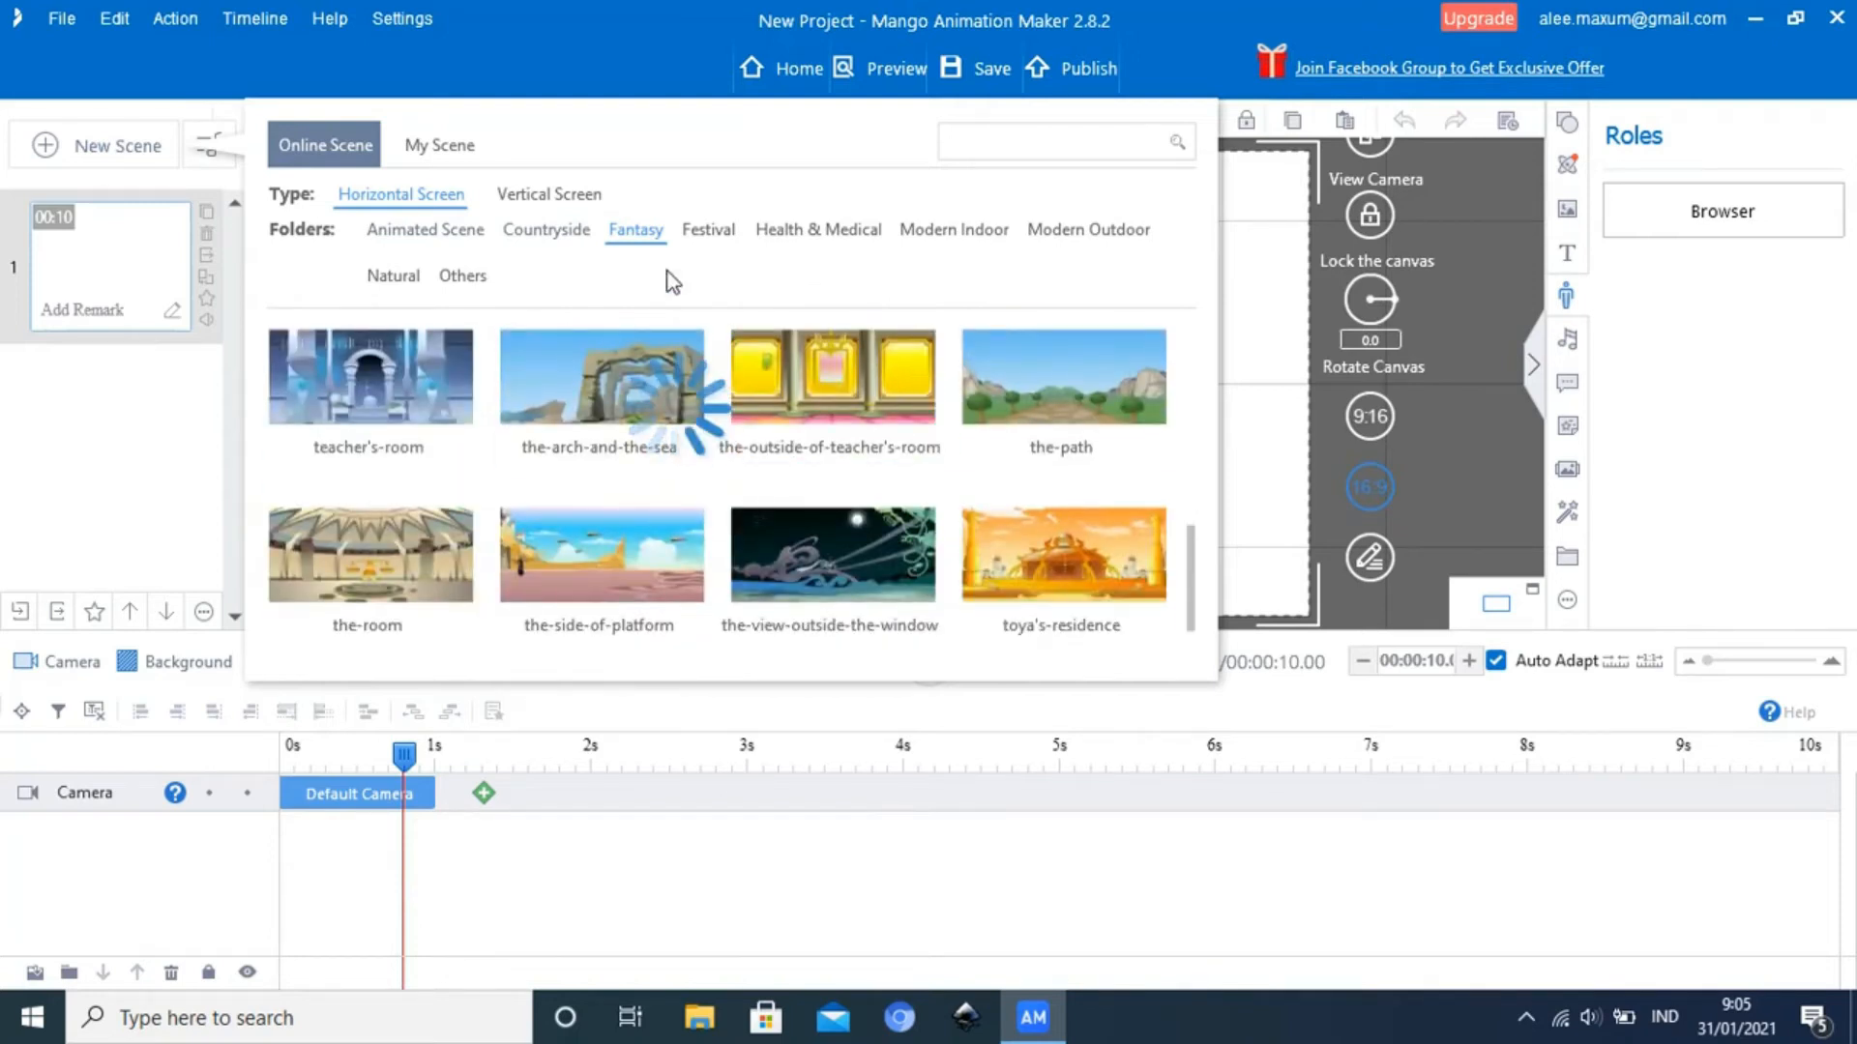
Look through the horizontal-screen scenes in the Festival and Health & Medical folders
click(703, 233)
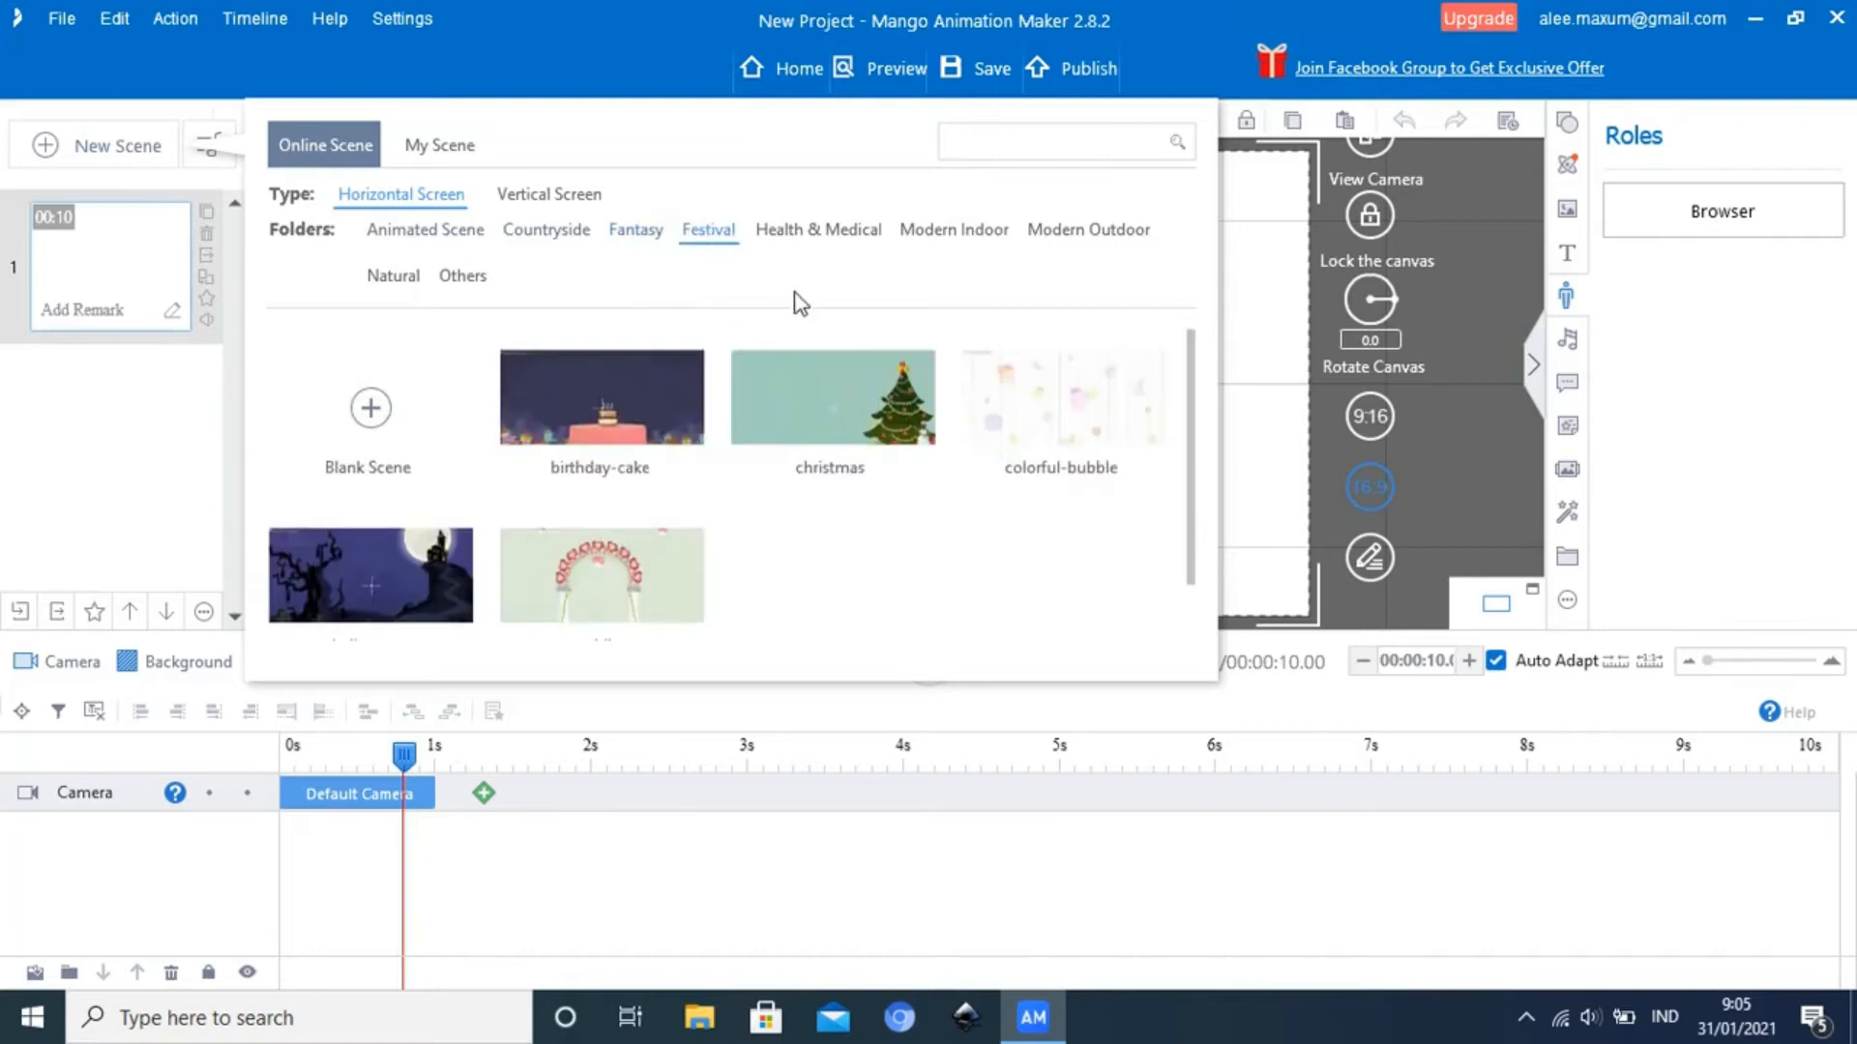
click(829, 244)
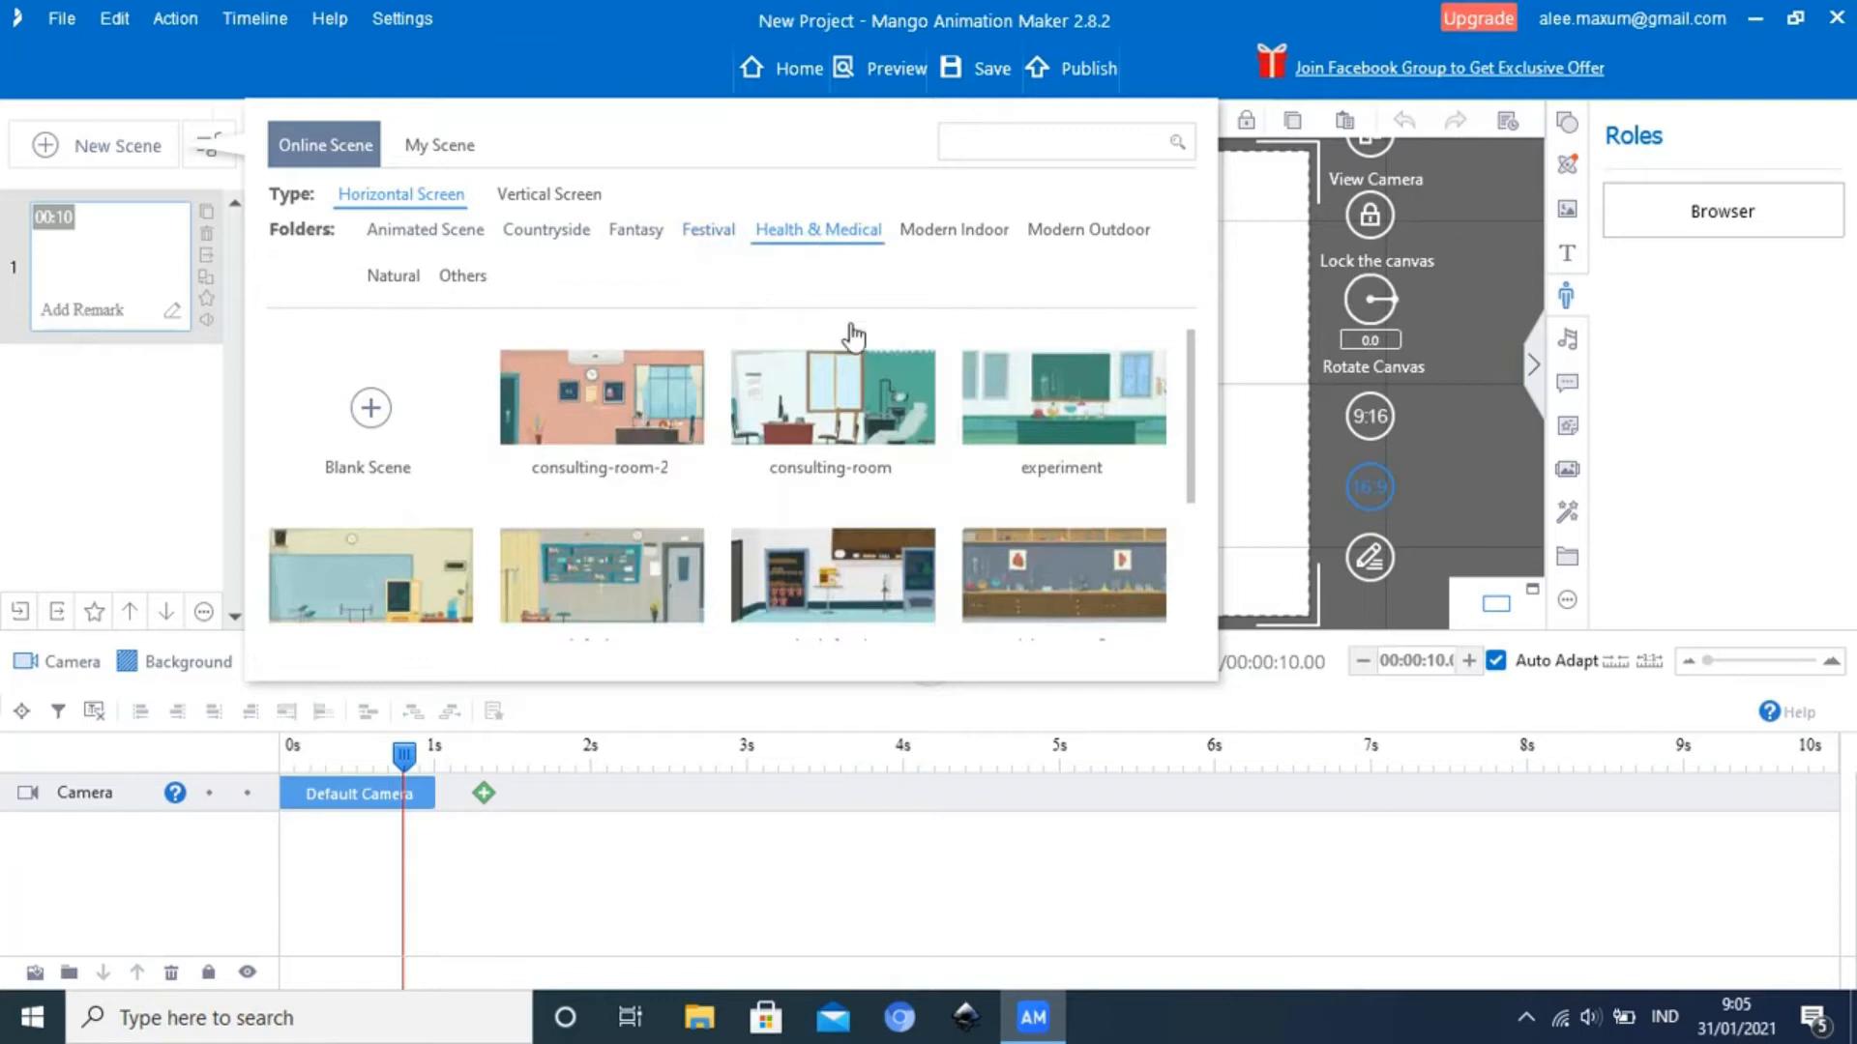
scroll(899, 439, down, 1)
scroll(899, 441, down, 3)
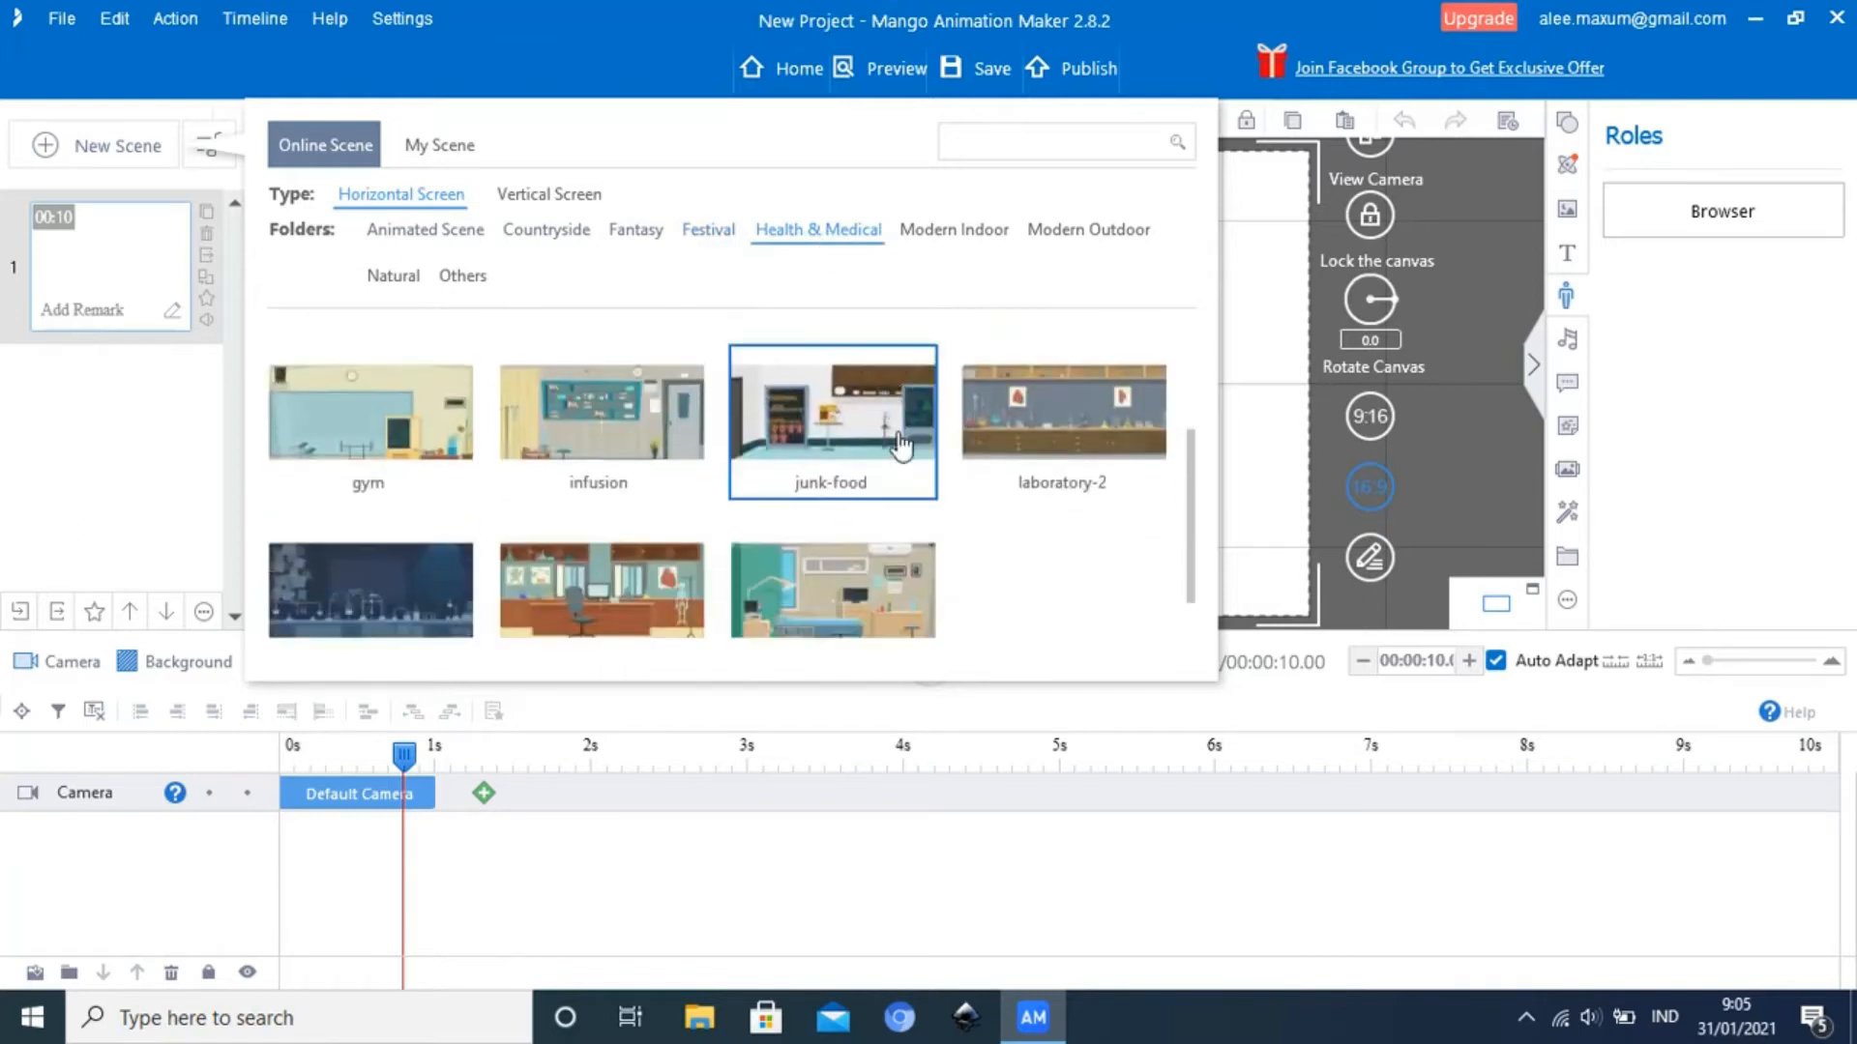
click(898, 433)
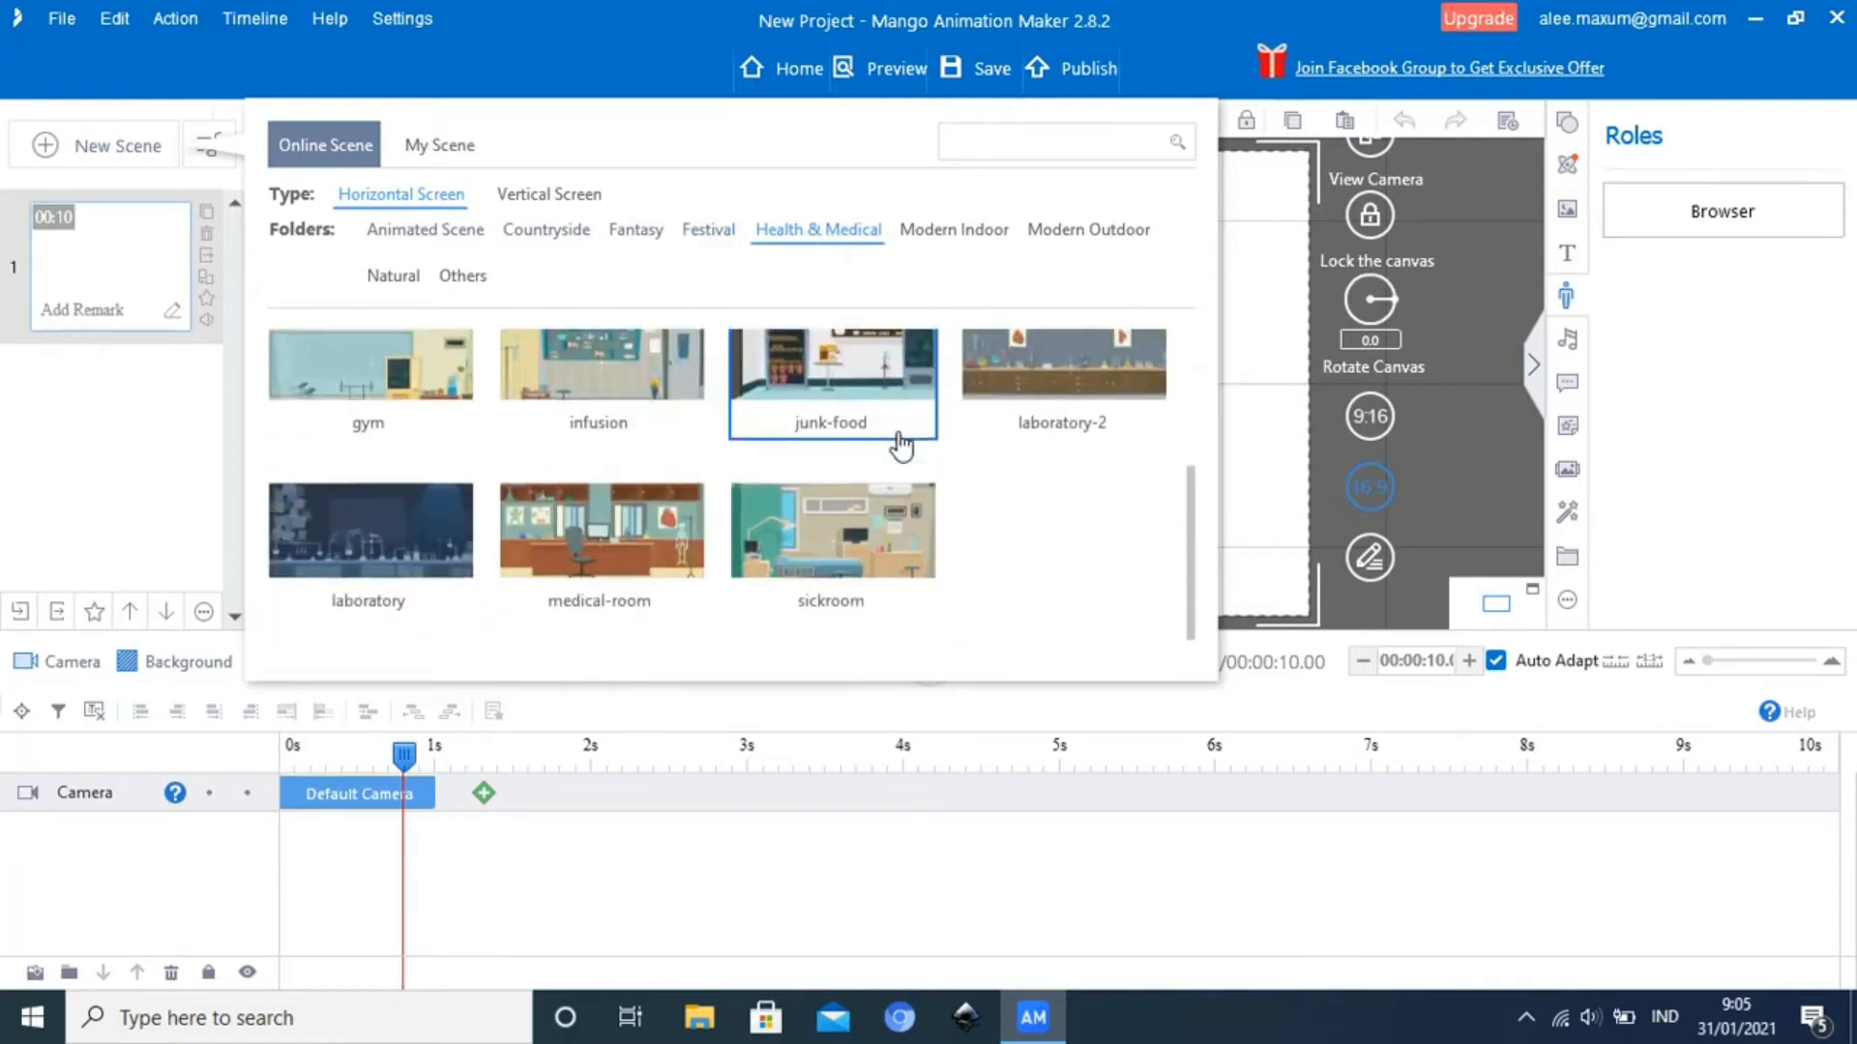
scroll(900, 445, up, 4)
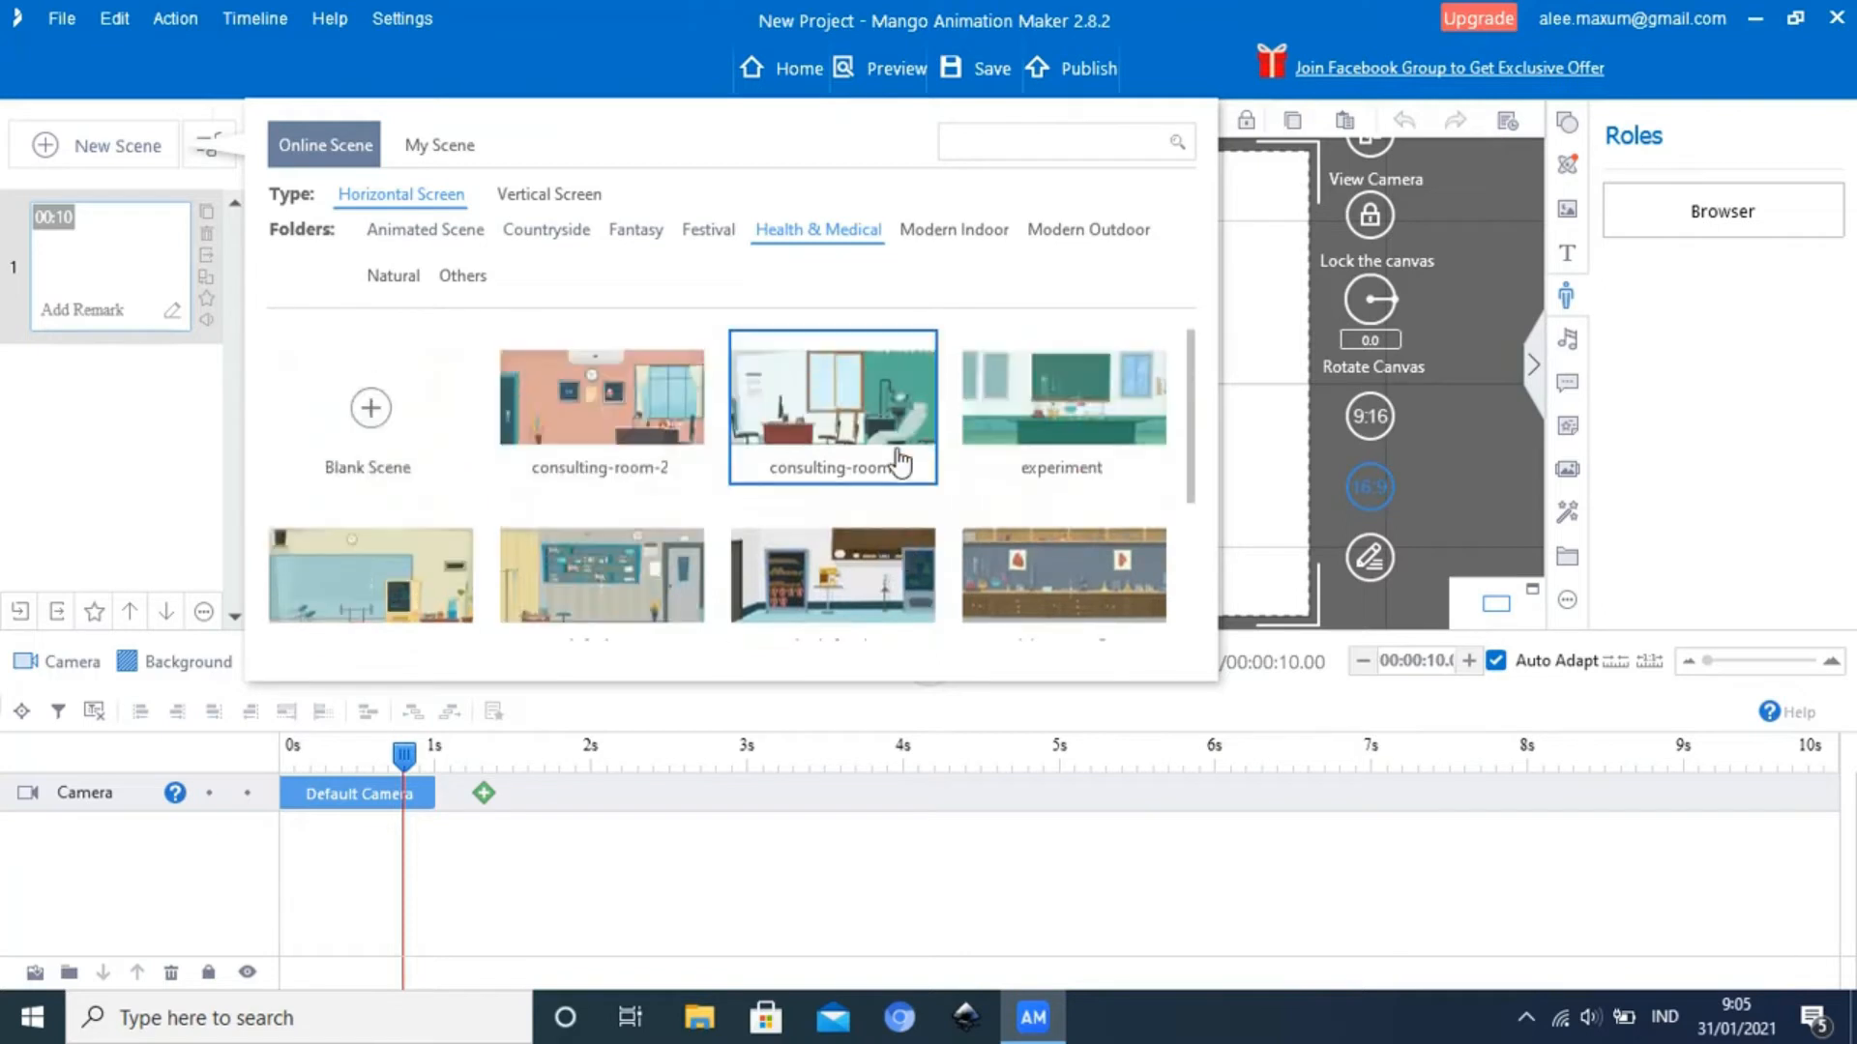
Look through the horizontal-screen scenes in the Modern Indoor folder, from the baby's rooms to the kindergartens and kitchen
click(968, 232)
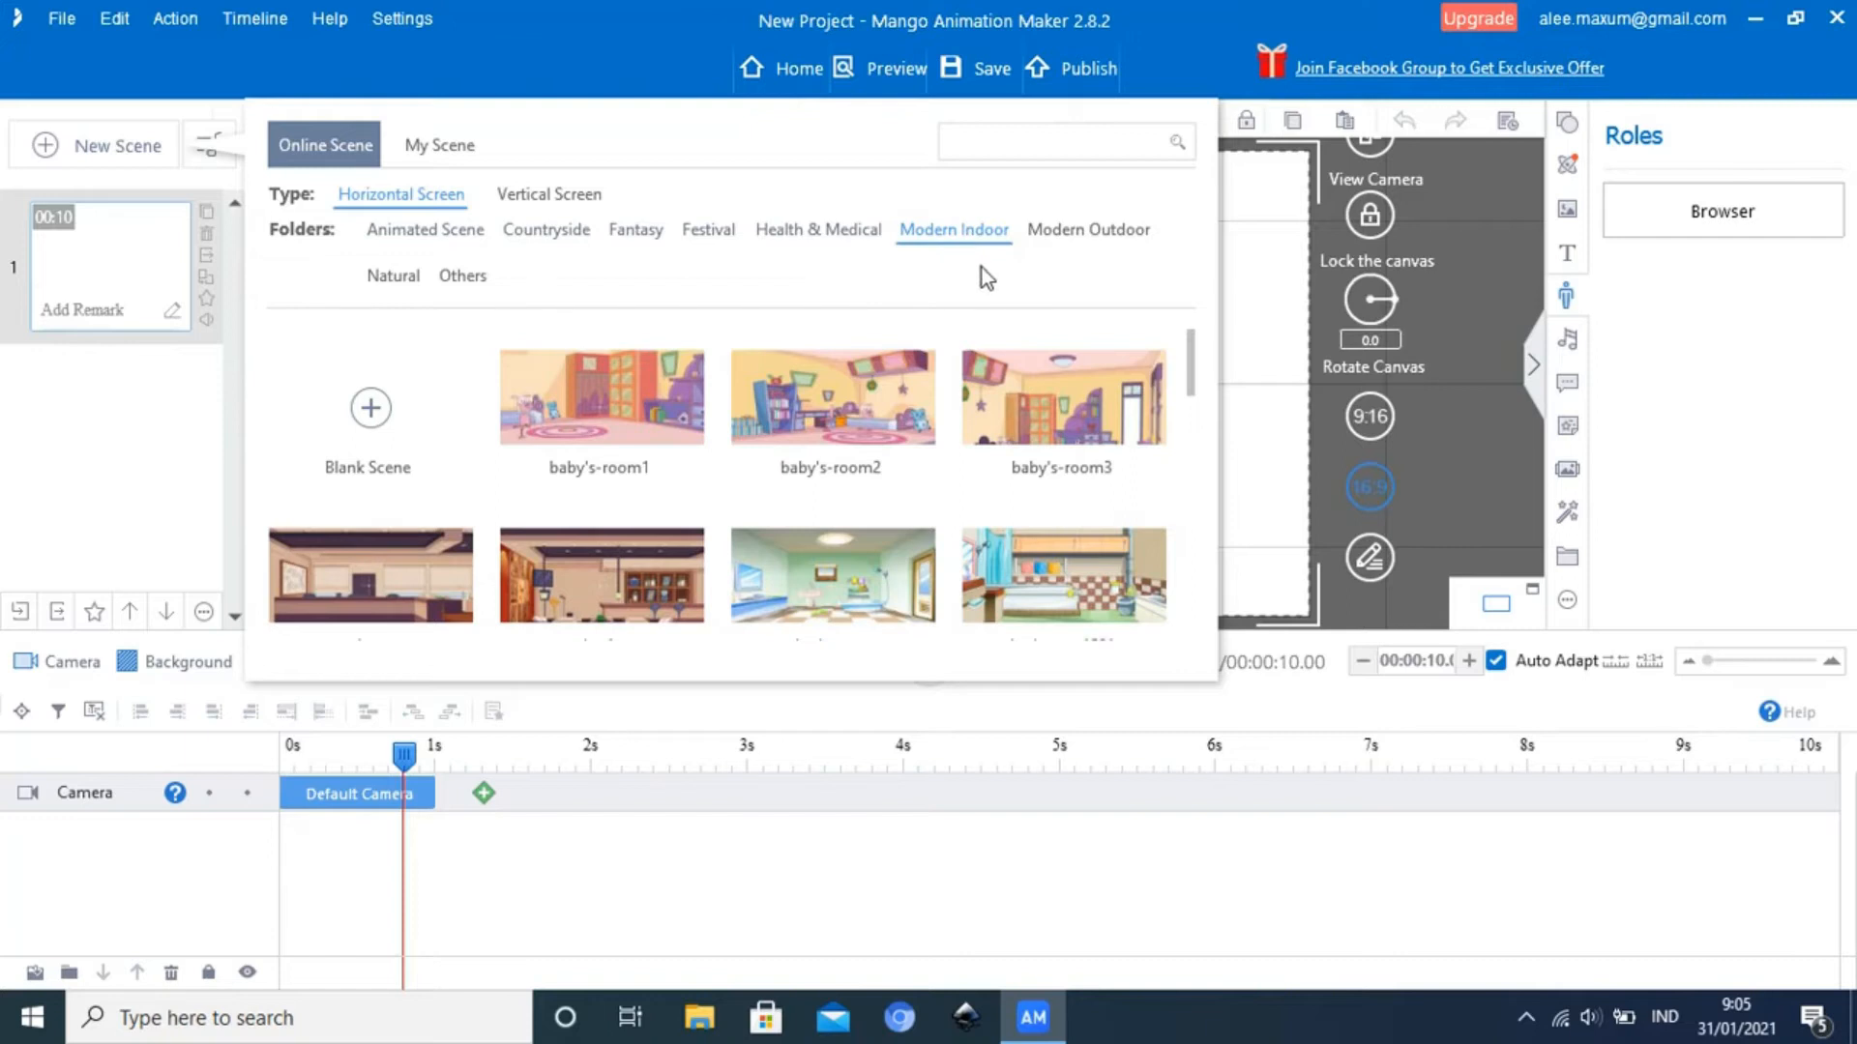
scroll(937, 420, down, 2)
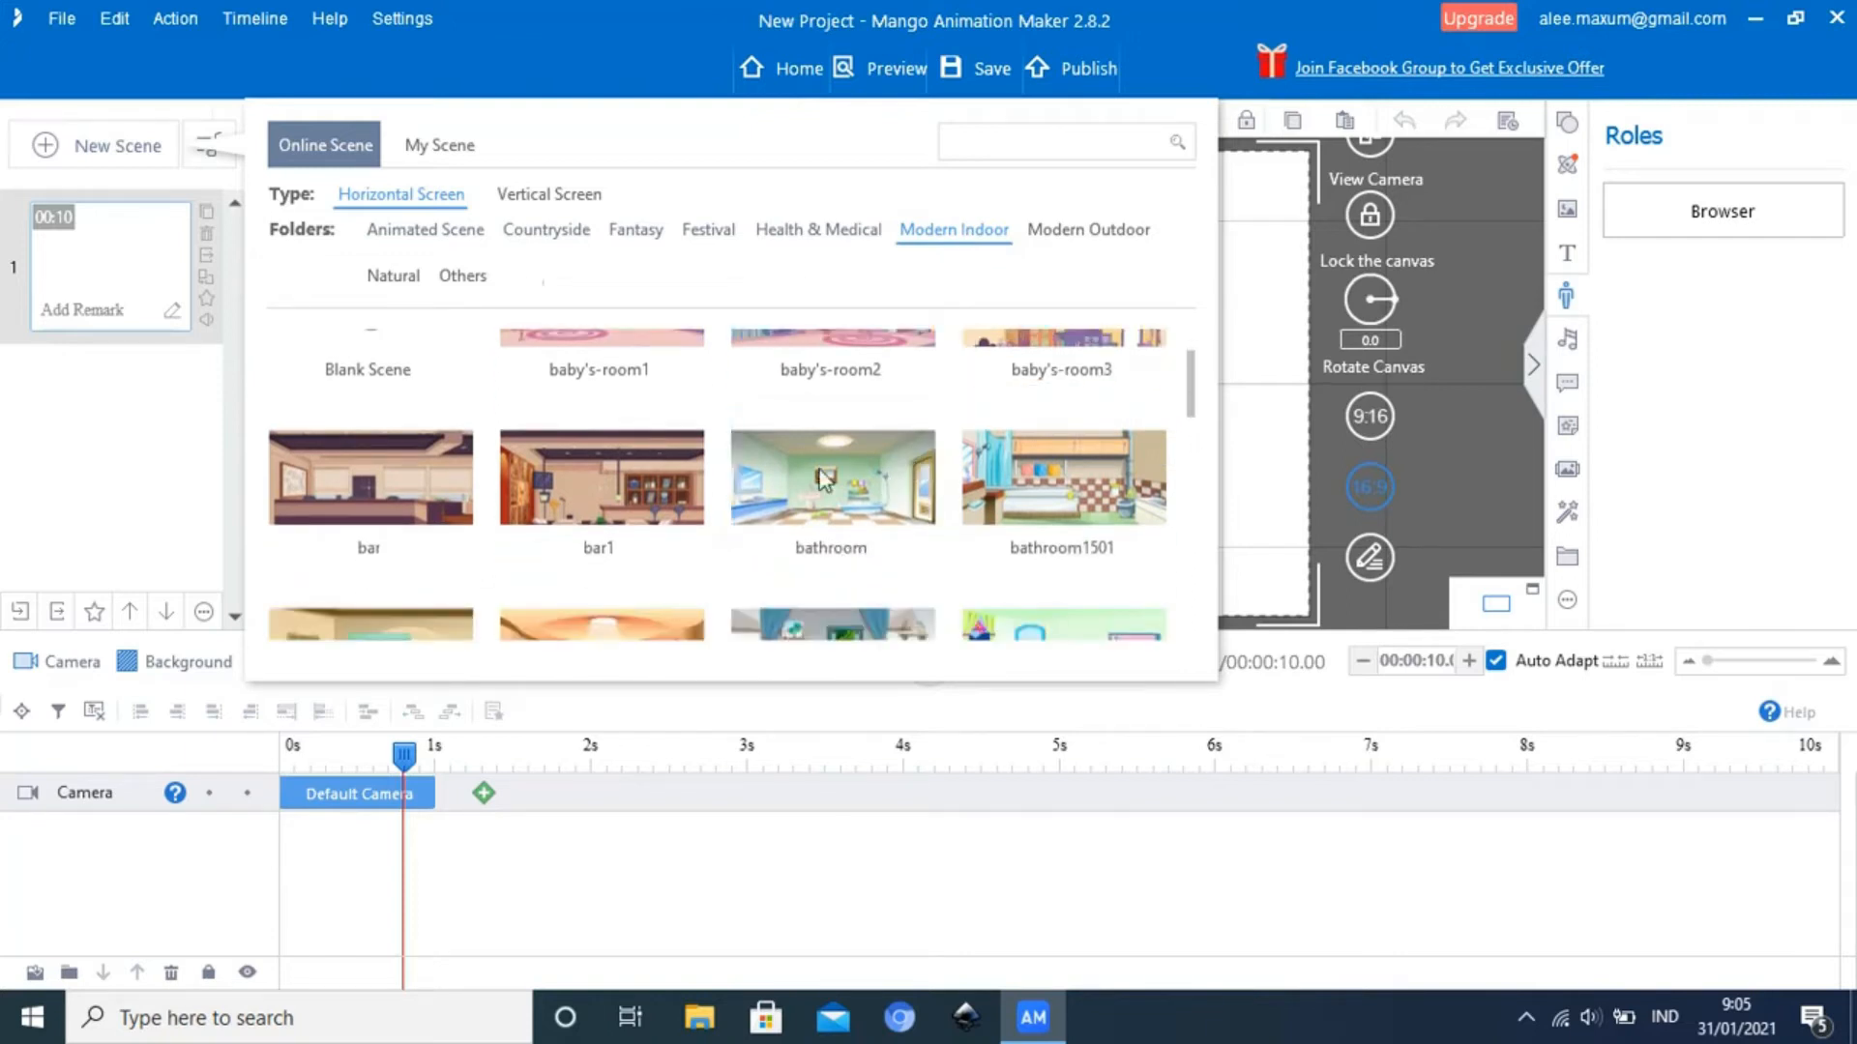
scroll(653, 432, down, 1)
scroll(808, 488, down, 2)
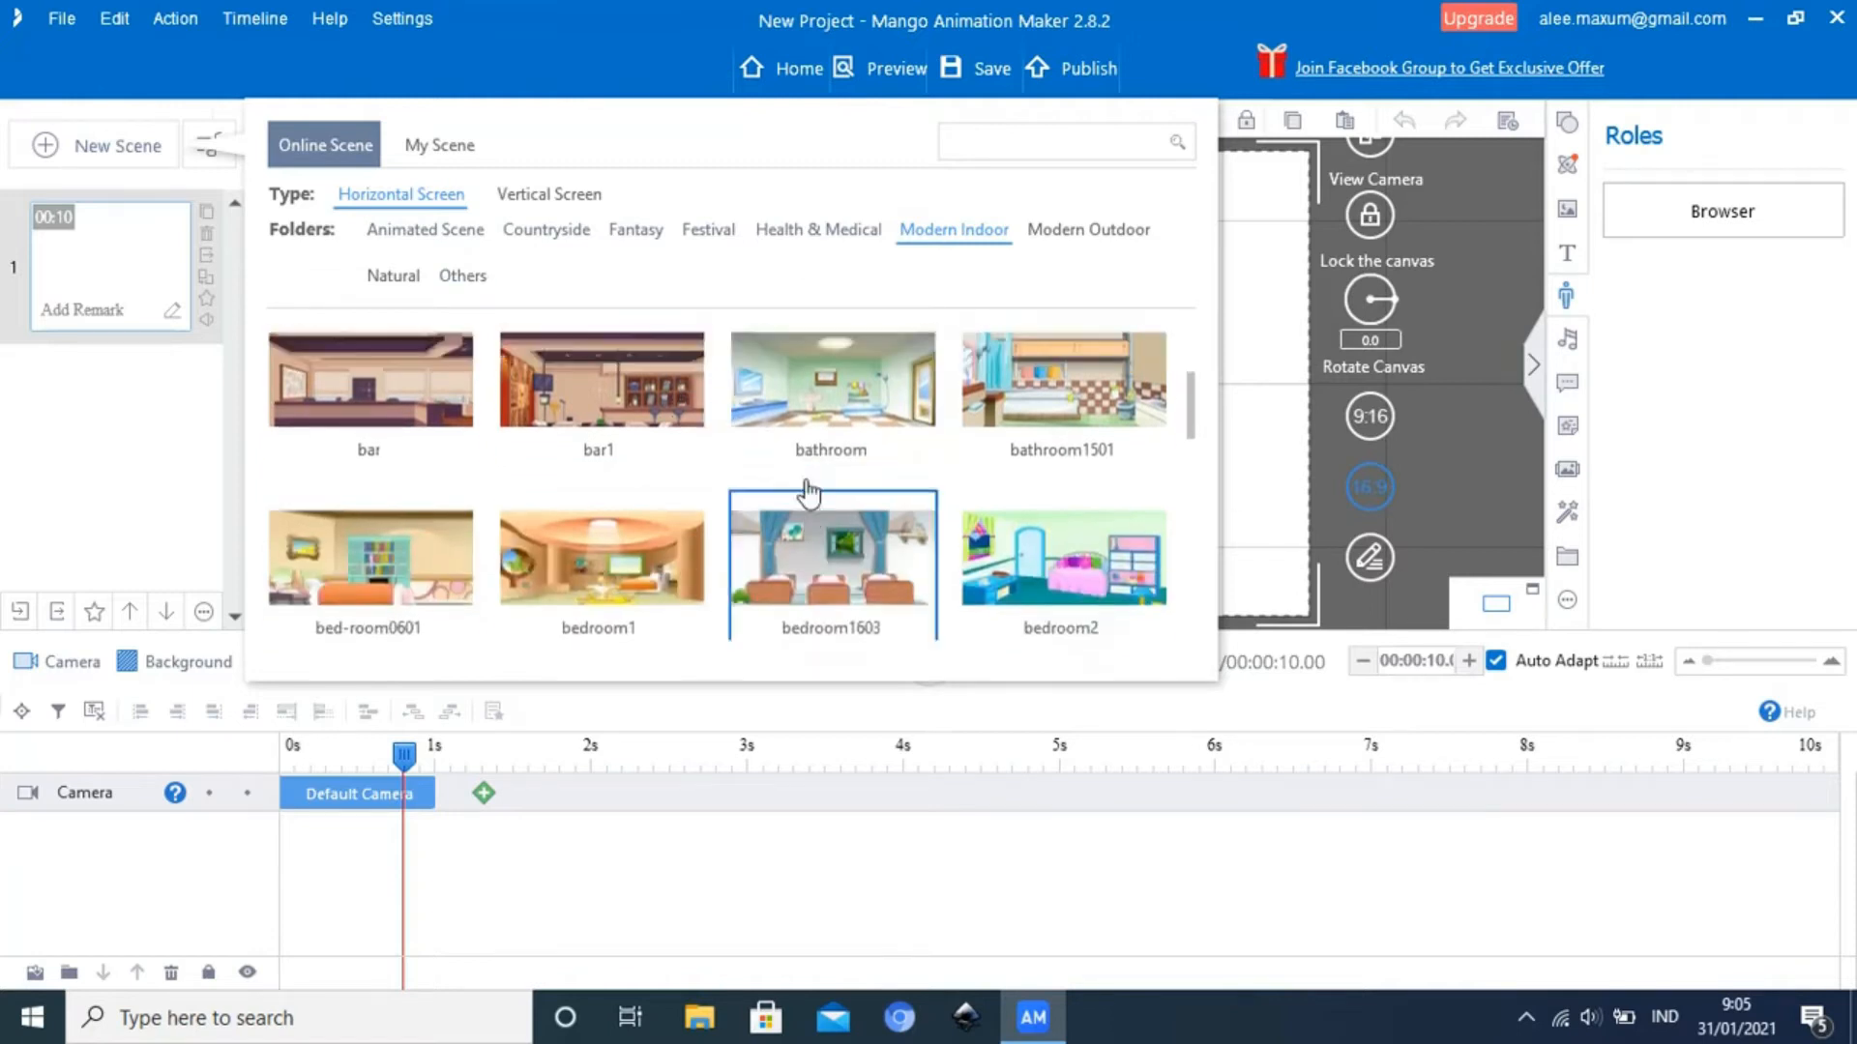
scroll(822, 486, up, 2)
scroll(932, 487, up, 3)
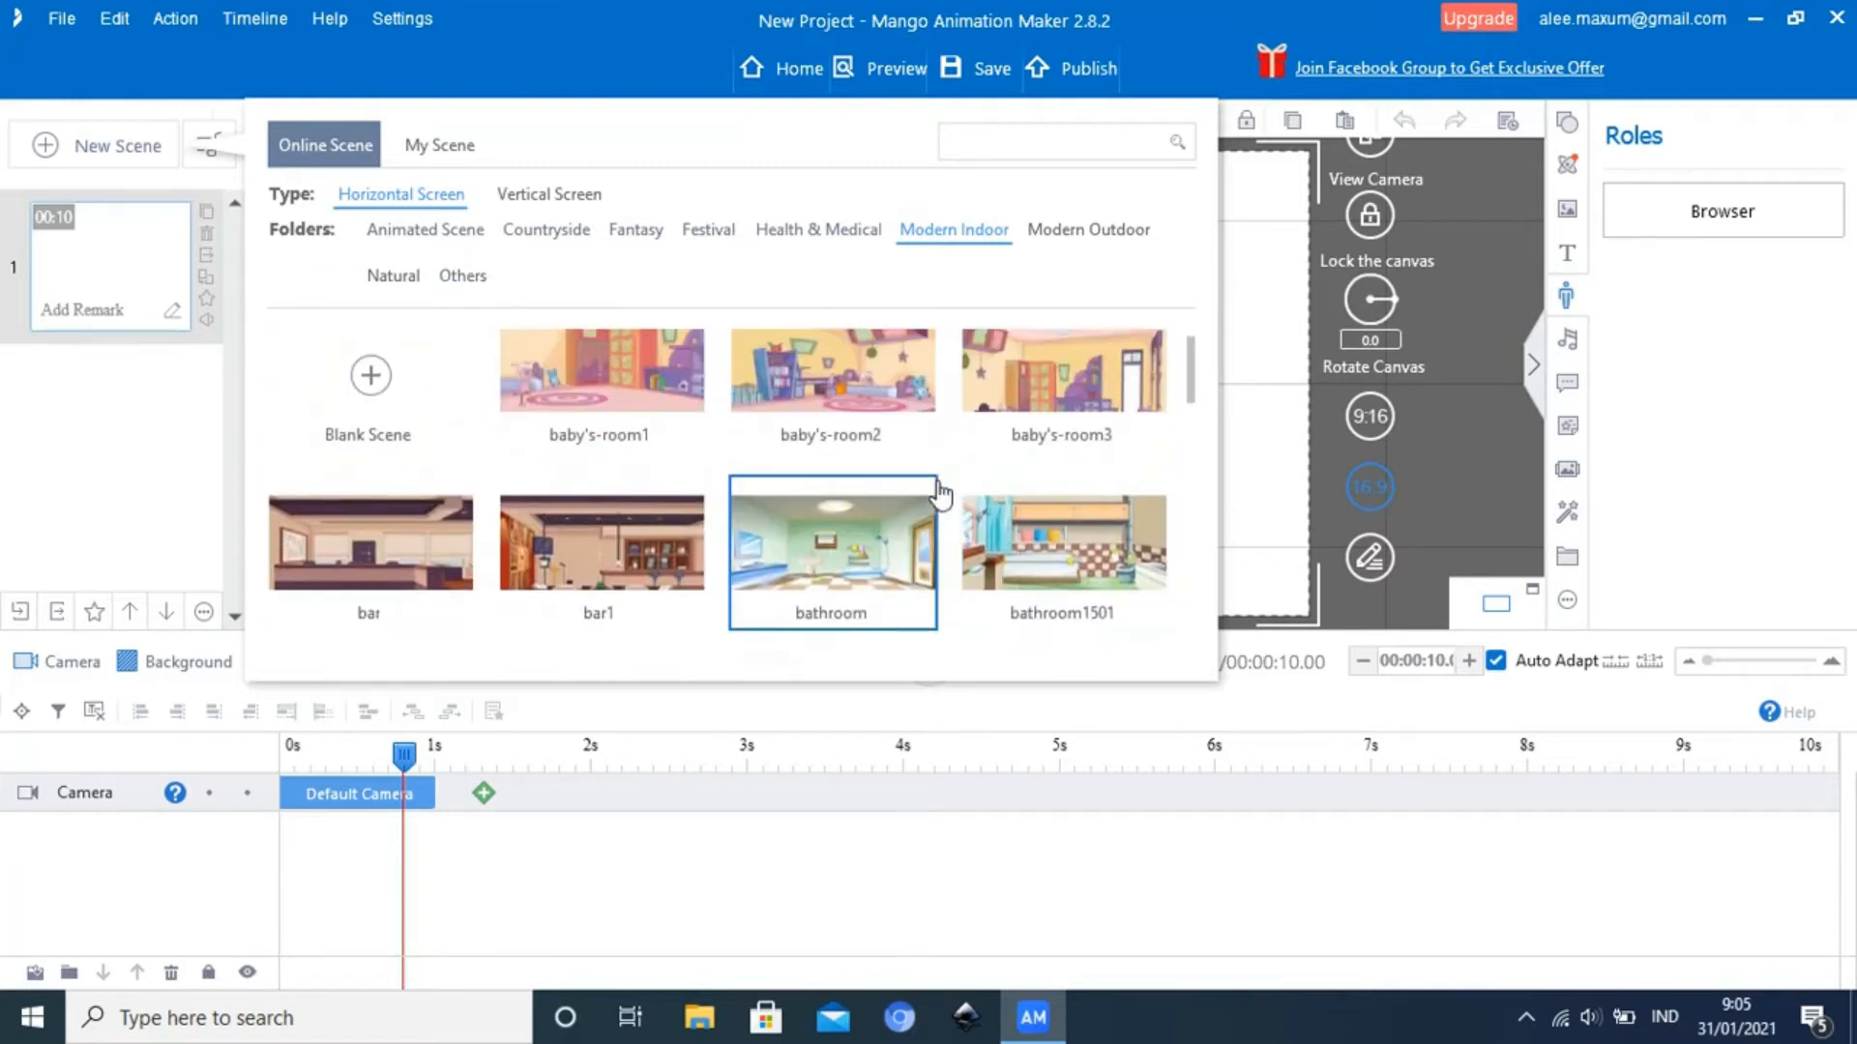
scroll(899, 484, up, 1)
scroll(760, 474, down, 3)
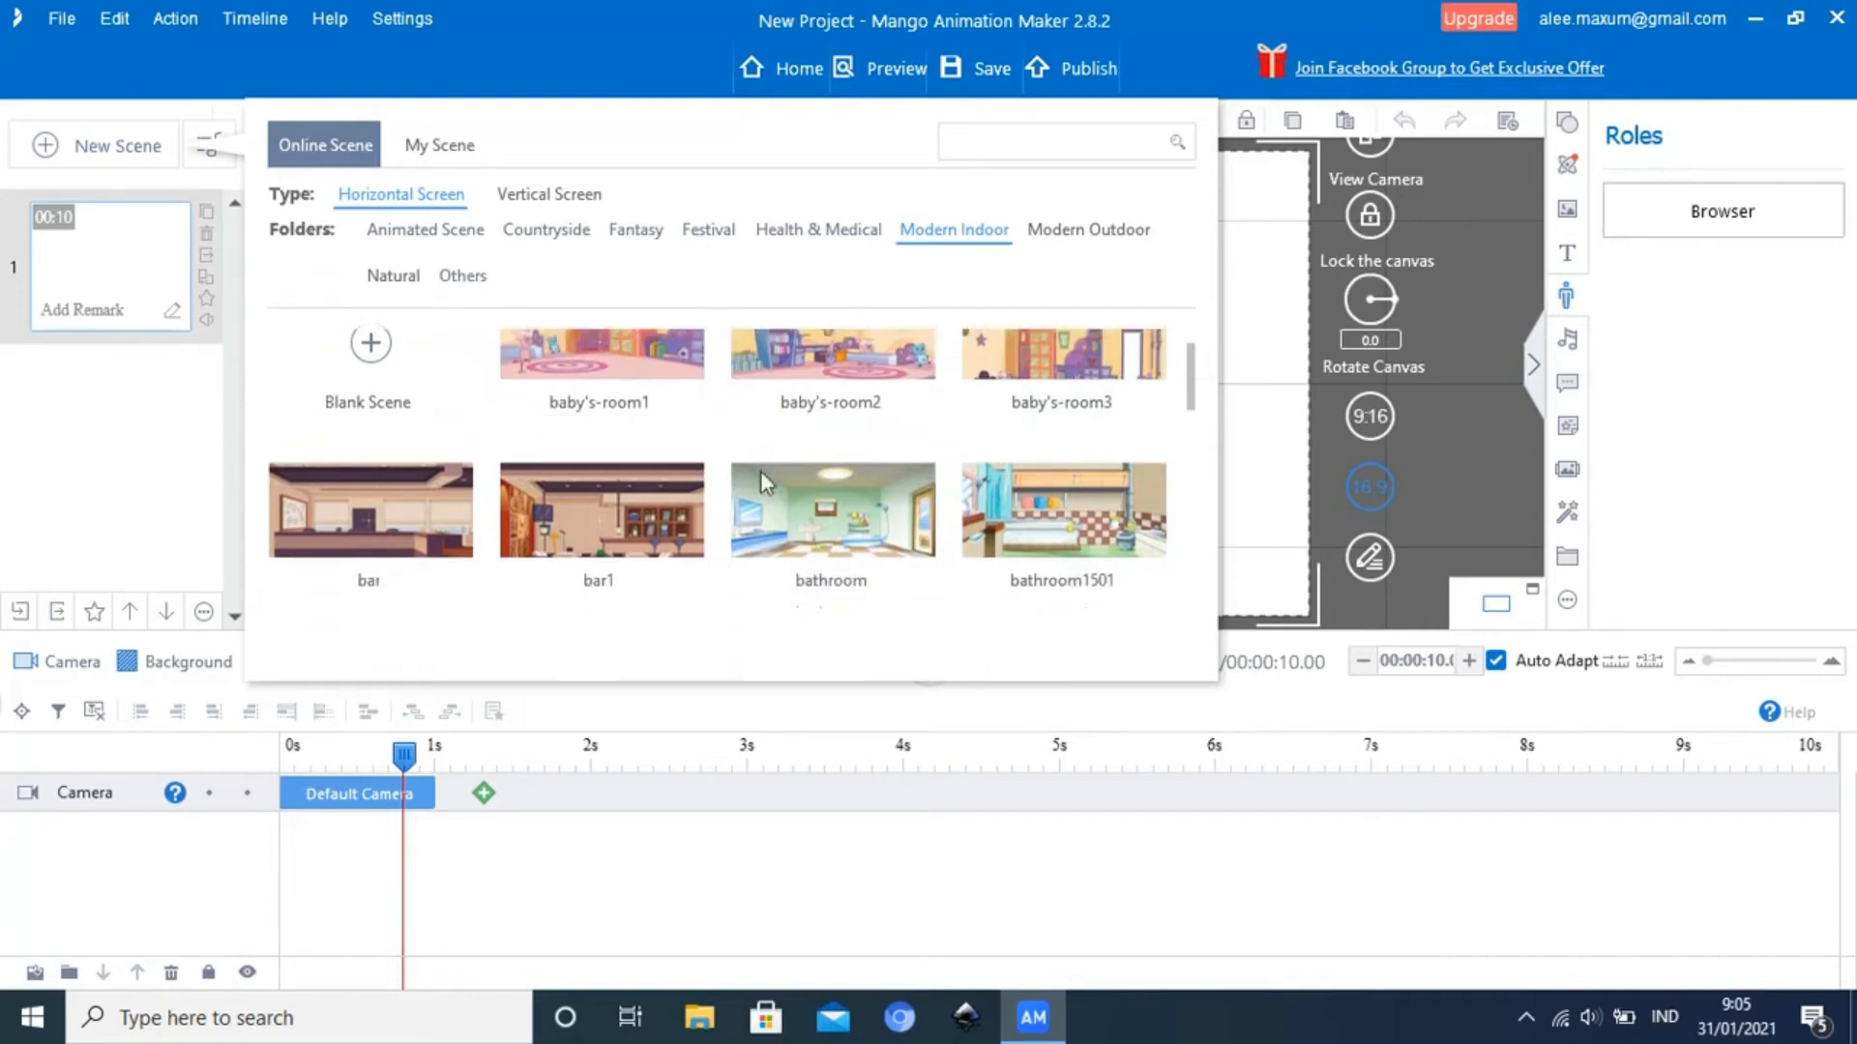
scroll(753, 488, down, 3)
scroll(753, 488, down, 2)
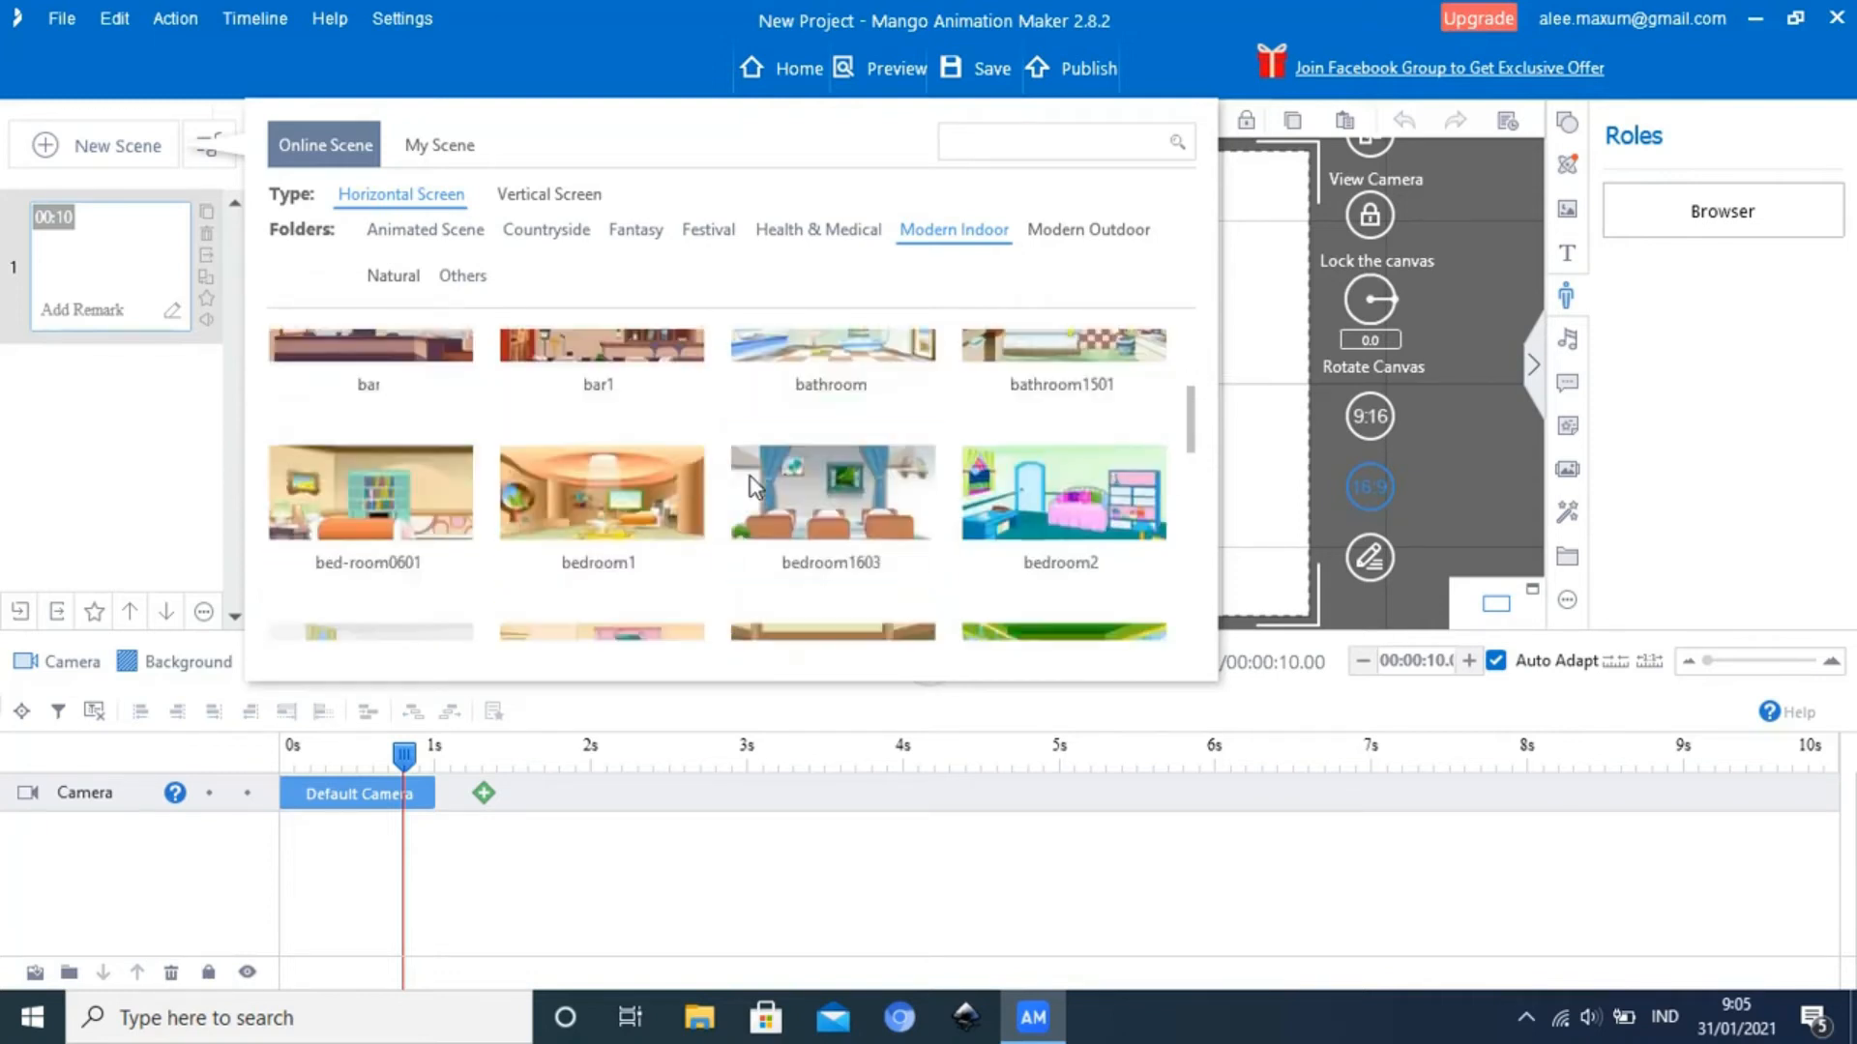
scroll(634, 503, down, 3)
scroll(633, 503, down, 6)
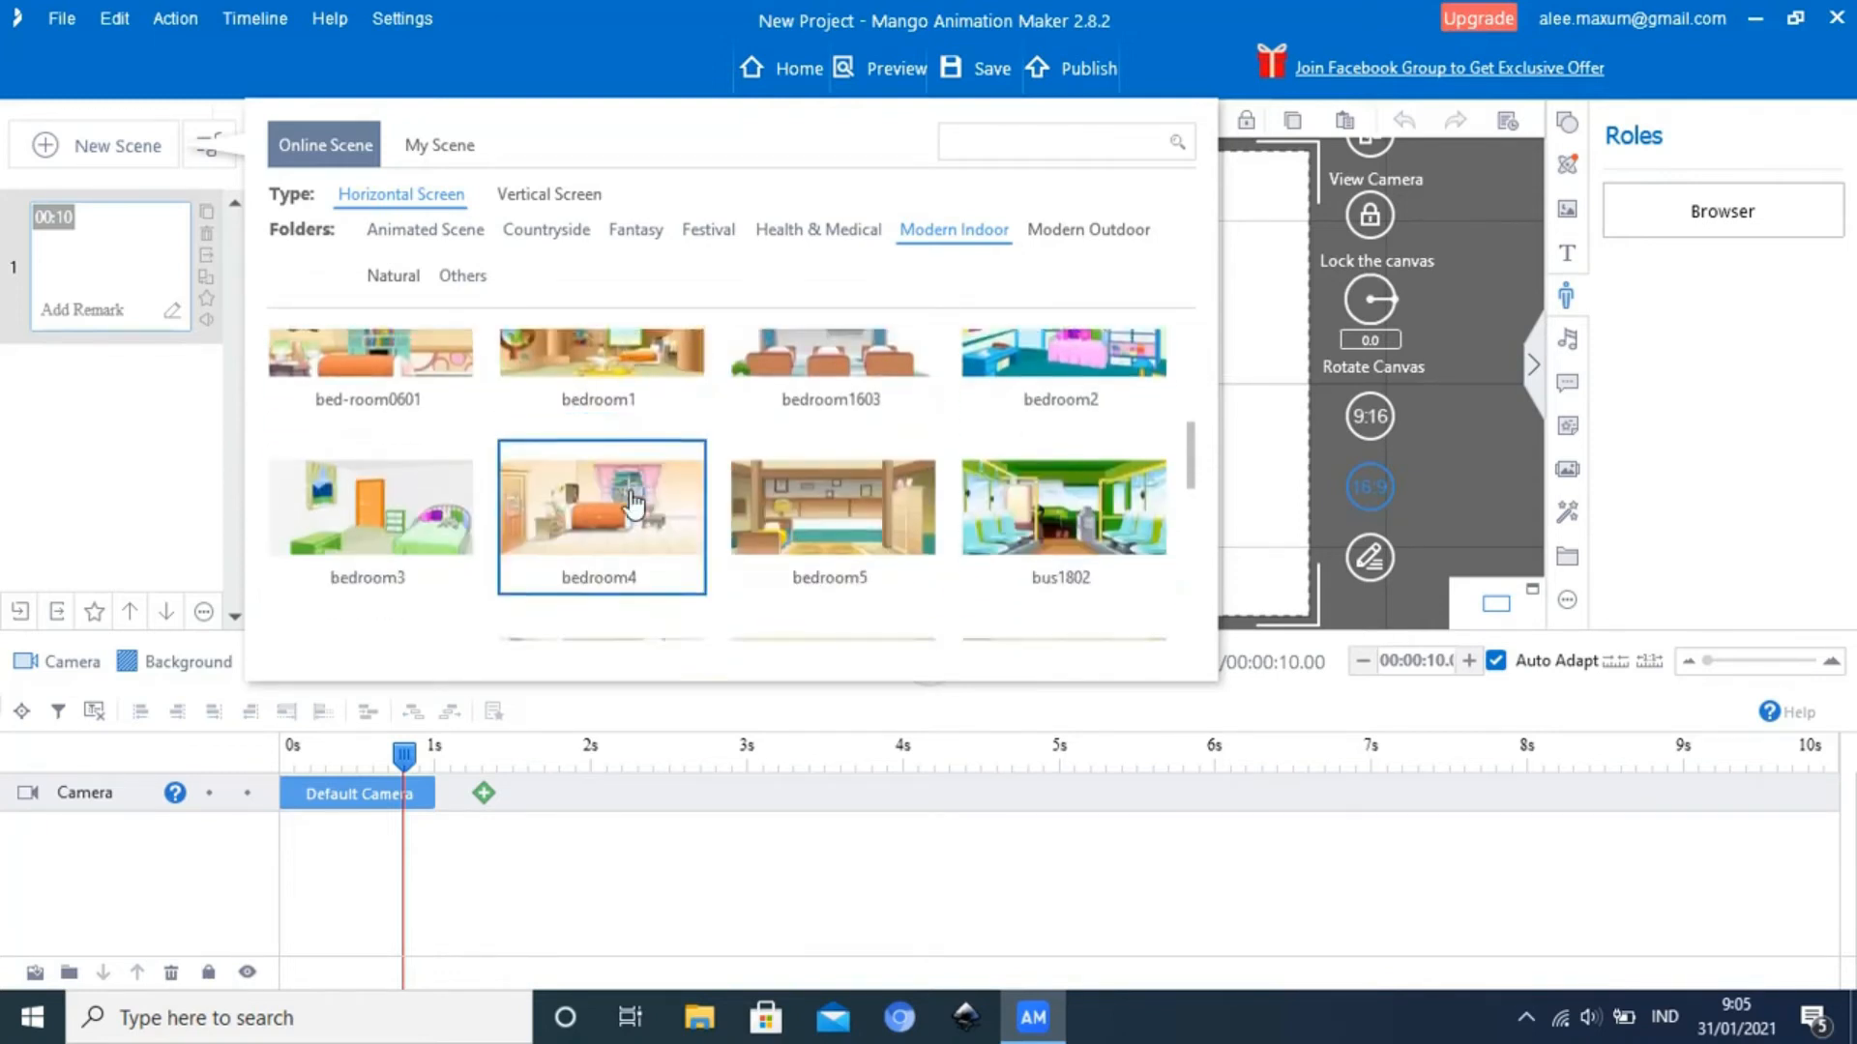
scroll(542, 513, down, 1)
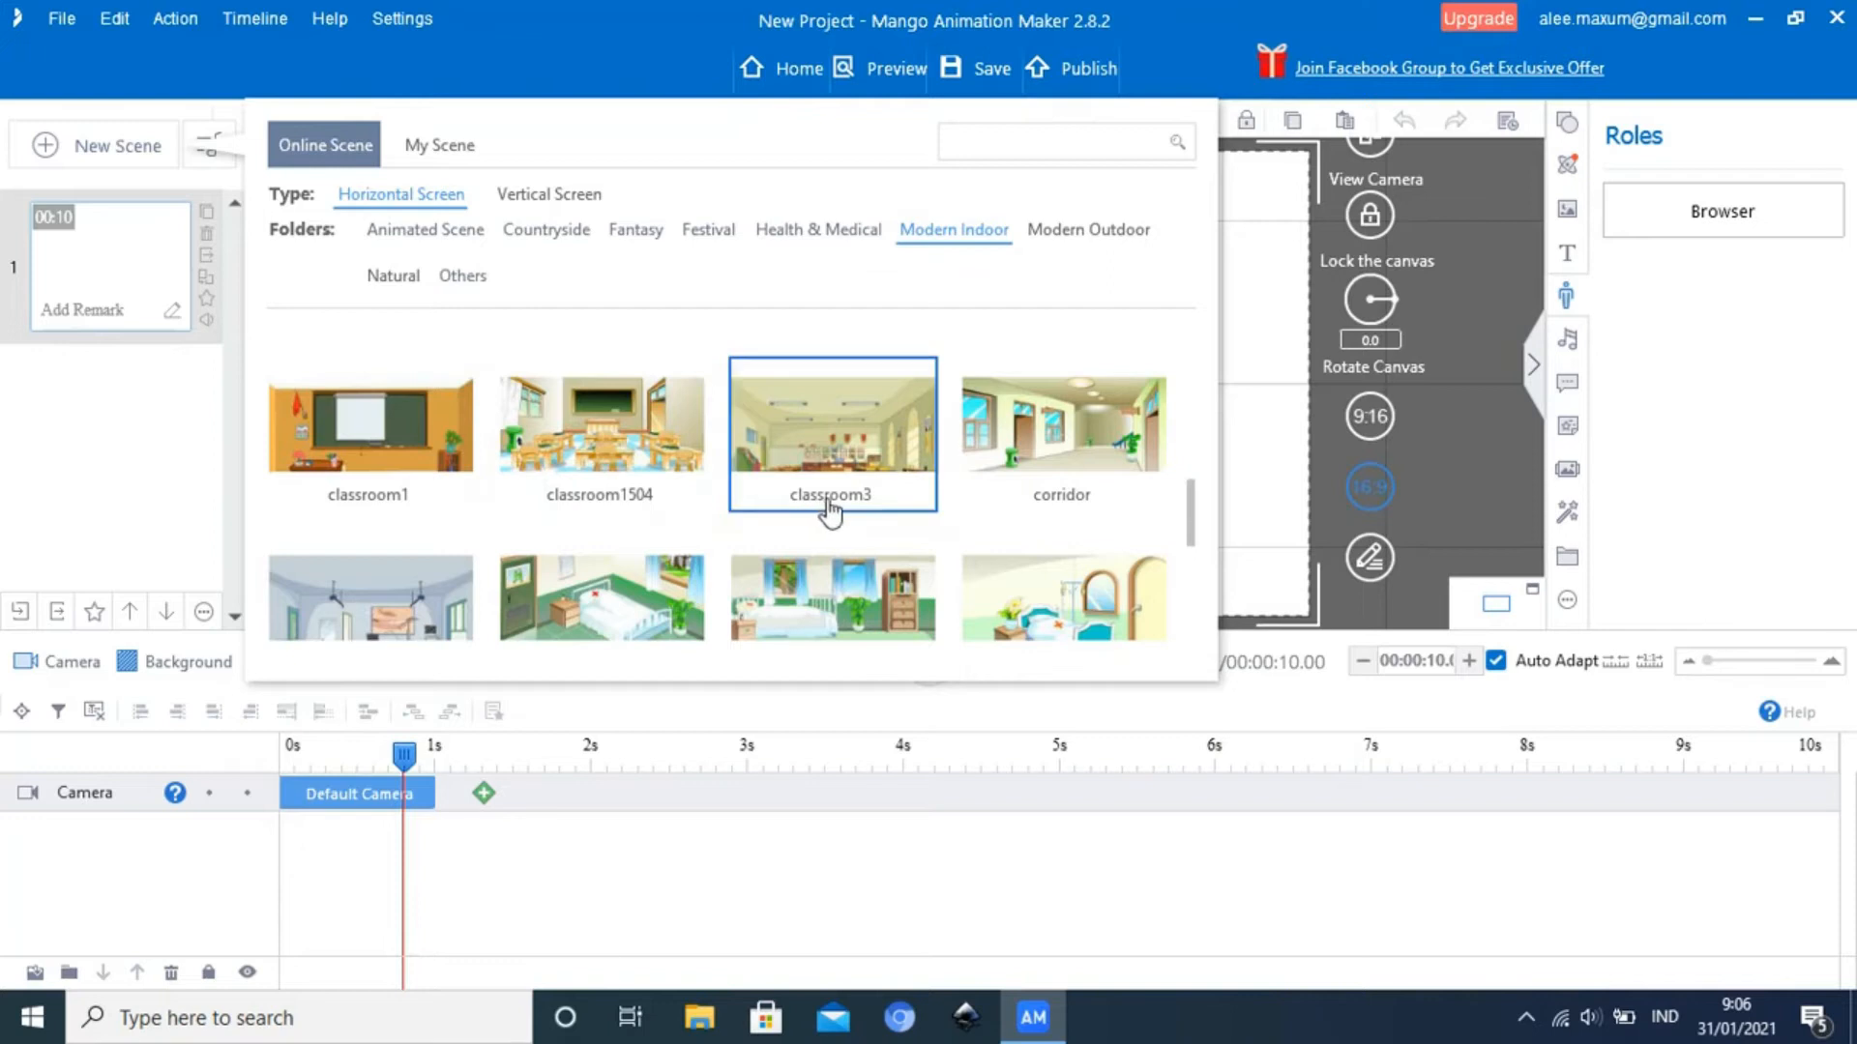
scroll(1061, 475, down, 1)
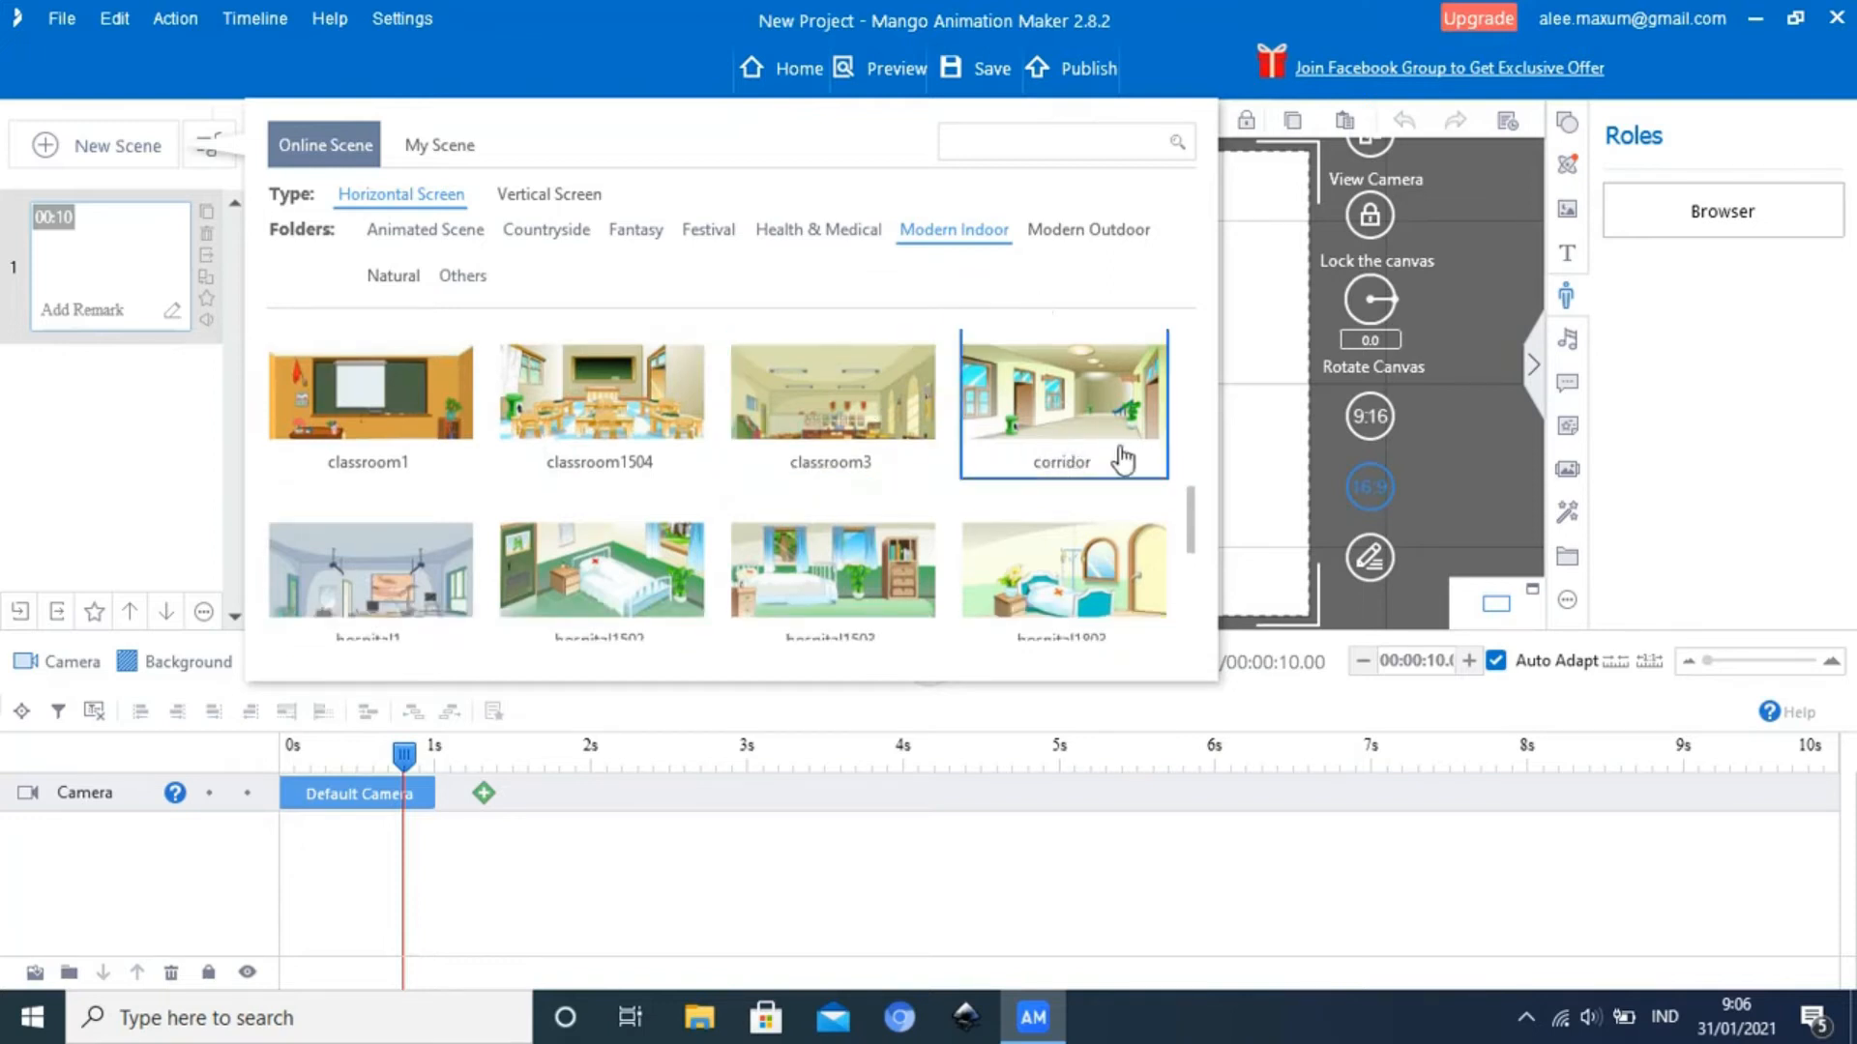
scroll(1120, 460, down, 1)
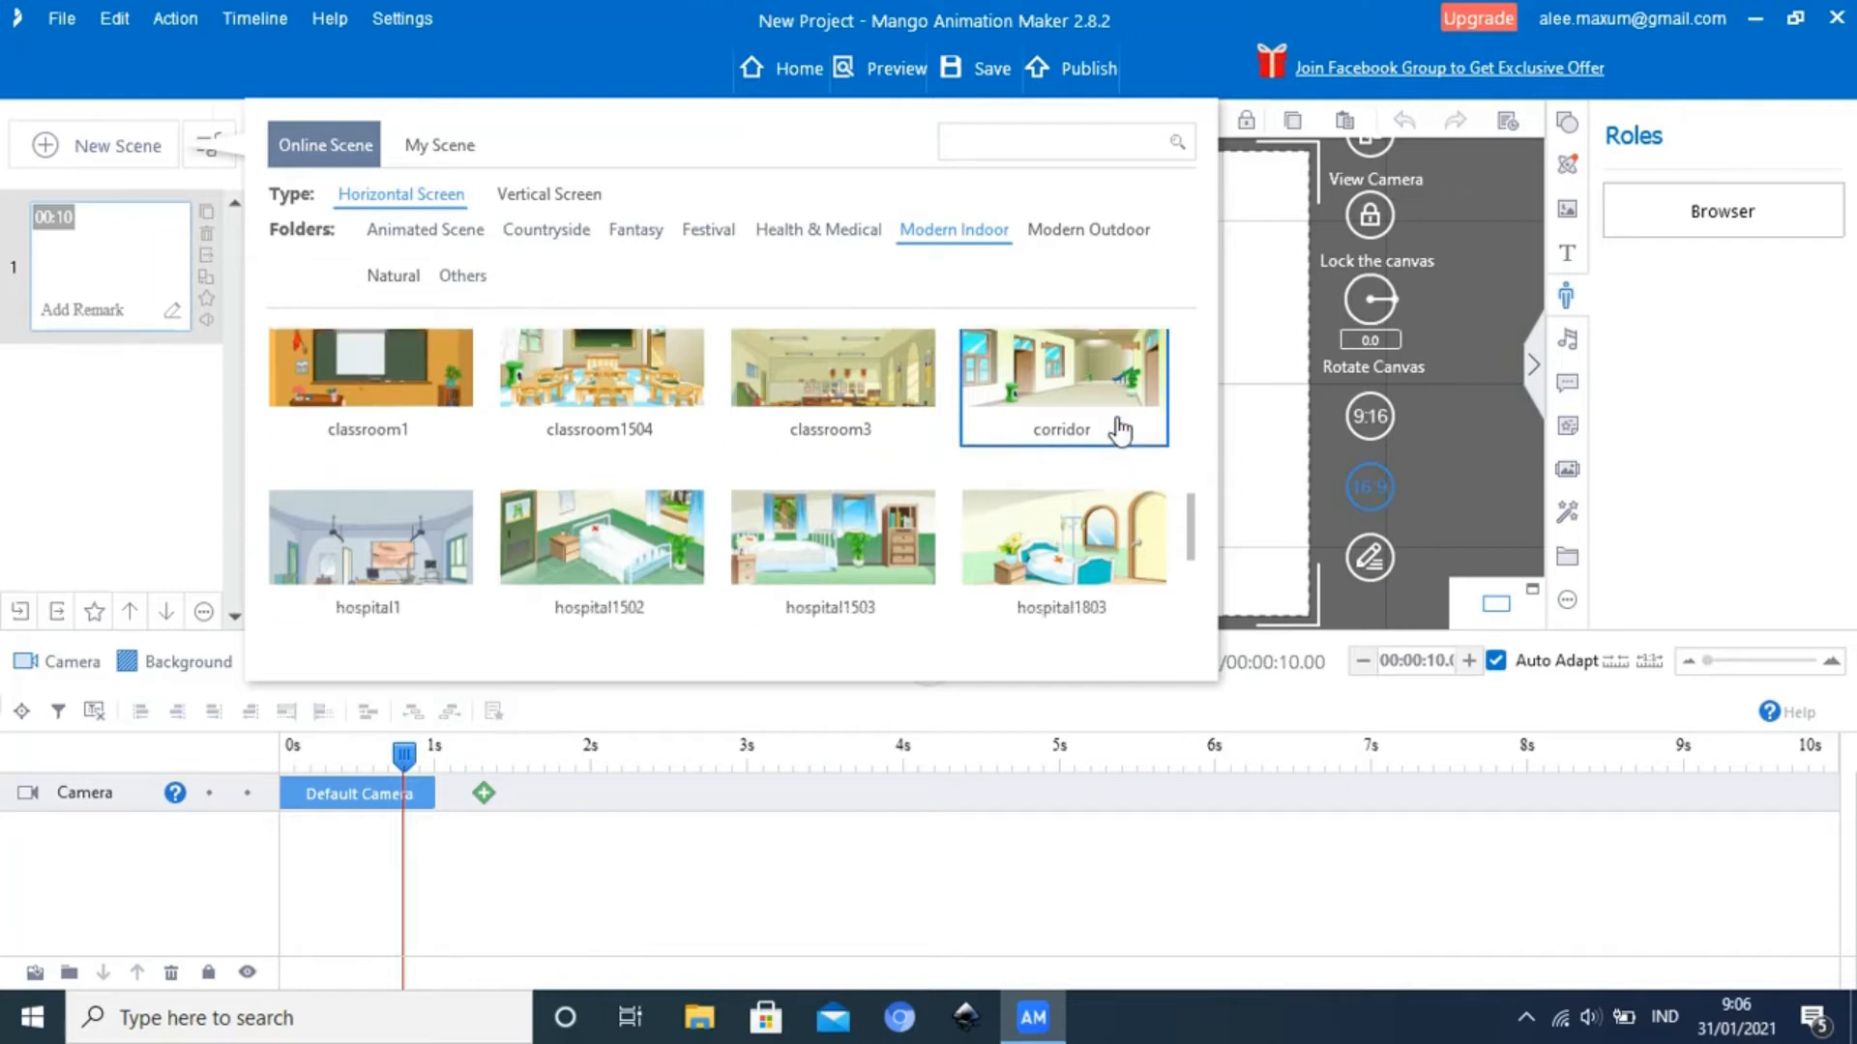
scroll(1120, 431, down, 1)
scroll(1120, 432, down, 6)
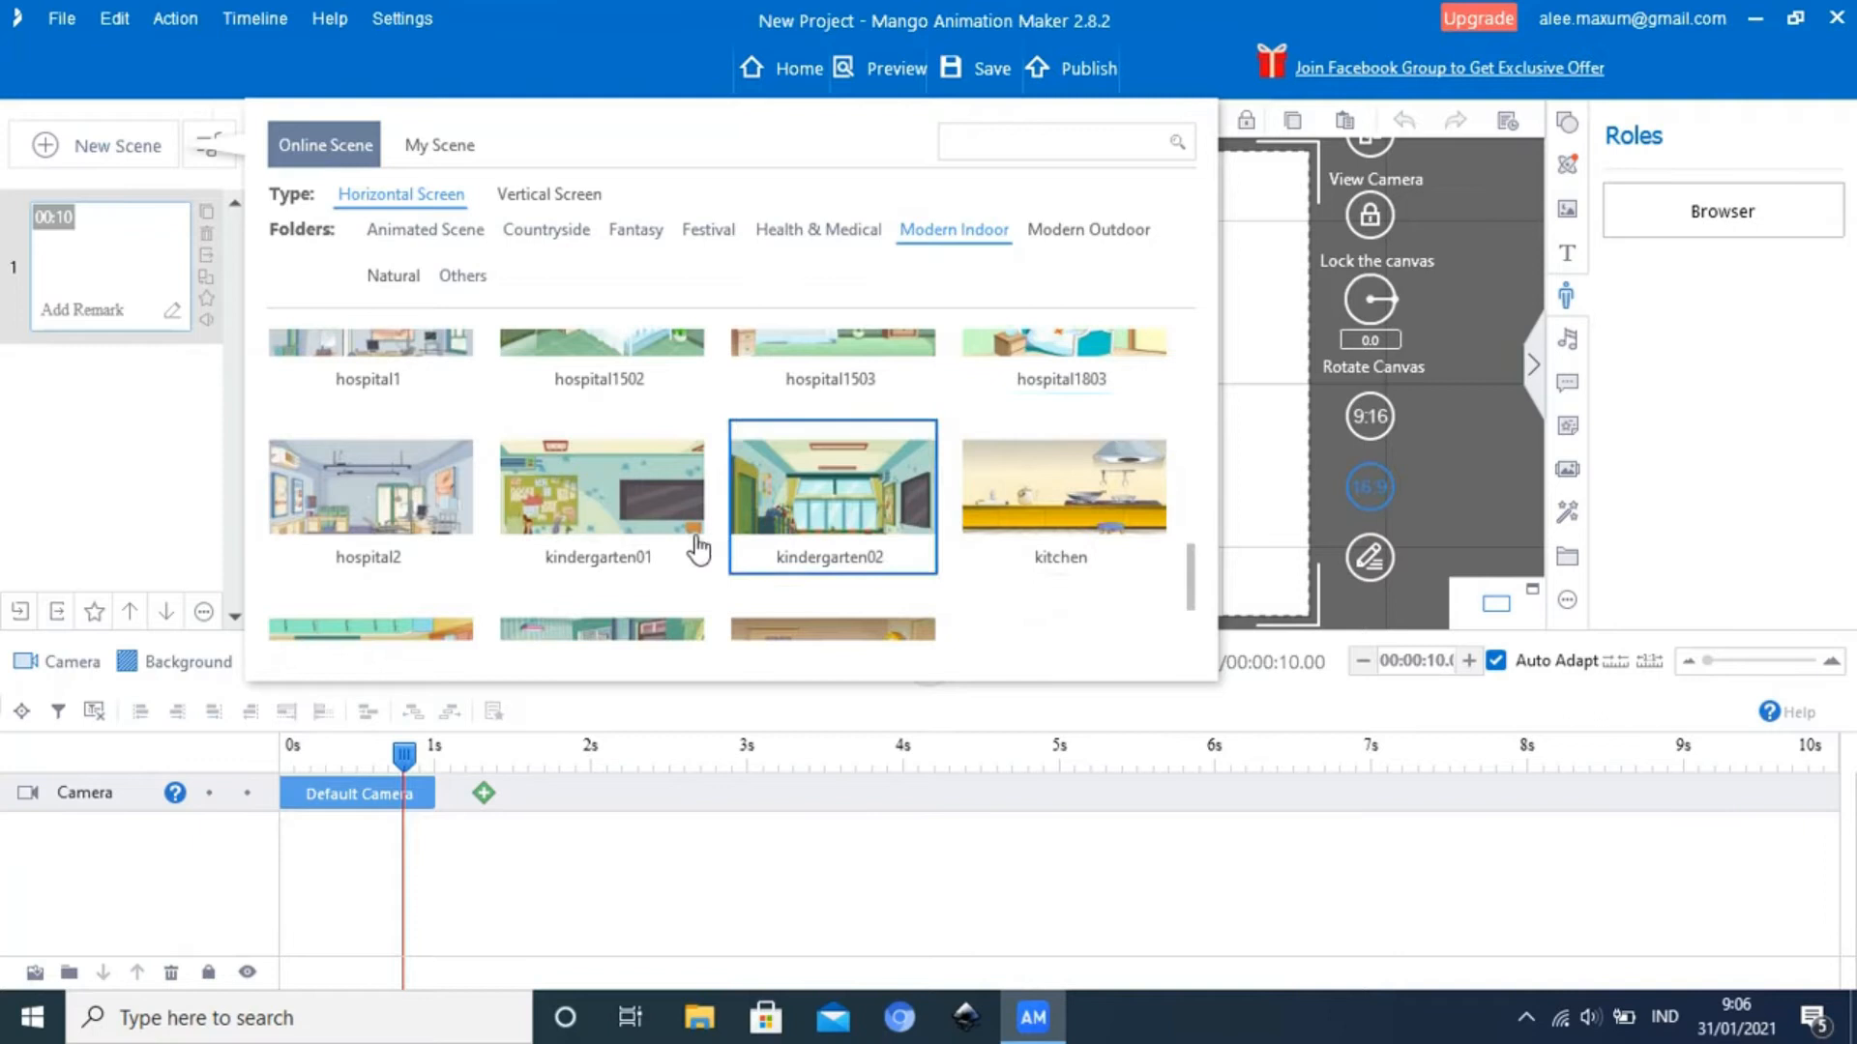
click(627, 556)
scroll(609, 564, down, 3)
Add the classroom1 scene from the Modern Indoor folder to the project
scroll(610, 565, up, 10)
scroll(610, 565, up, 4)
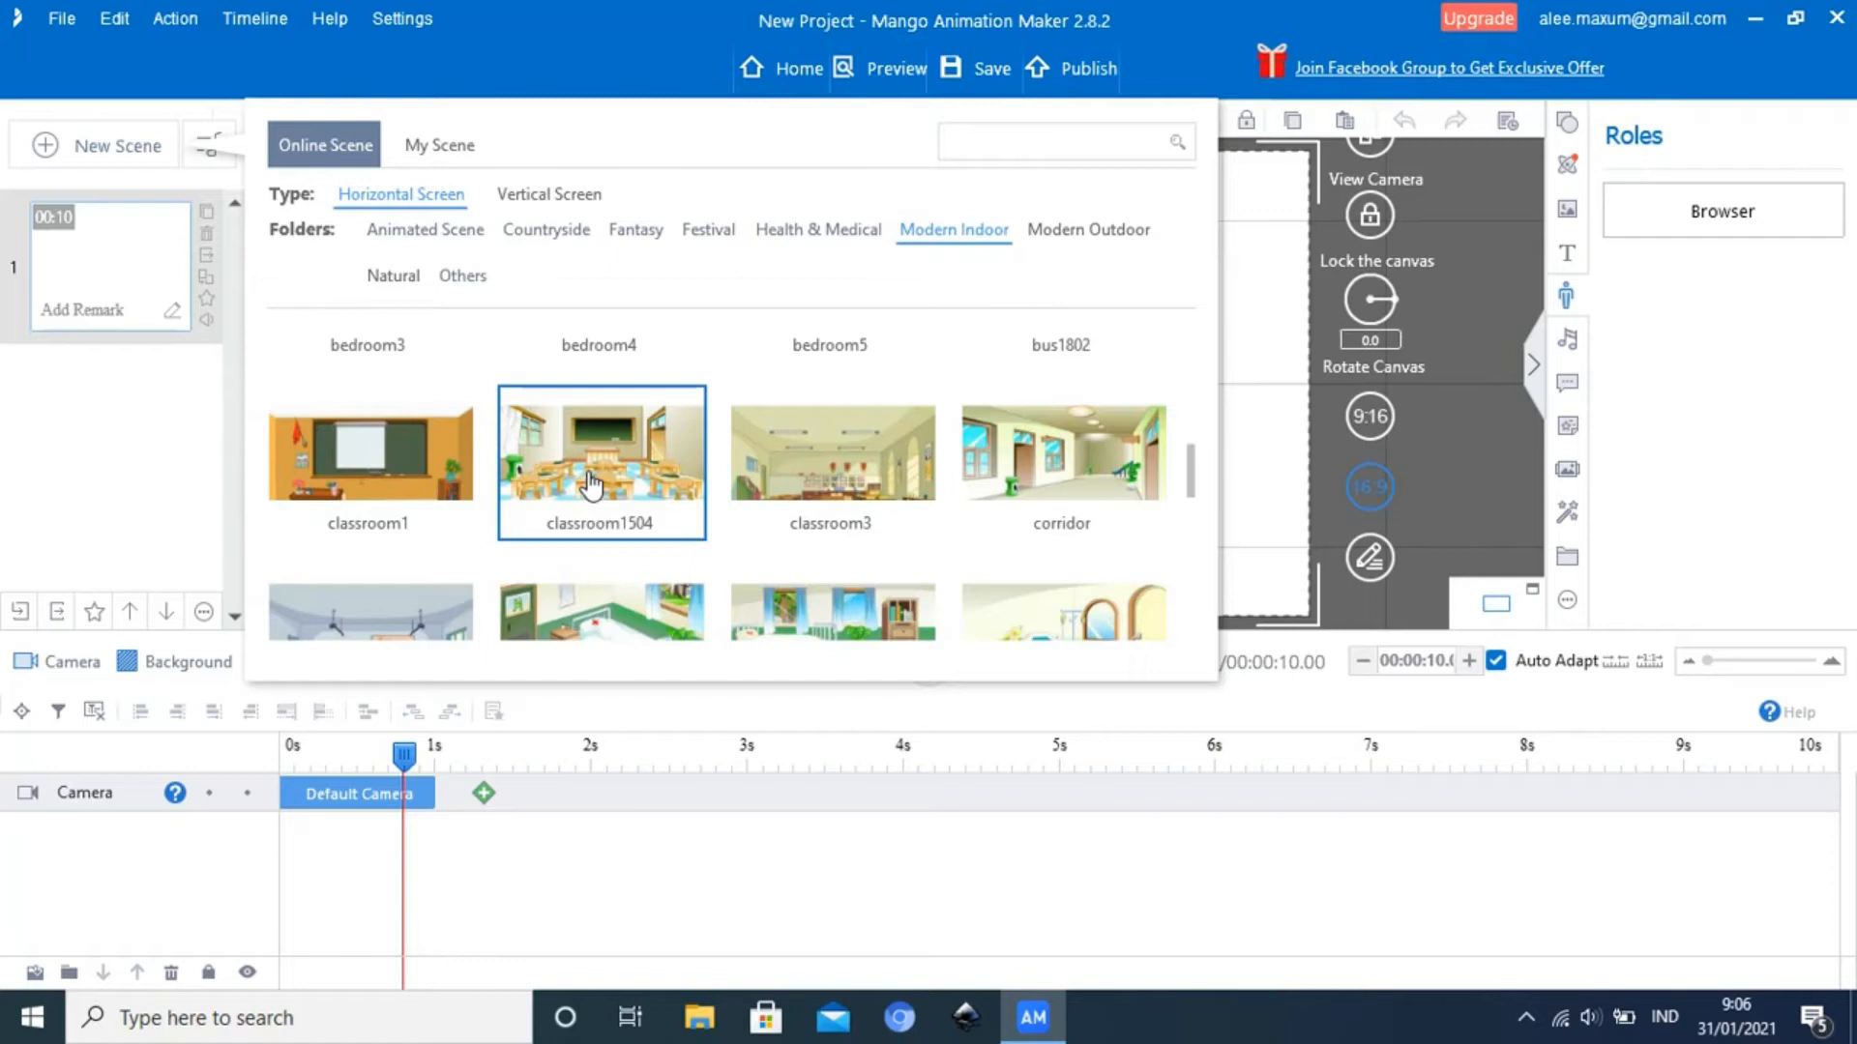
click(368, 508)
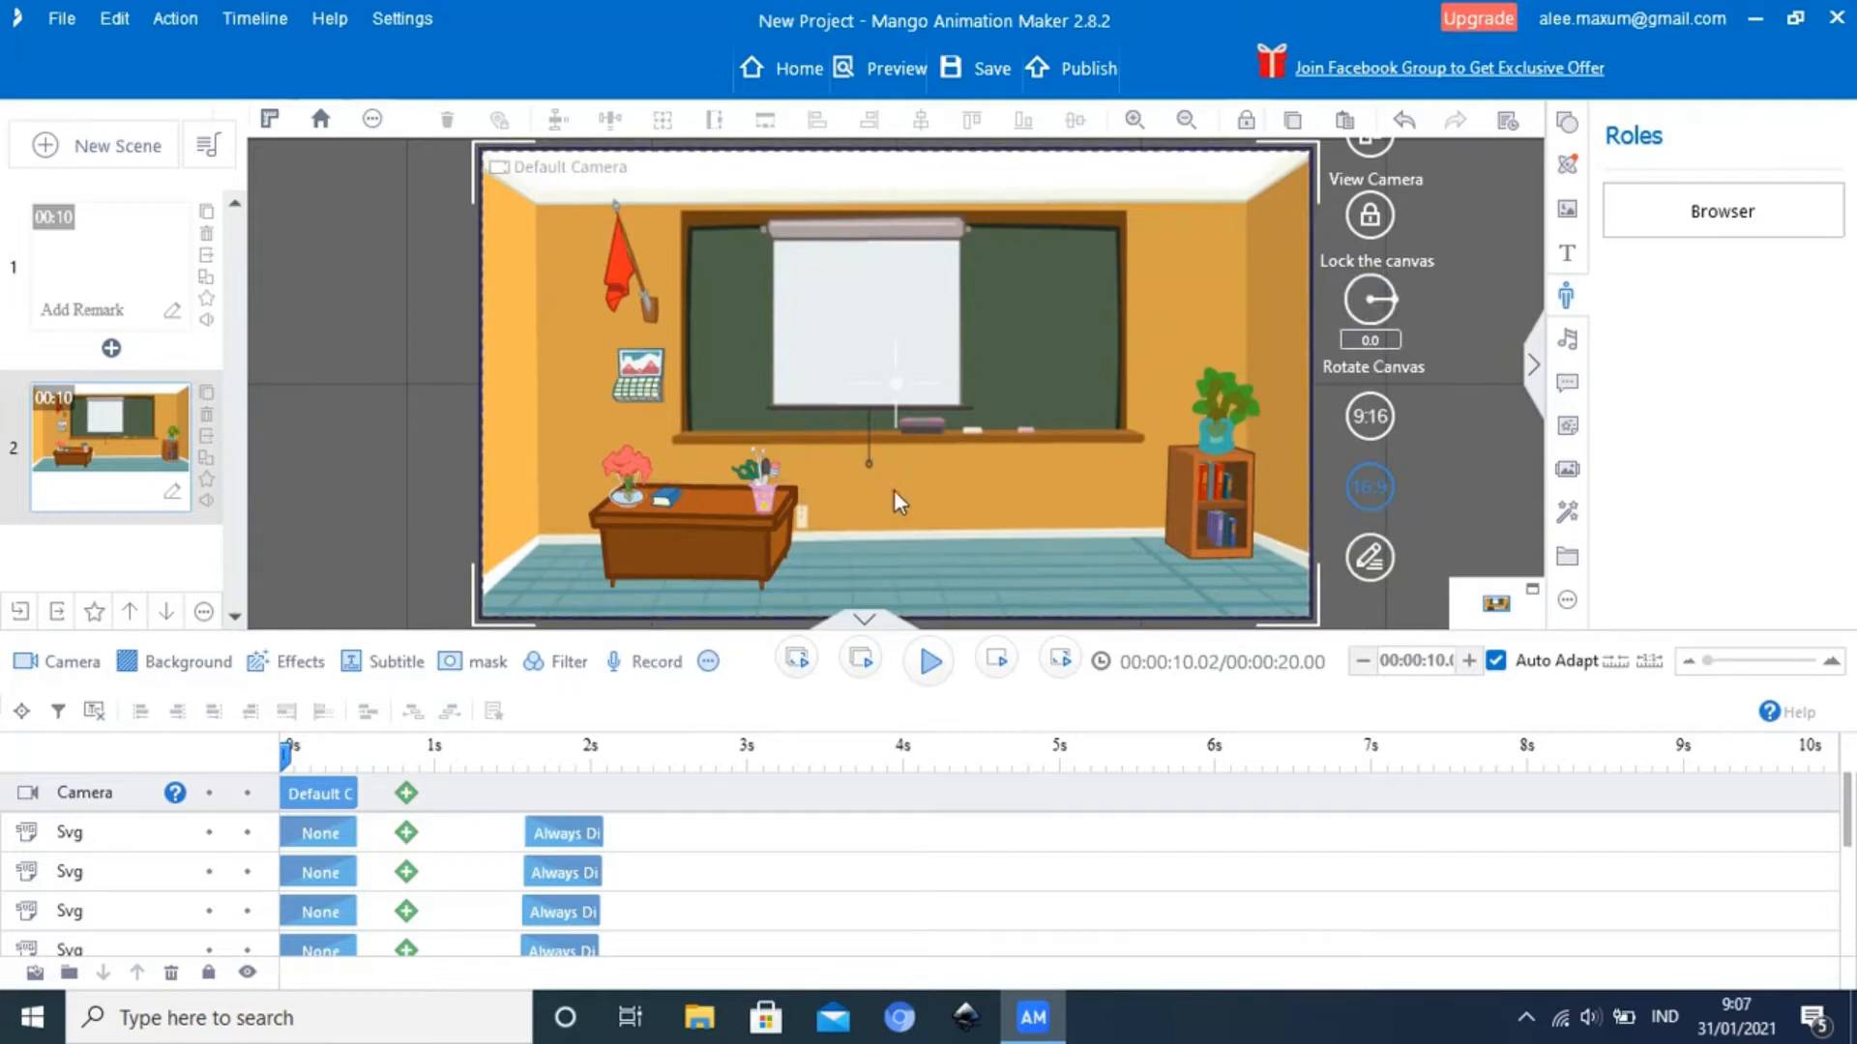
Examine the classroom scene's timeline layers and its separate elements, including the red cloth, wall picture, plant, desk and background image
scroll(635, 866, down, 1)
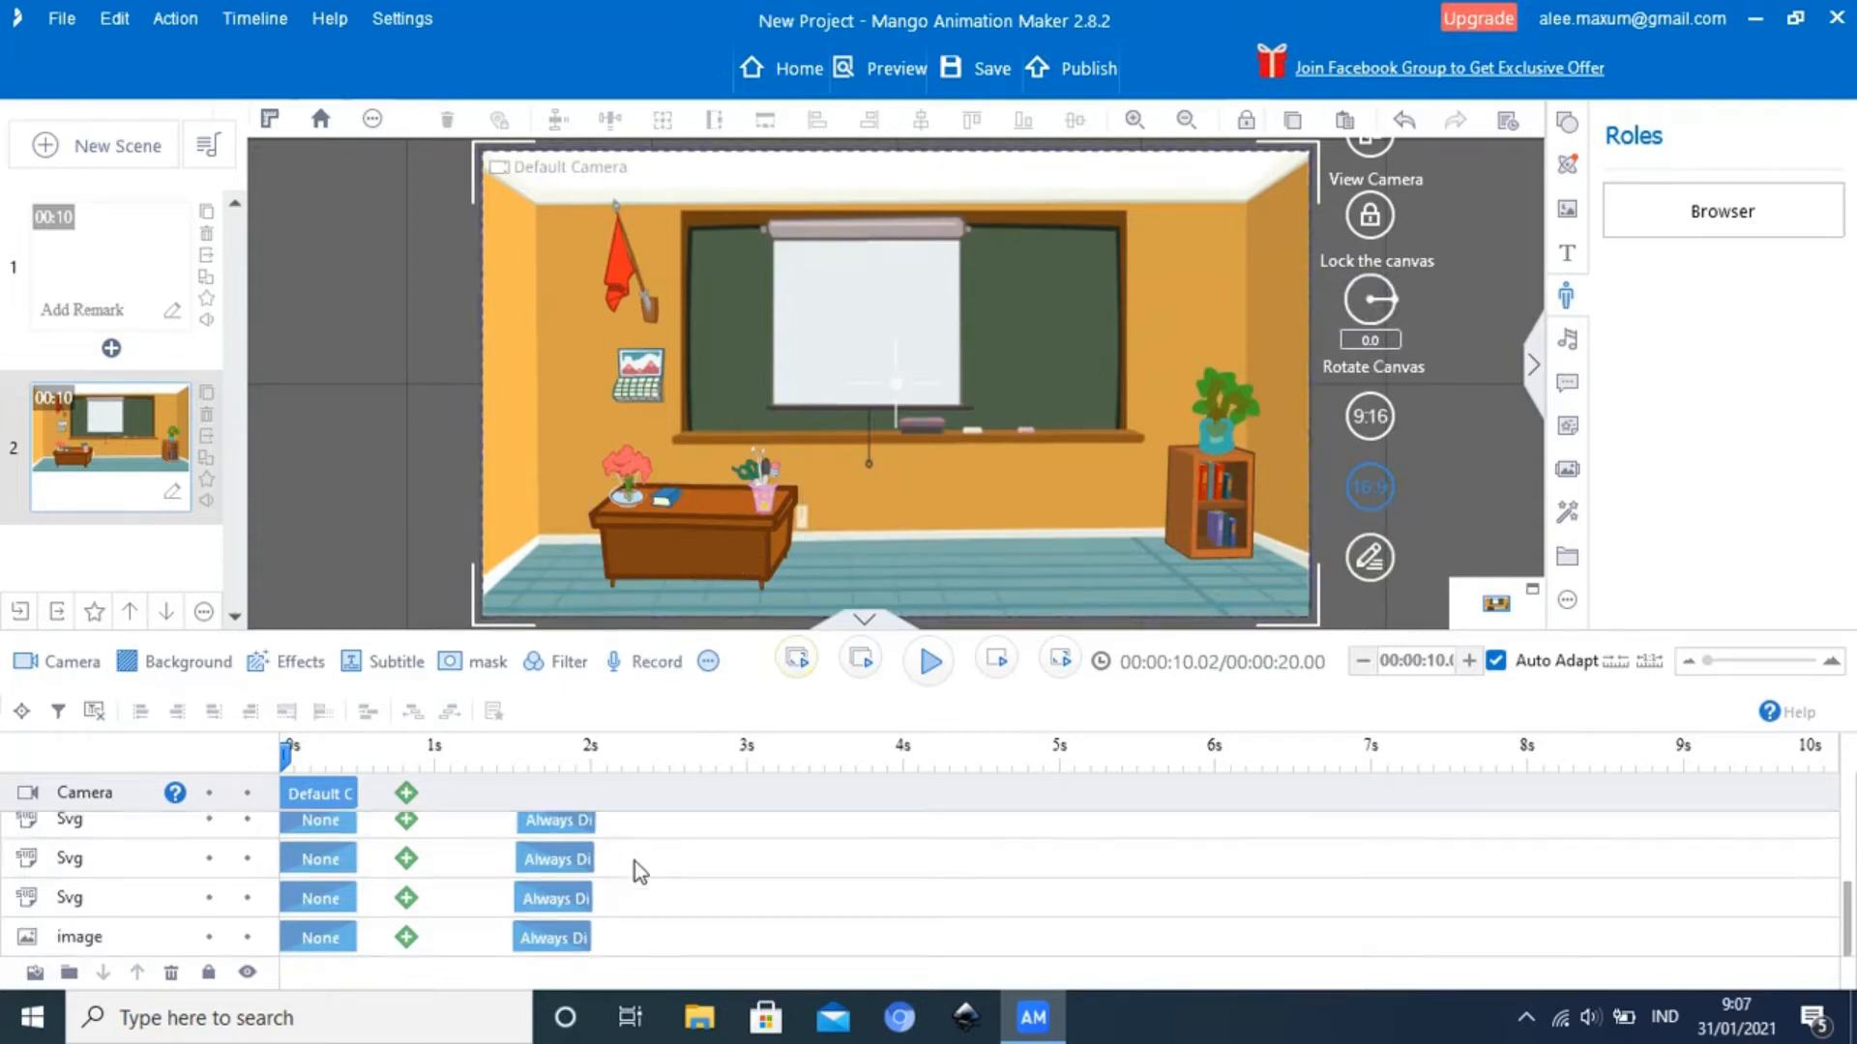
scroll(634, 861, up, 1)
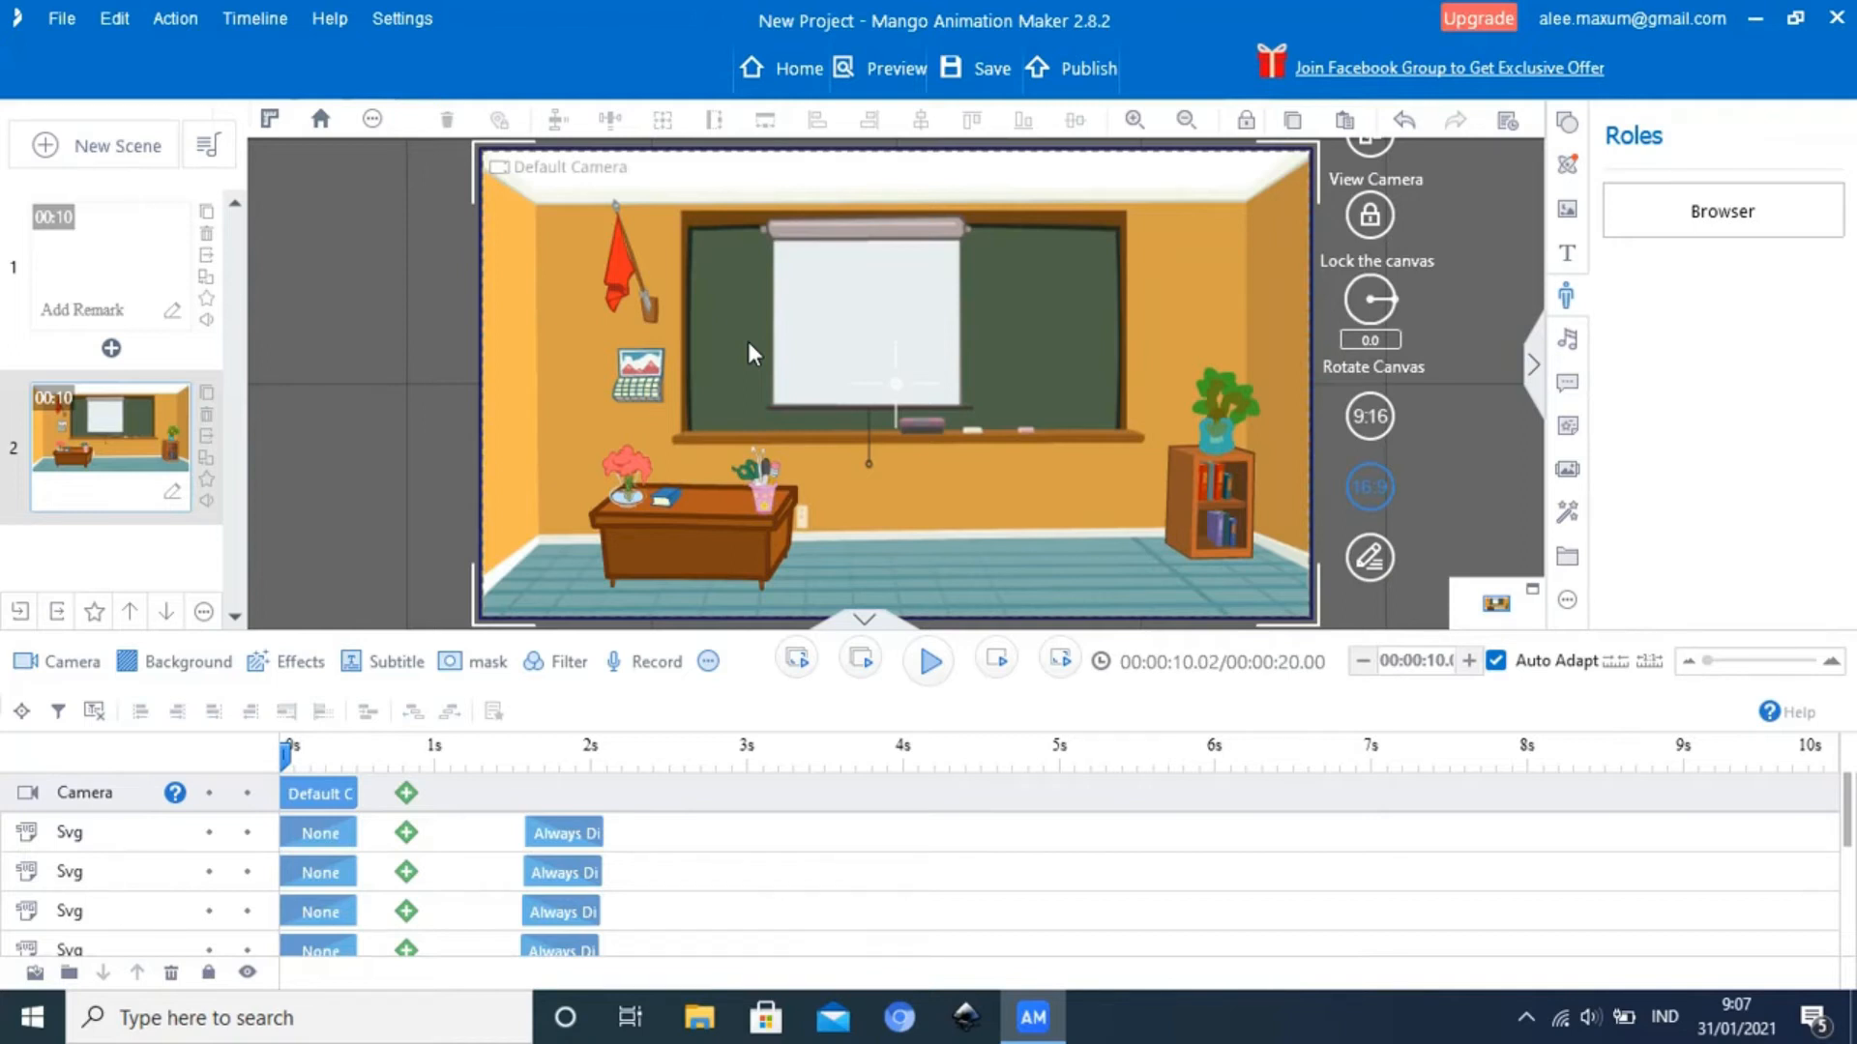
click(623, 270)
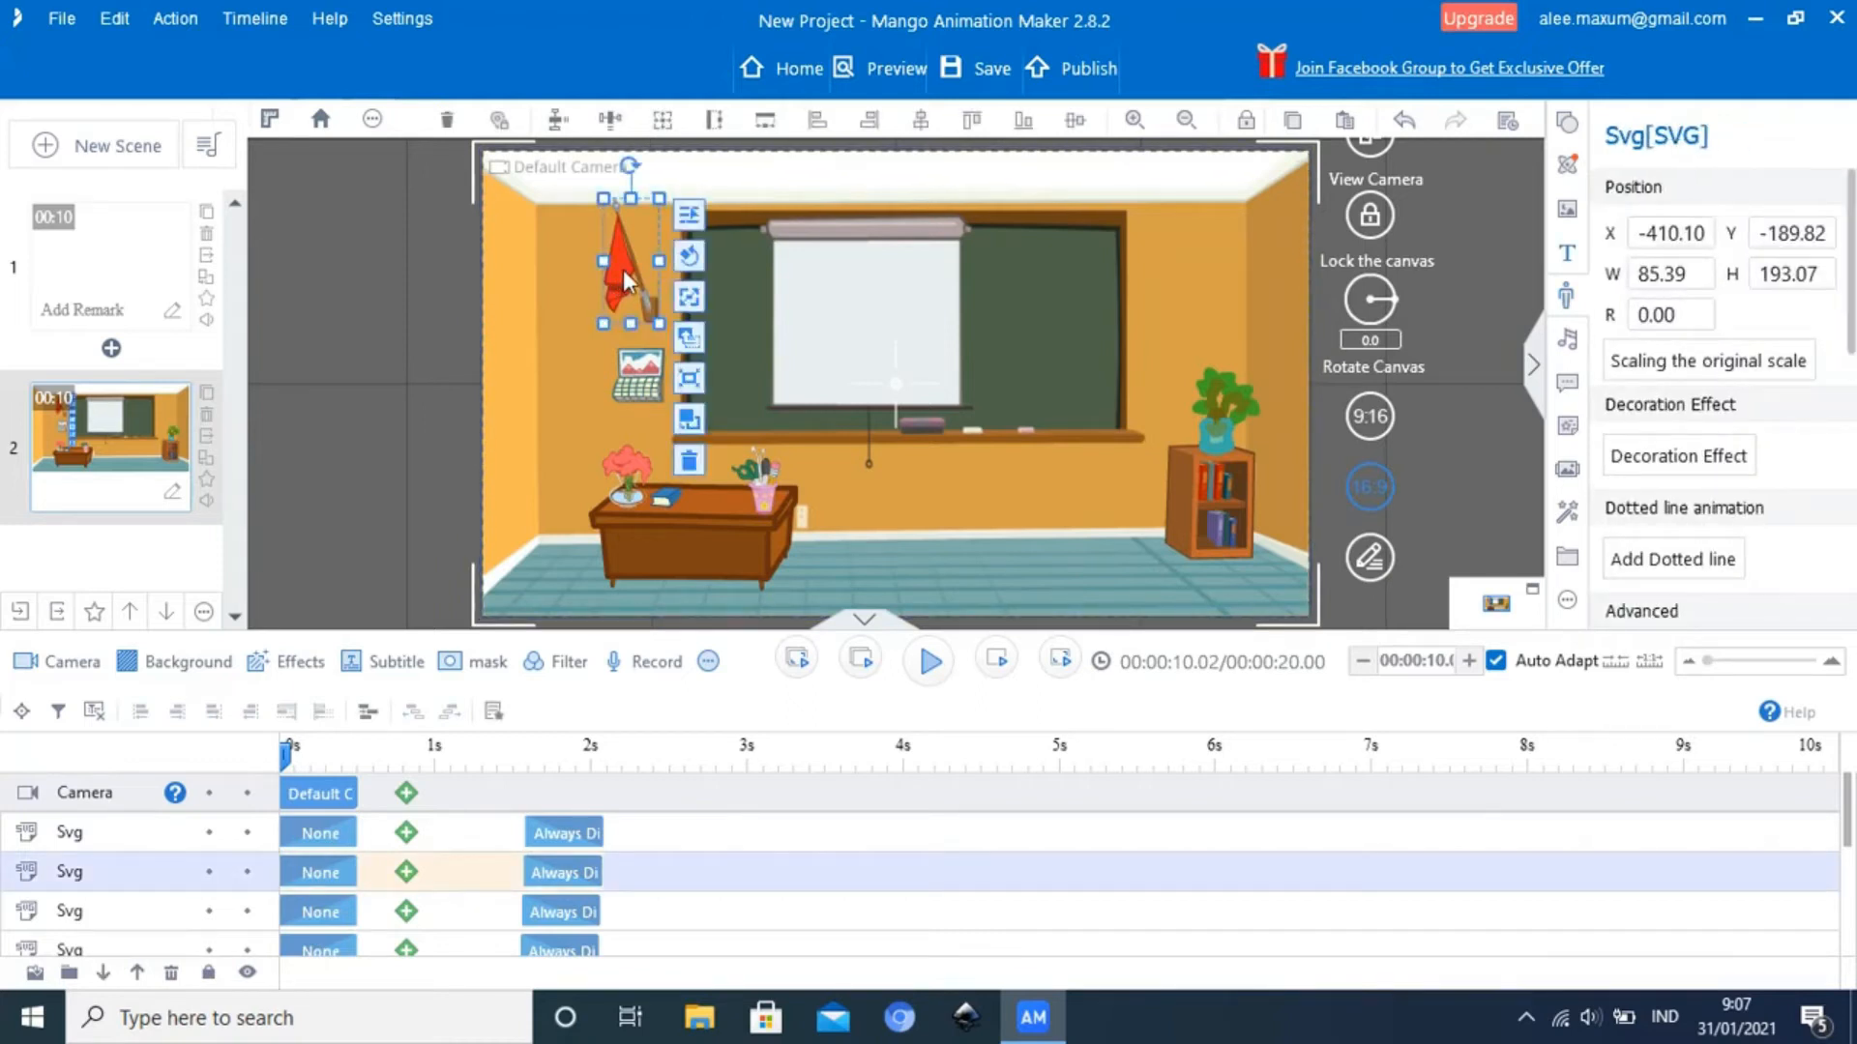
click(643, 367)
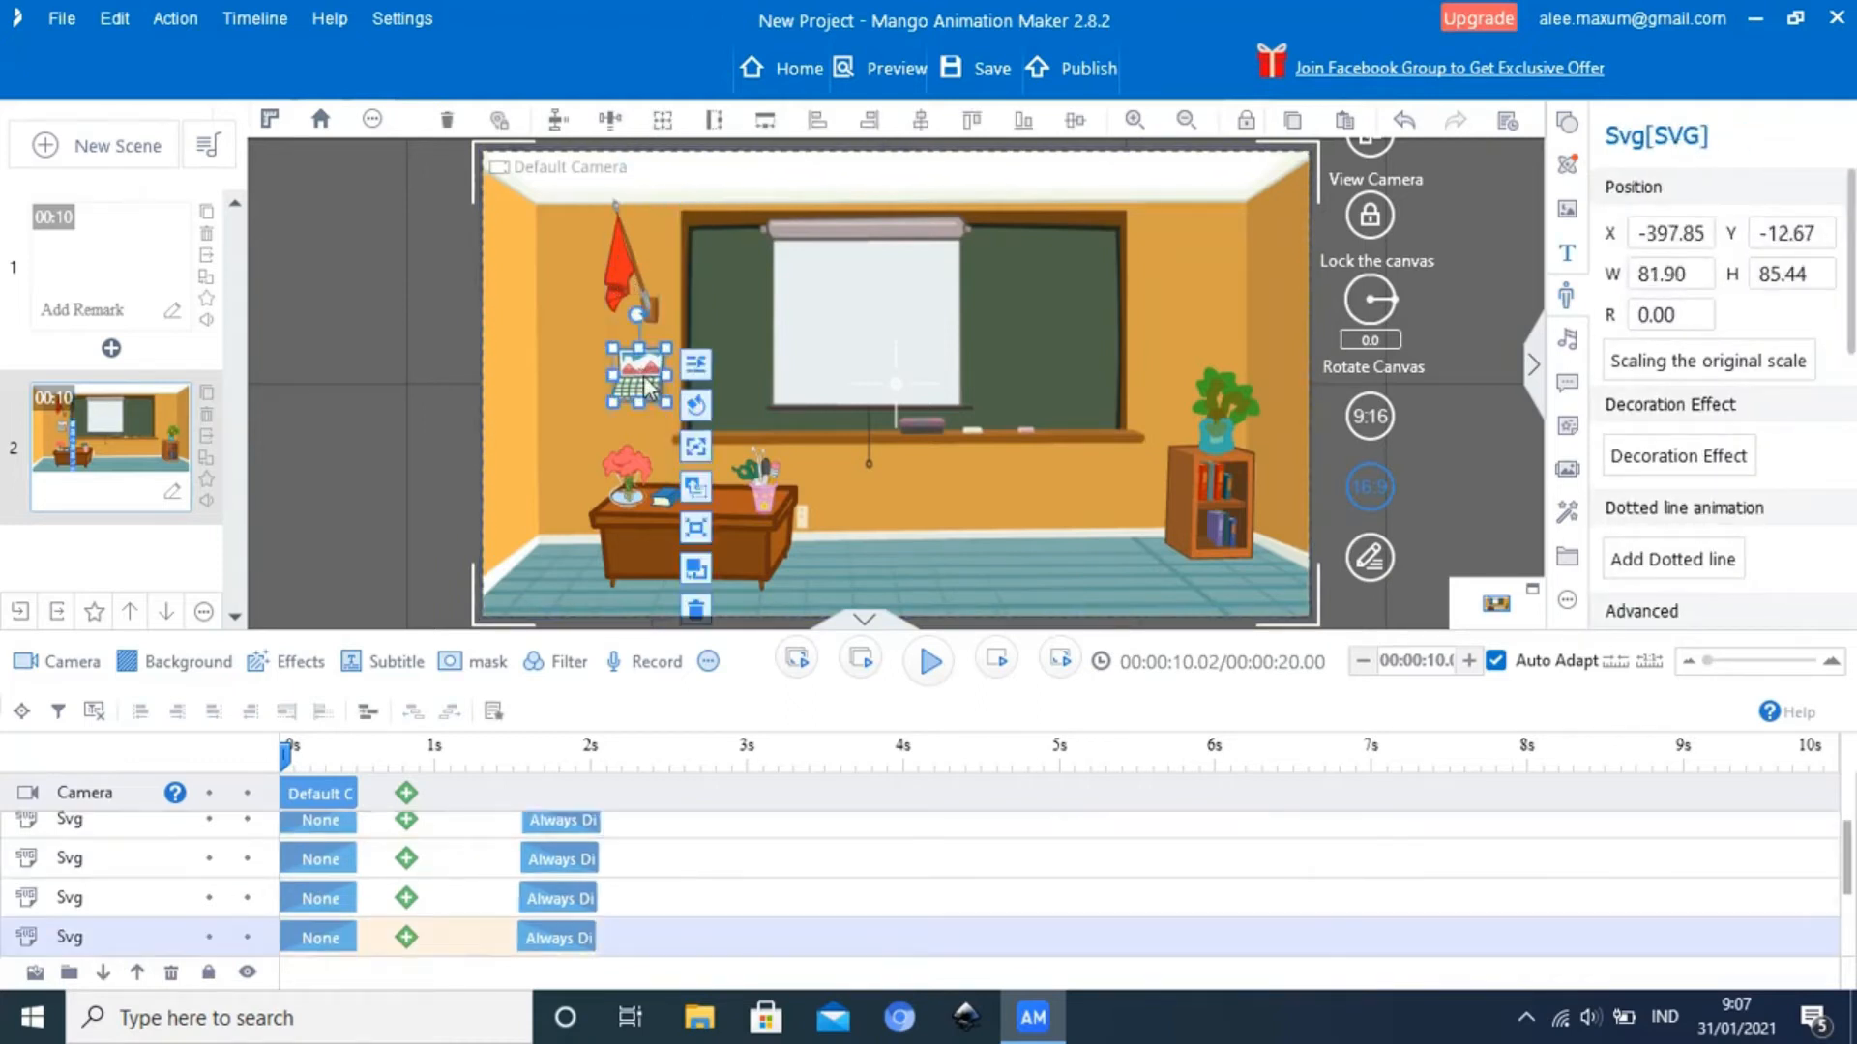
click(1237, 455)
click(1233, 414)
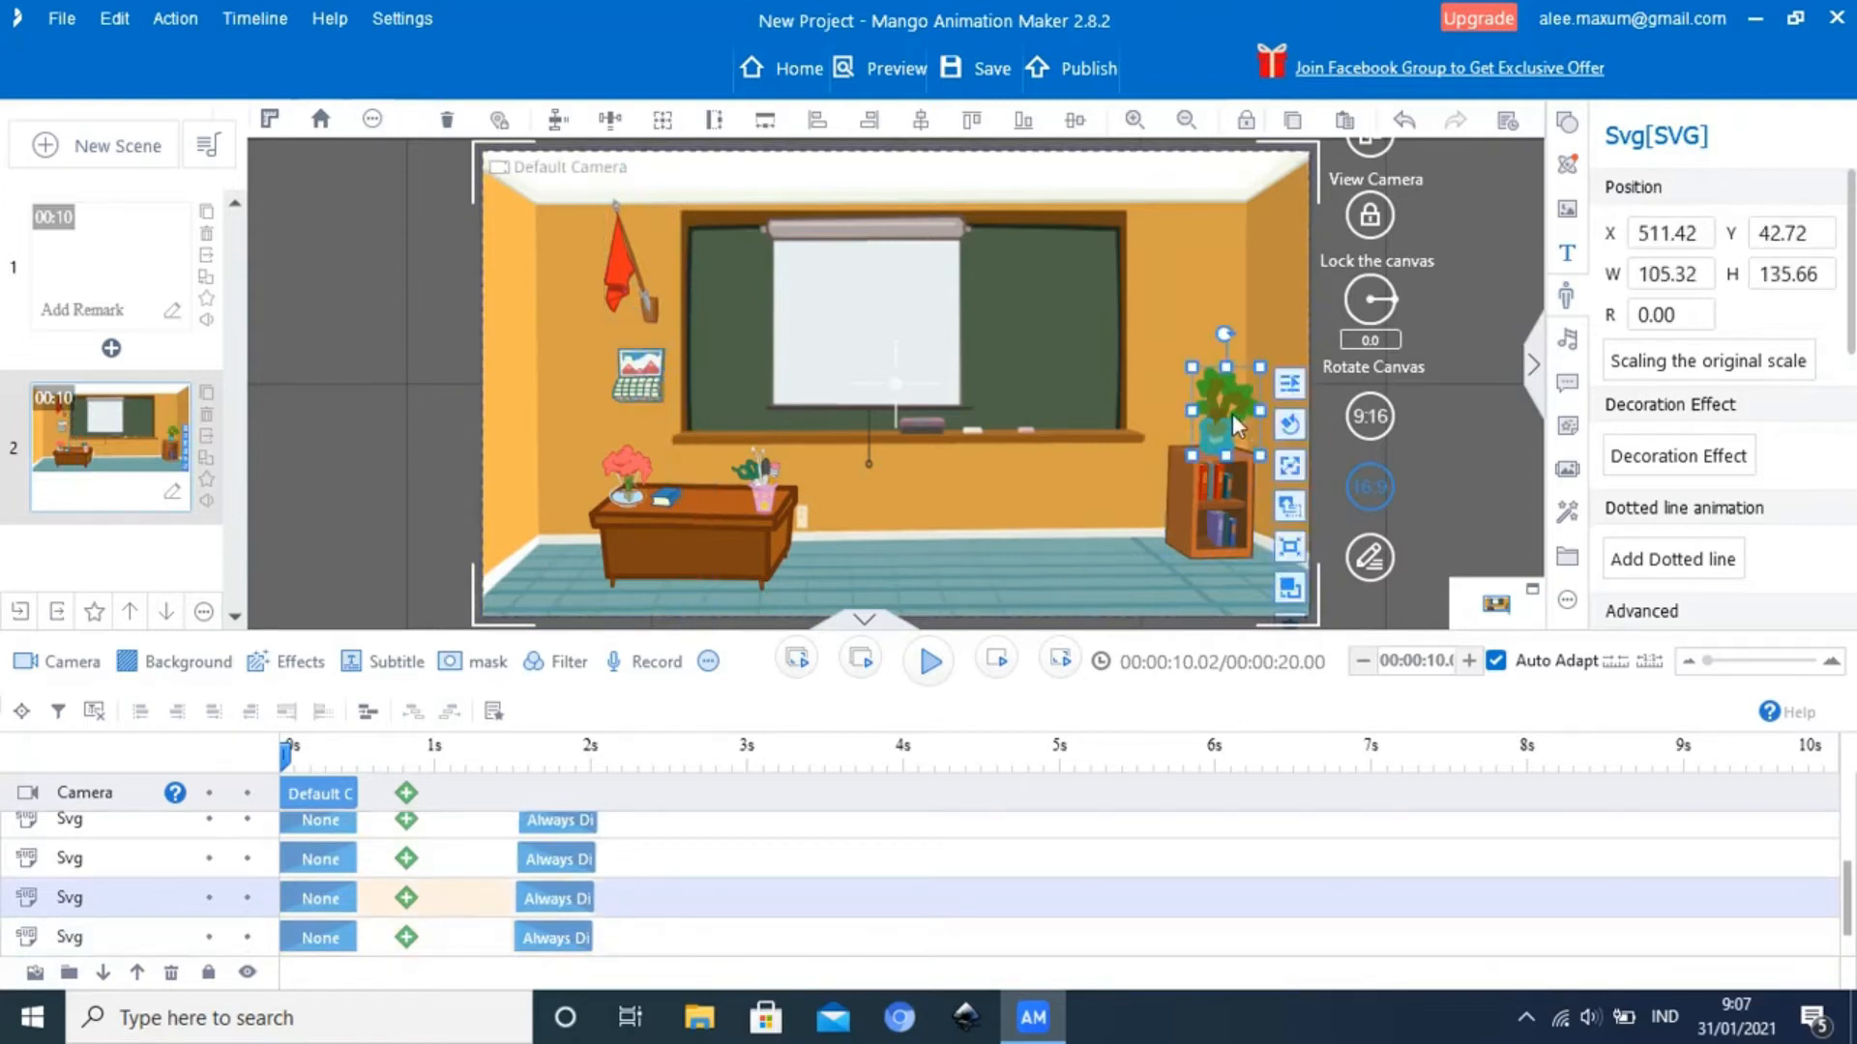
click(702, 522)
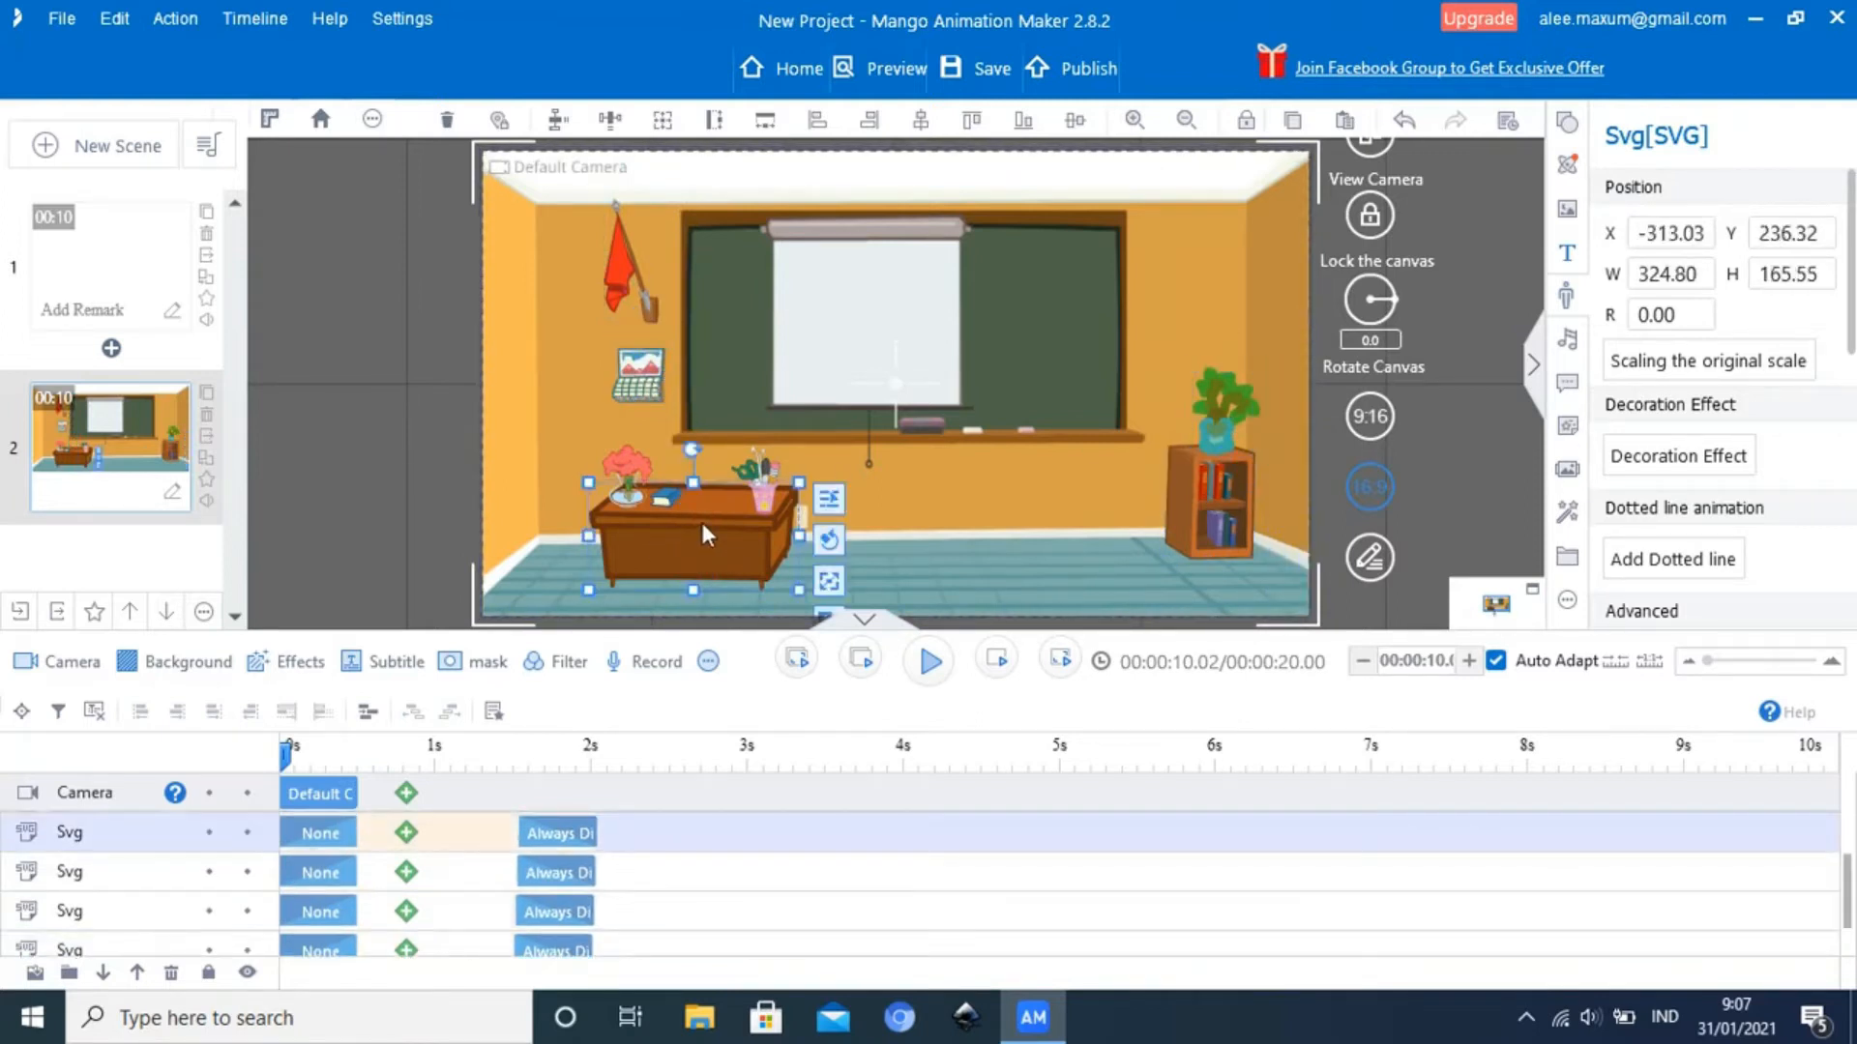
click(1028, 513)
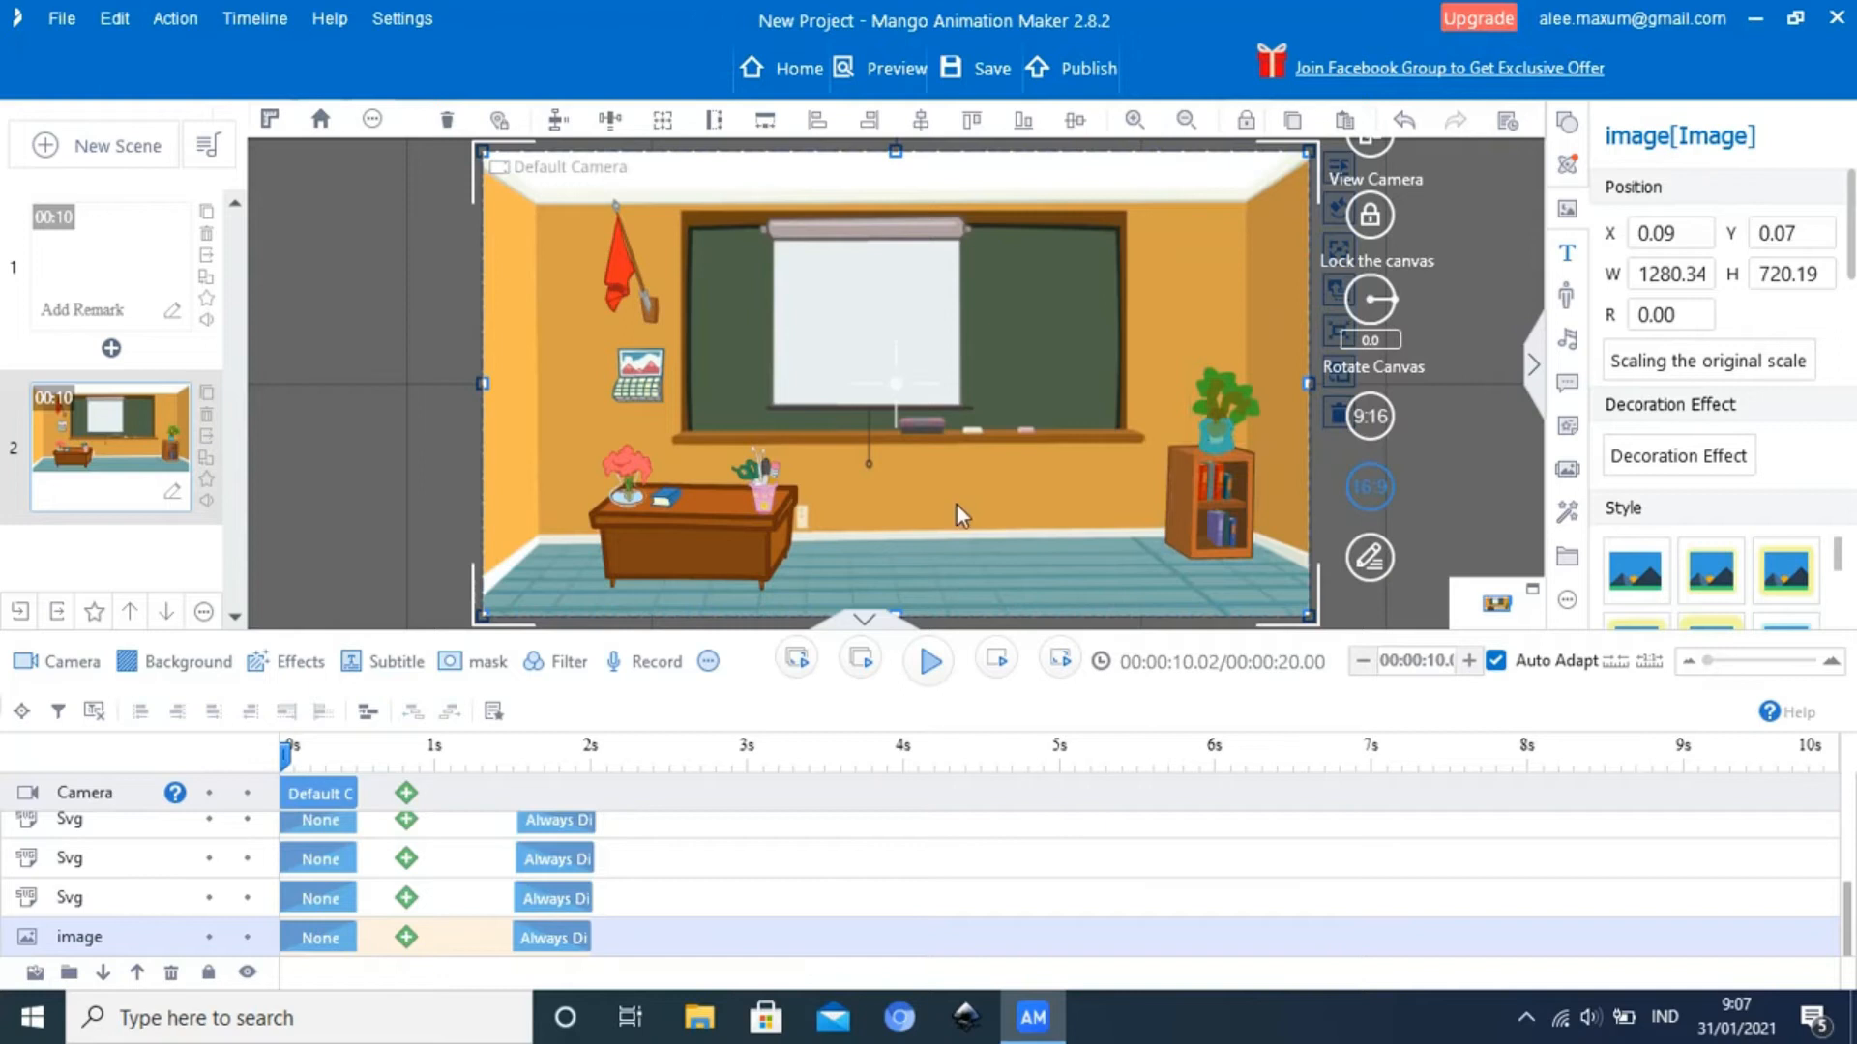
Shift the bookcase under the plant slightly toward the right wall, to about X 494, Y 187
click(1217, 491)
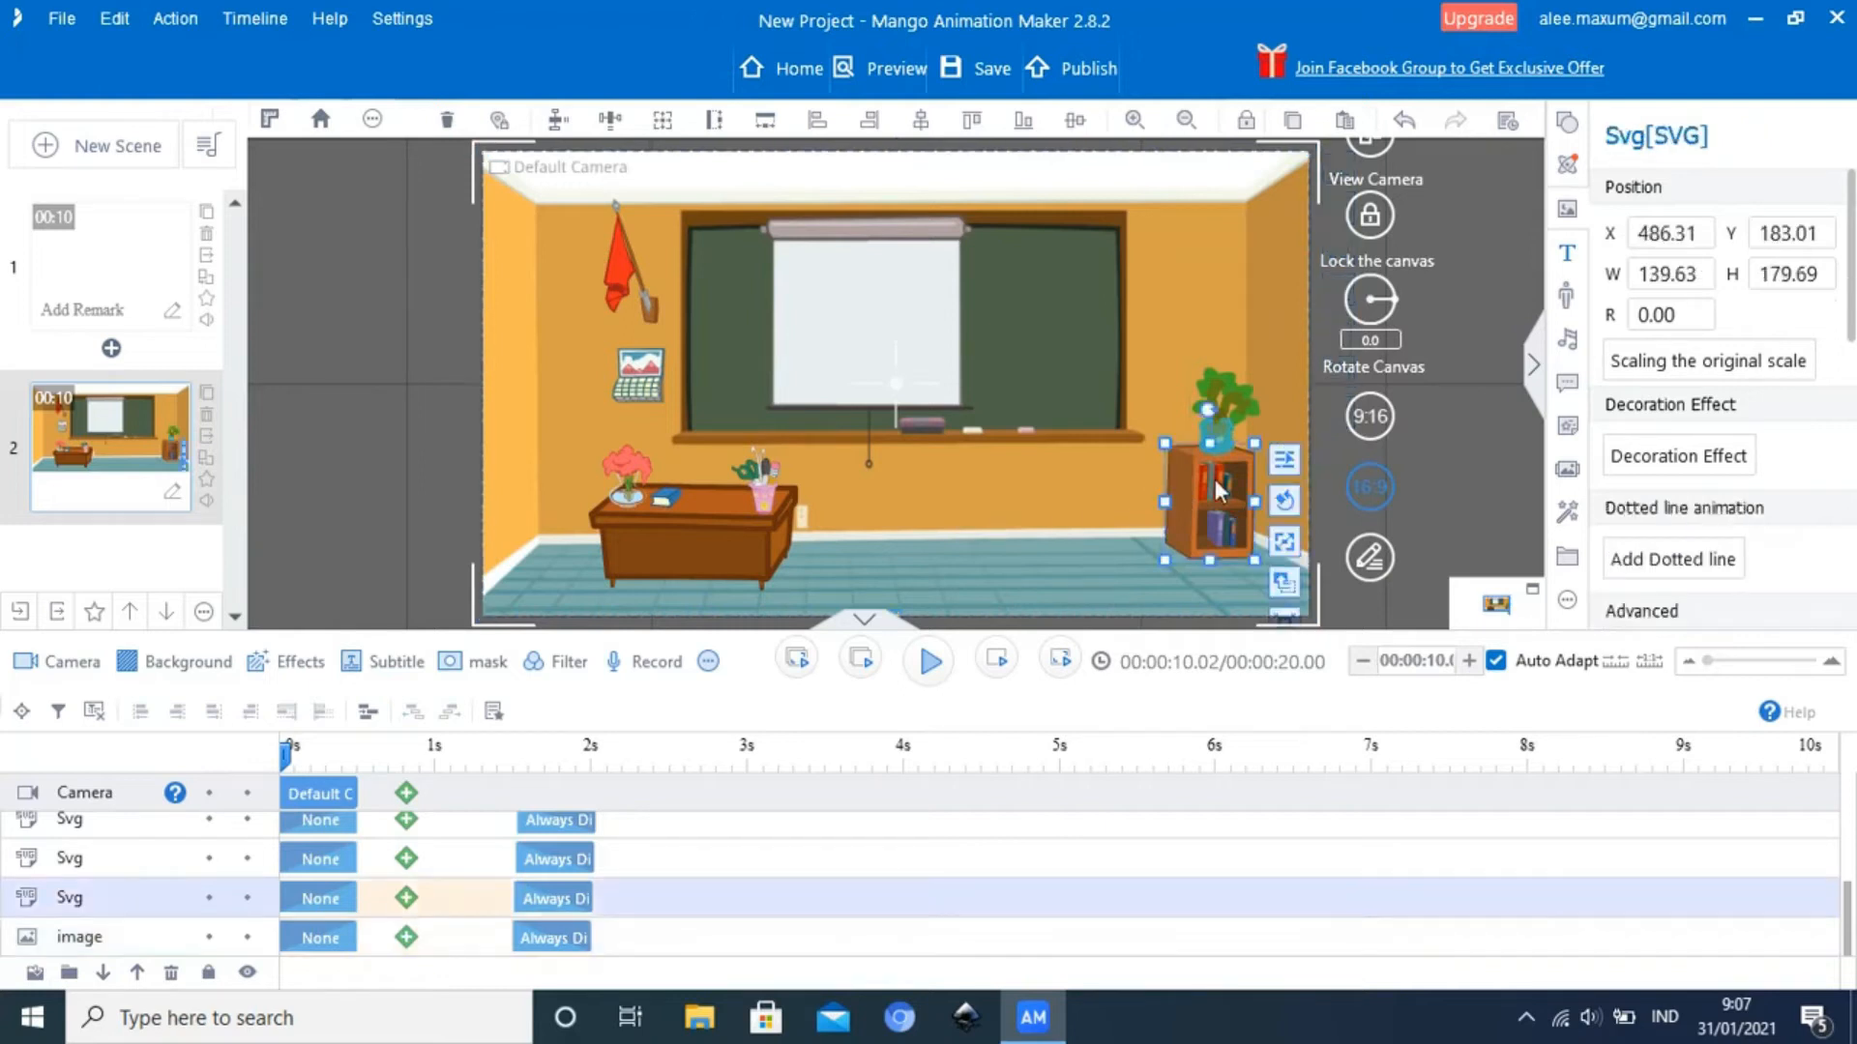
mouse_move(1217, 494)
mouse_down()
mouse_move(1243, 536)
mouse_move(1210, 478)
mouse_up()
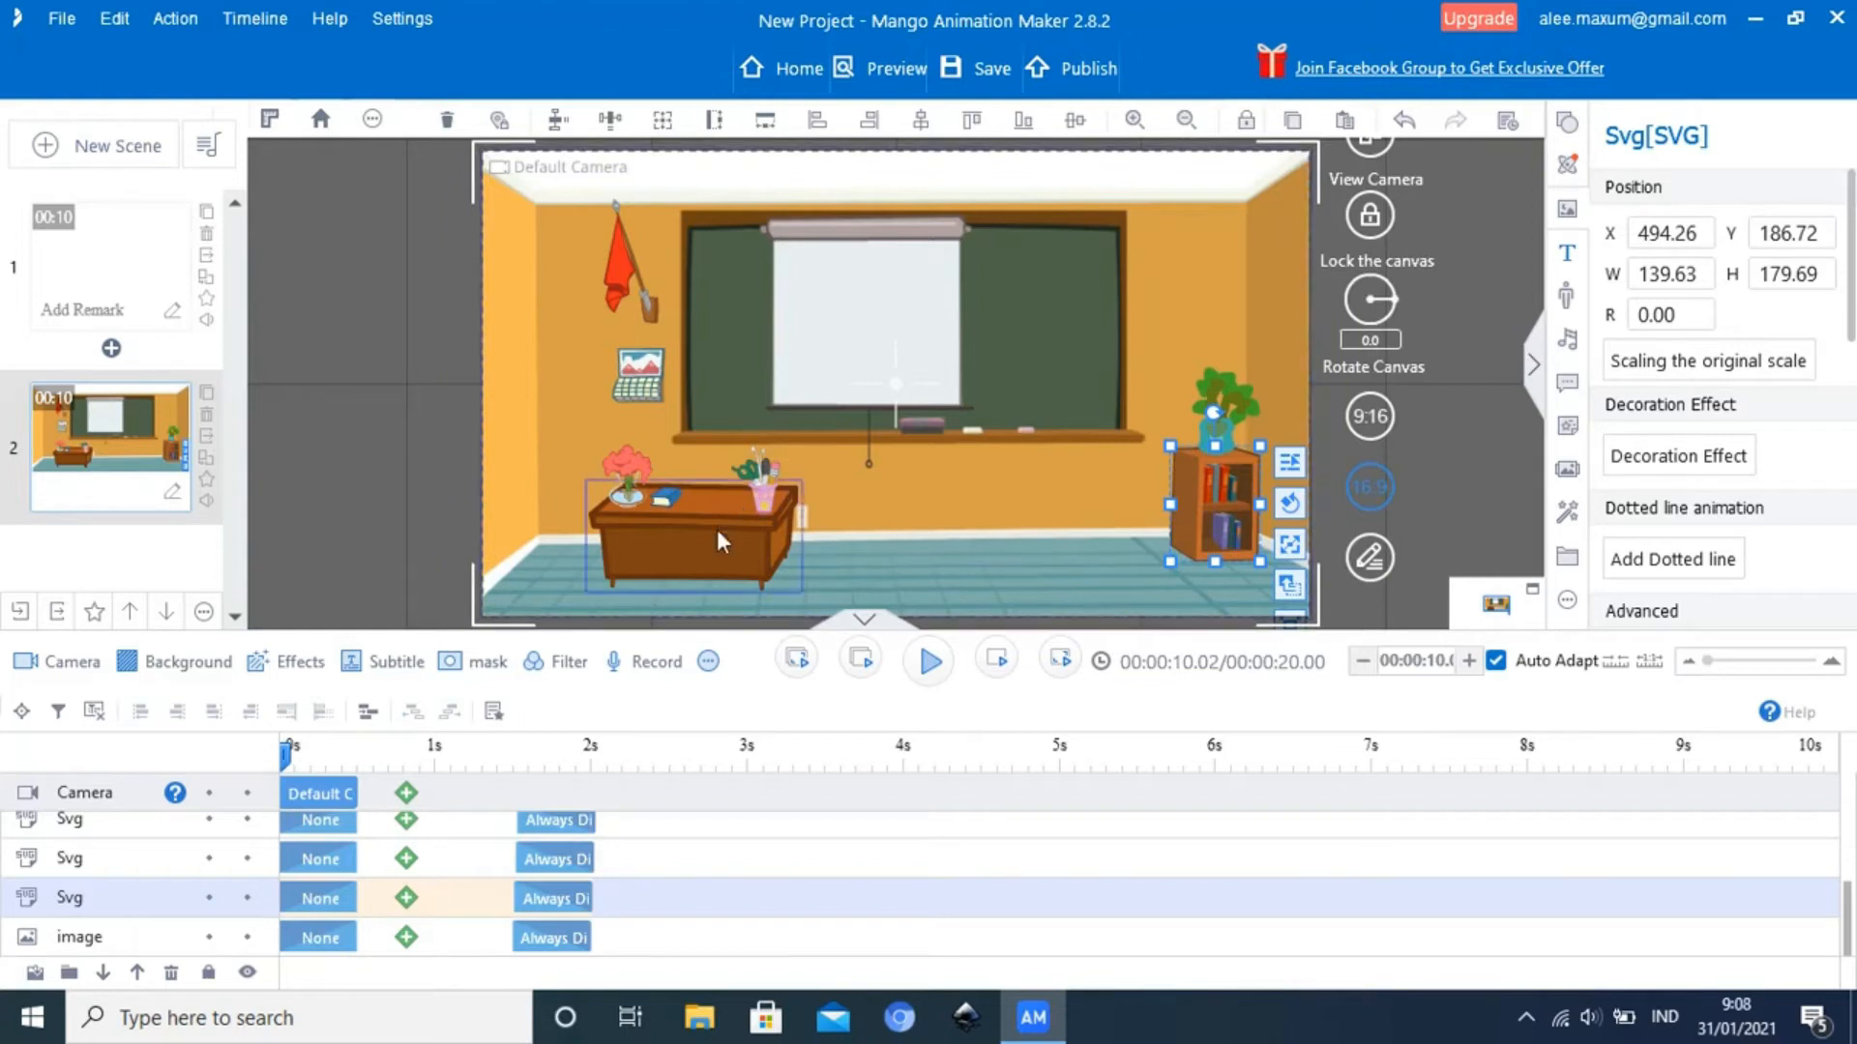
click(975, 493)
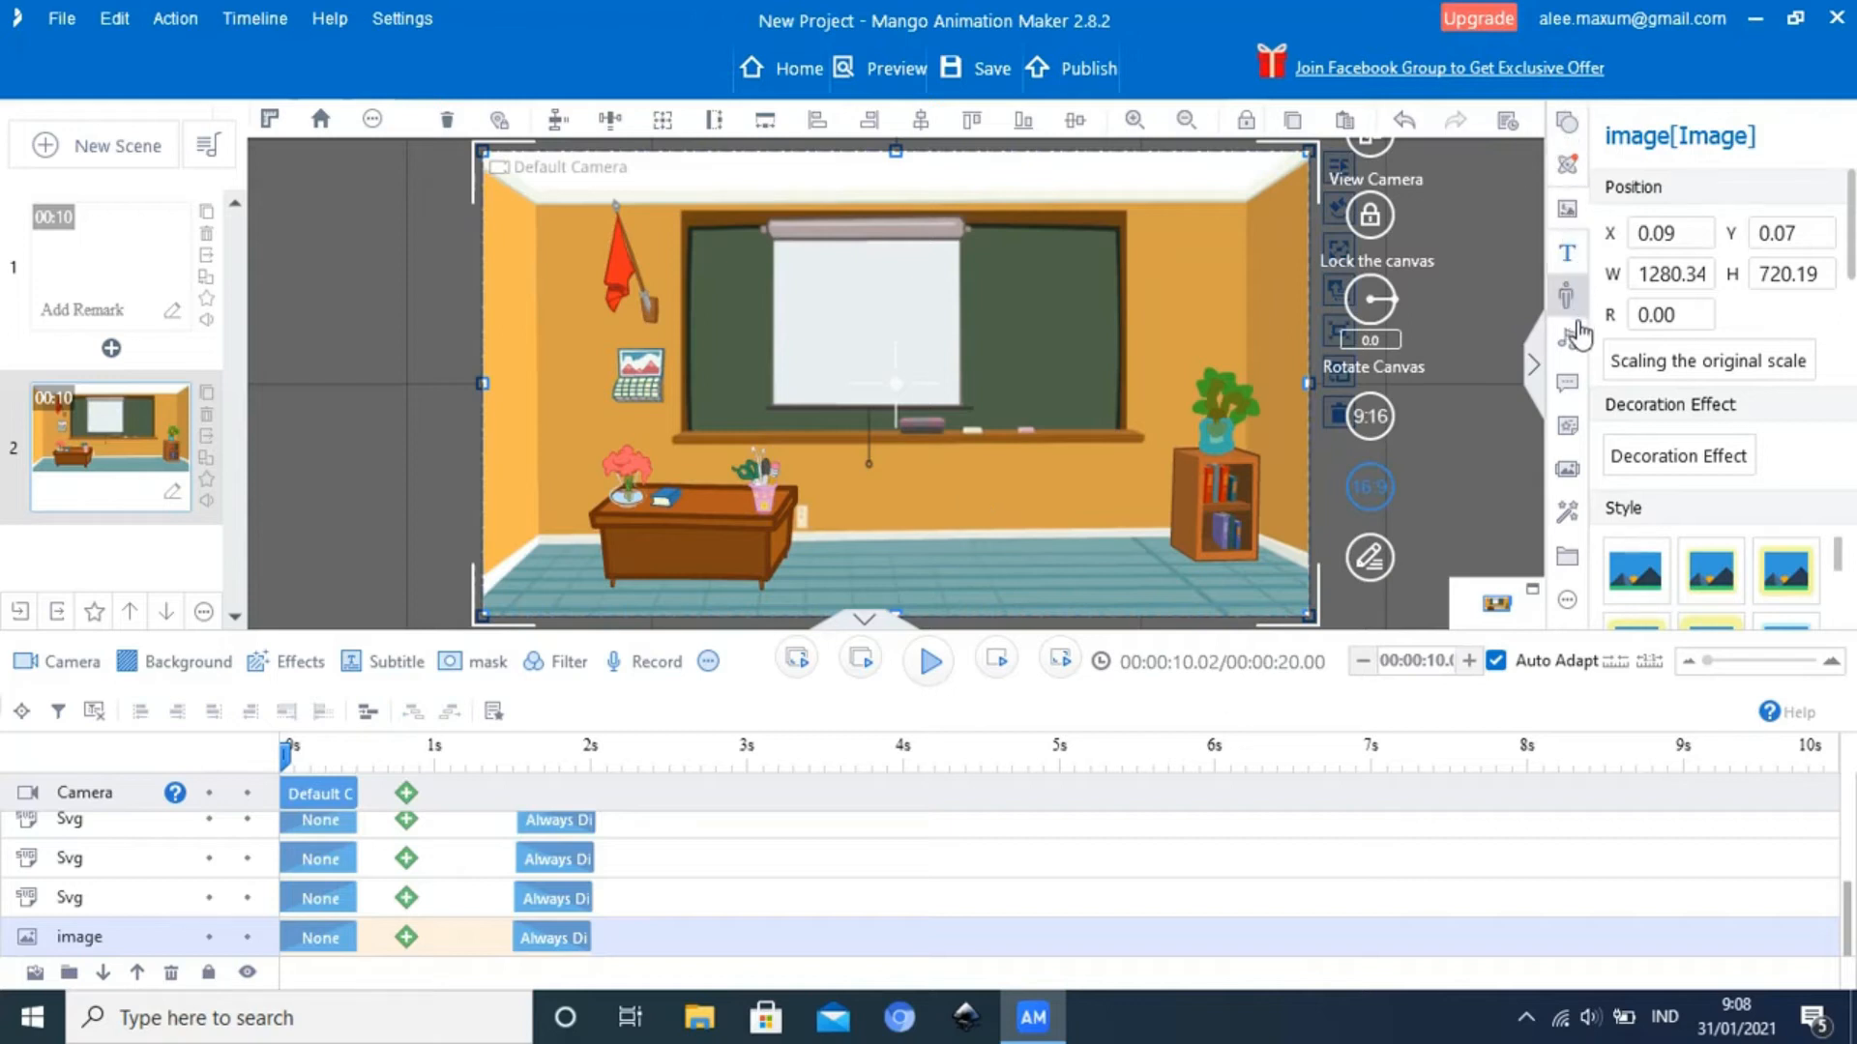
Add the Male Teacher role with the Walk Slowly action and place him beside the bookcase at about X 337, Y 150
click(1567, 295)
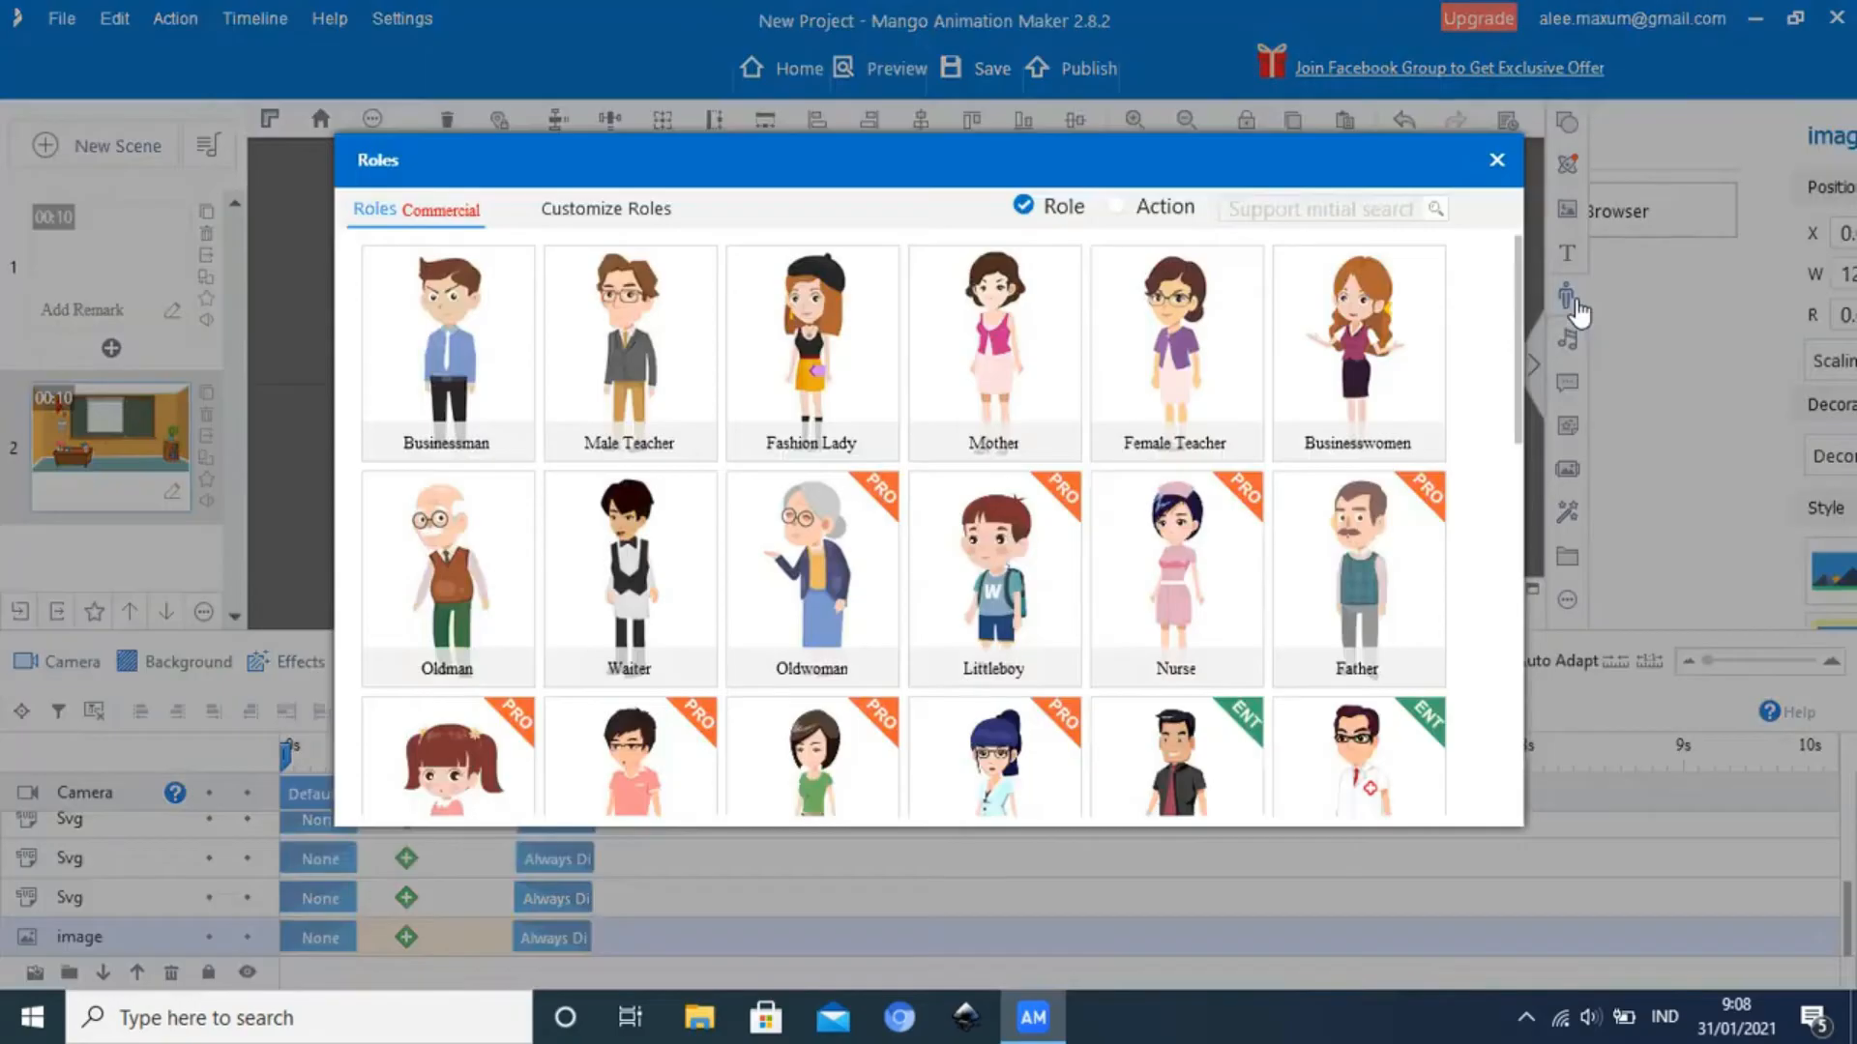
click(629, 364)
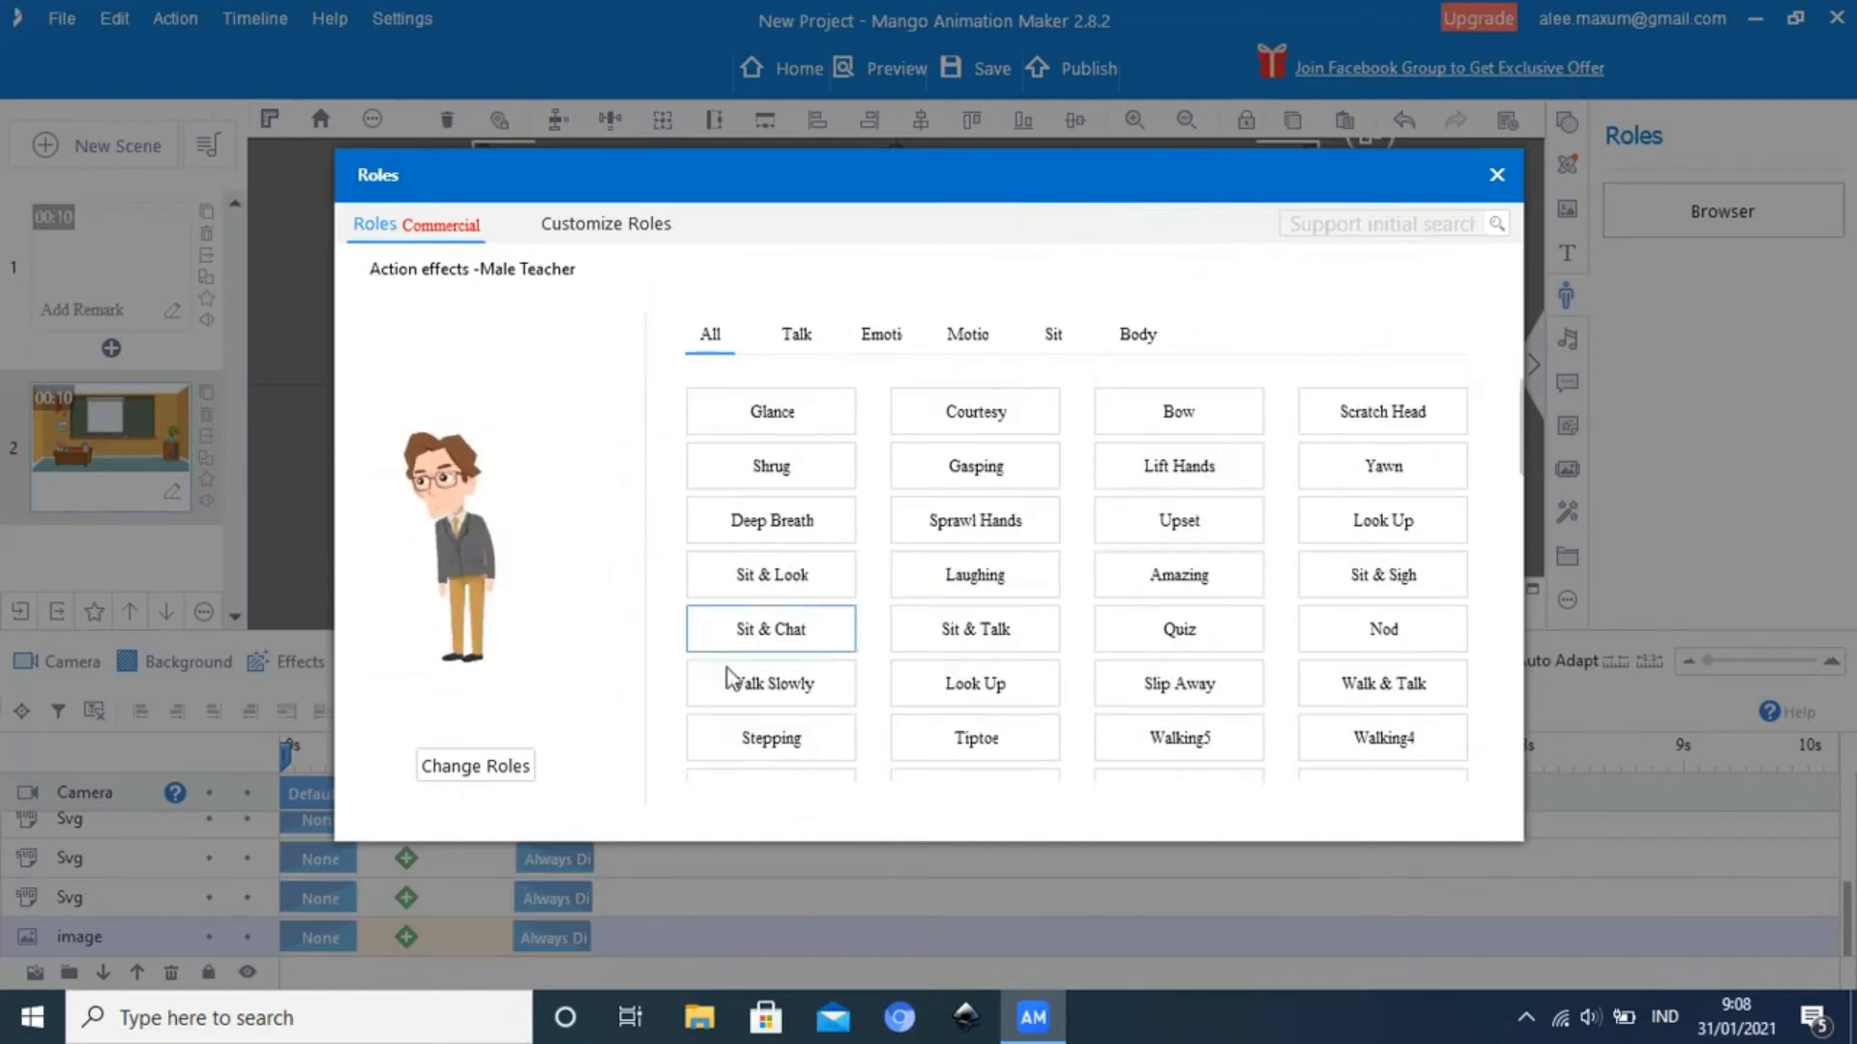
click(784, 684)
click(783, 684)
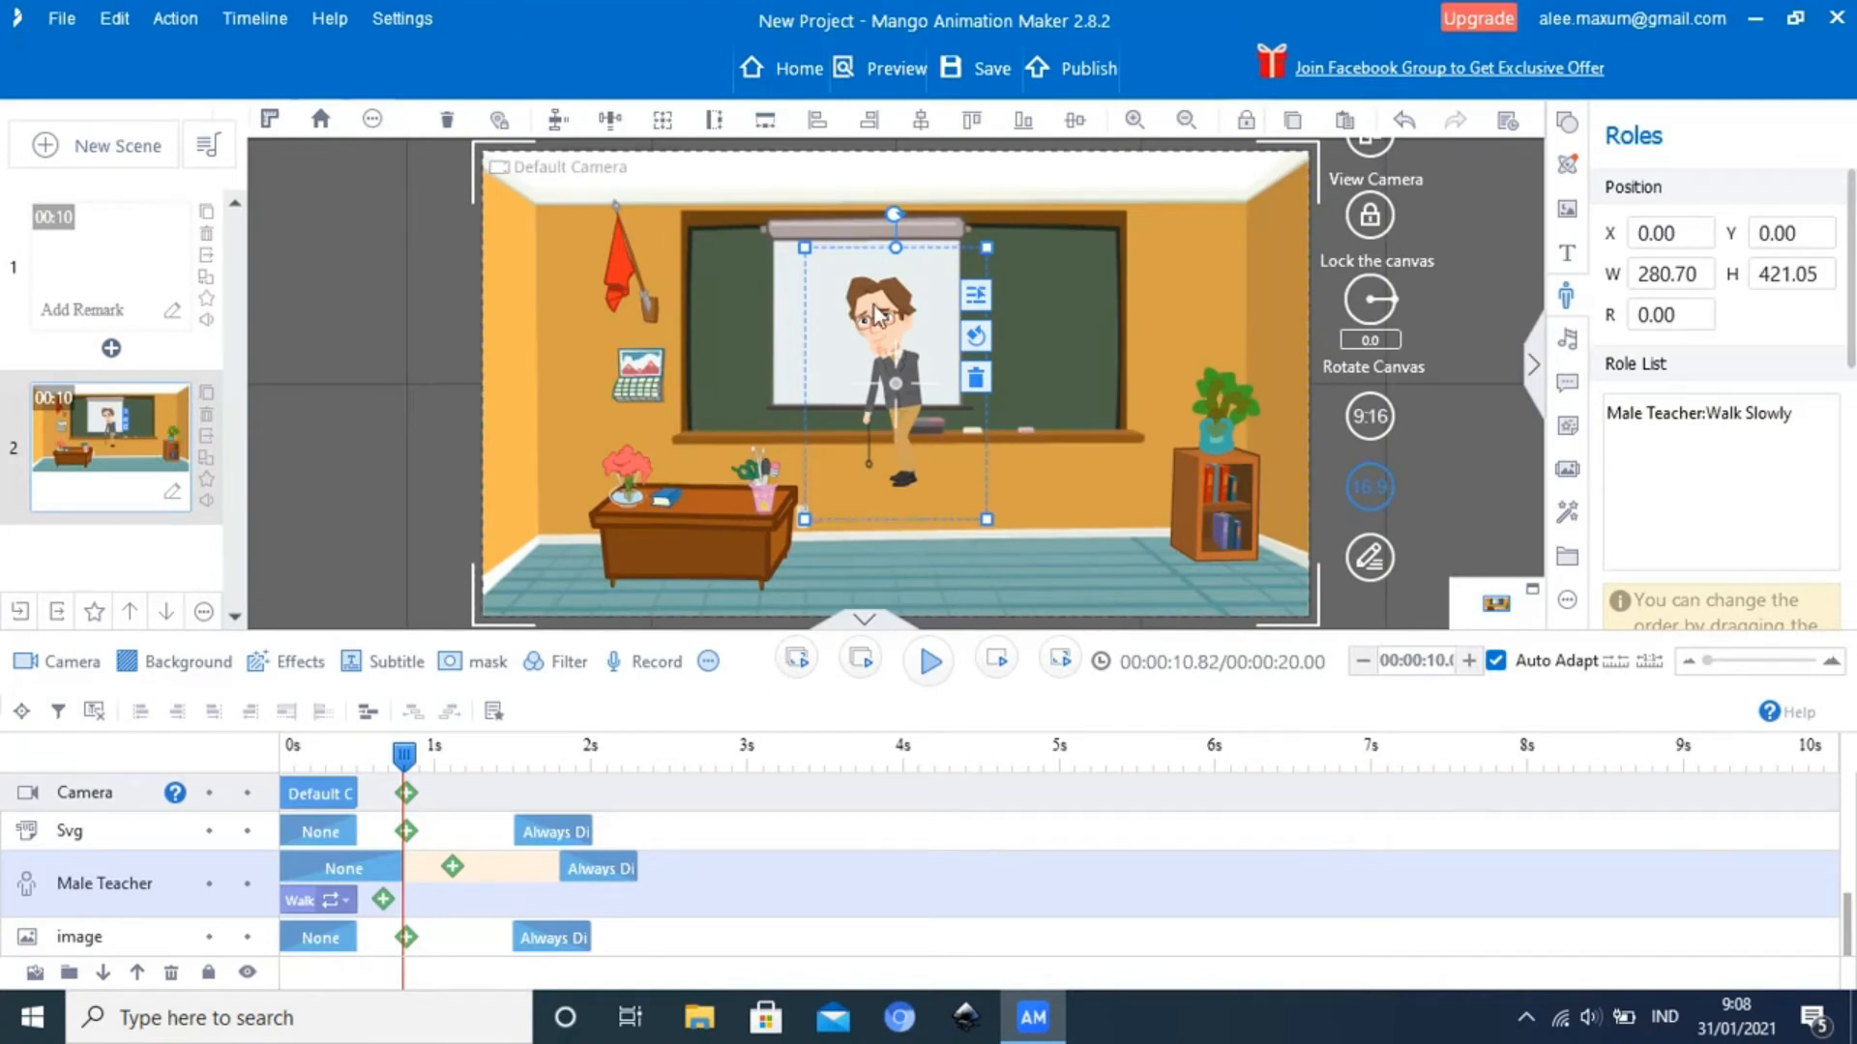
drag(877, 313, 1094, 406)
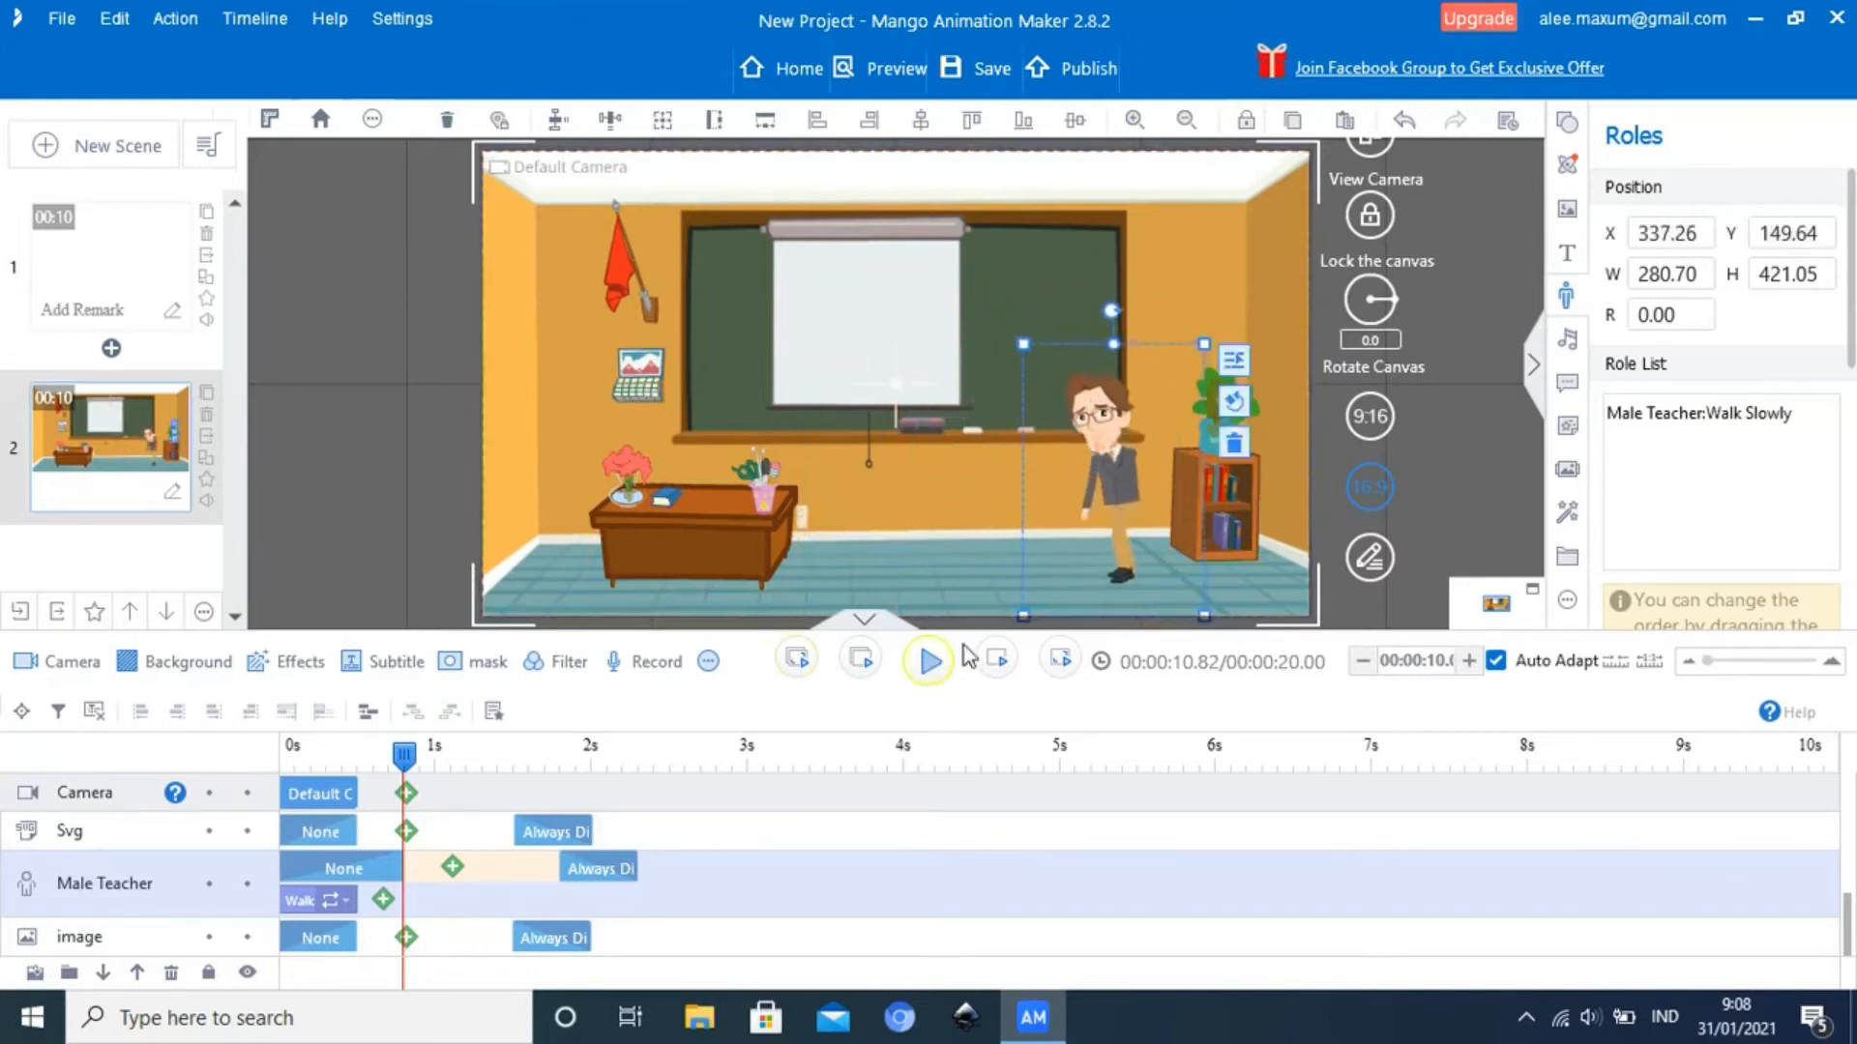
Scrub back to near the start of the classroom scene and check the Male Teacher's walking pose
drag(402, 759, 299, 778)
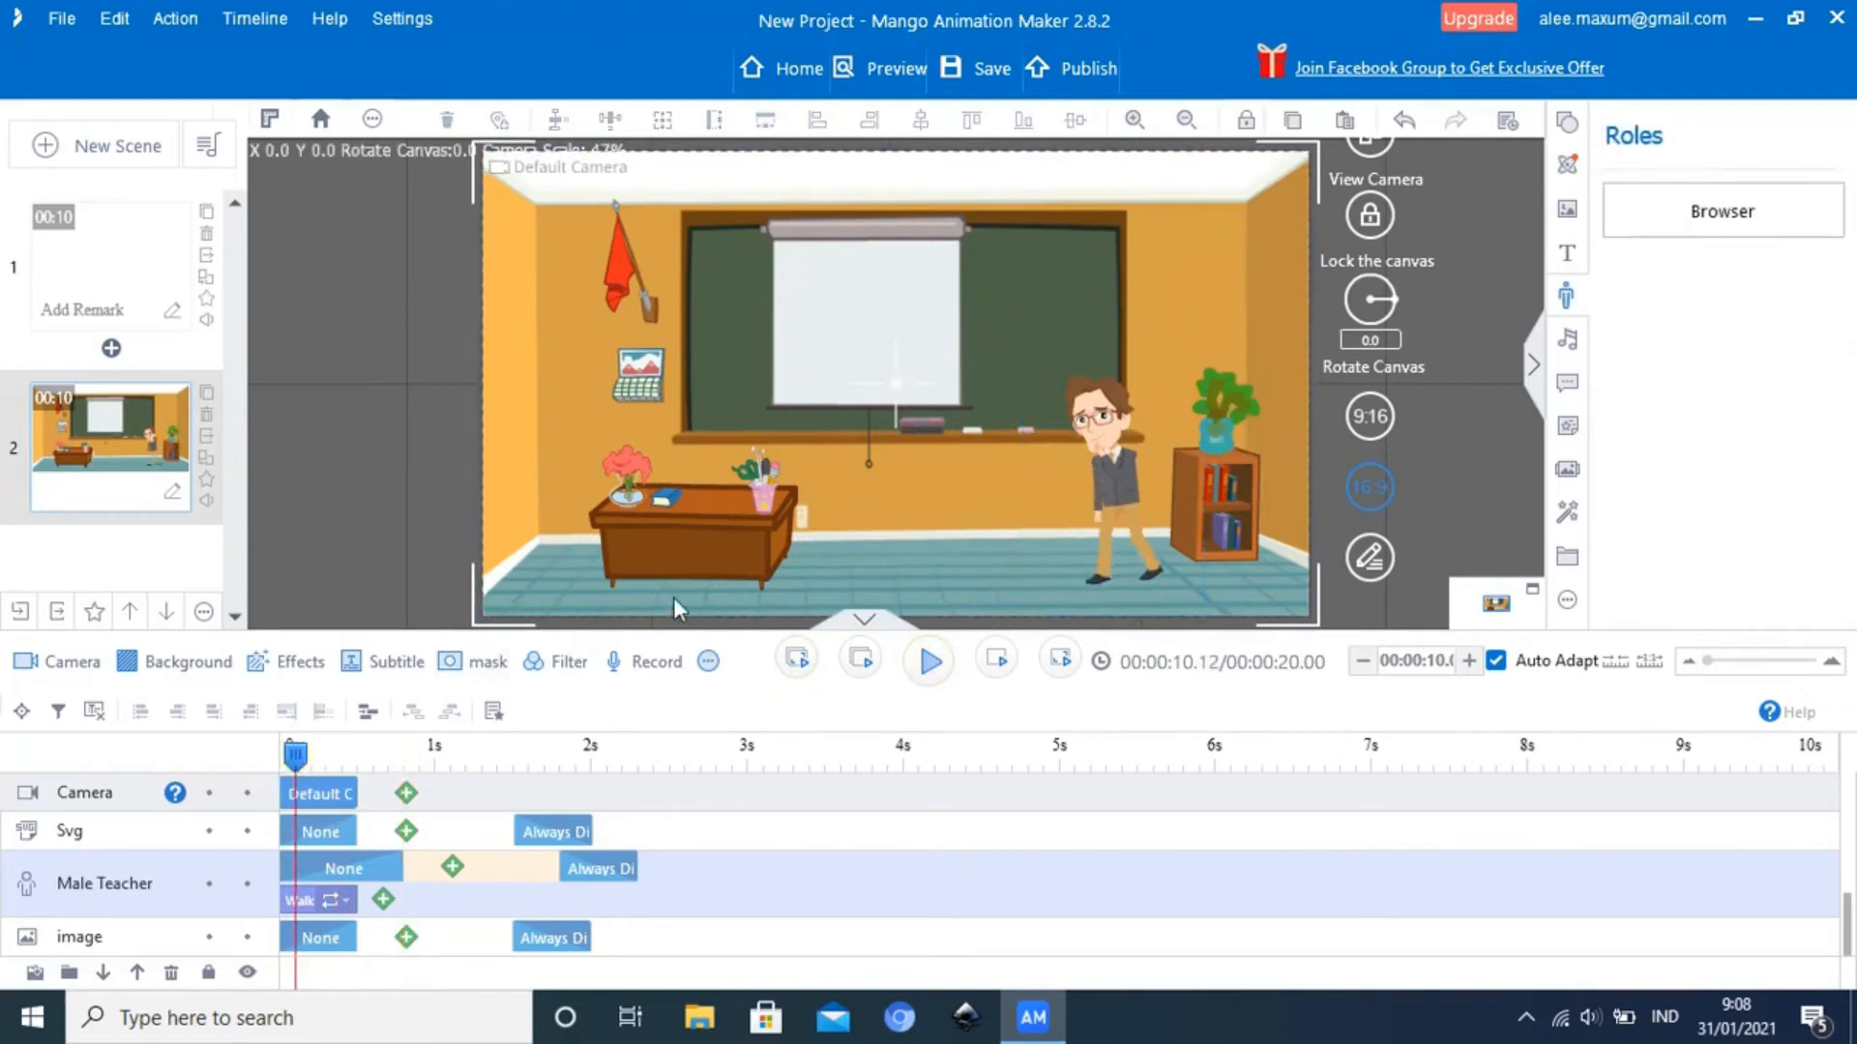
click(1105, 473)
click(943, 513)
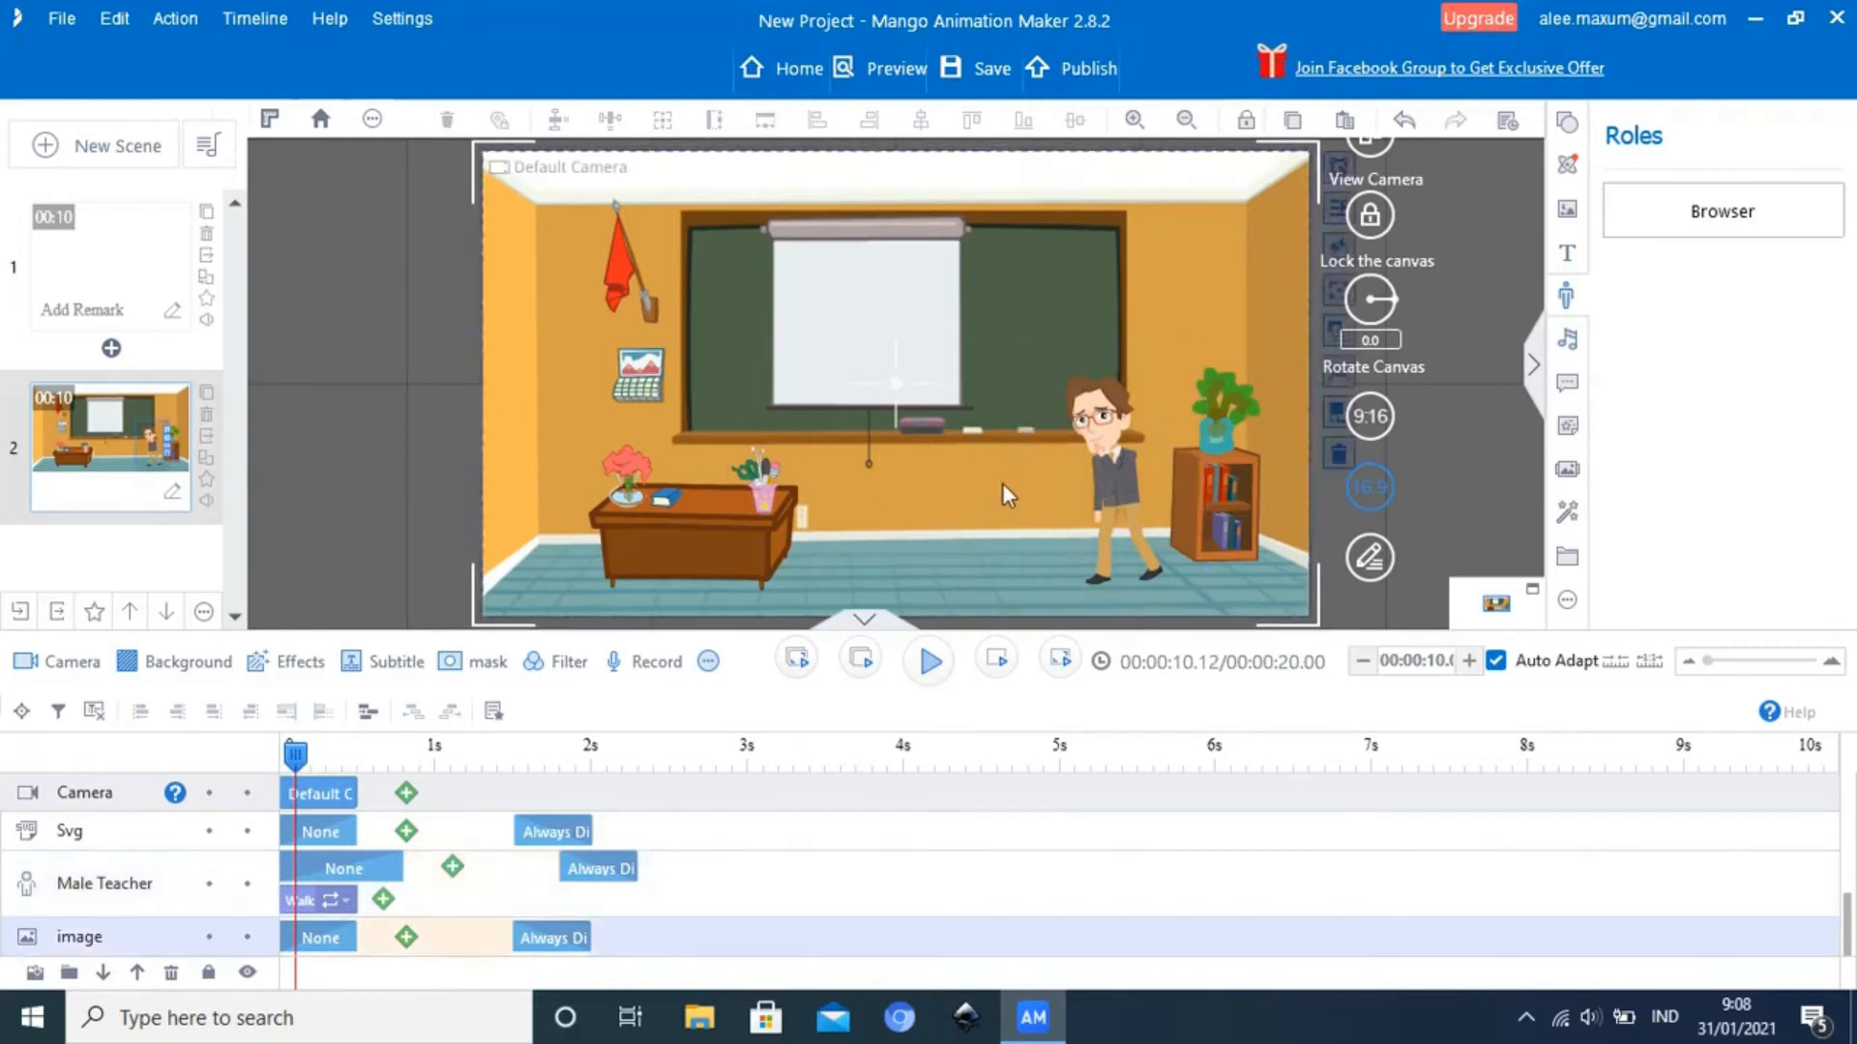
click(1104, 431)
key(space)
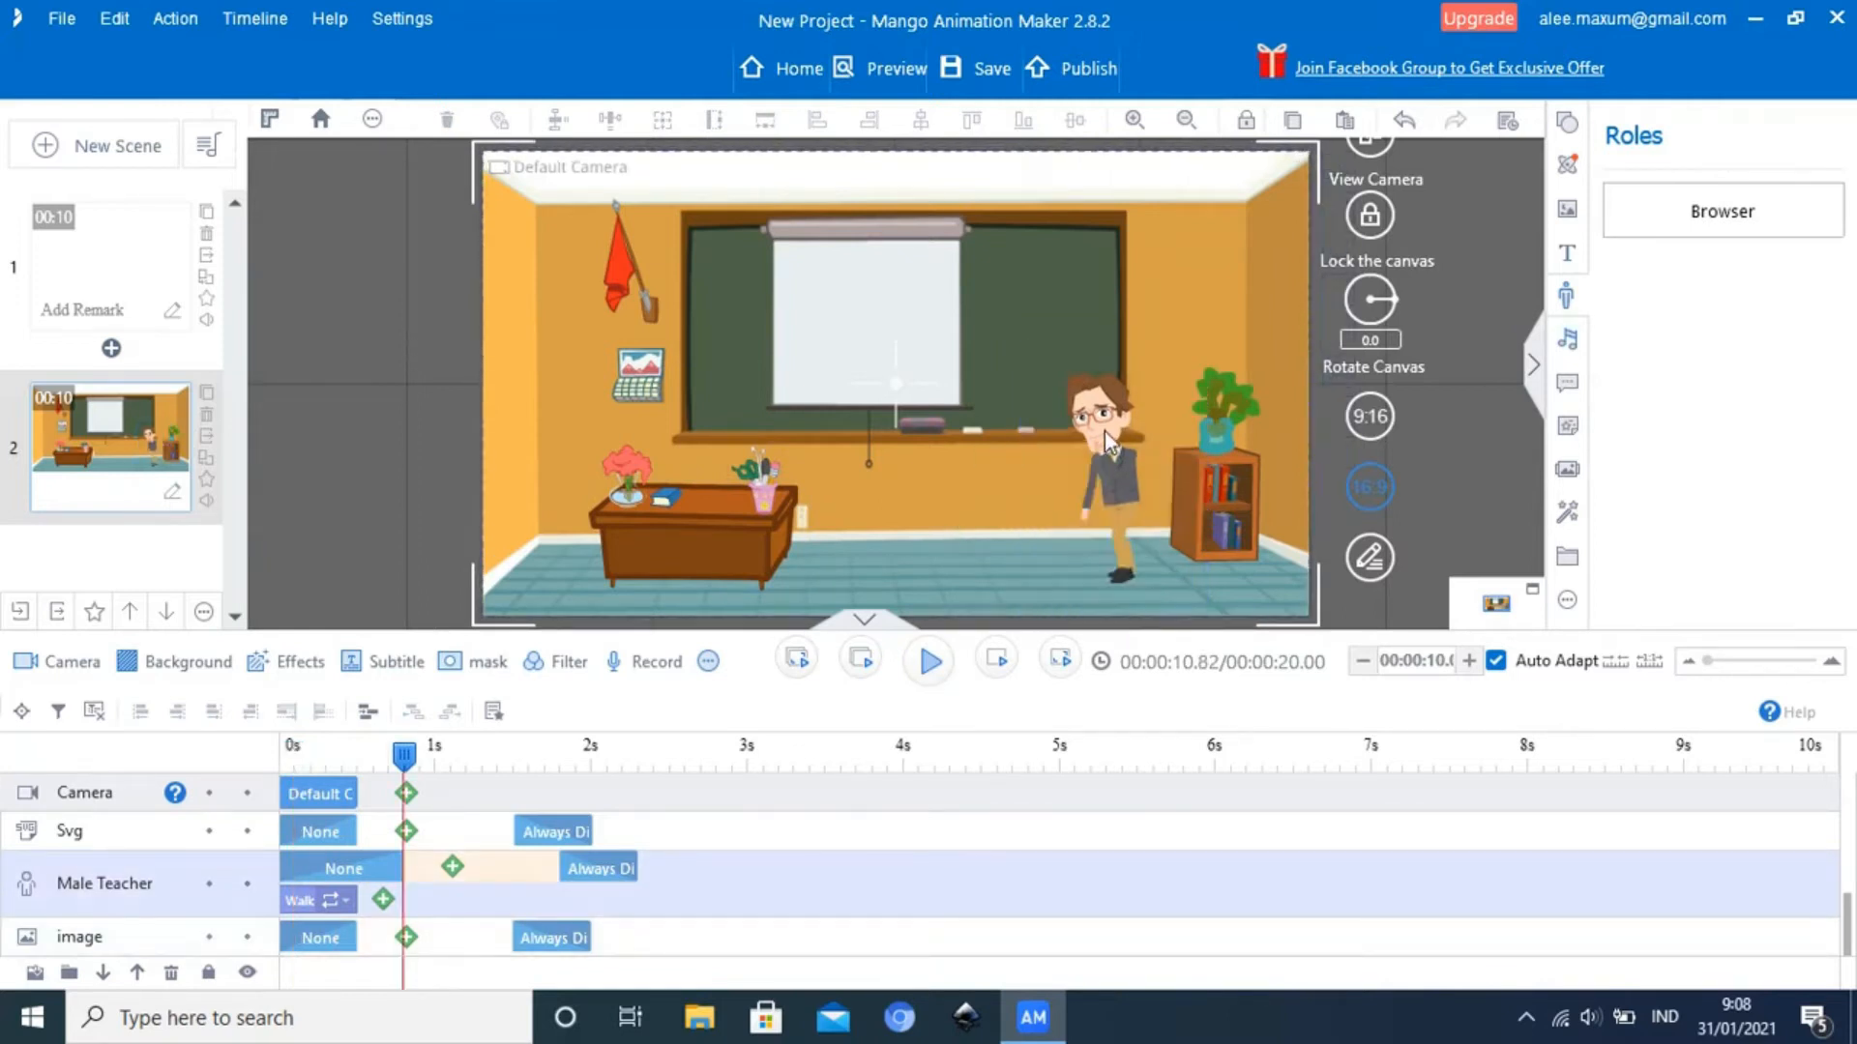
Extend the Male Teacher's Walk Slowly action to the 4-second mark and play the scene from near its start
click(1104, 431)
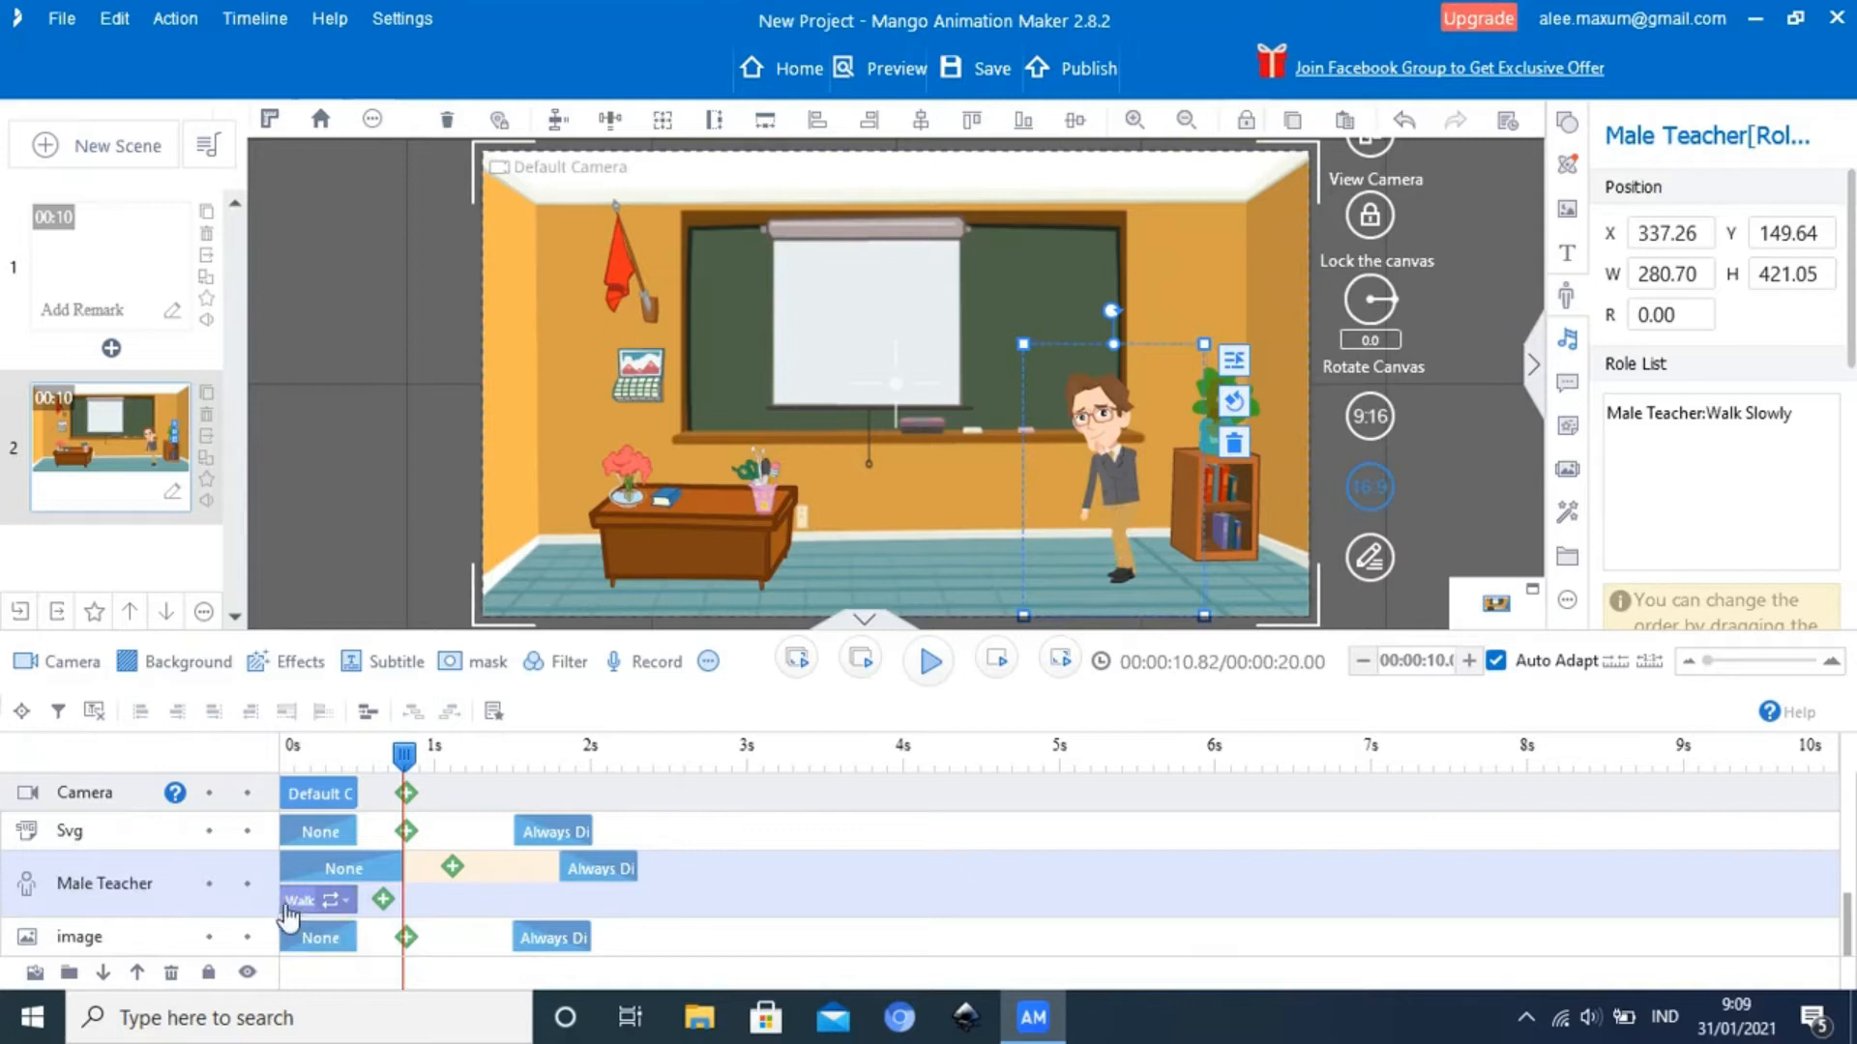
click(361, 906)
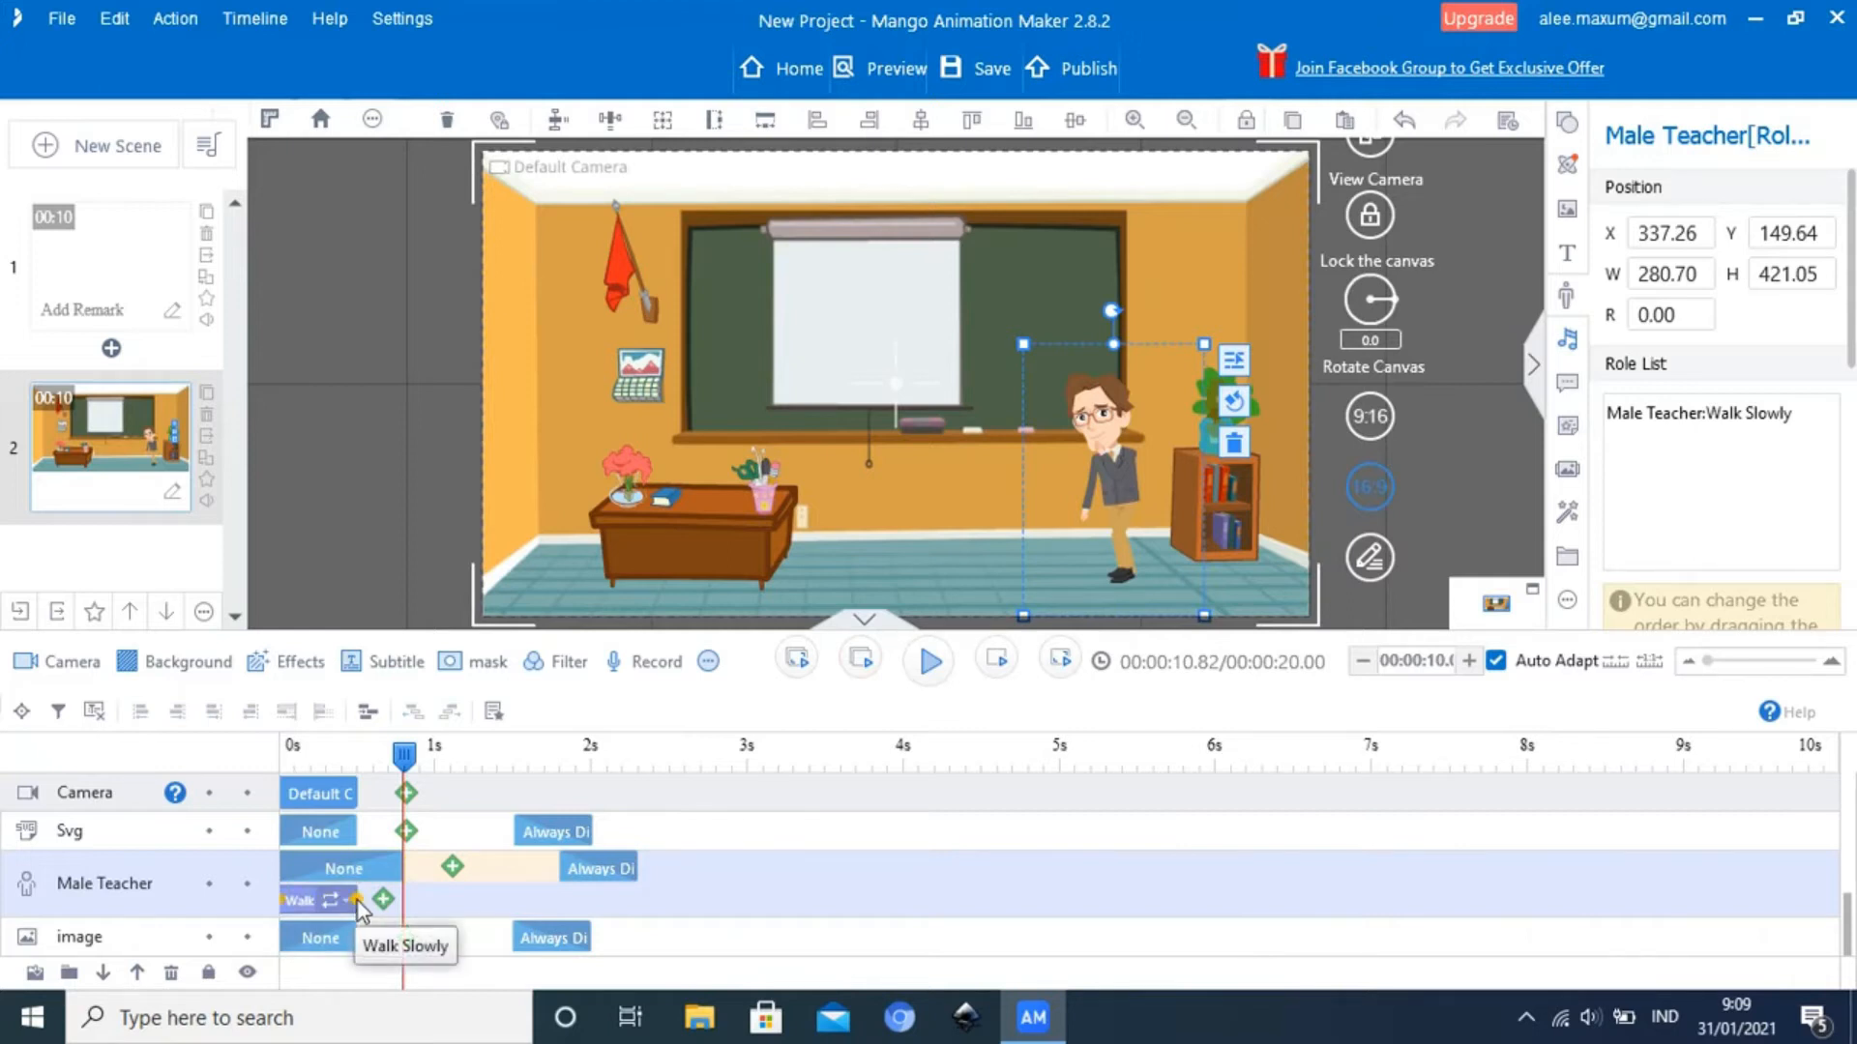
drag(357, 900, 903, 897)
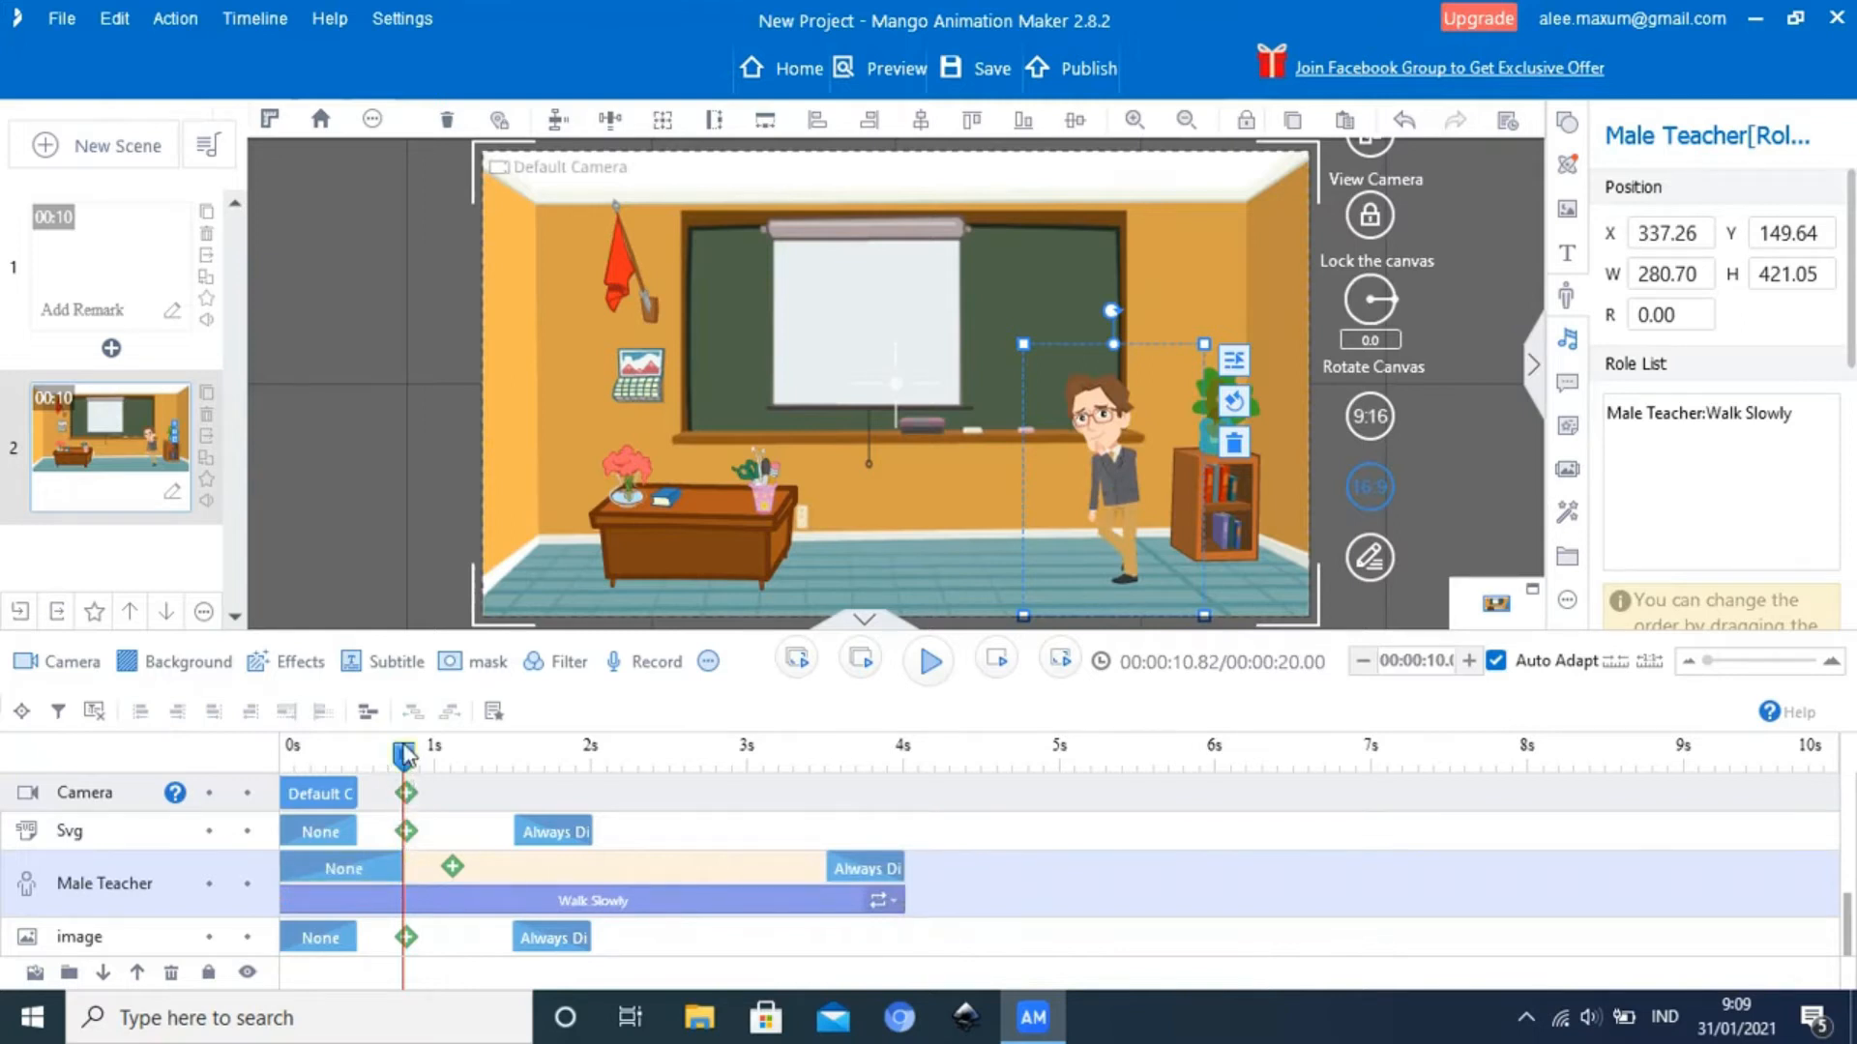
drag(404, 755, 287, 772)
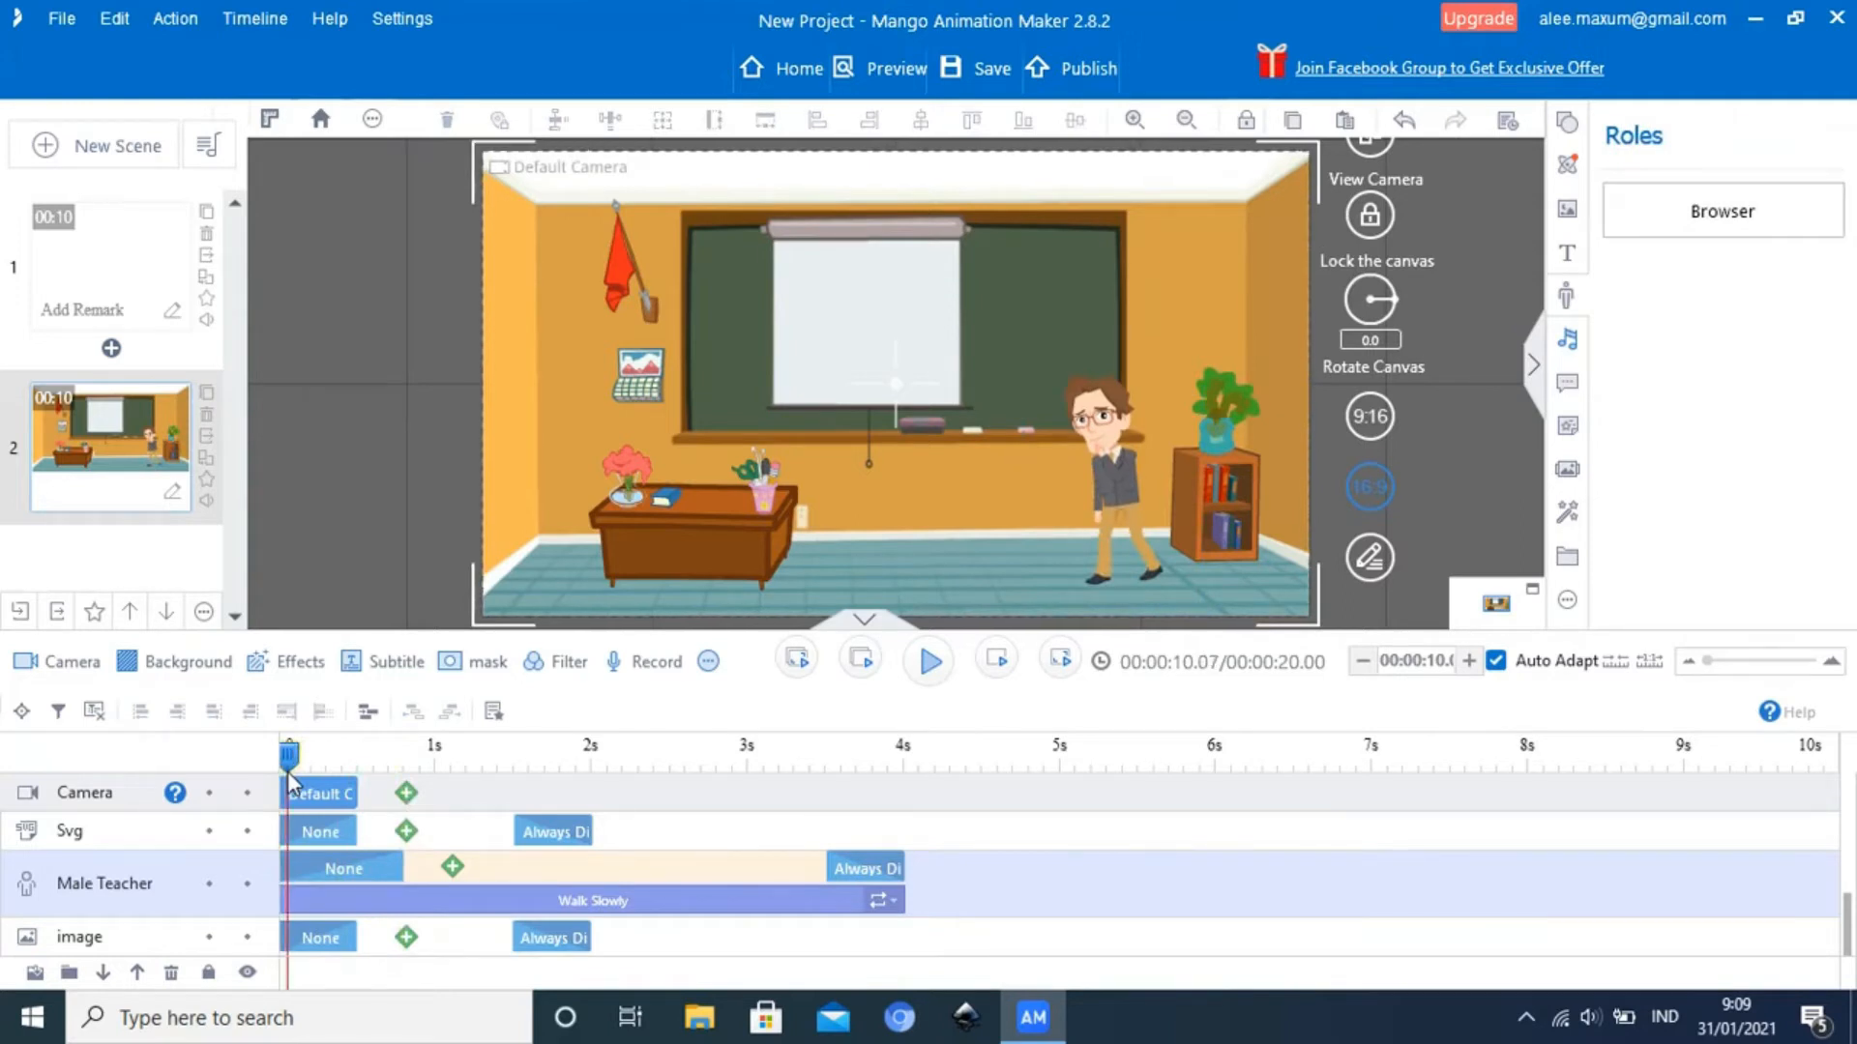
click(931, 664)
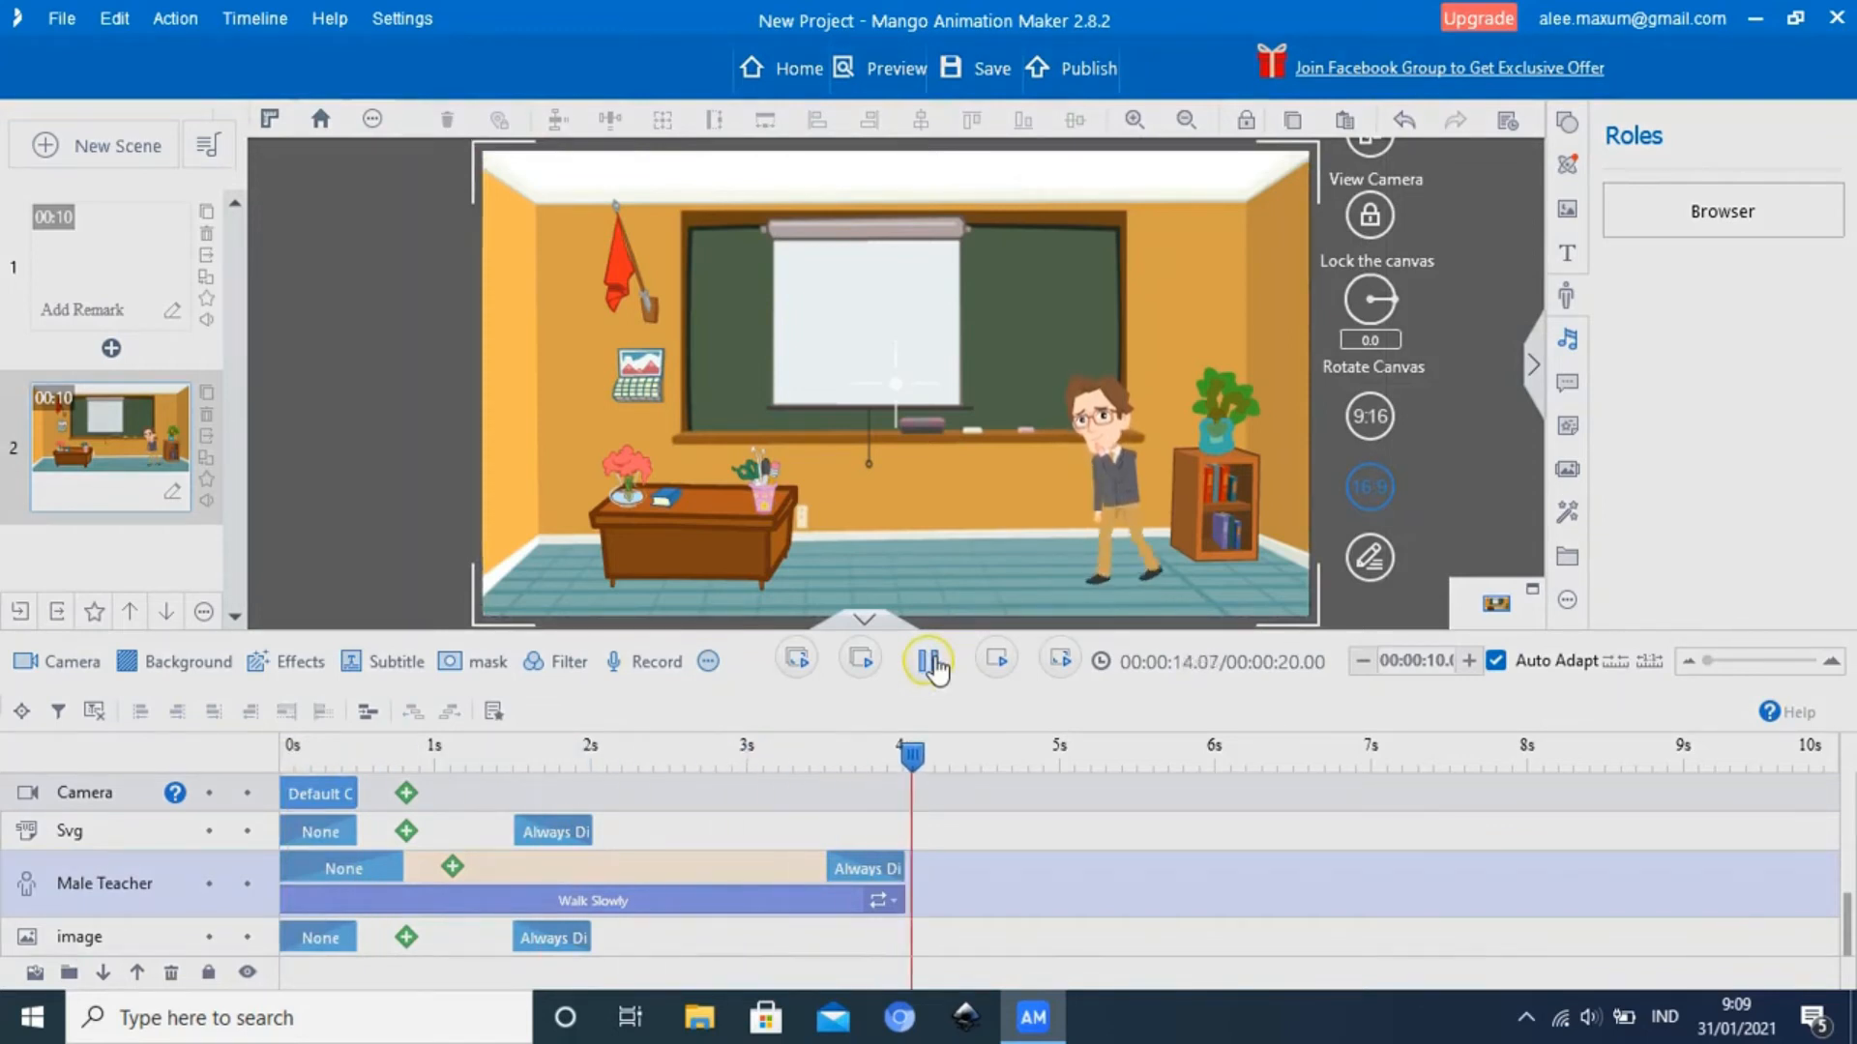
Shorten the Male Teacher's Walk Slowly action to about 0.5 seconds and play the classroom scene from its start
click(931, 663)
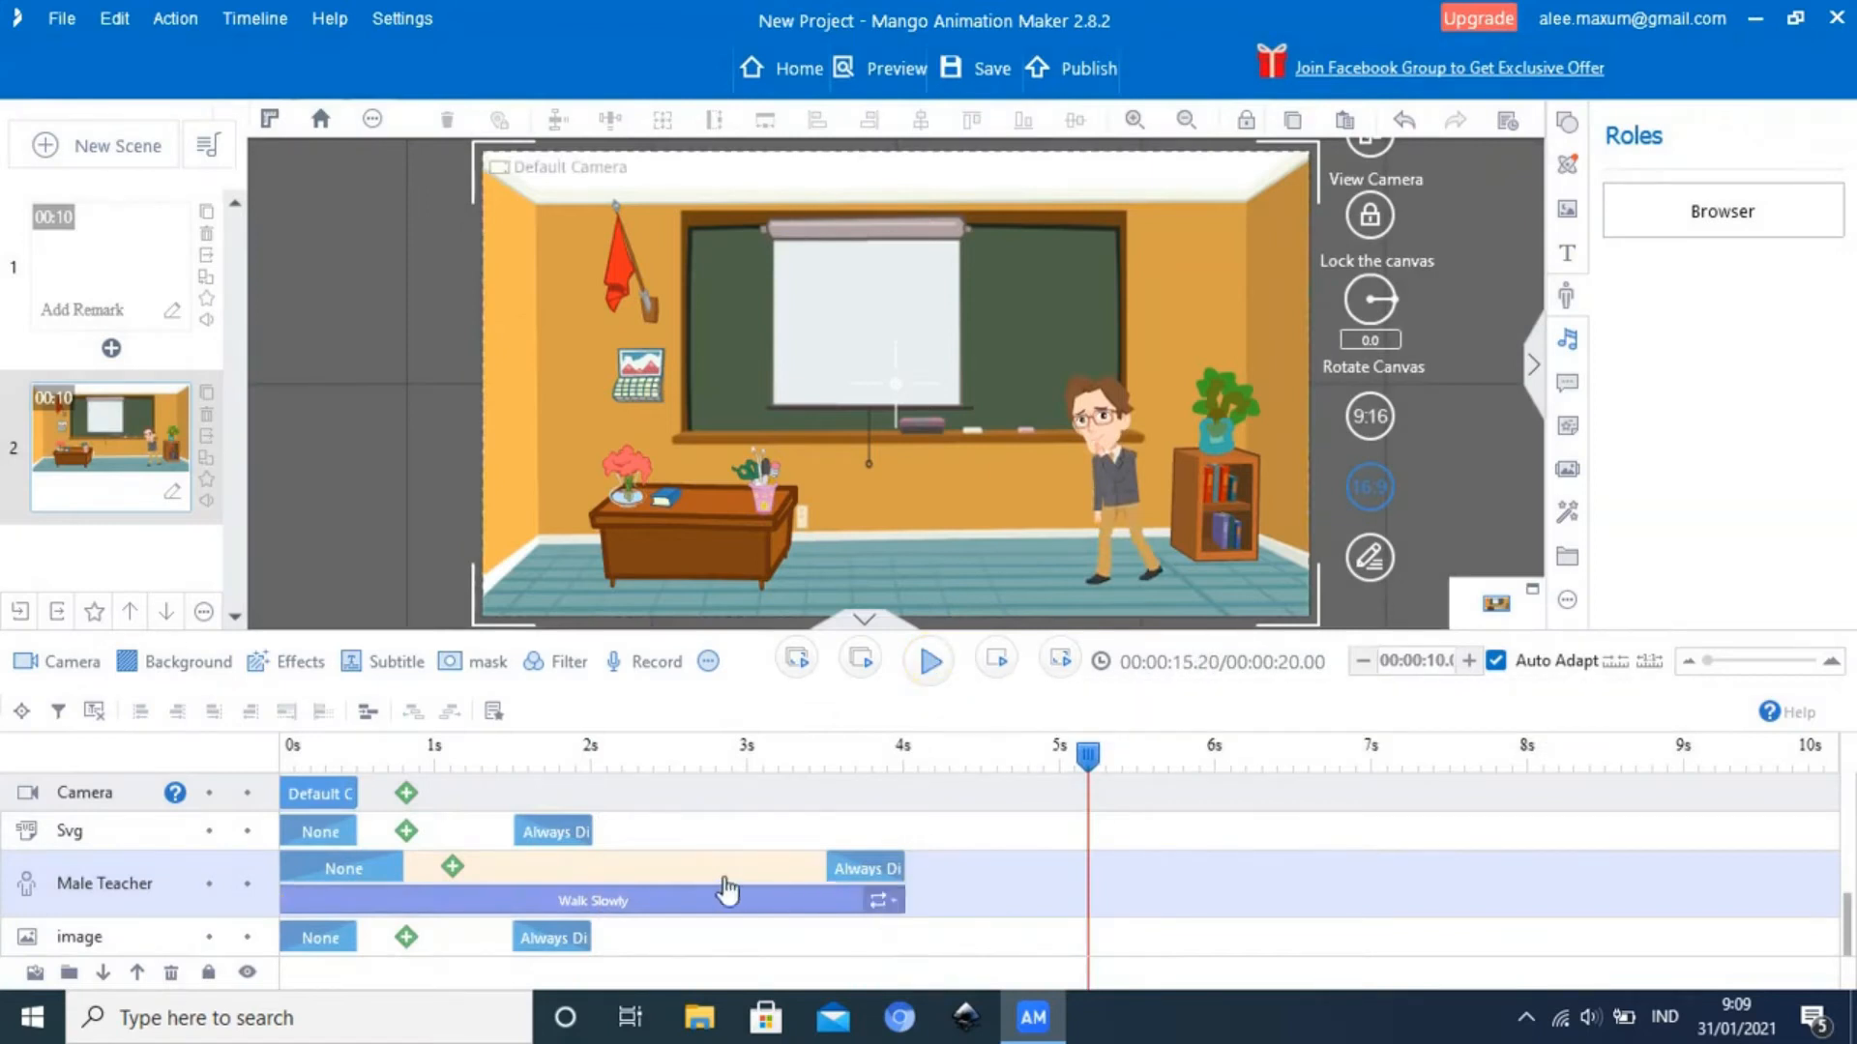
drag(897, 902, 356, 909)
drag(1085, 764, 239, 795)
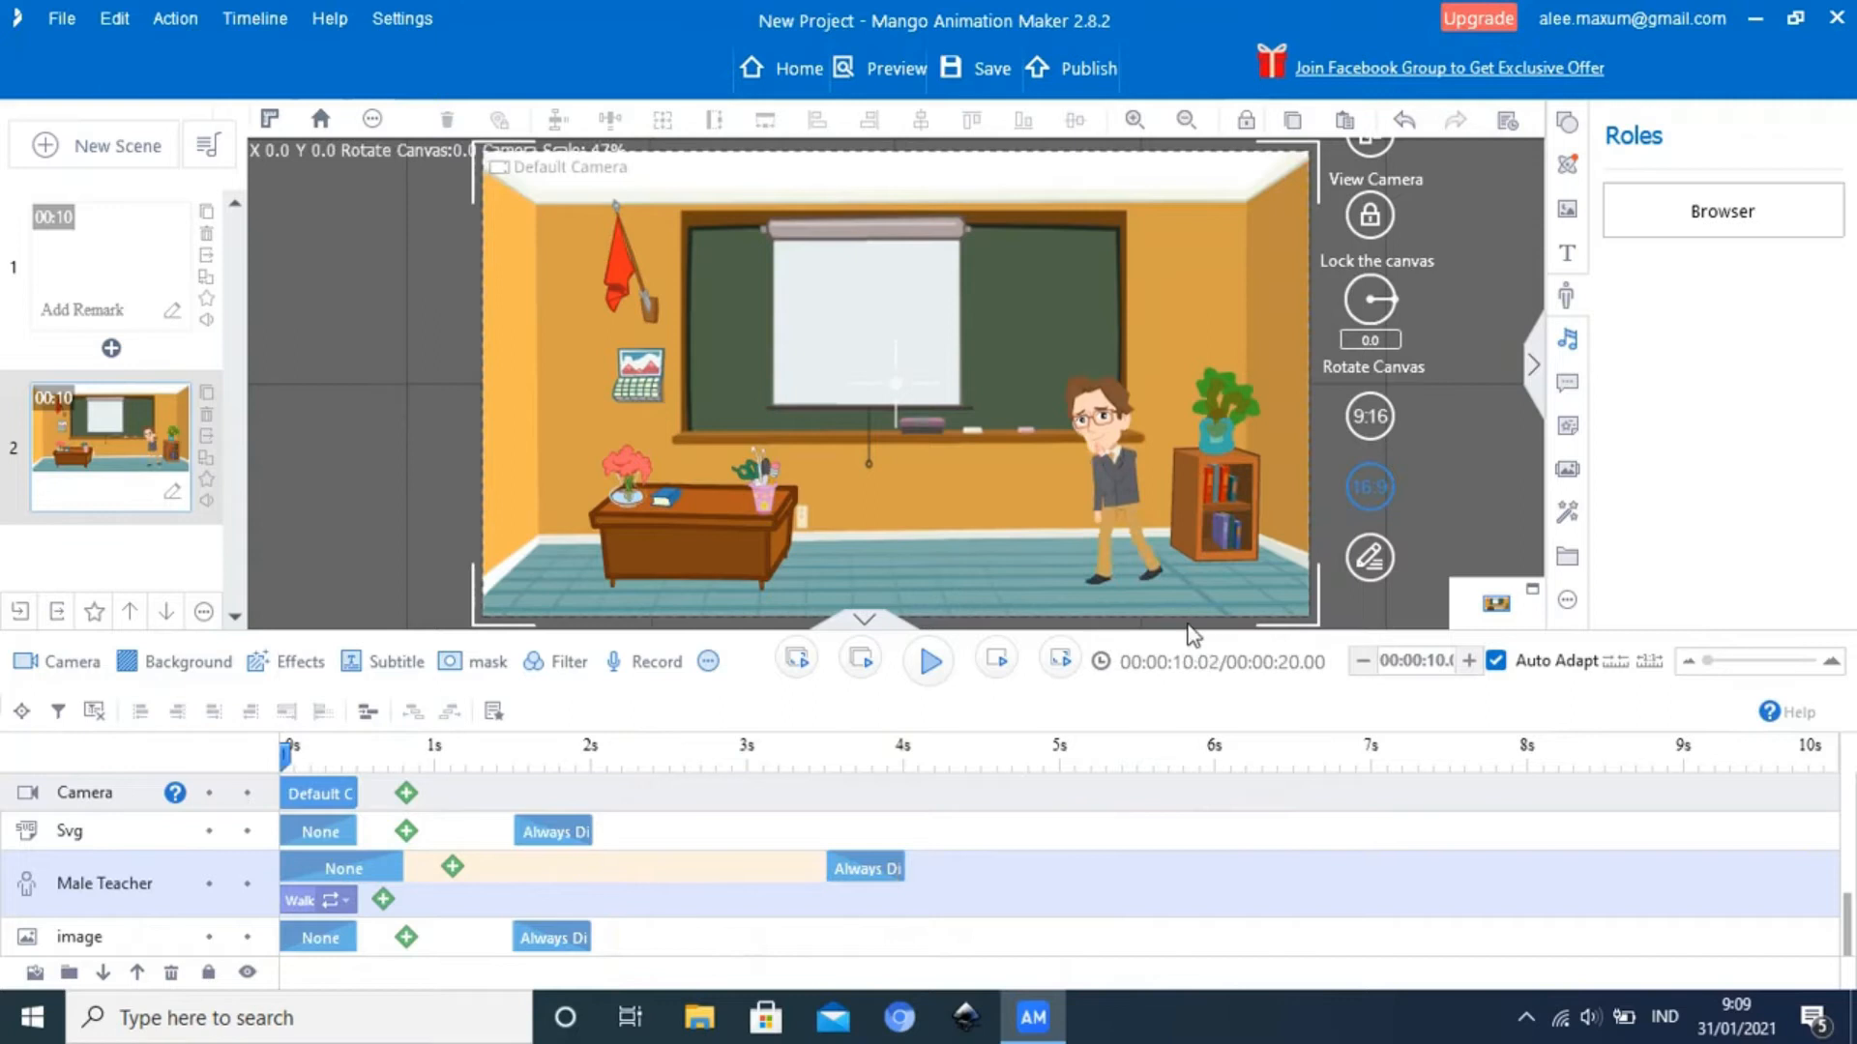
click(932, 677)
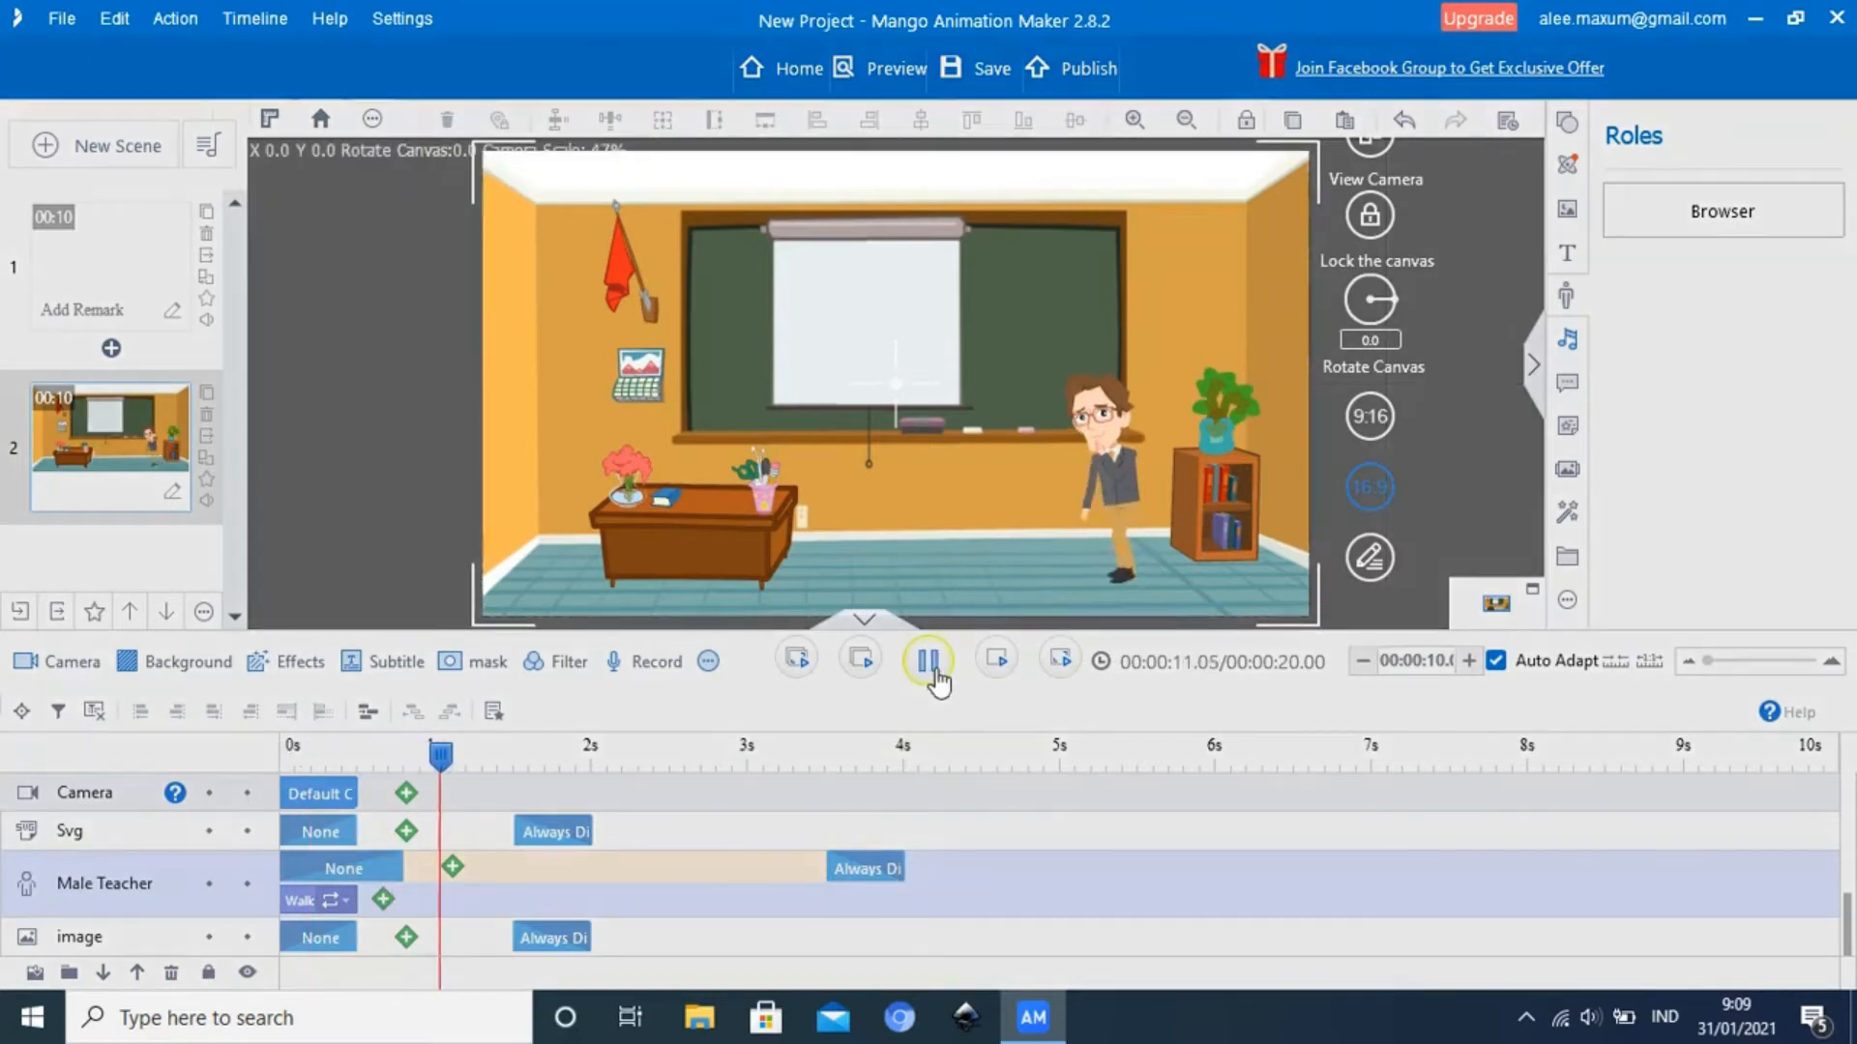
click(937, 667)
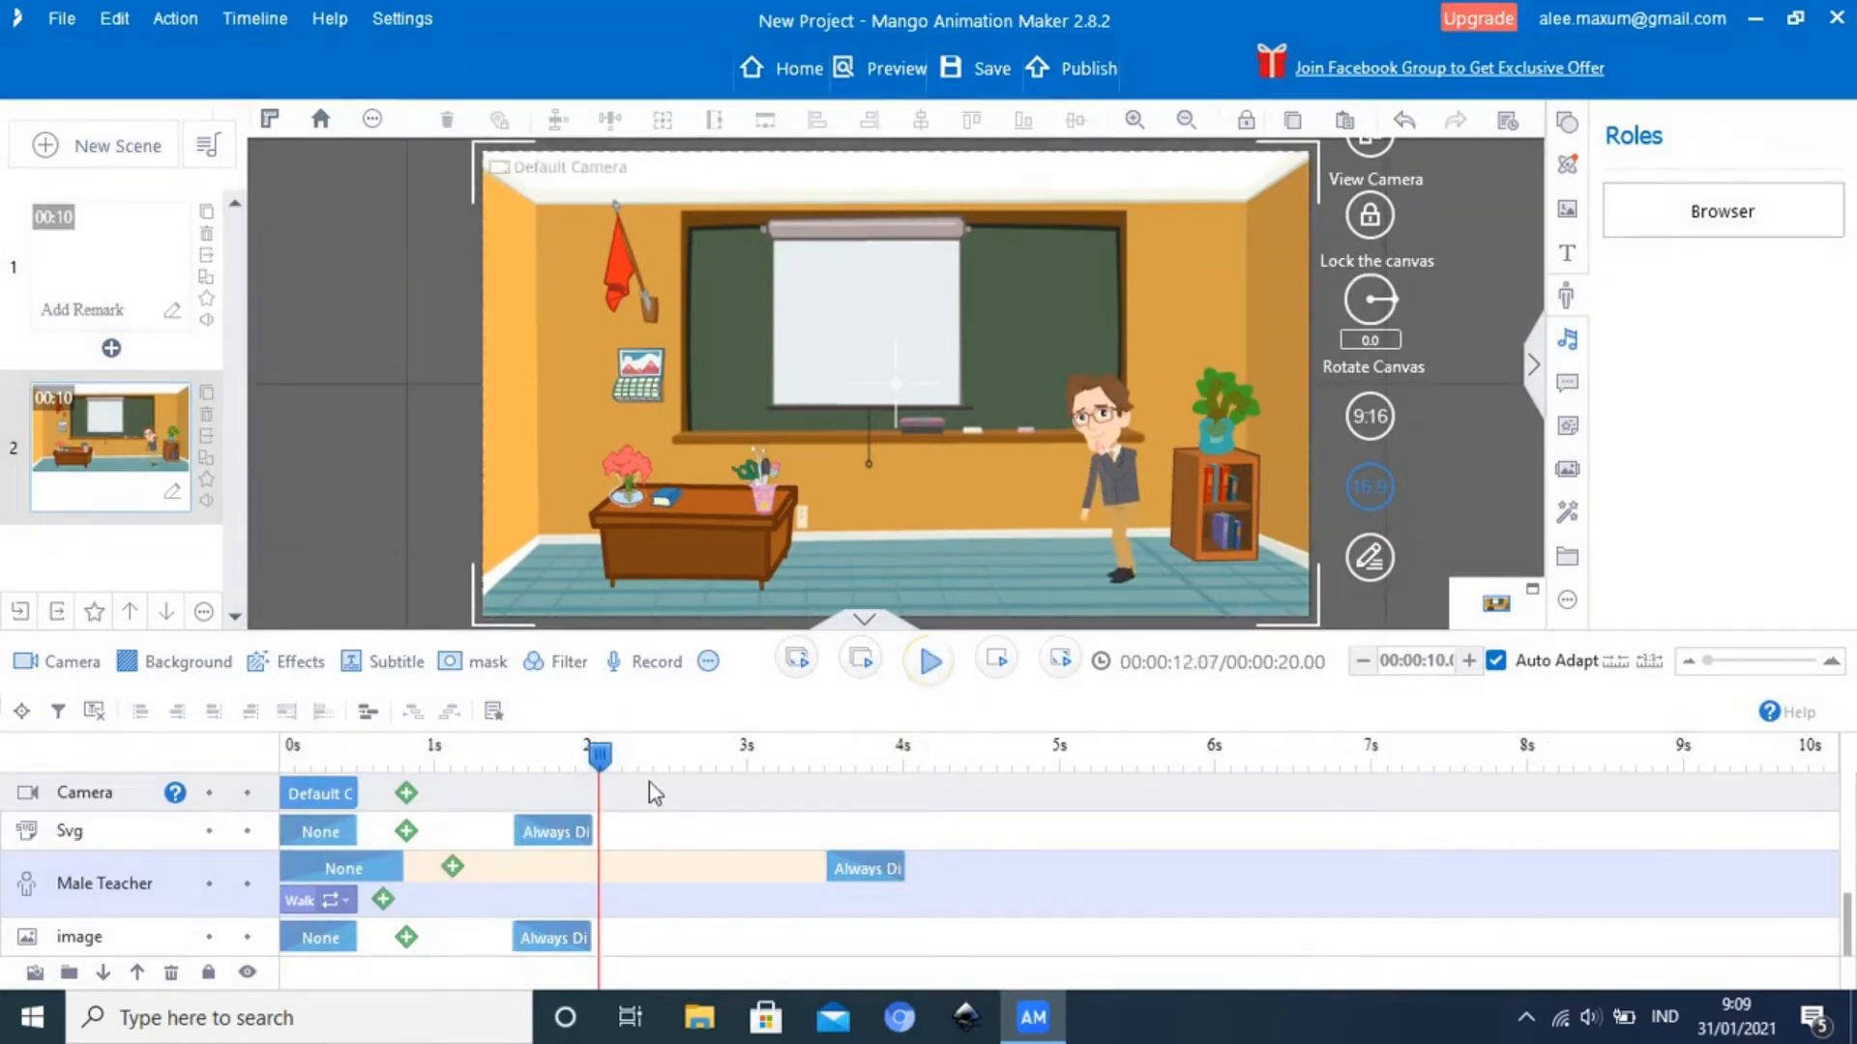
Extend the Male Teacher's Walk Slowly action to about 3.9 seconds and play the classroom scene from its start
drag(357, 901, 888, 899)
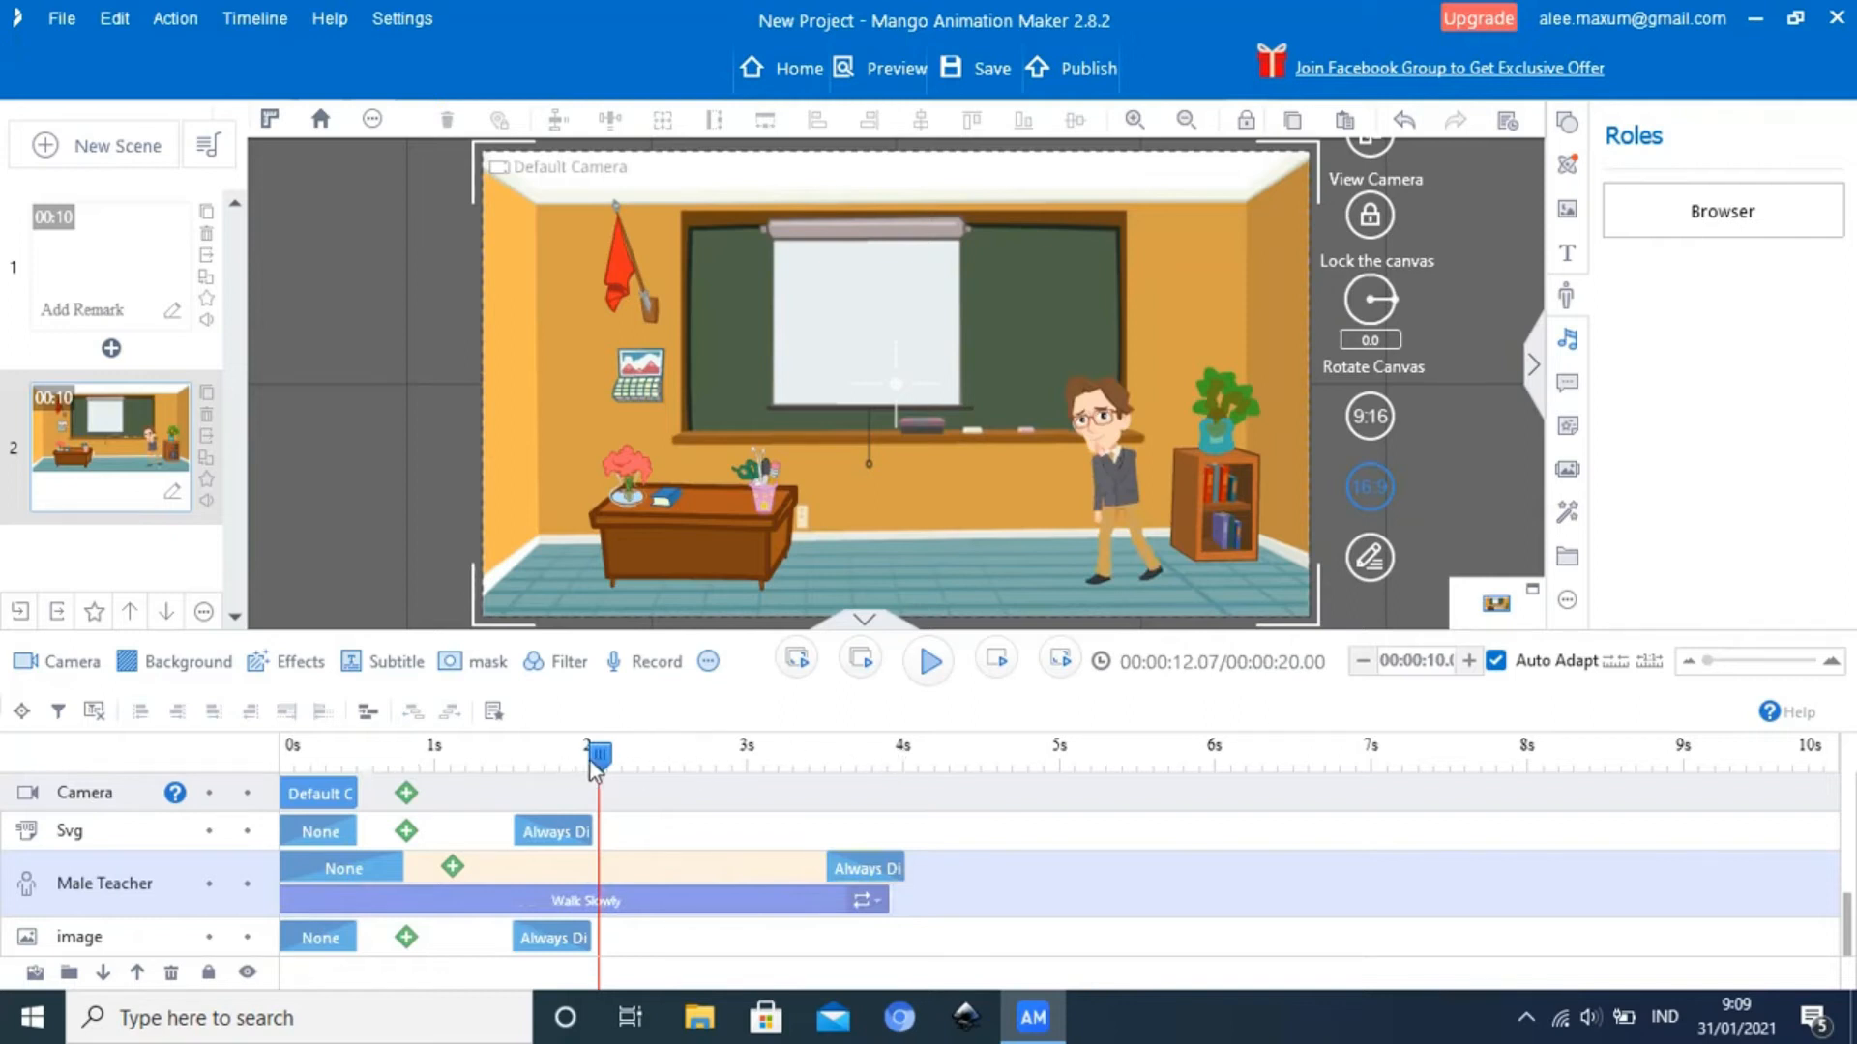
drag(599, 764, 279, 773)
click(934, 669)
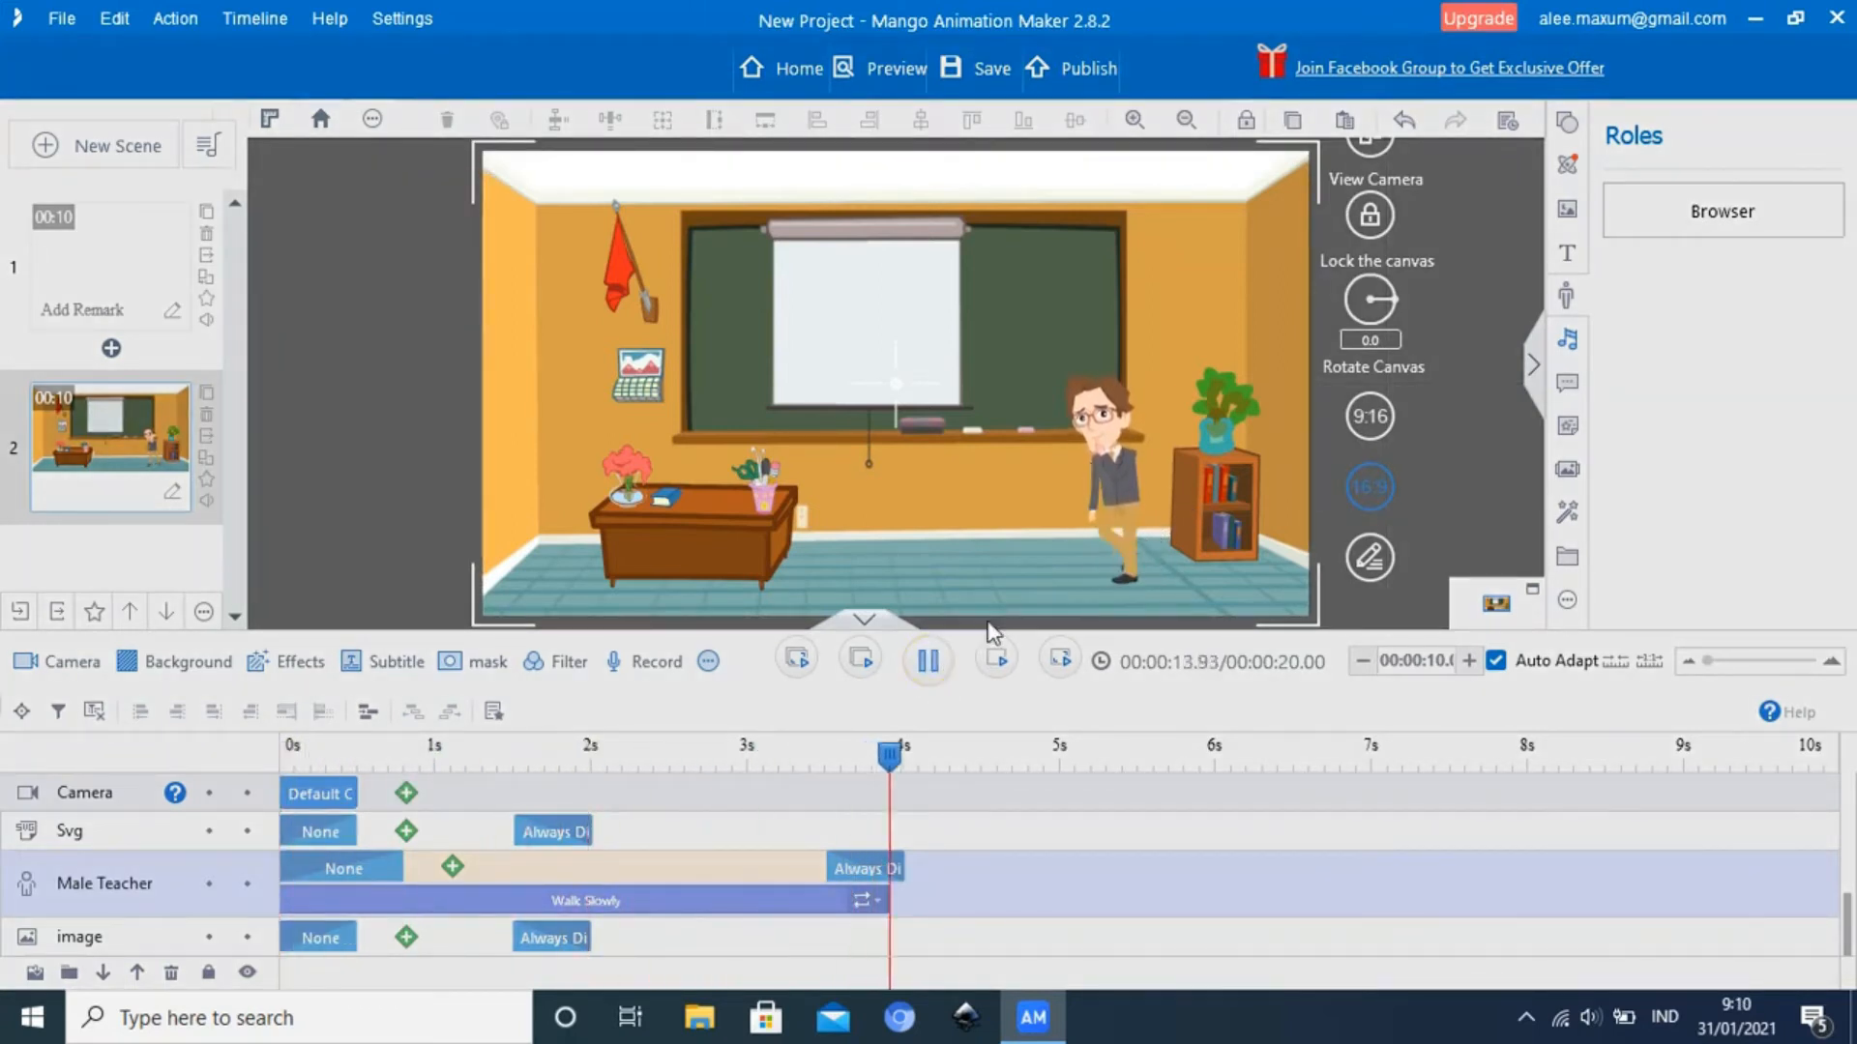
click(933, 665)
drag(1031, 759, 293, 779)
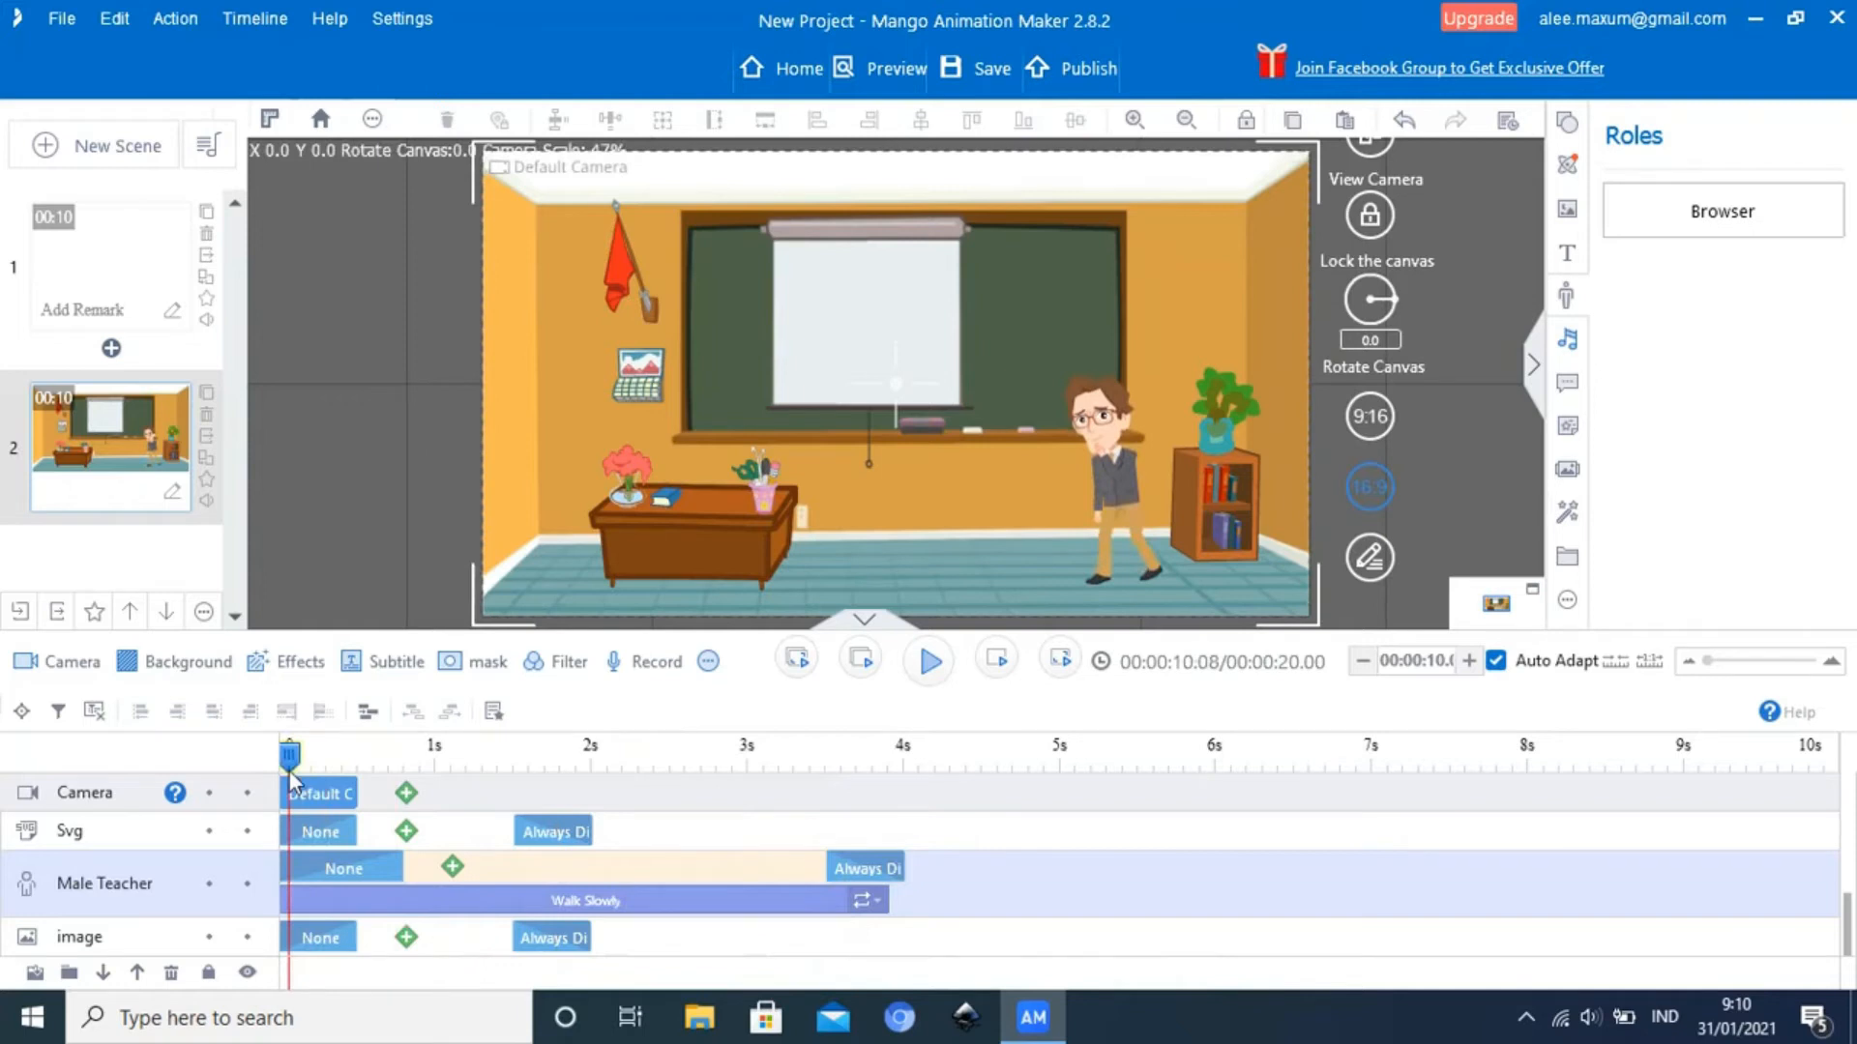
Add a Move emphasis effect to the Male Teacher with the straight-line constant curve preset
click(453, 866)
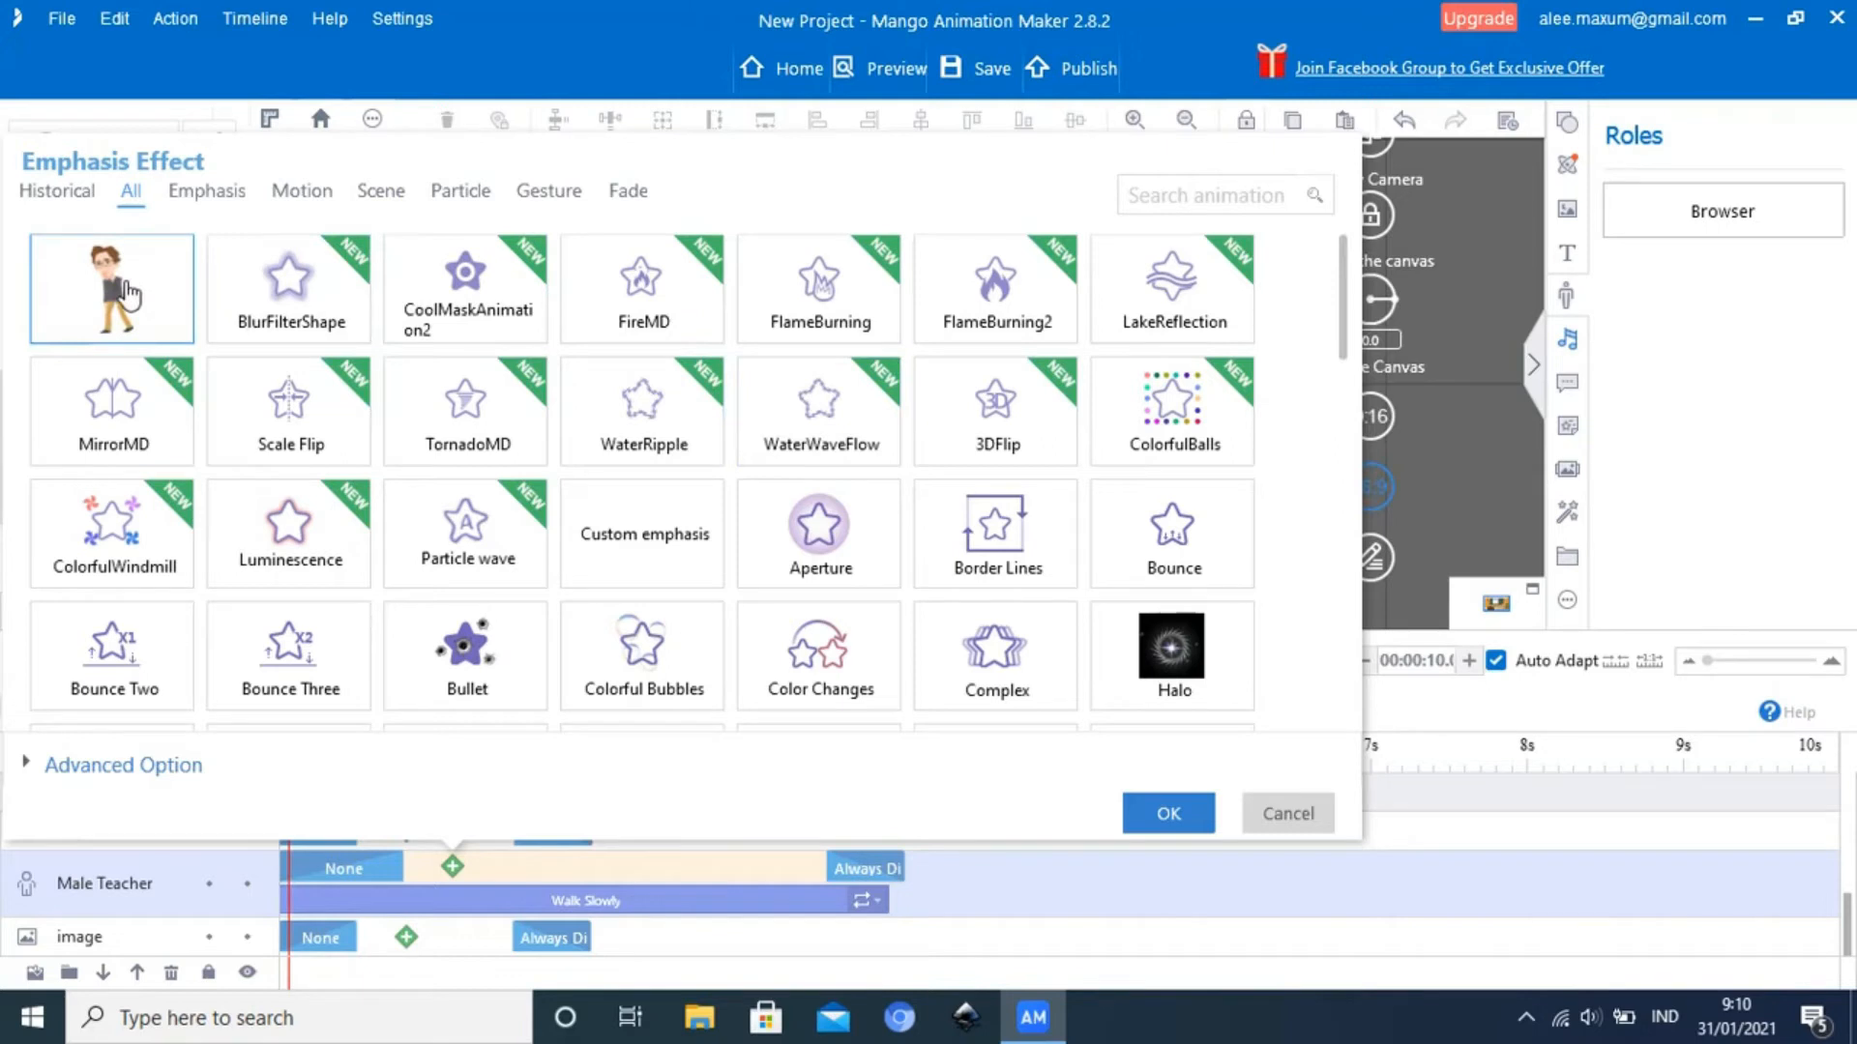
click(129, 295)
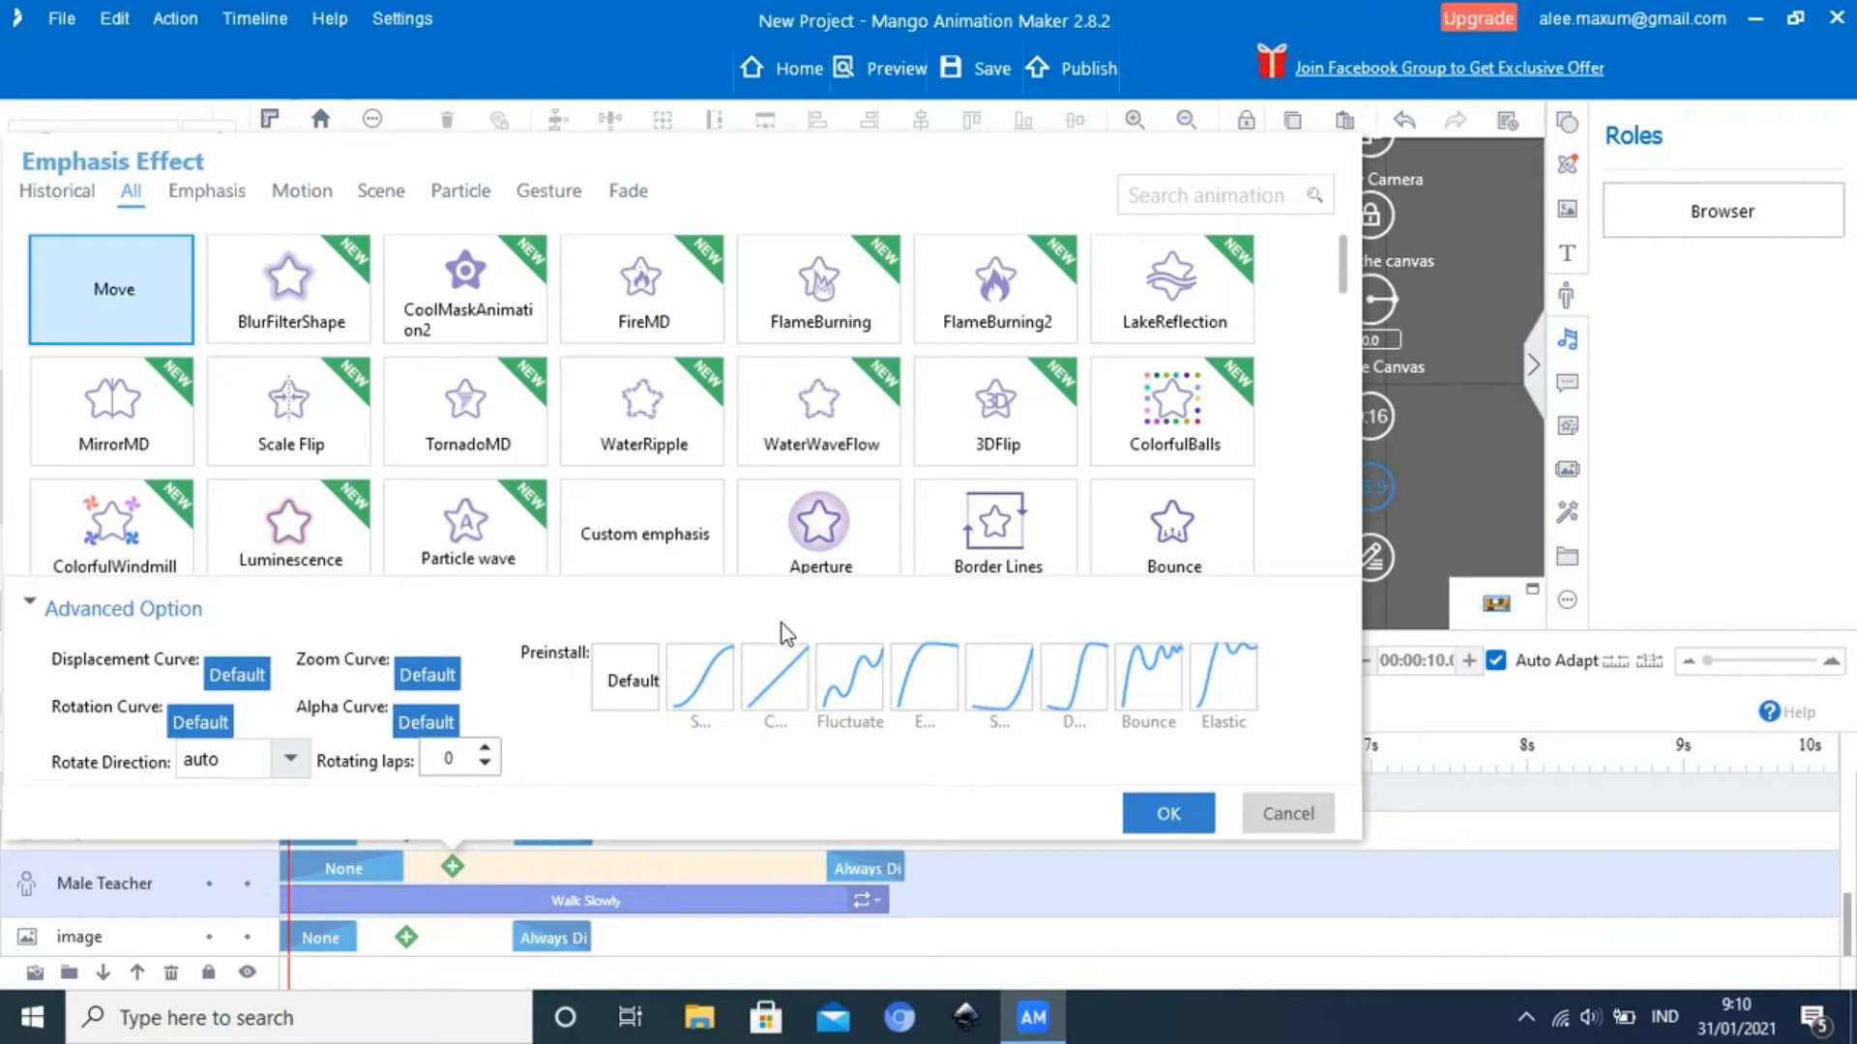
click(768, 679)
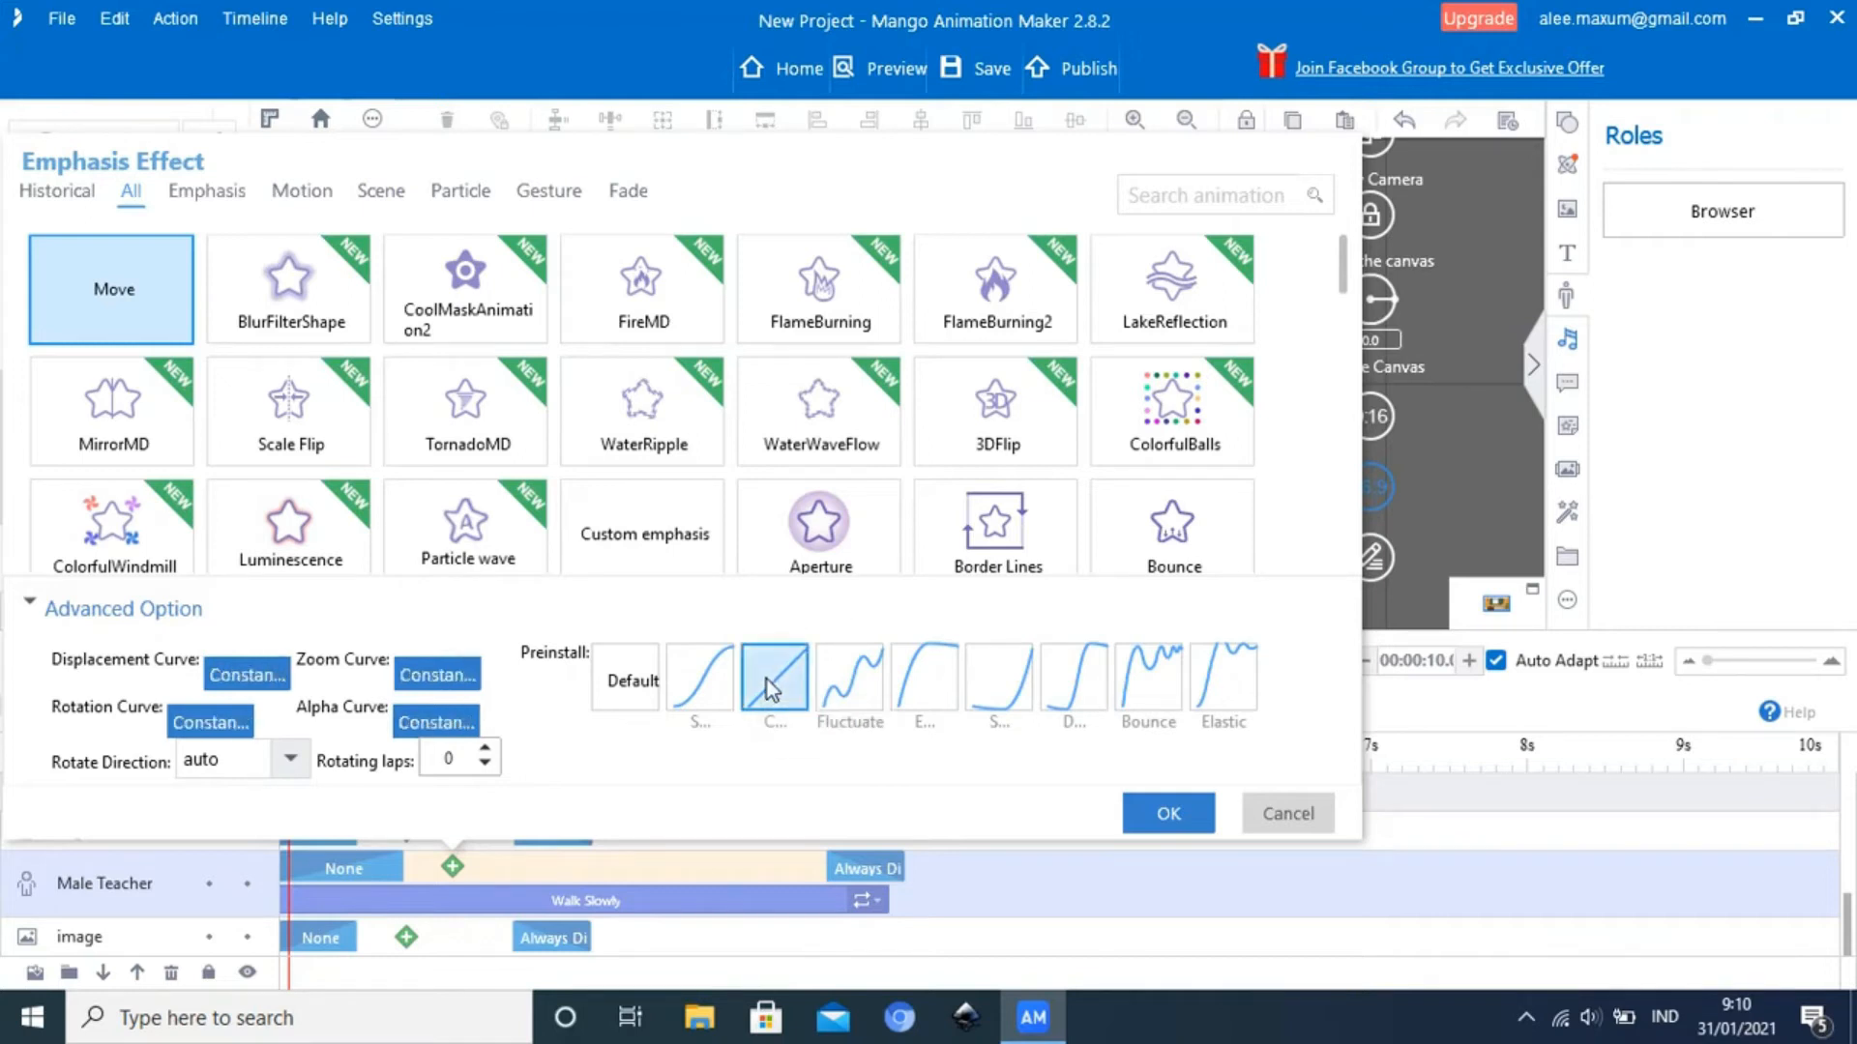
click(1168, 817)
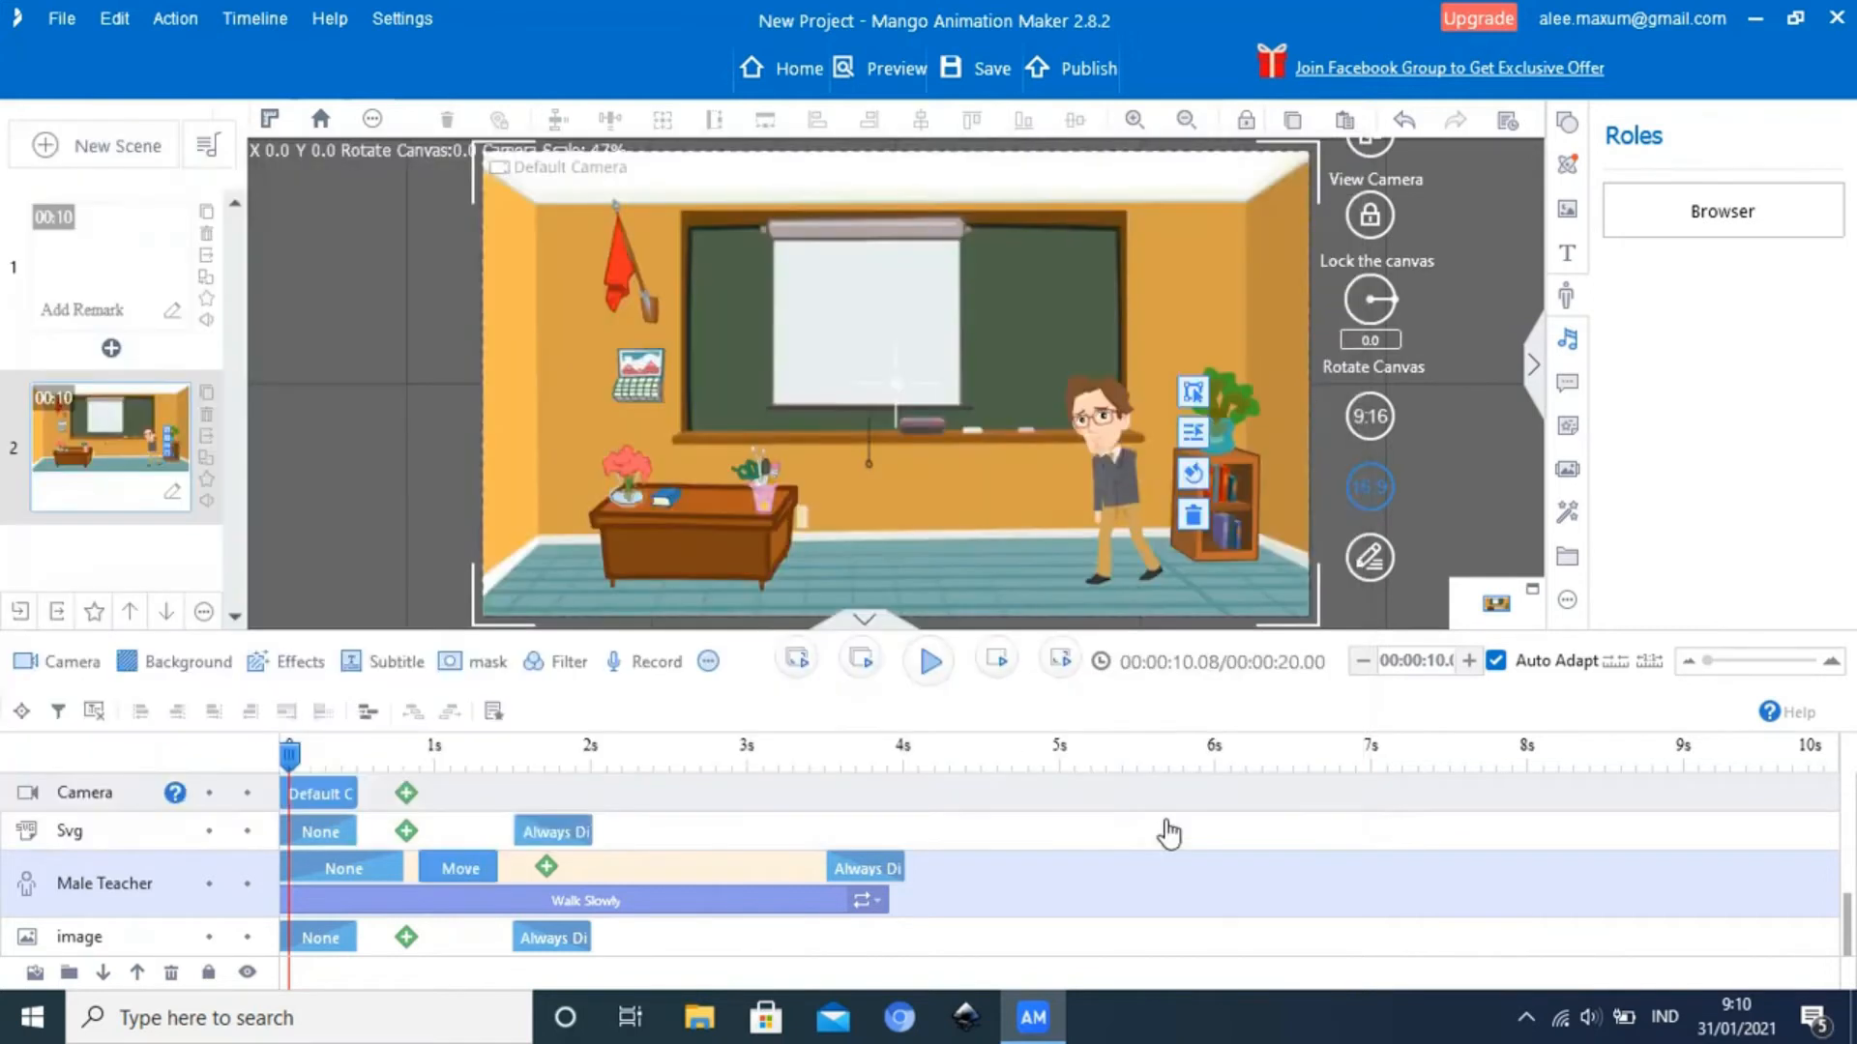
click(1124, 502)
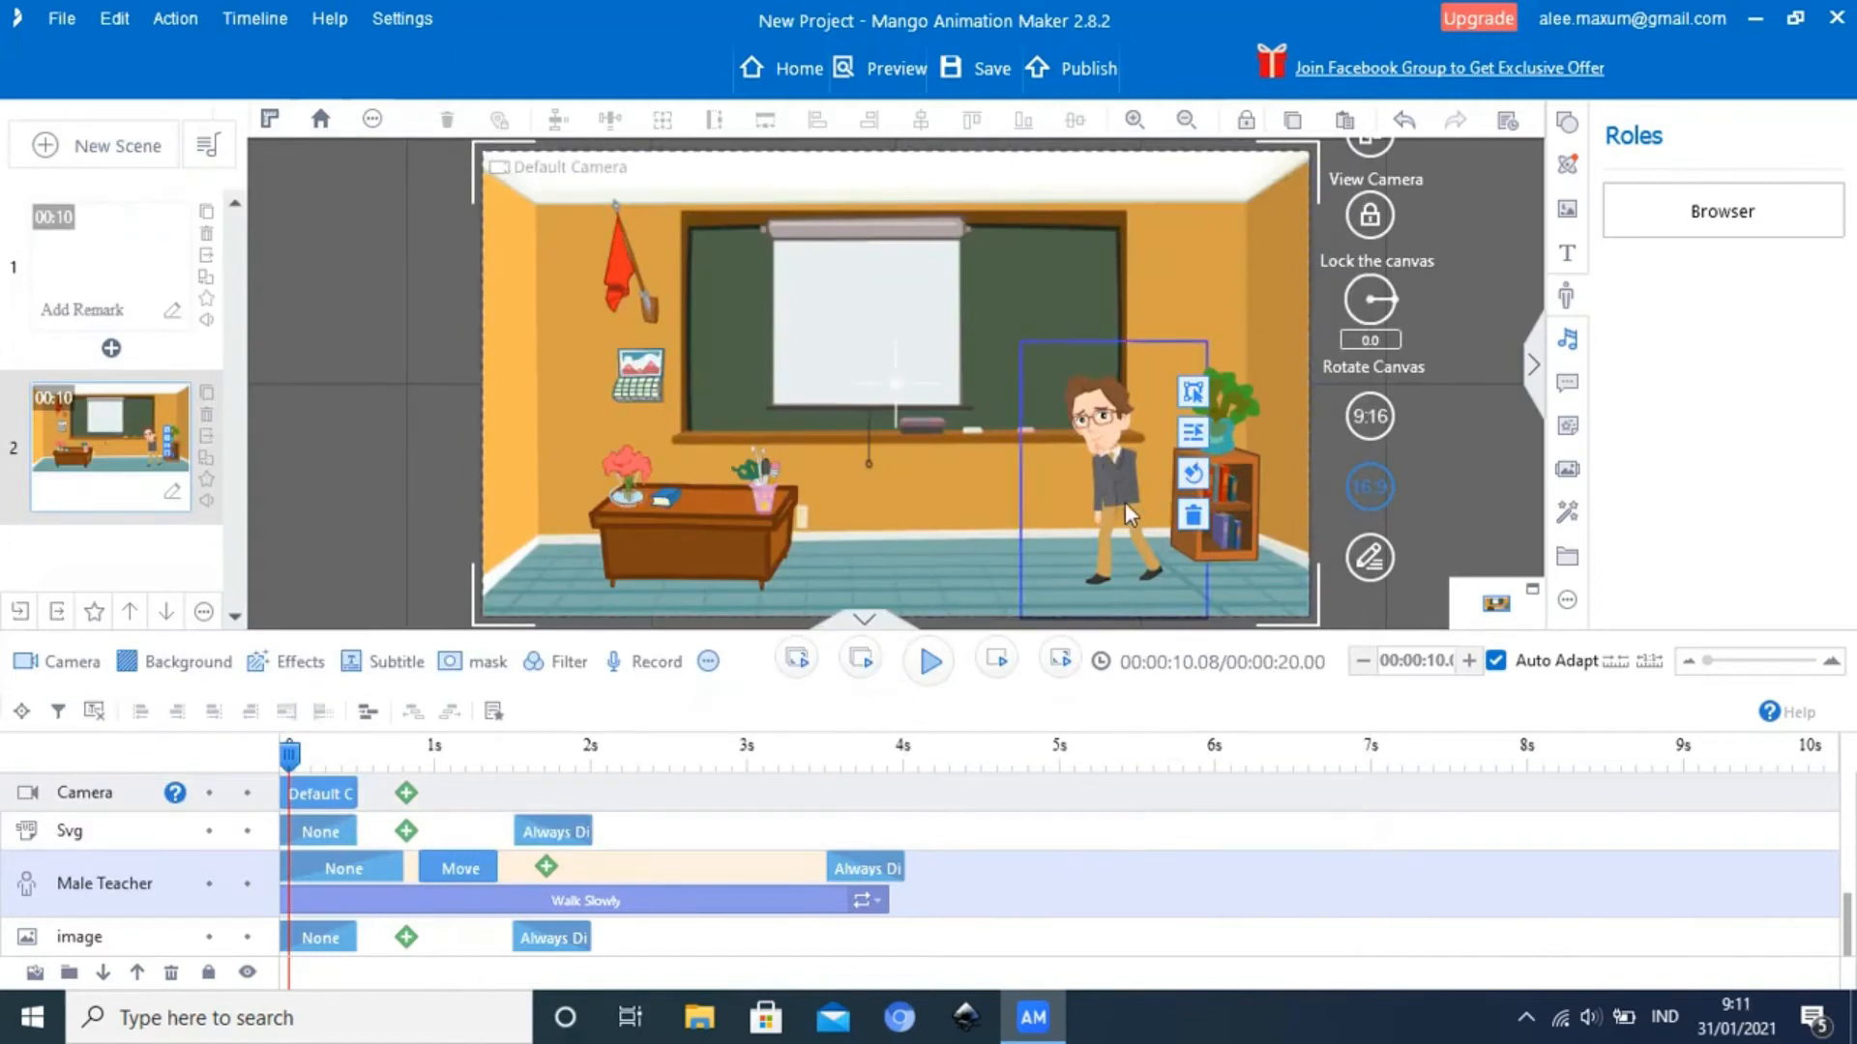
click(1081, 495)
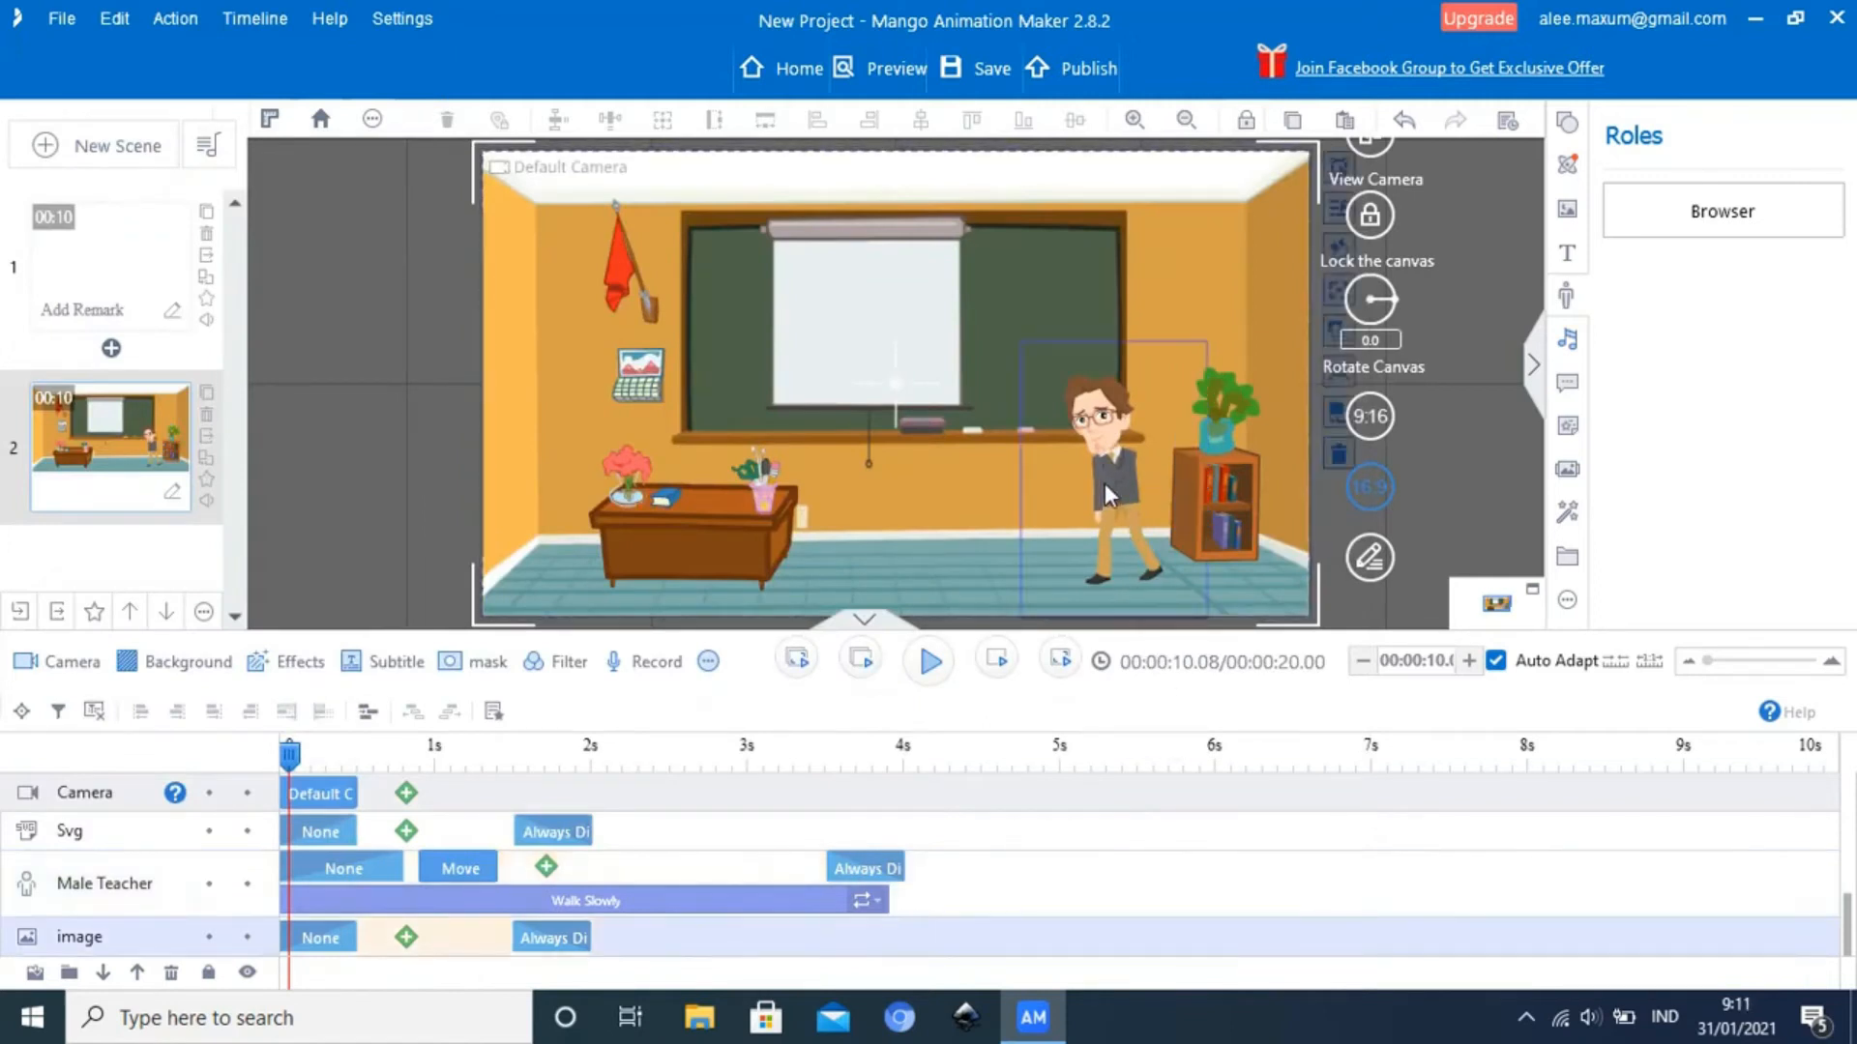
click(1105, 483)
click(1099, 486)
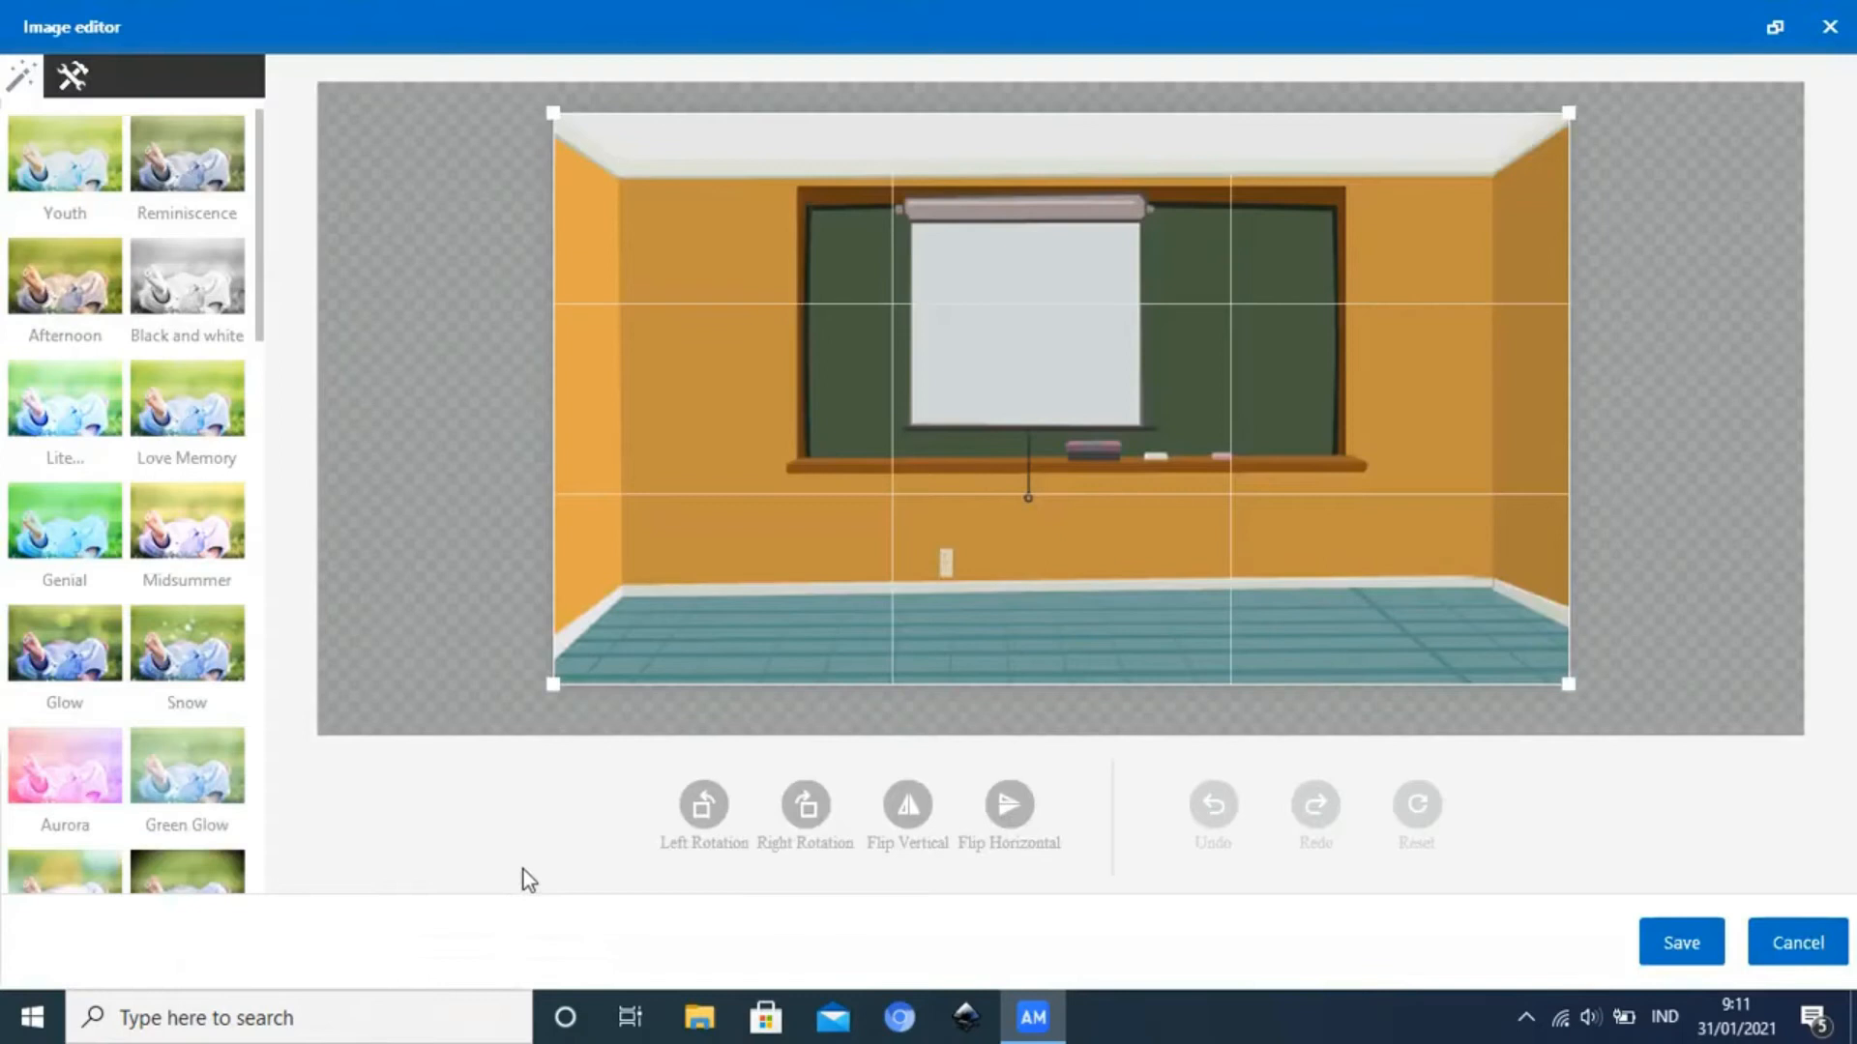
click(1827, 39)
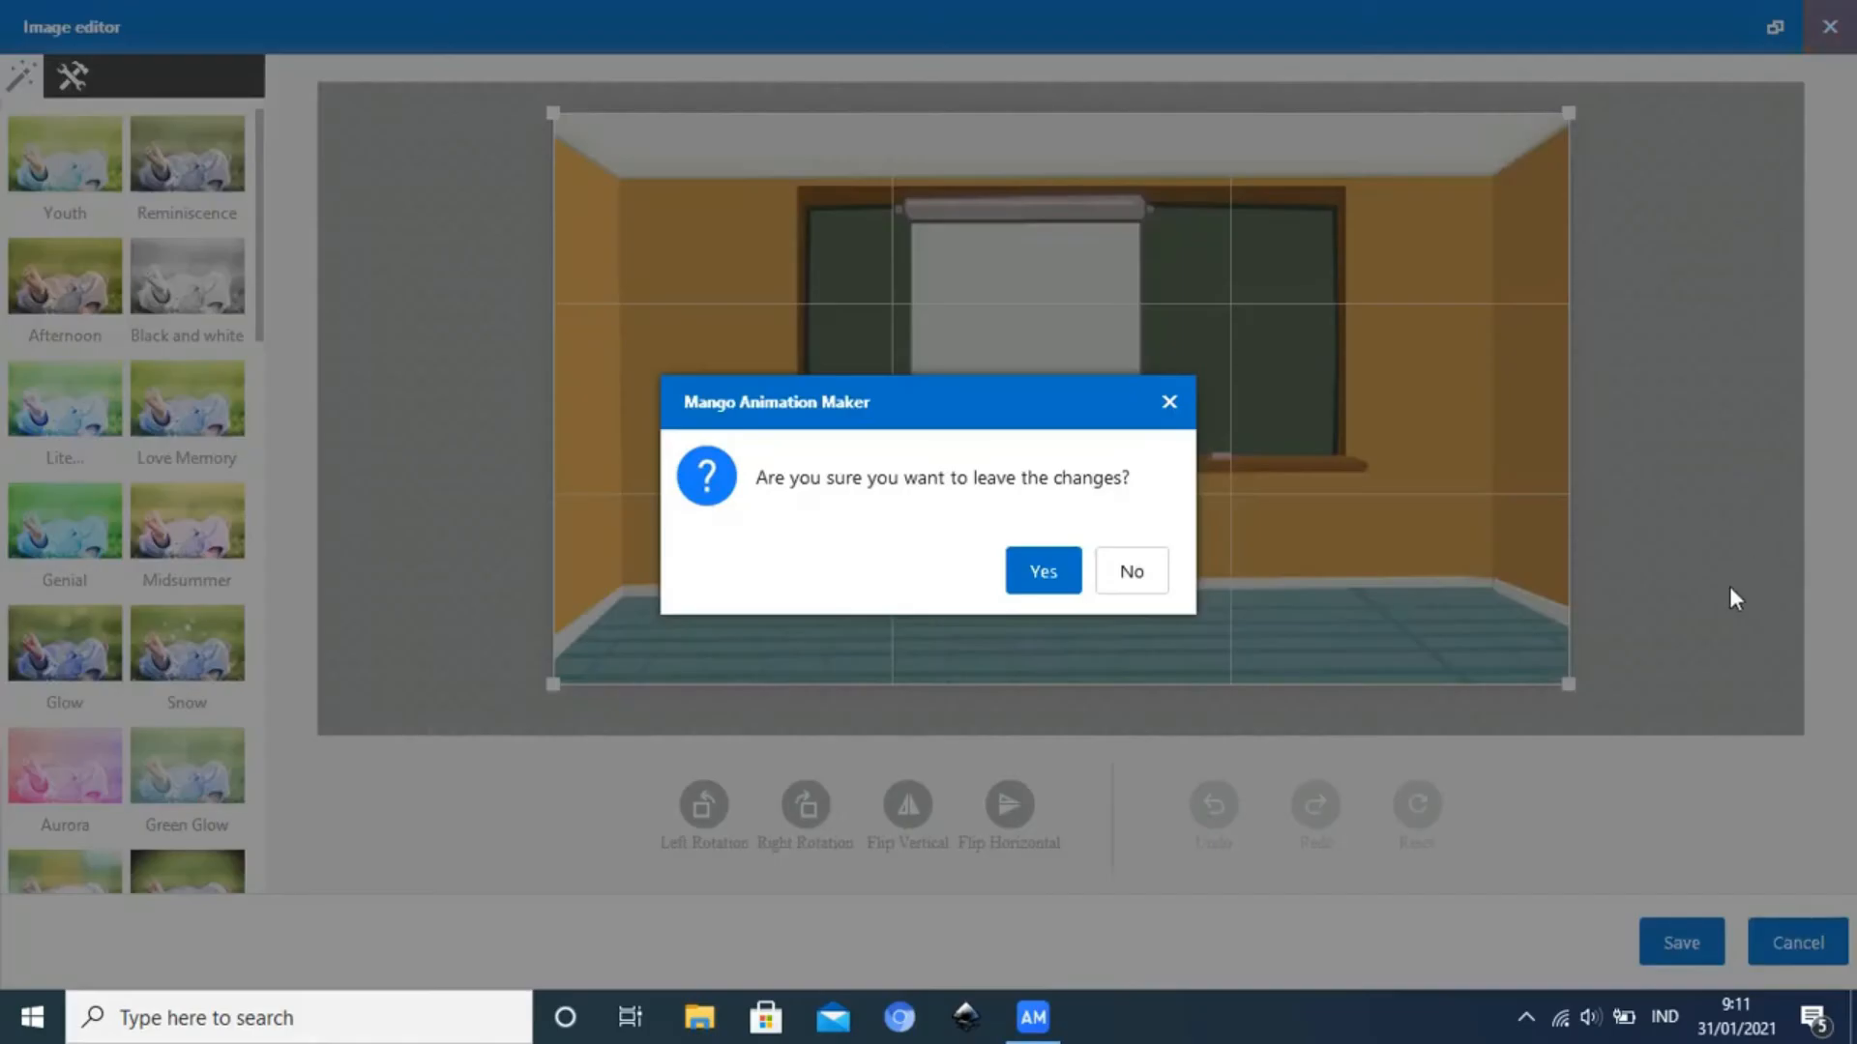
click(1032, 580)
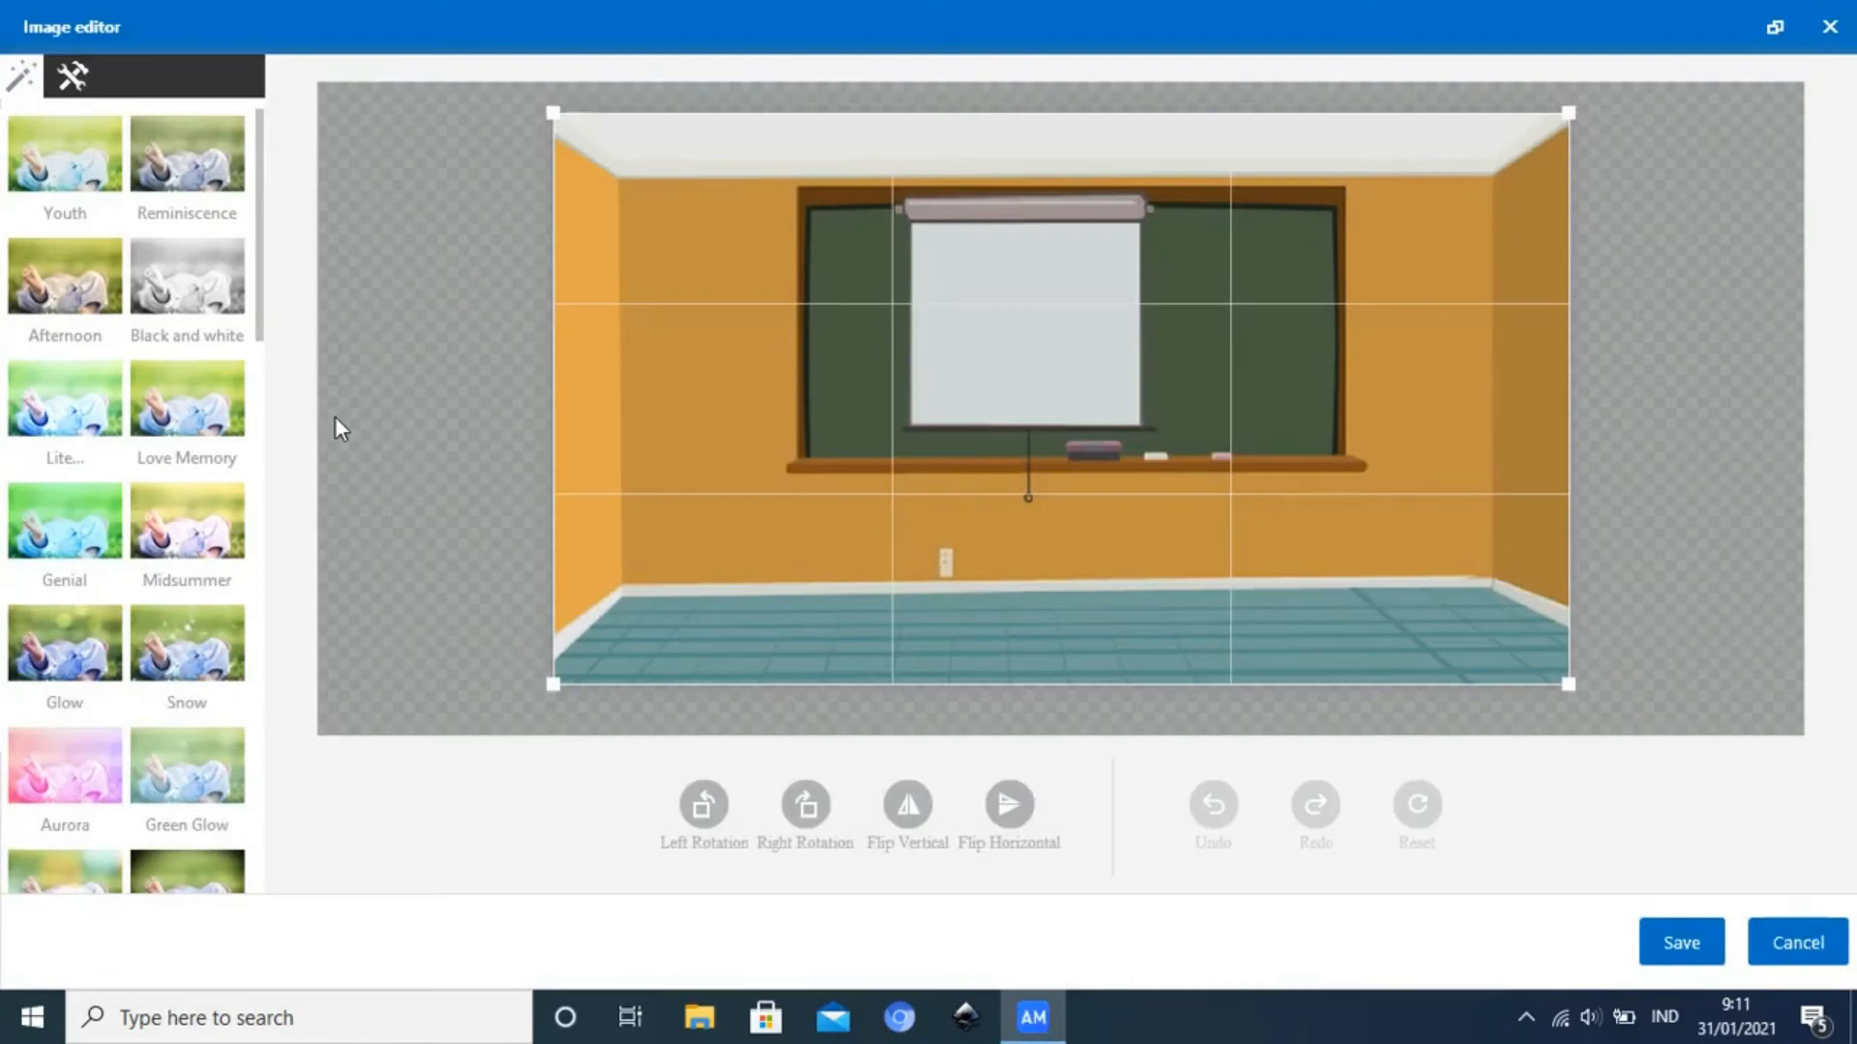
click(1830, 38)
click(1126, 581)
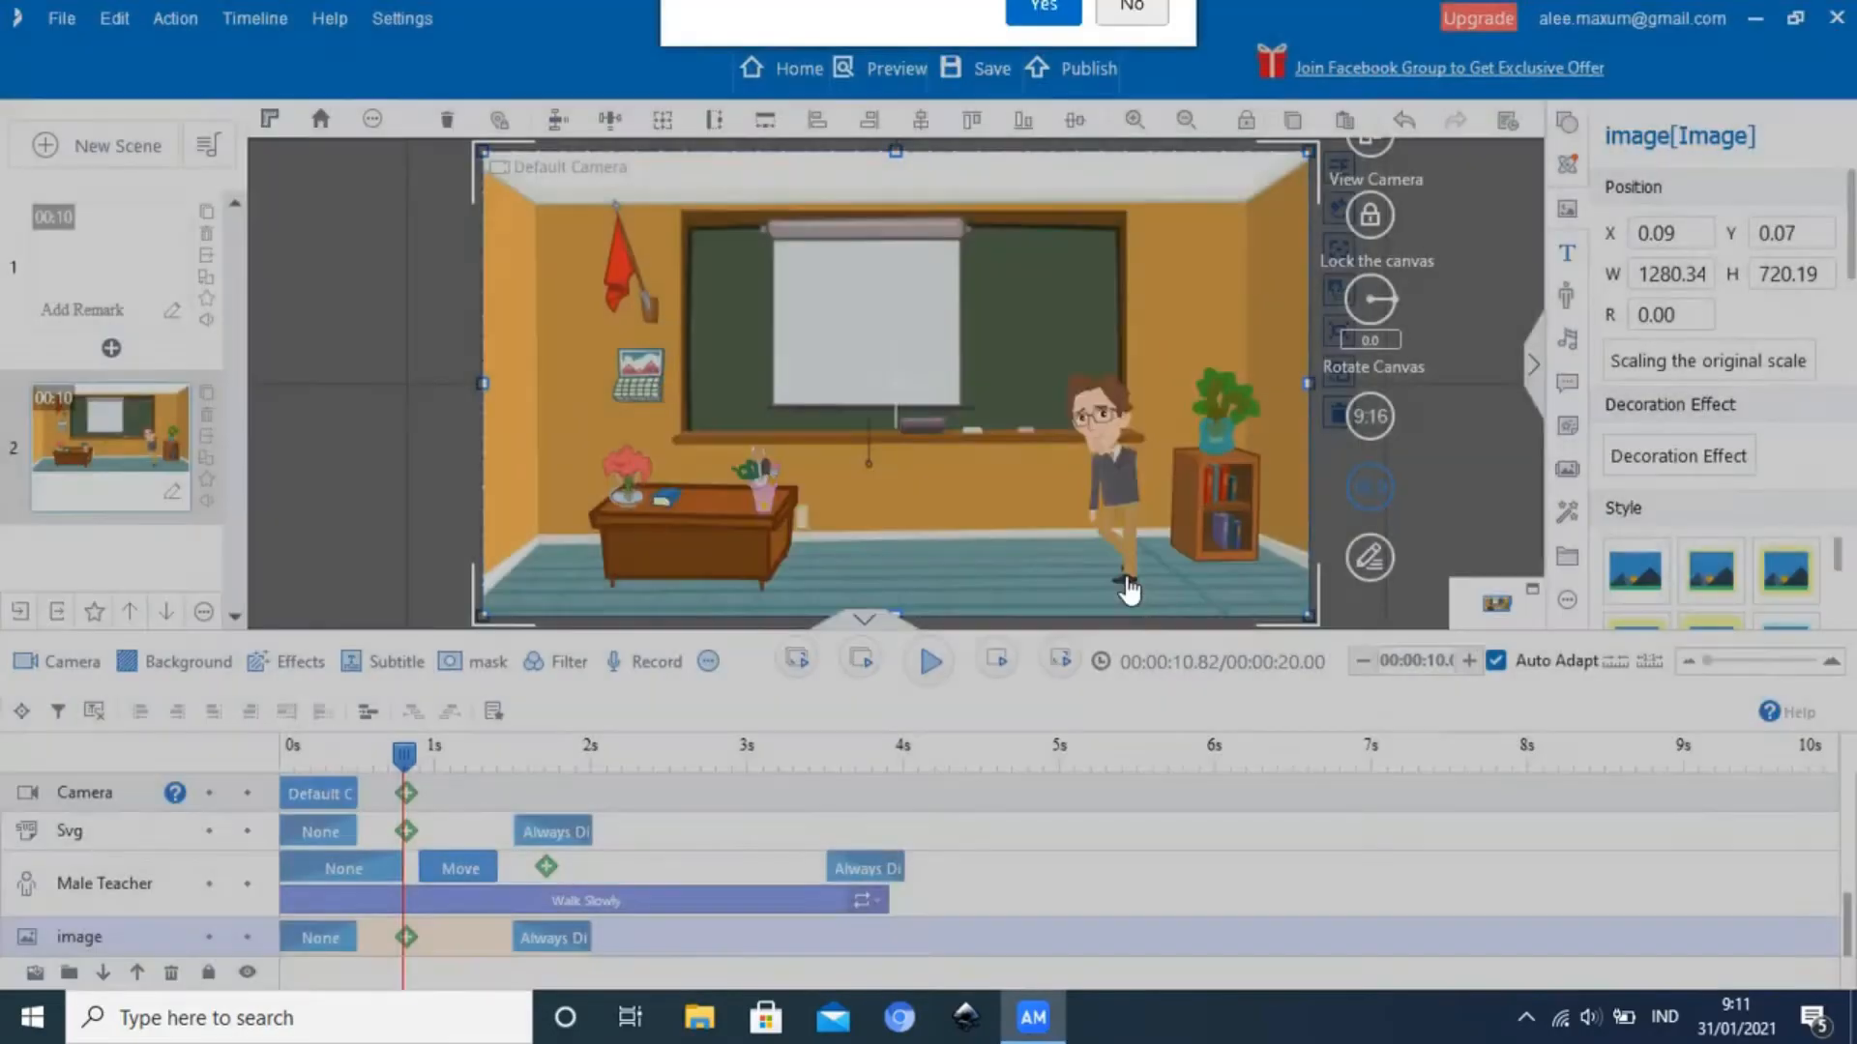
Stretch the Male Teacher's Move effect to about 3.03 seconds and shift it to start right after the None entrance block
mouse_move(416, 757)
mouse_down()
mouse_move(293, 762)
mouse_move(402, 765)
mouse_up()
click(461, 870)
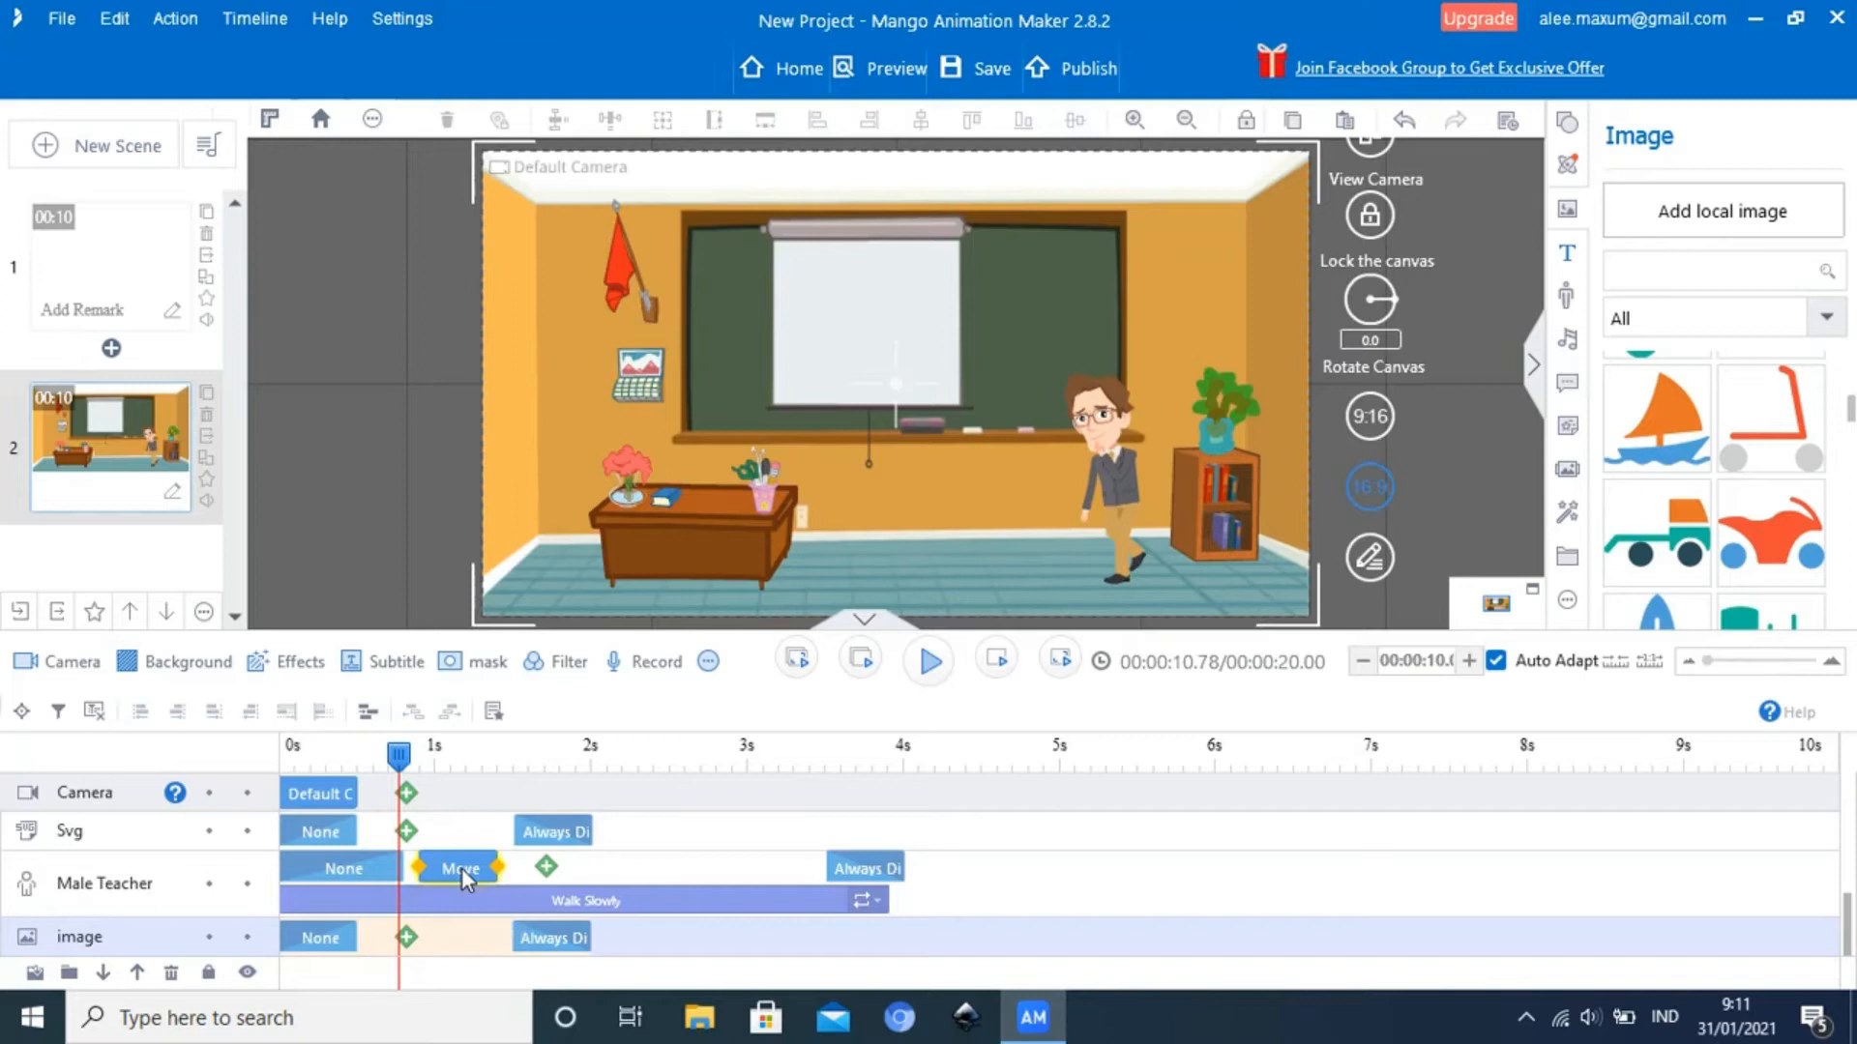
drag(498, 867, 892, 865)
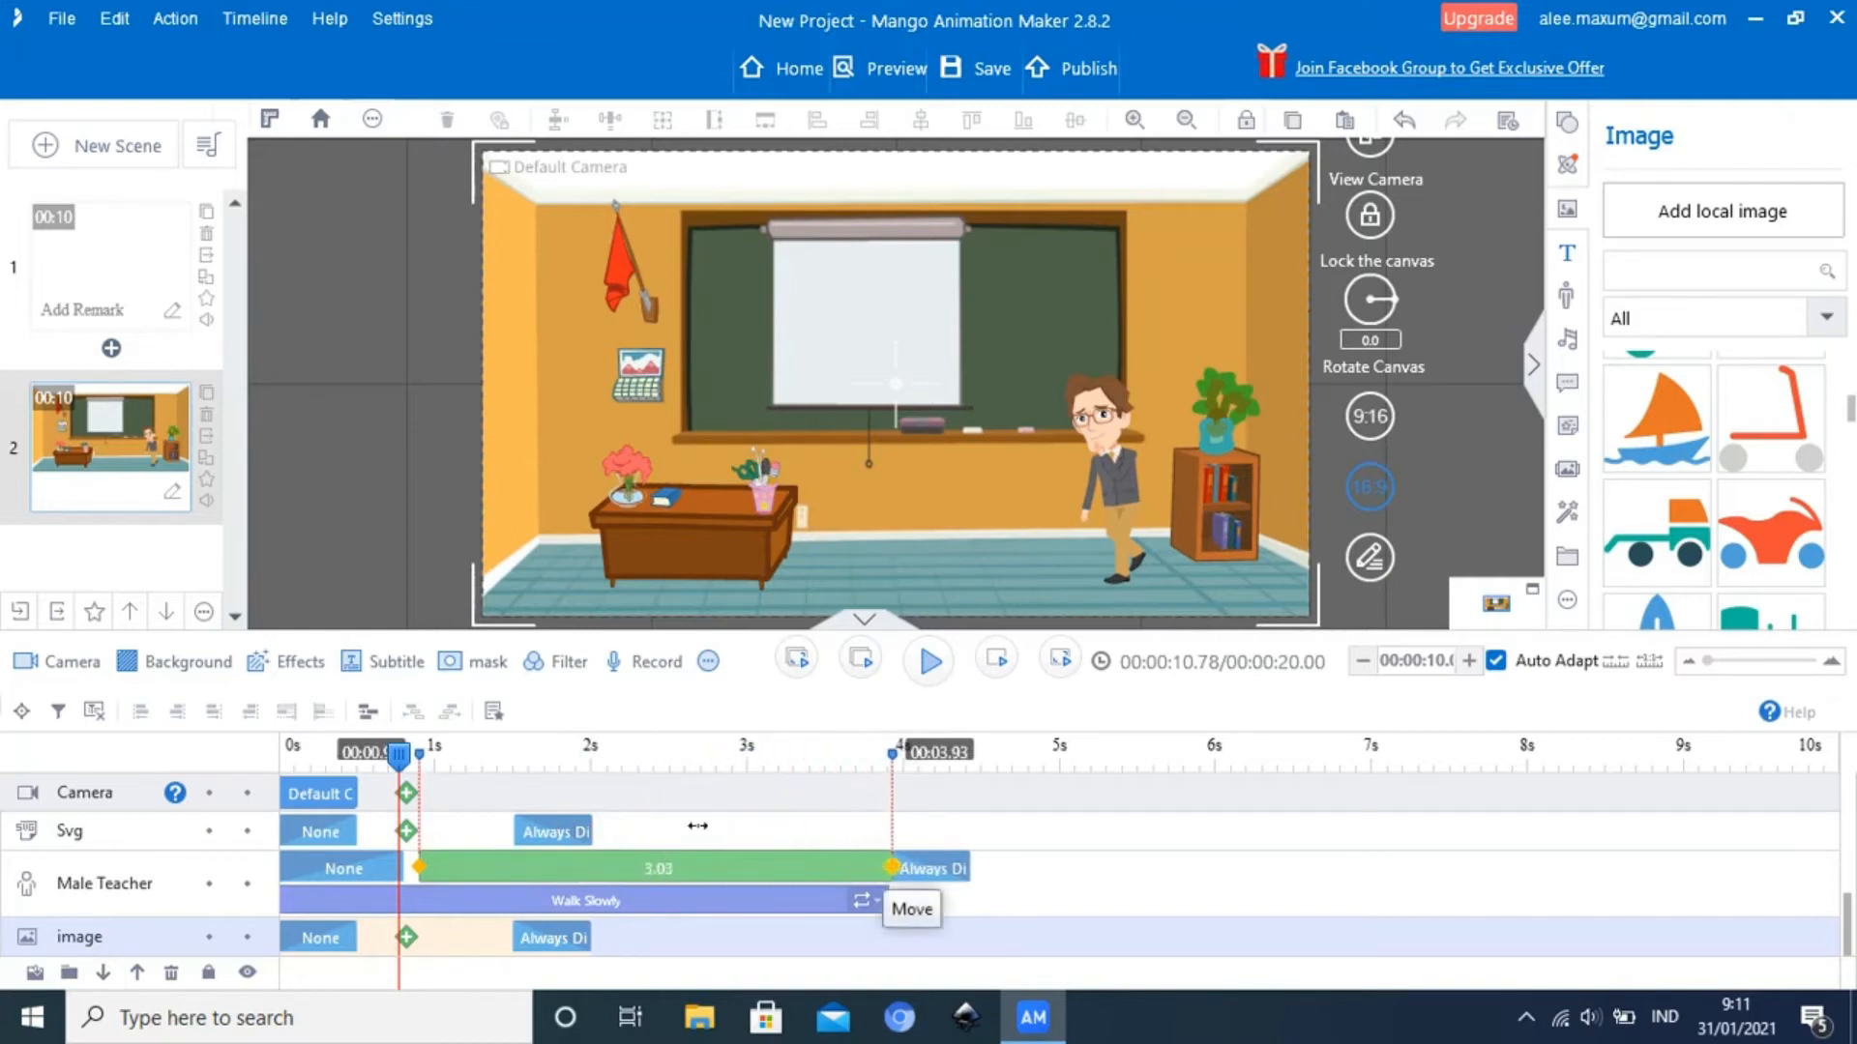
drag(515, 863, 503, 867)
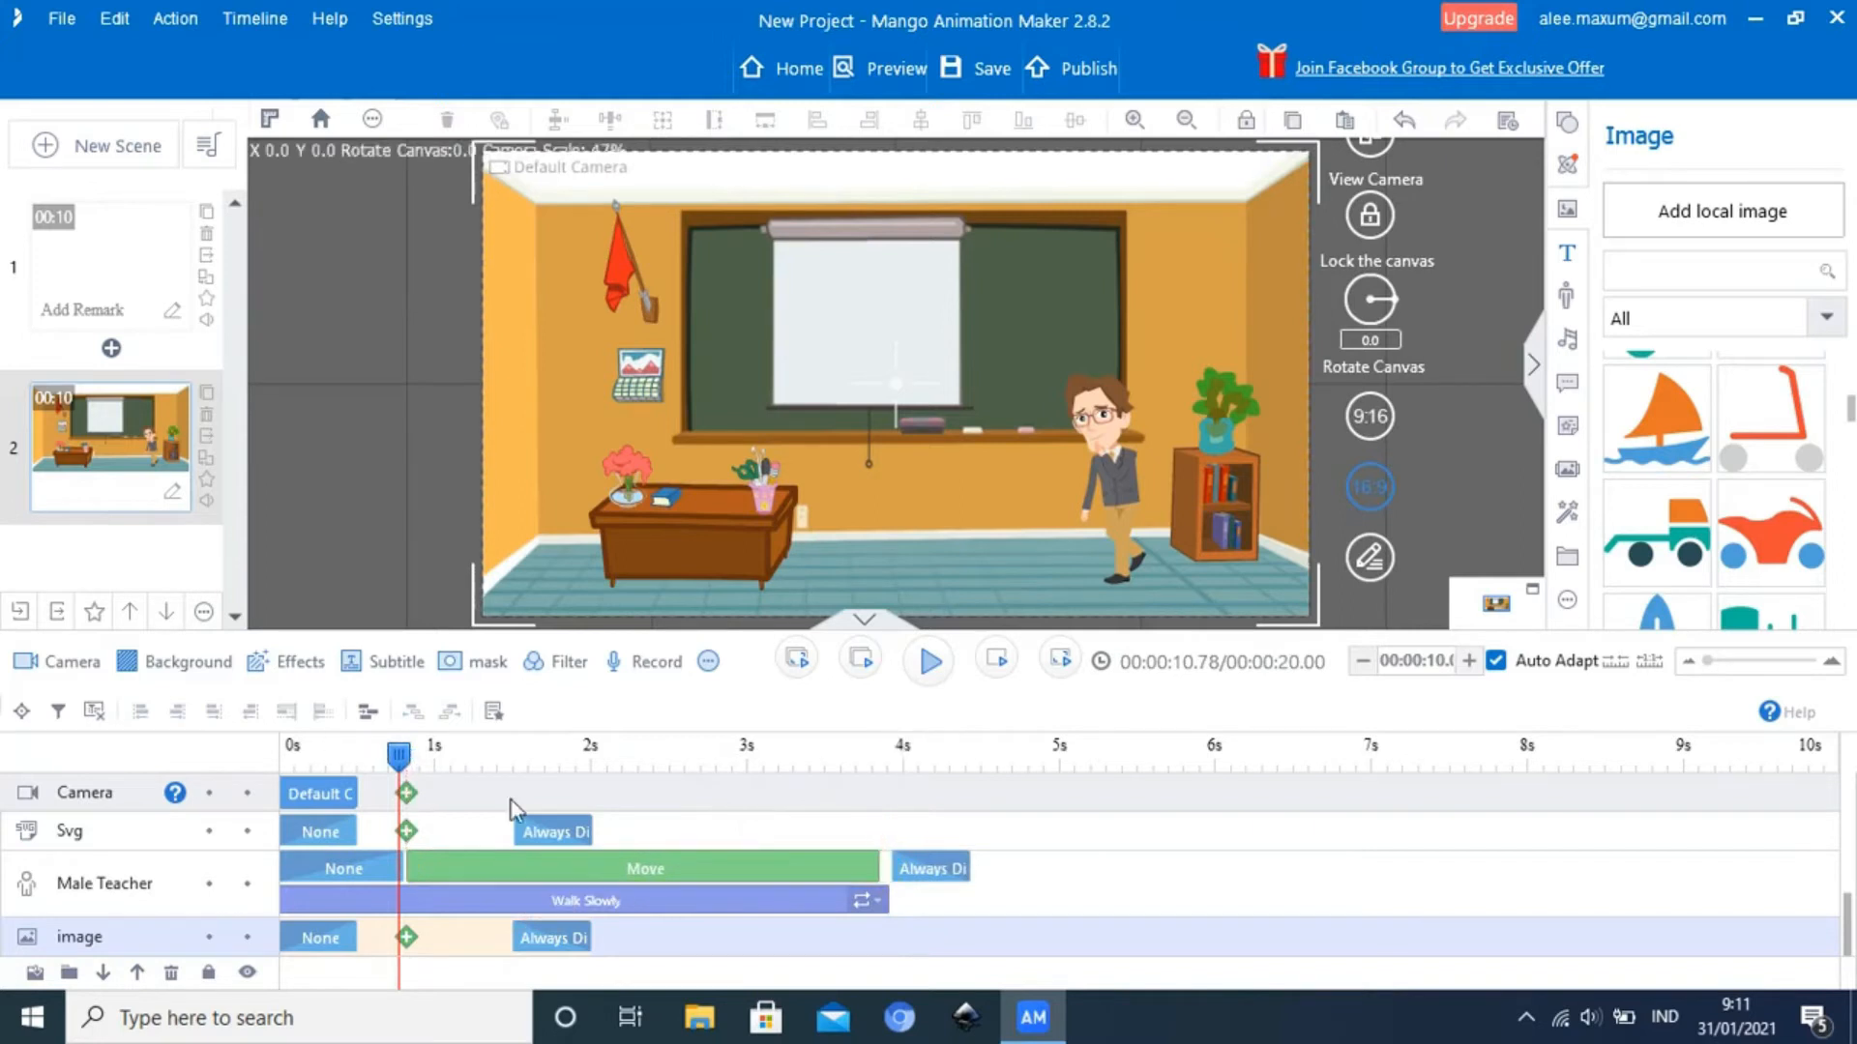
Play the scene to check the Male Teacher's movement and return the playhead to the start of the Move effect
click(929, 667)
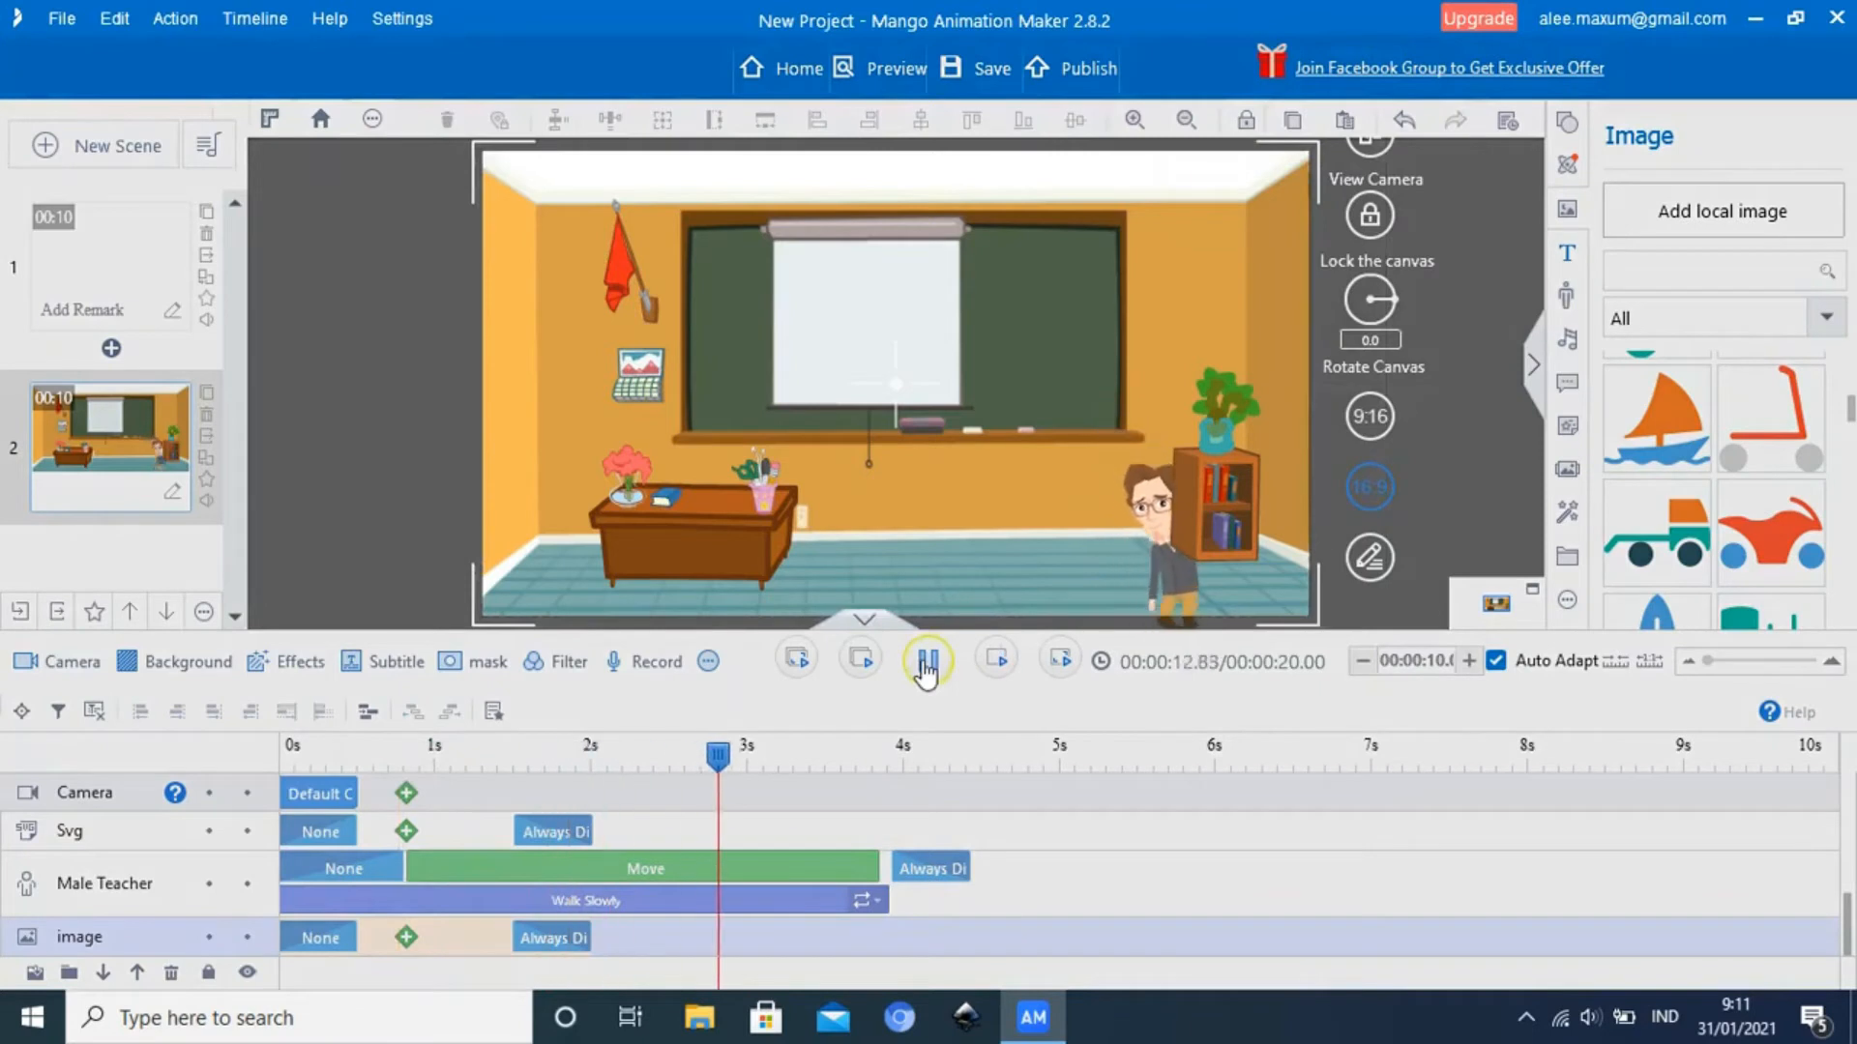
click(929, 670)
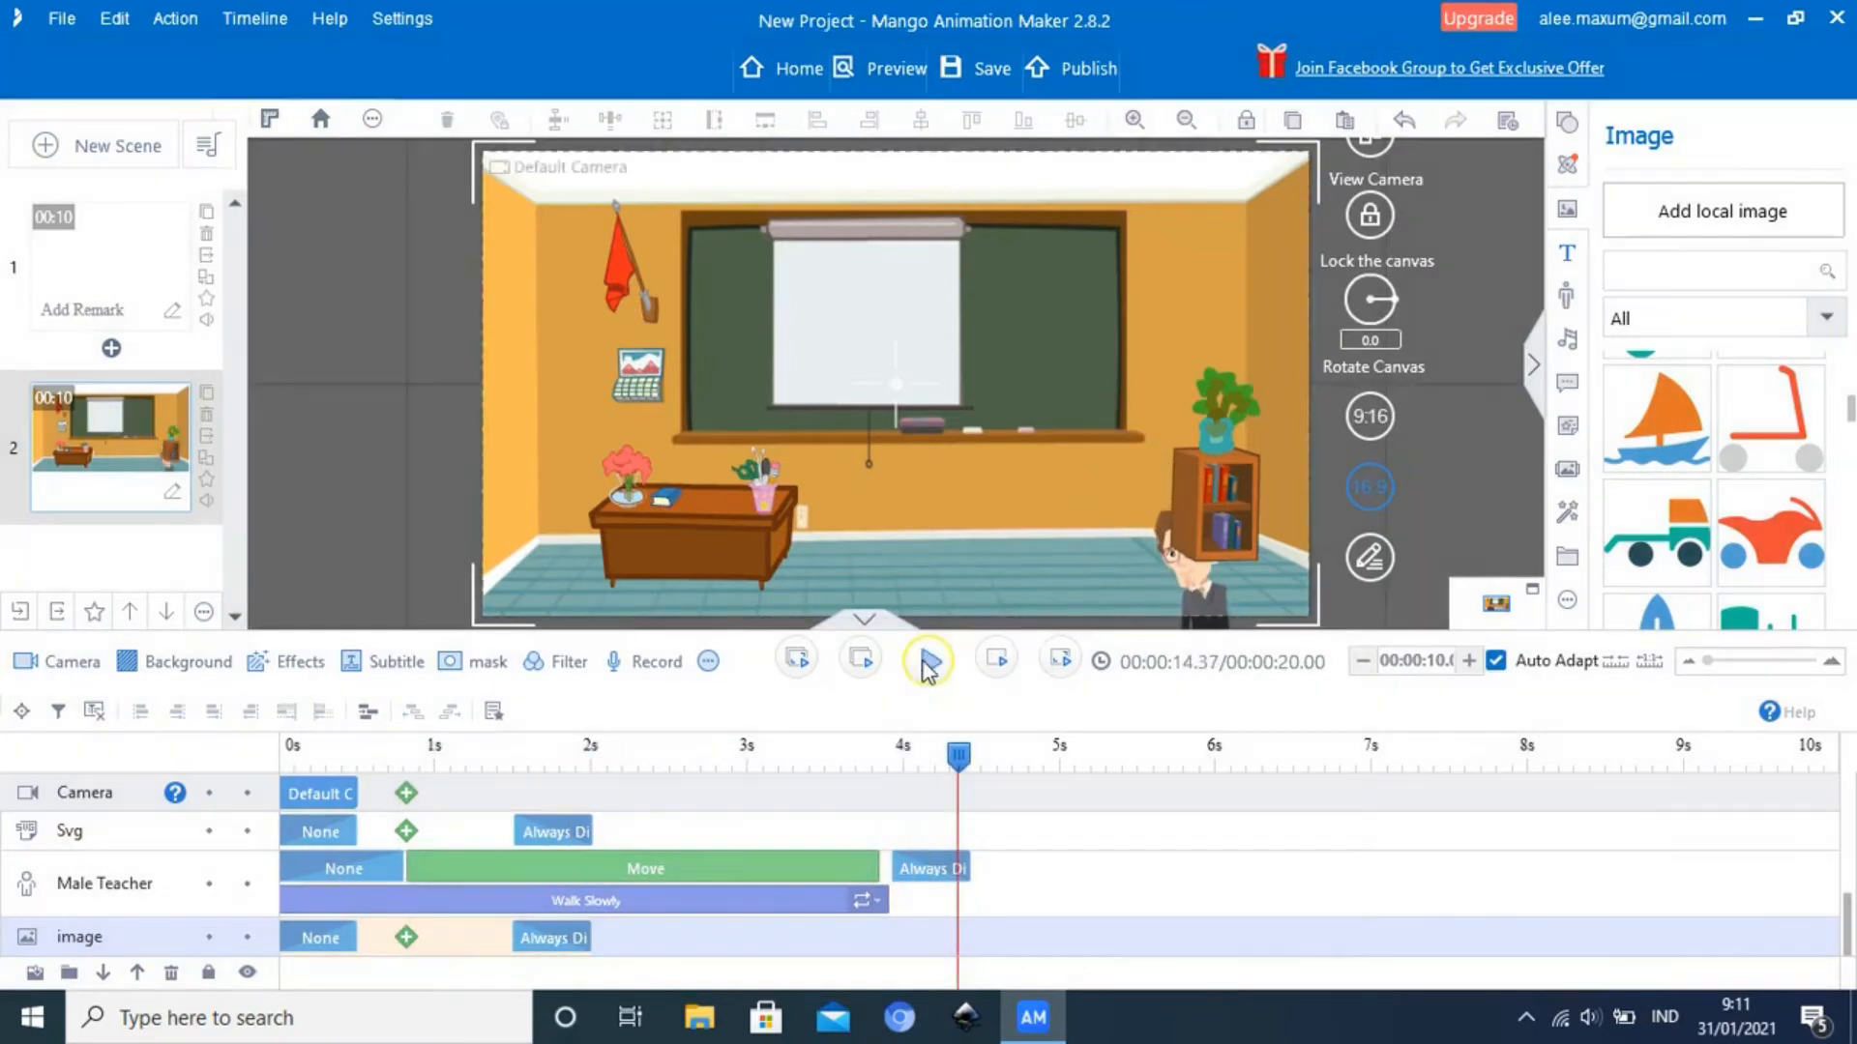
drag(959, 755, 408, 815)
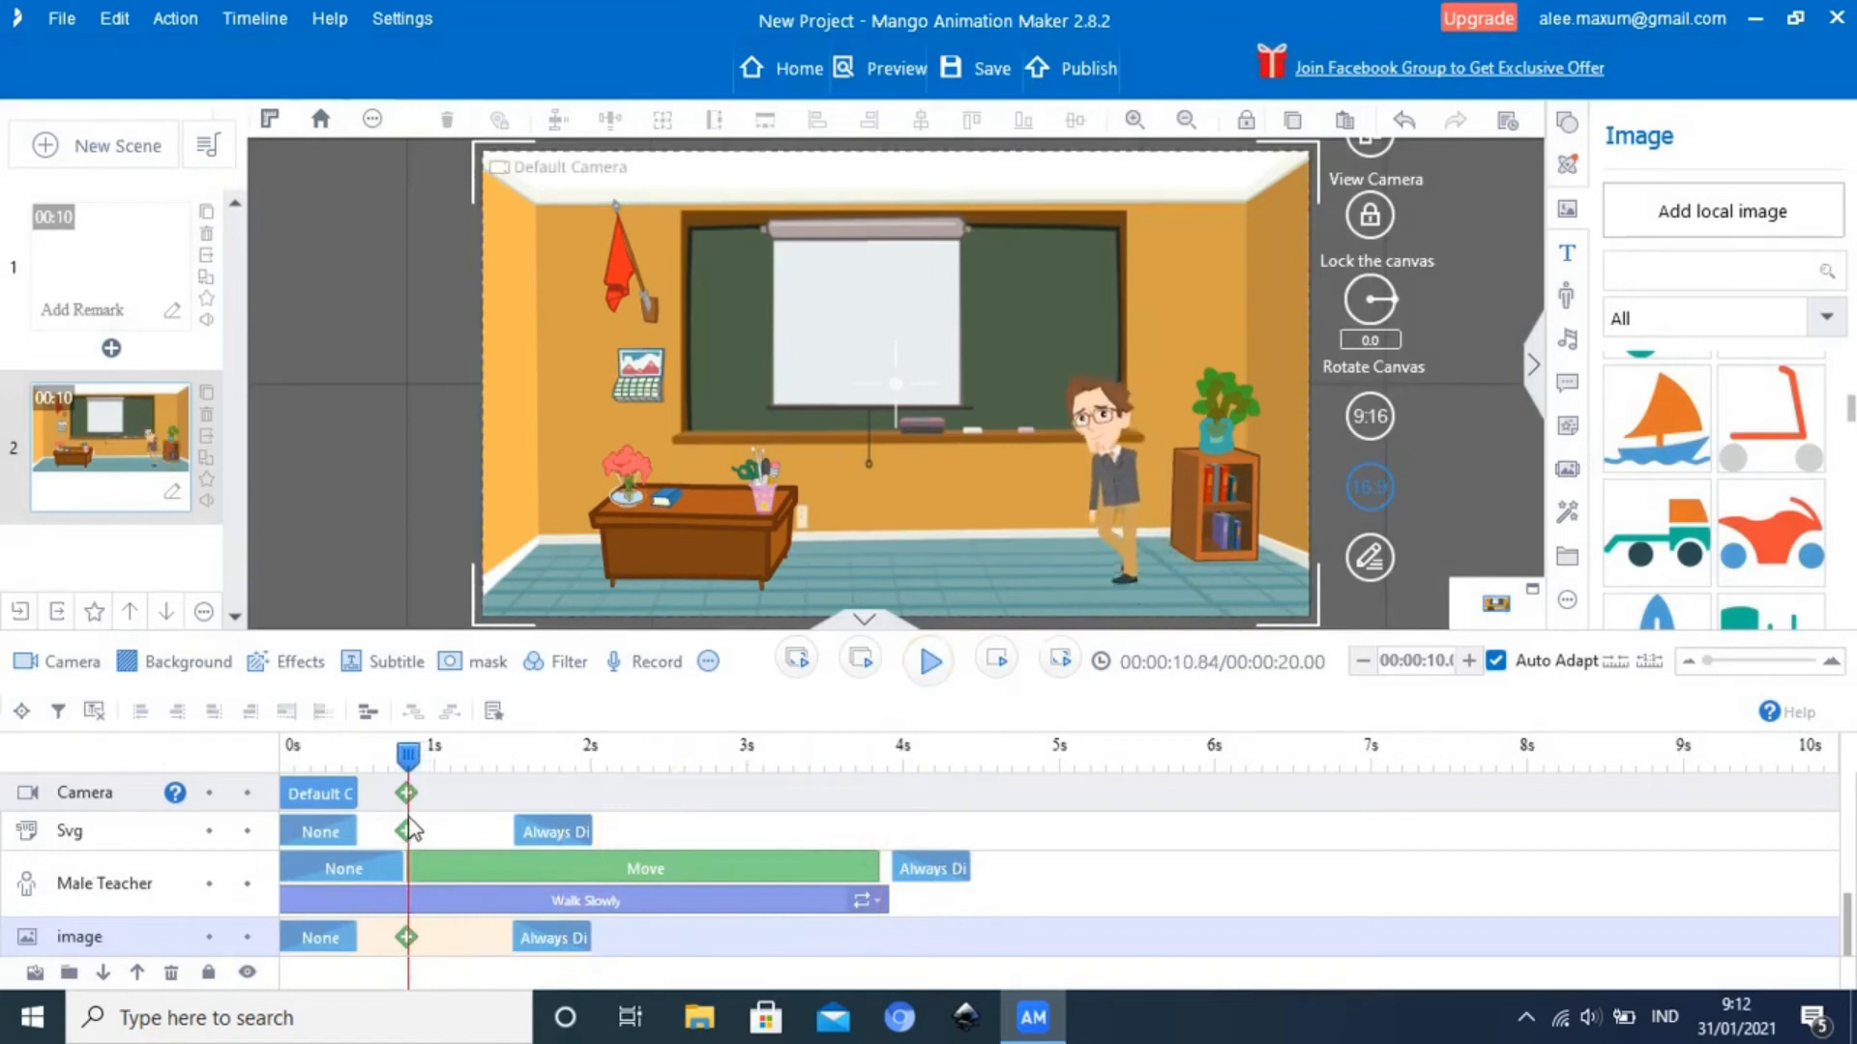
Set the Male Teacher's Move path from X 735.79, Y 160.77 outside the right wall to X -335.08, Y 176.83 at the desk
click(1117, 483)
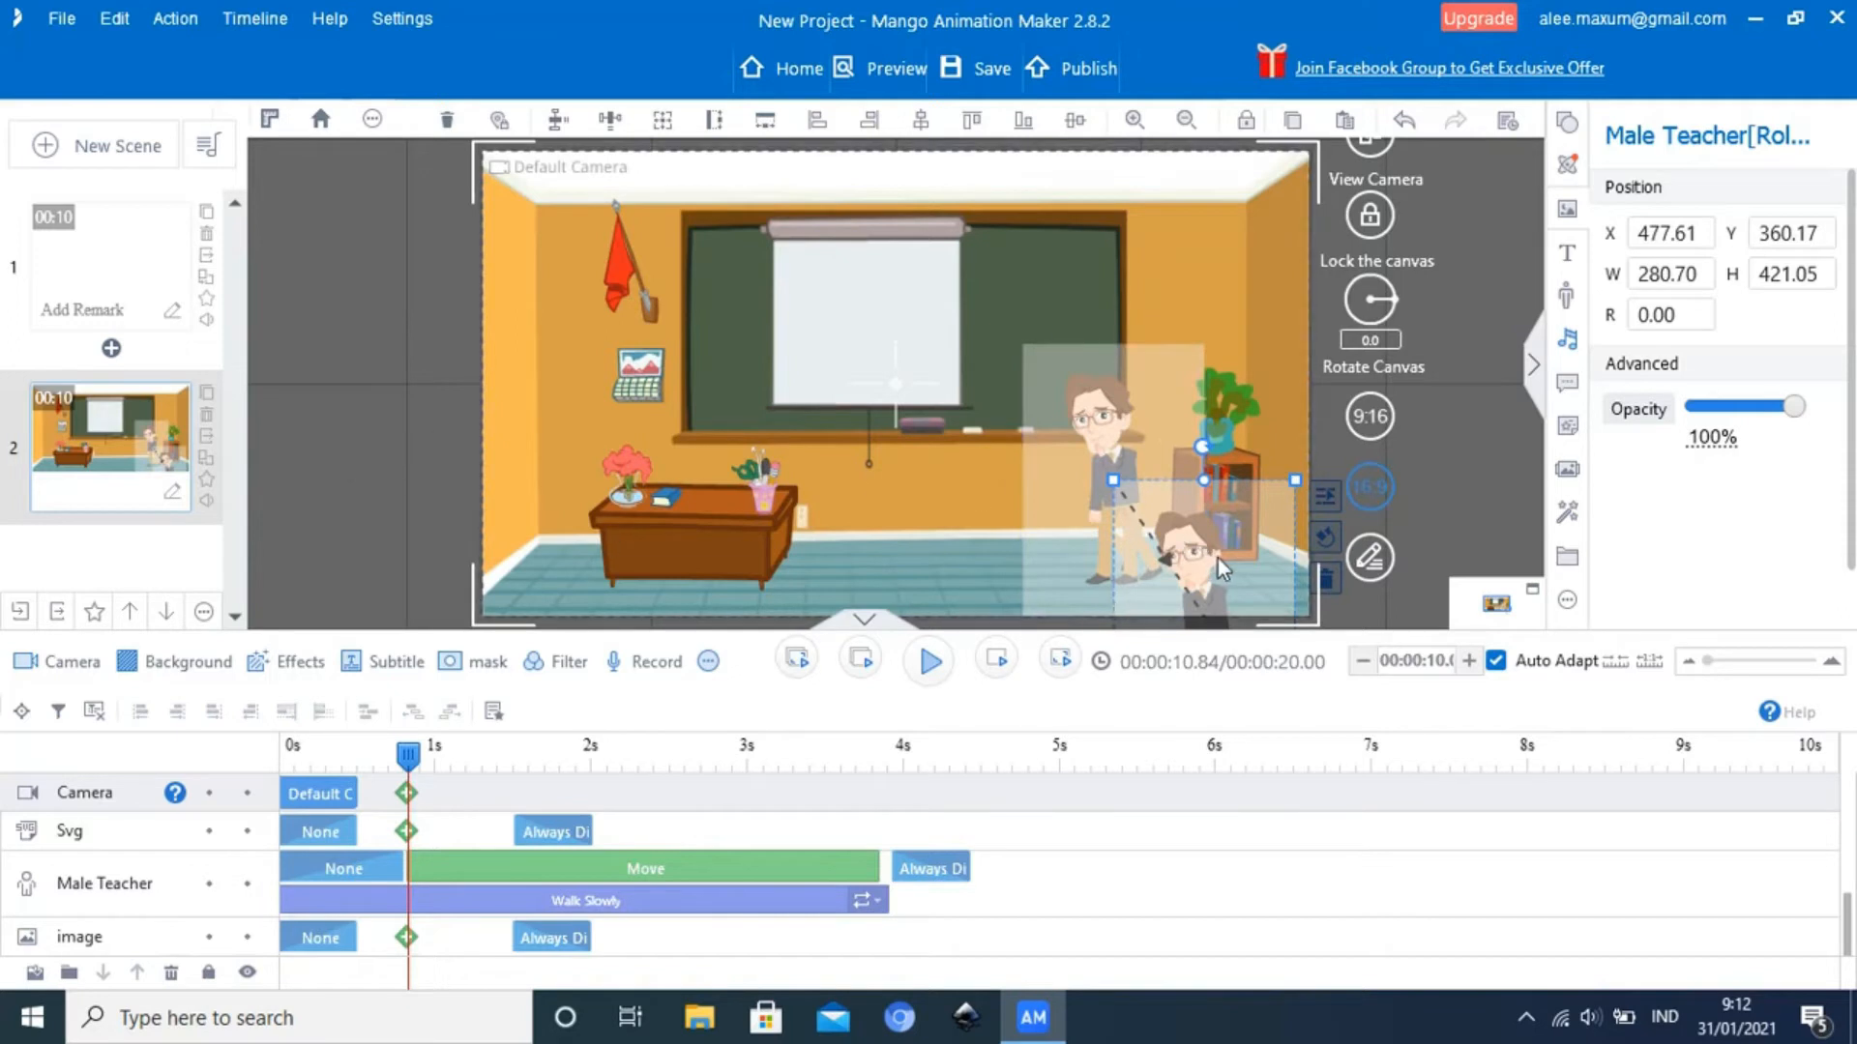
drag(1238, 559, 716, 442)
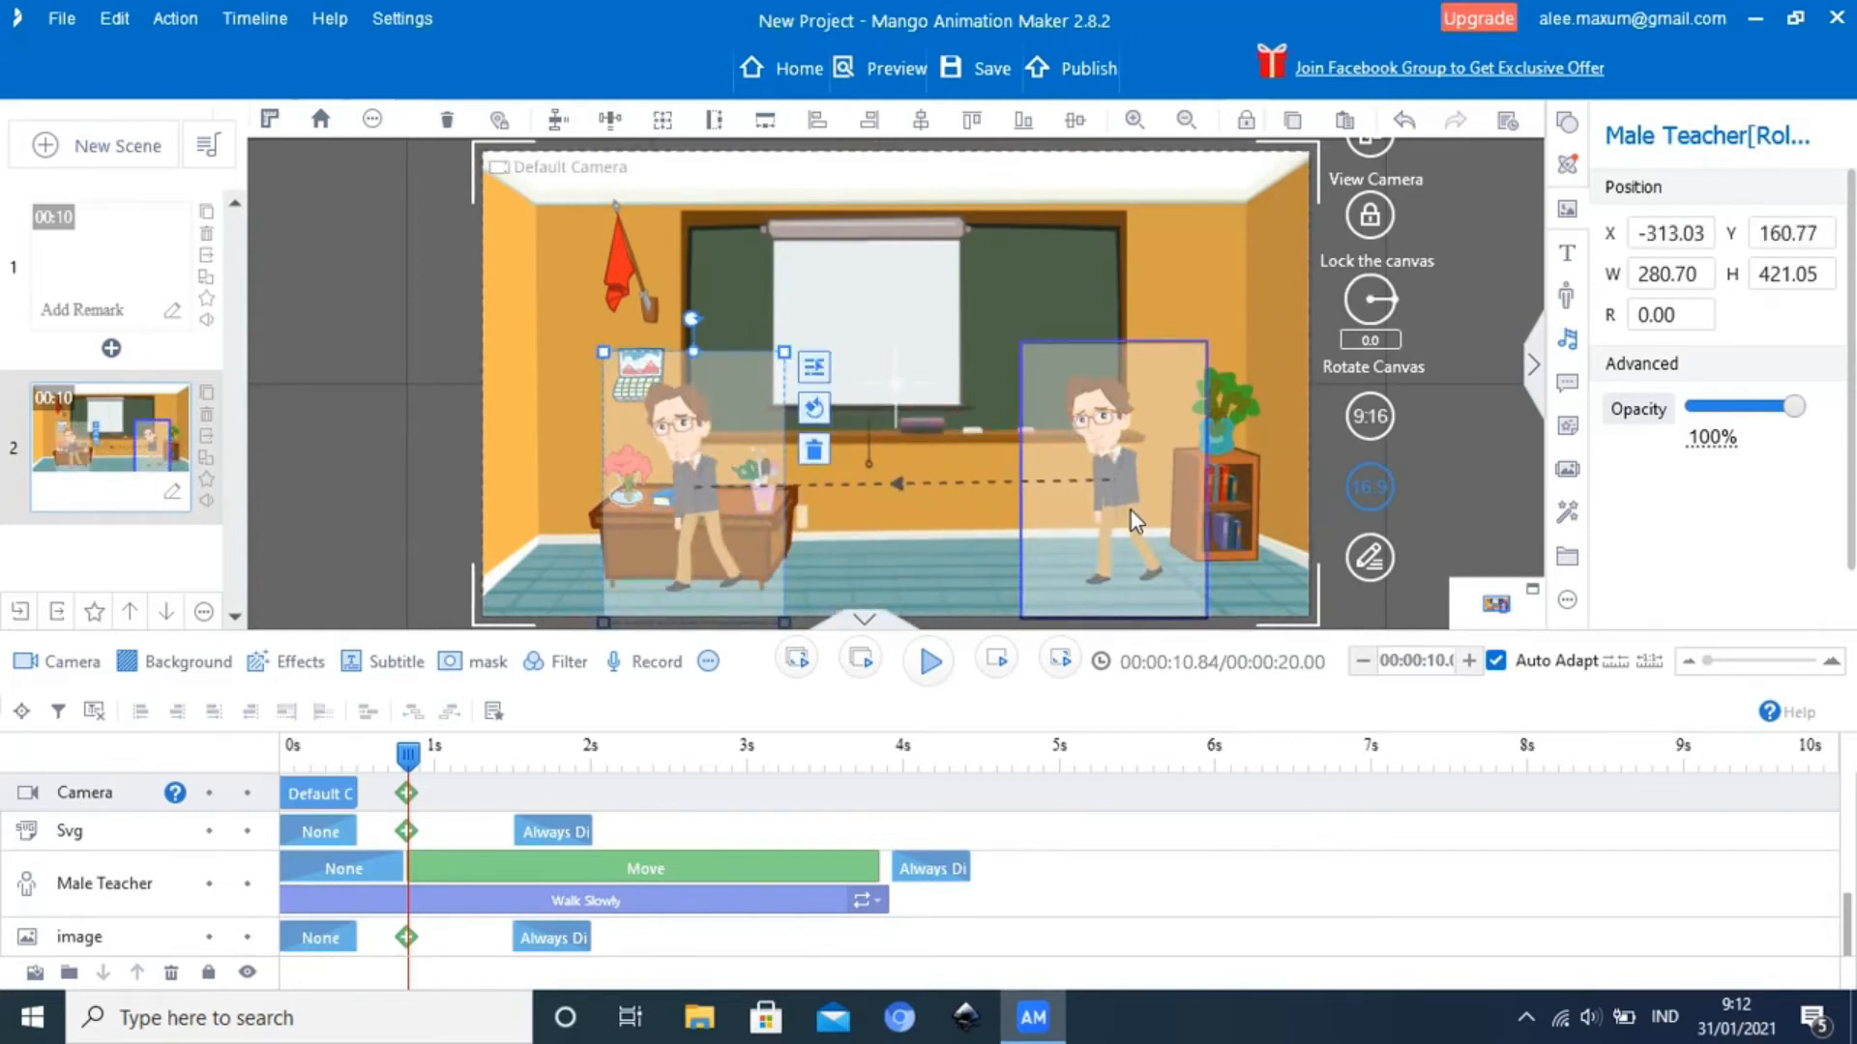
drag(1129, 511, 1387, 521)
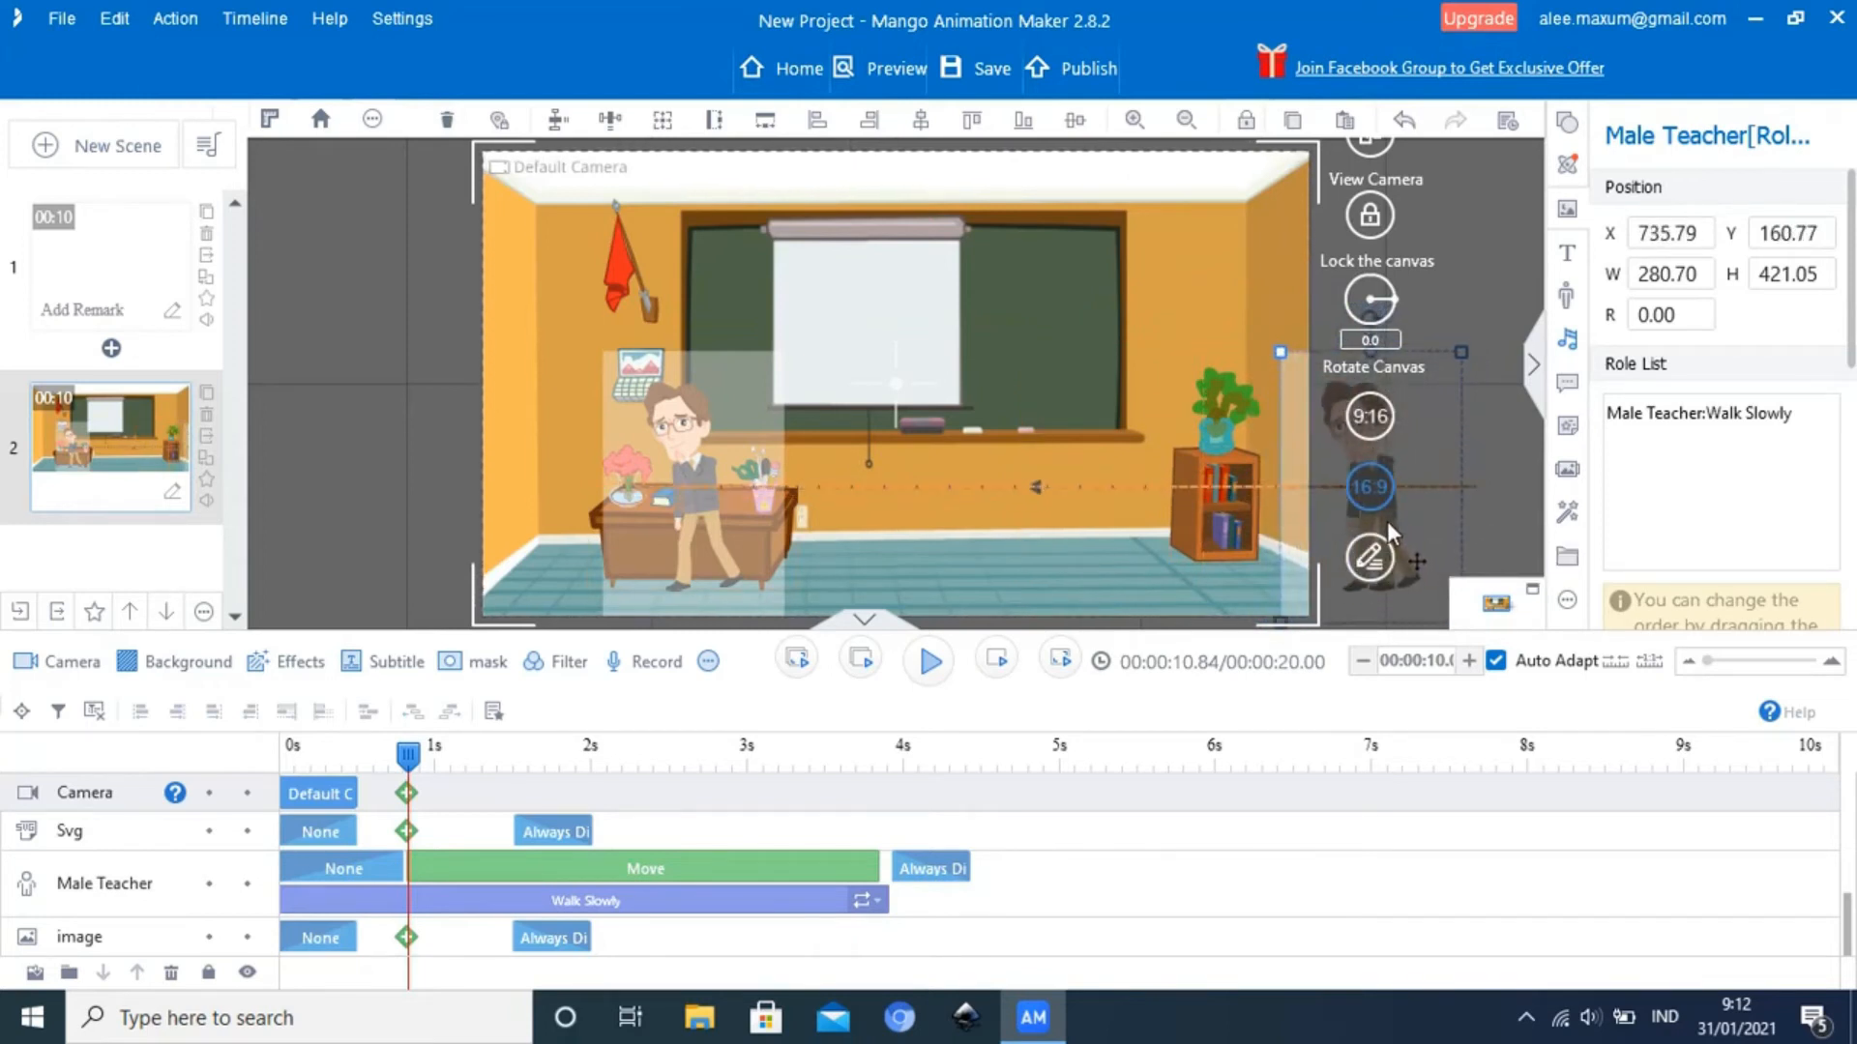
click(704, 505)
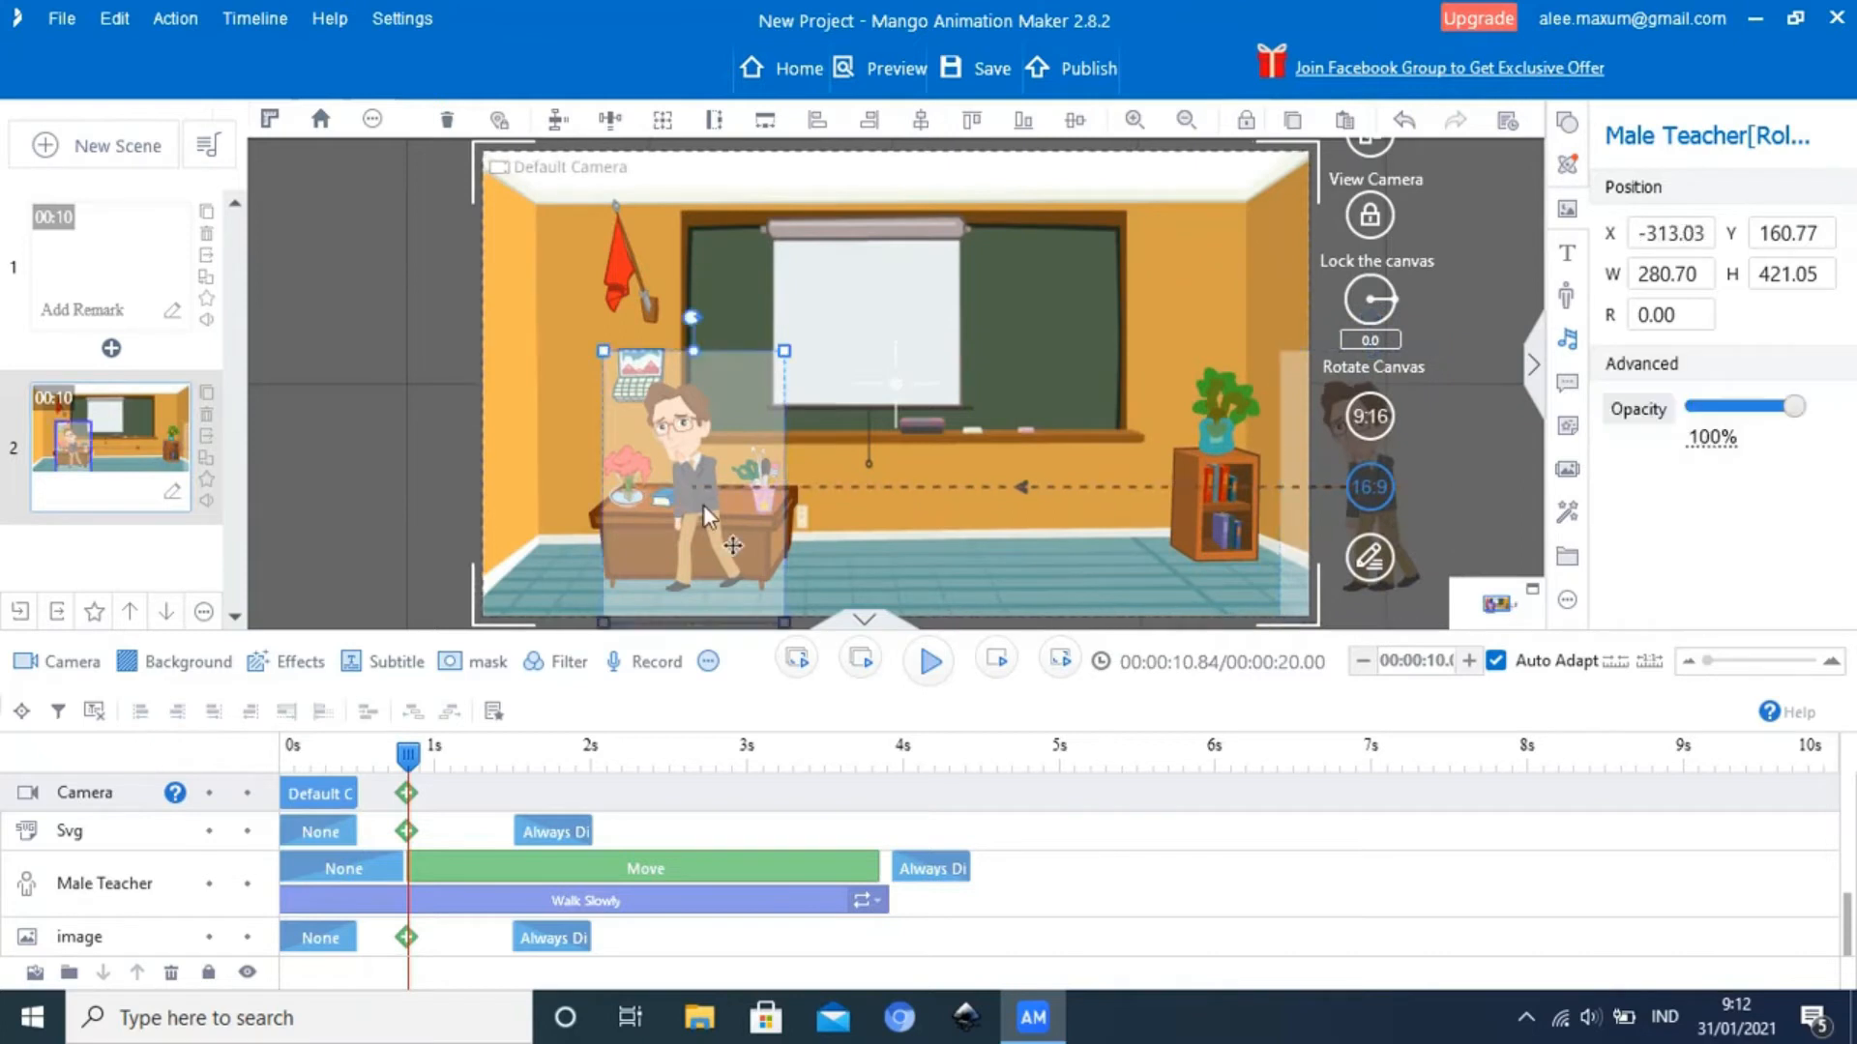
drag(699, 508, 681, 524)
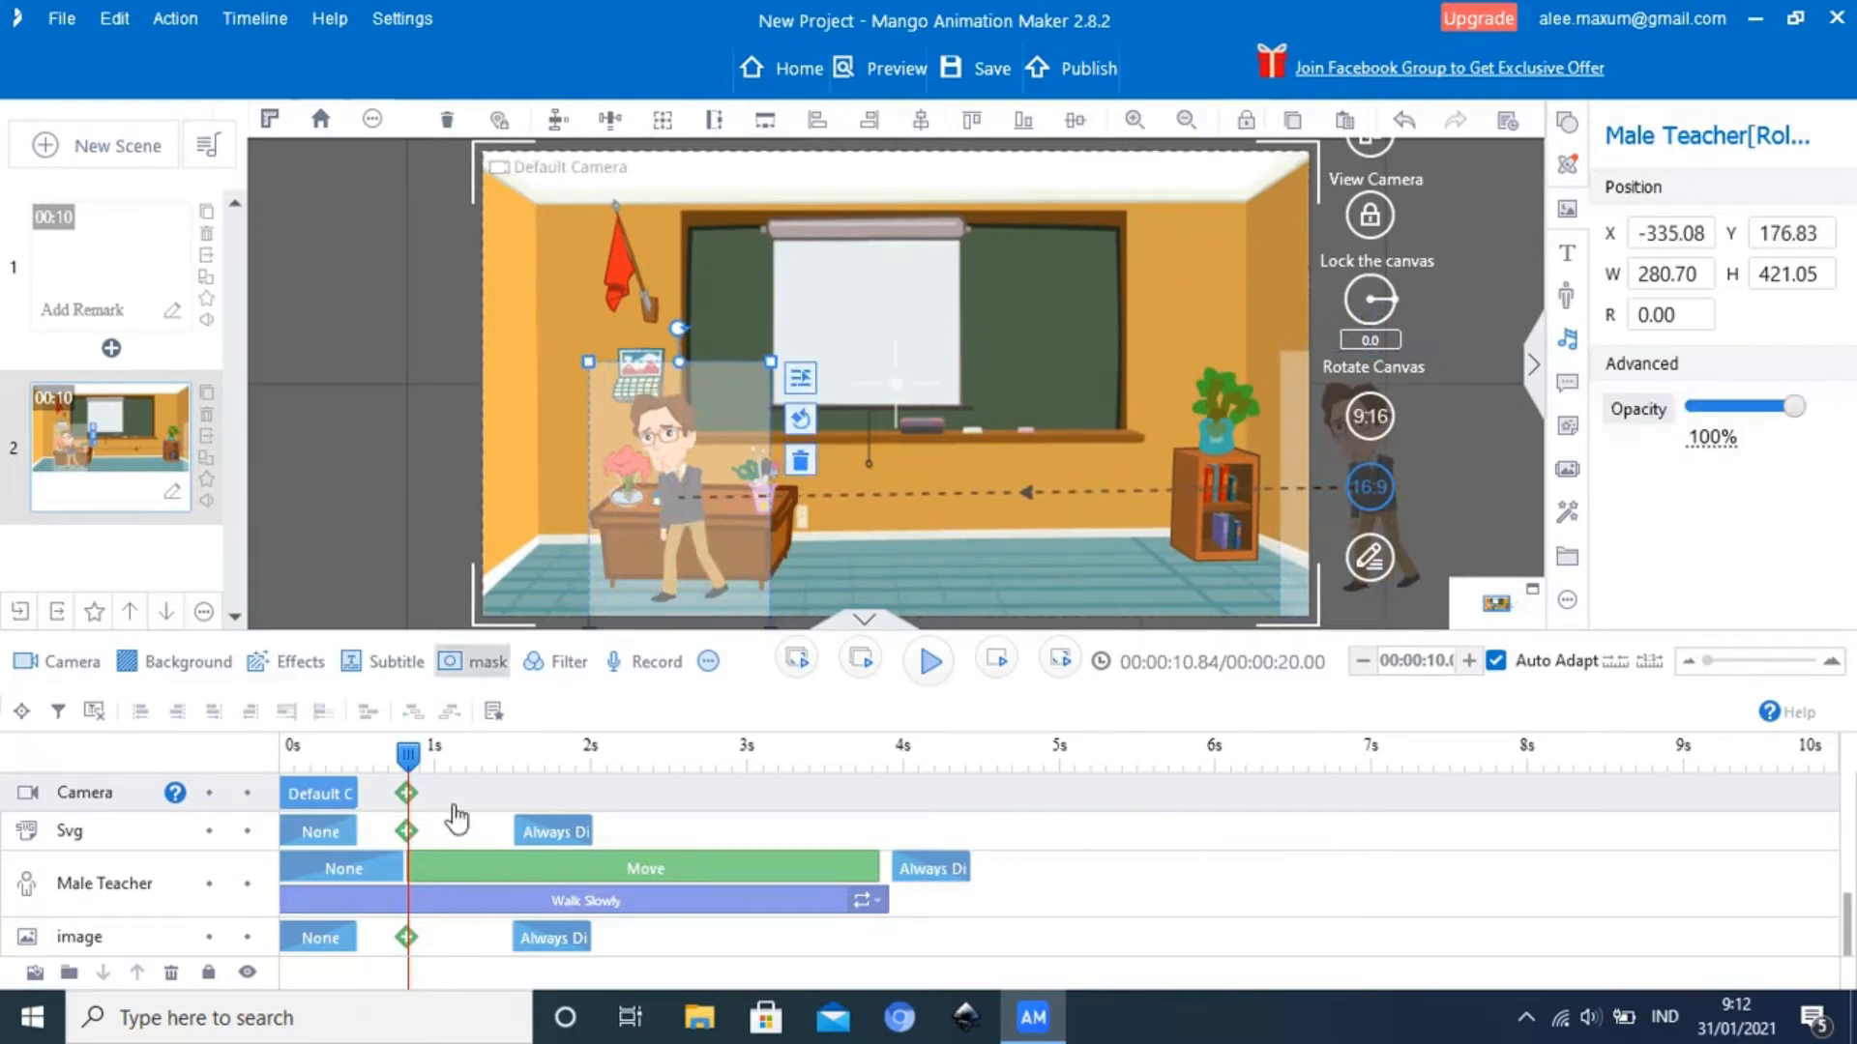
Play the classroom scene from its start to check the Male Teacher's walk across to the desk
drag(418, 761, 285, 759)
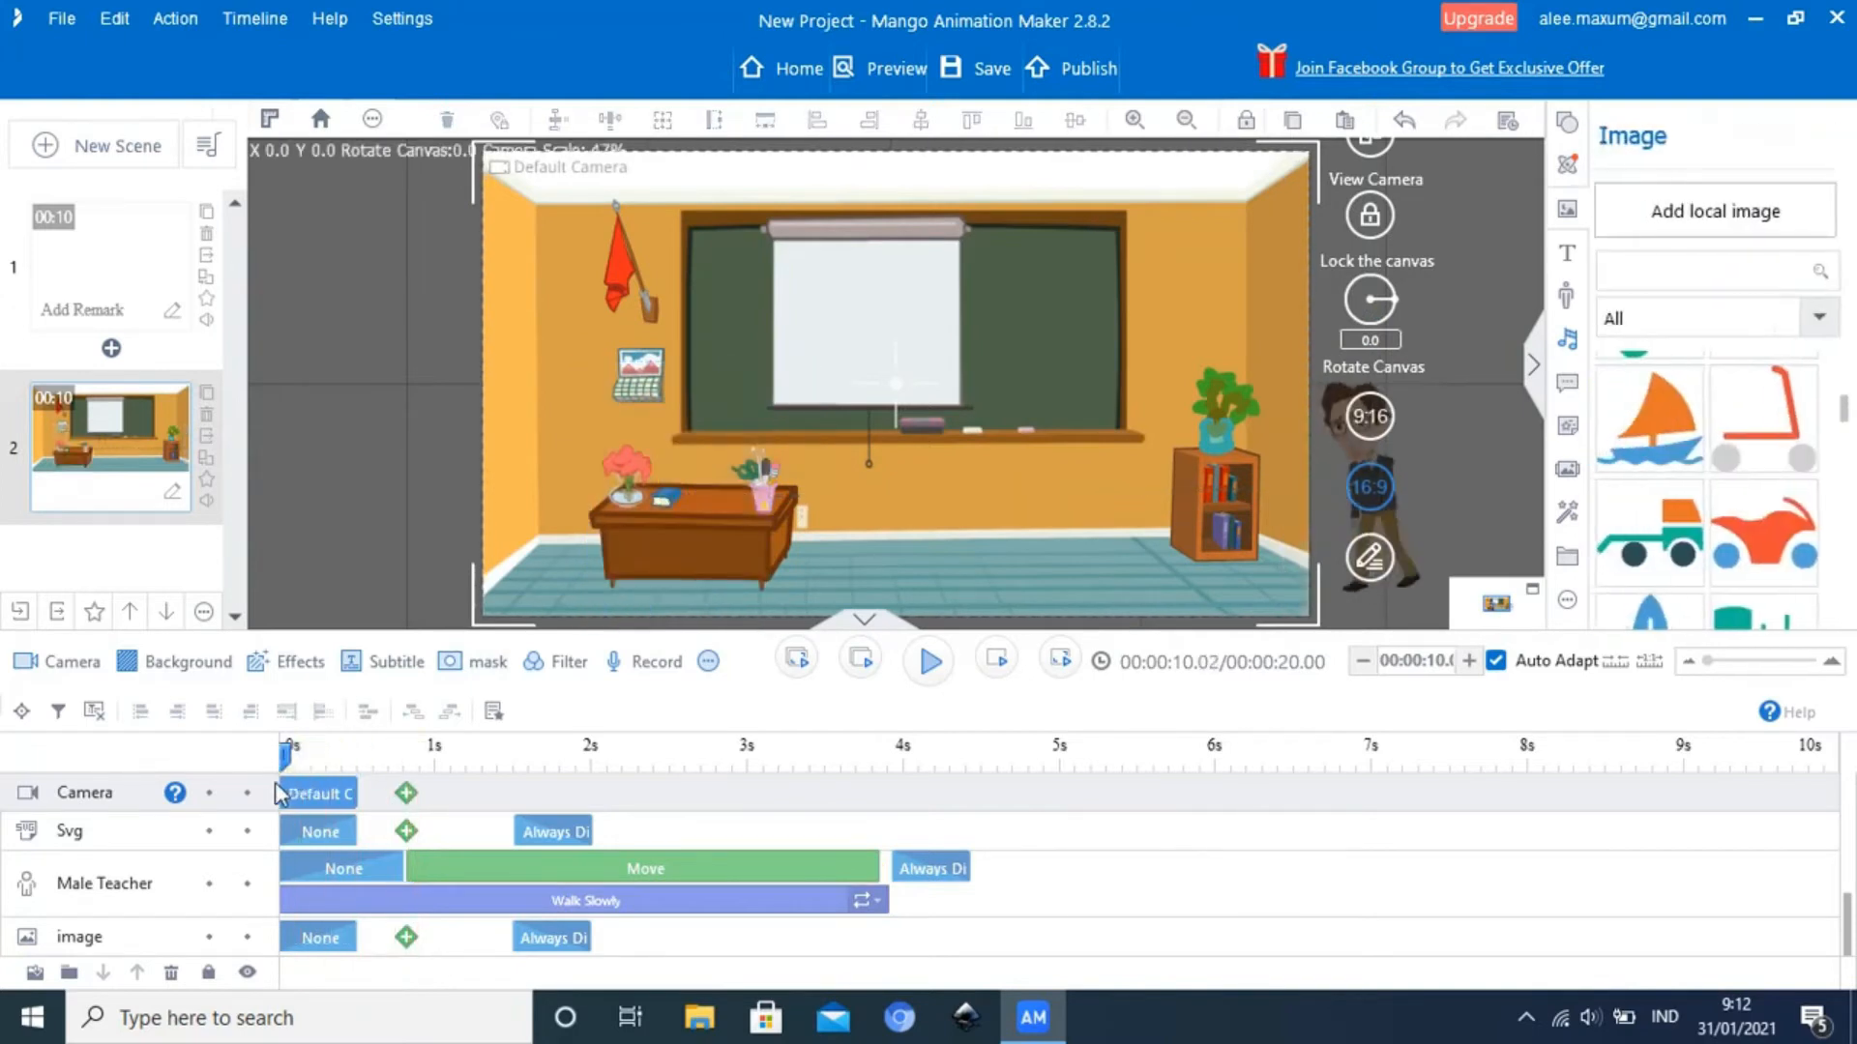
click(929, 664)
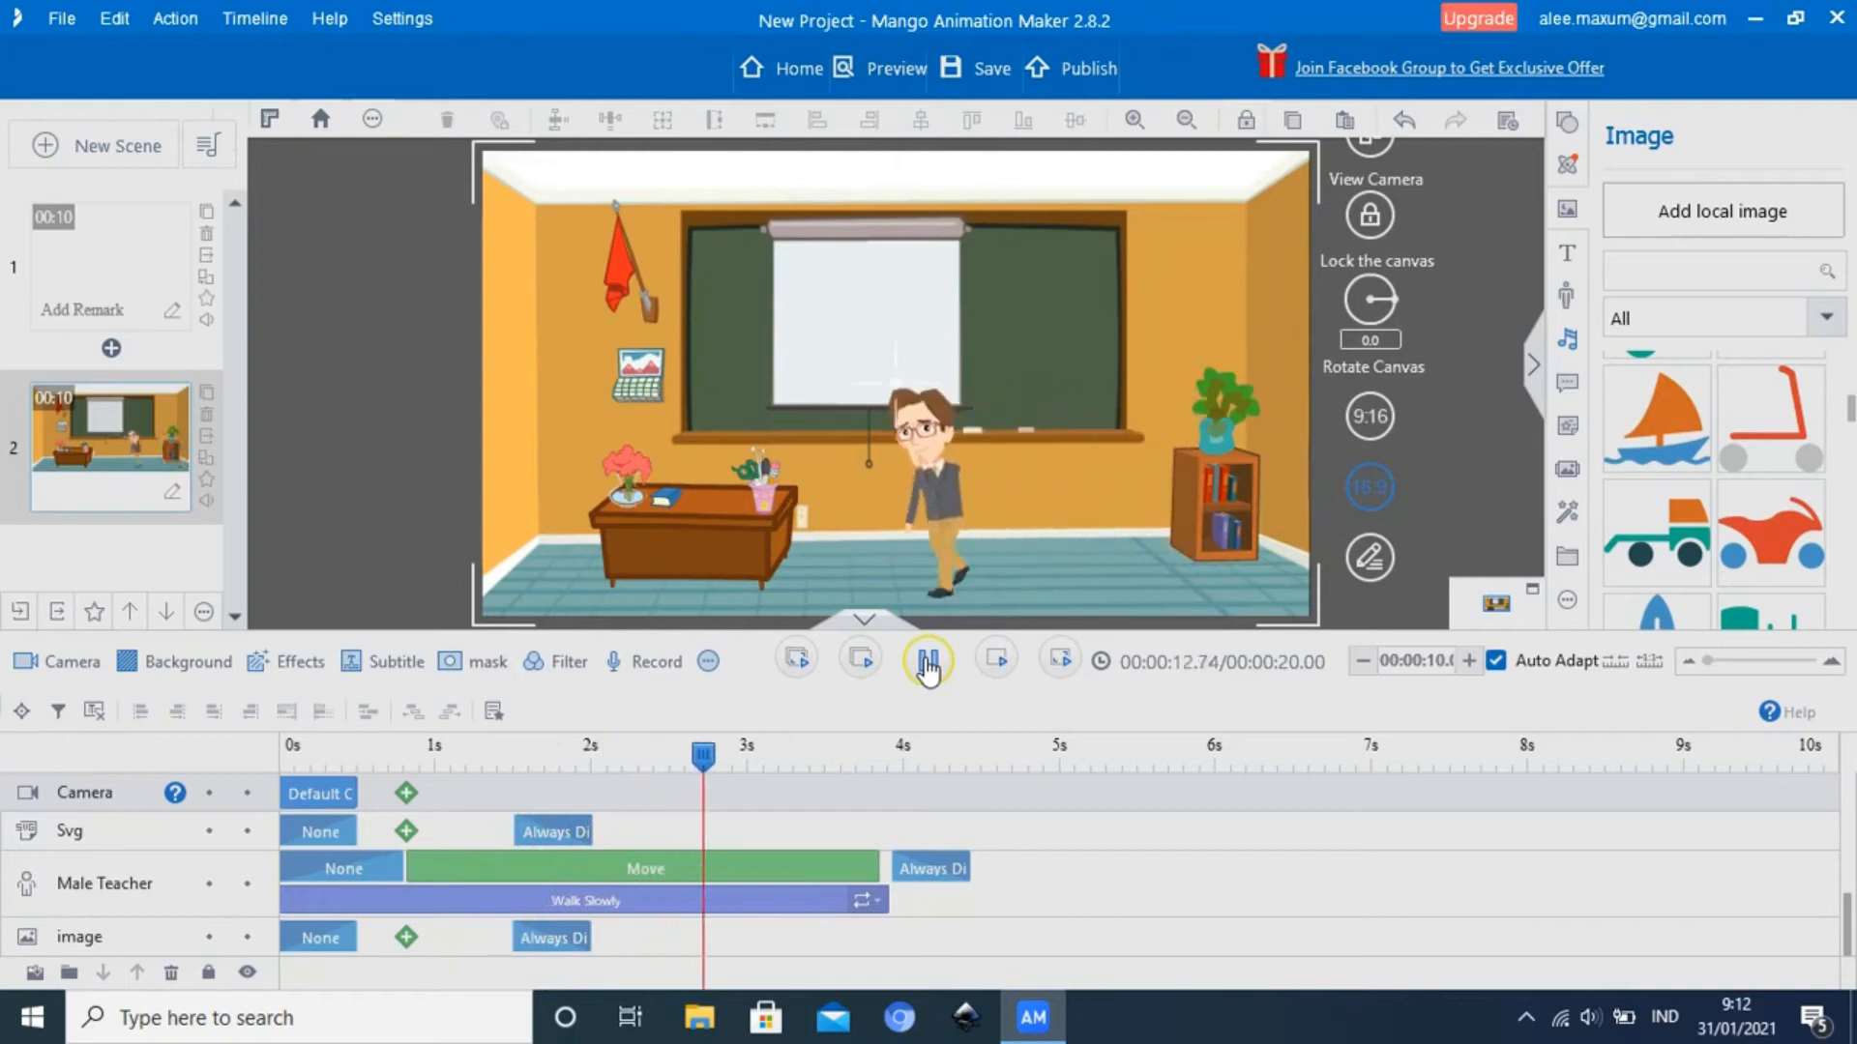
click(927, 665)
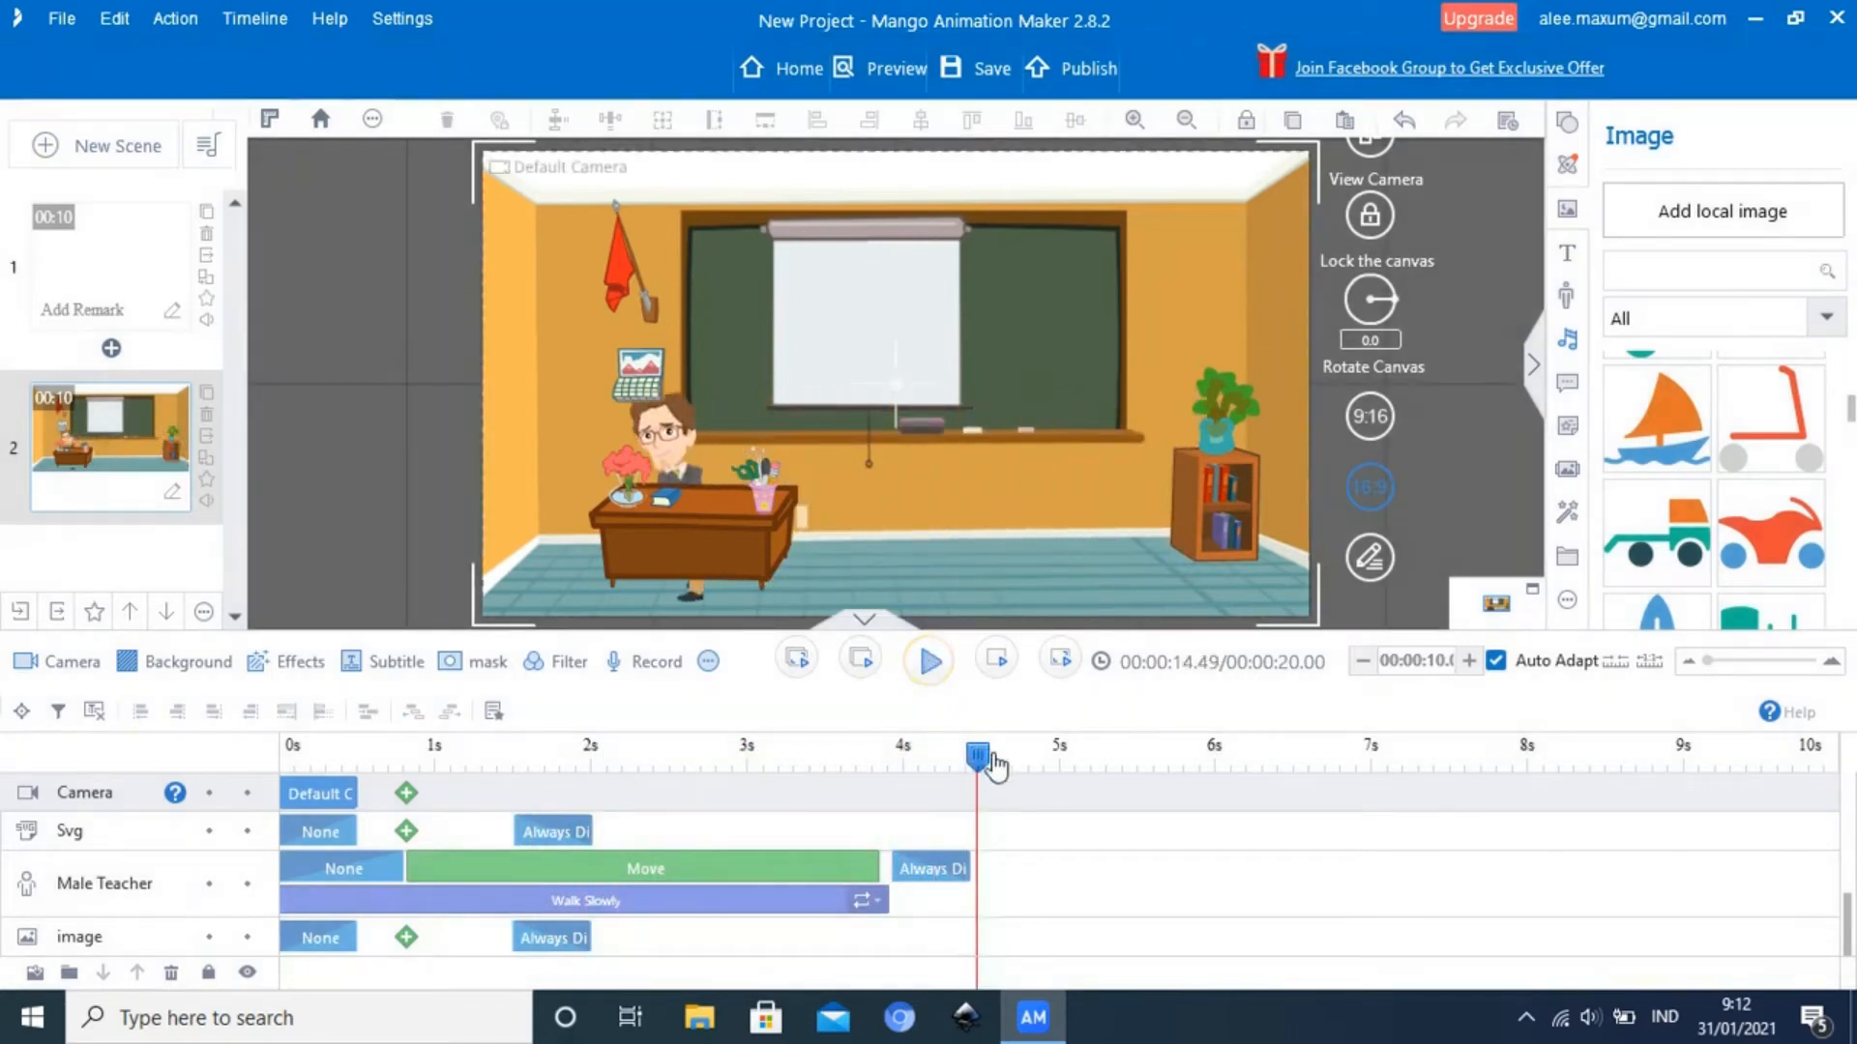
Scrub back to about 1.65 seconds and check how the Male Teacher overlaps the bookcase
drag(979, 759, 537, 786)
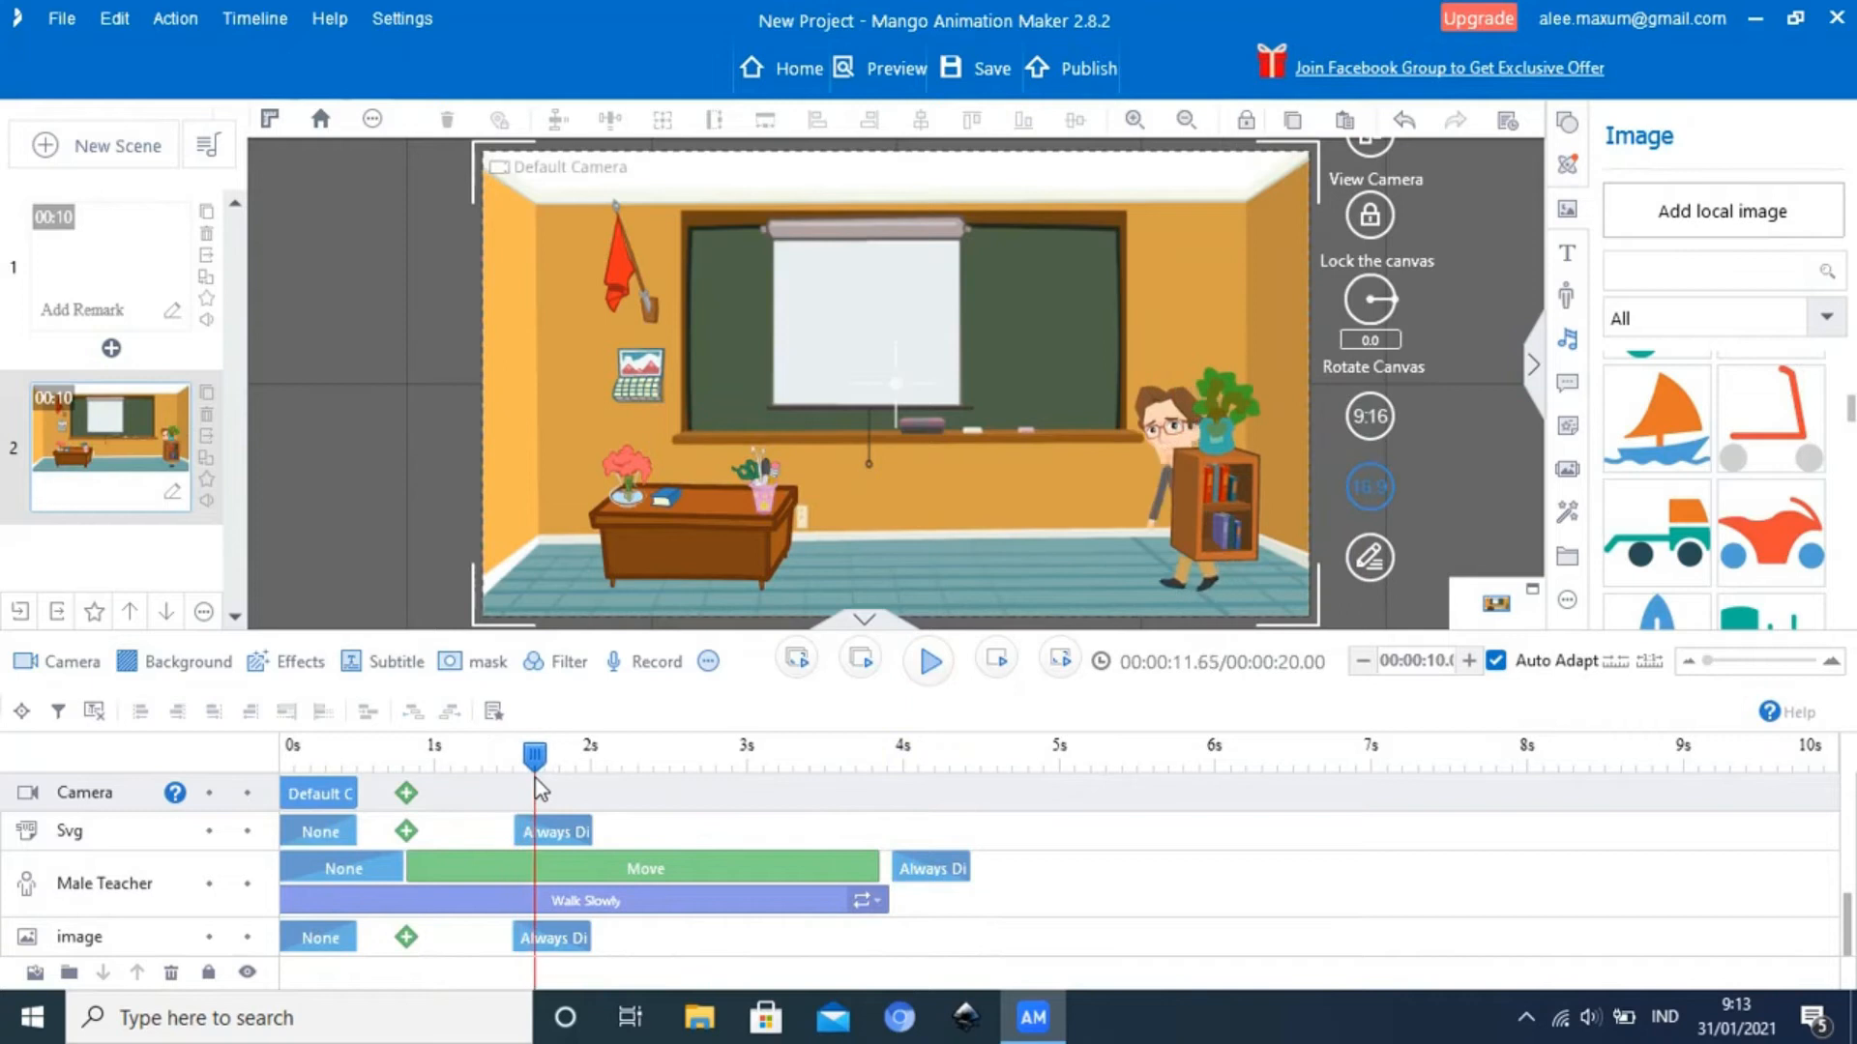
click(1162, 432)
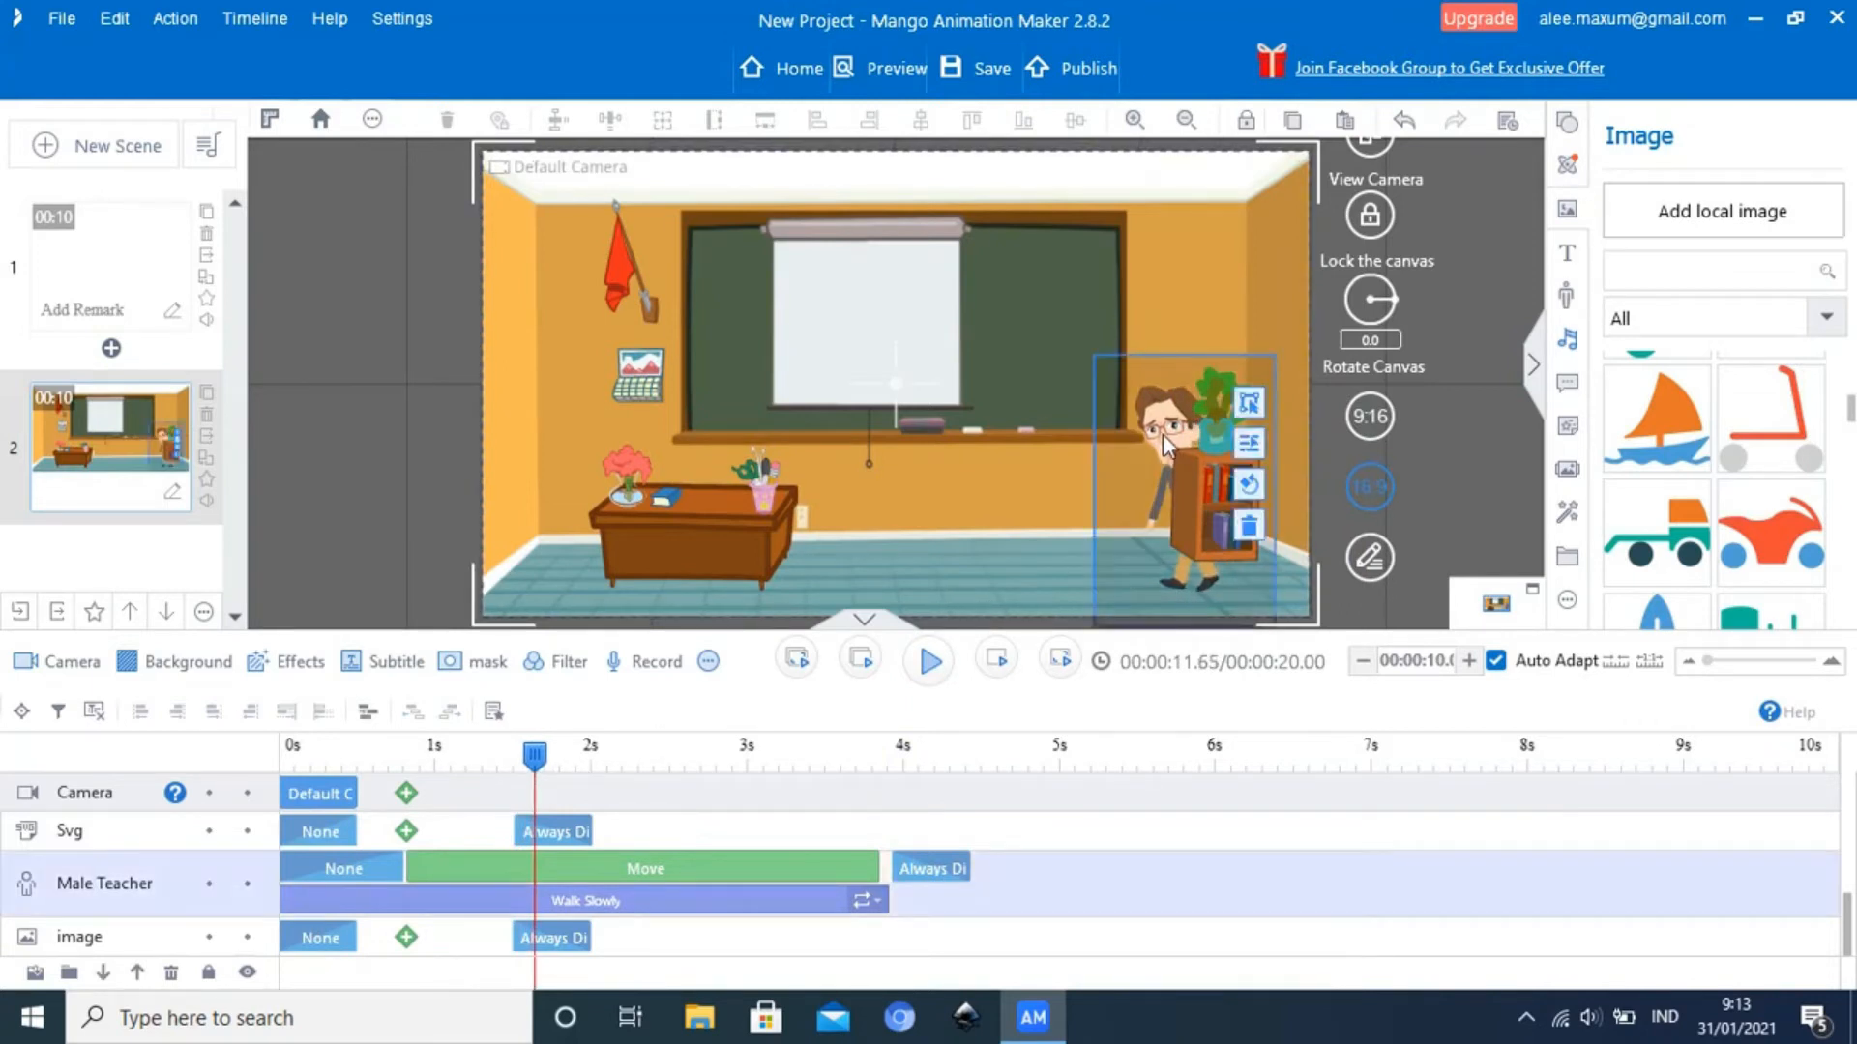
click(1018, 495)
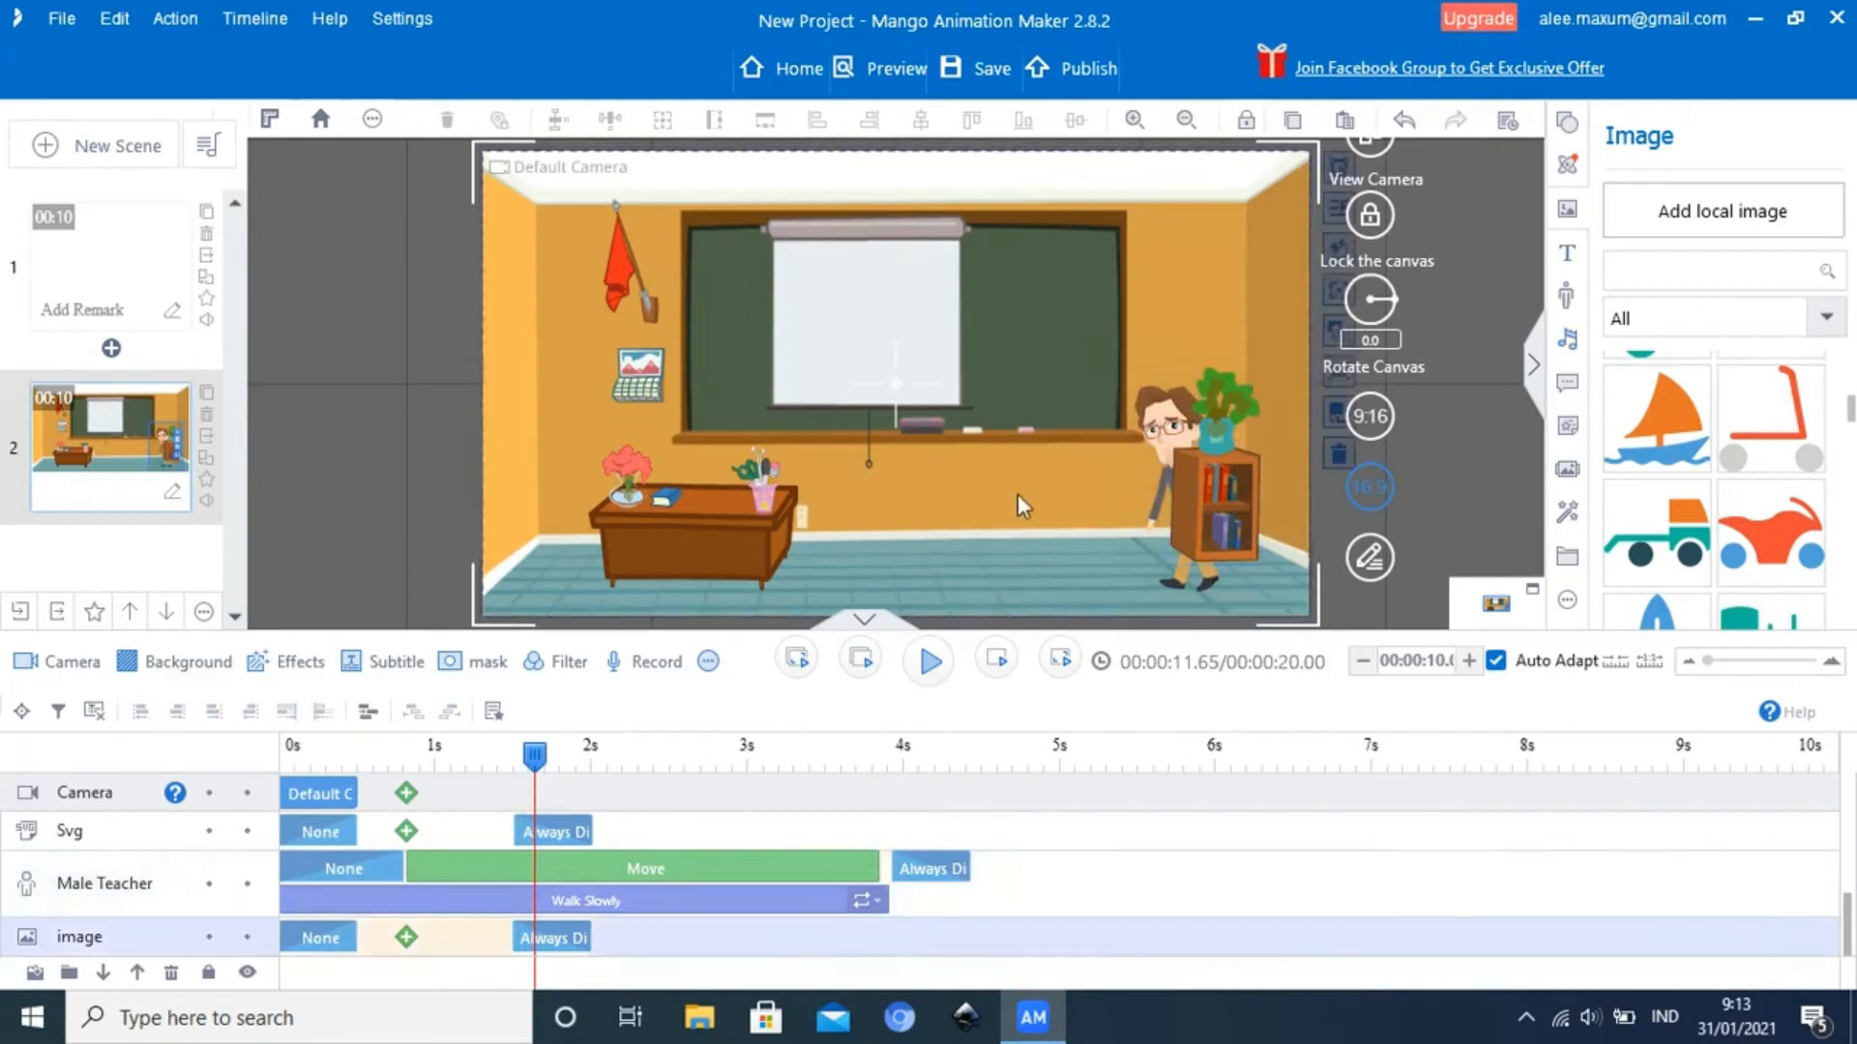
click(1173, 422)
right_click(1170, 421)
click(1062, 503)
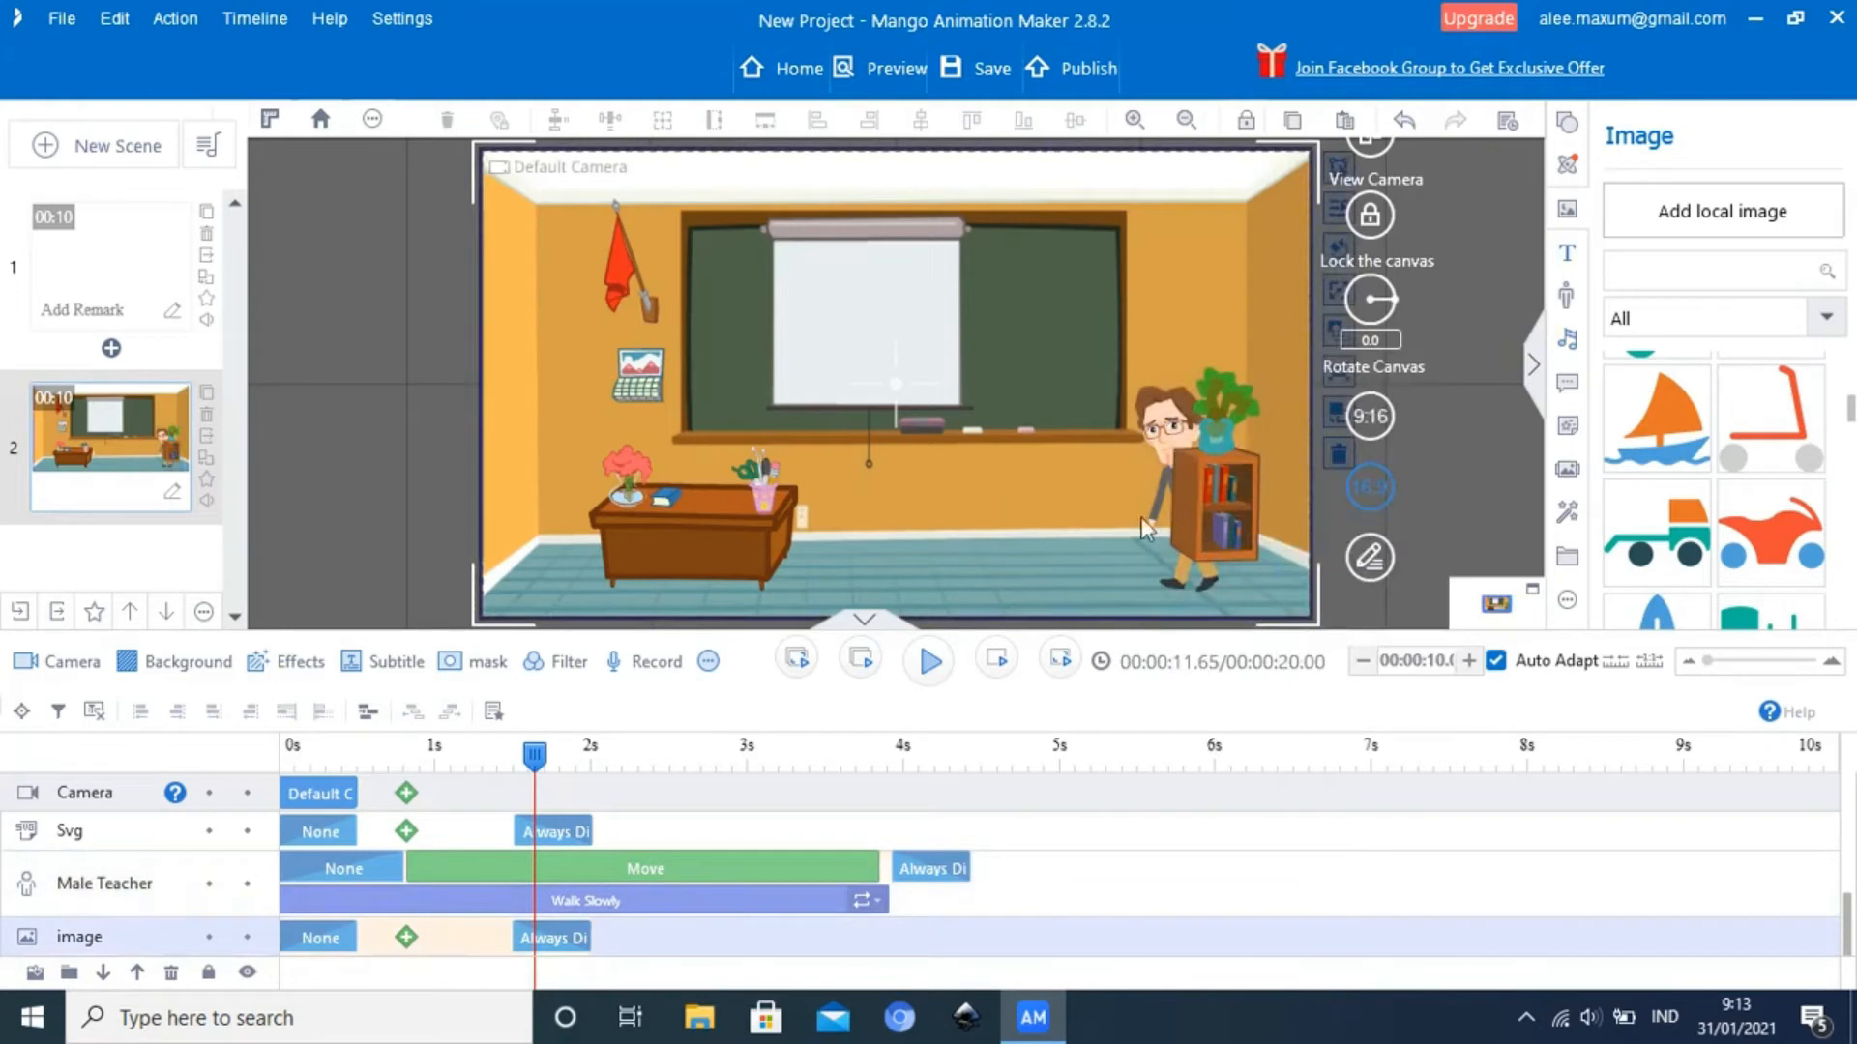
Scrub to about 1.8 seconds and check the bookcase, background and potted plant against the walking Male Teacher
click(1215, 529)
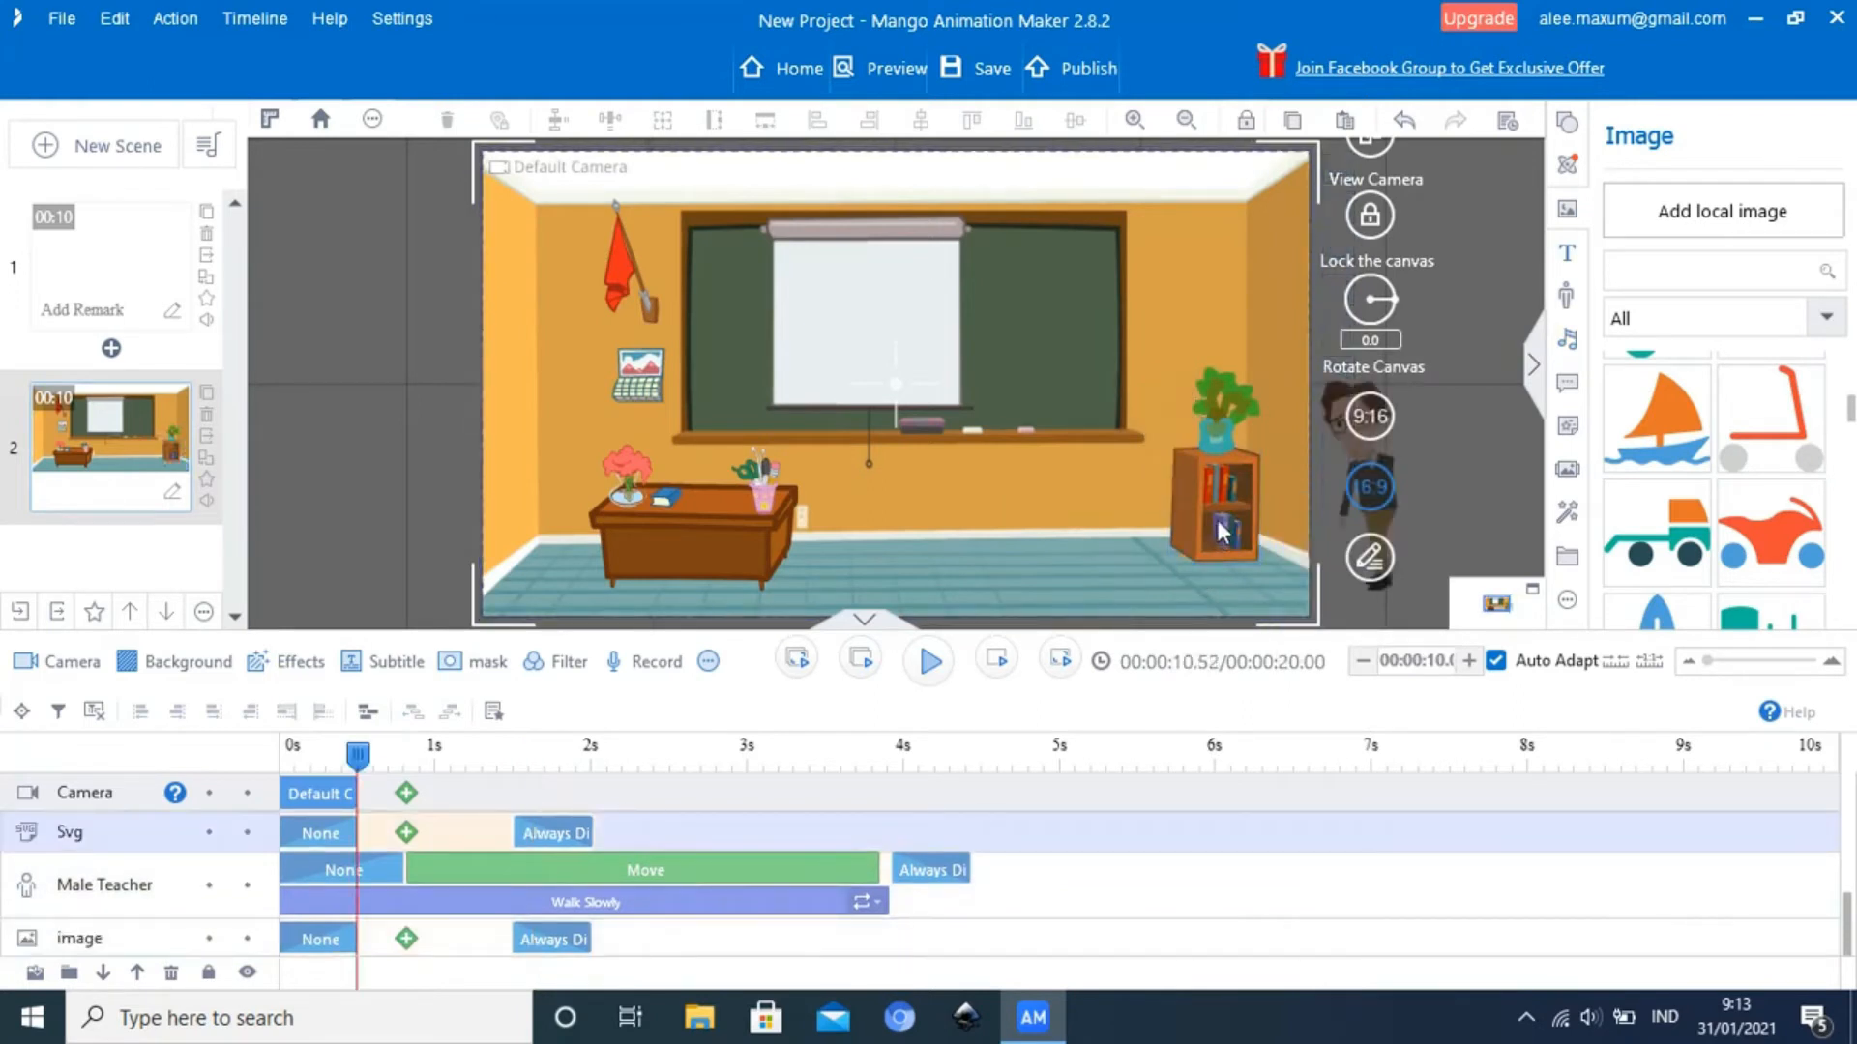
drag(363, 750, 555, 778)
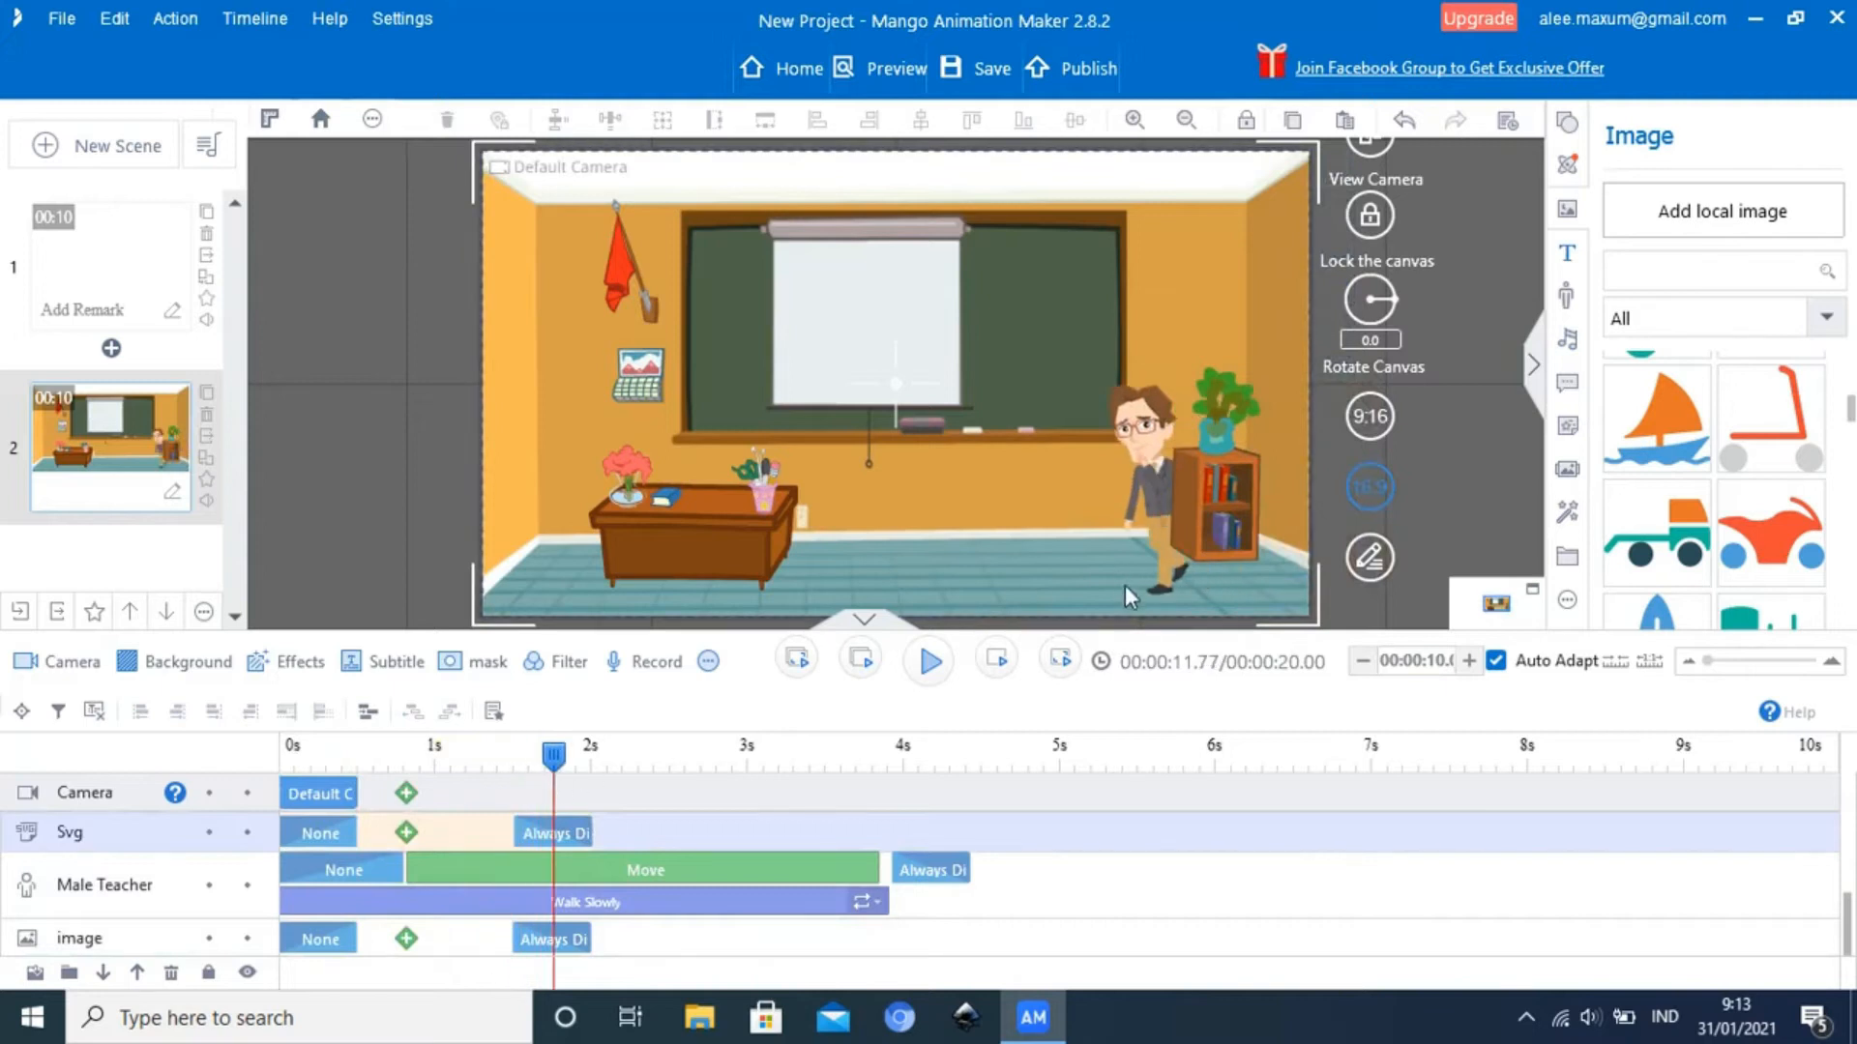
click(1172, 577)
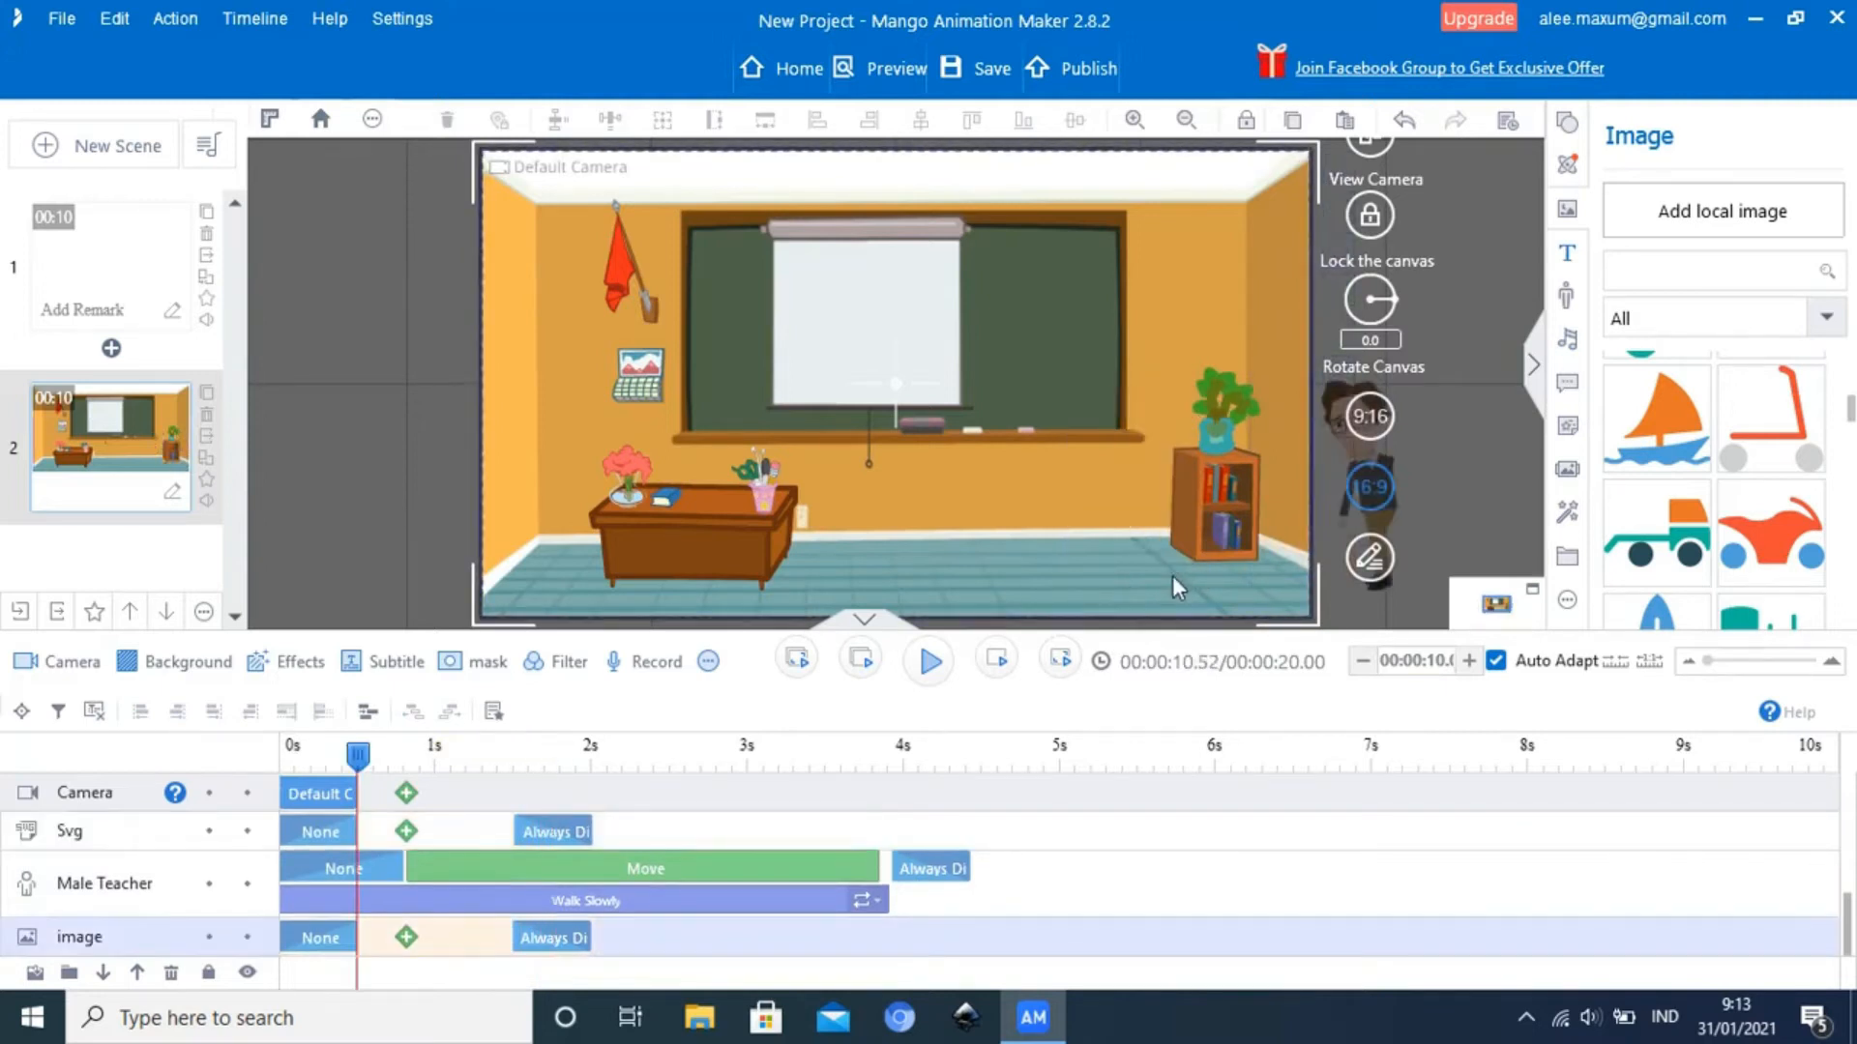
drag(355, 769, 558, 760)
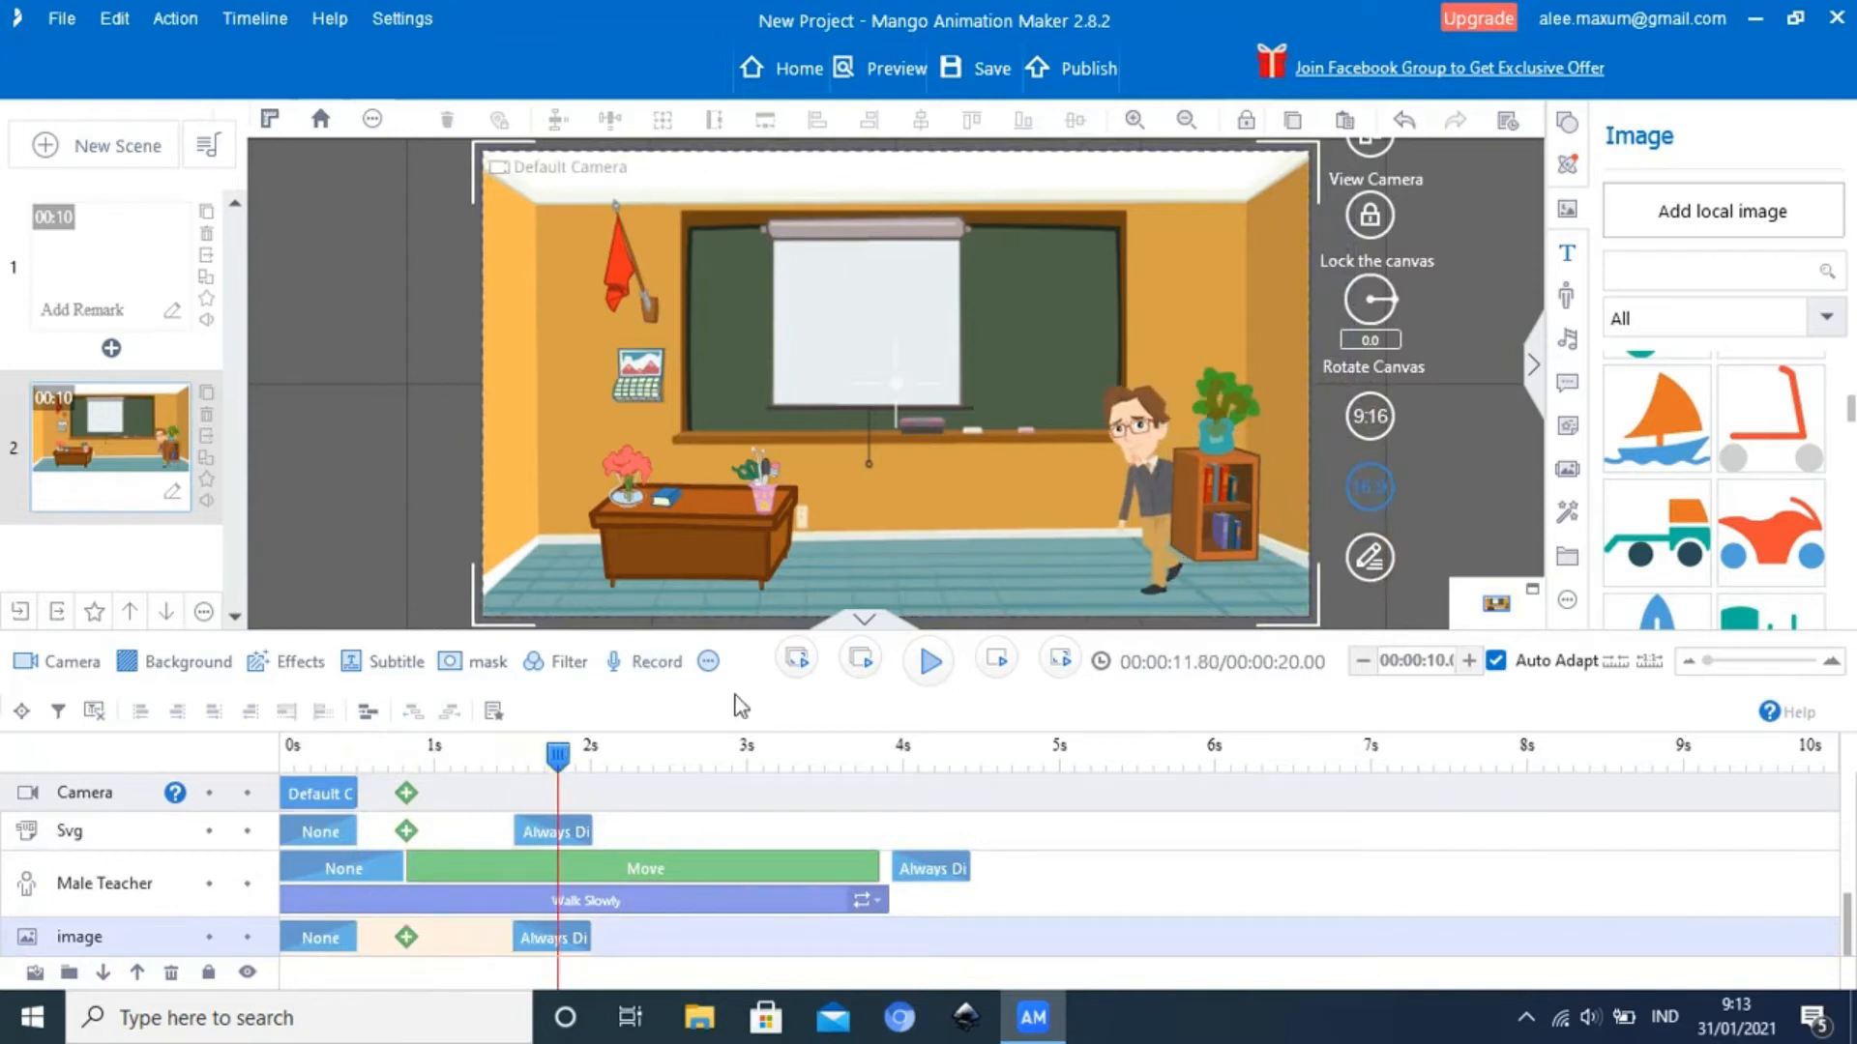
click(1238, 404)
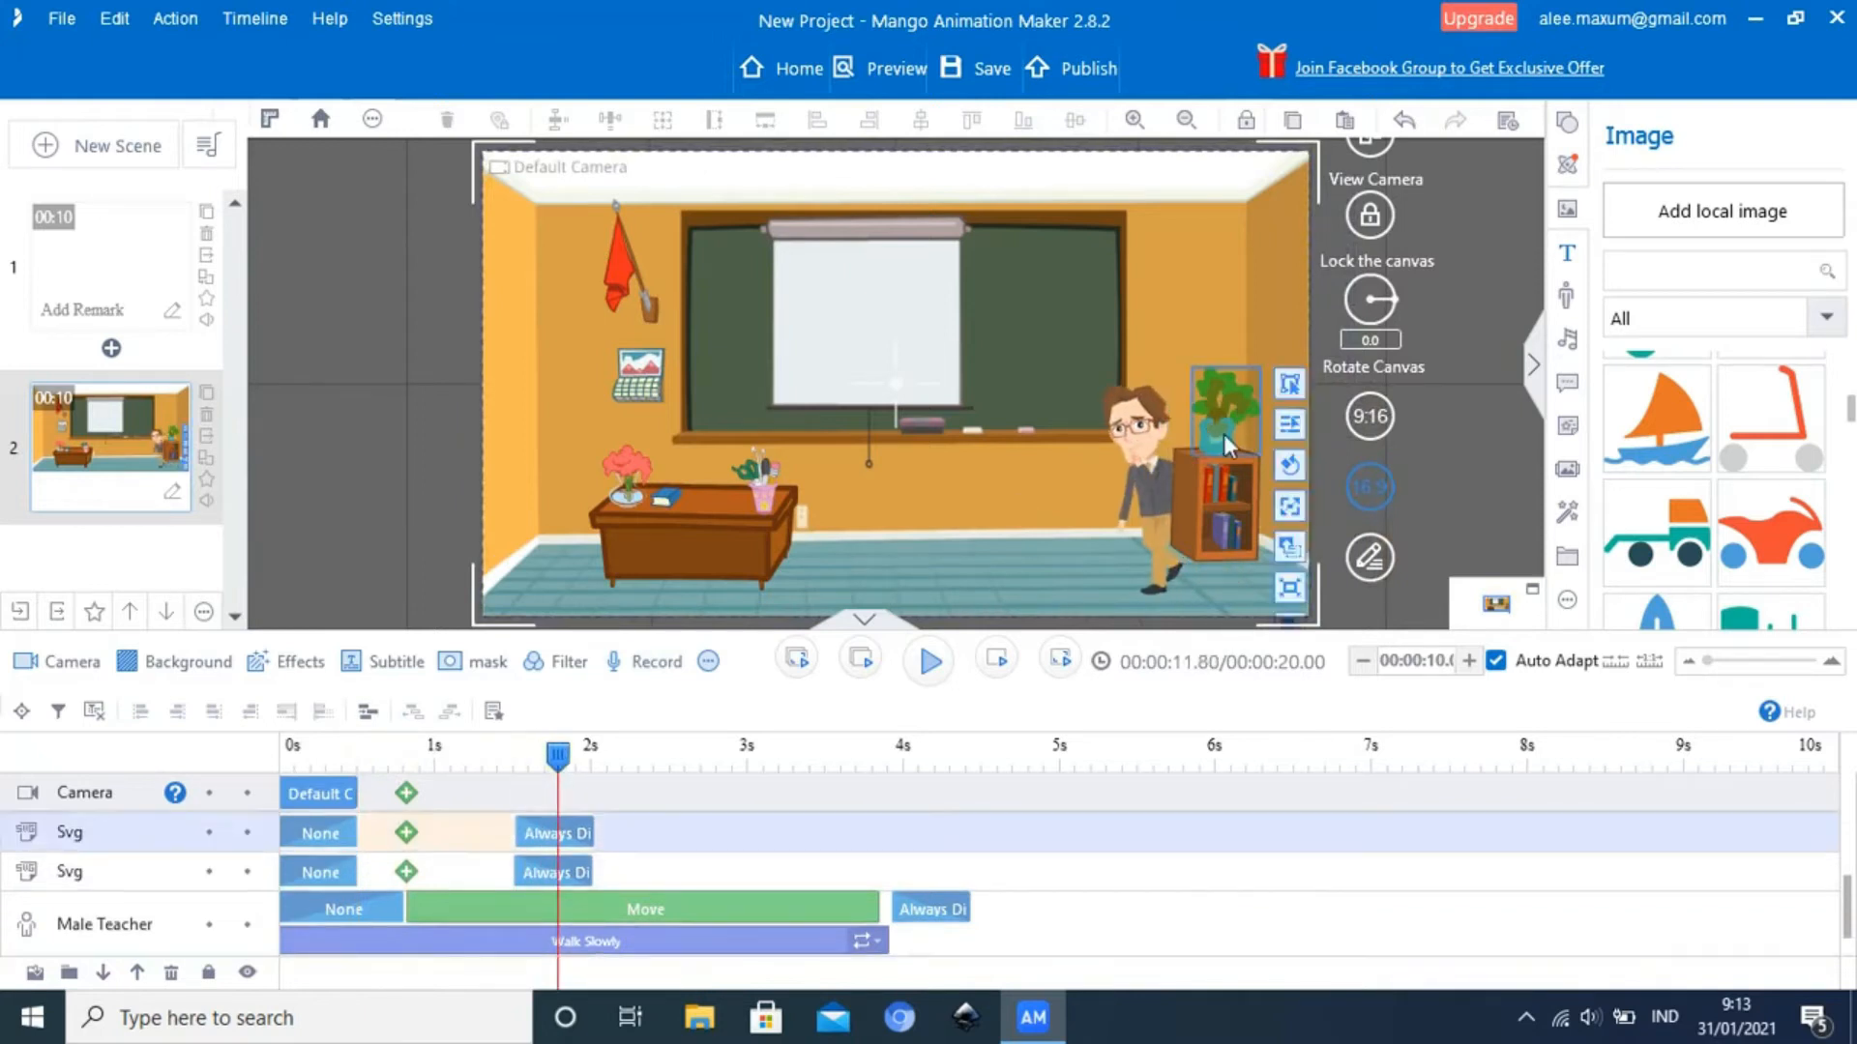
Apply Send to back to the bookcase so its layer sits behind the Male Teacher
click(1217, 525)
double_click(1217, 525)
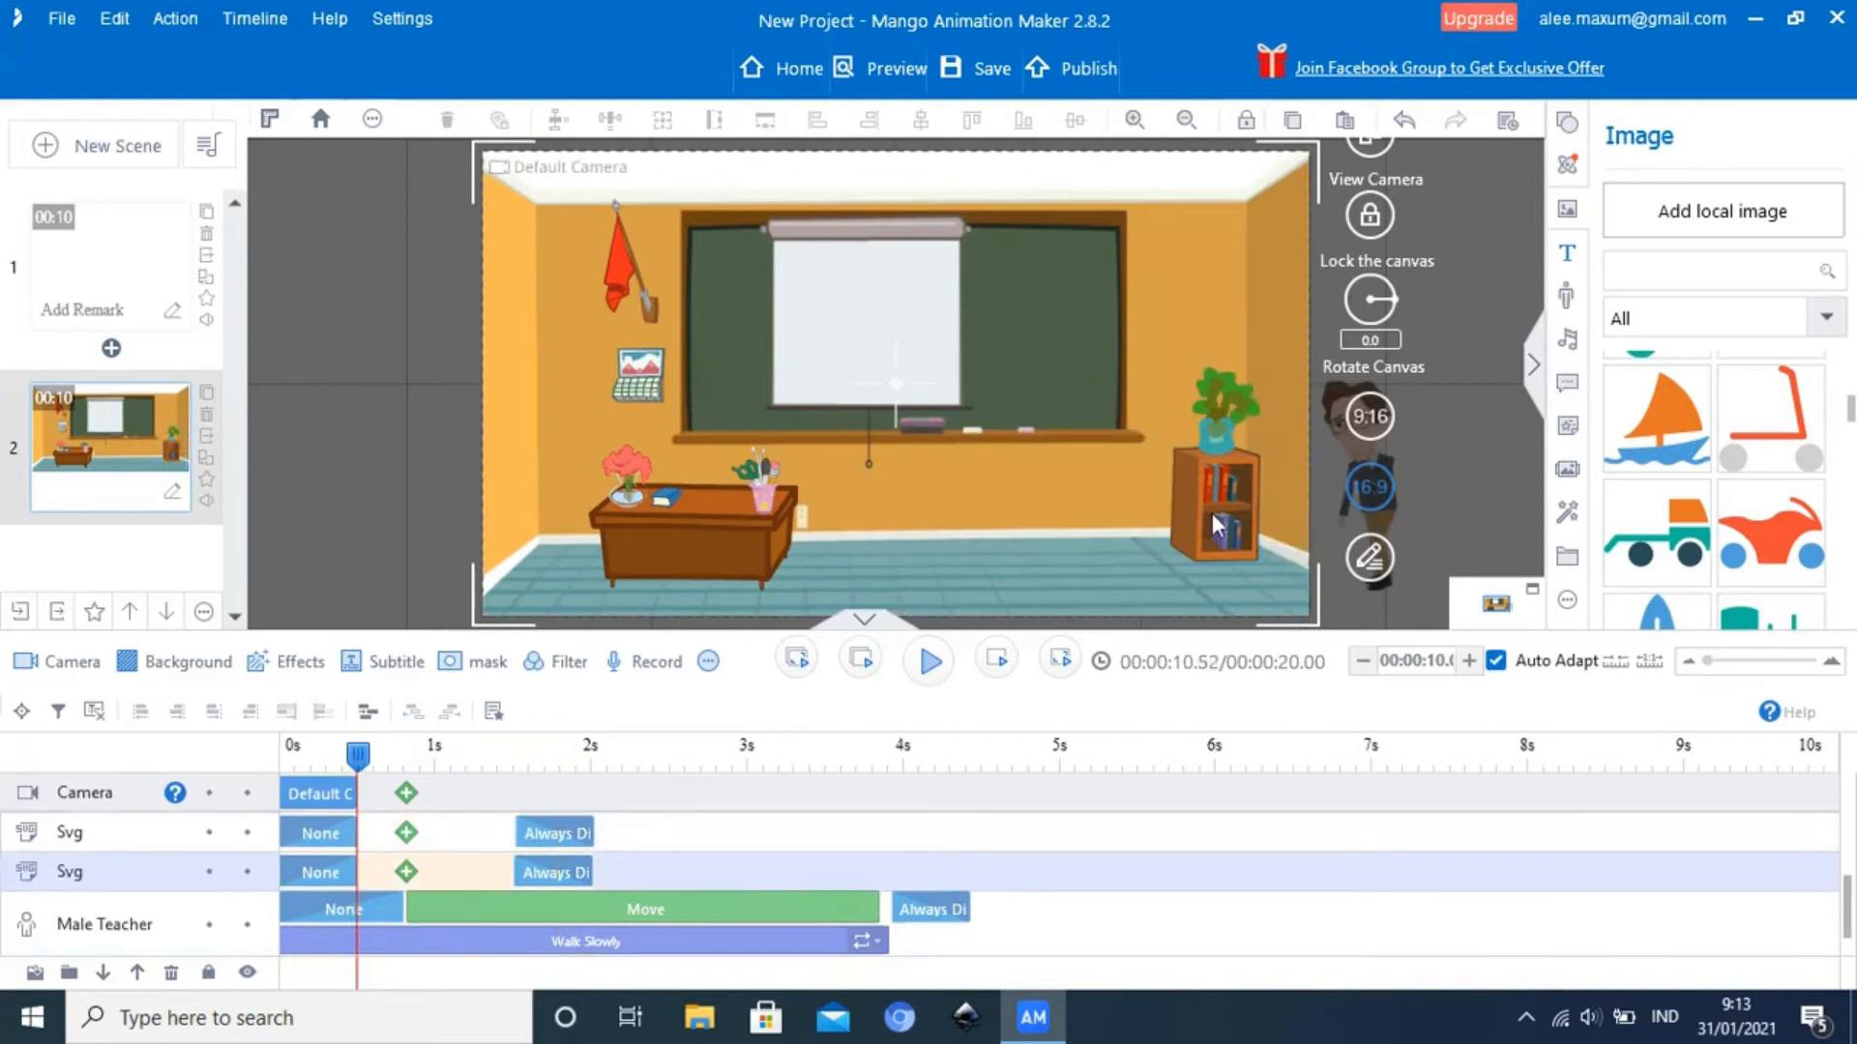
right_click(1217, 525)
click(1213, 518)
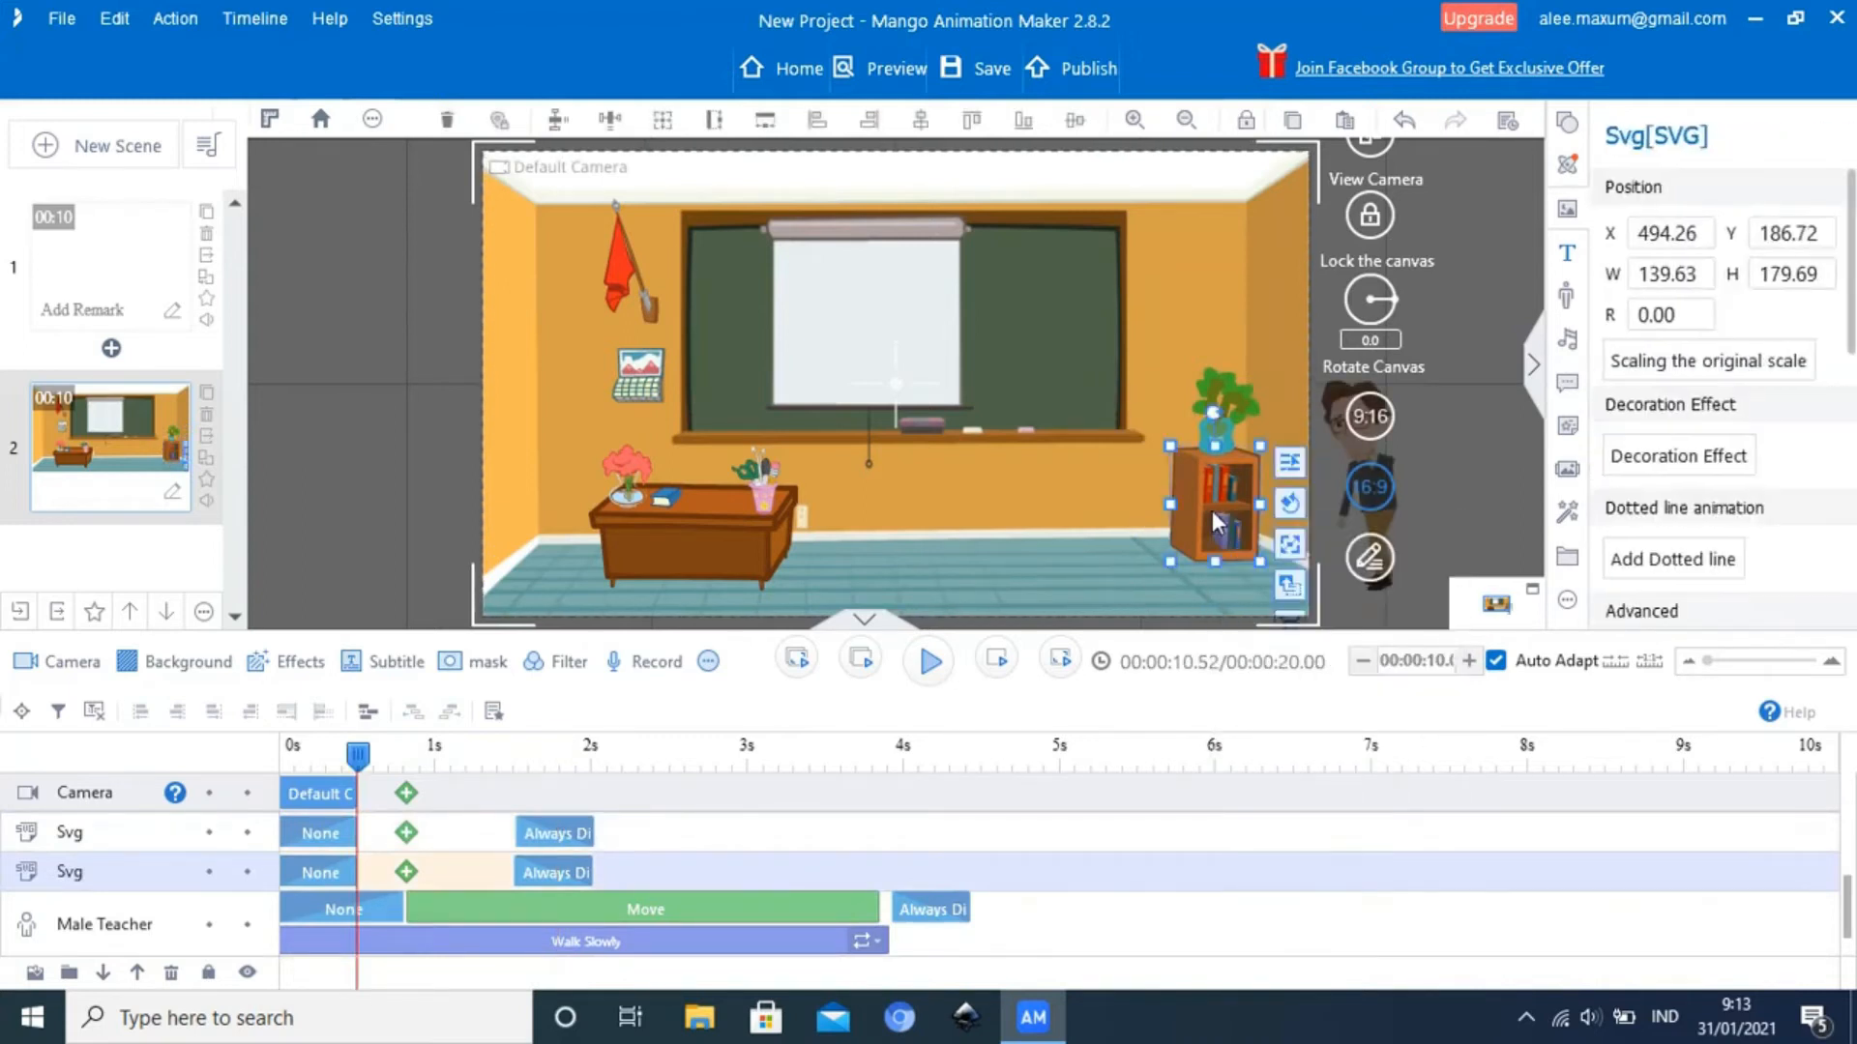
right_click(1213, 517)
mouse_move(1301, 880)
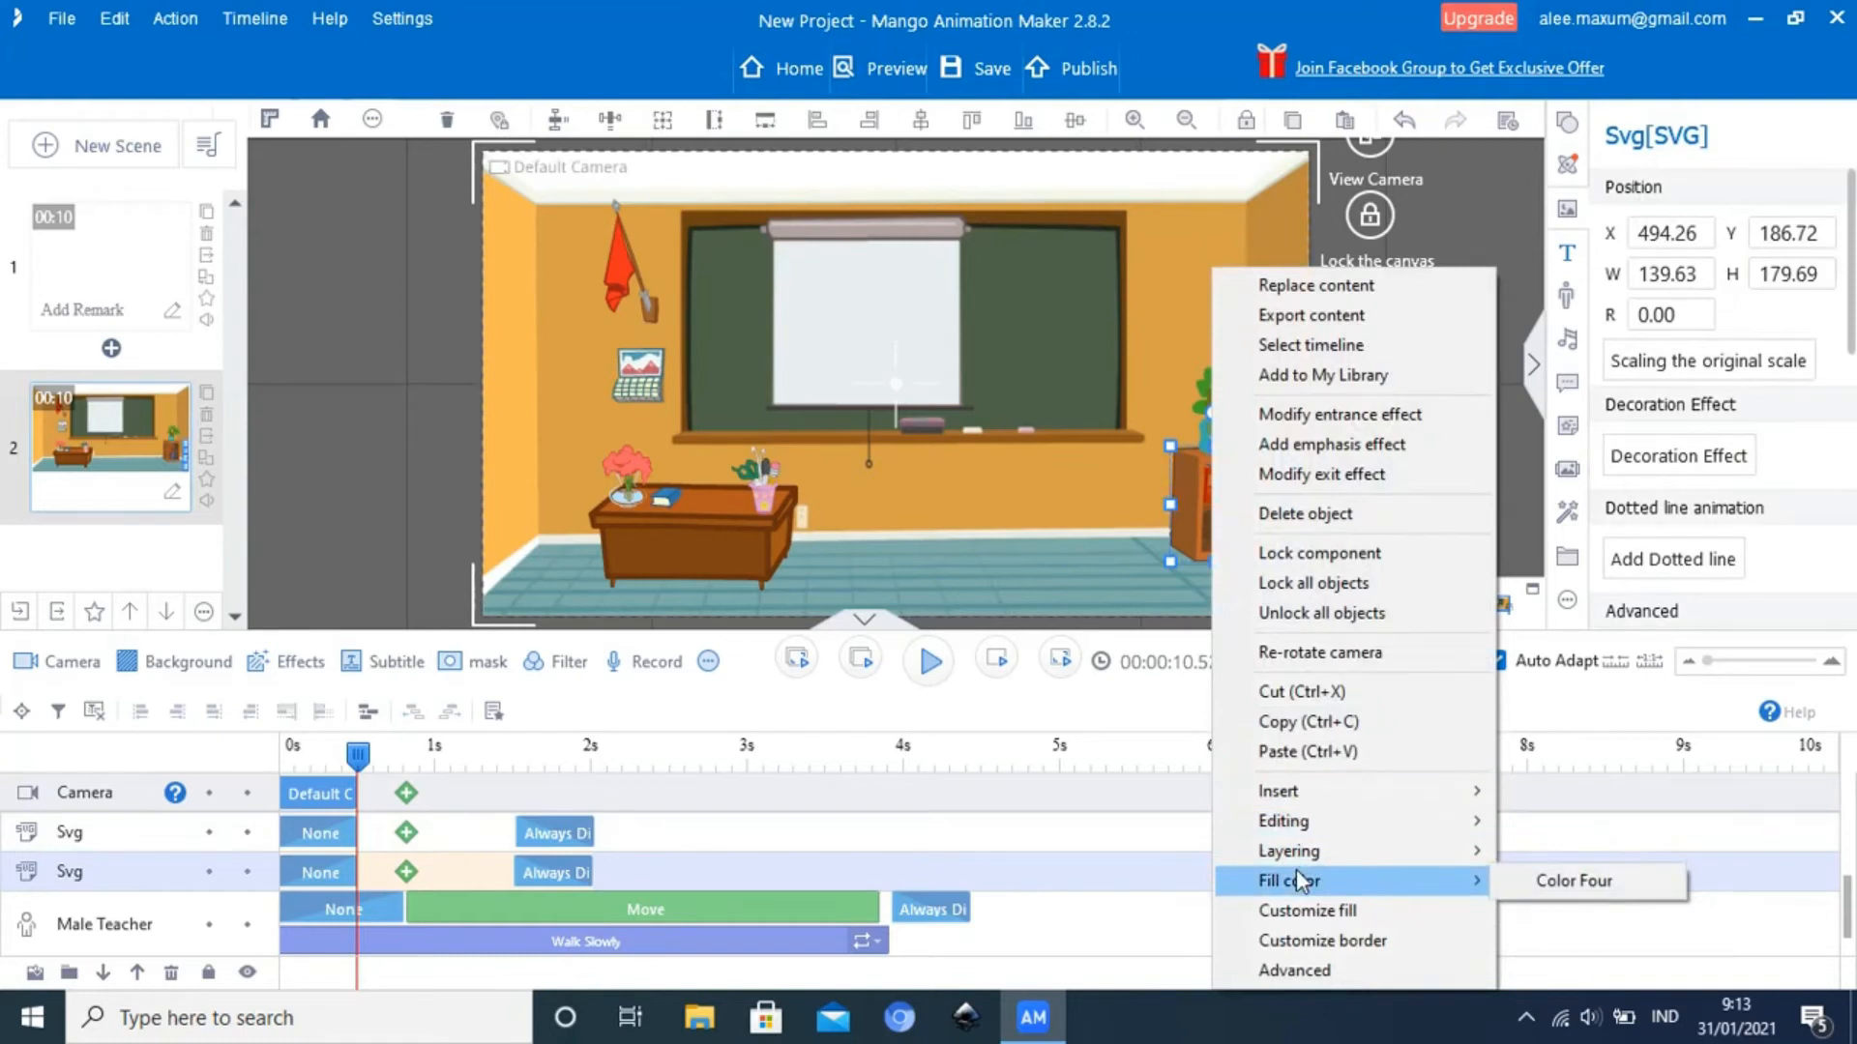
mouse_move(1408, 850)
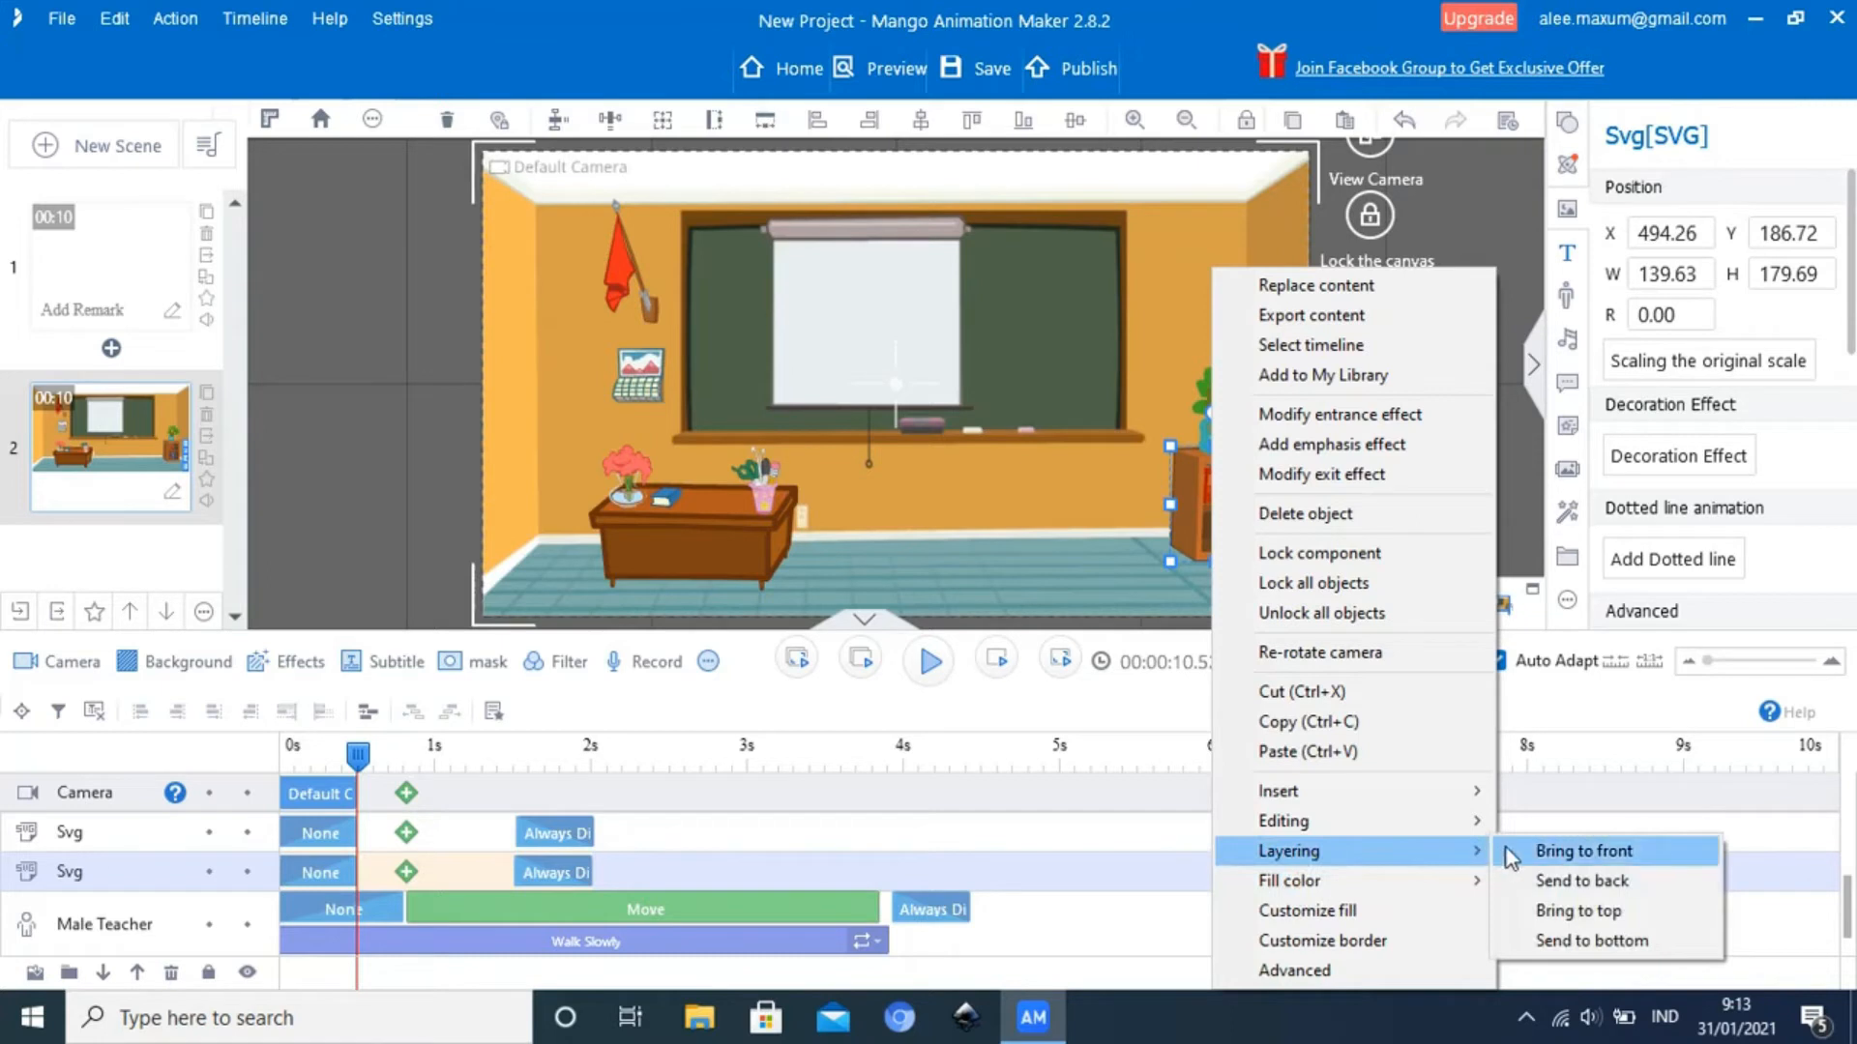
click(1564, 881)
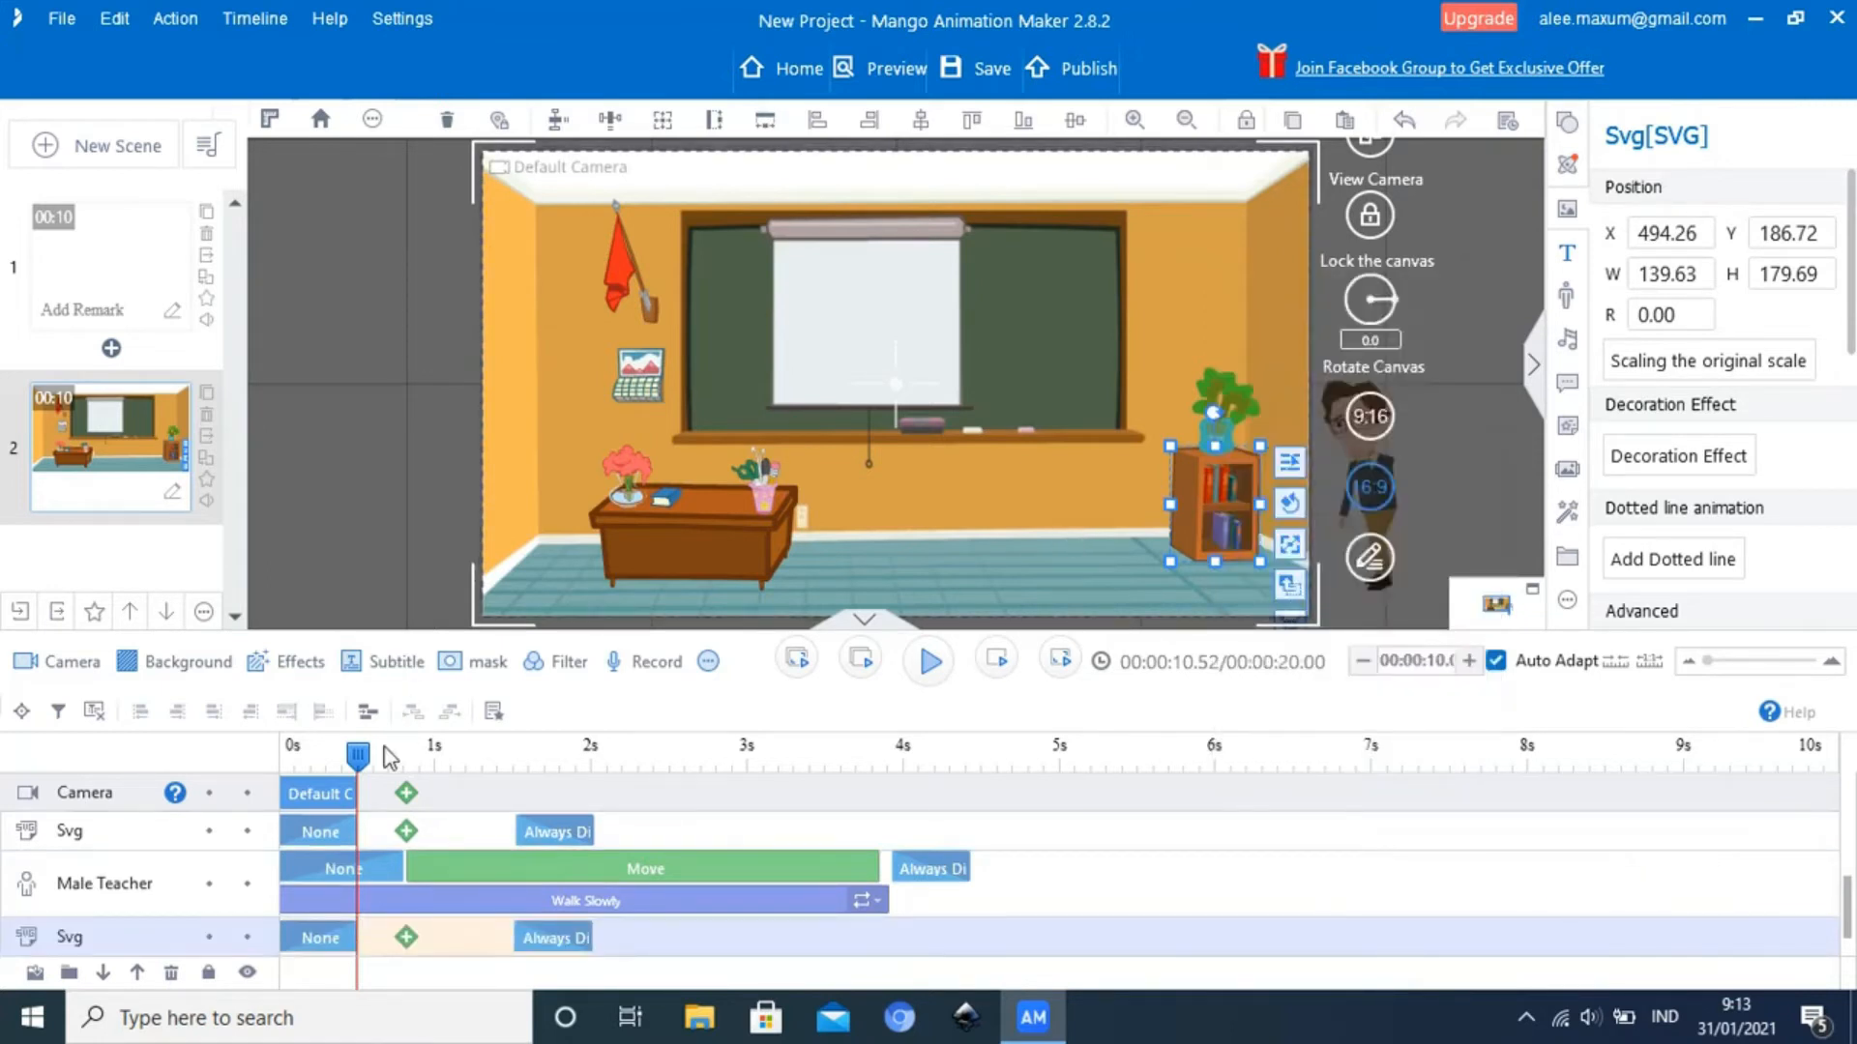
Play the scene from its start to check how the Male Teacher passes the bookcase and plant
drag(359, 761, 286, 755)
click(927, 664)
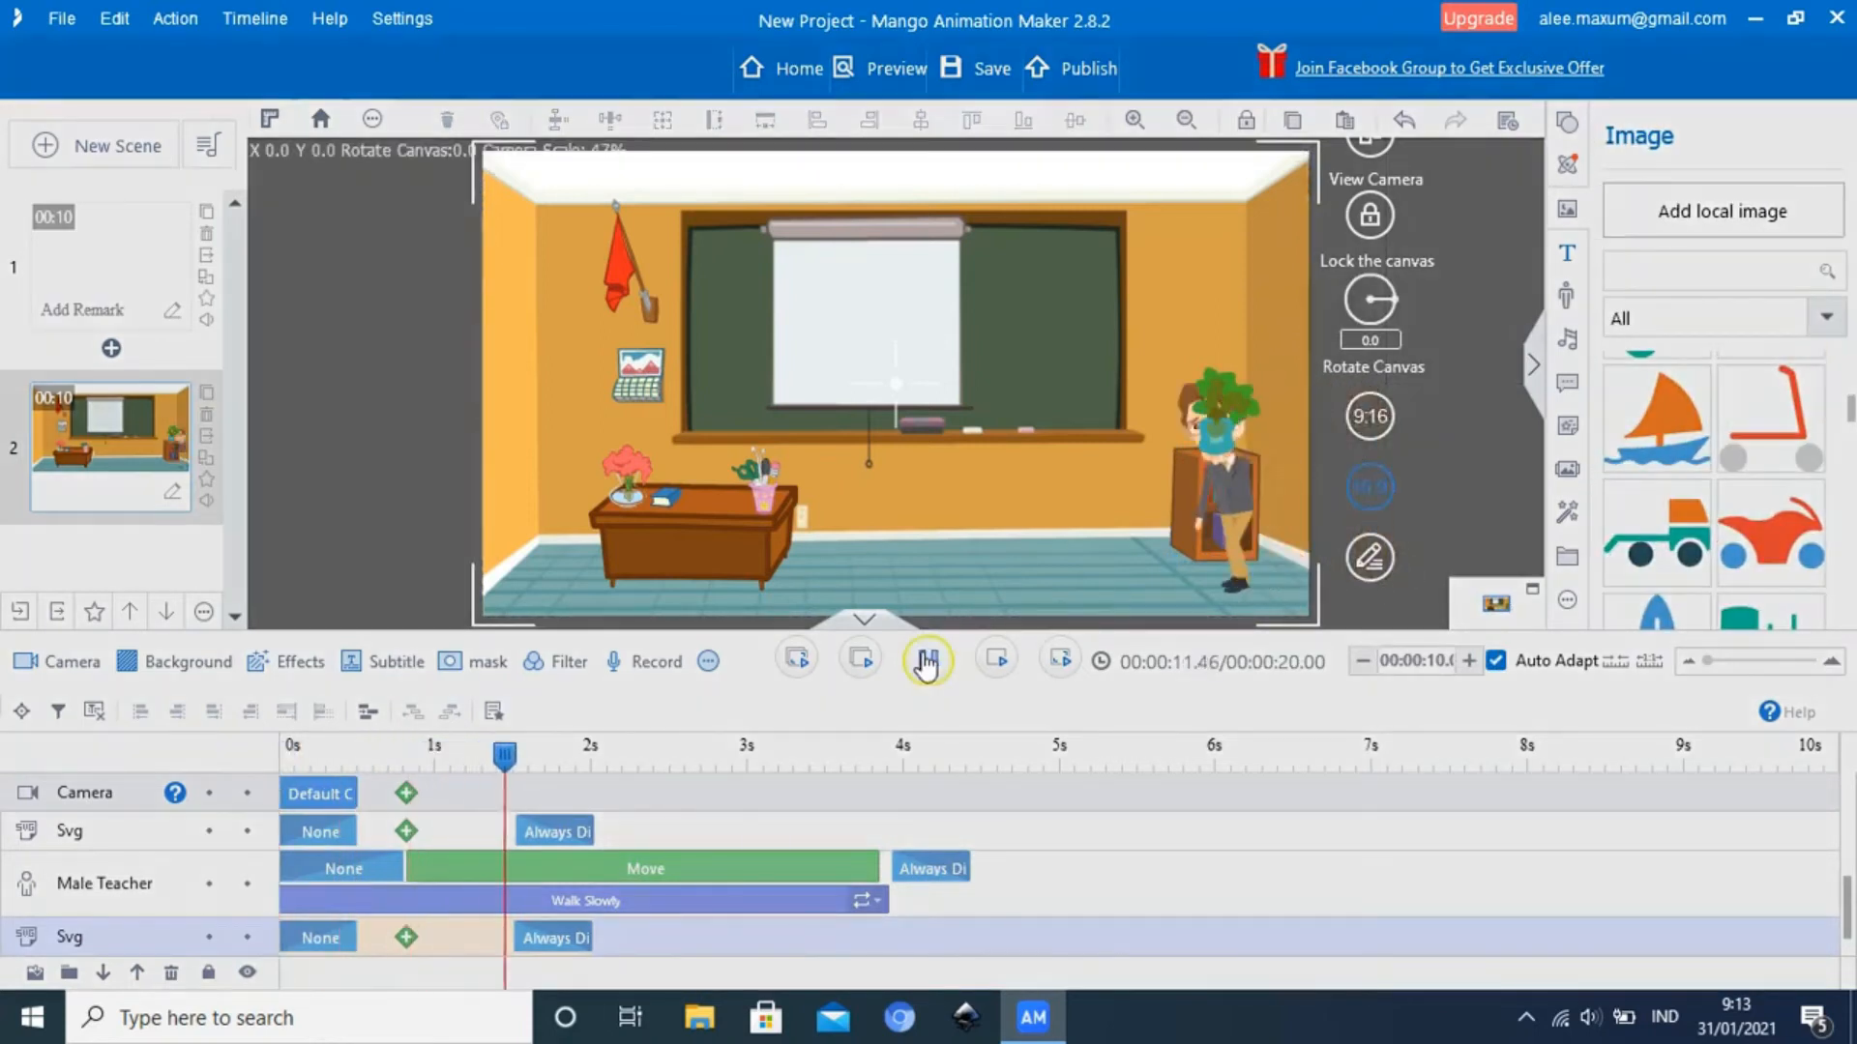
click(927, 663)
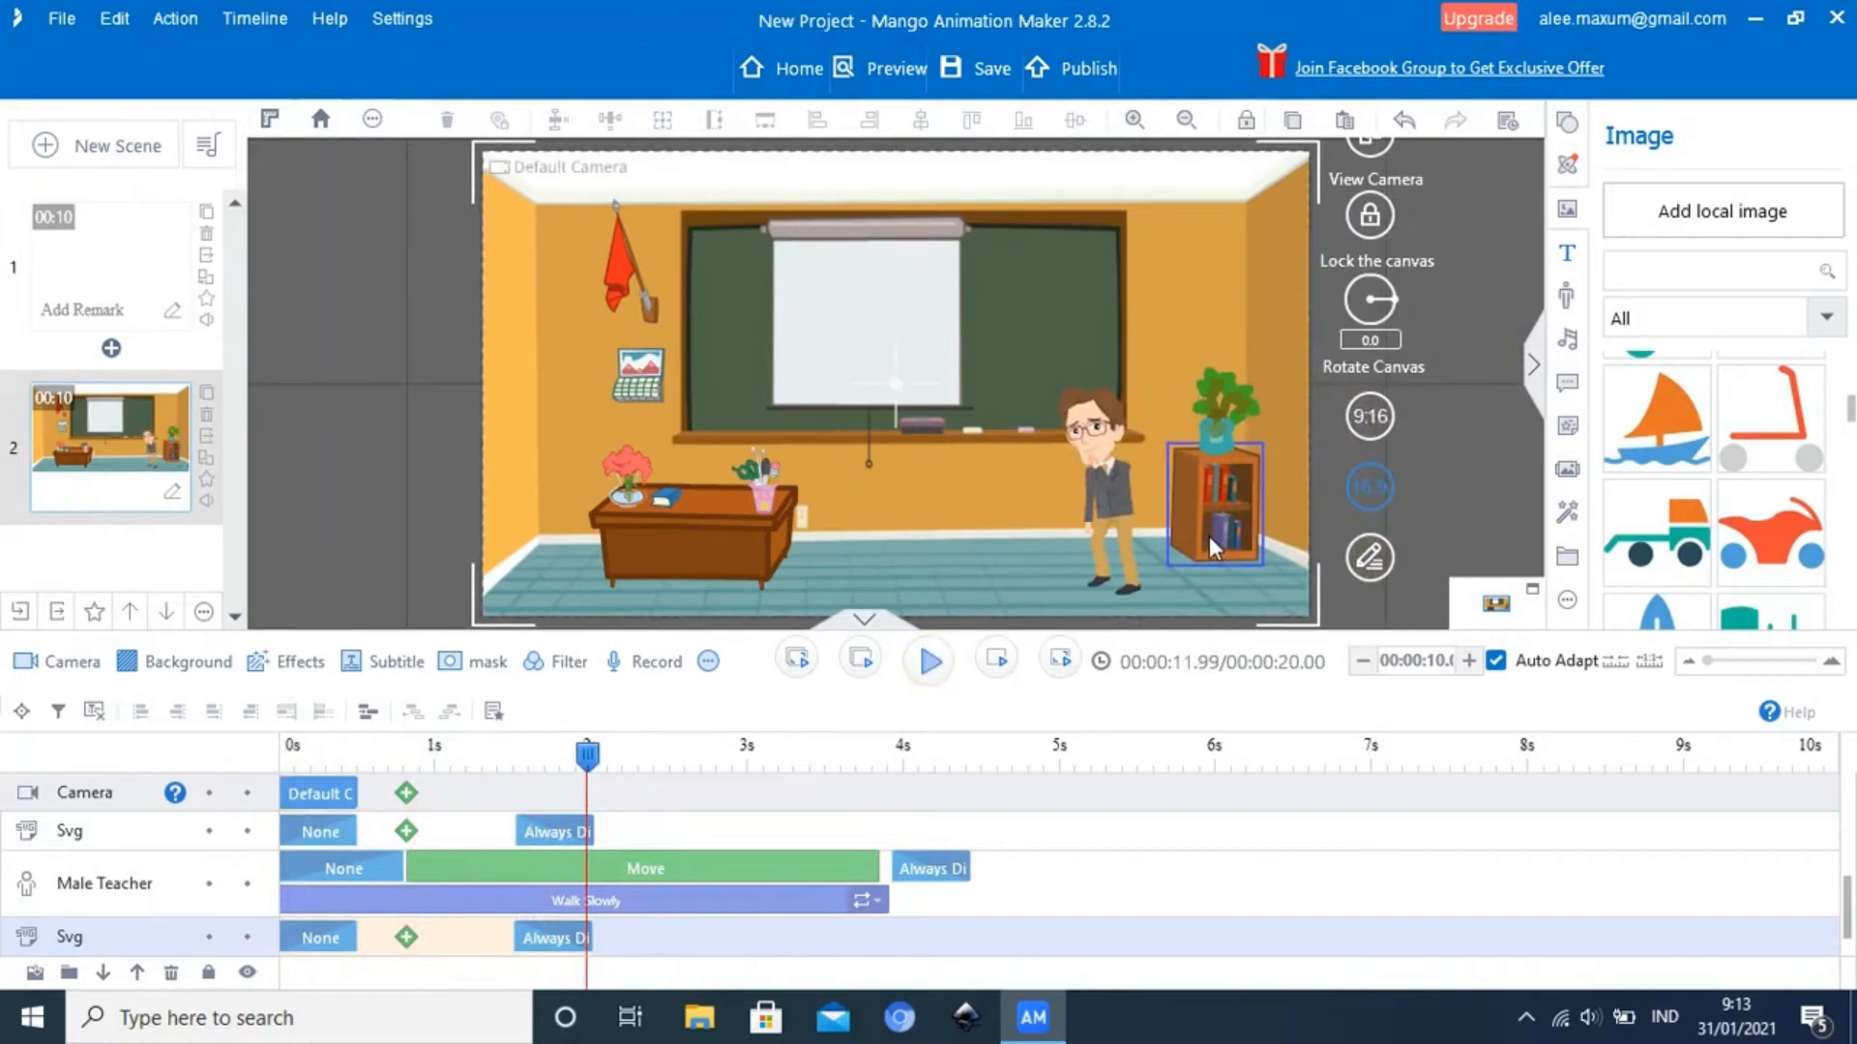
Apply Send to back to the potted plant on the bookcase so it sits behind the Male Teacher
click(1213, 437)
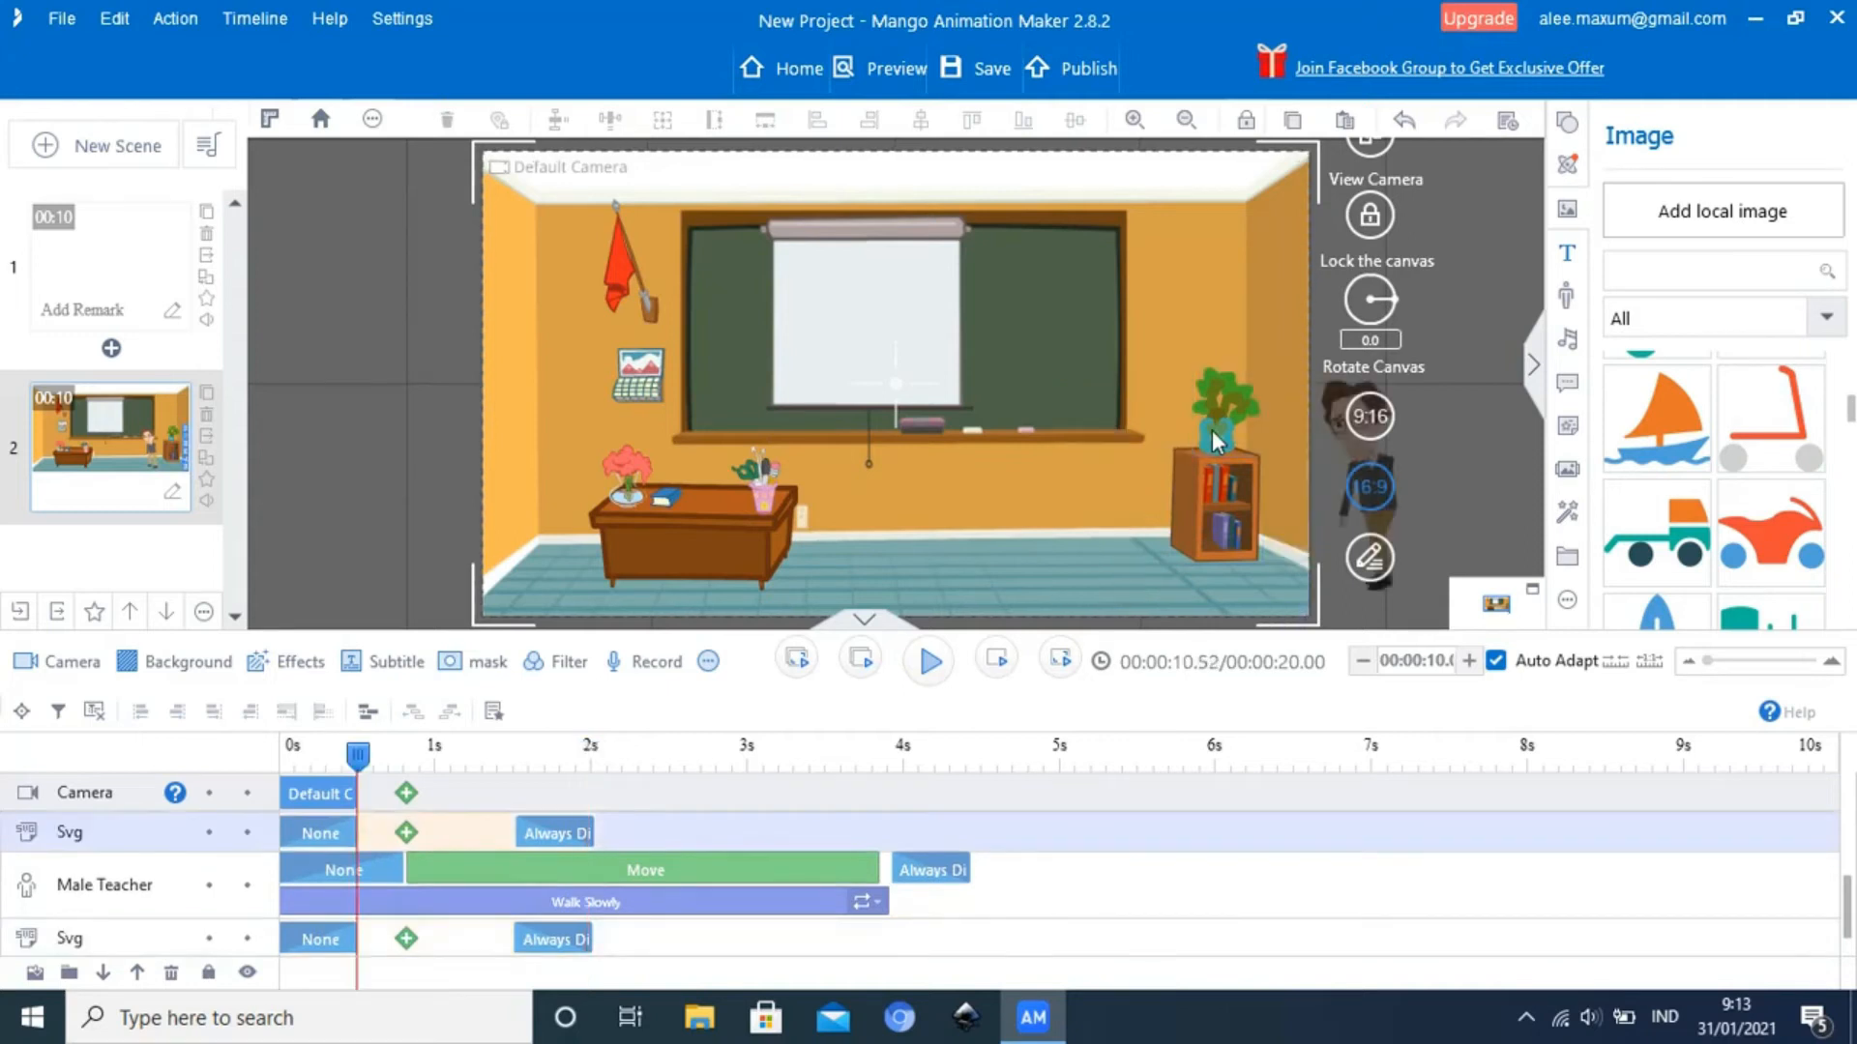
right_click(1211, 432)
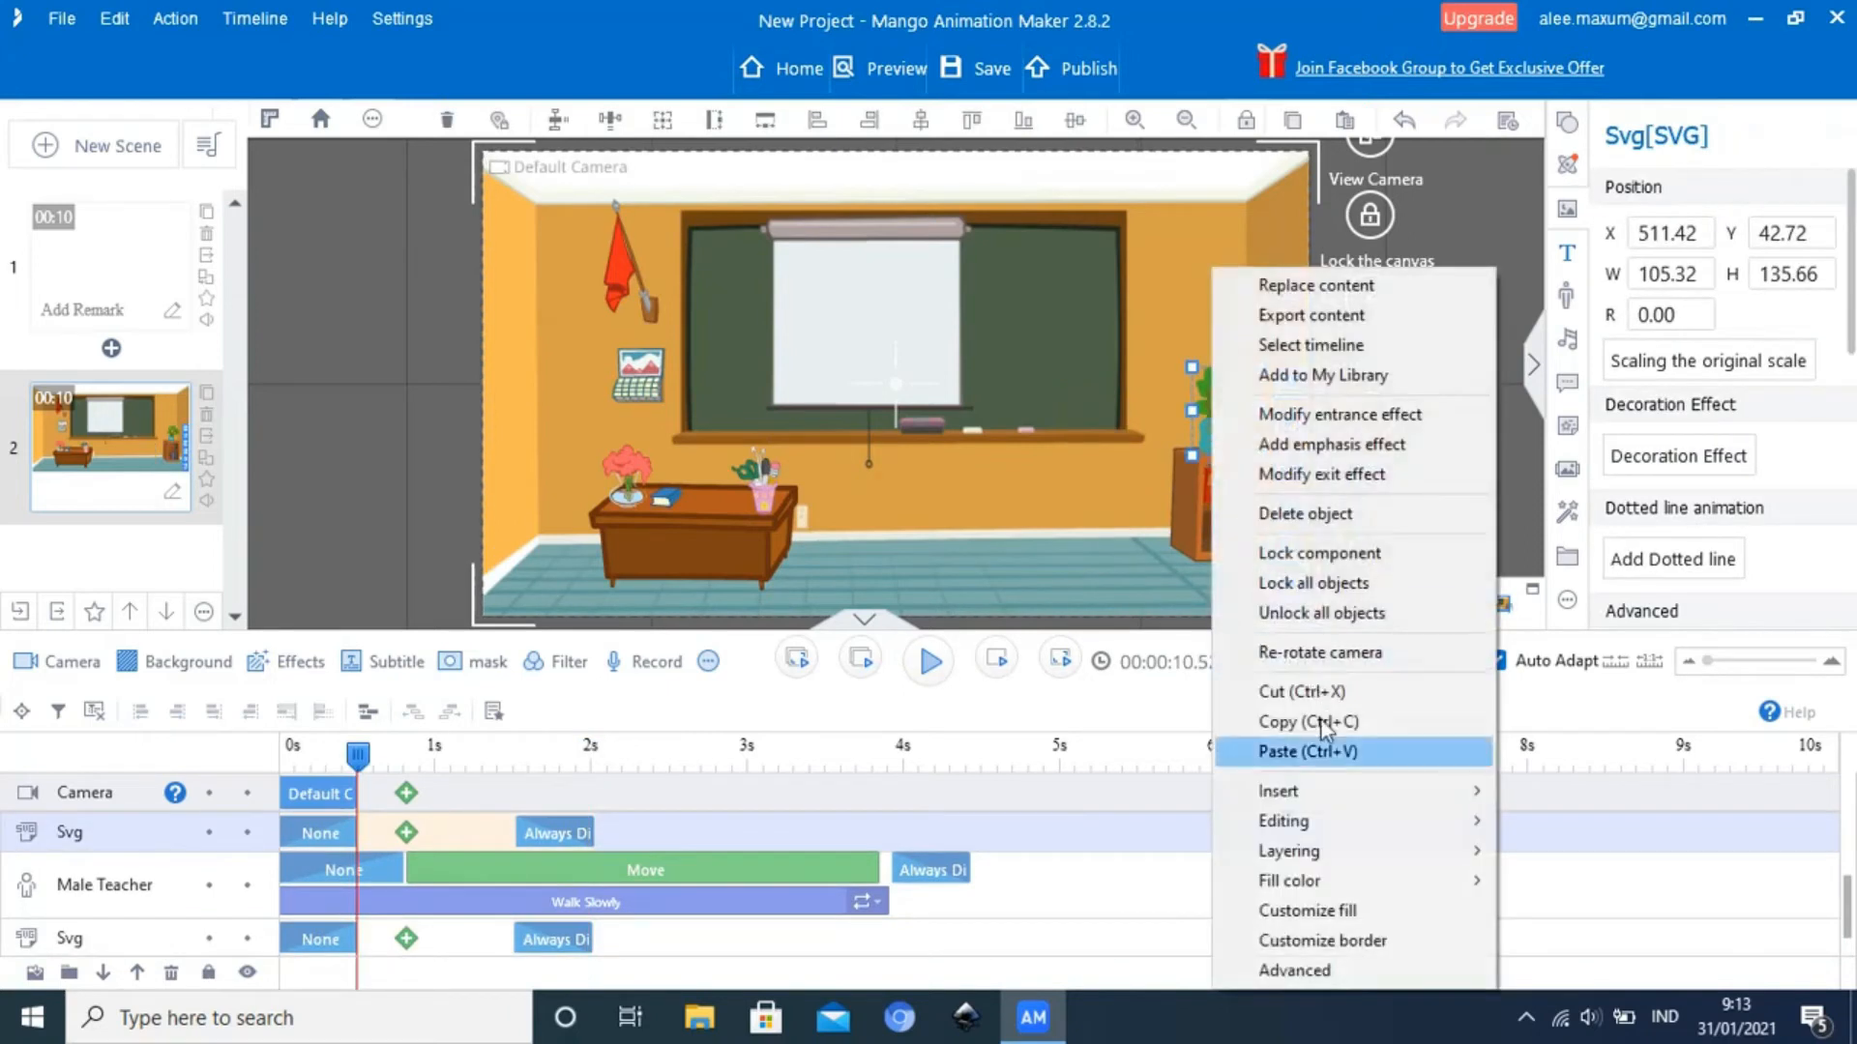
mouse_move(1350, 851)
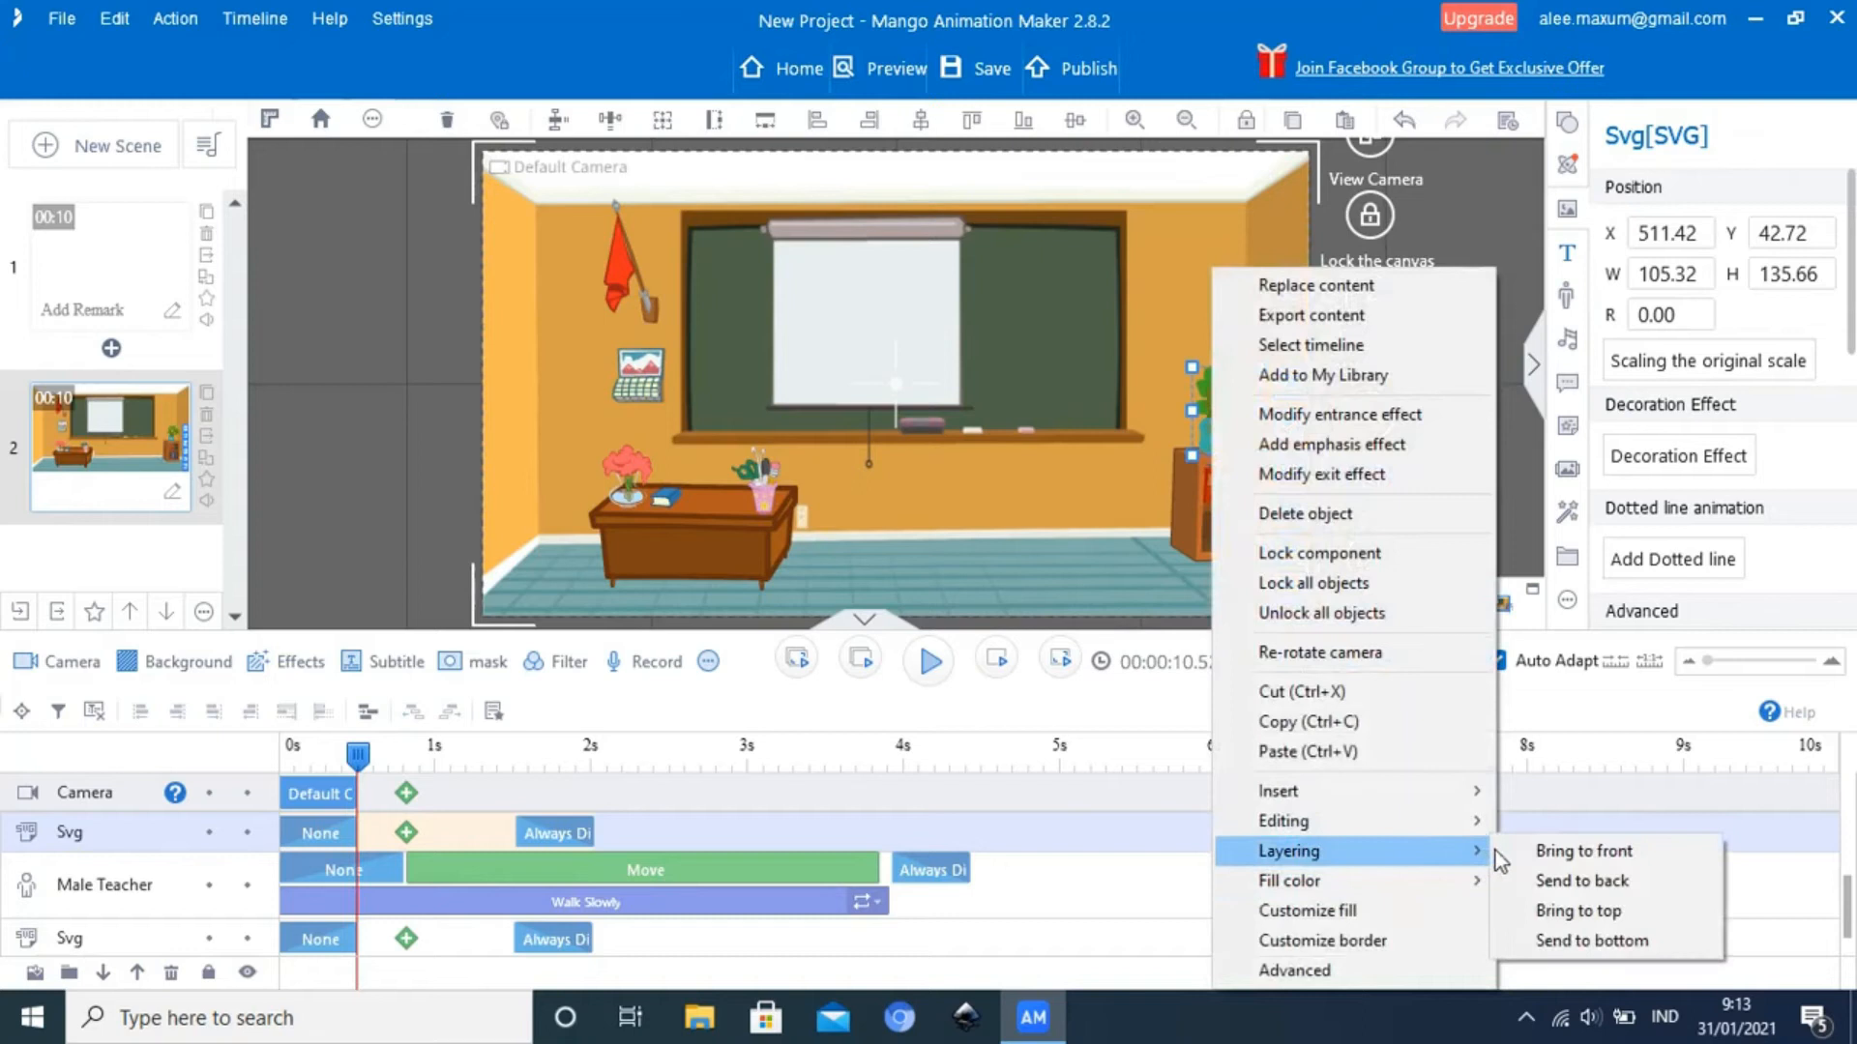
click(1561, 880)
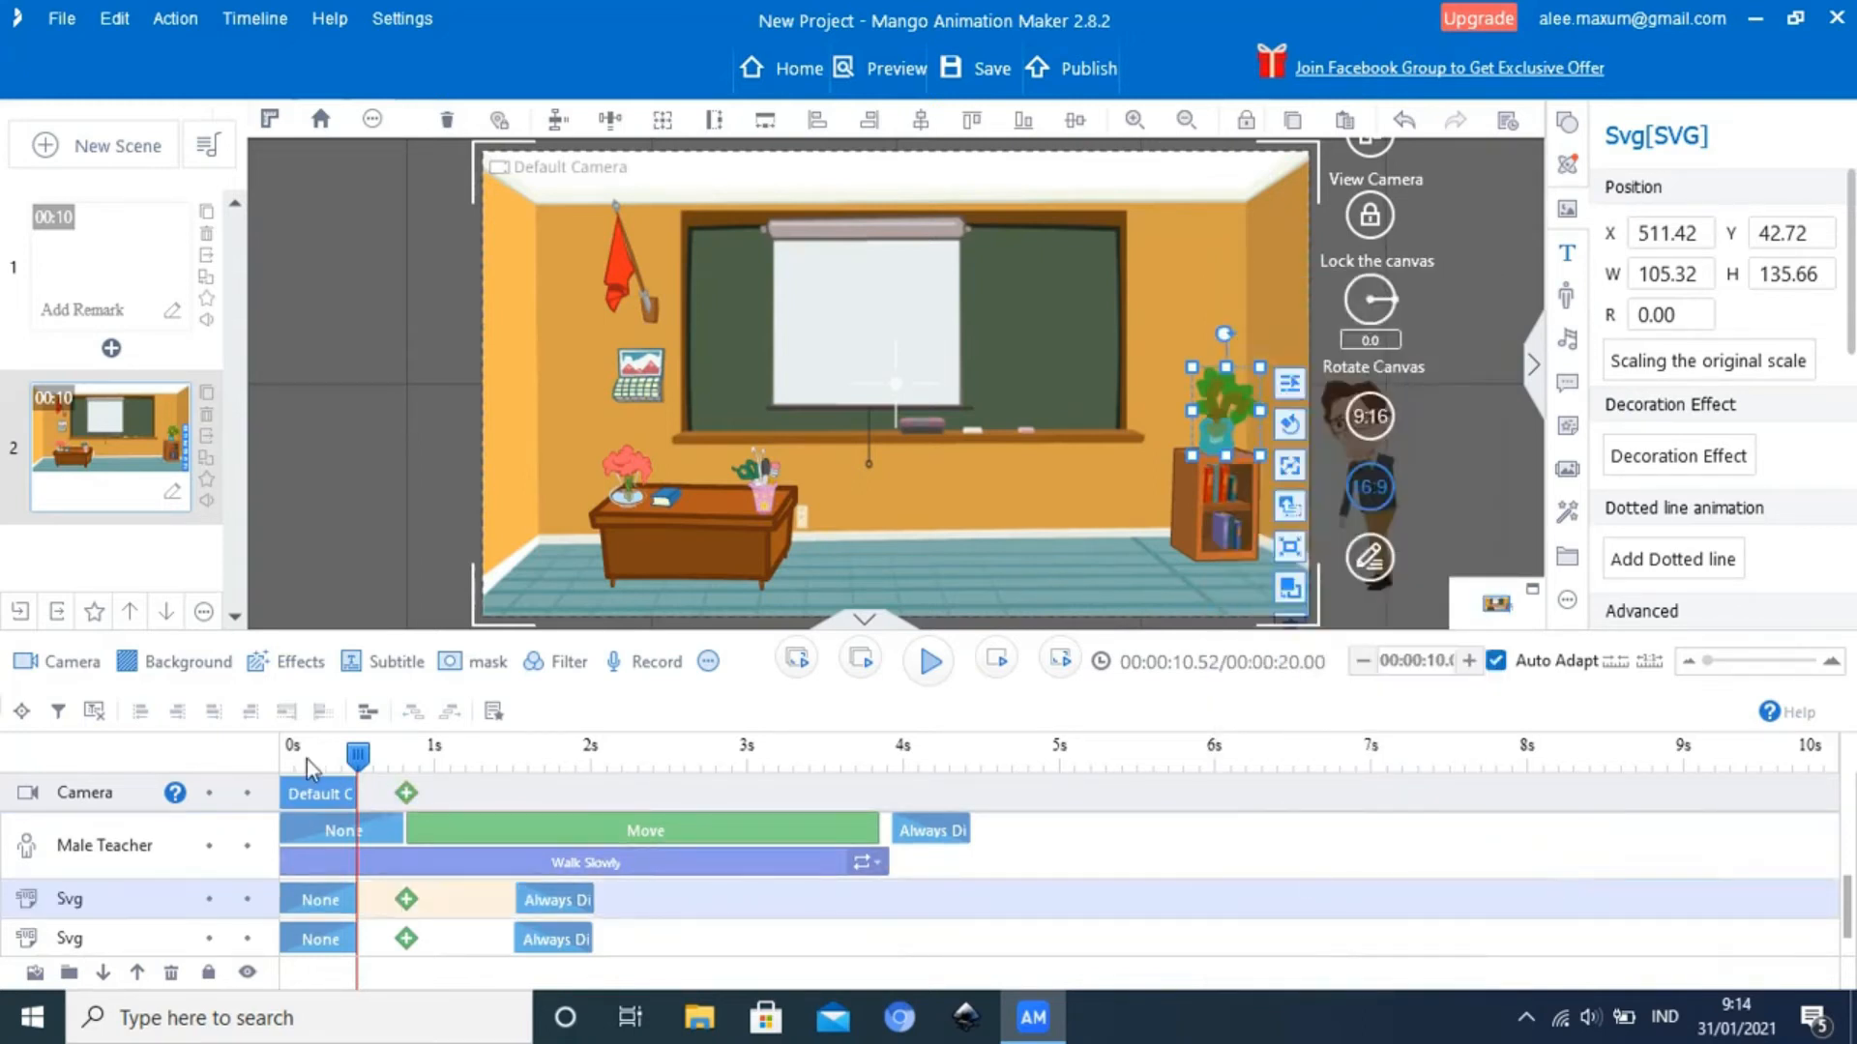
Play the scene from its start and scrub to about 3.56 seconds to check the Male Teacher's overlap with the desk
drag(358, 759, 286, 759)
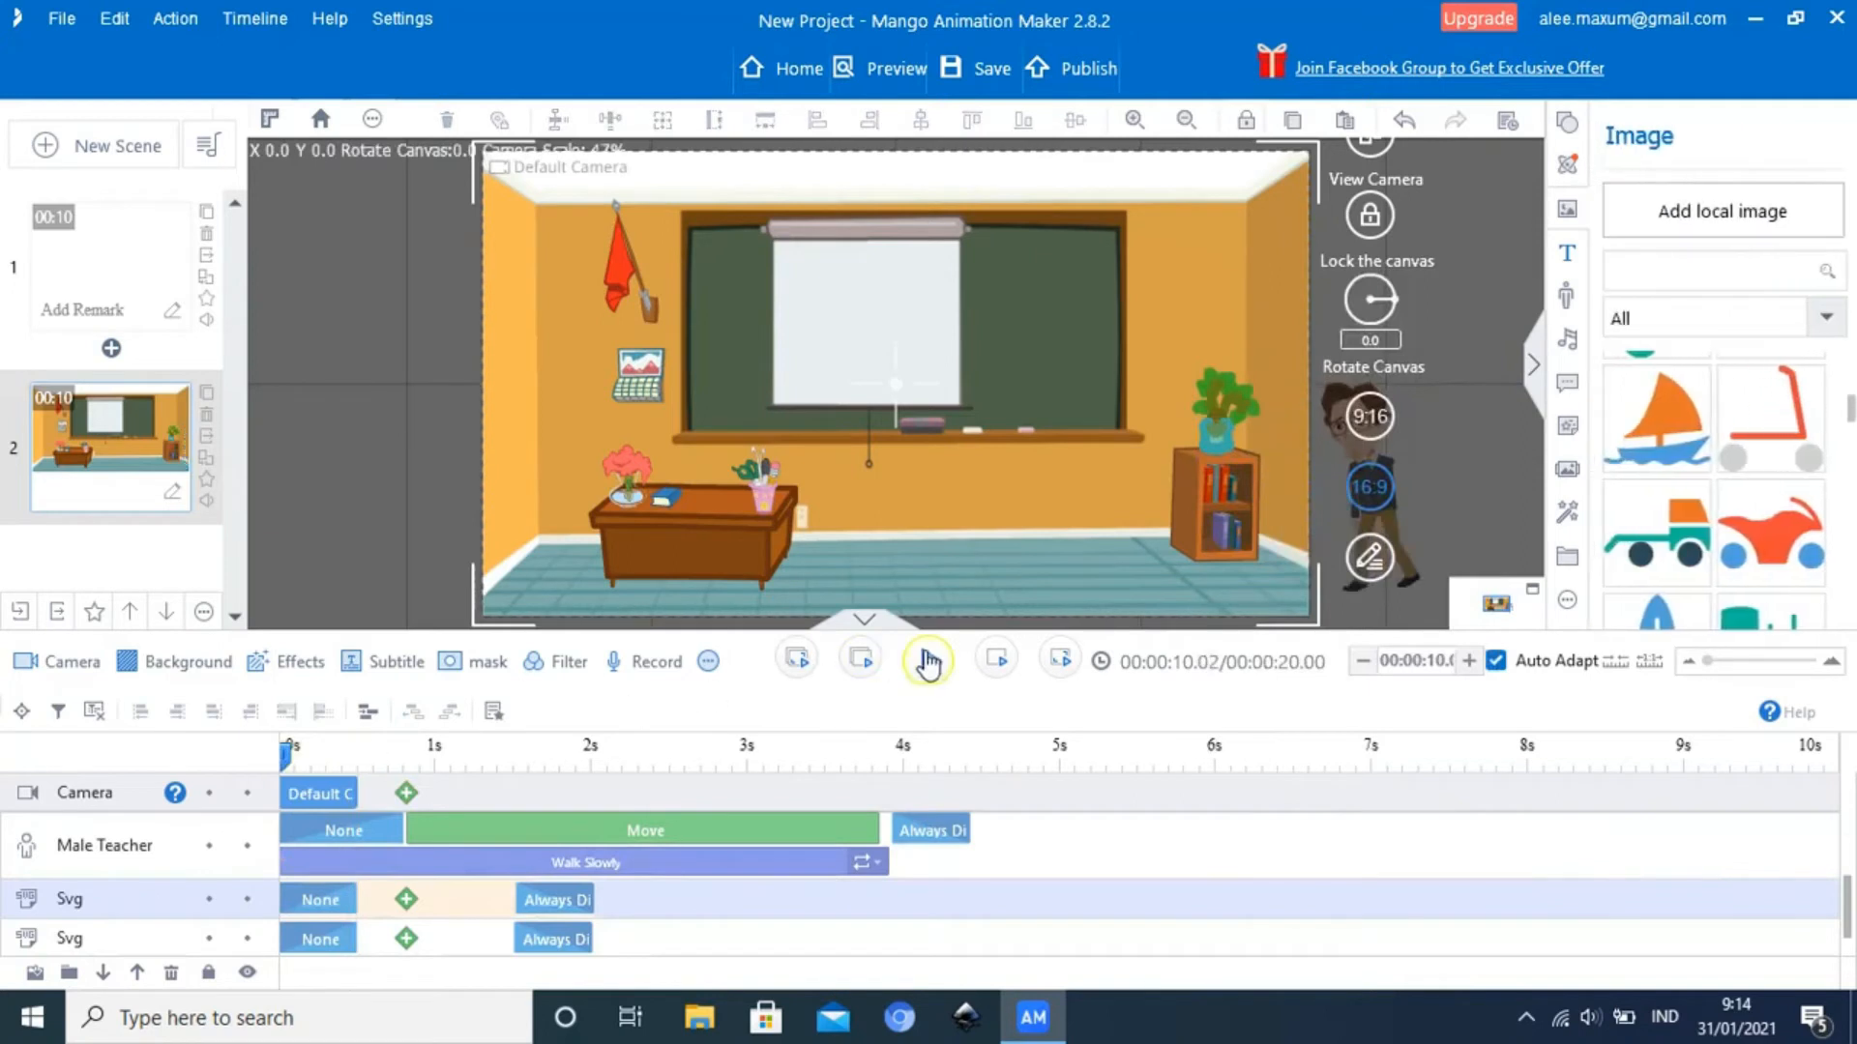
click(928, 662)
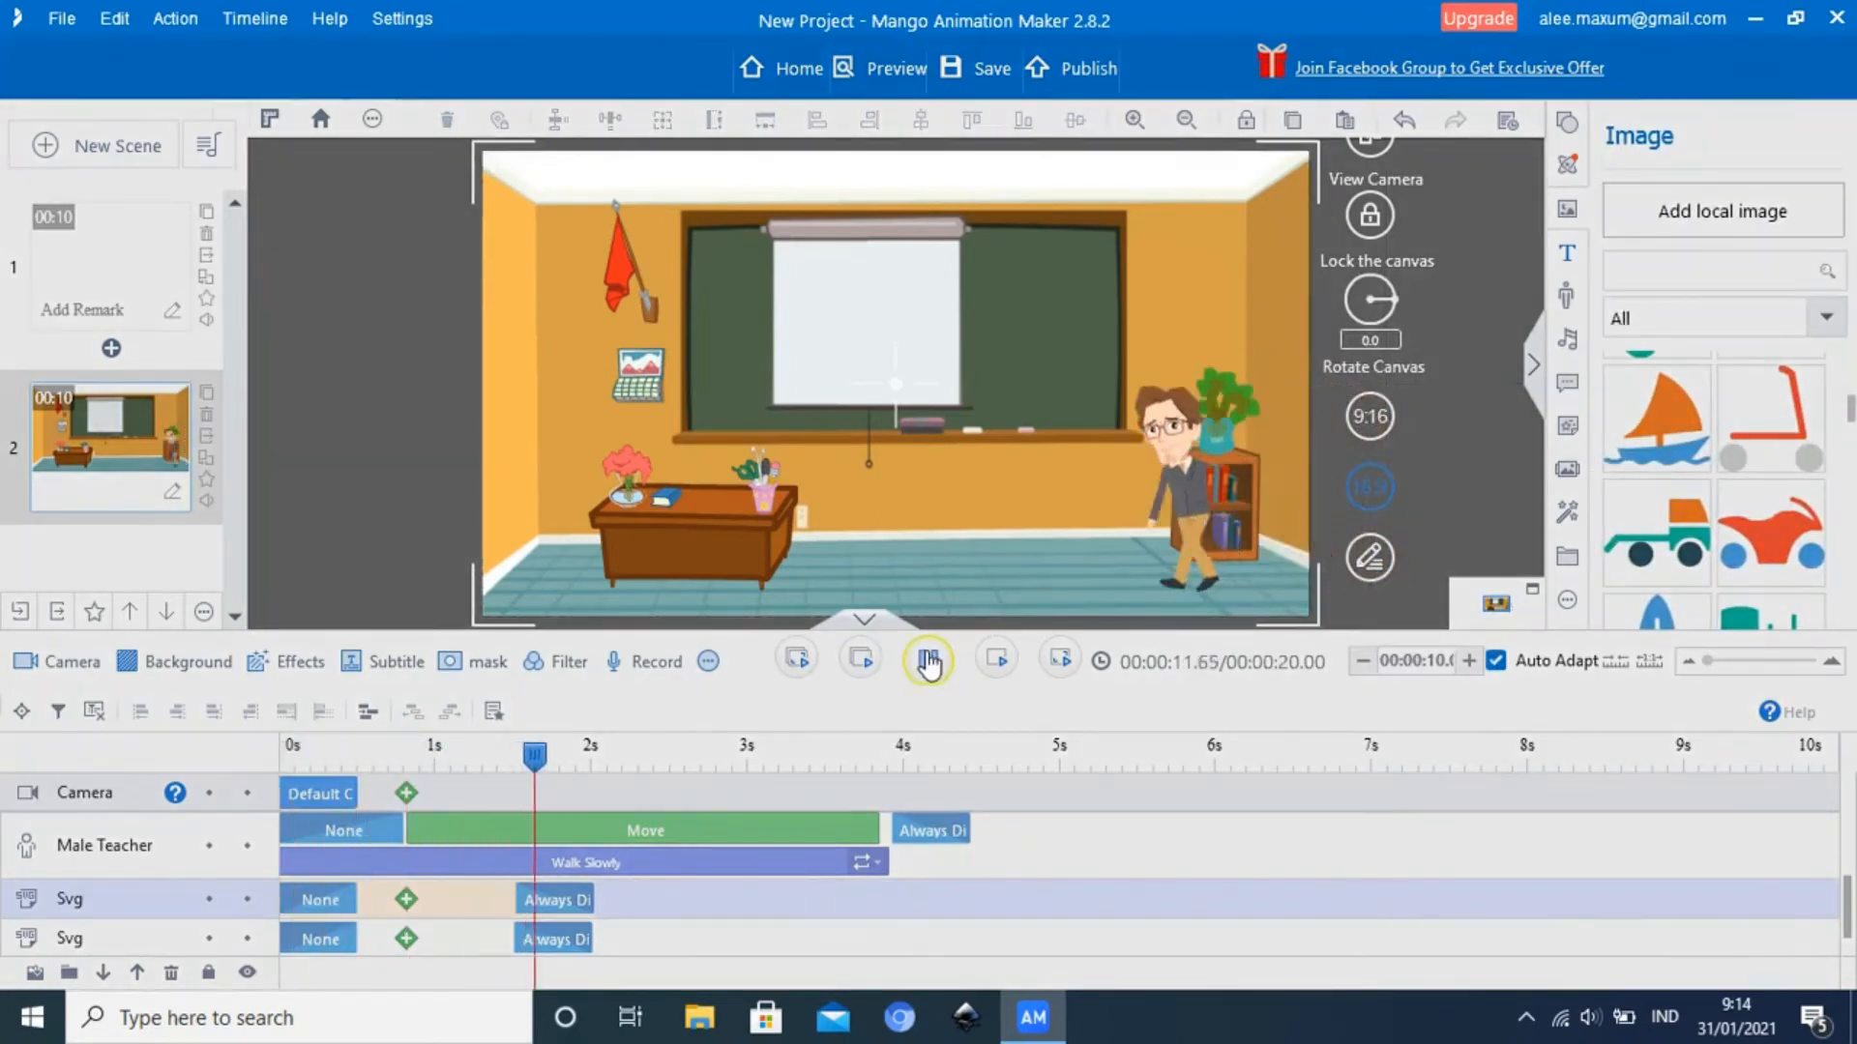
click(927, 663)
drag(735, 754, 838, 728)
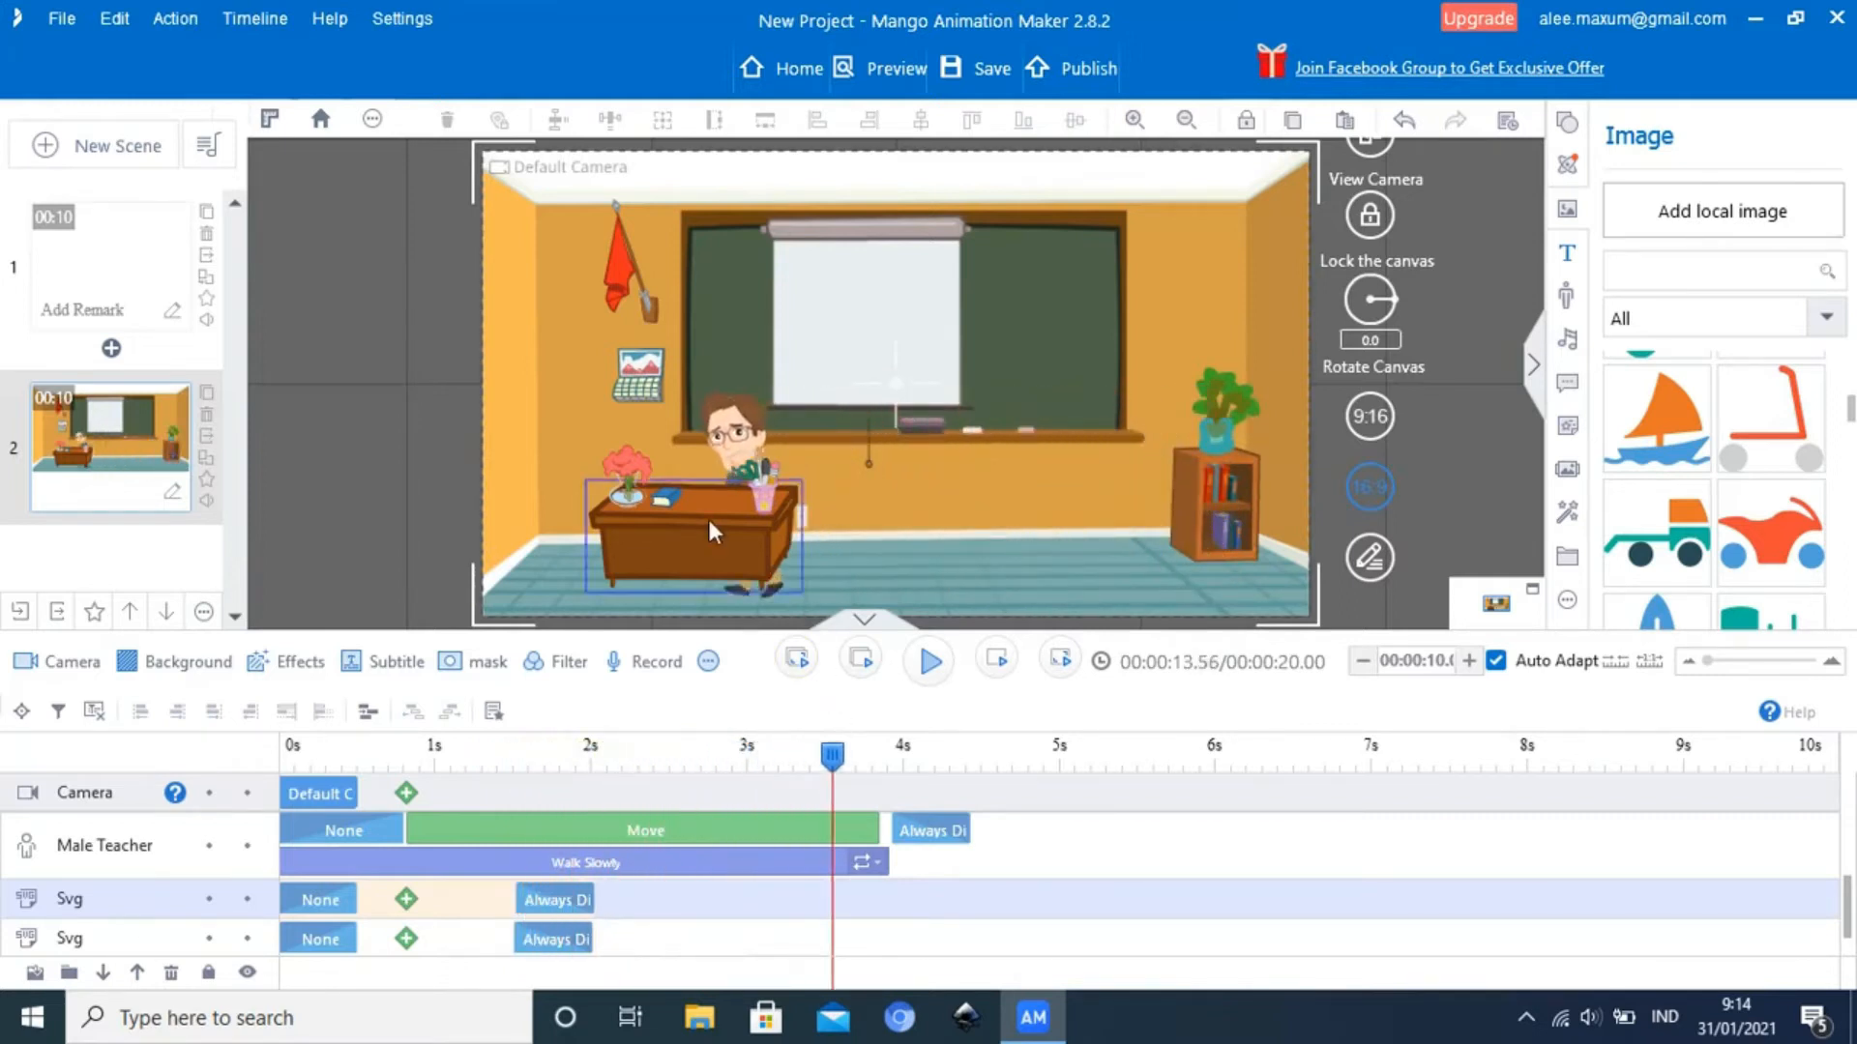
Move the desk one layer down in the stacking order with Send to back
click(710, 522)
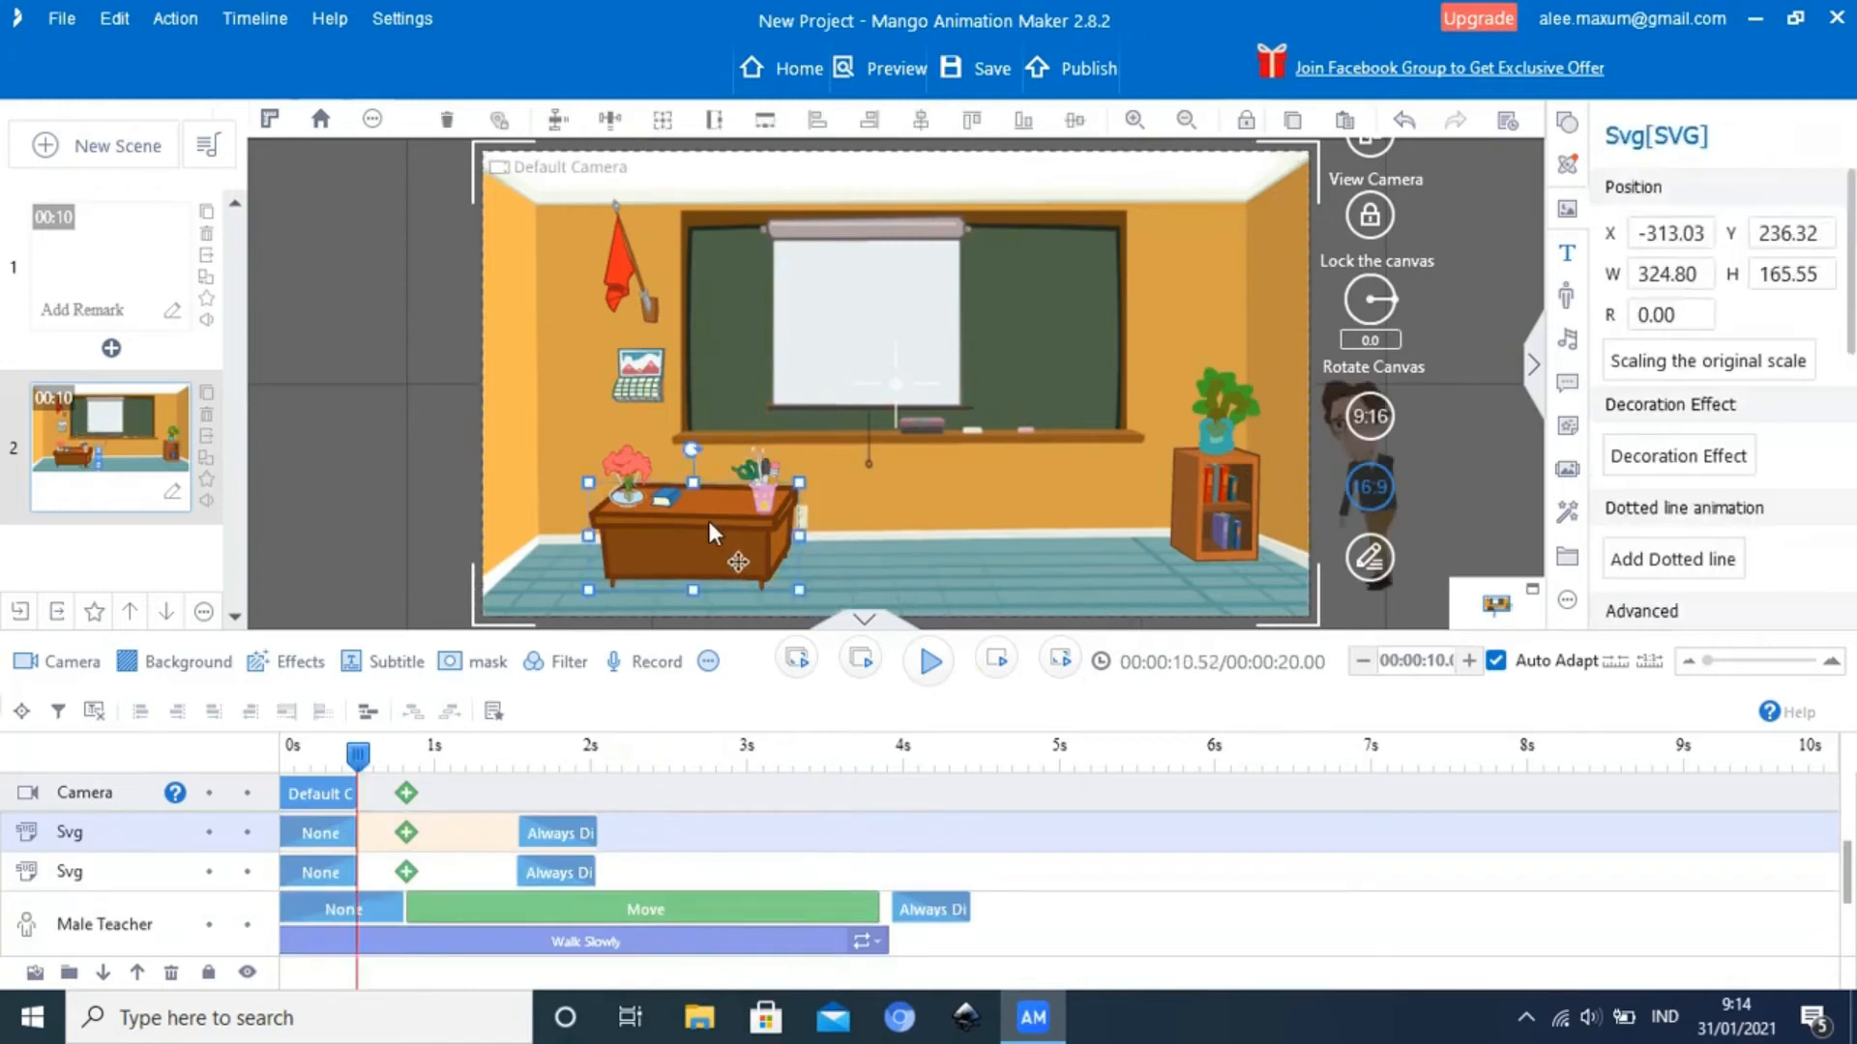
right_click(709, 522)
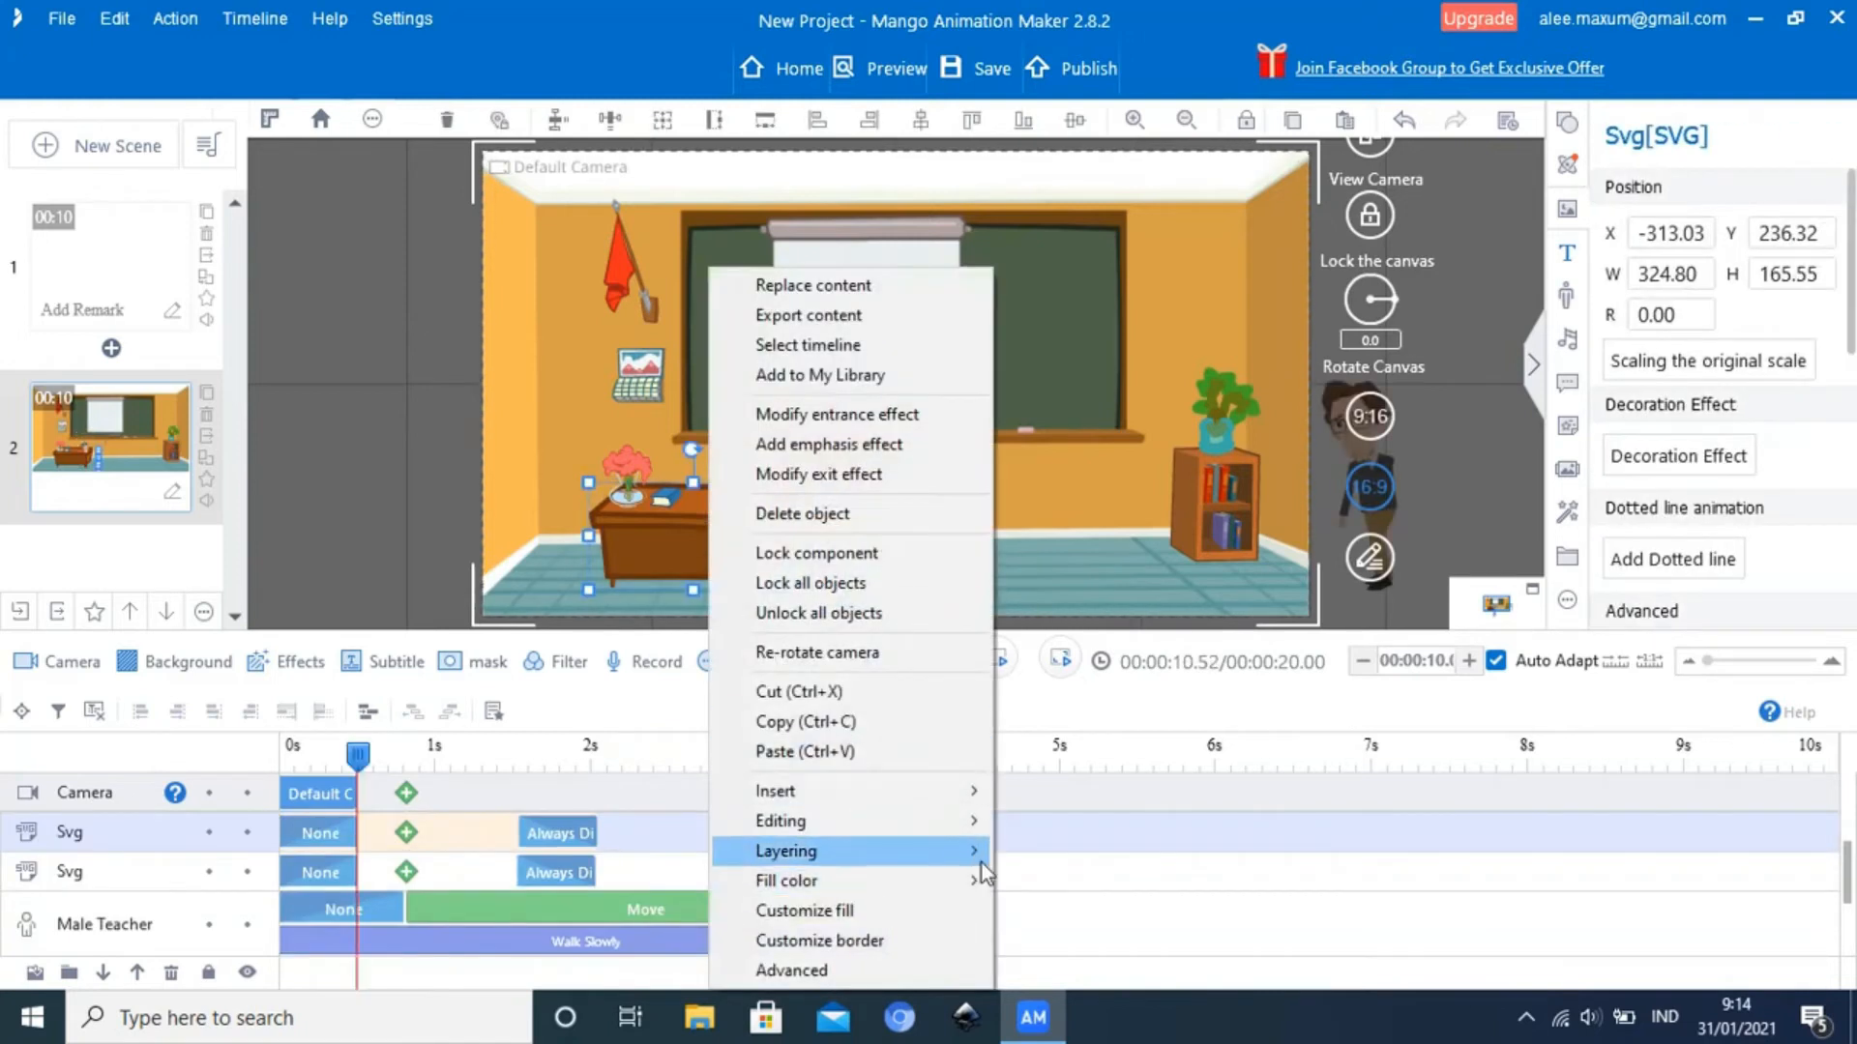
mouse_move(983, 862)
click(1081, 881)
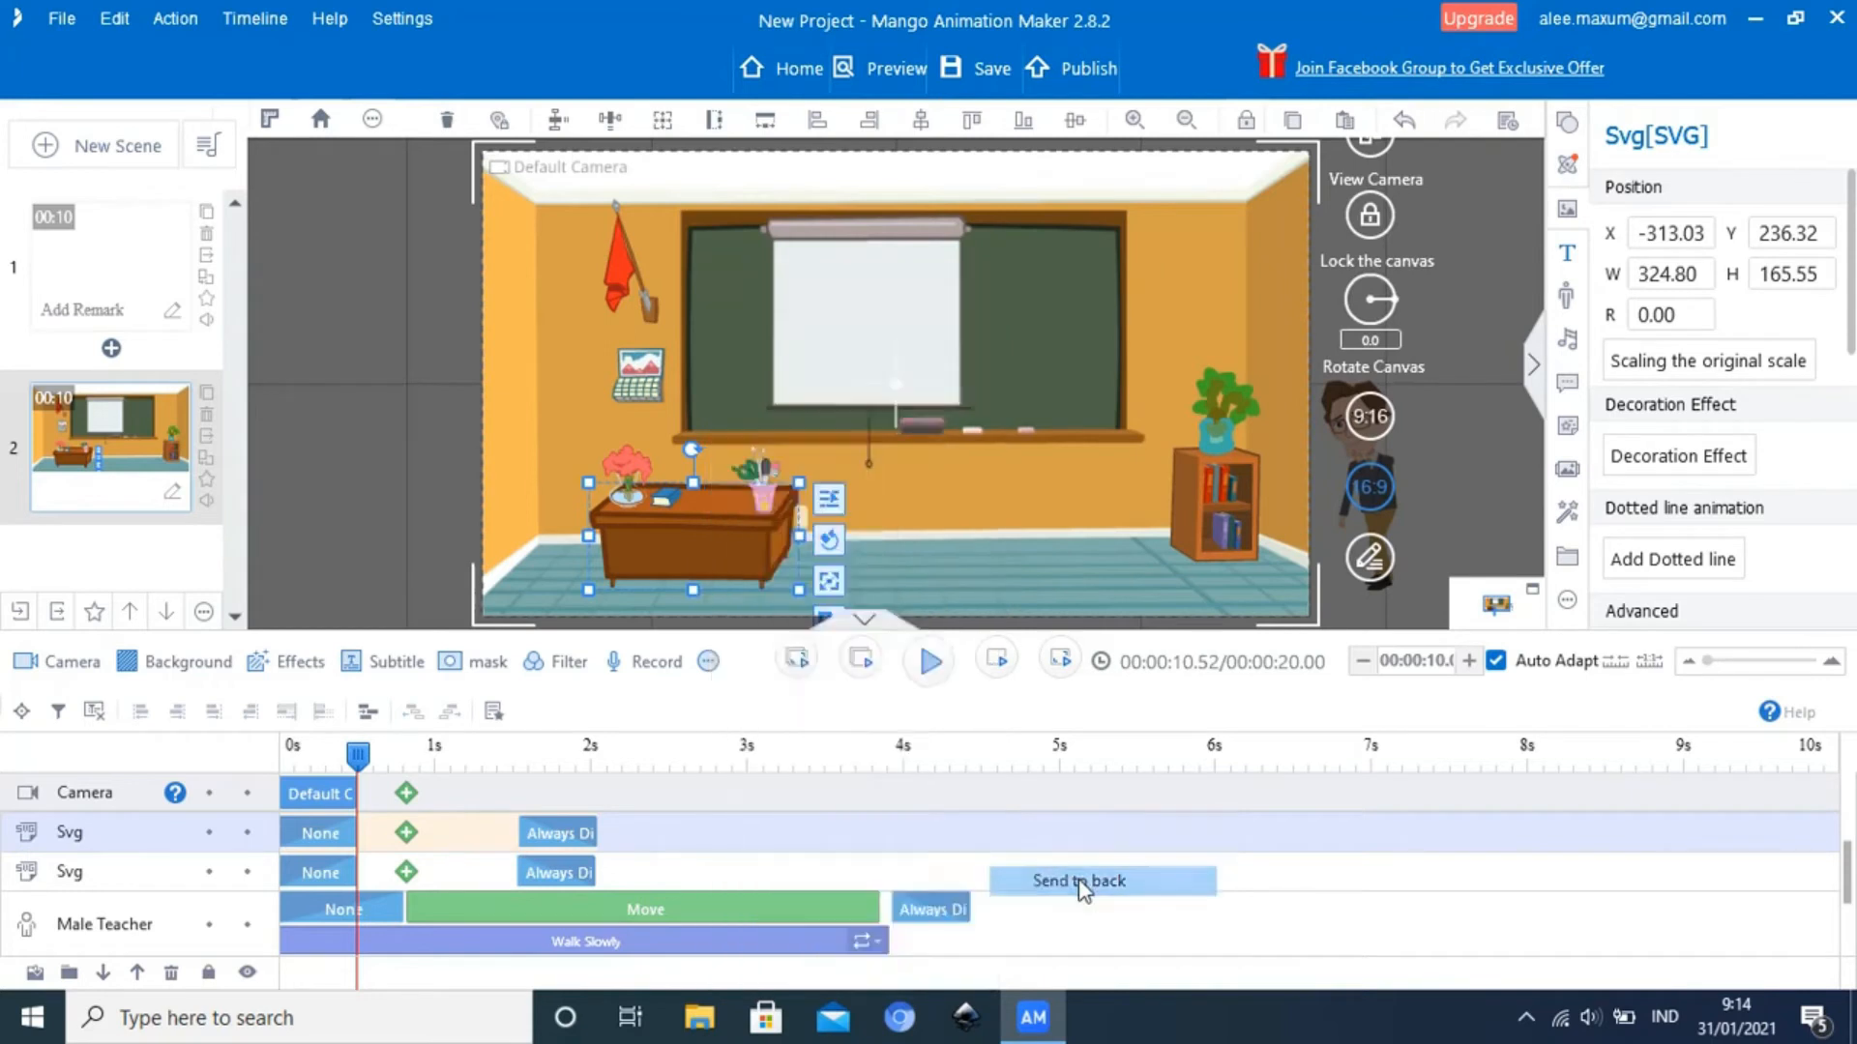
Play the walk and scrub to about 3.52 seconds to check the desk's layering against the Male Teacher
click(929, 667)
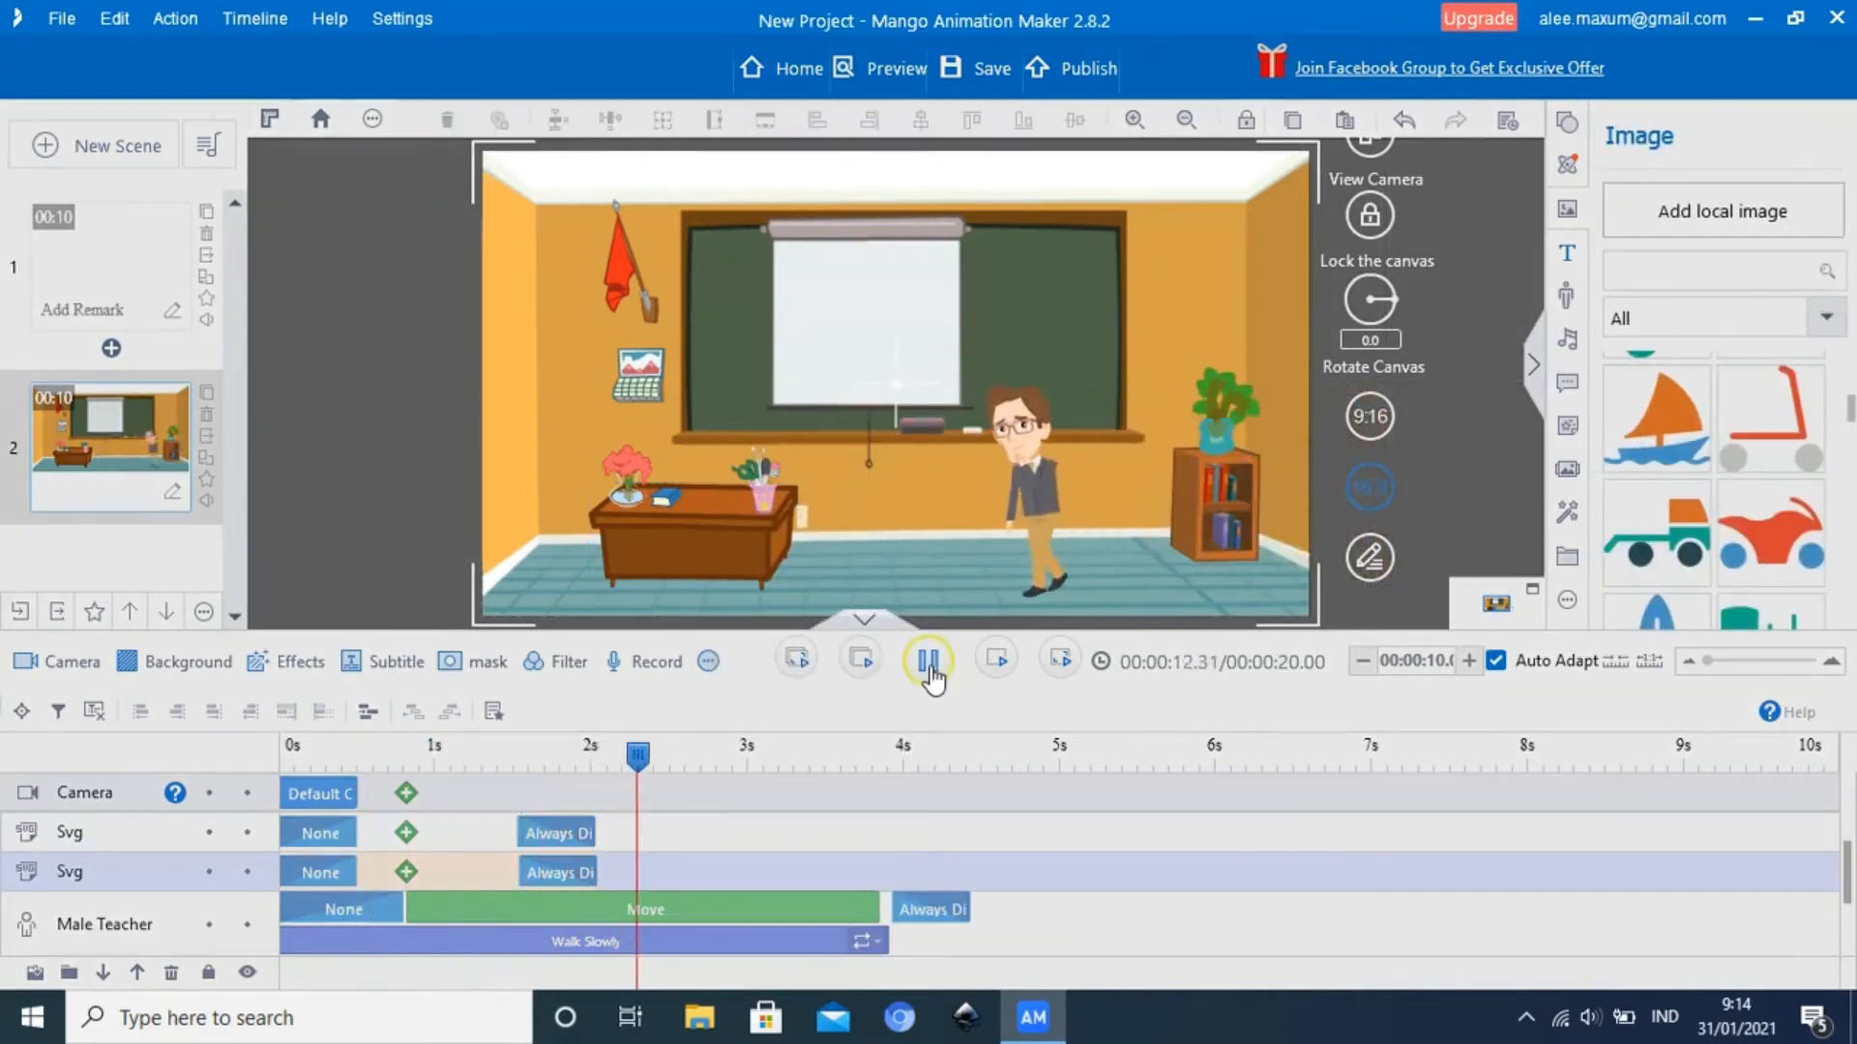
click(930, 668)
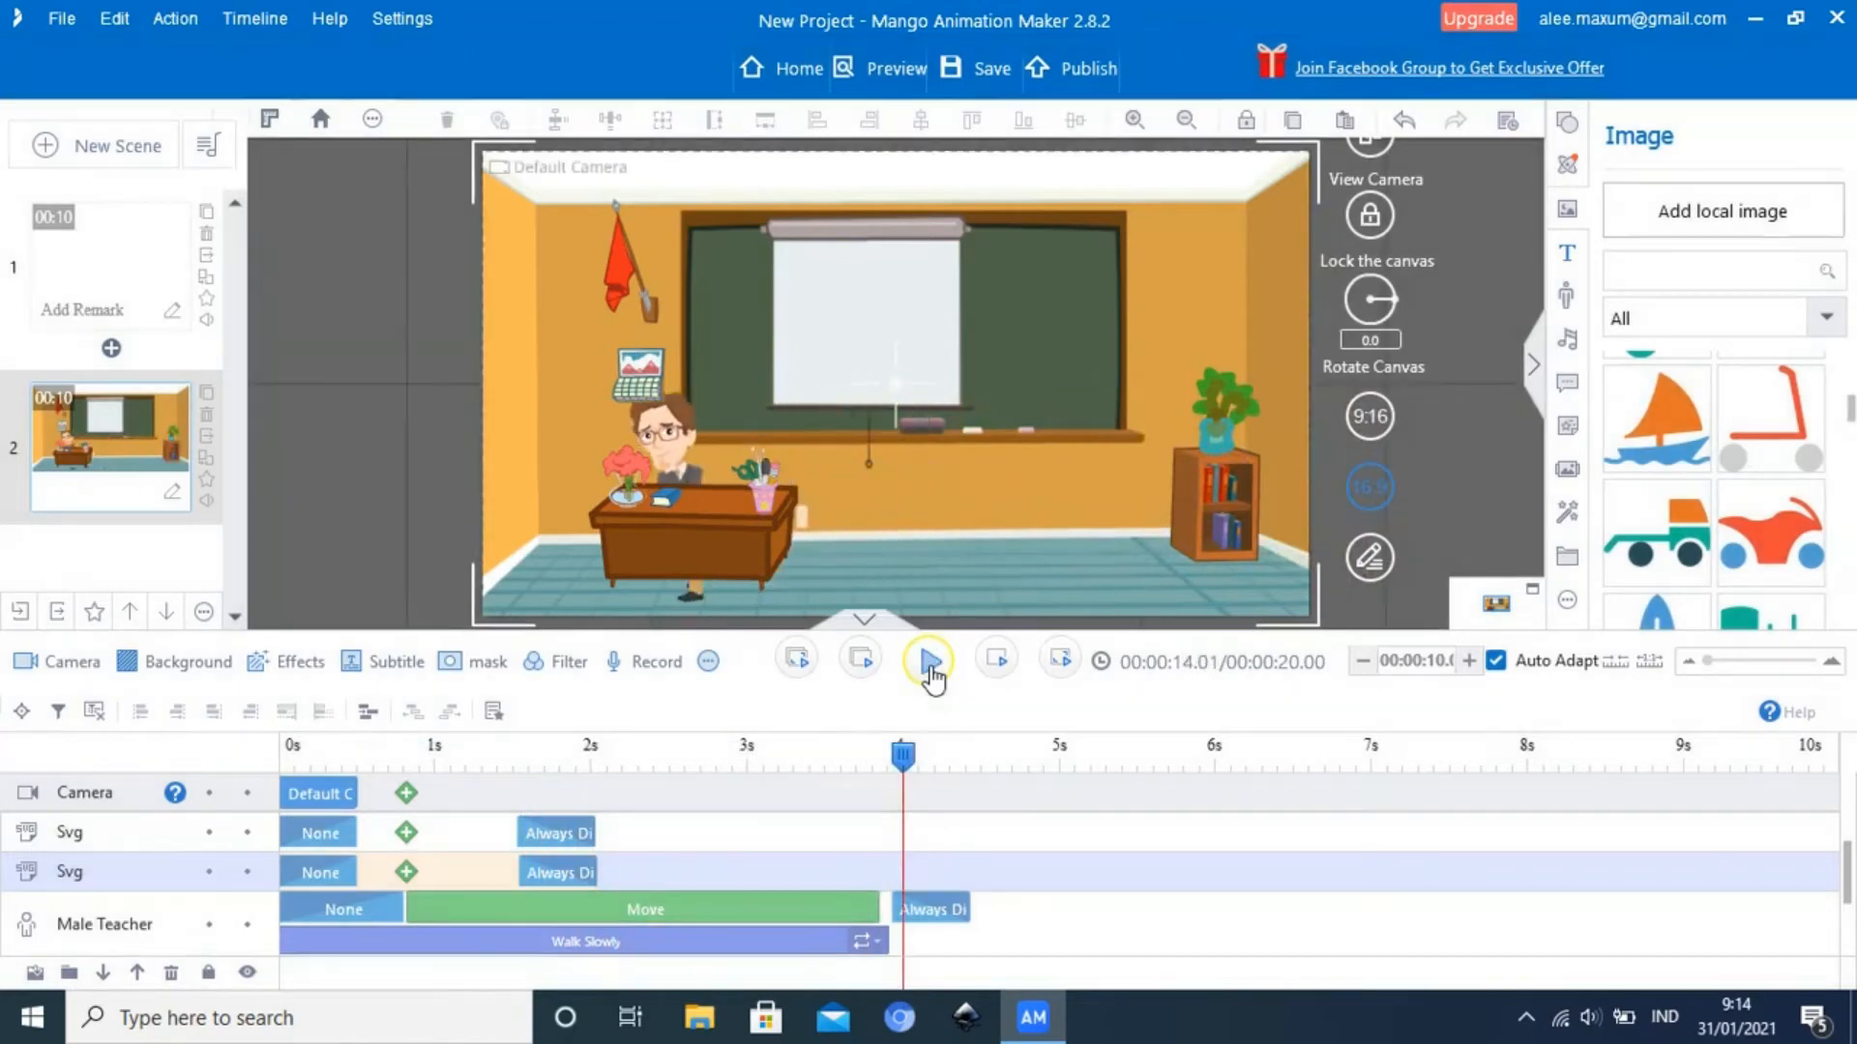
click(699, 530)
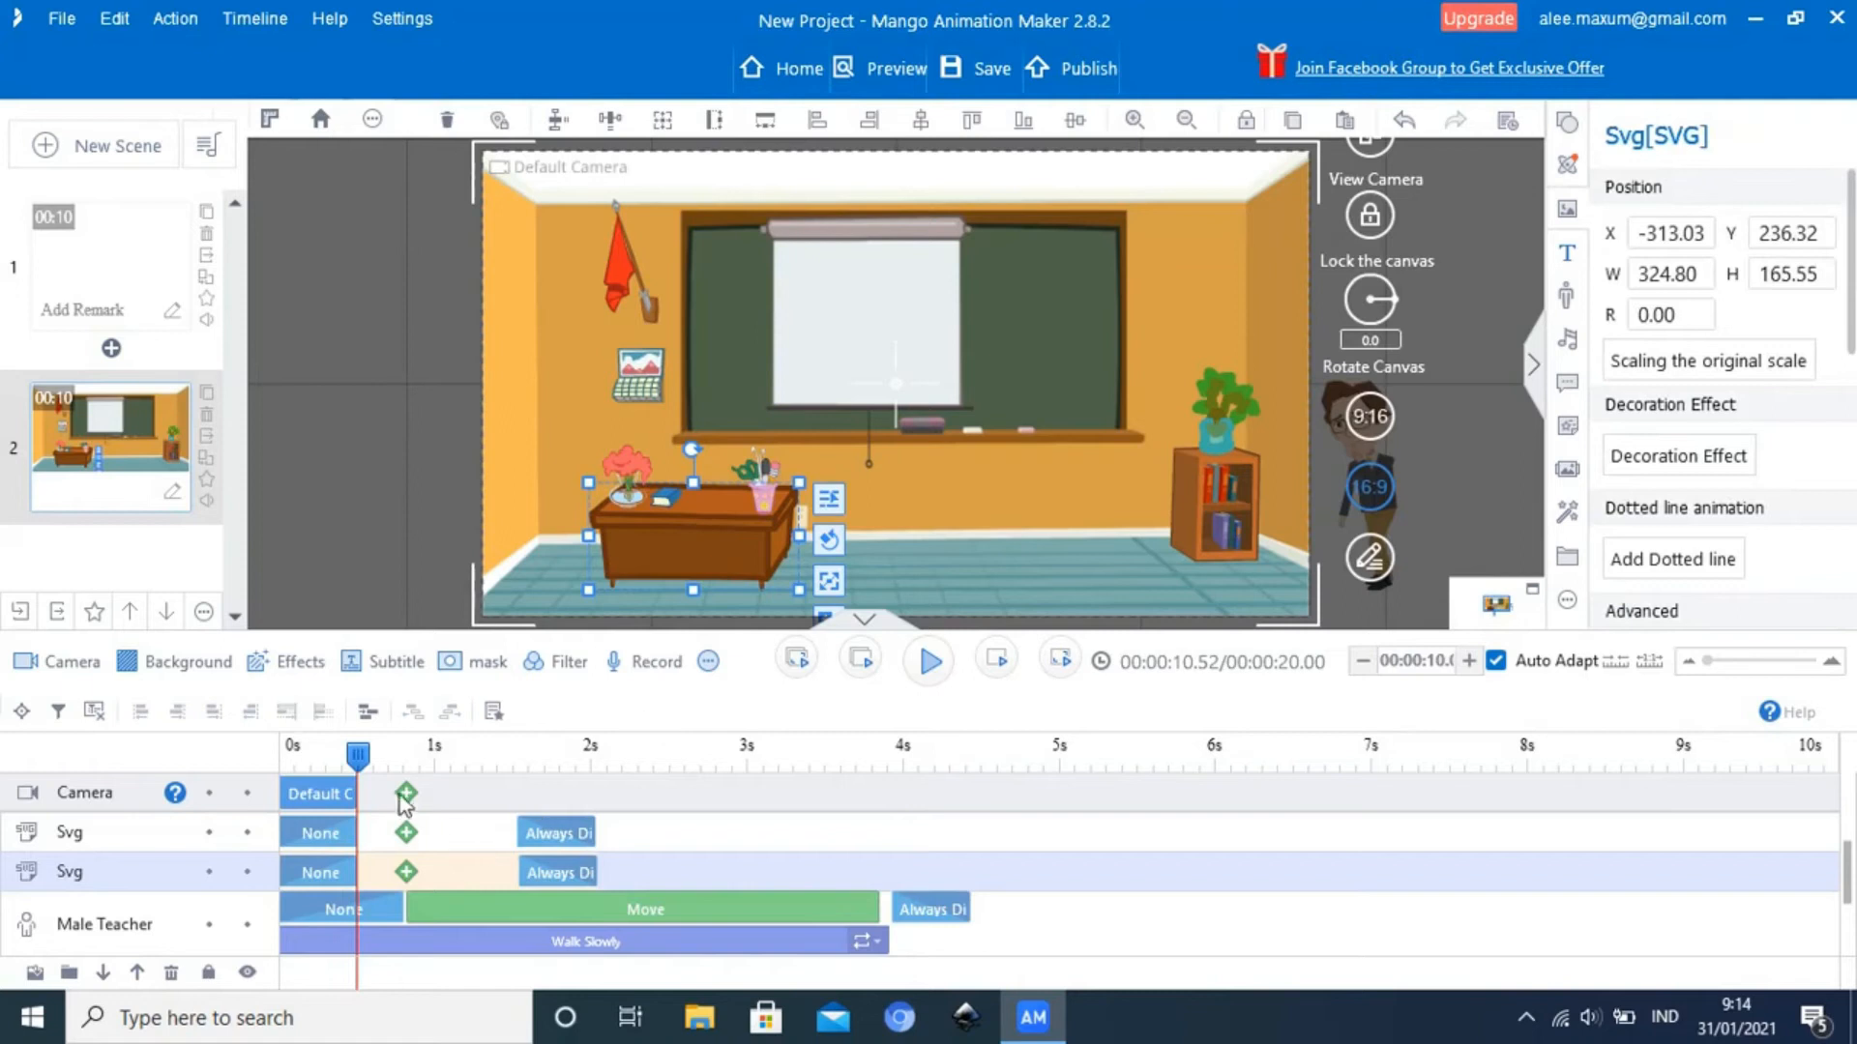
drag(358, 756, 825, 787)
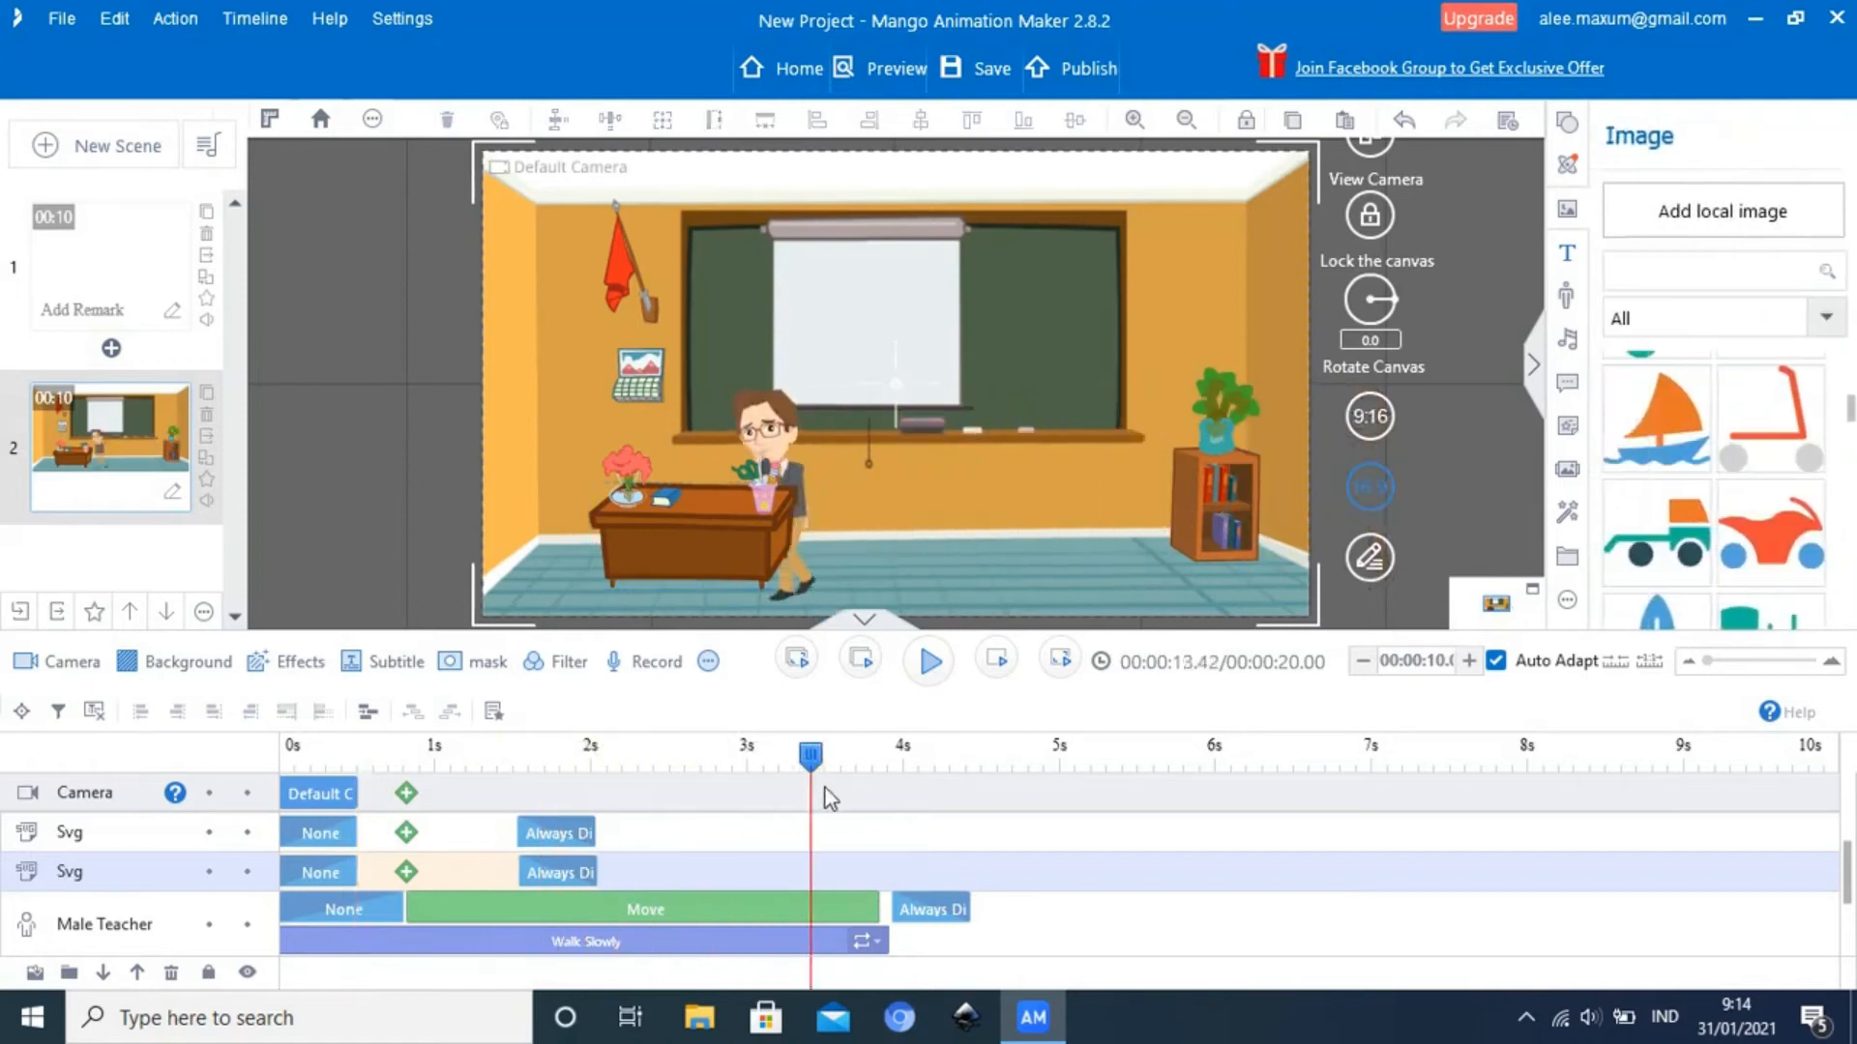
Send the desk back another layer, behind the Male Teacher, and play the scene to check the walk
click(744, 549)
click(743, 548)
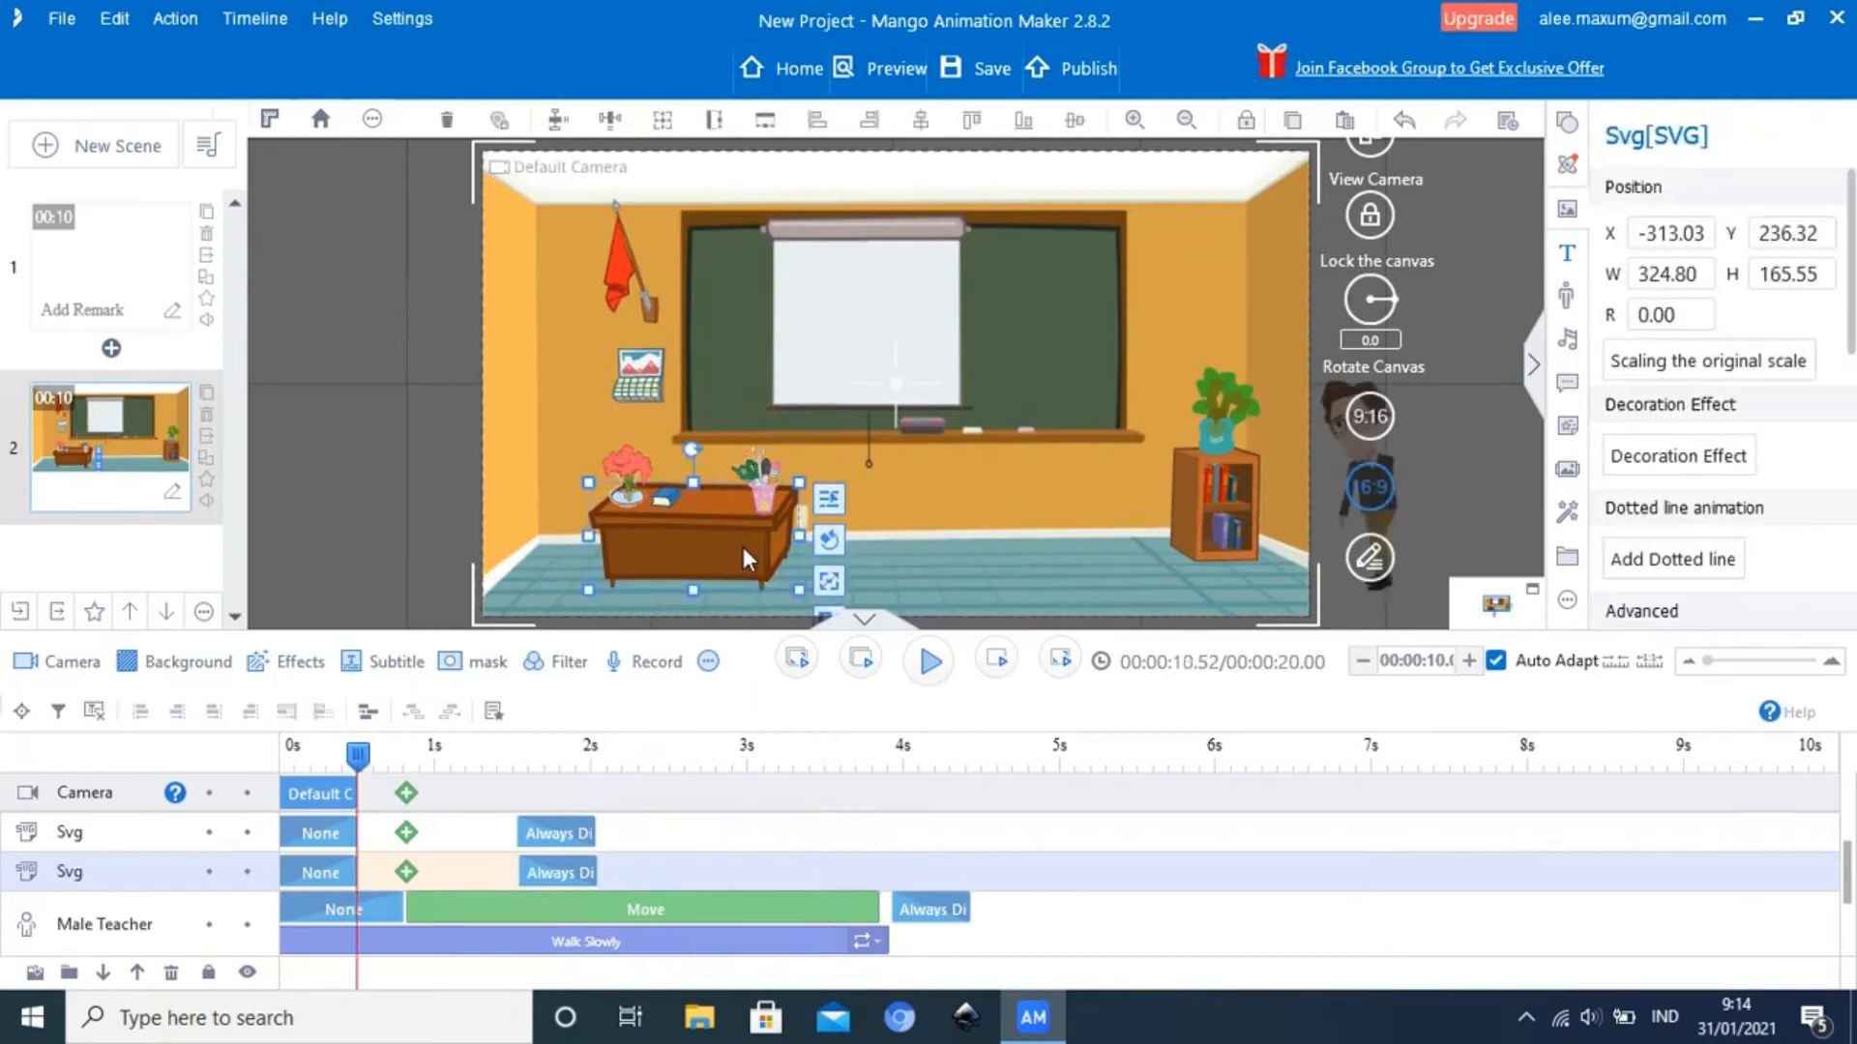
right_click(743, 547)
mouse_move(999, 865)
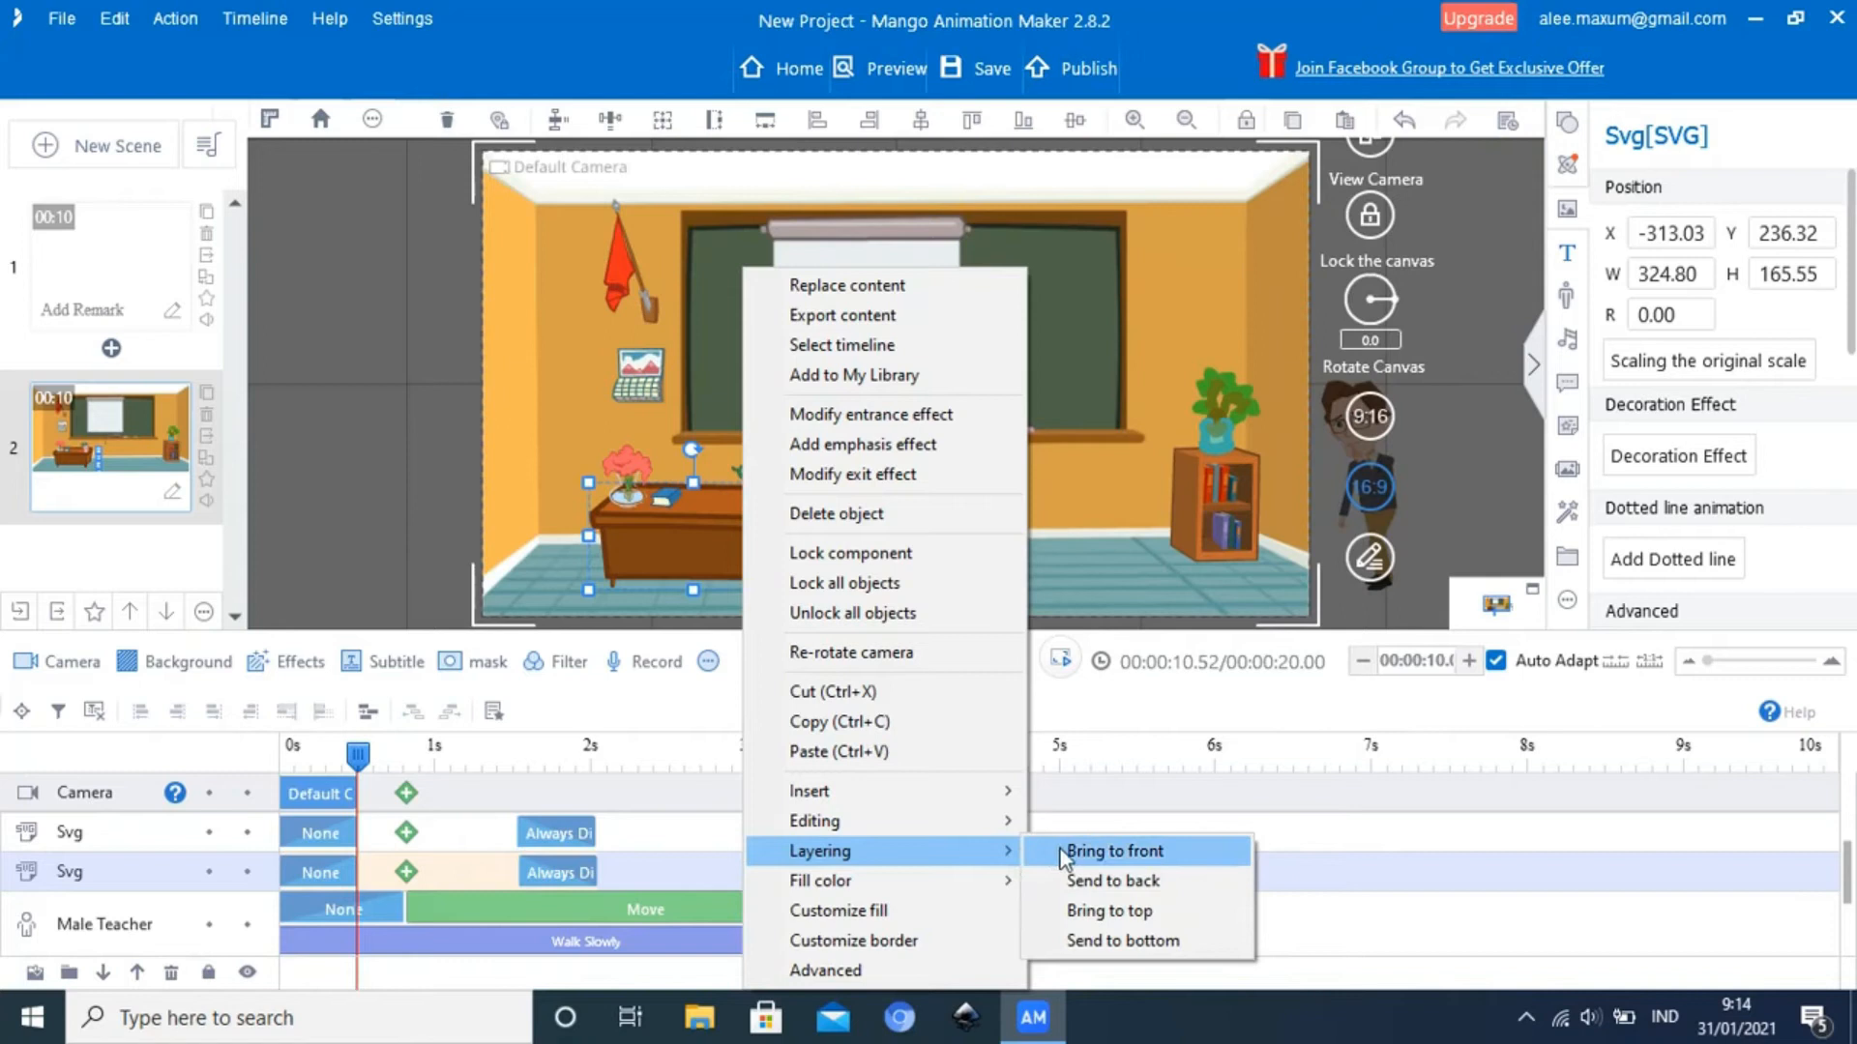
click(1070, 880)
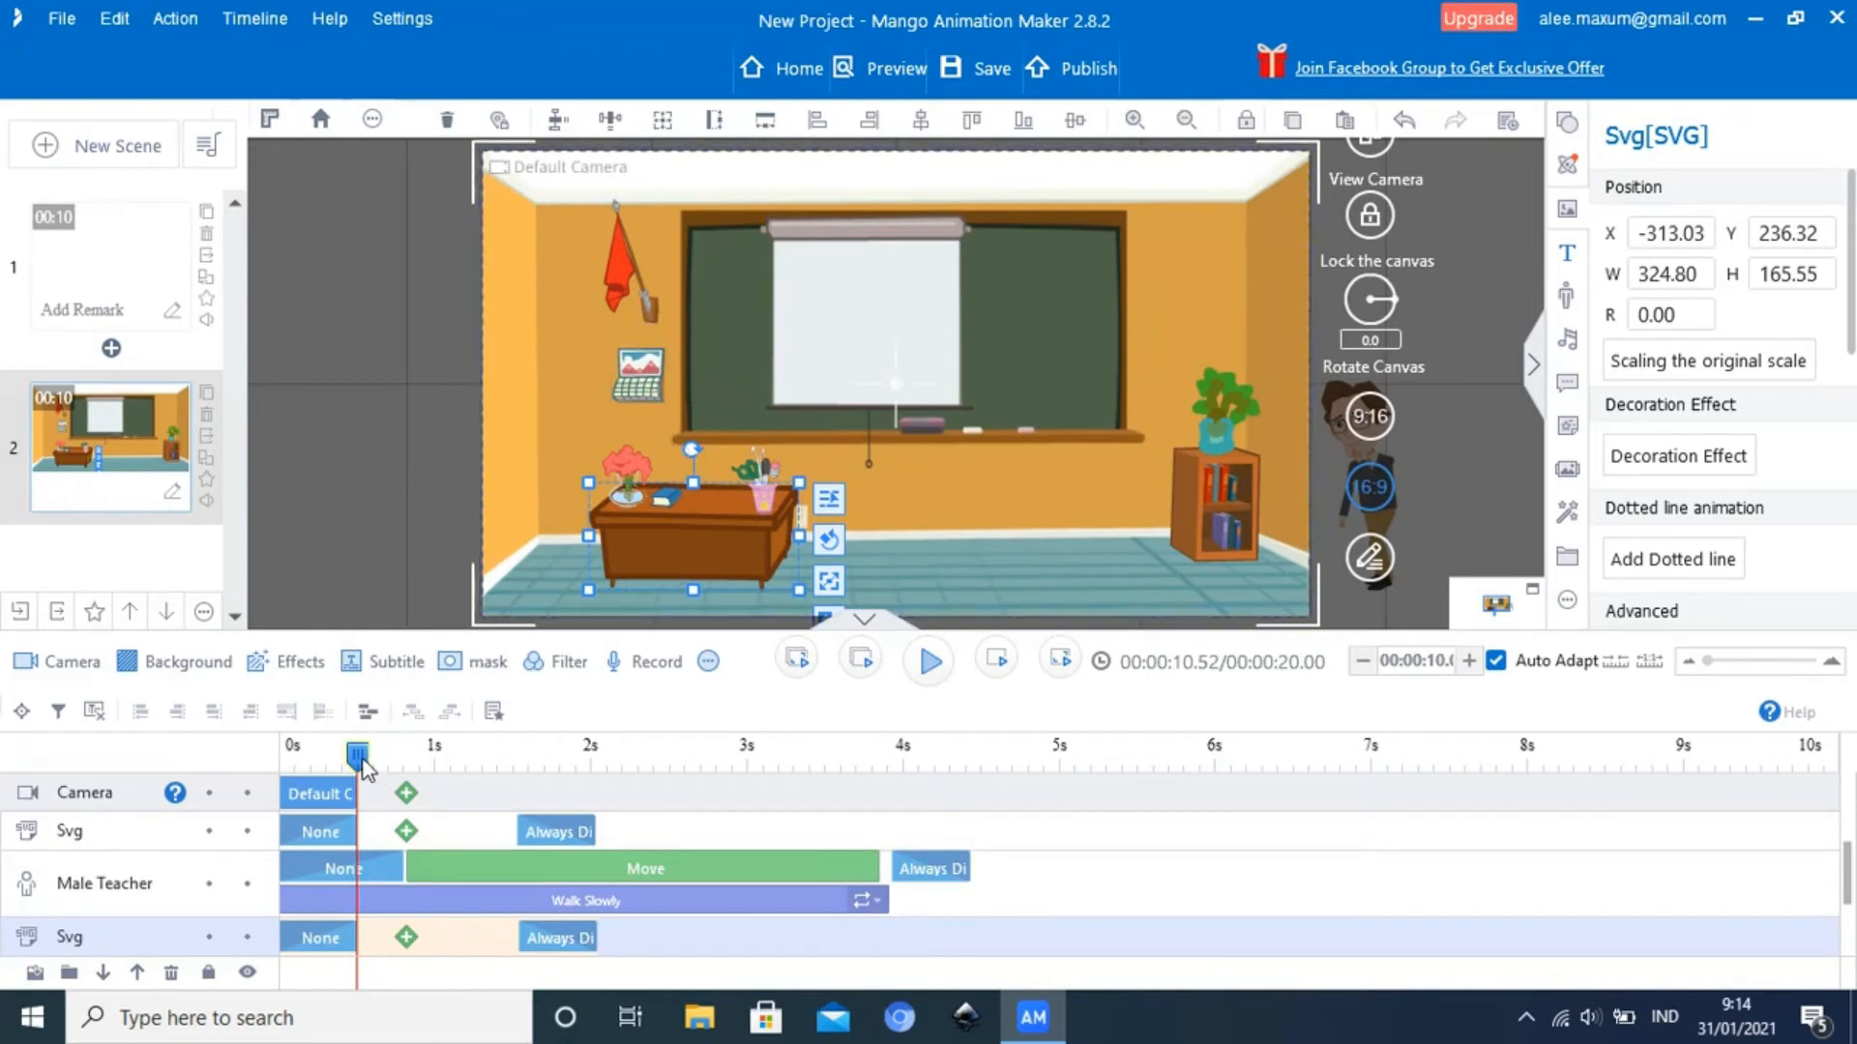
click(934, 675)
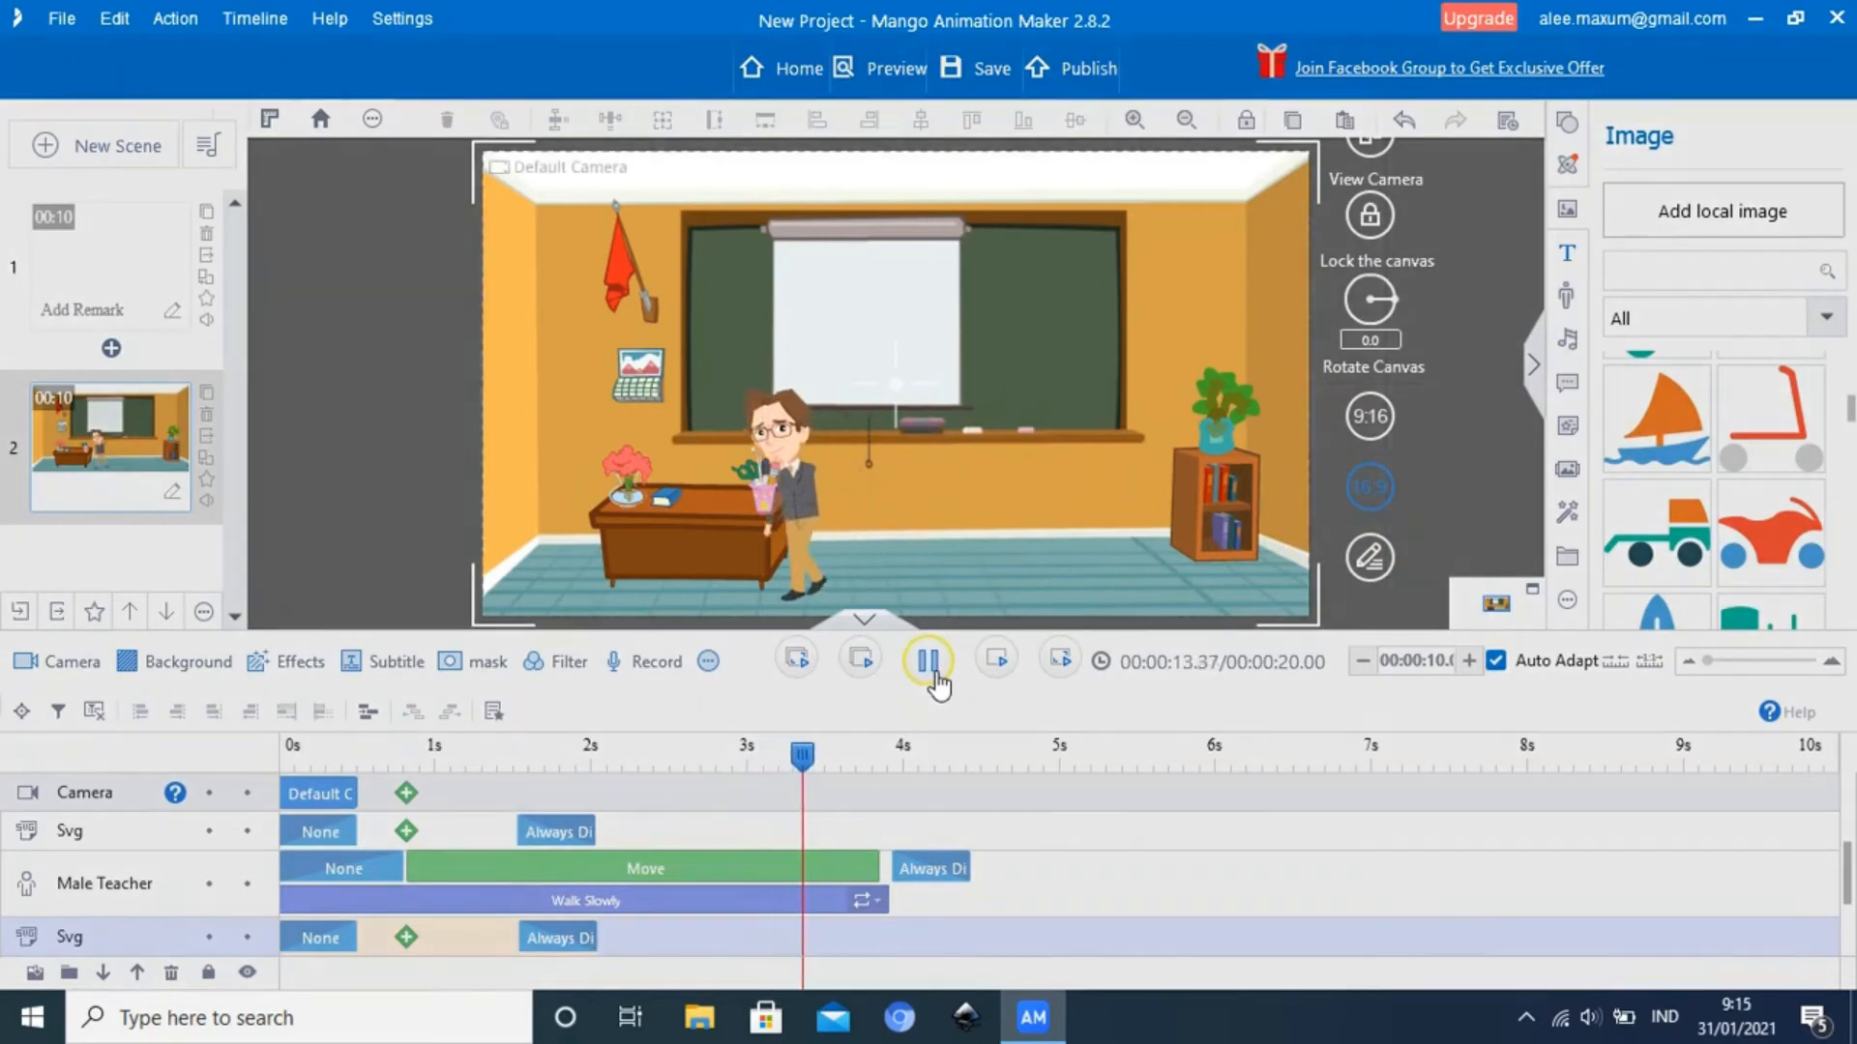
click(930, 662)
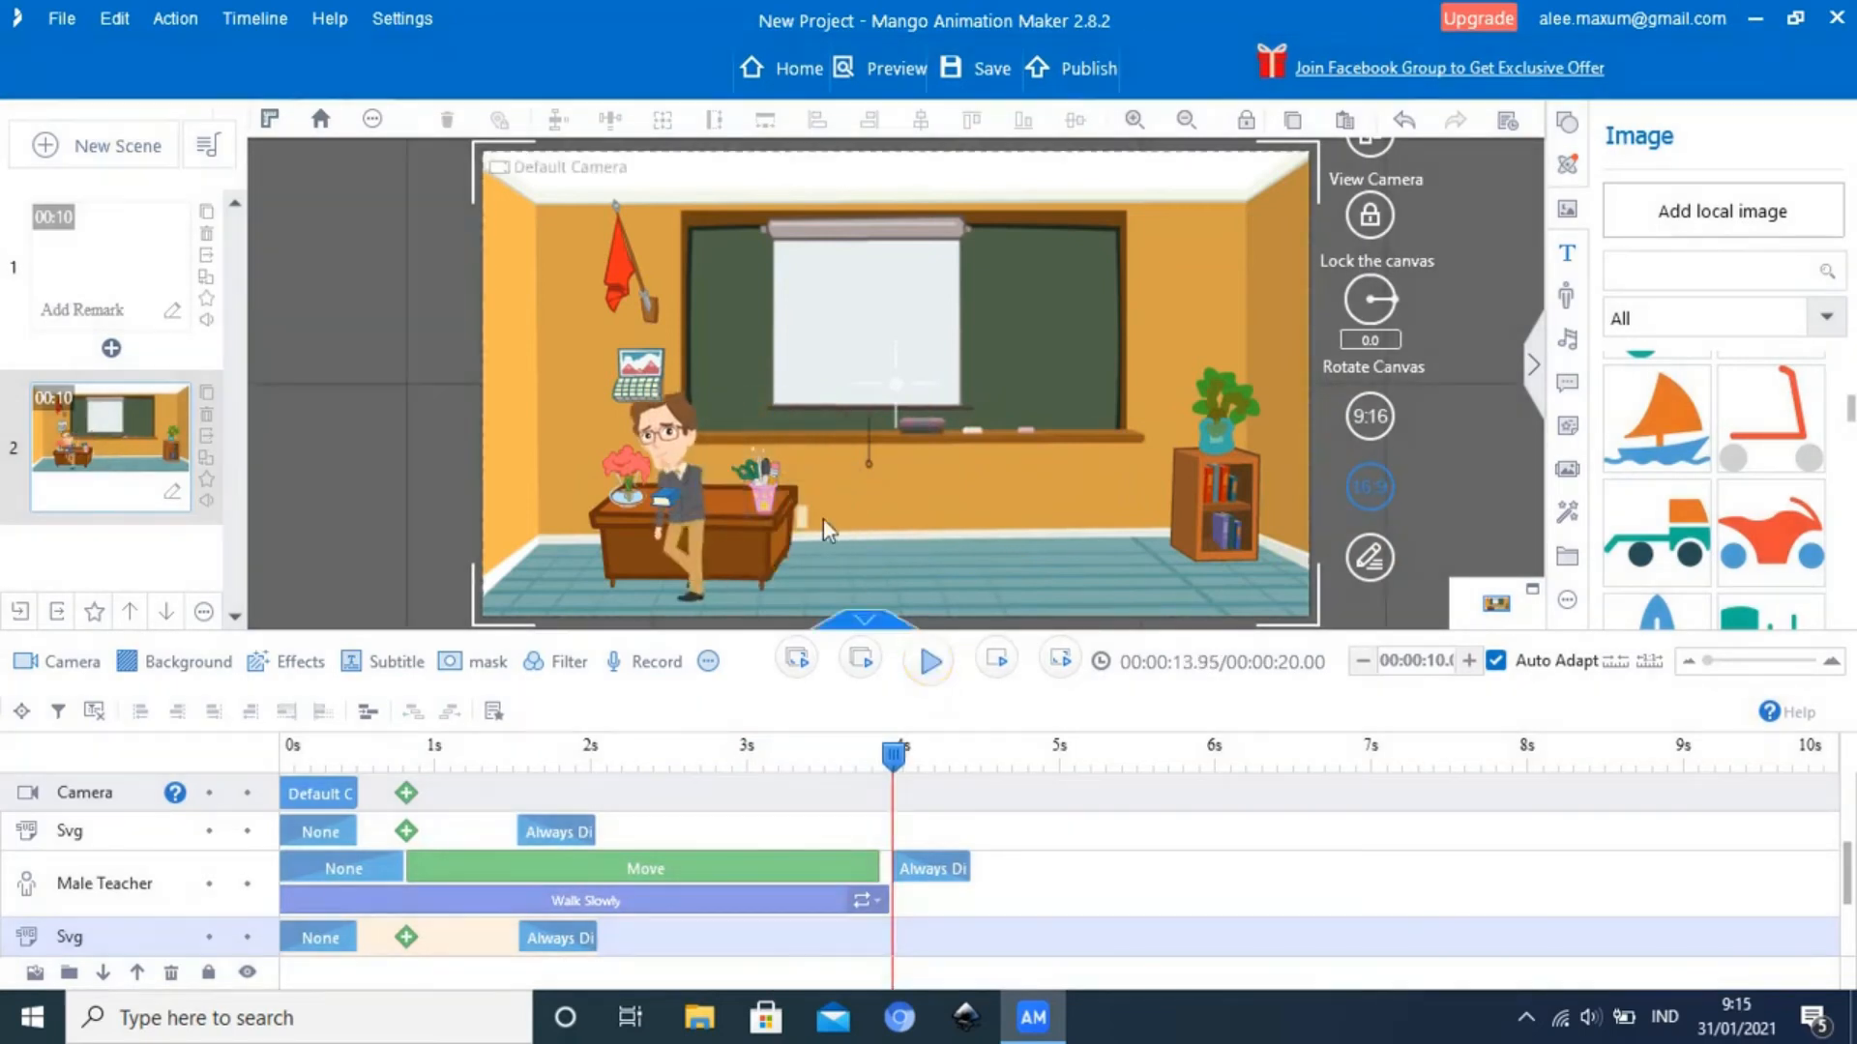
Apply Send to back to the wall calendar above the desk so it sits behind the Male Teacher
click(635, 391)
click(634, 387)
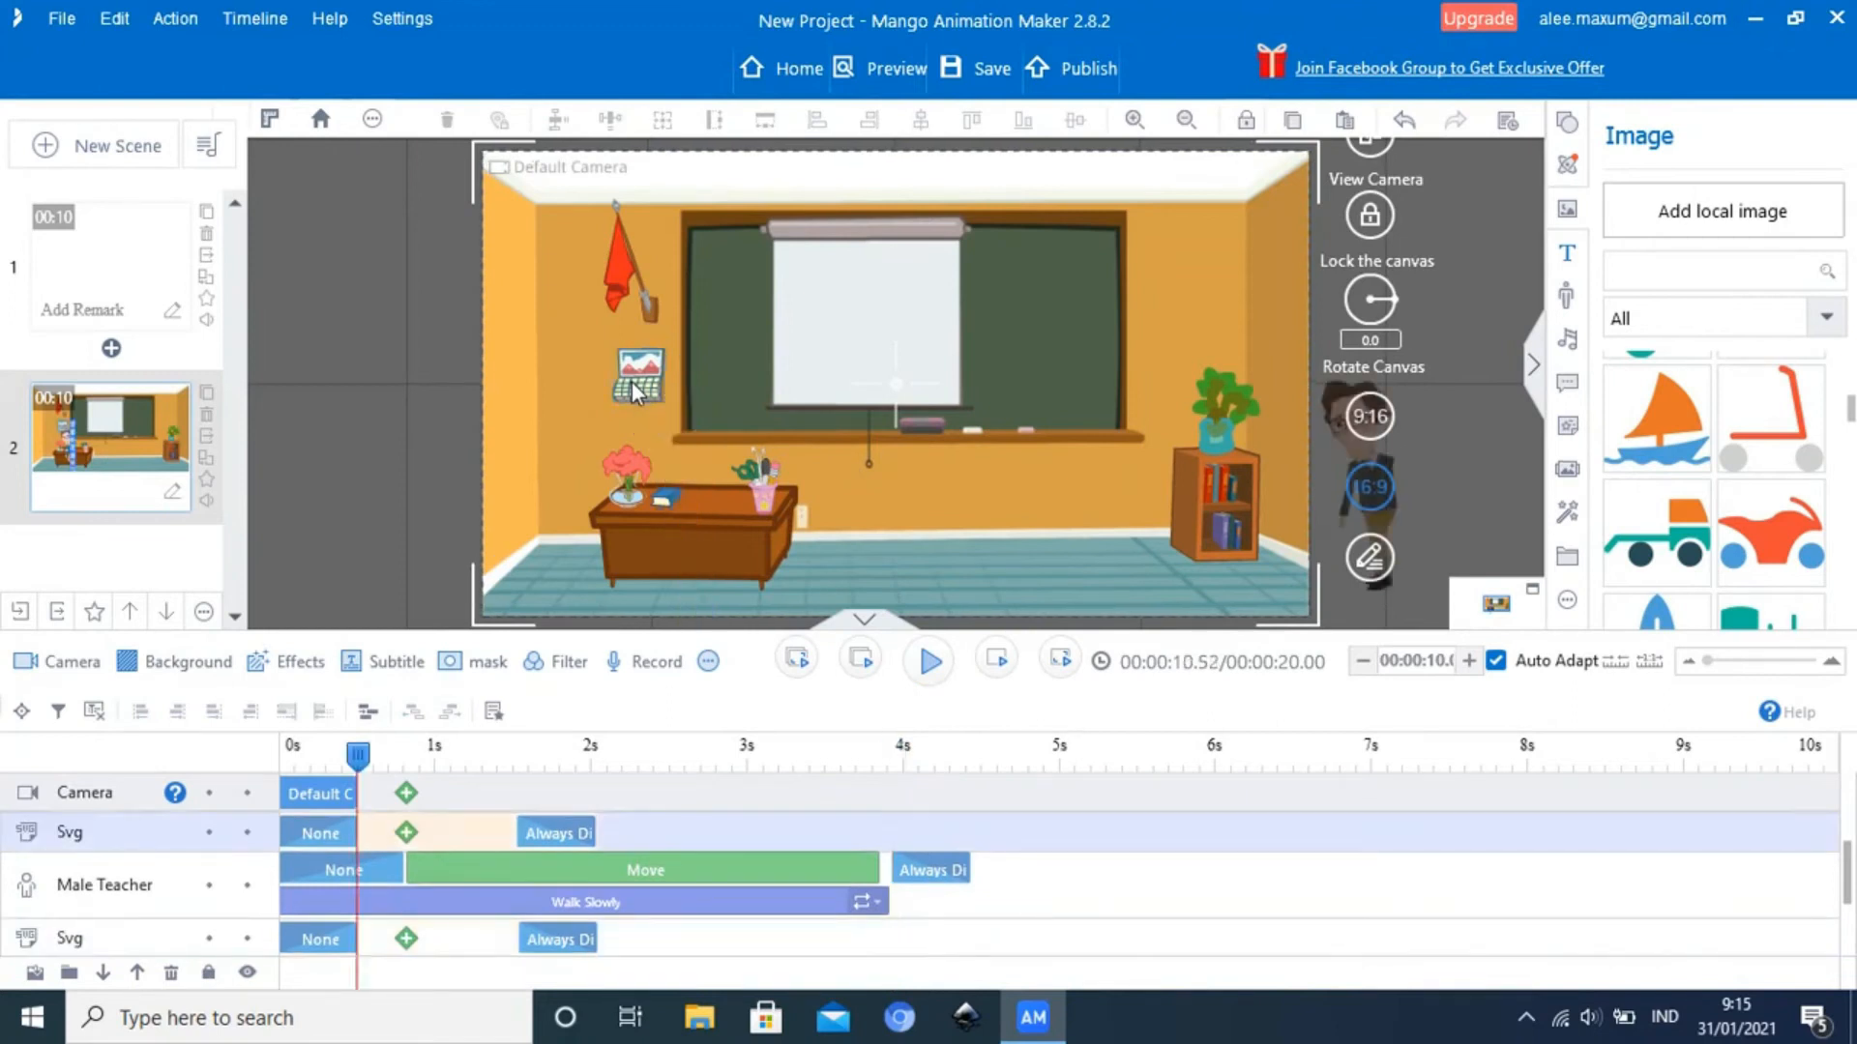
right_click(630, 383)
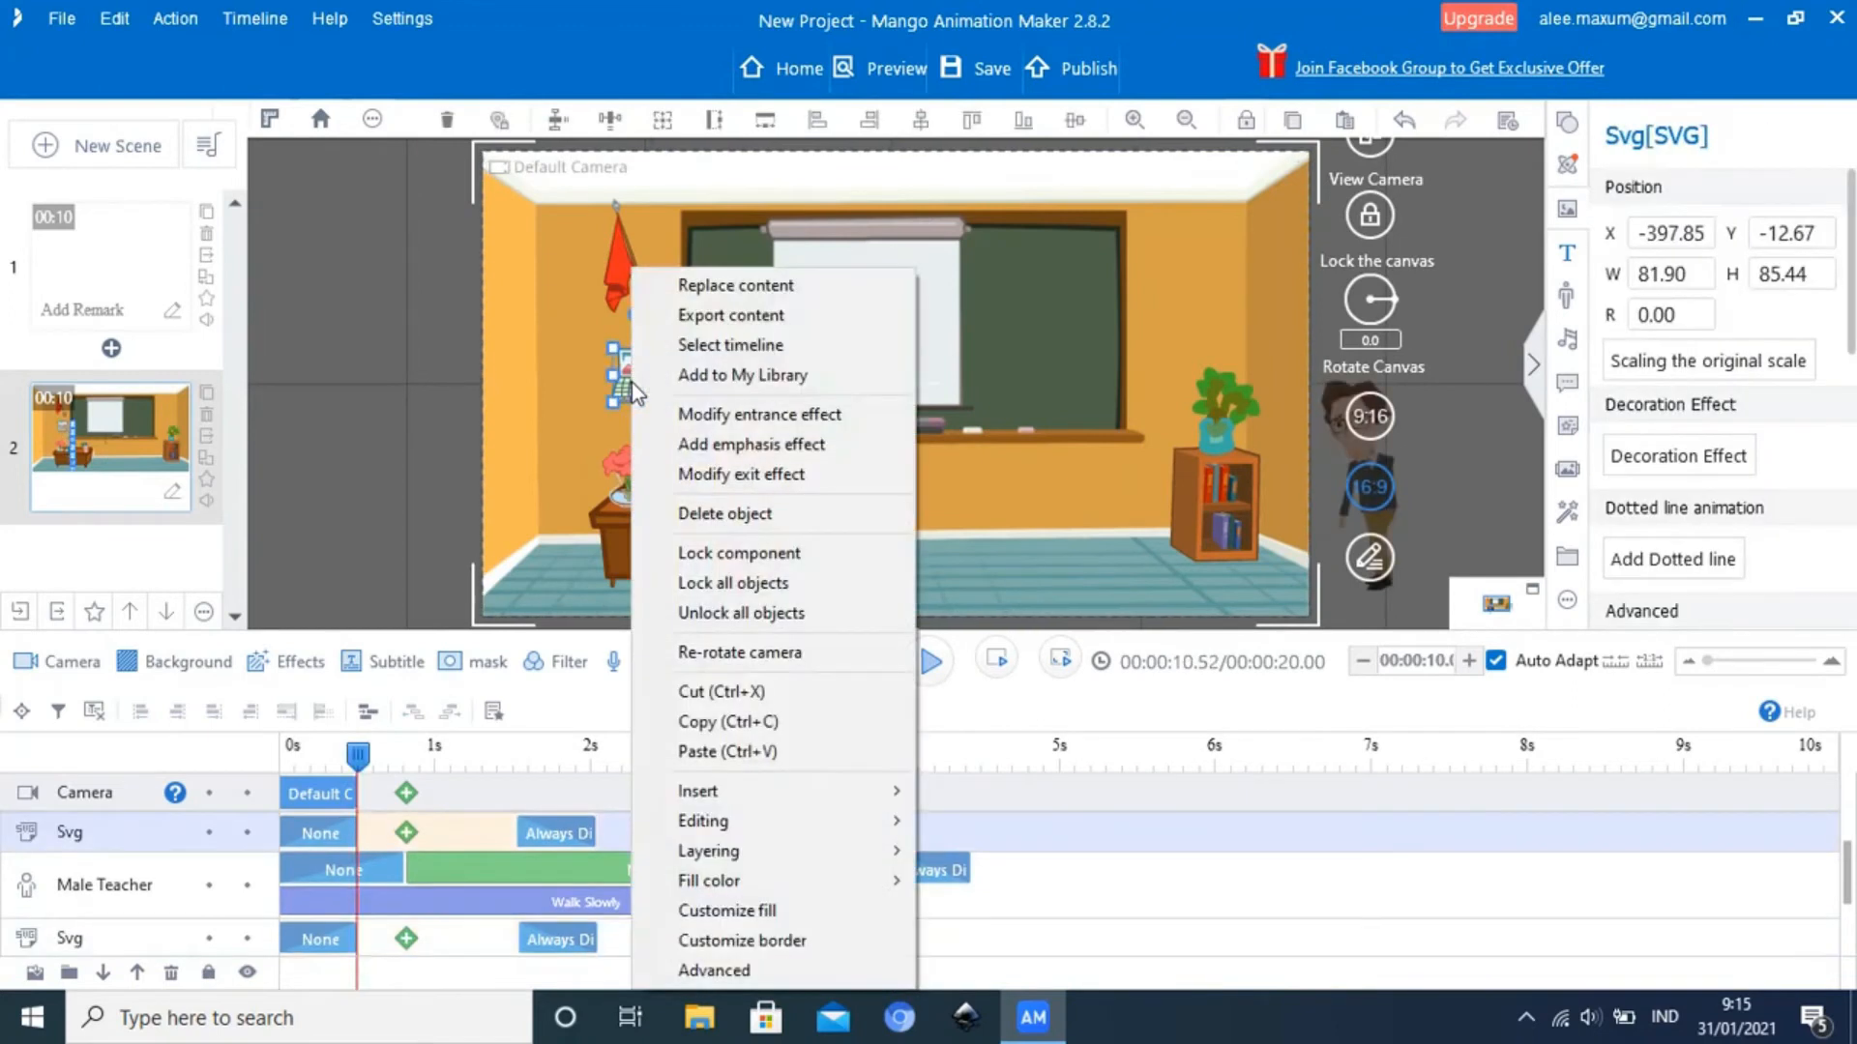
mouse_move(803, 855)
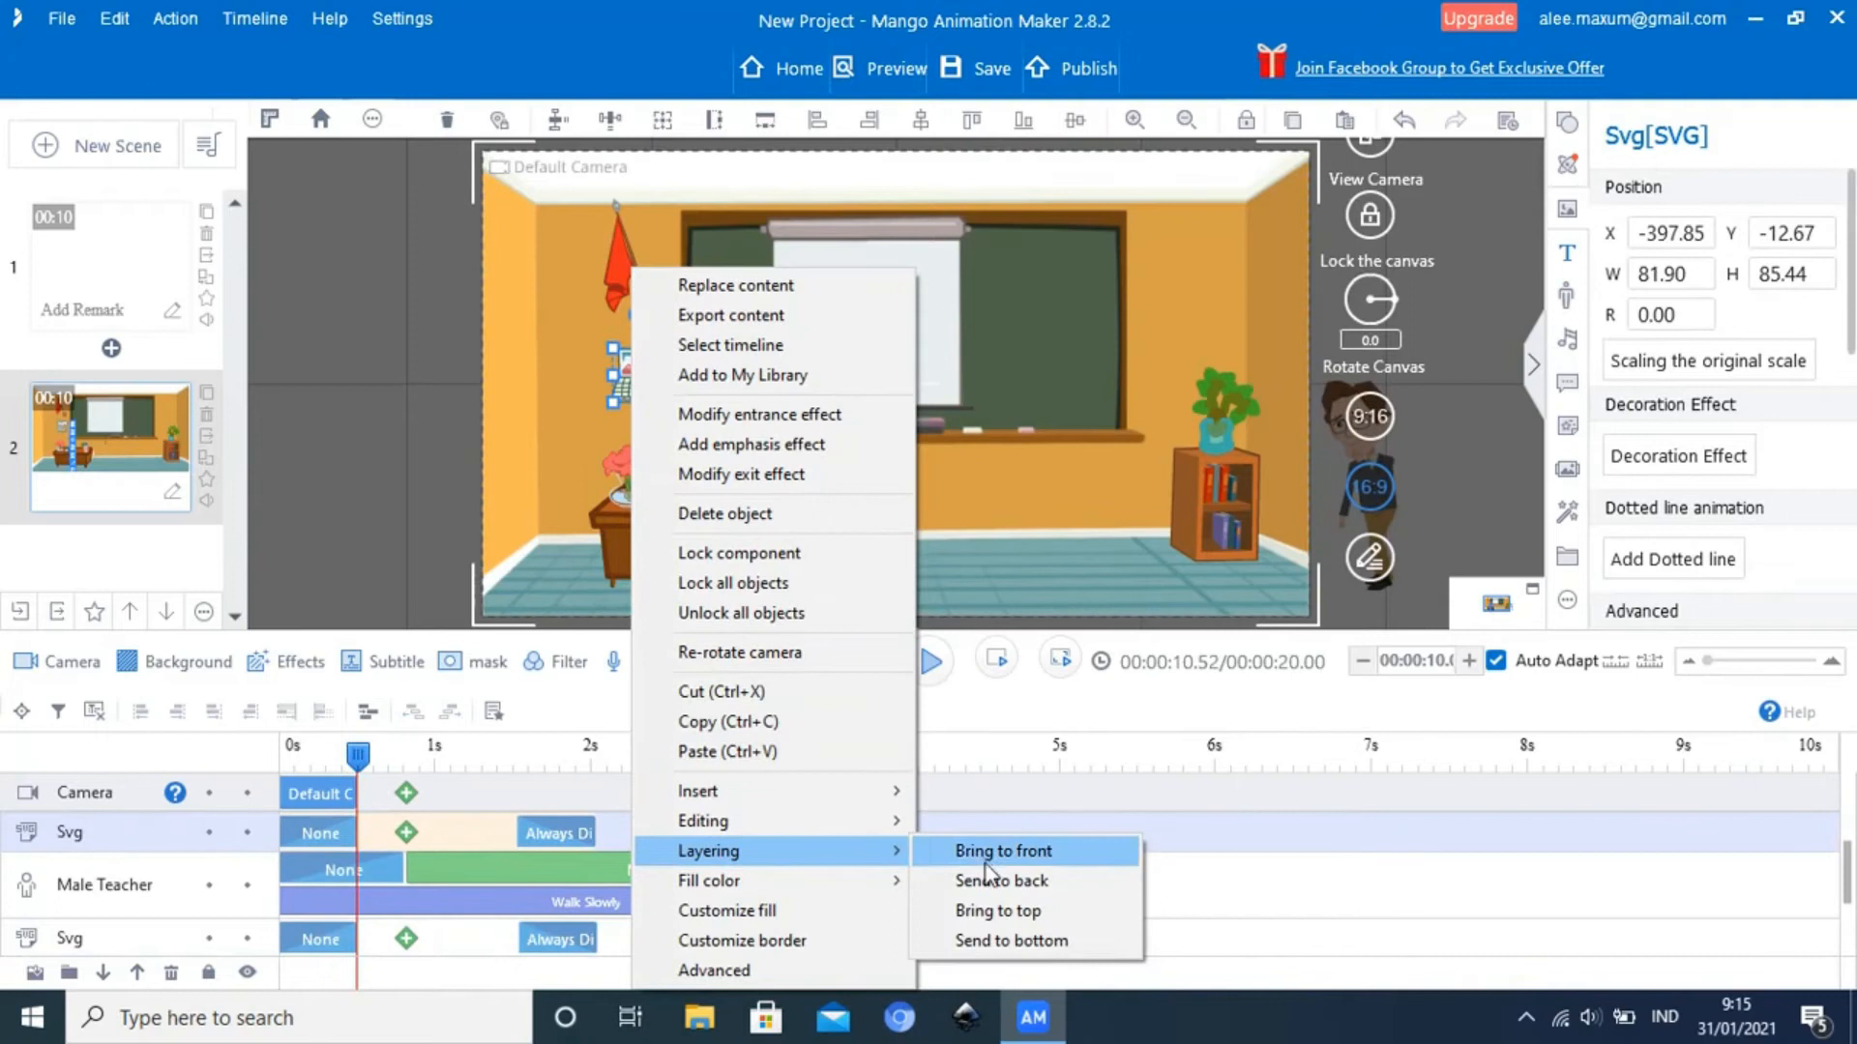
click(988, 876)
Apply Send to back to the flower vase on the desk, lowering it in the stacking order
click(642, 474)
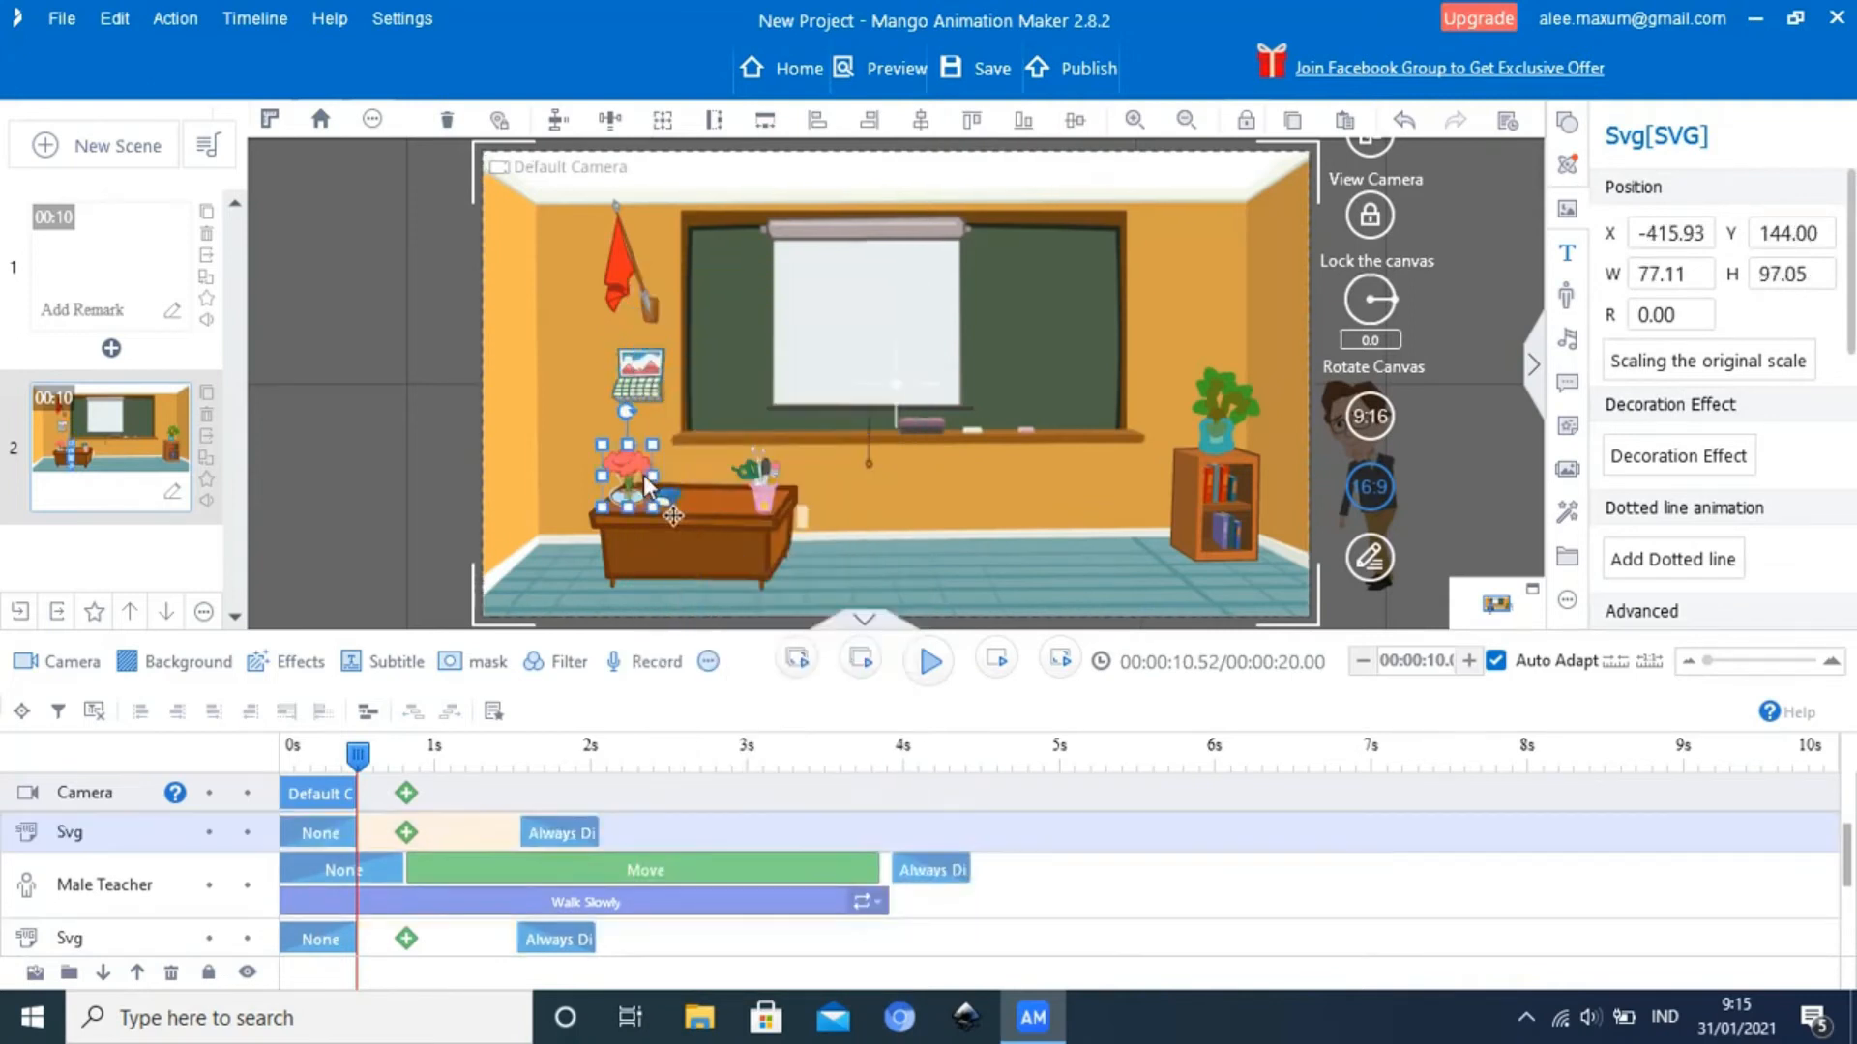
right_click(642, 474)
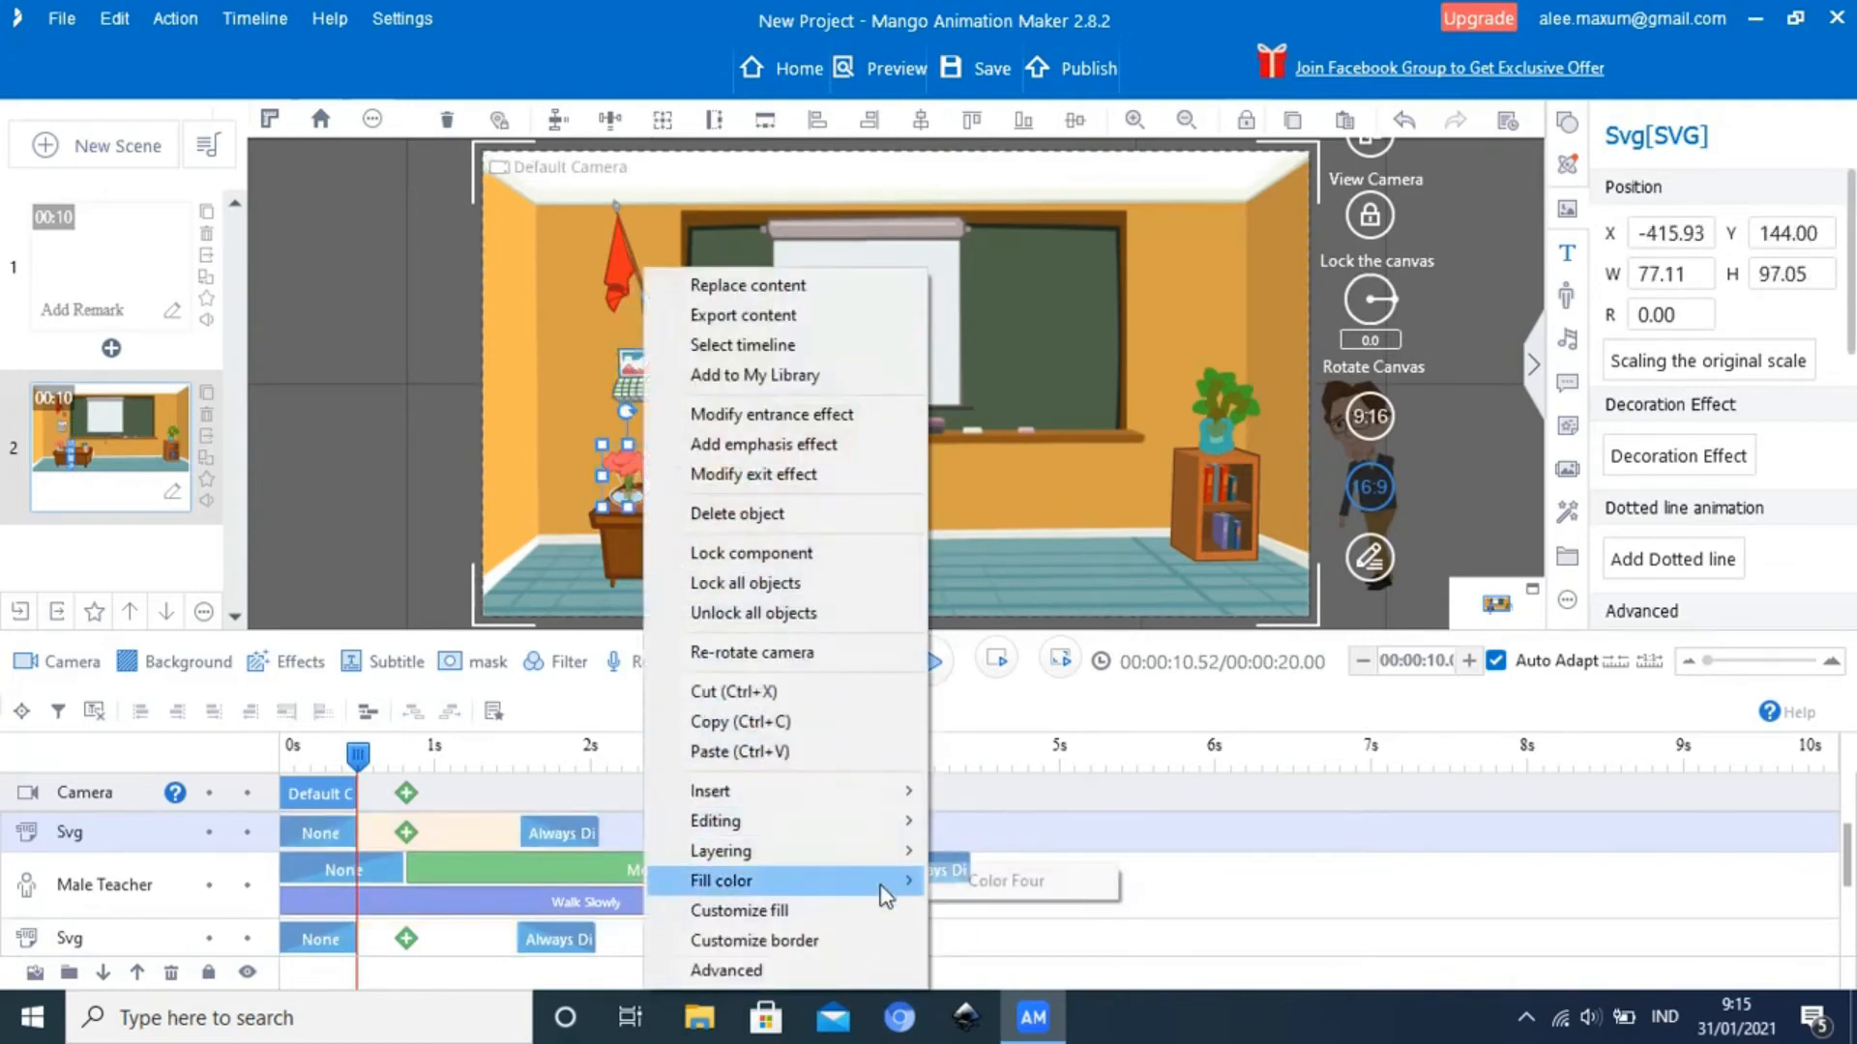
mouse_move(886, 851)
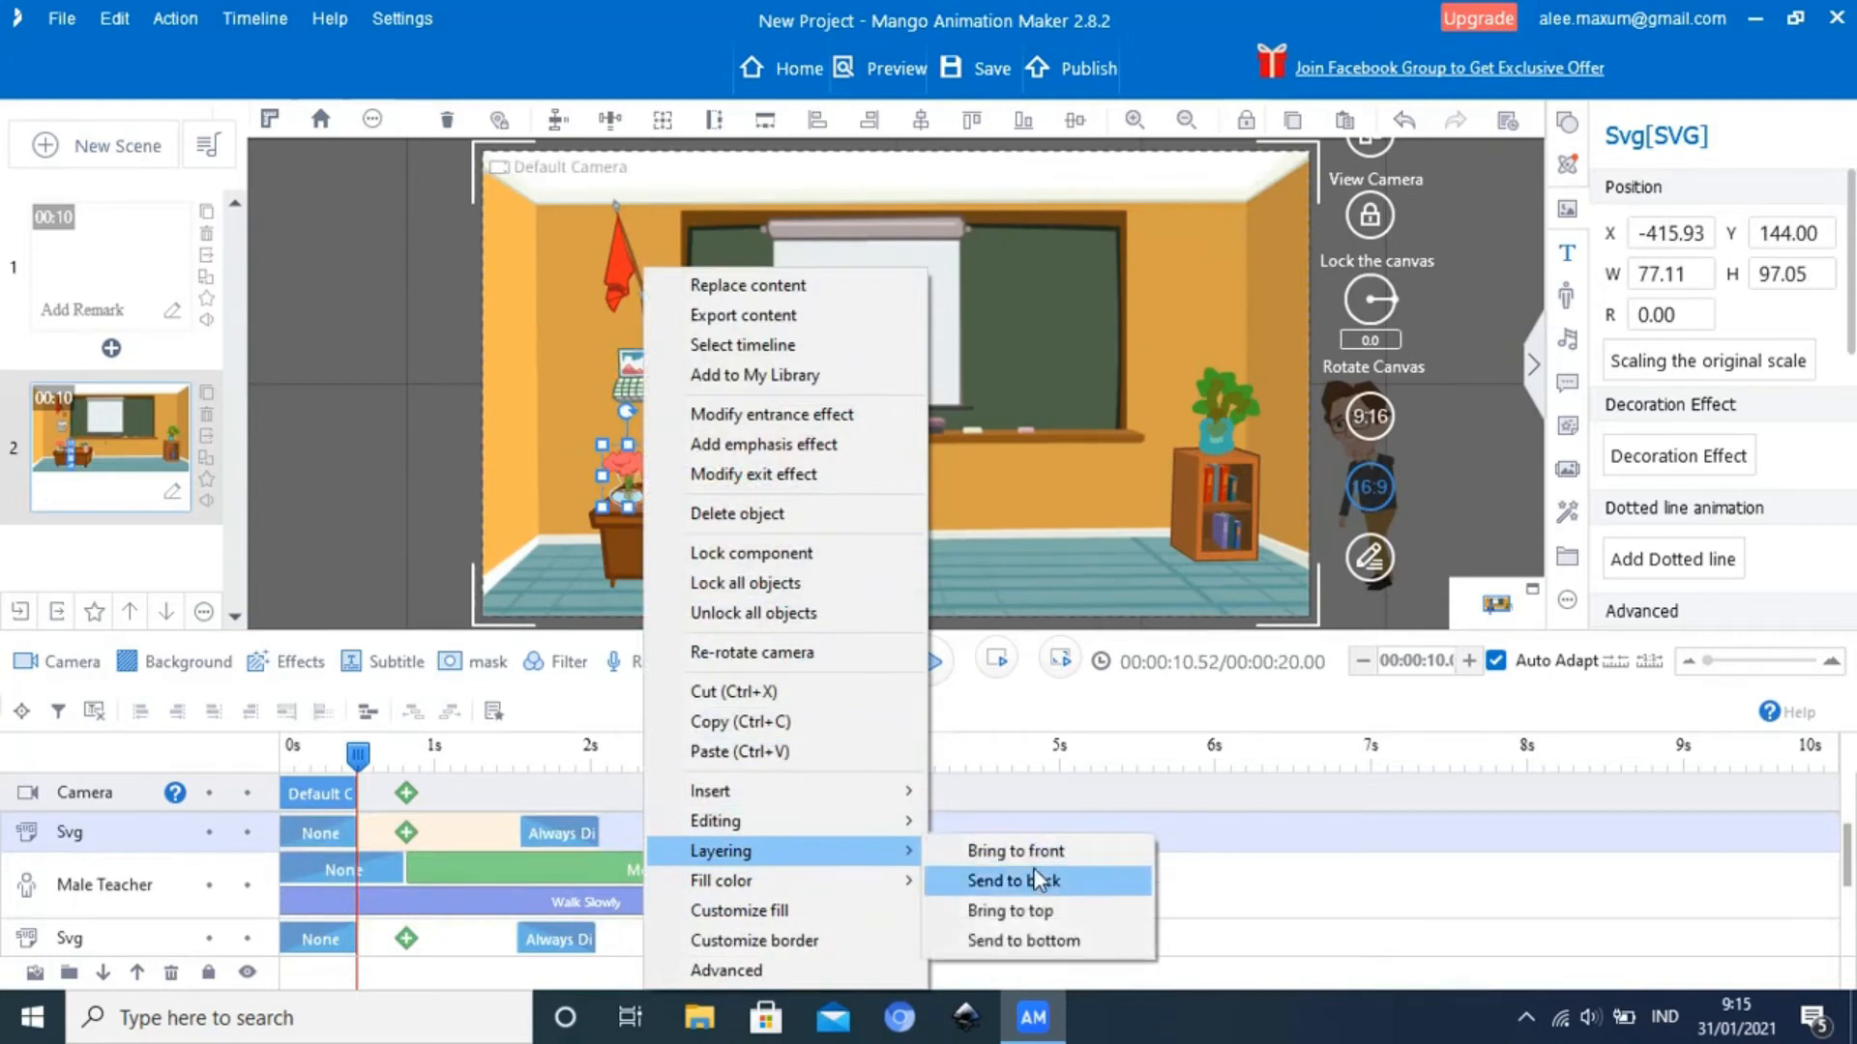
click(1034, 880)
Apply Send to back to the pencil cup on the desk
click(773, 482)
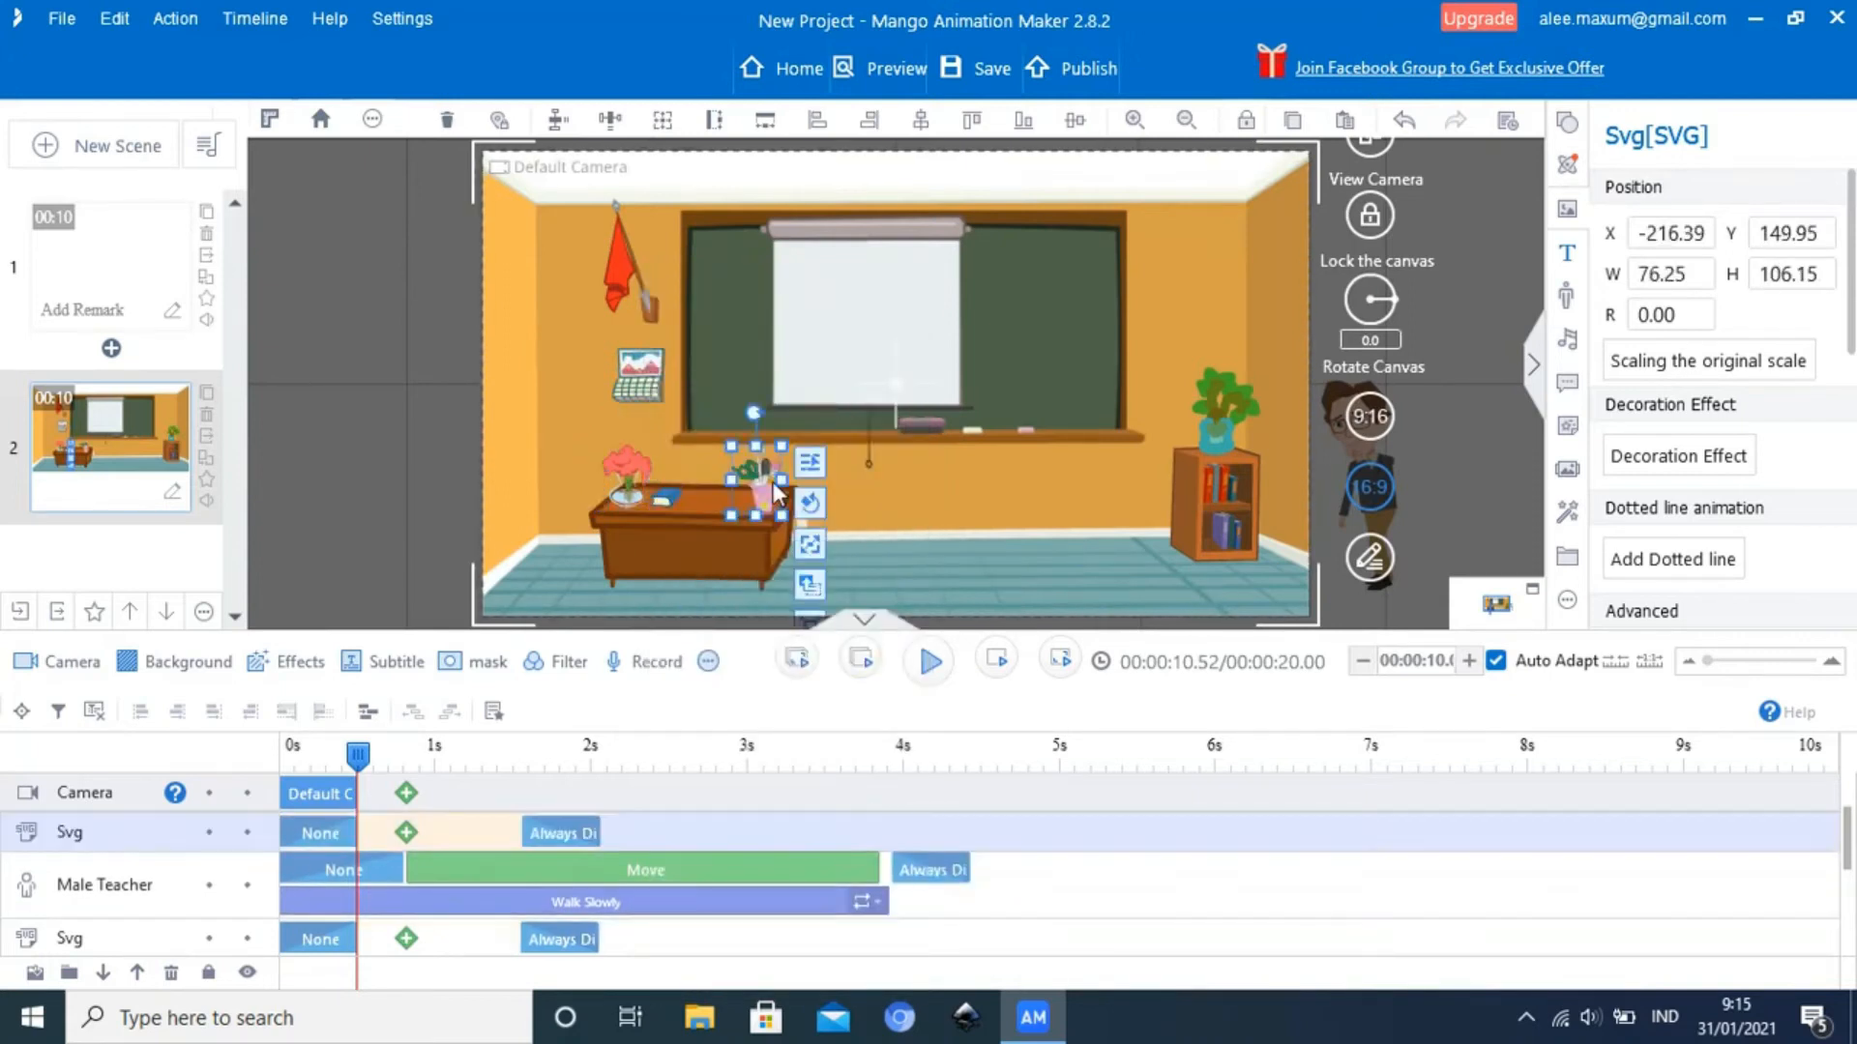
right_click(774, 496)
mouse_move(948, 856)
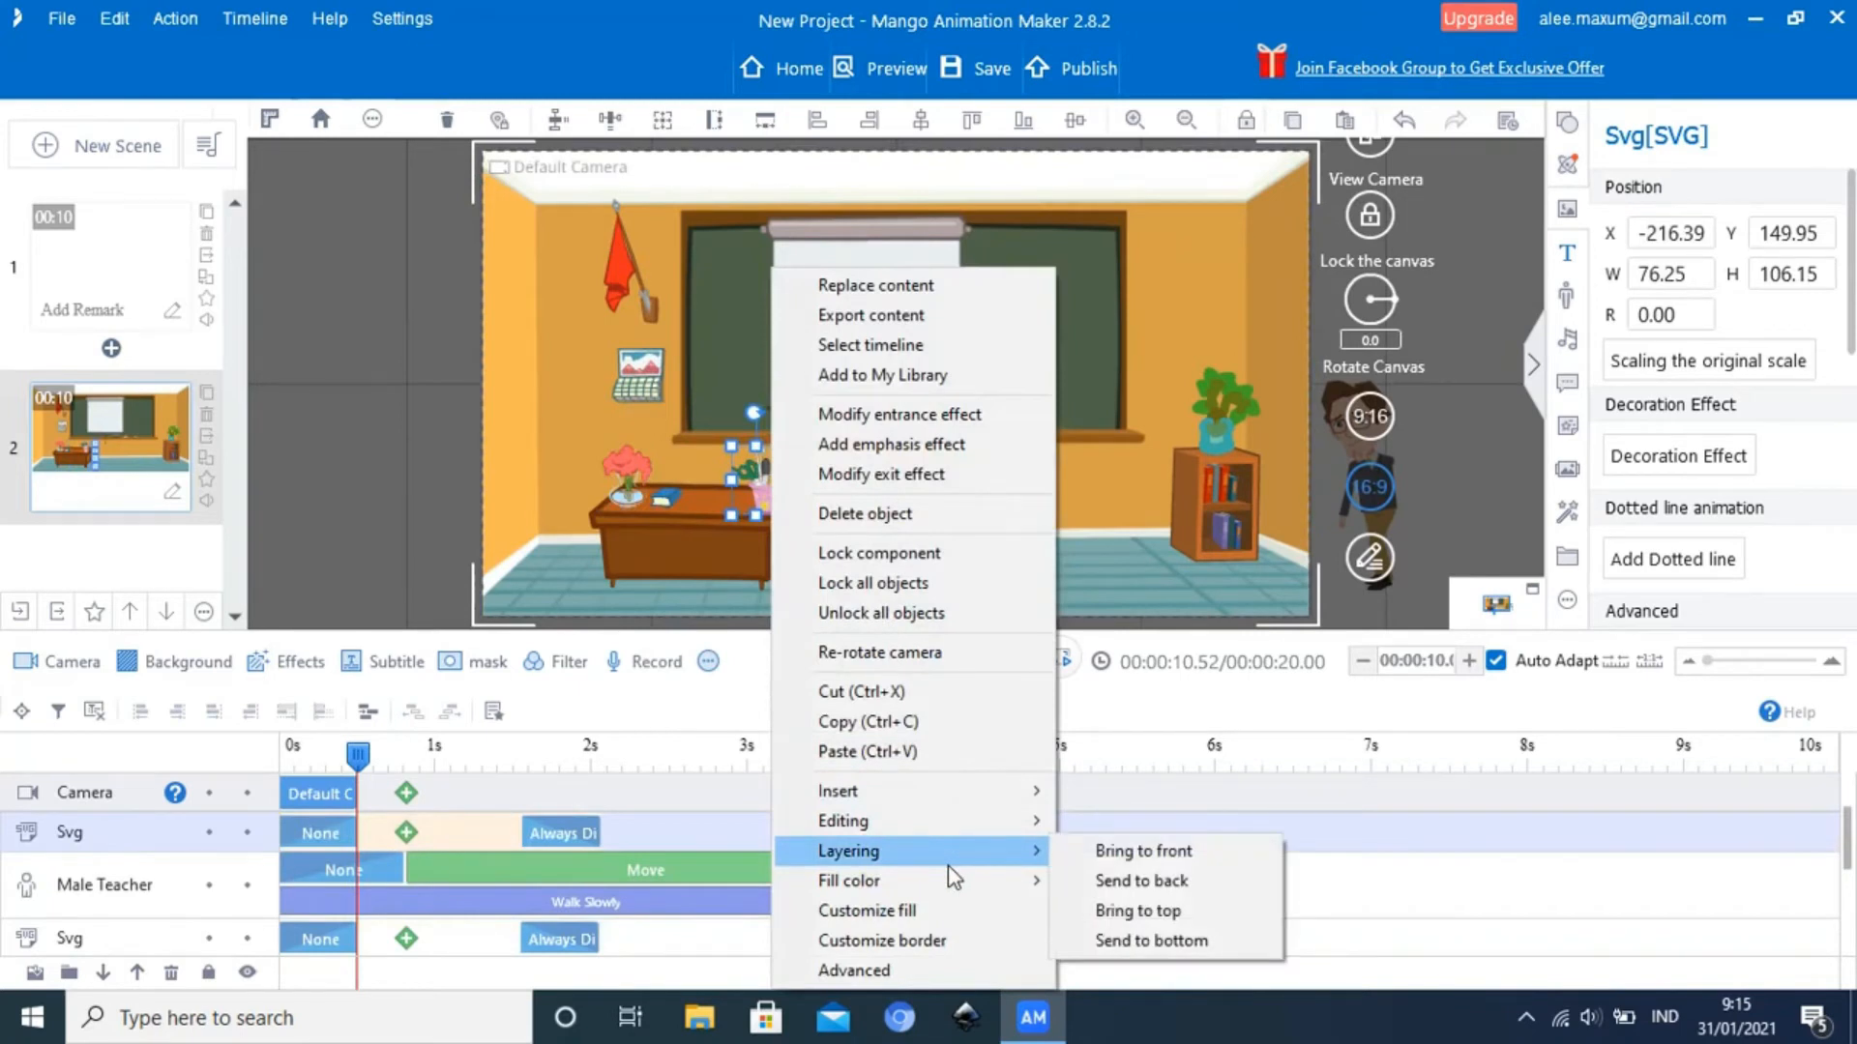
click(1122, 880)
Apply Send to back to the blue book on the desk
click(670, 502)
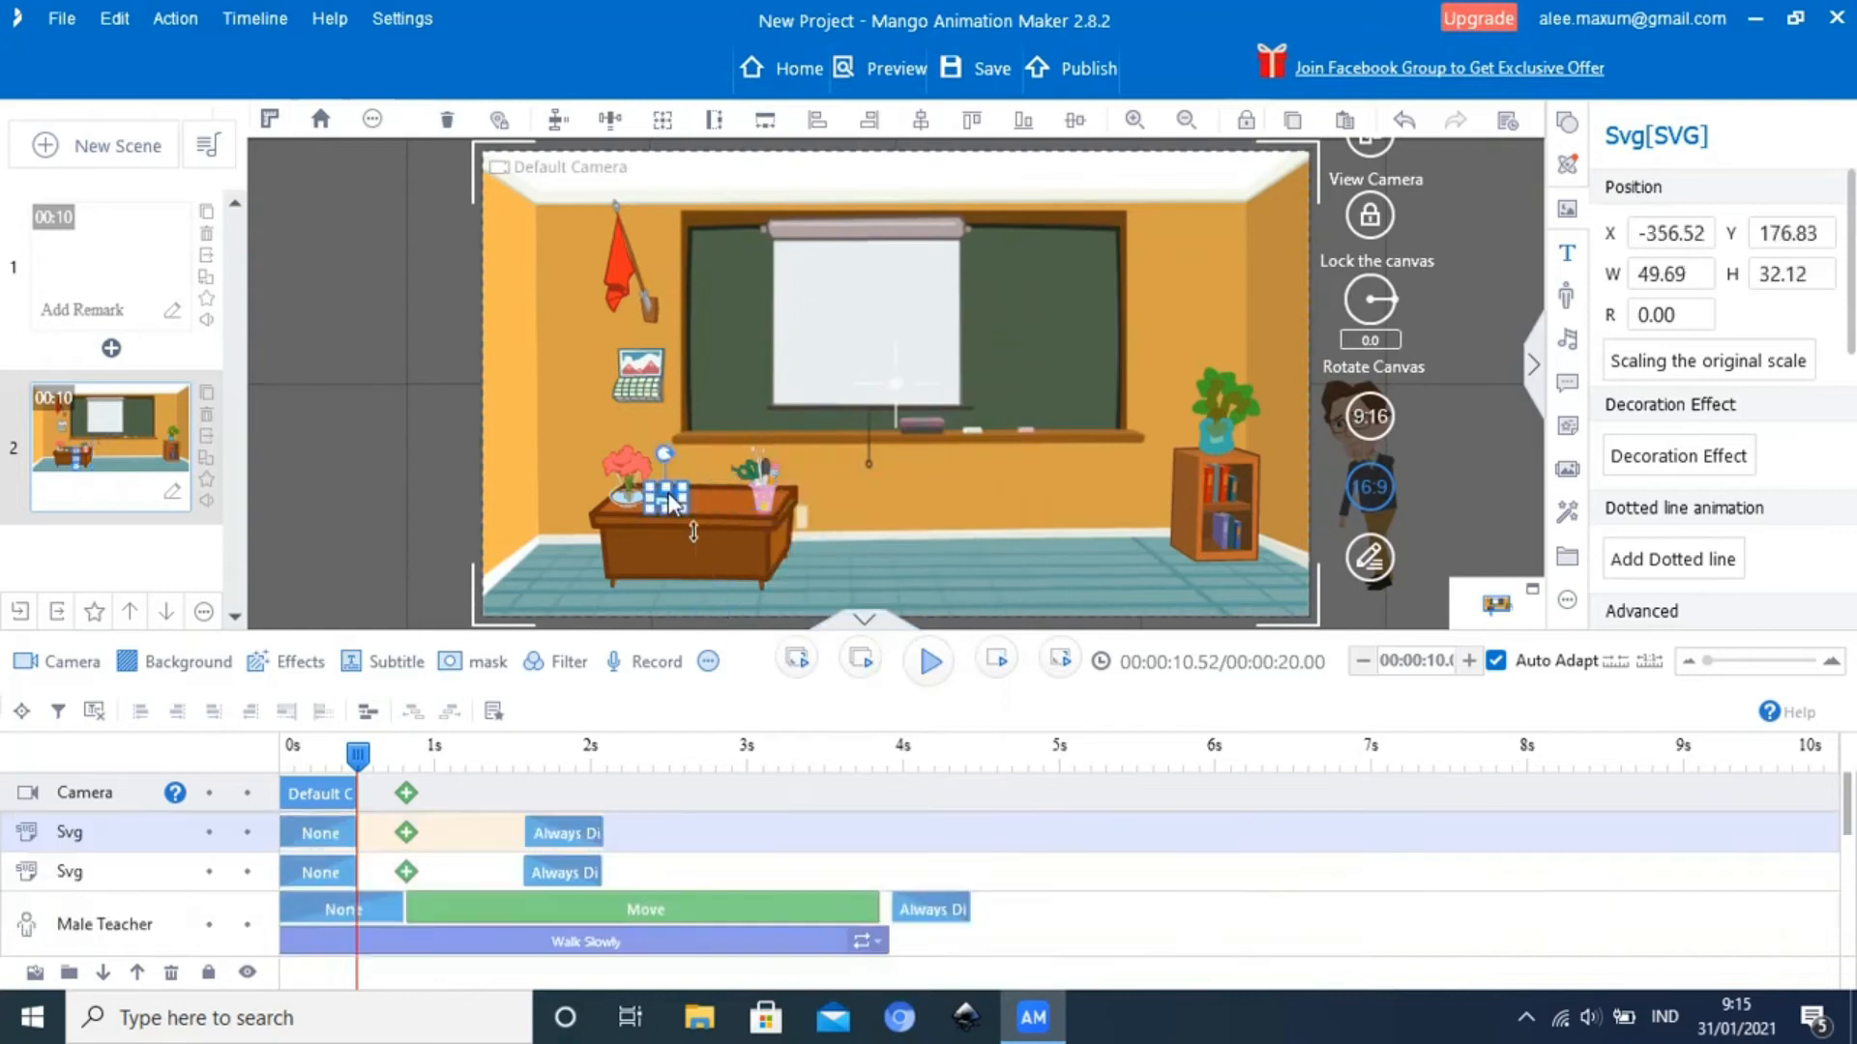
right_click(671, 503)
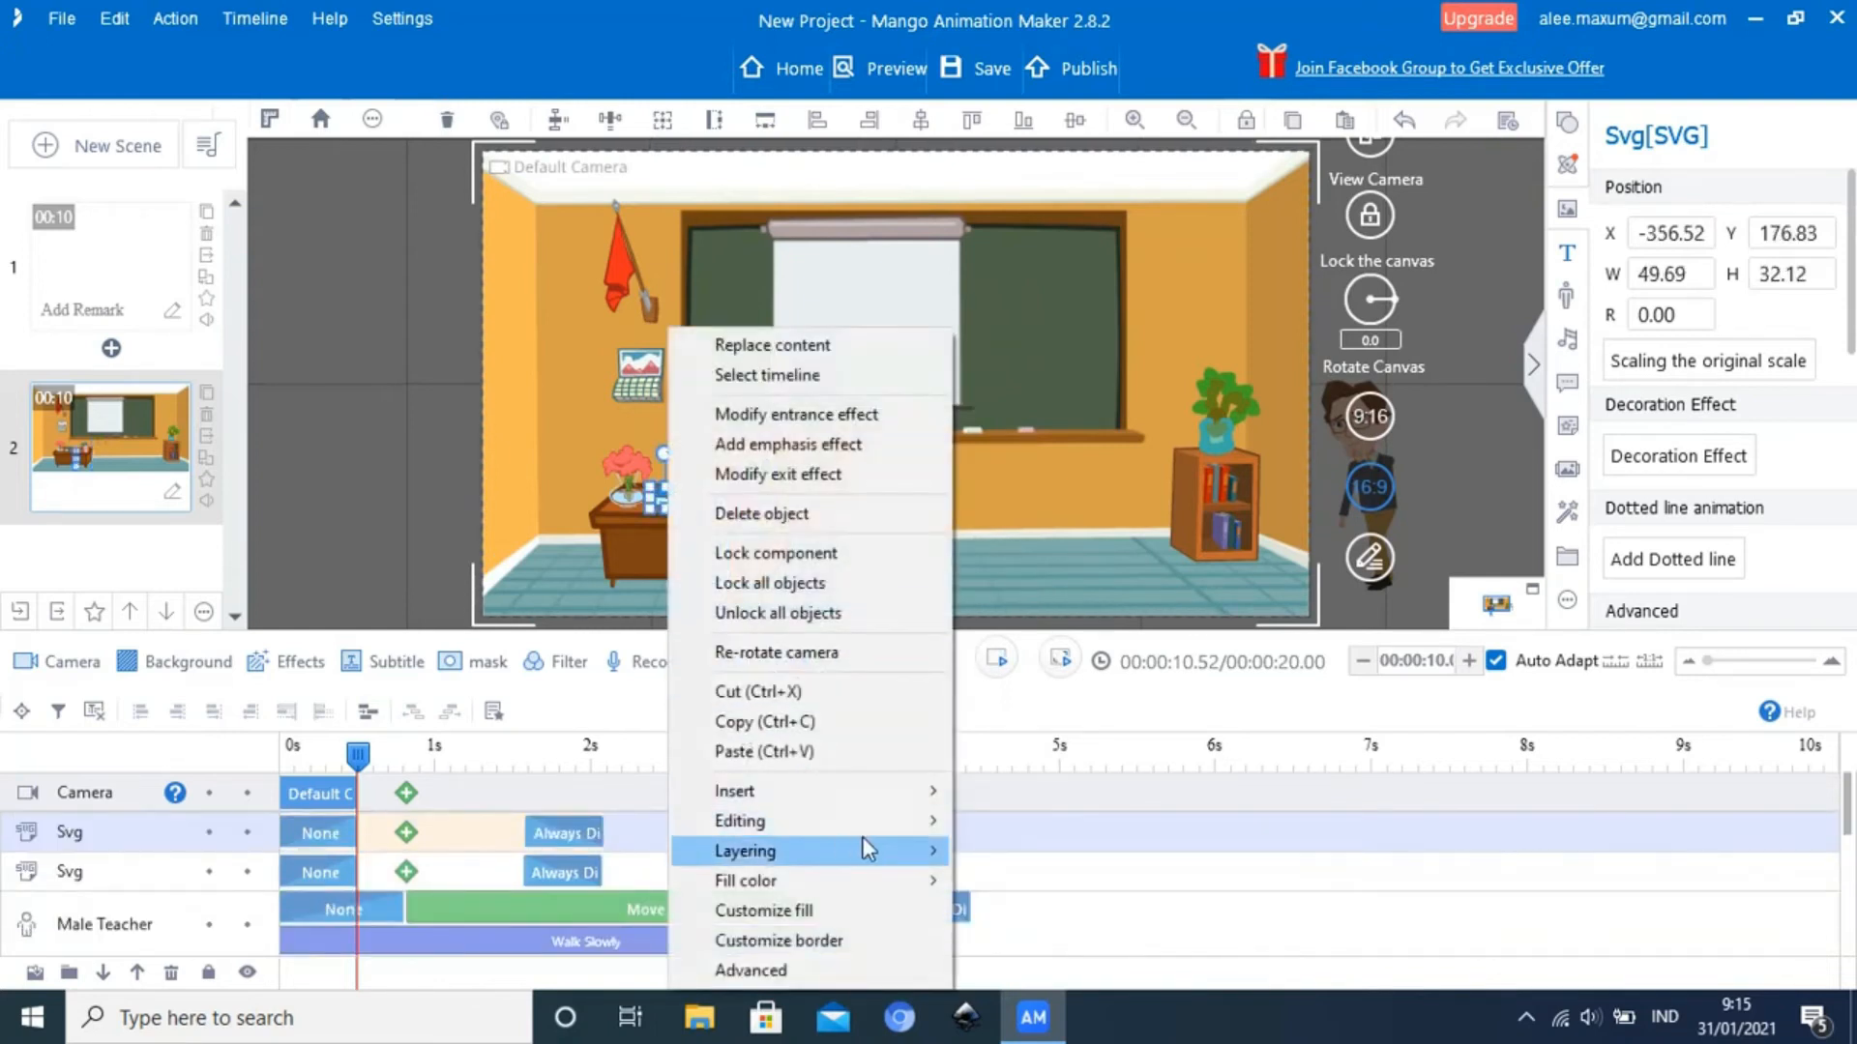
mouse_move(929, 855)
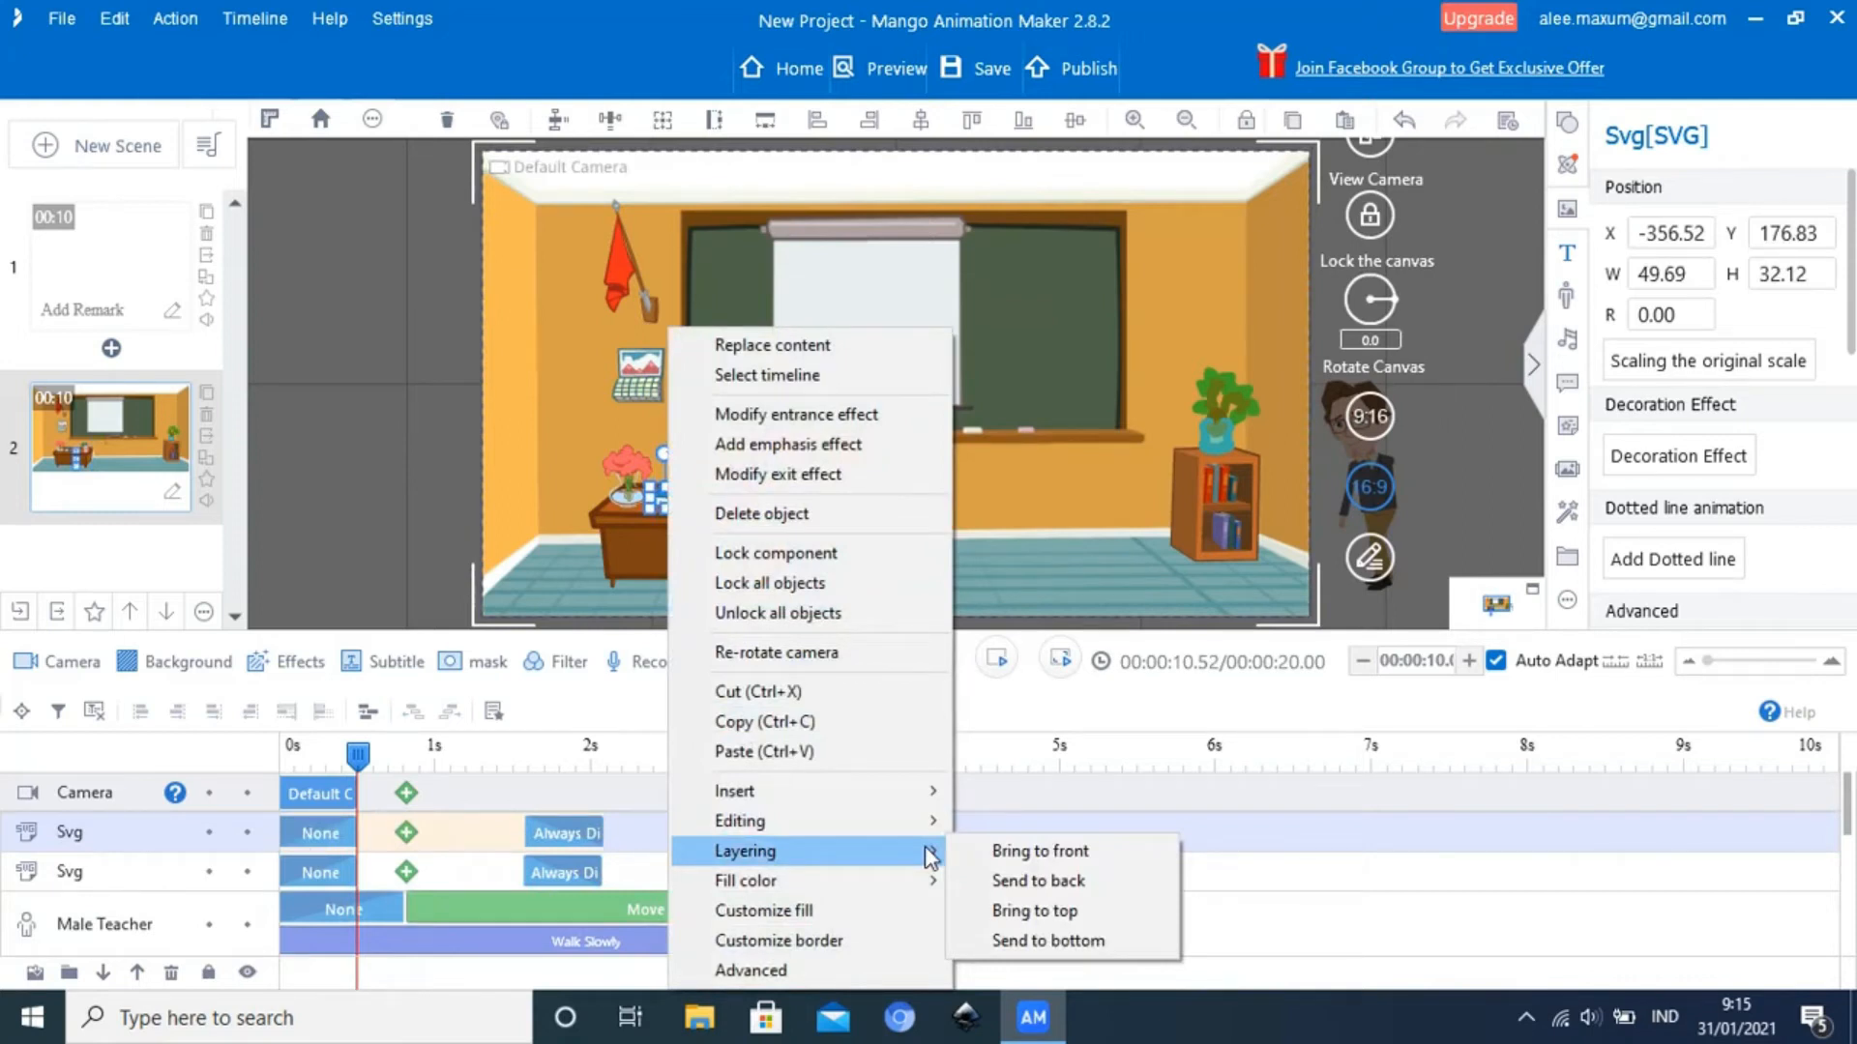
click(996, 880)
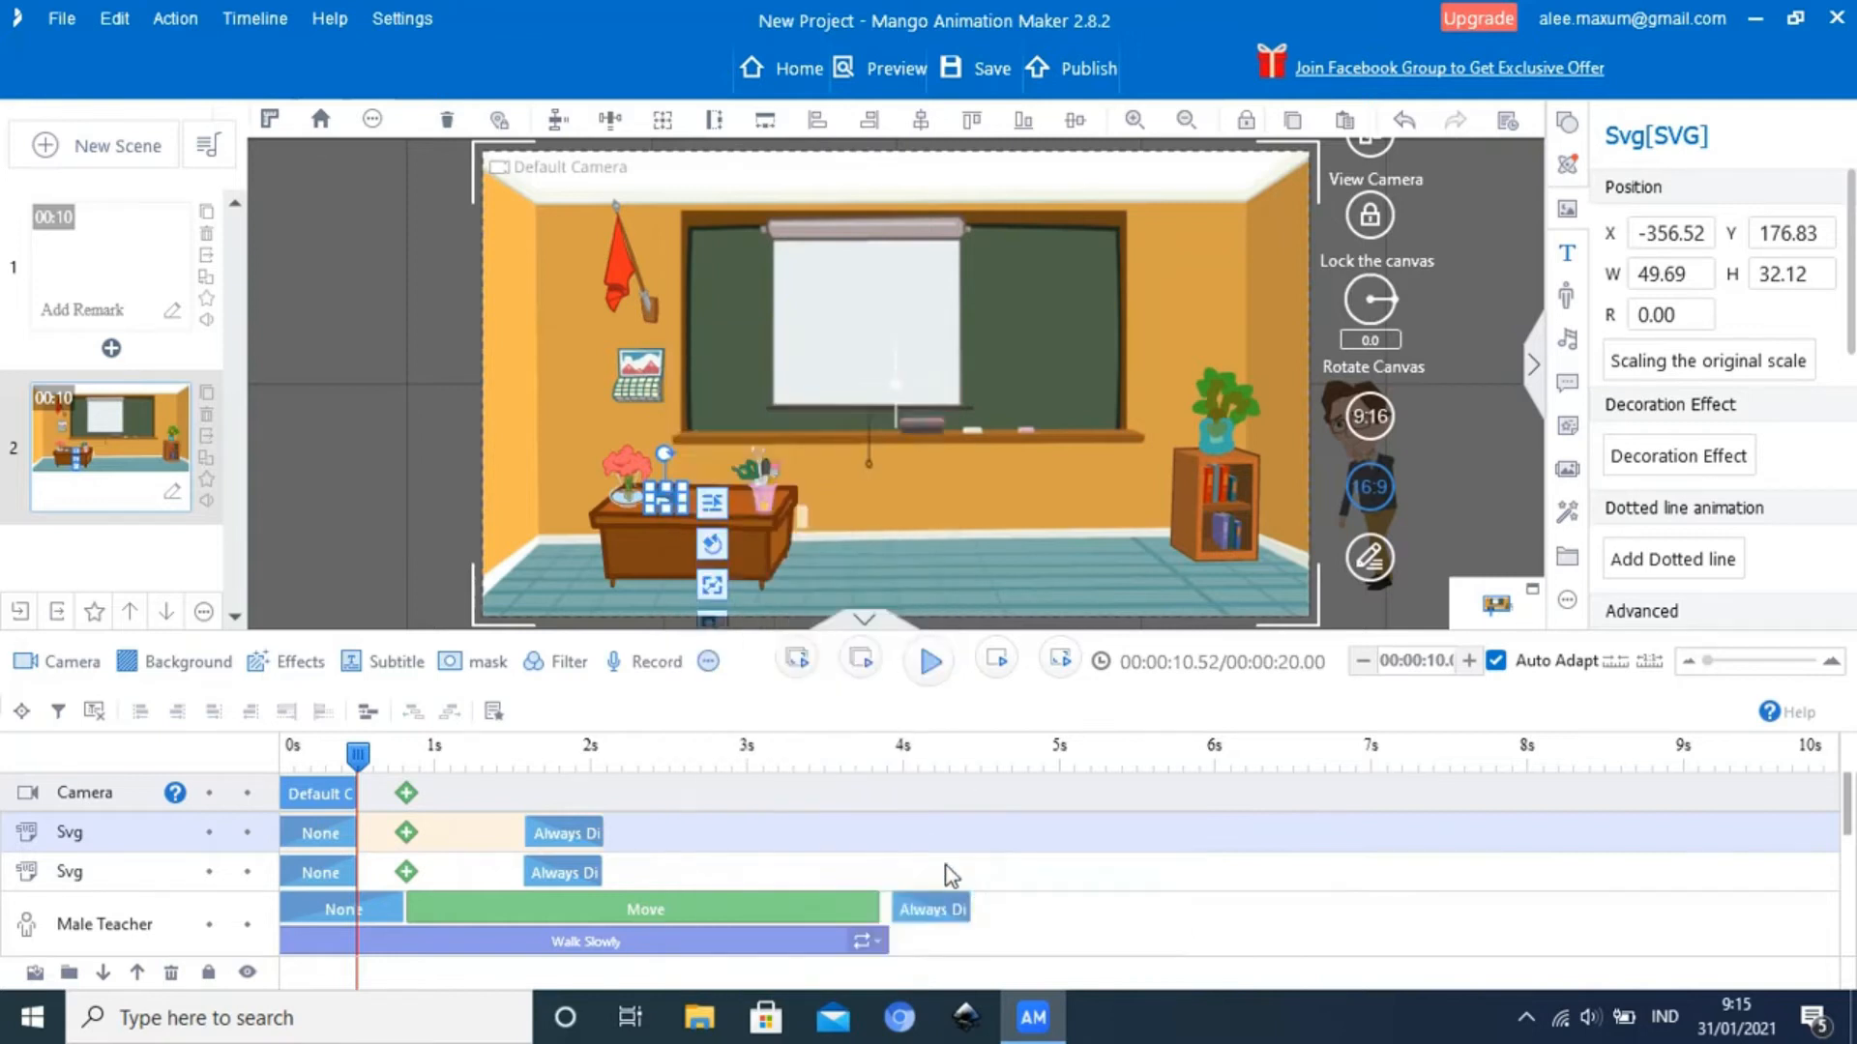
Play scene 2 from its start to check the desk items' layering against the Male Teacher
drag(357, 760, 288, 759)
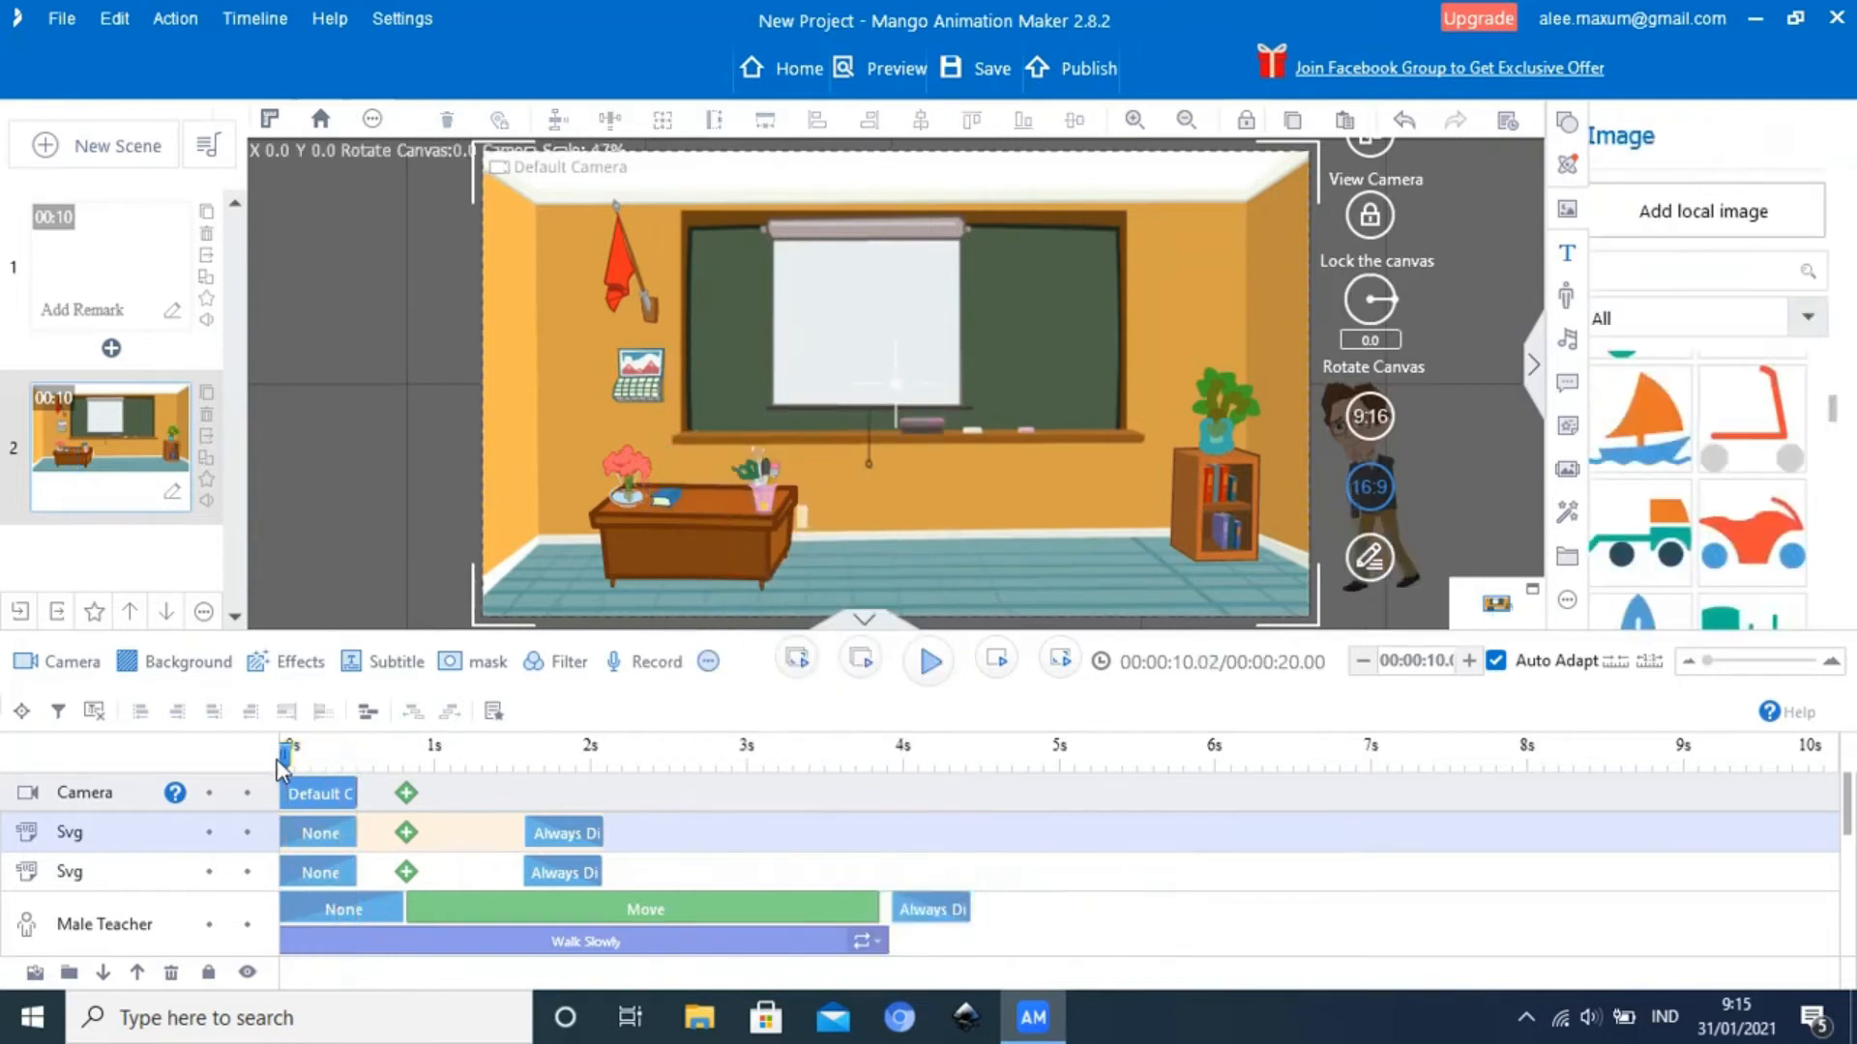
click(932, 662)
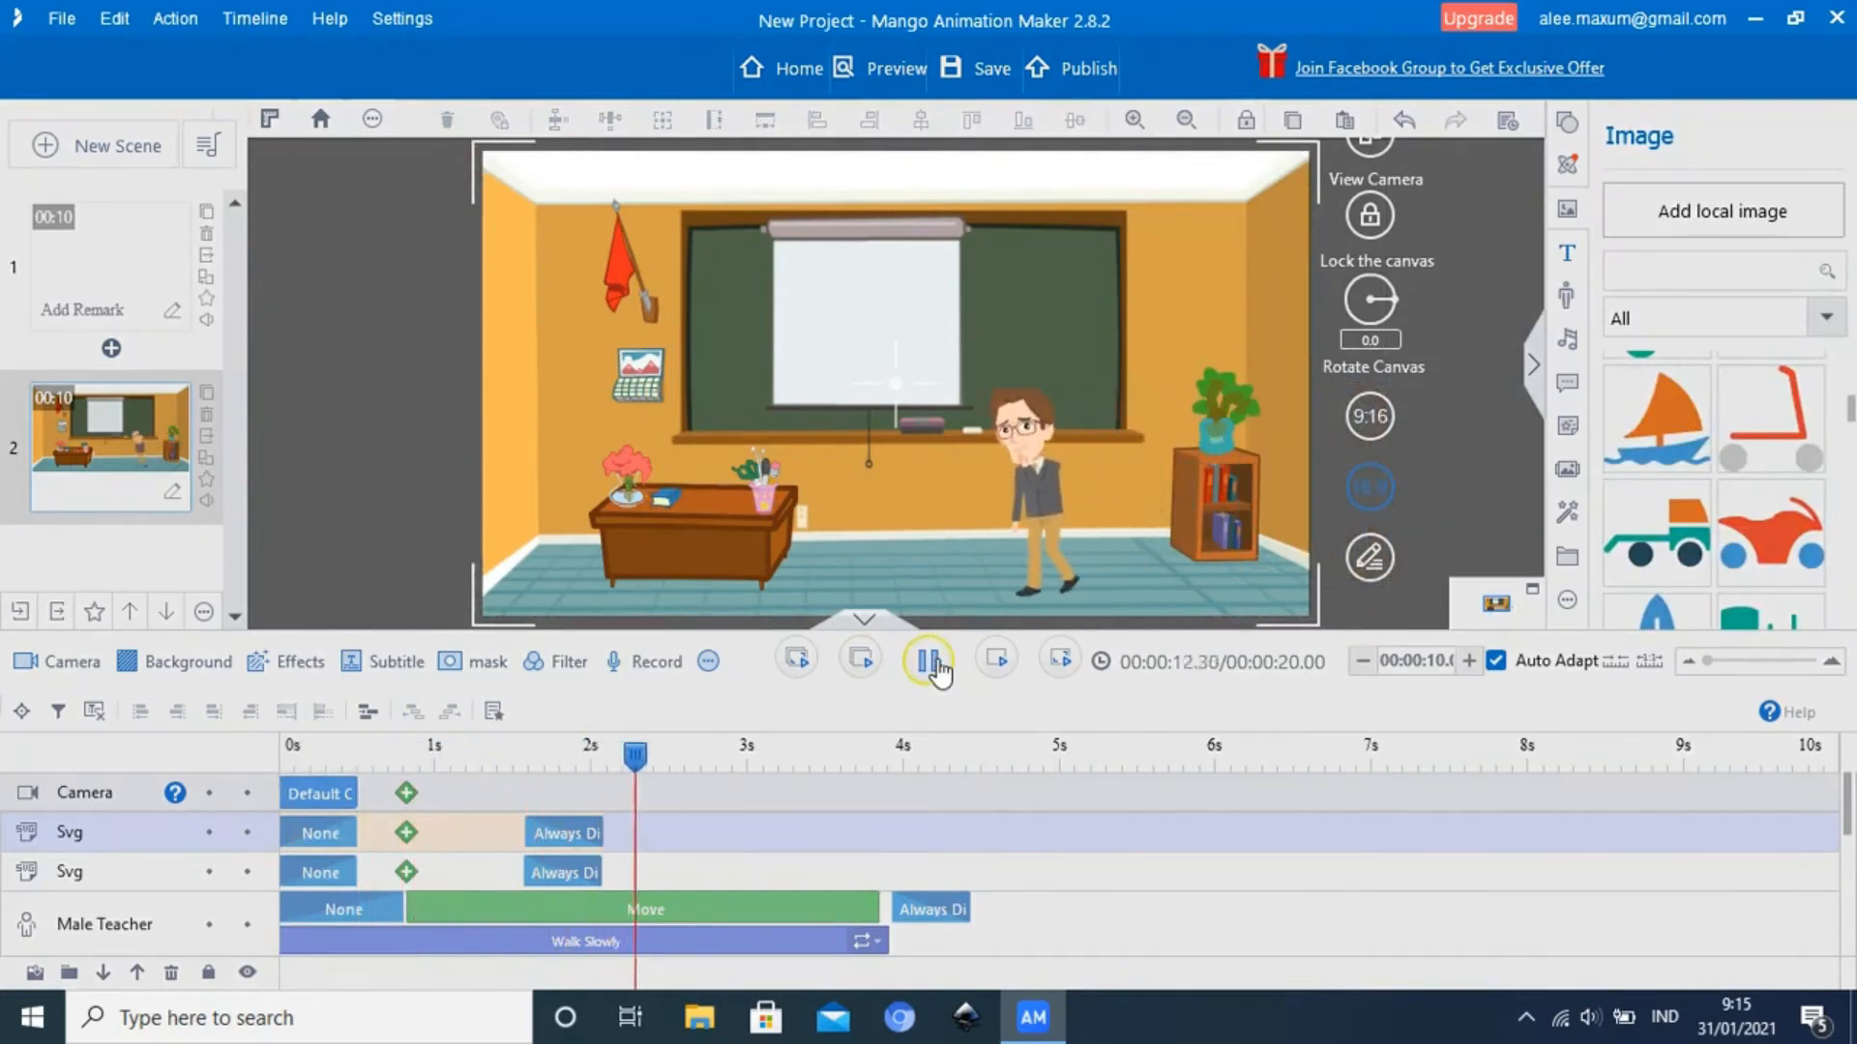
click(930, 662)
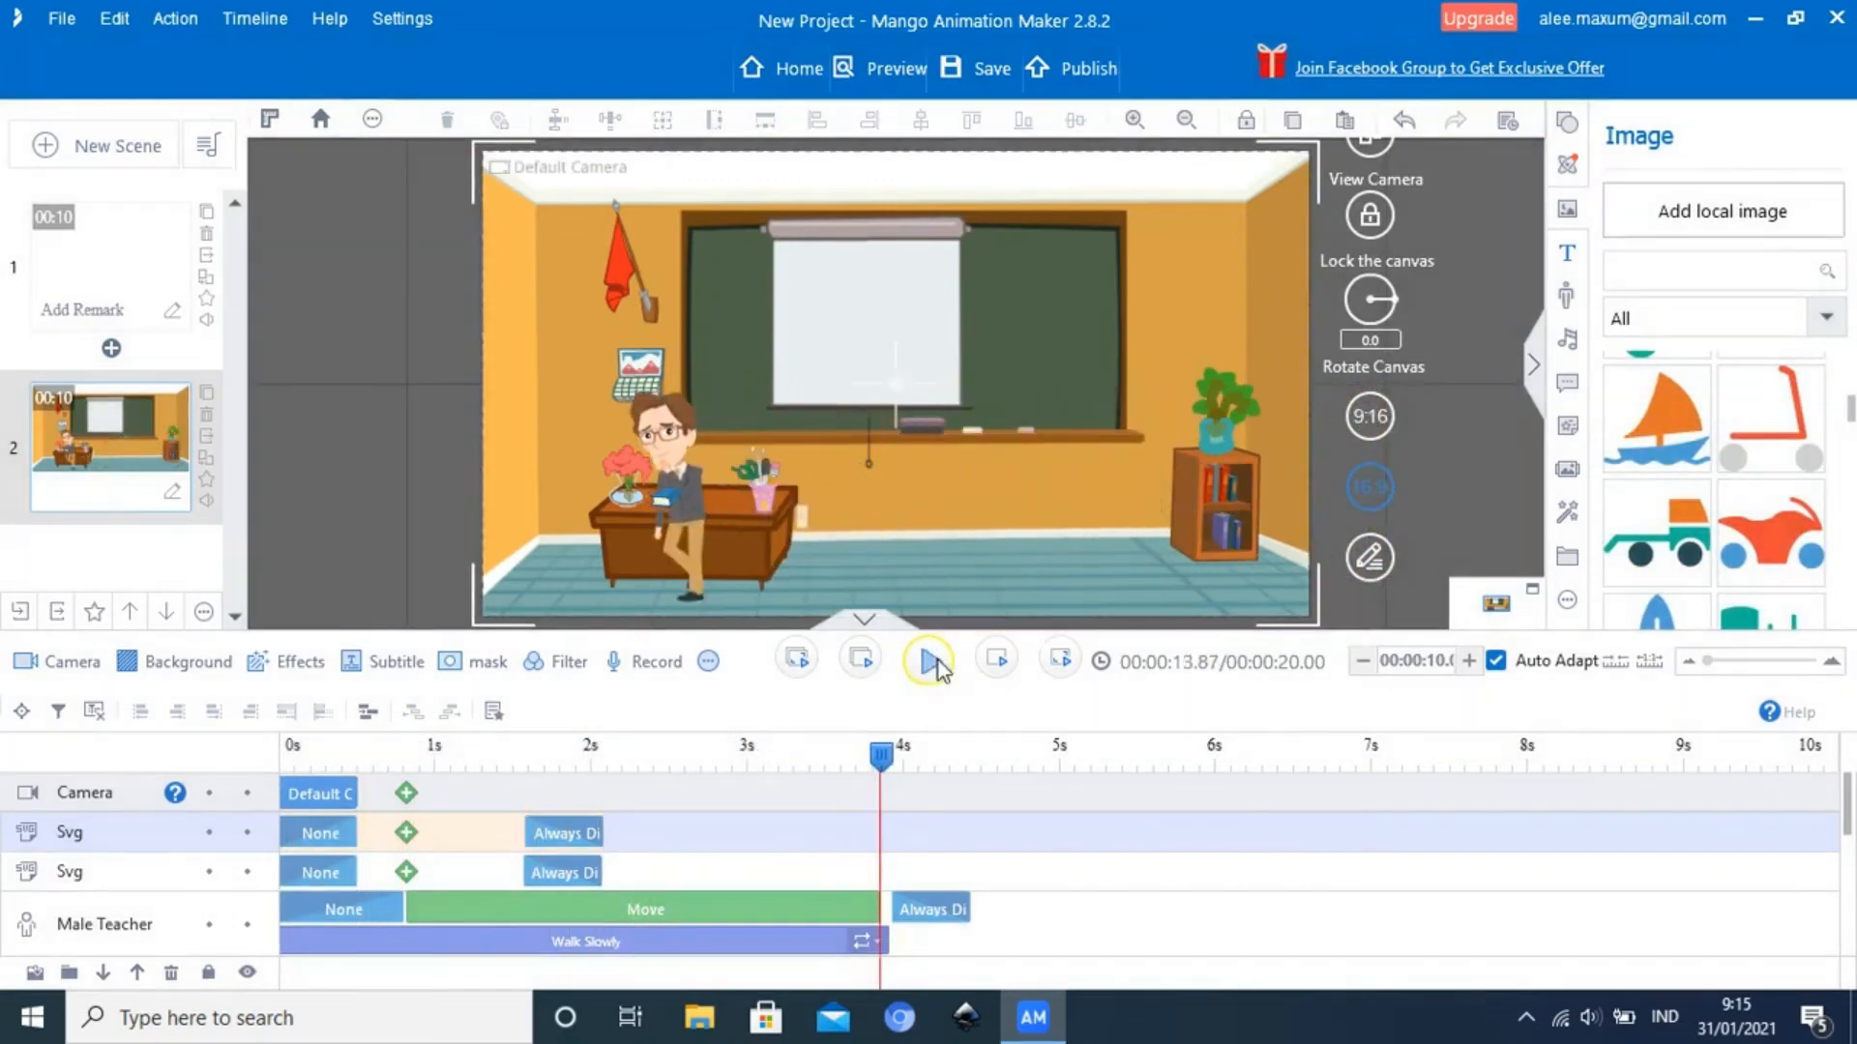
Send the blue book on the desk back another layer relative to the Male Teacher
click(660, 504)
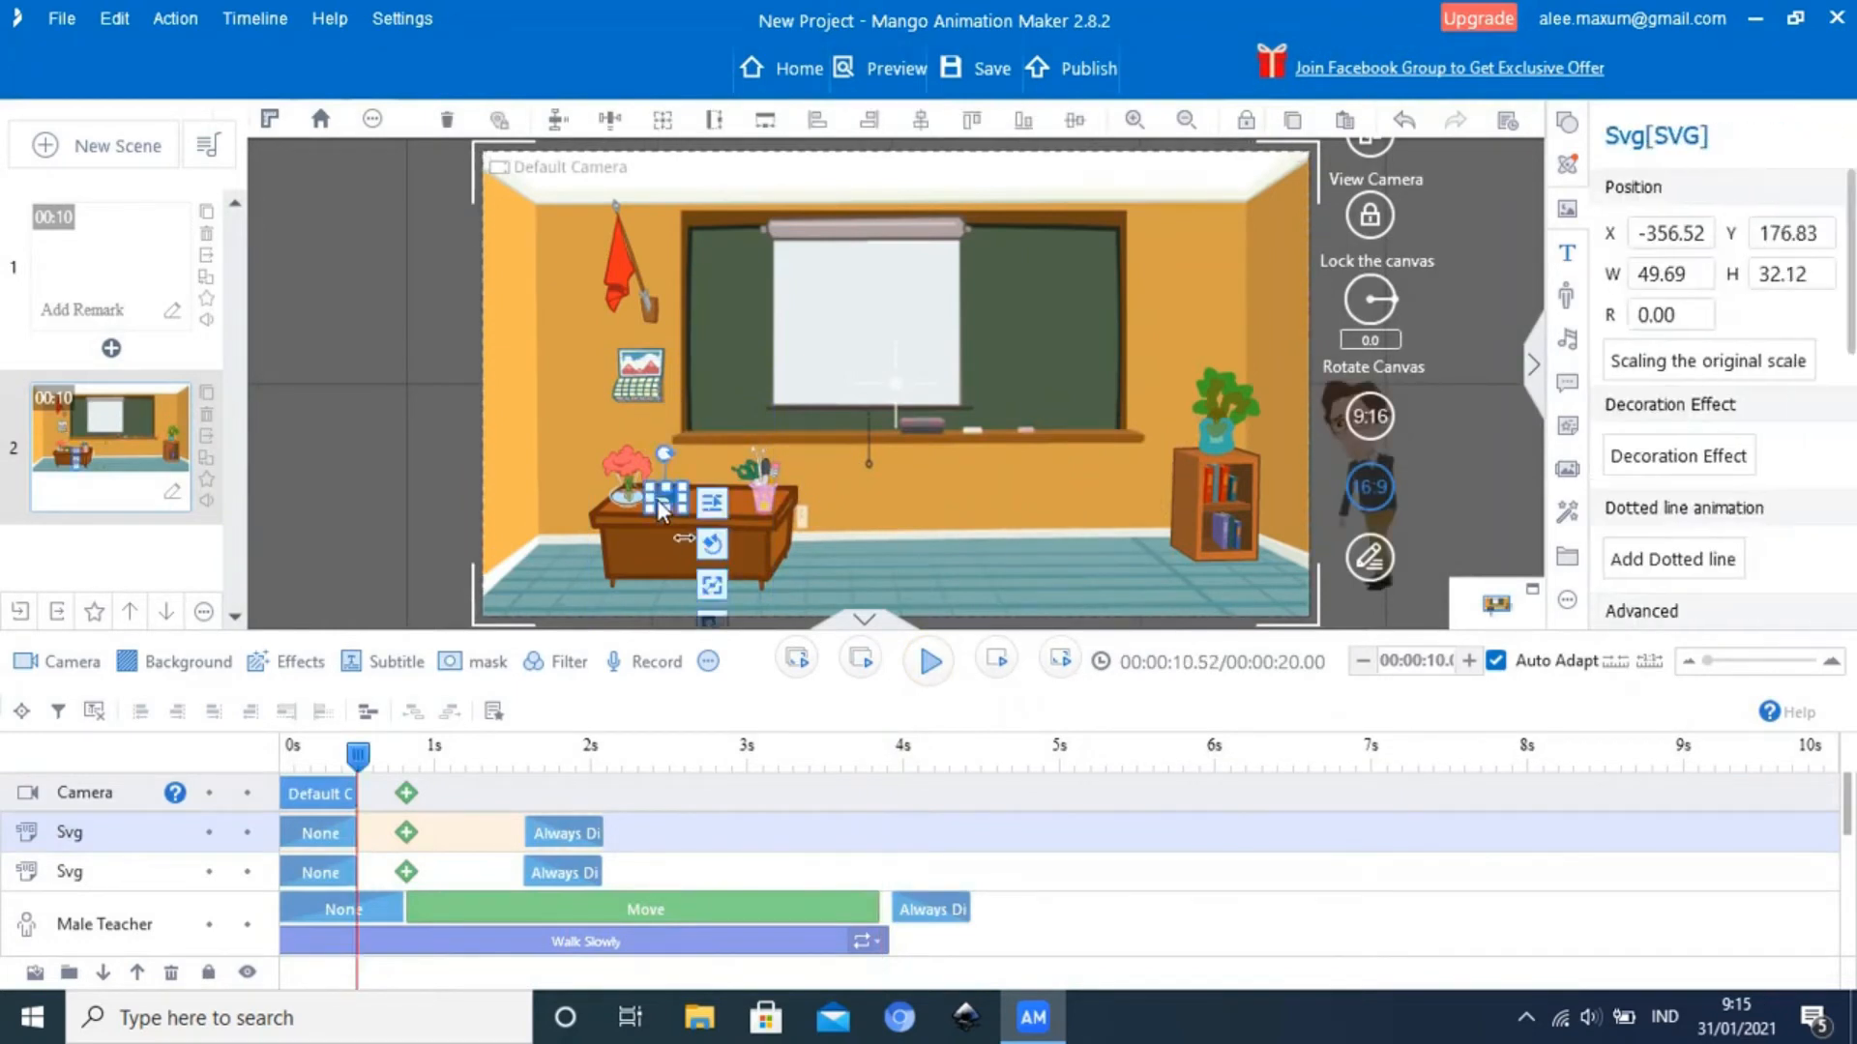
right_click(657, 499)
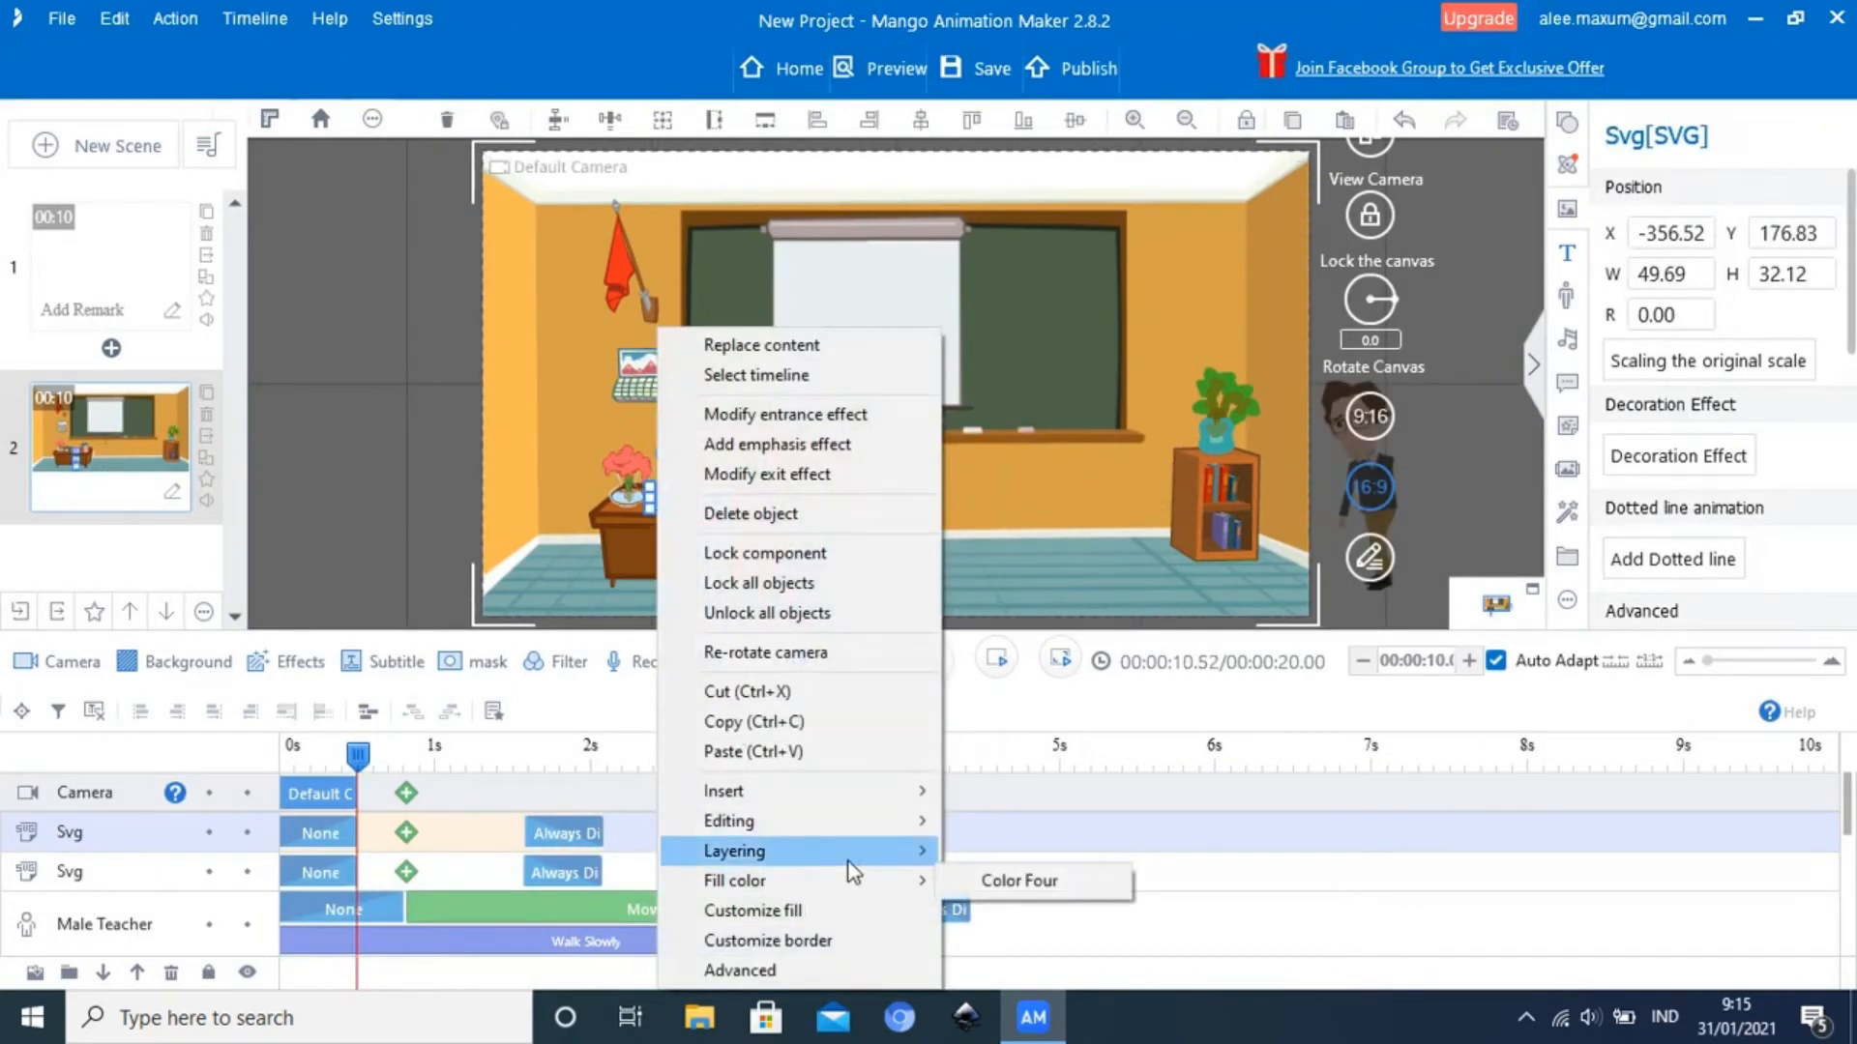
mouse_move(851, 871)
click(996, 881)
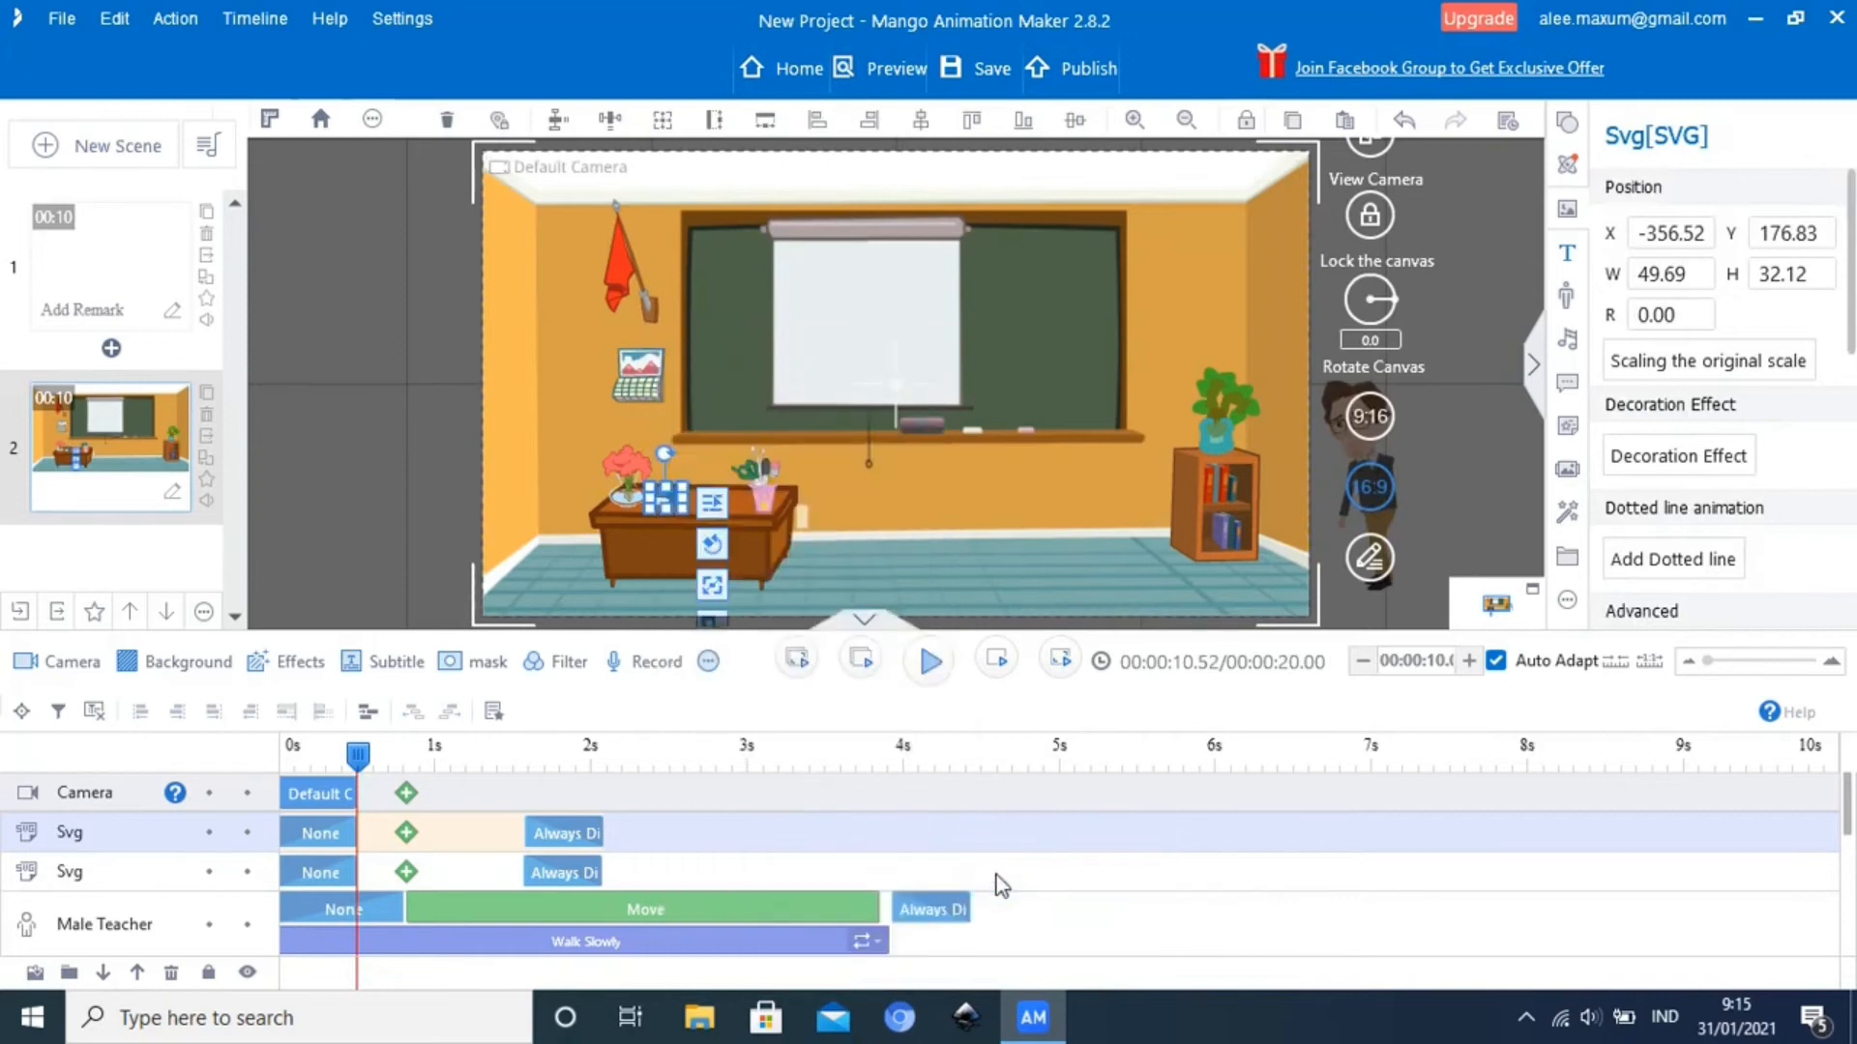
Replay the walk from the scene's start and scrub back to about 3.62 seconds to examine the Male Teacher at the desk
click(283, 761)
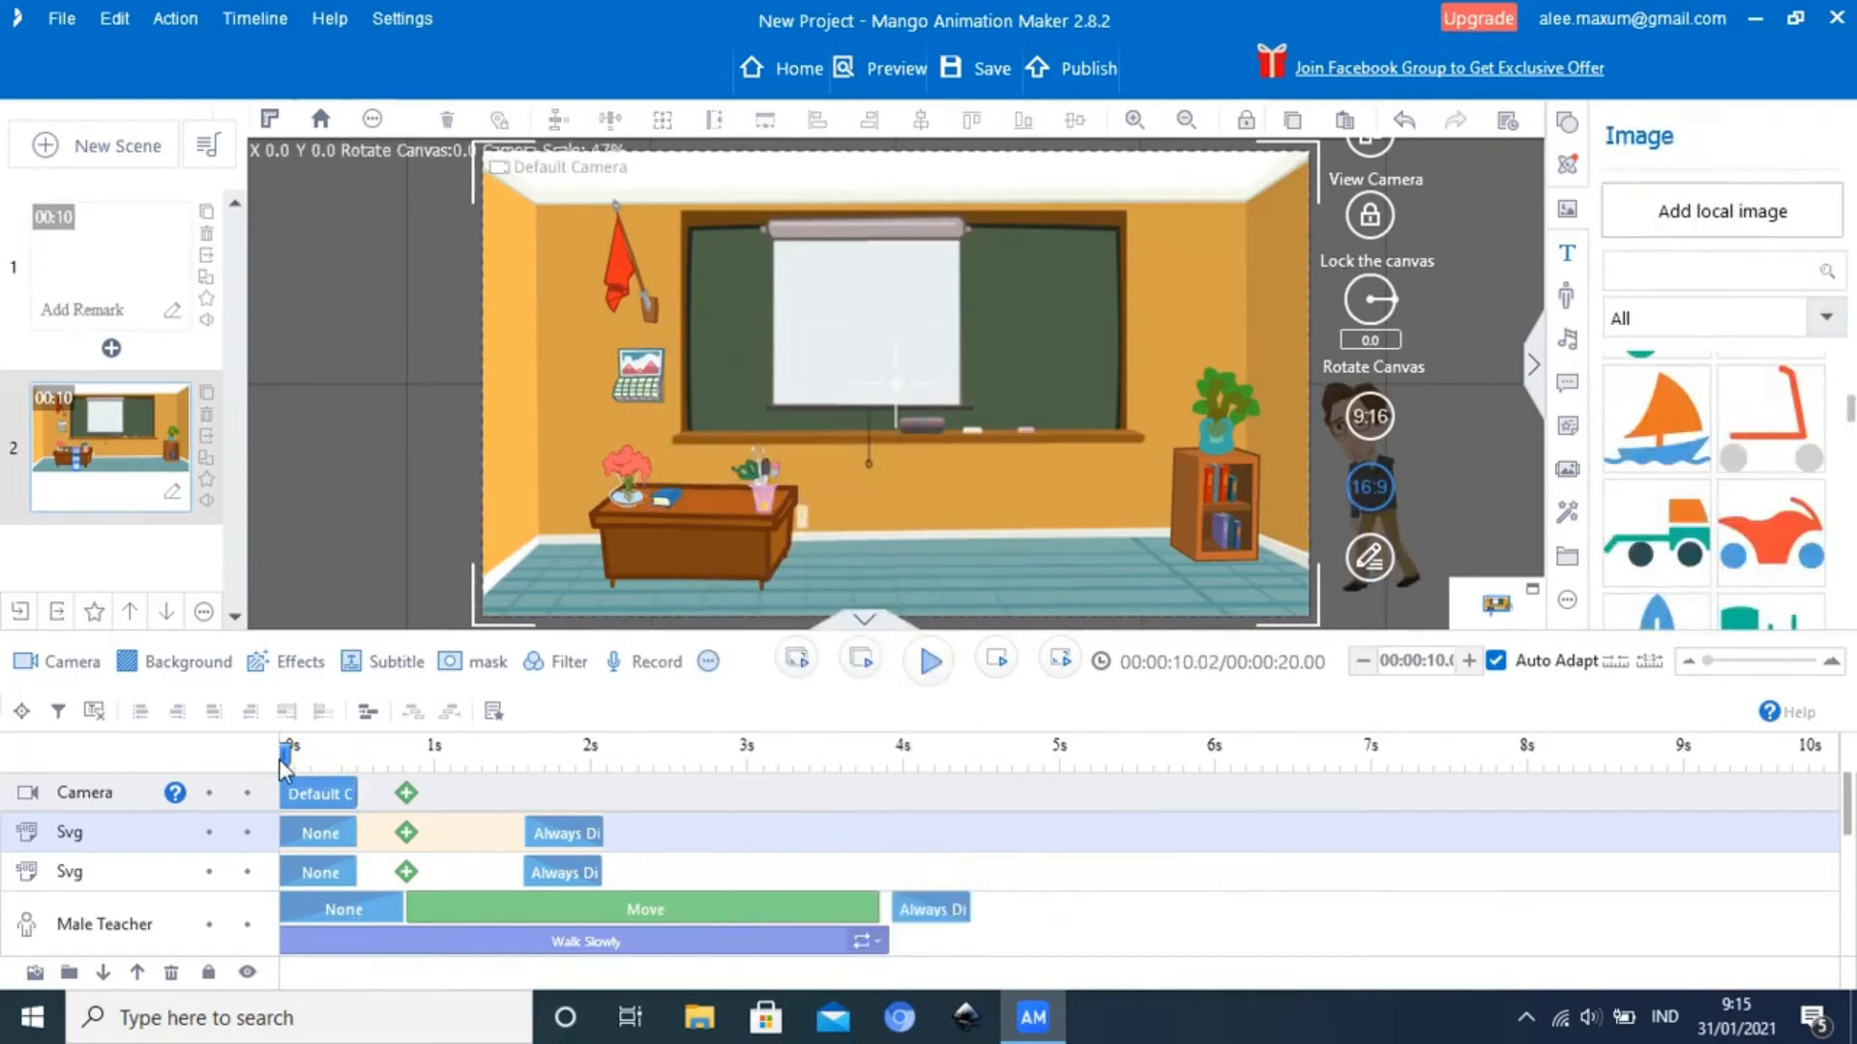
click(924, 664)
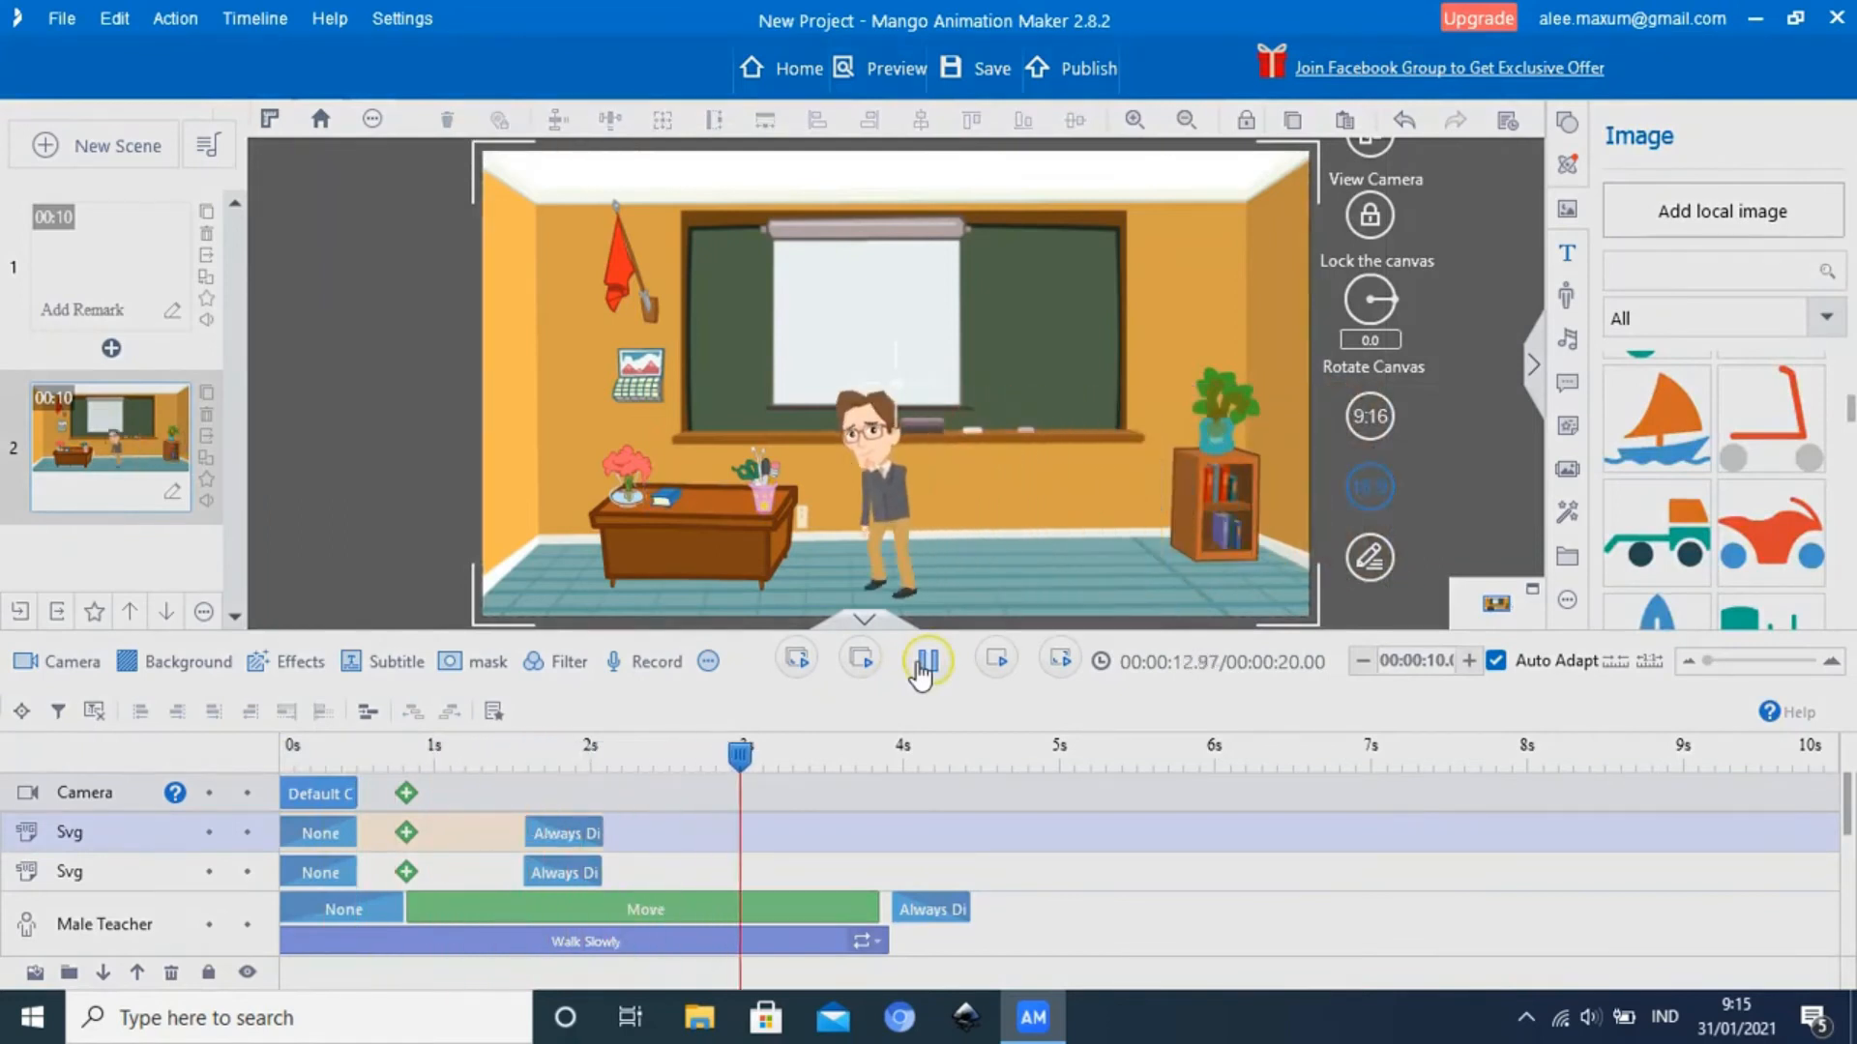
click(924, 665)
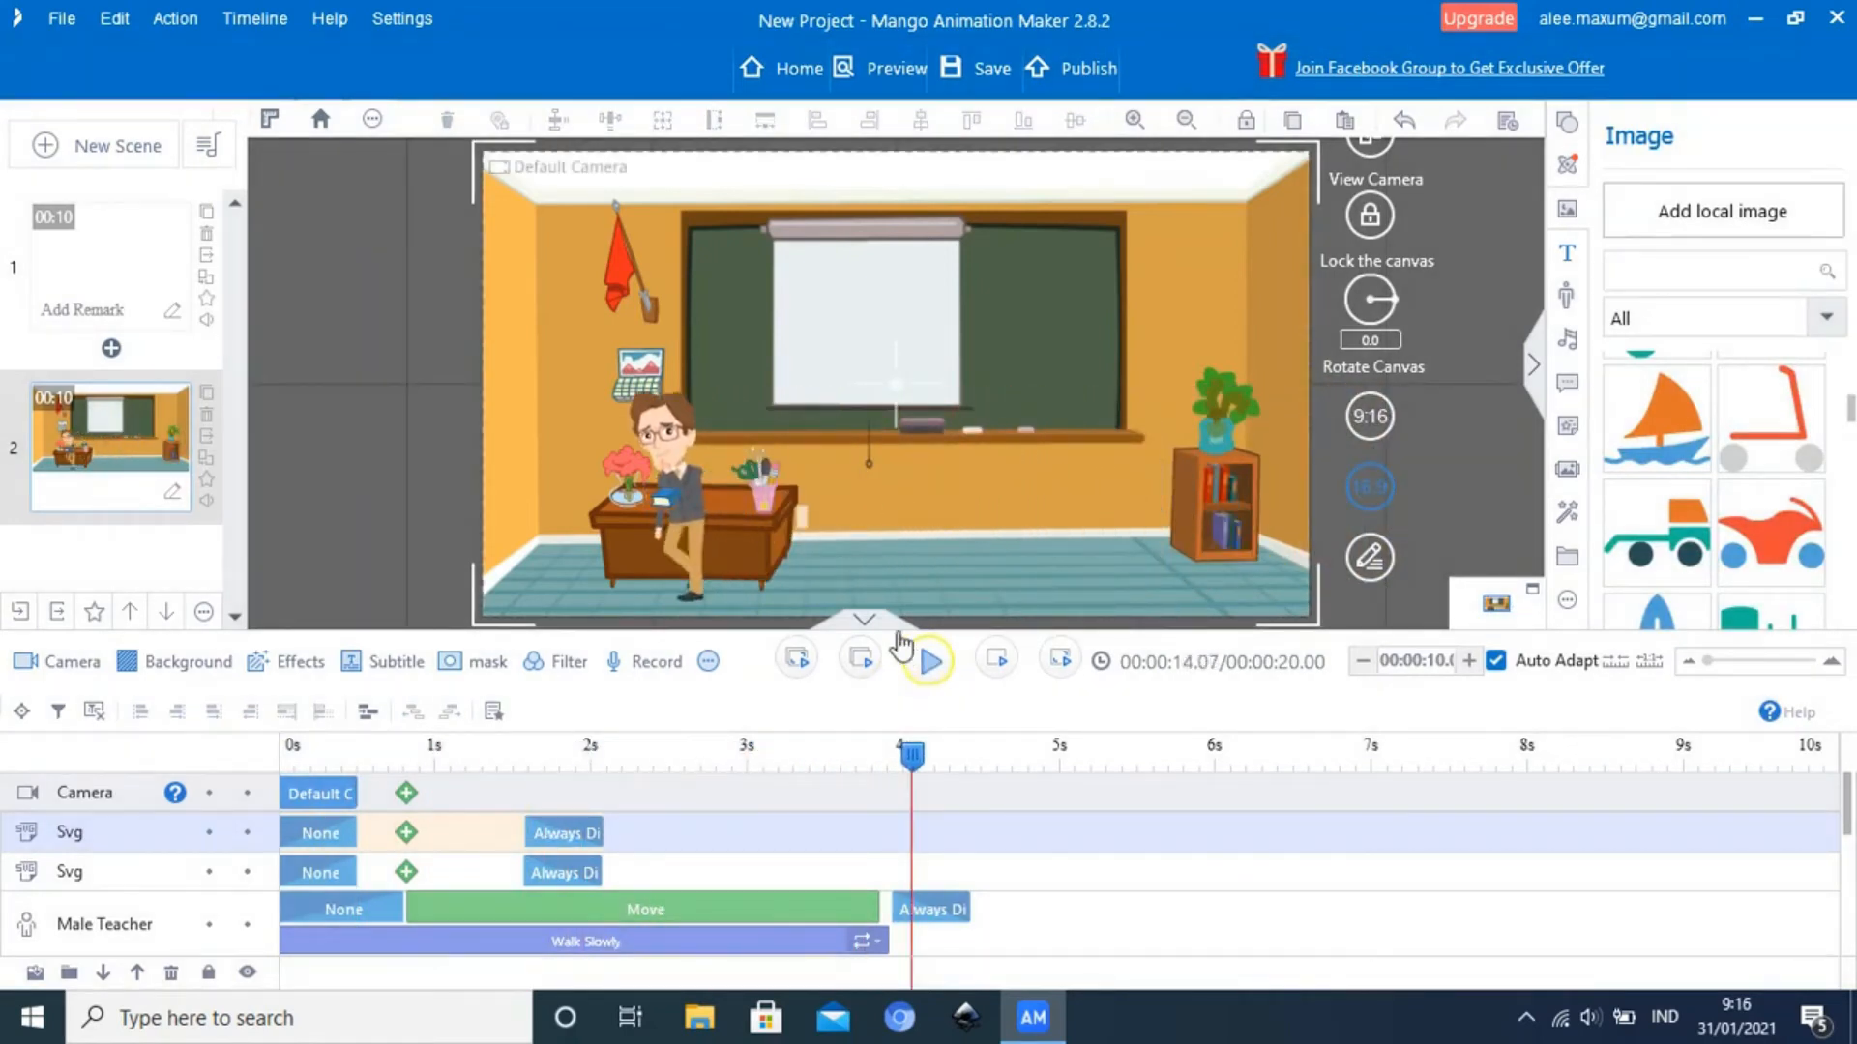
click(931, 668)
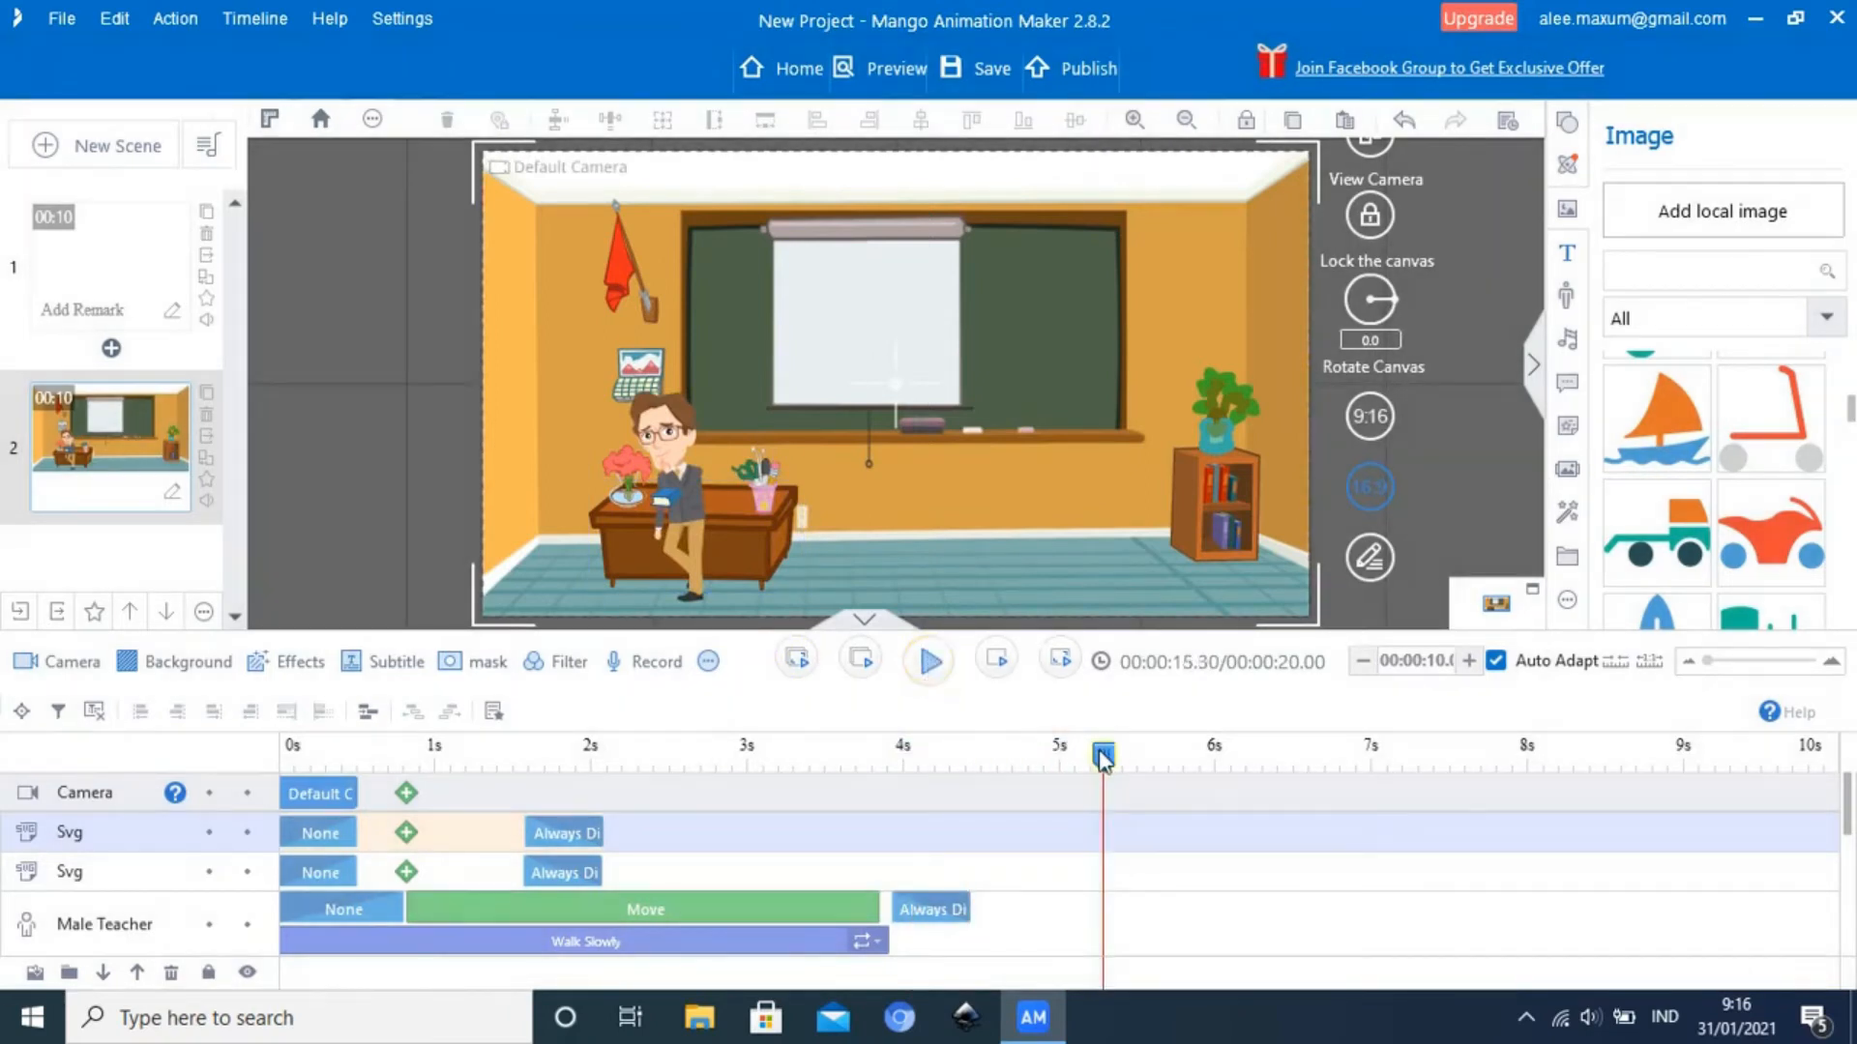
drag(1104, 760, 844, 778)
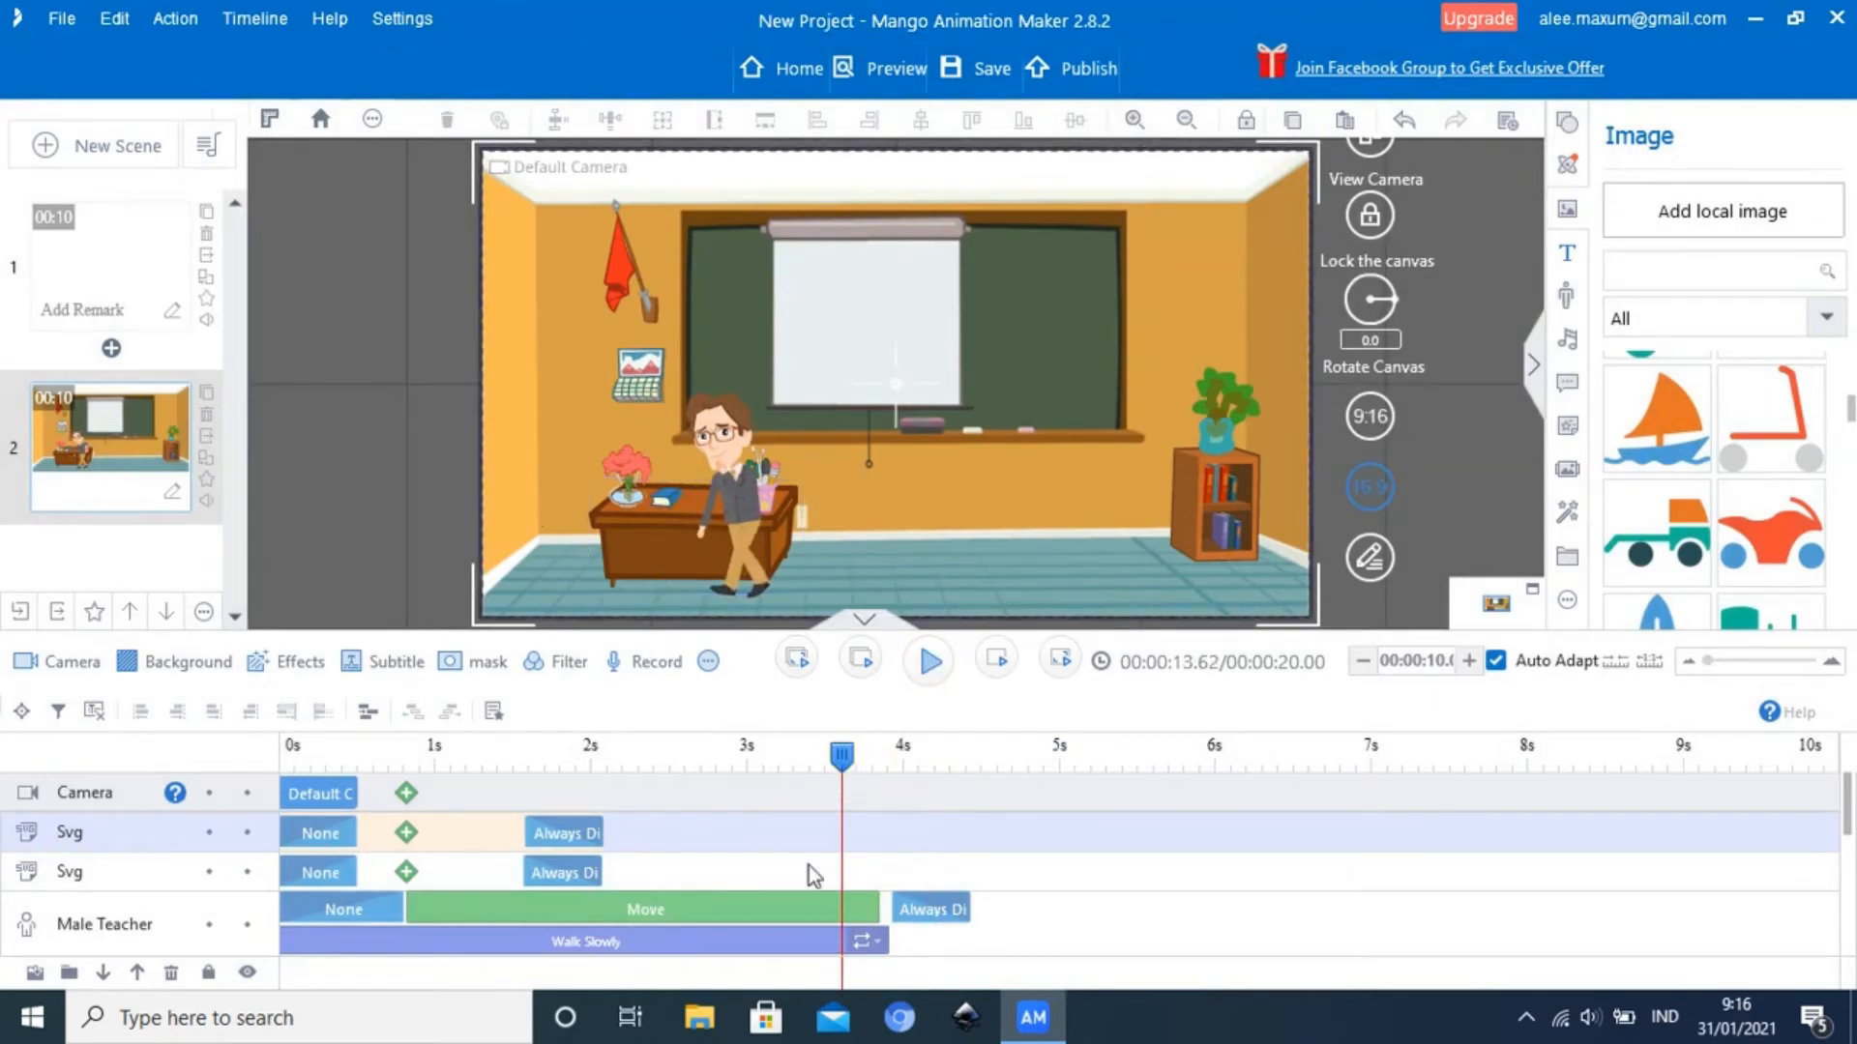
Try the Flip horizontally option twice on the Male Teacher's Walk Slowly action
click(868, 946)
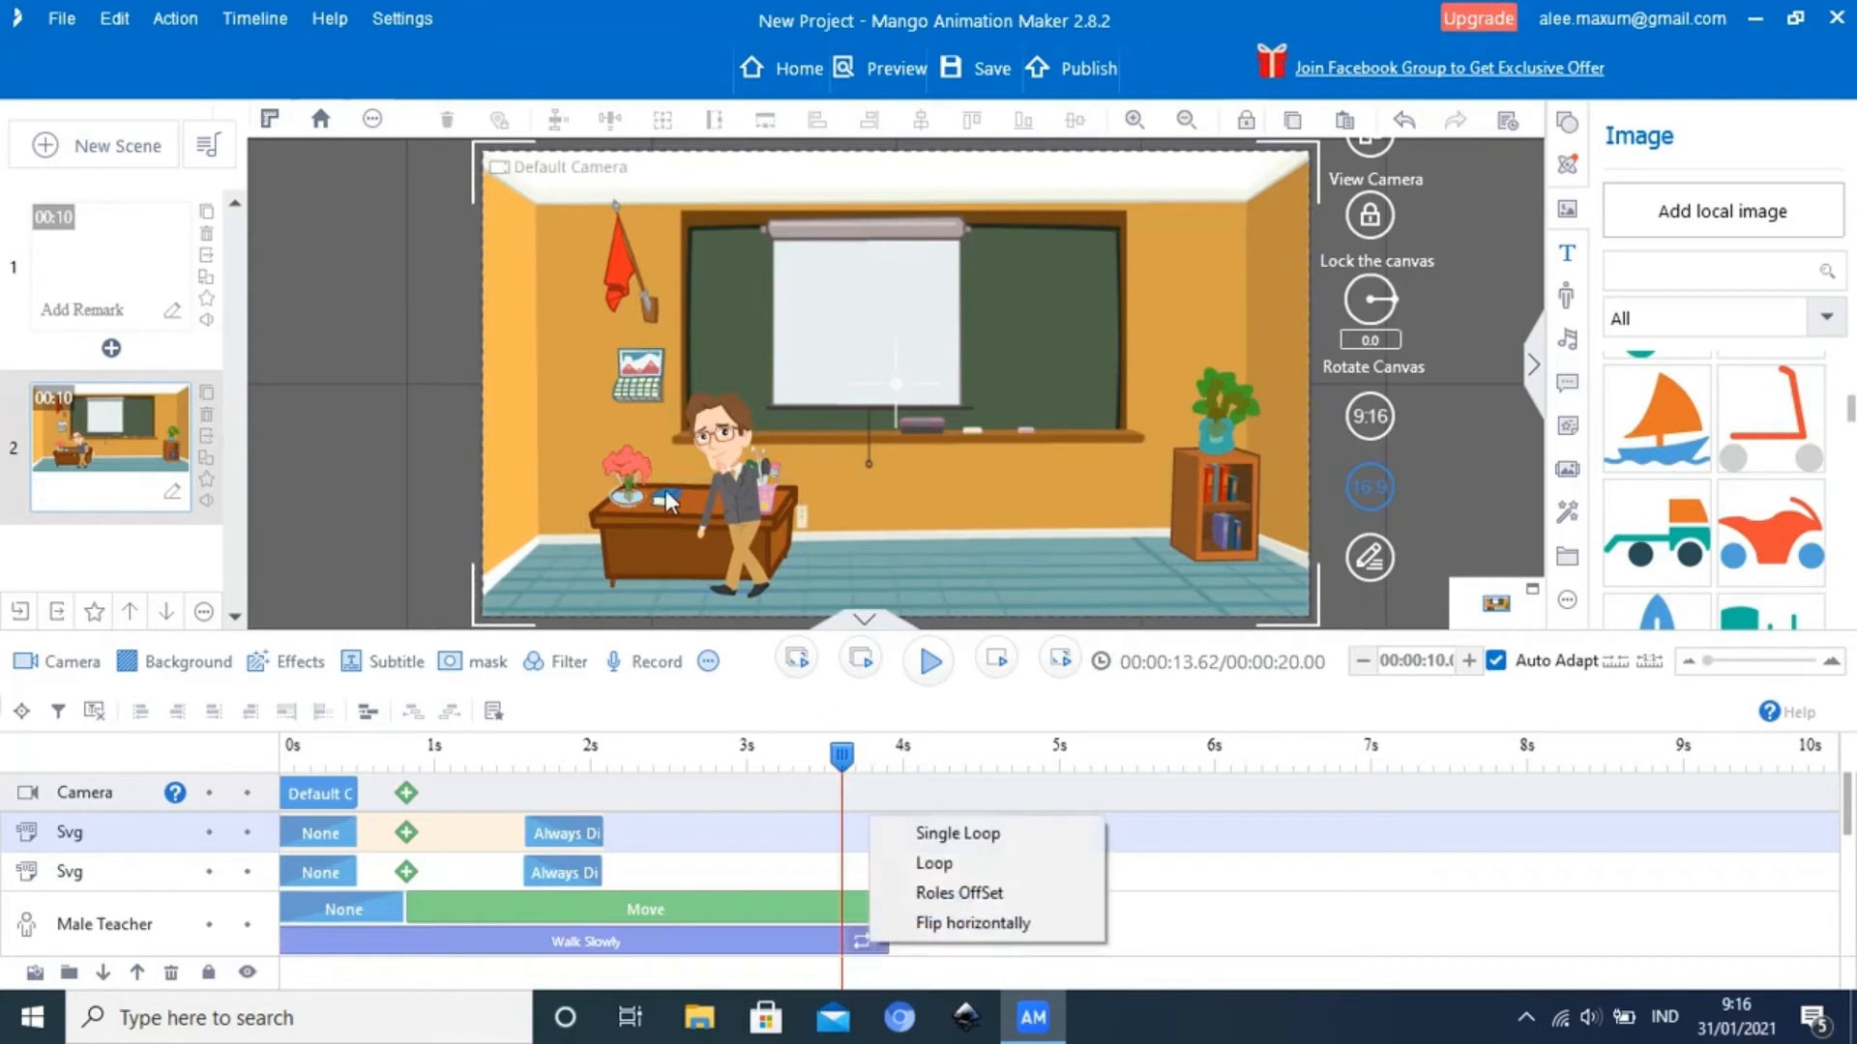
click(943, 924)
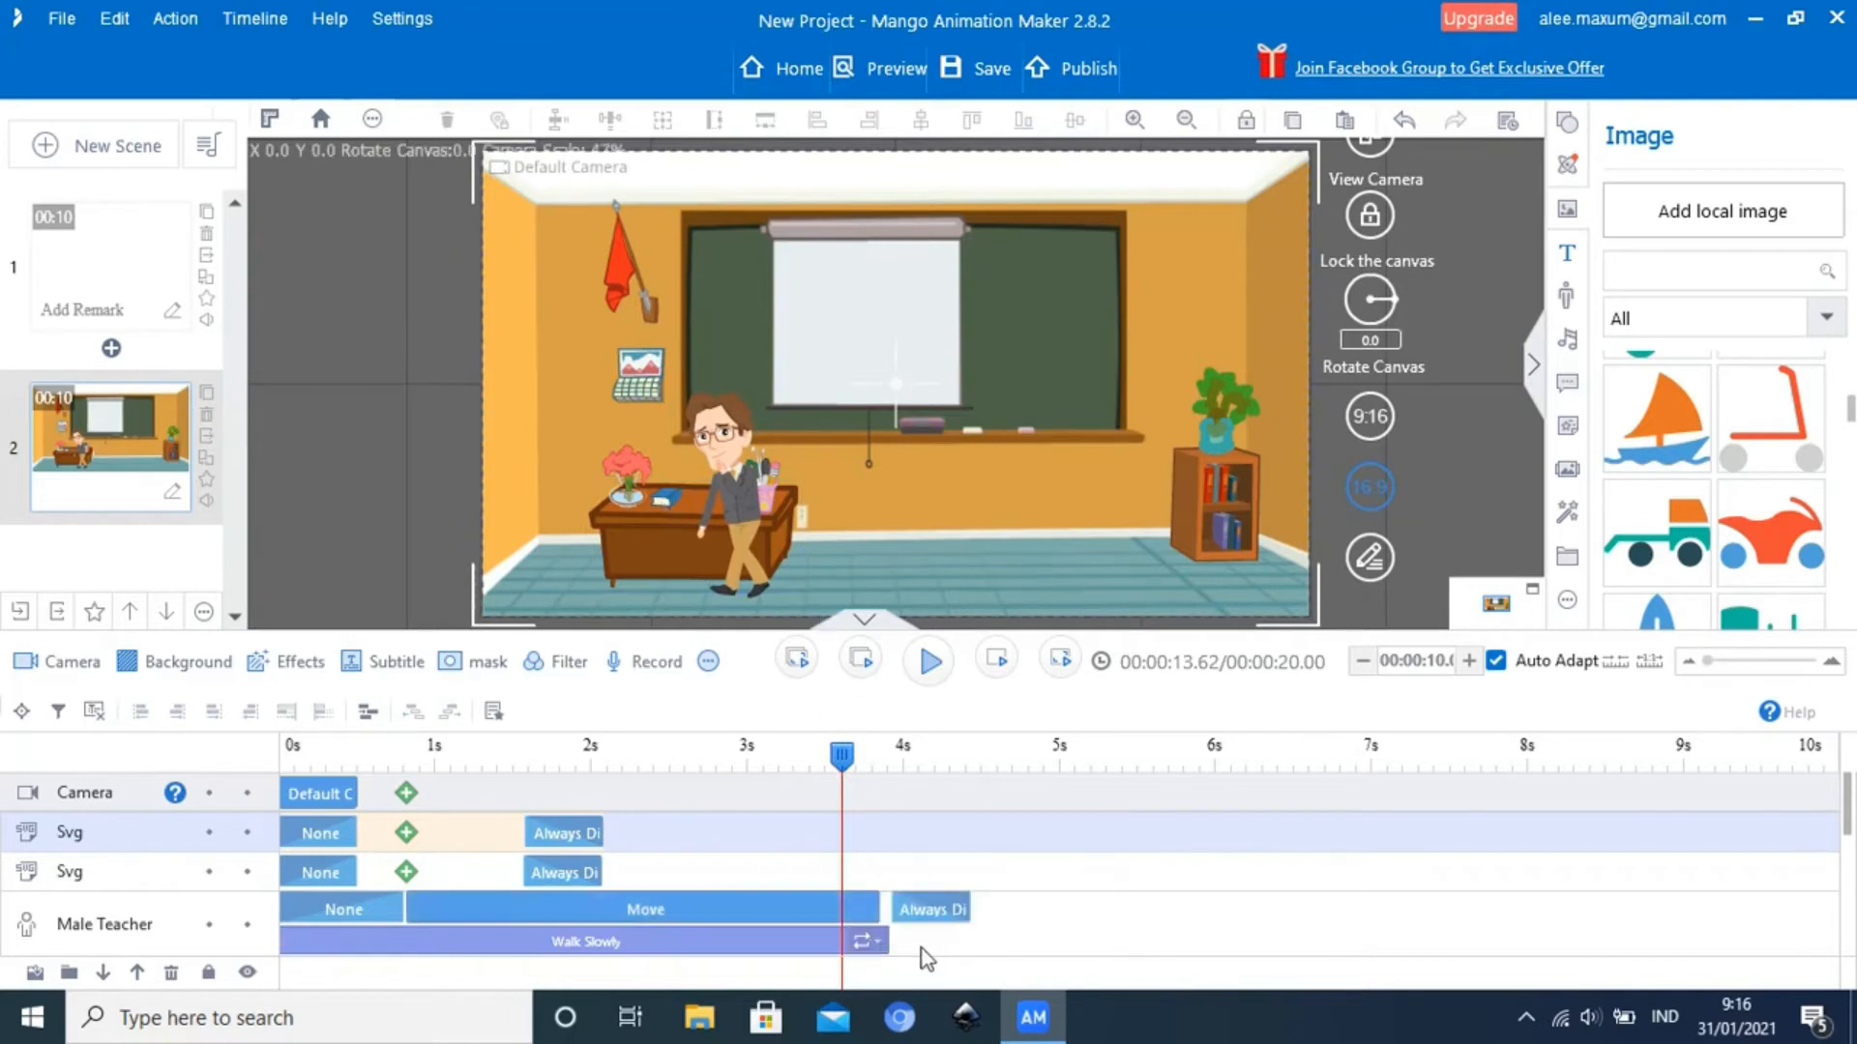
click(881, 946)
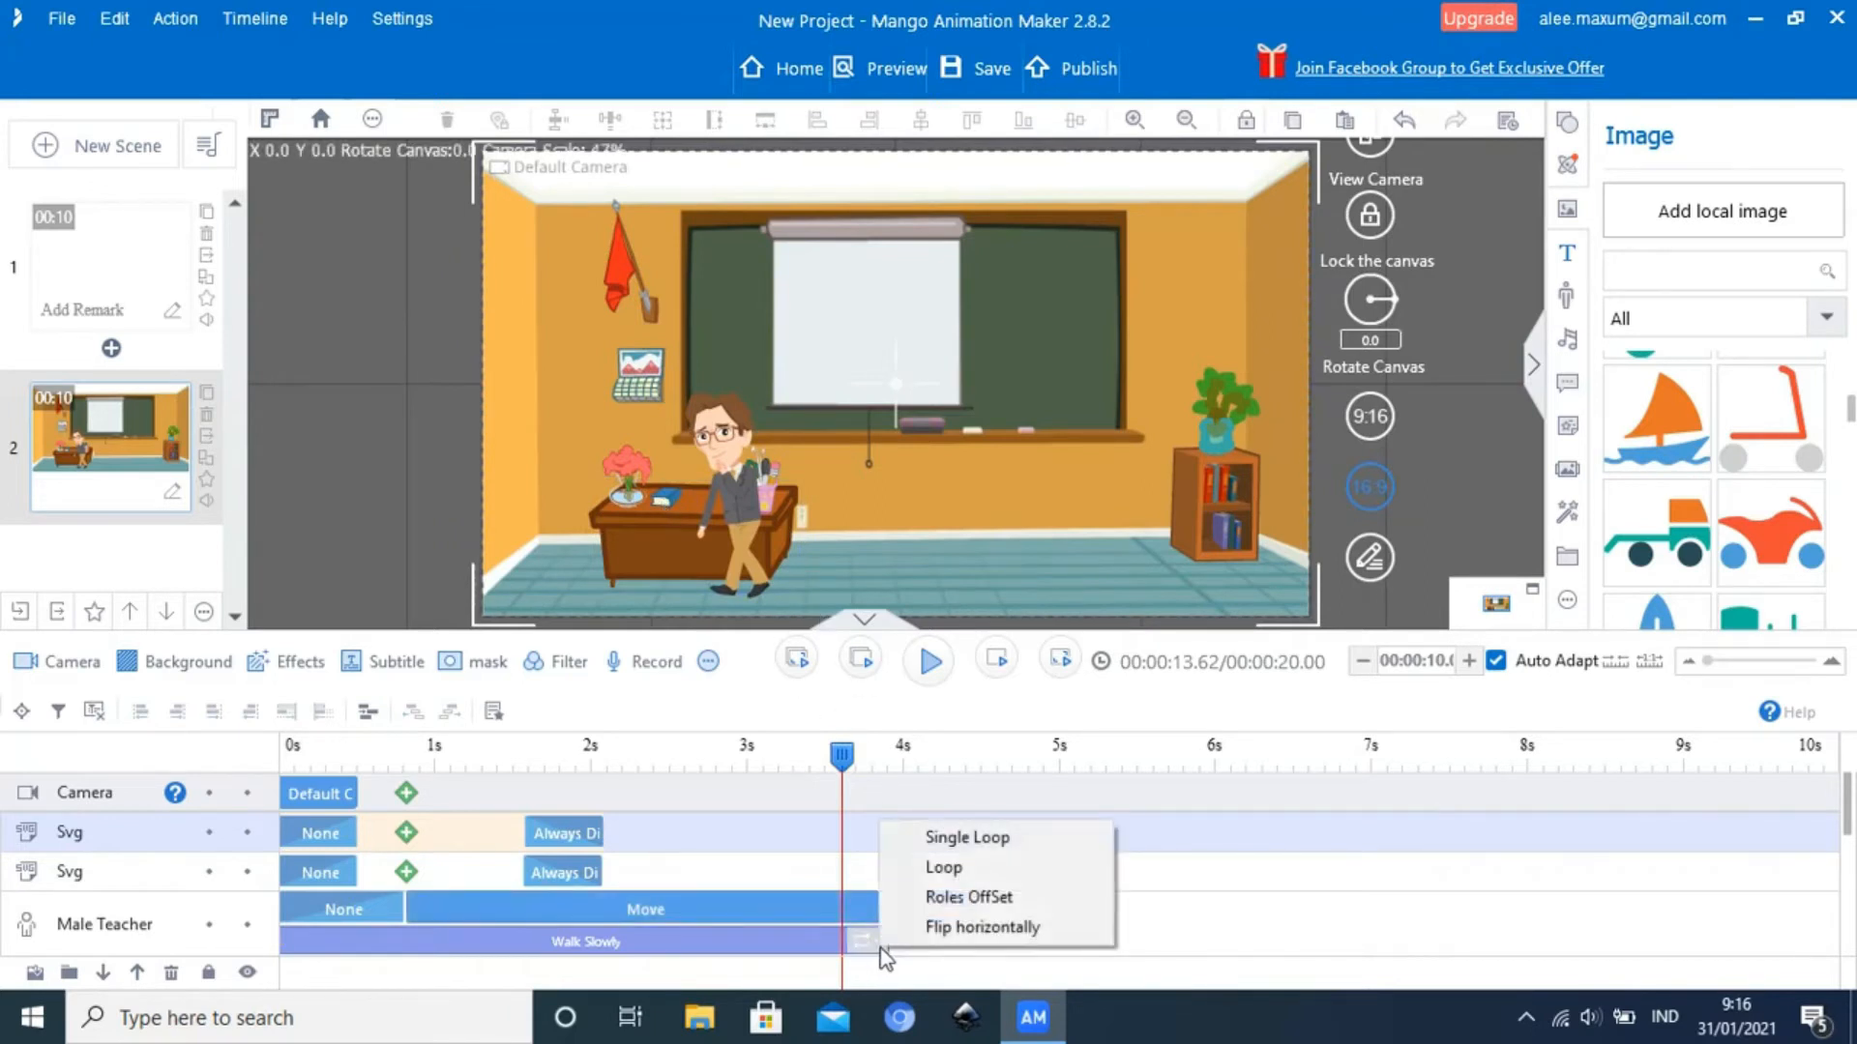
click(996, 936)
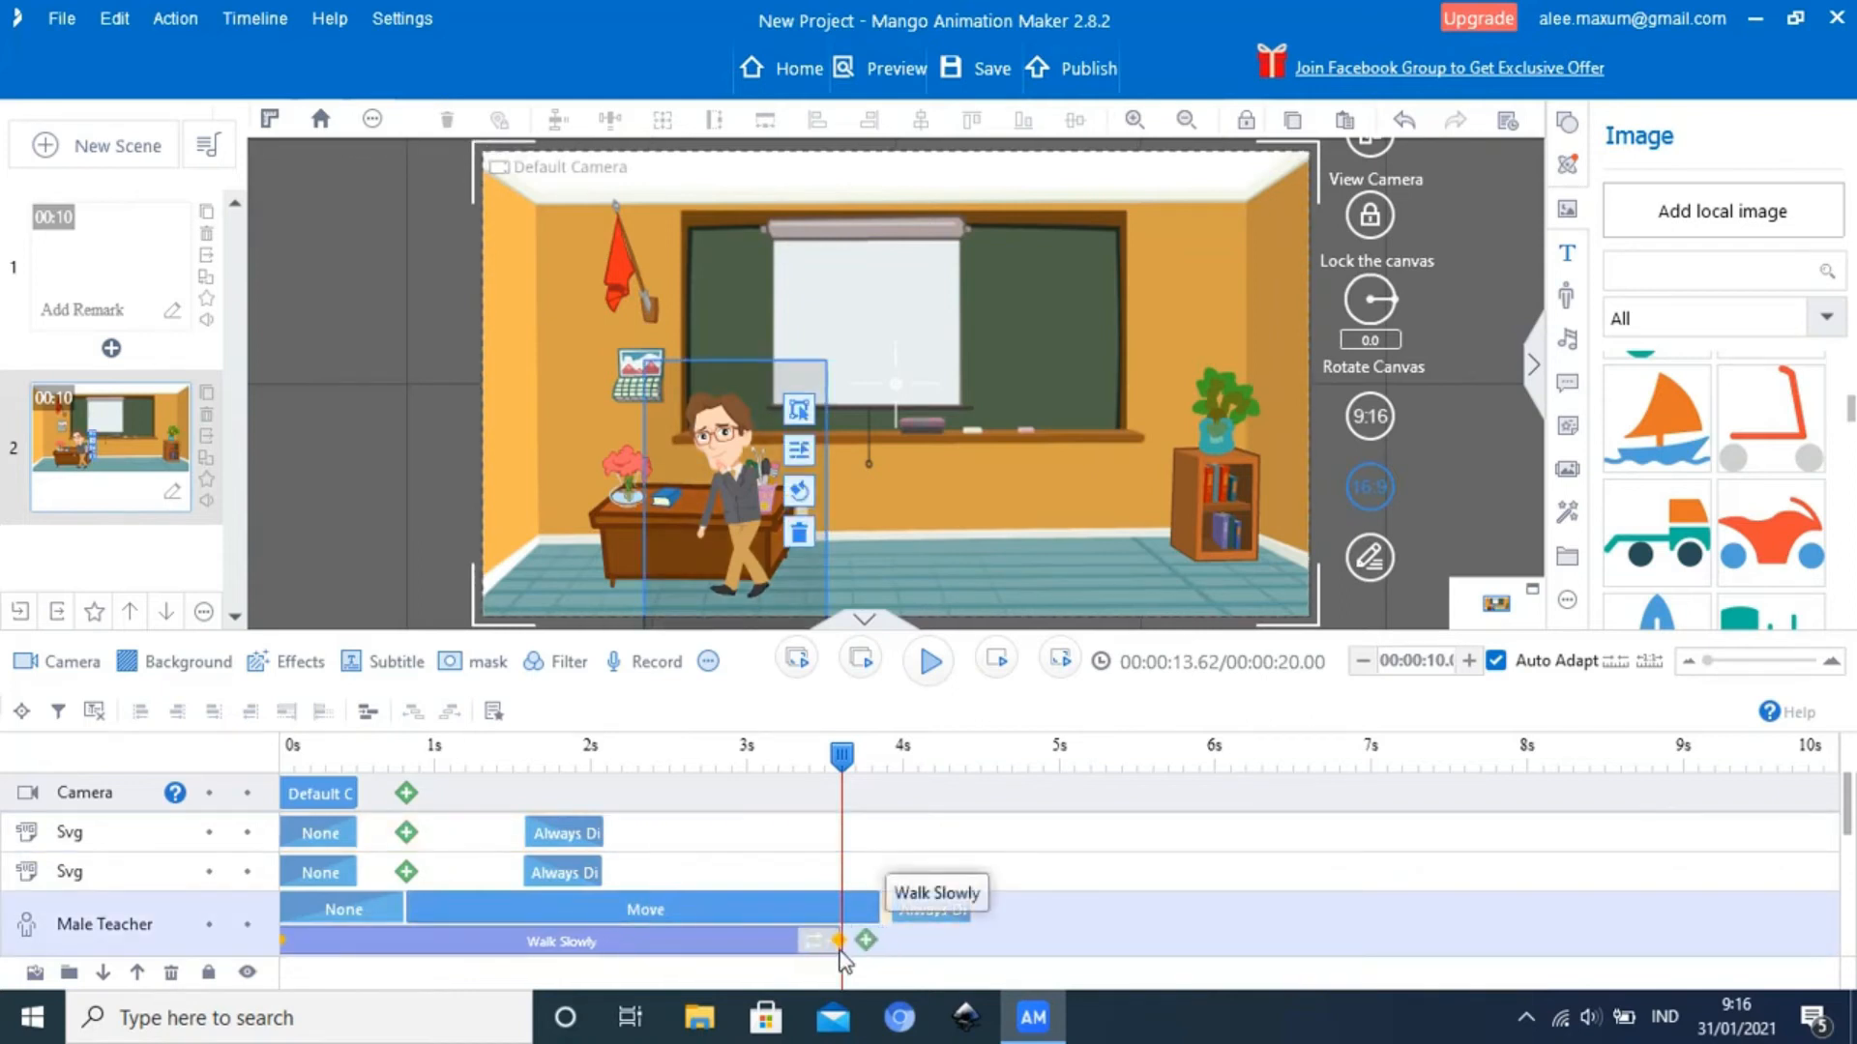
Shorten the Male Teacher's Move and Walk Slowly blocks to end at about 3.3 seconds, with Always Display placed directly after Move
click(873, 914)
mouse_move(875, 908)
mouse_down()
mouse_move(839, 909)
mouse_move(892, 911)
mouse_move(866, 910)
mouse_up()
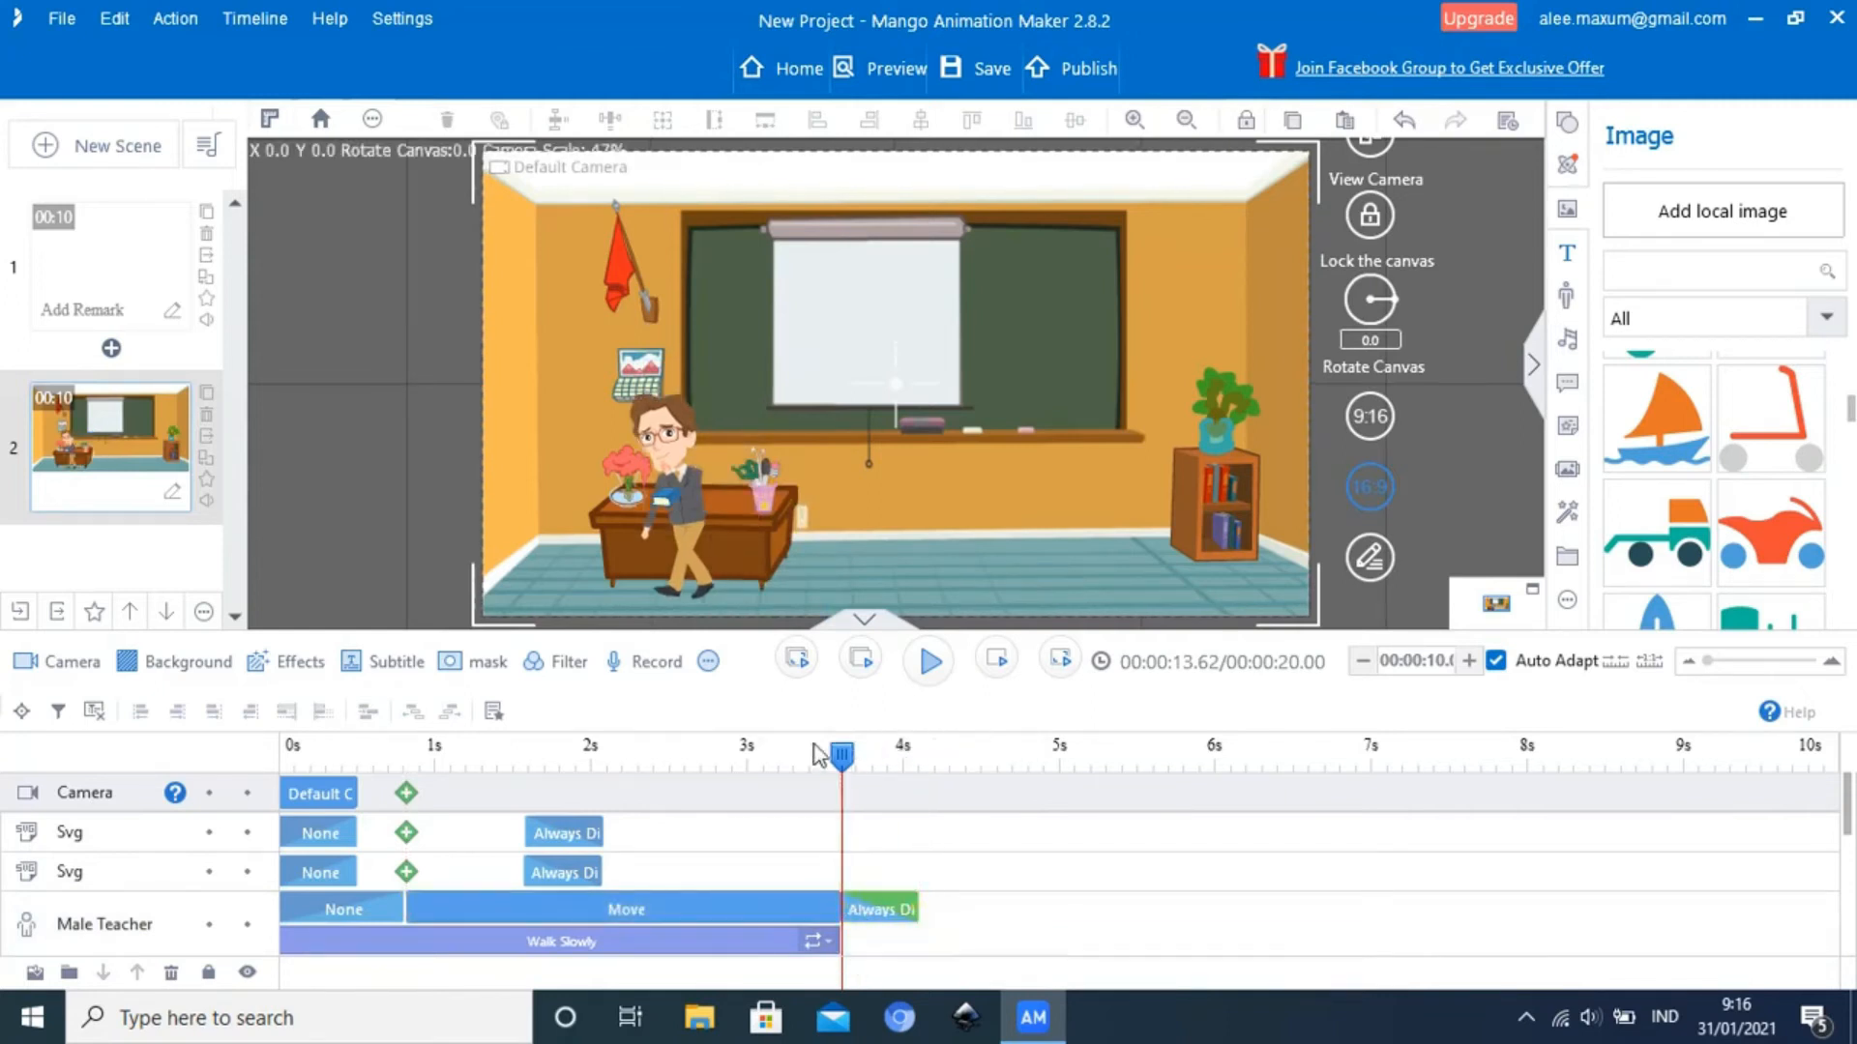
drag(841, 769, 711, 769)
click(812, 914)
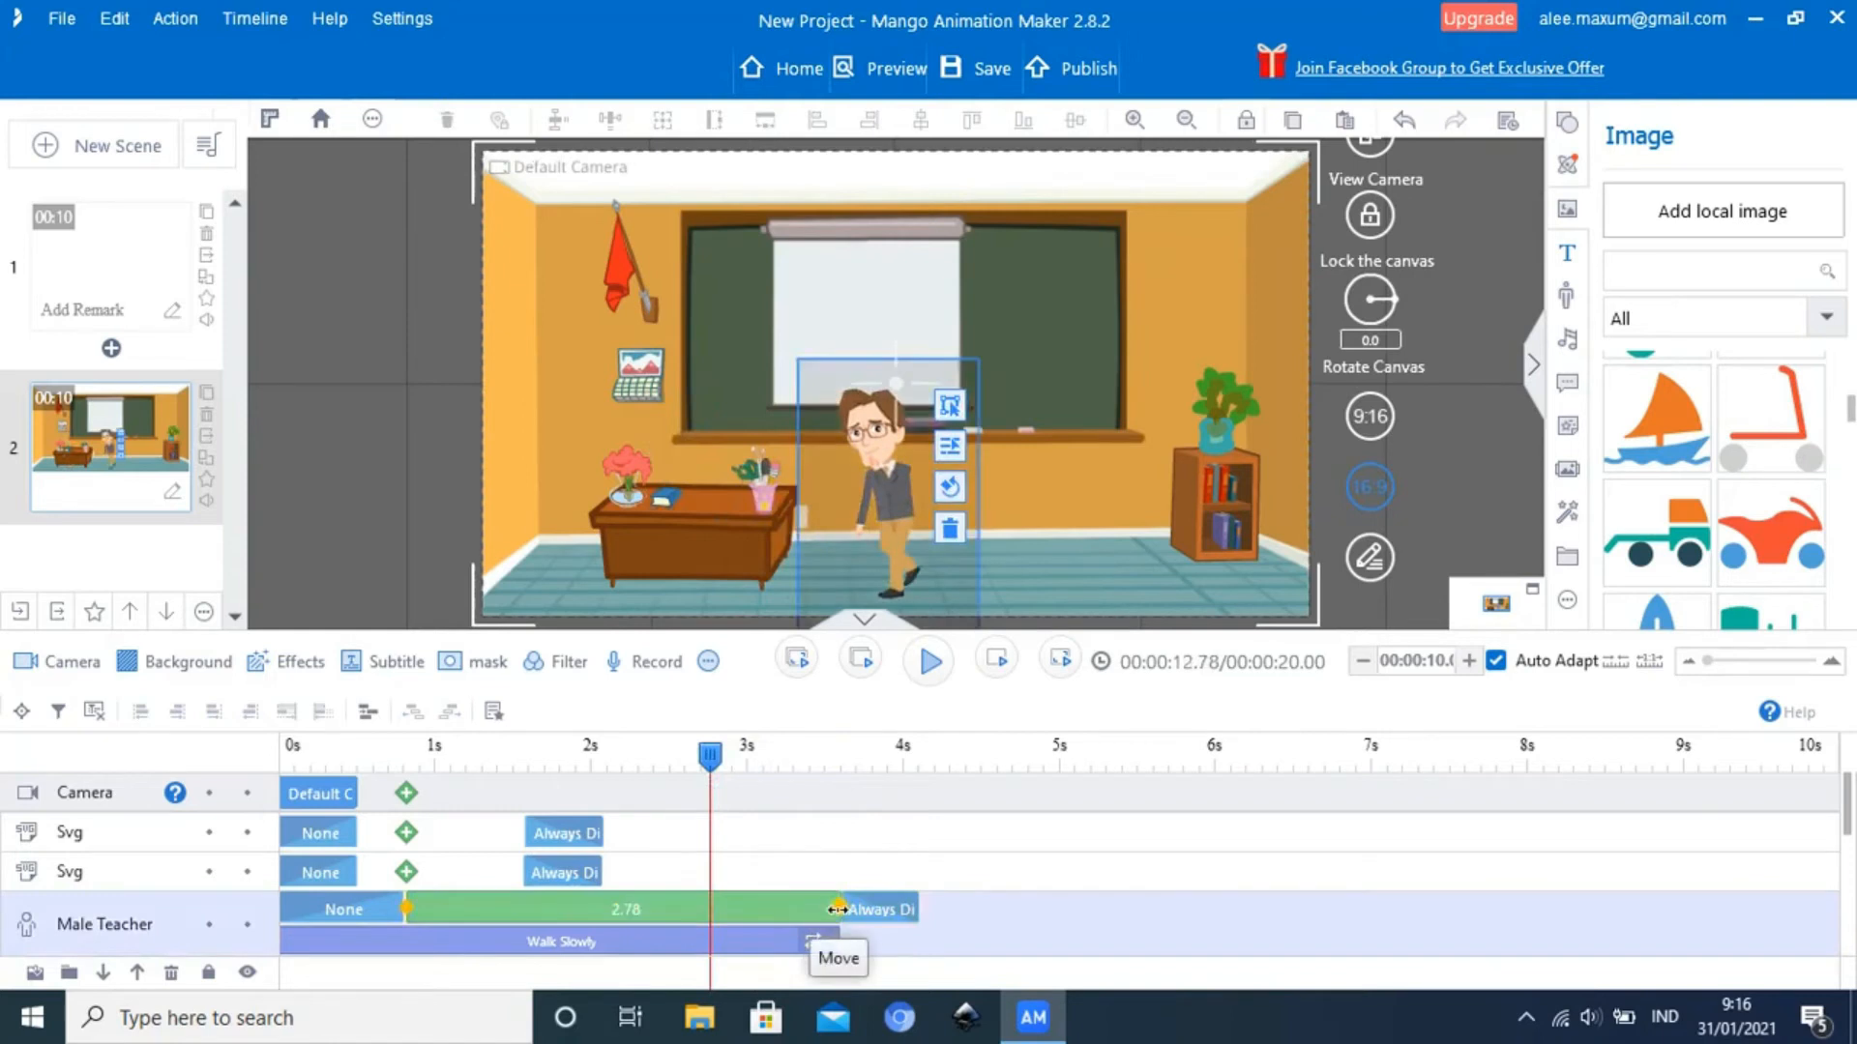
drag(824, 911, 798, 912)
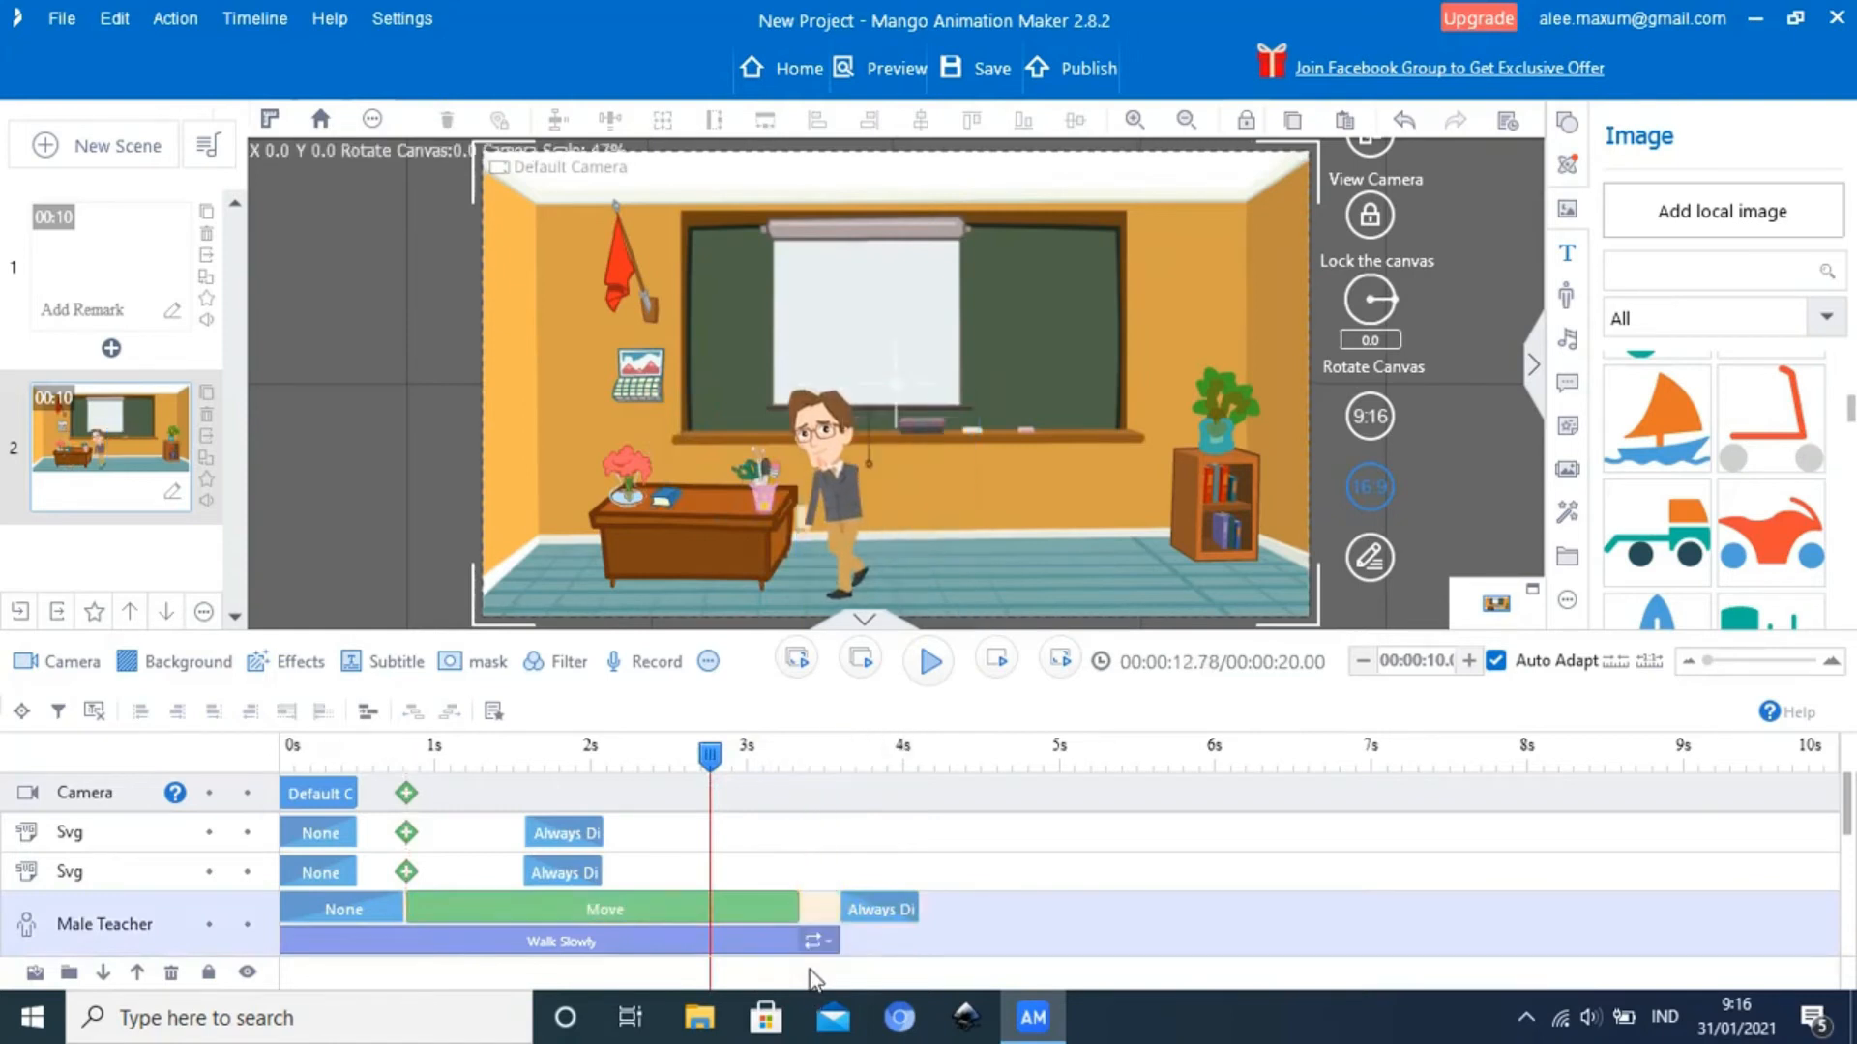
drag(829, 944, 809, 909)
click(834, 911)
Play the shortened walk from about 2.47 seconds to check where the Male Teacher stops
click(708, 764)
drag(709, 764, 652, 770)
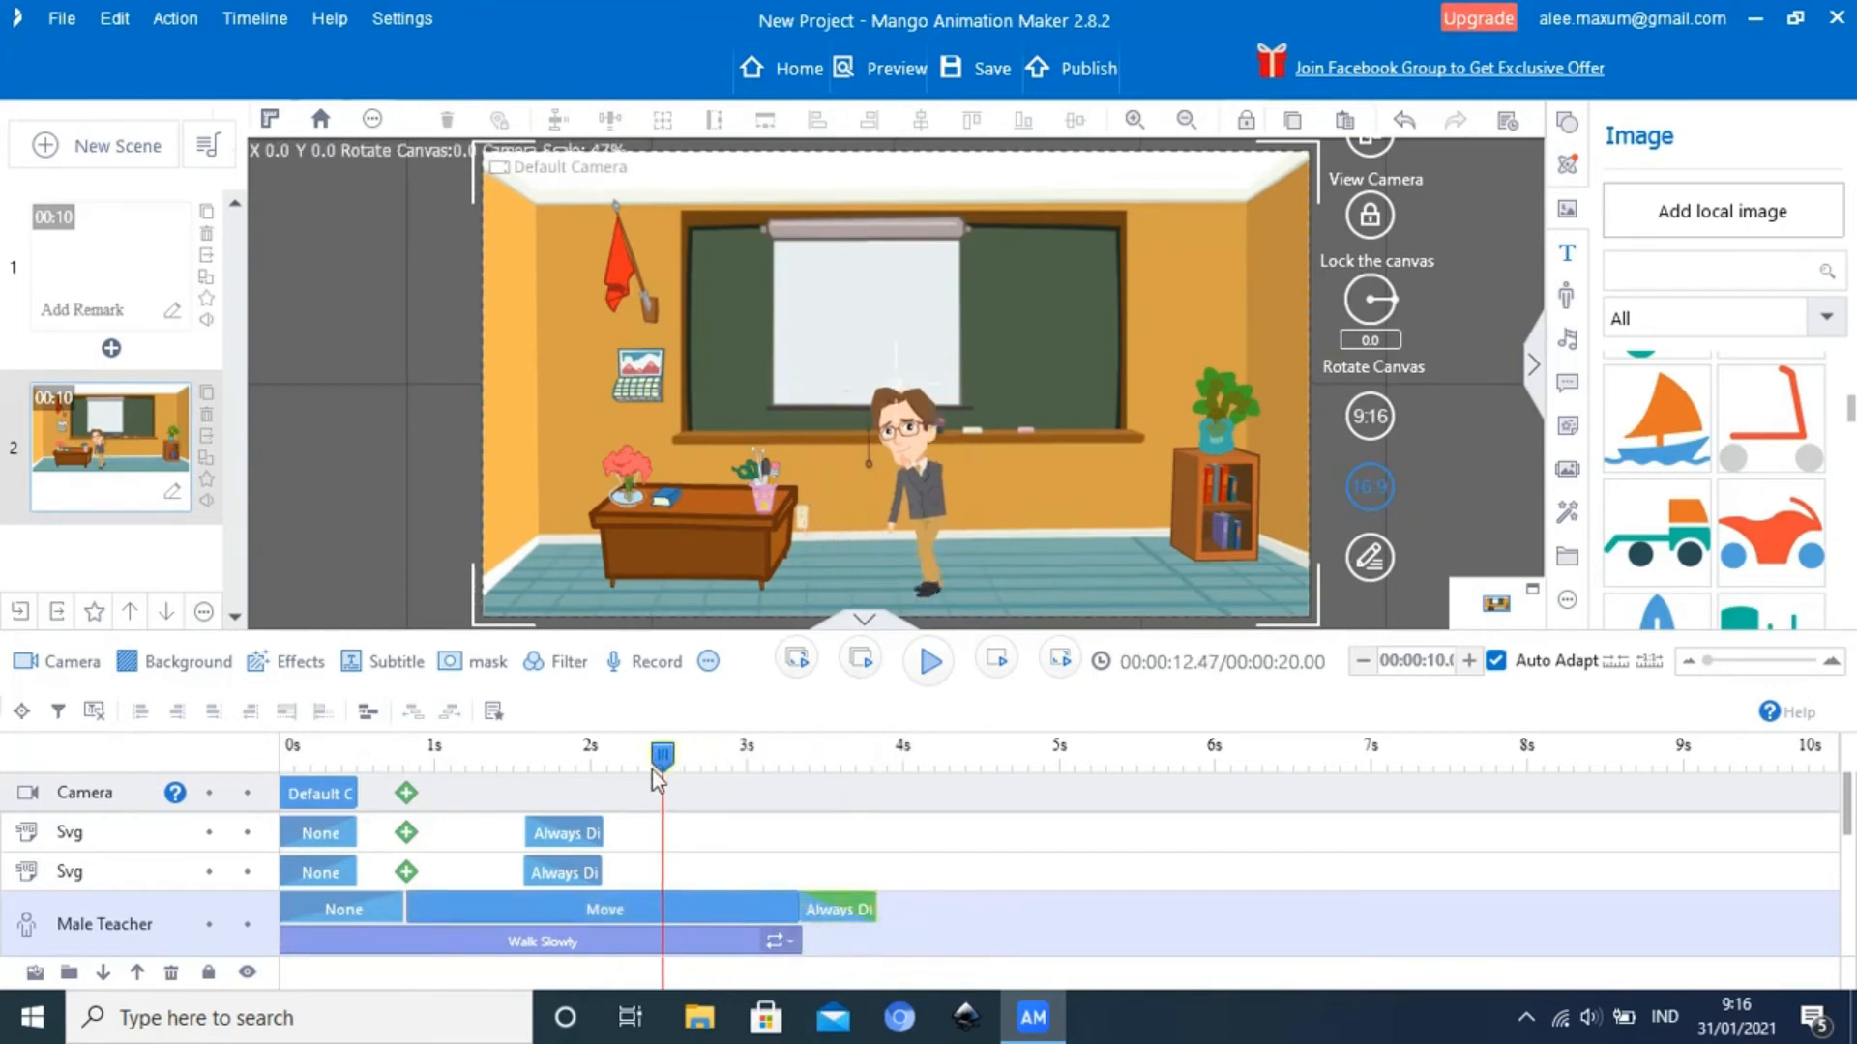
click(934, 663)
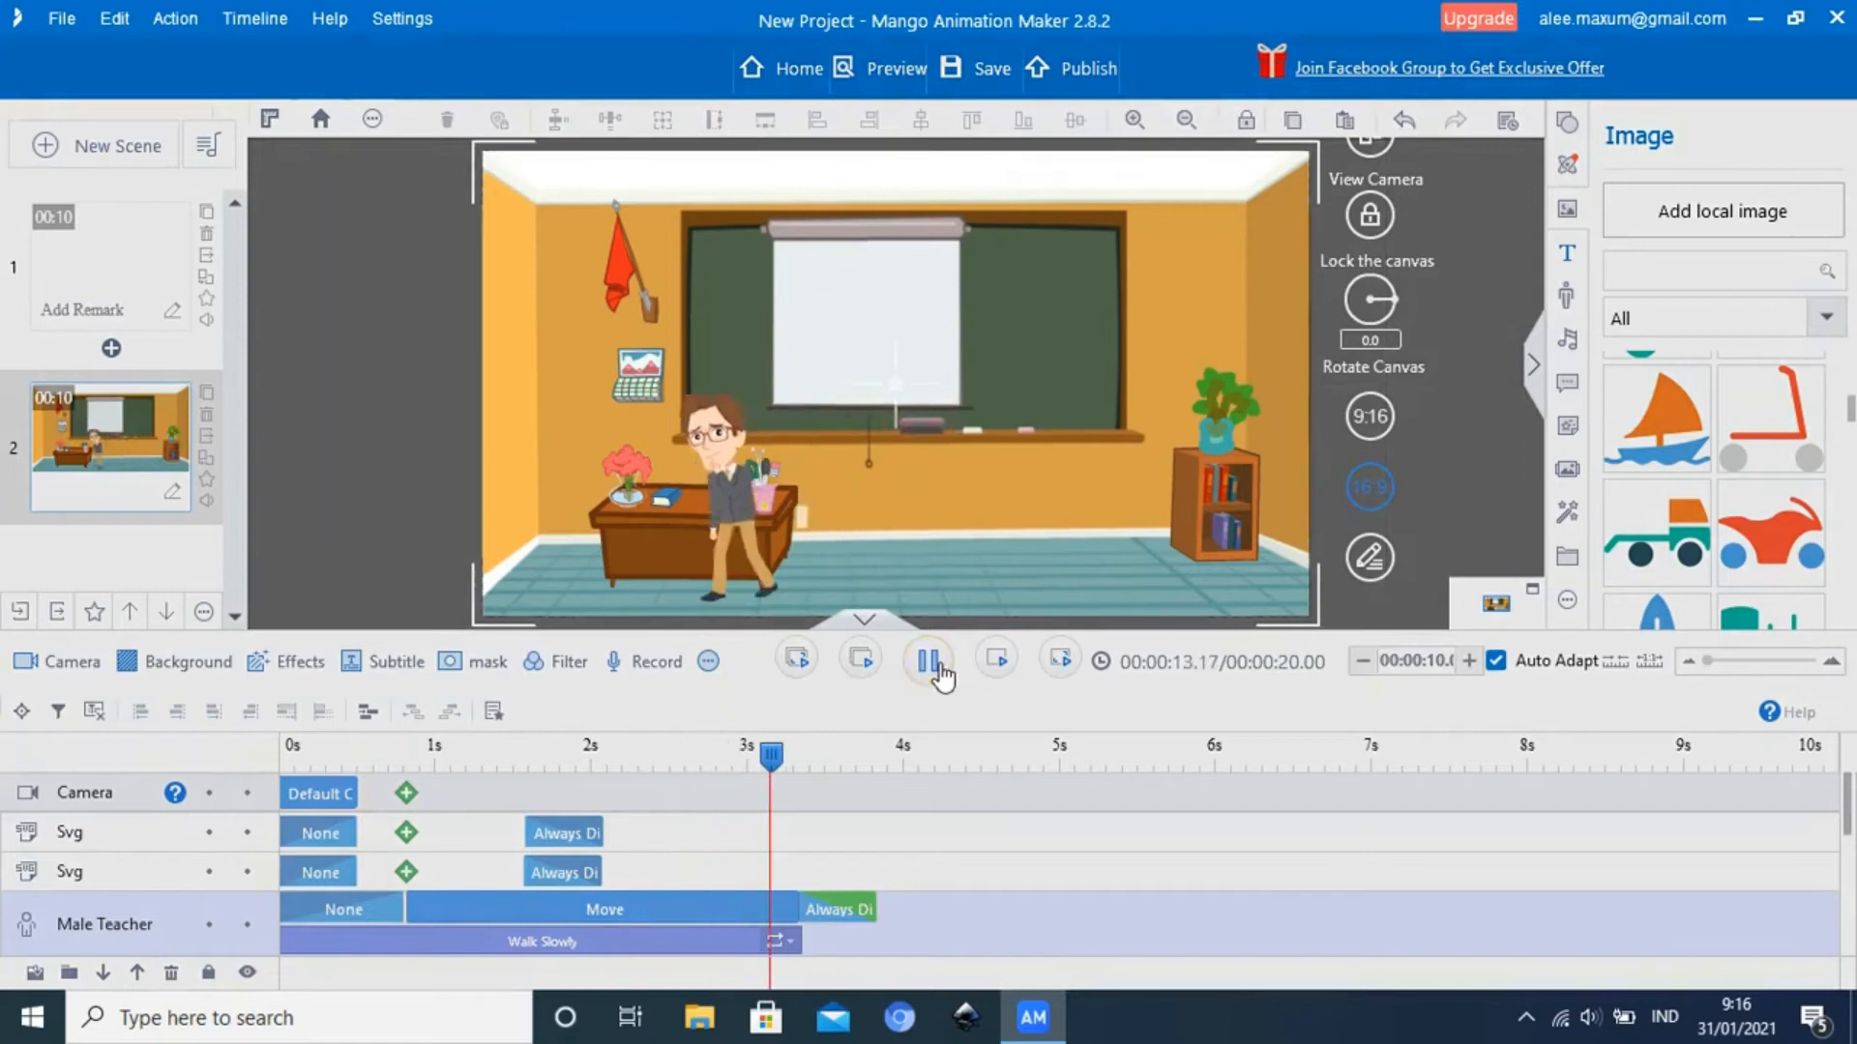
click(939, 664)
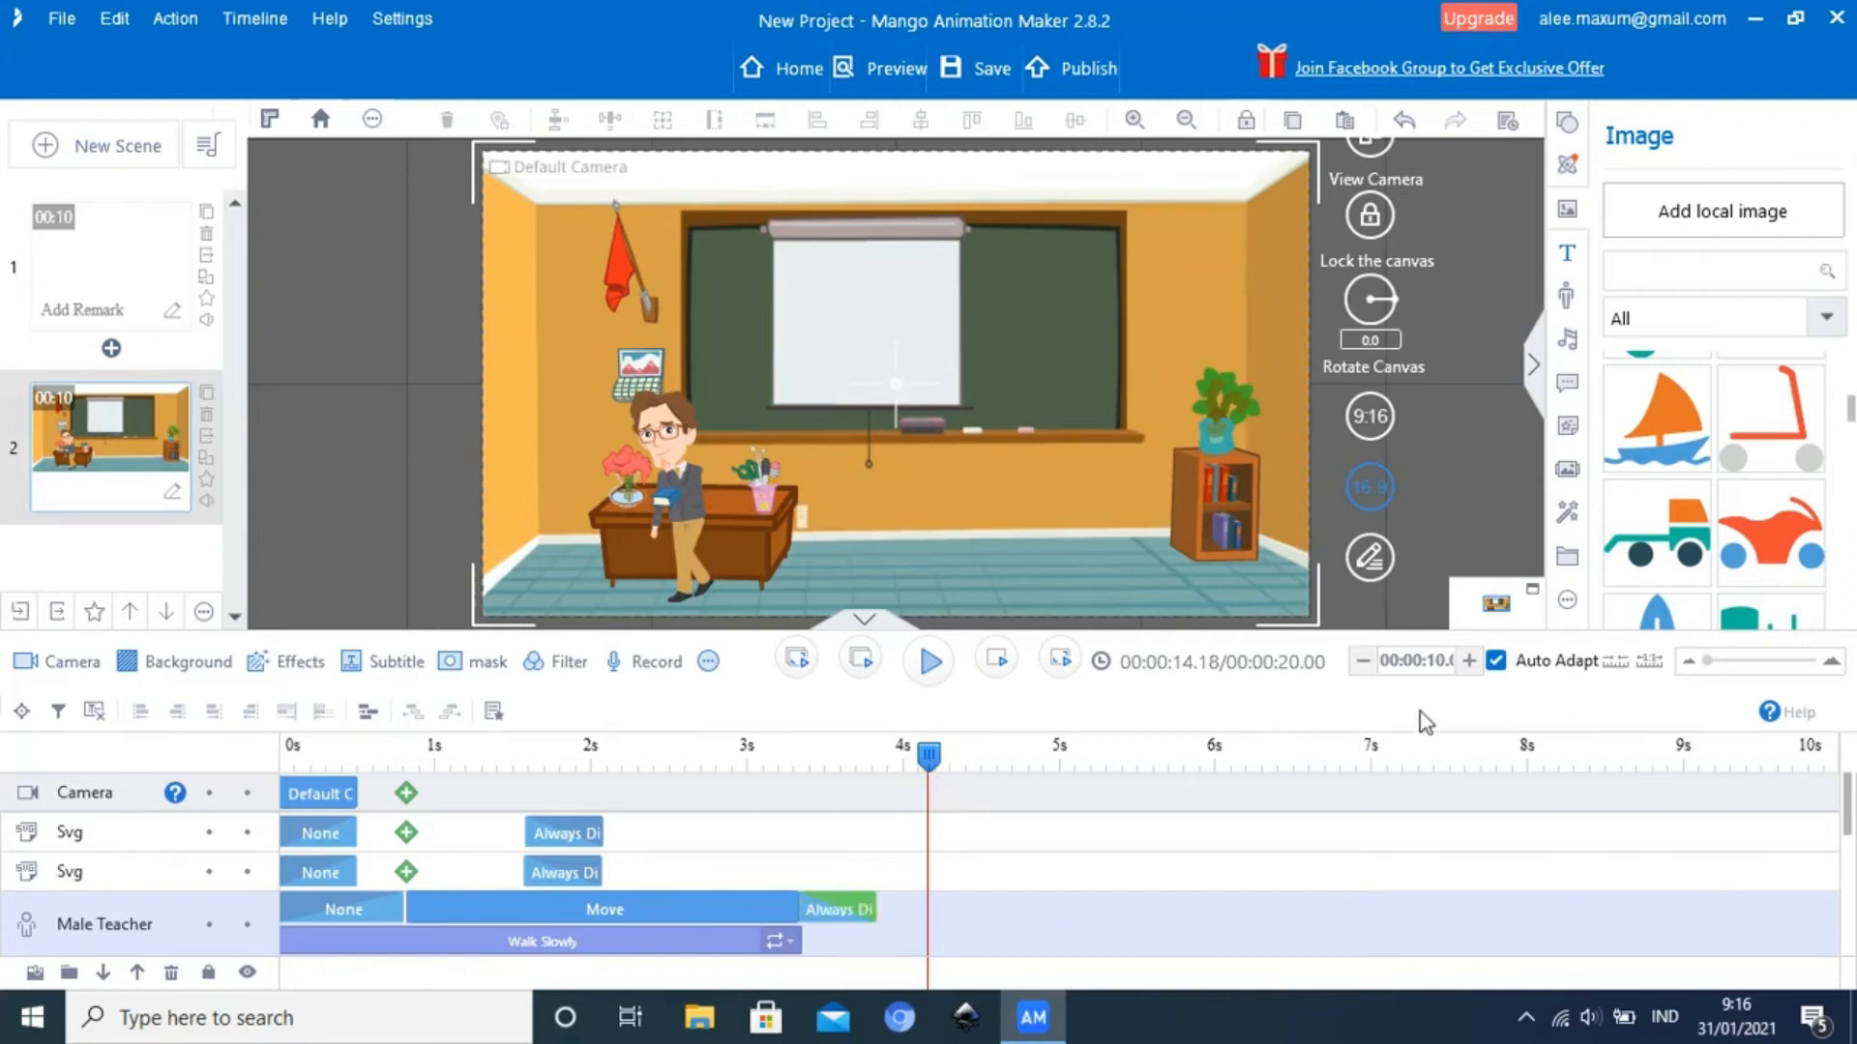
Reduce scene 2's duration to 4 seconds and play the scene's ending from about 2.59 seconds
click(1364, 662)
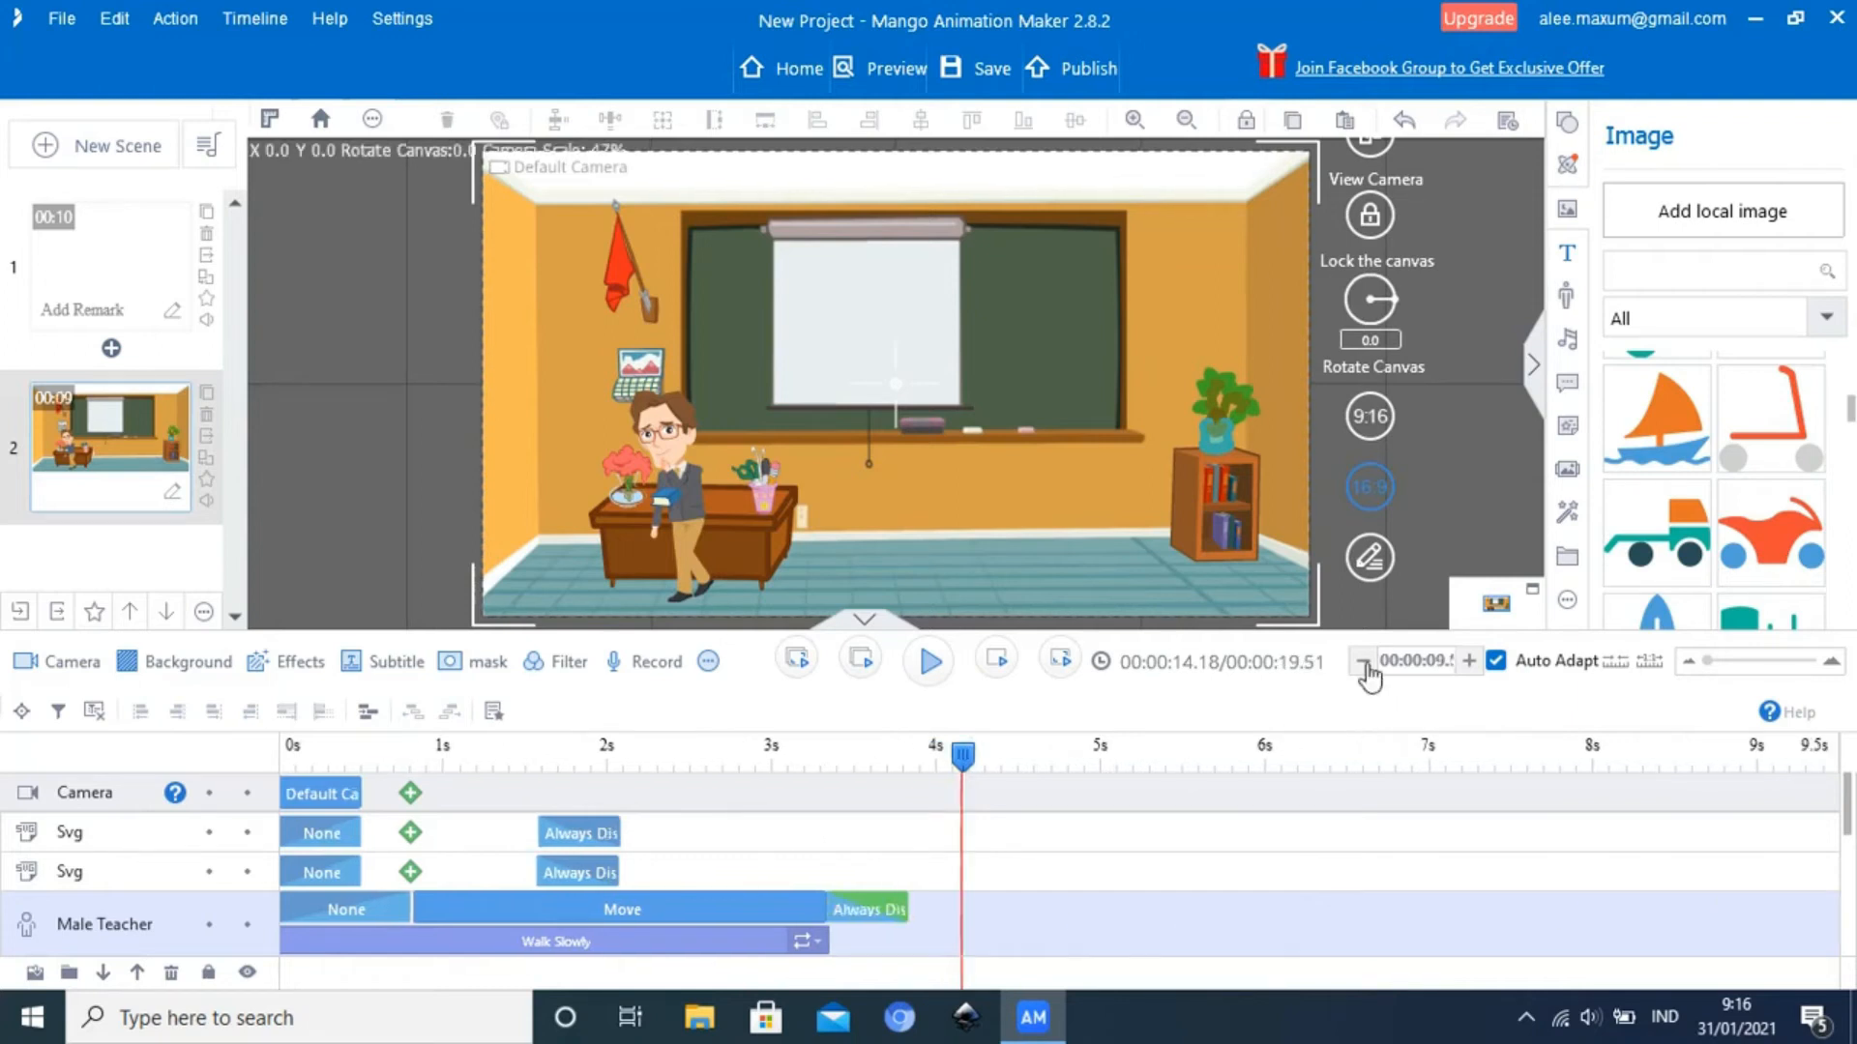
click(1364, 661)
click(1364, 662)
click(1364, 662)
click(1363, 662)
click(1363, 662)
click(1364, 661)
click(1363, 662)
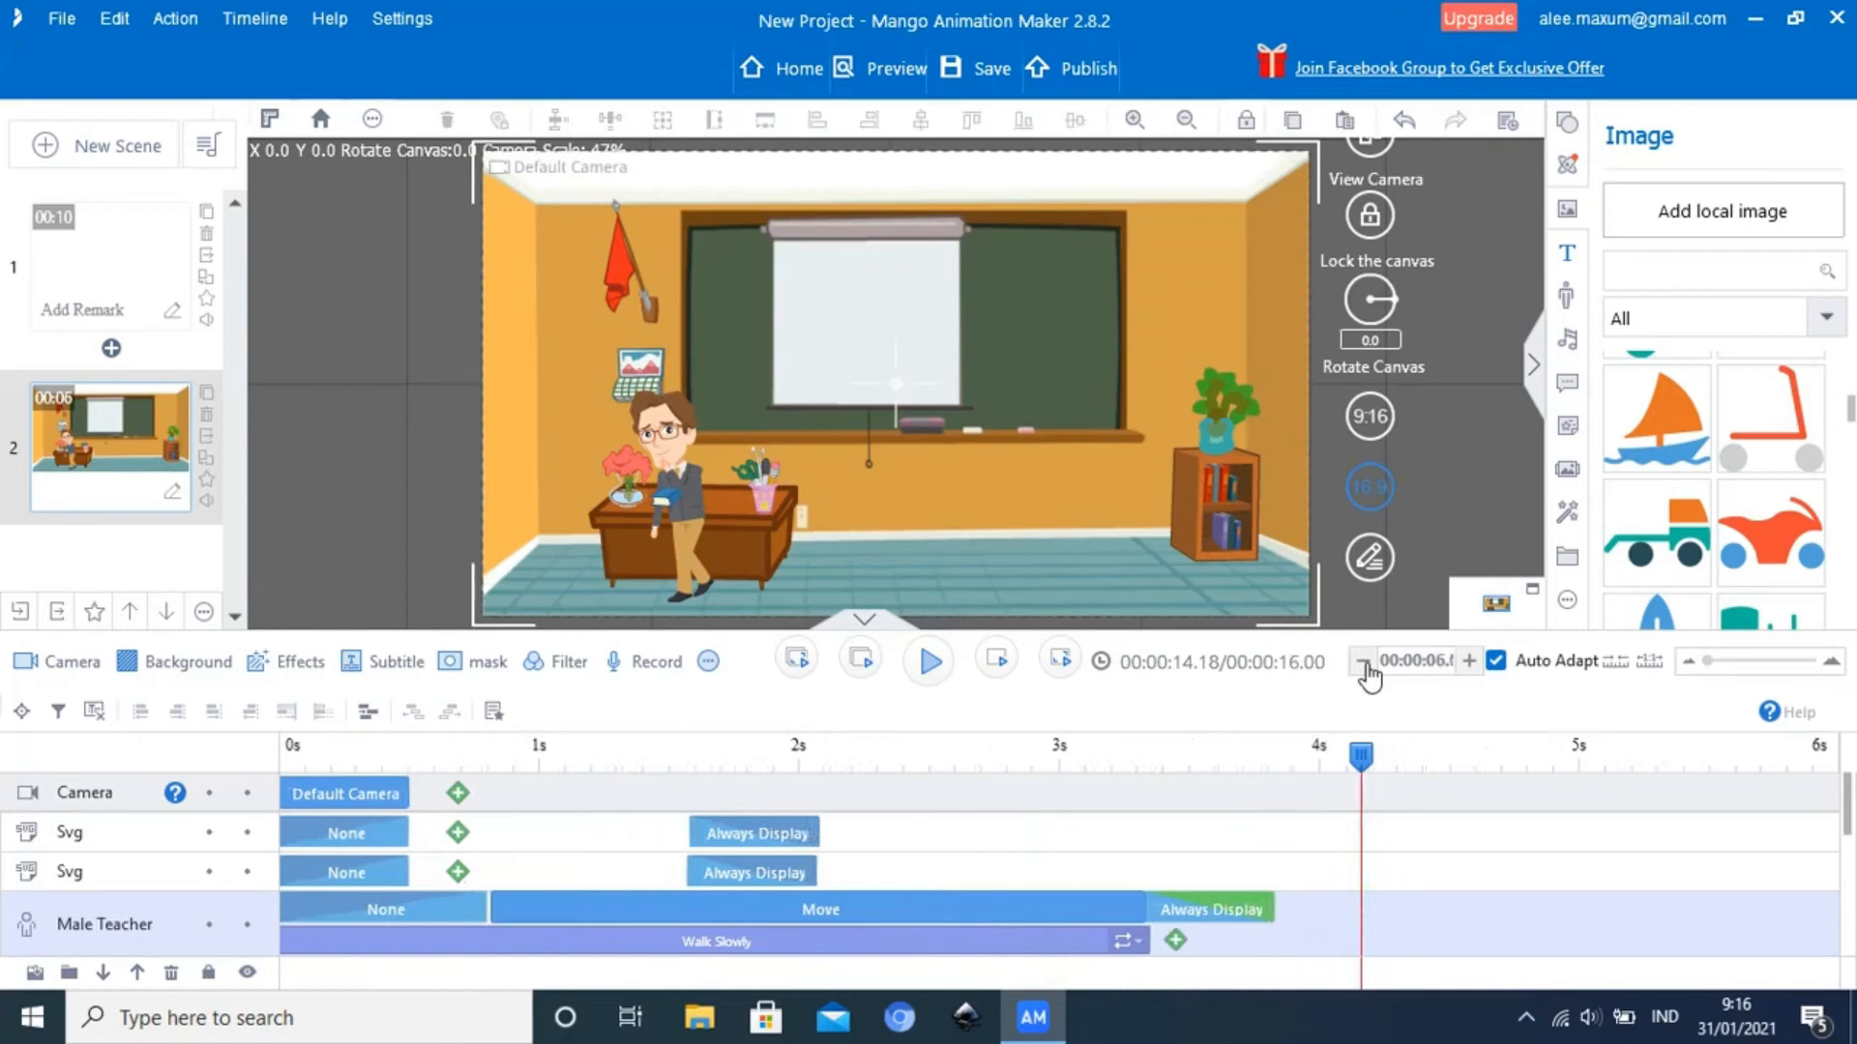
click(1364, 661)
click(1364, 662)
click(1364, 662)
click(1364, 662)
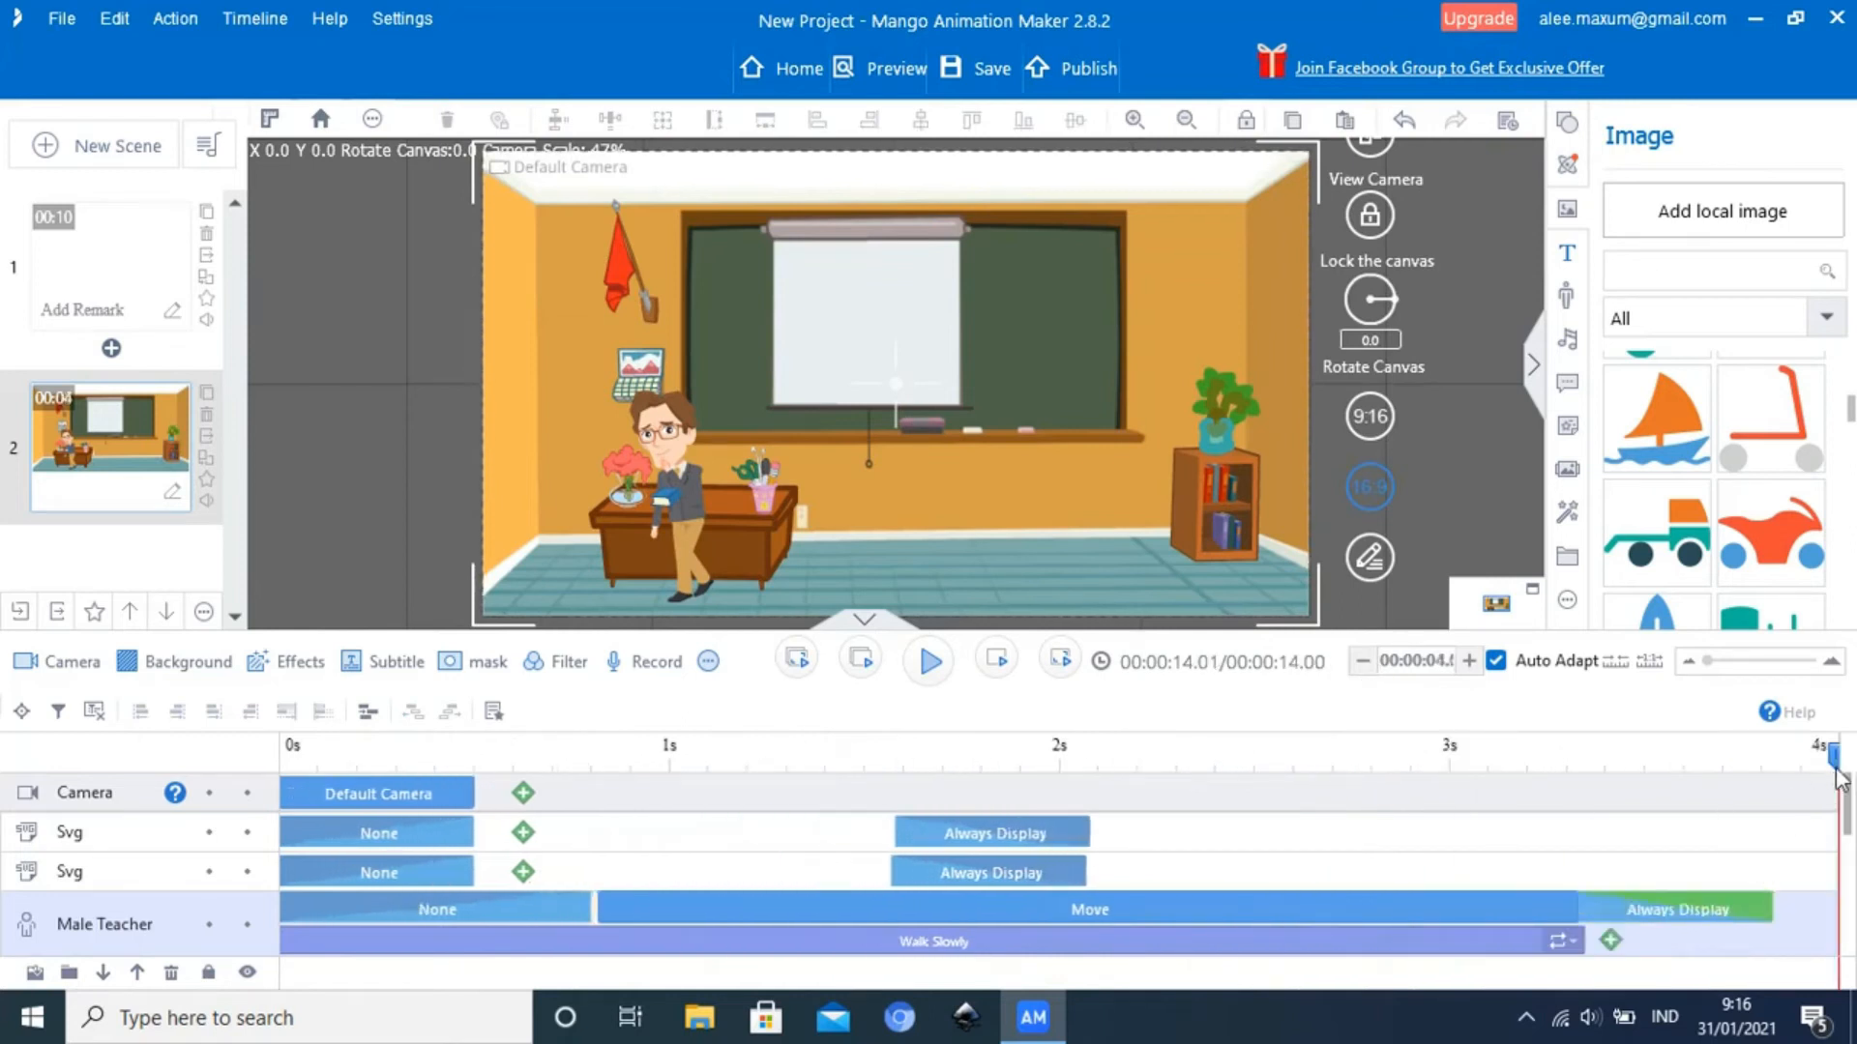
drag(1822, 793, 1287, 862)
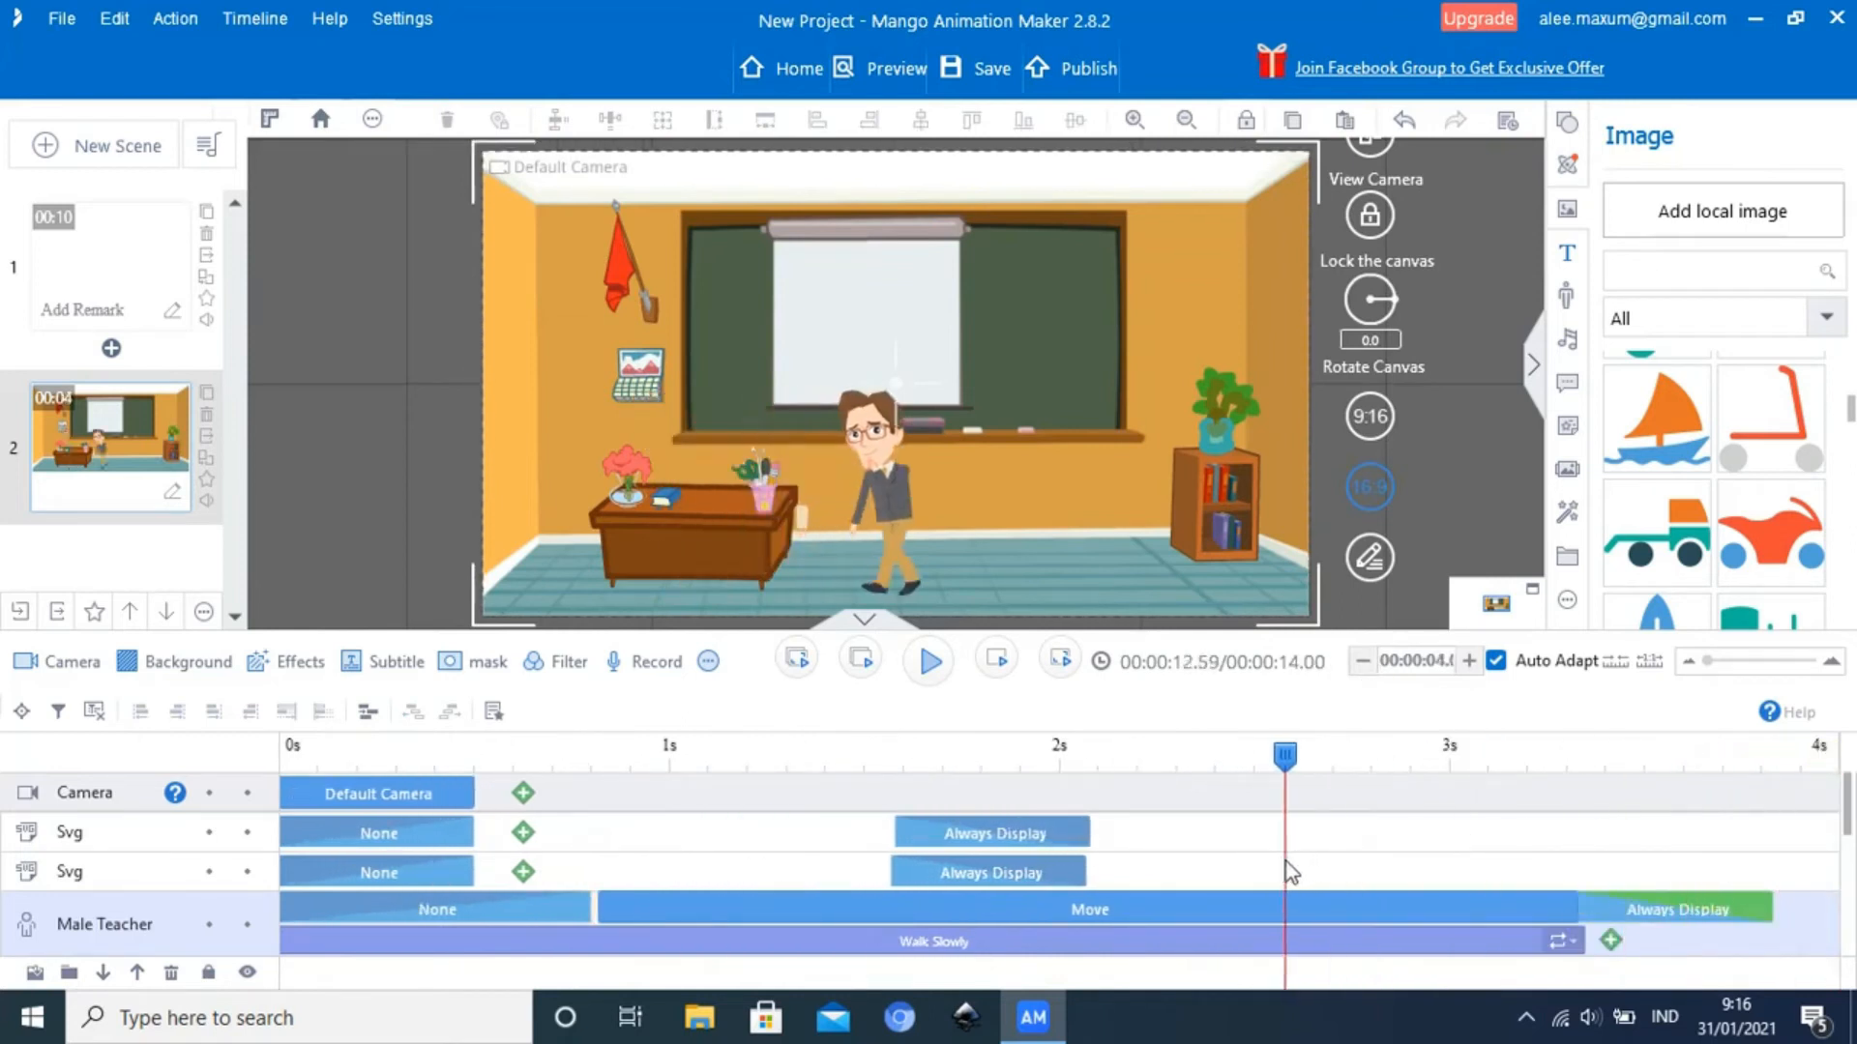
click(928, 663)
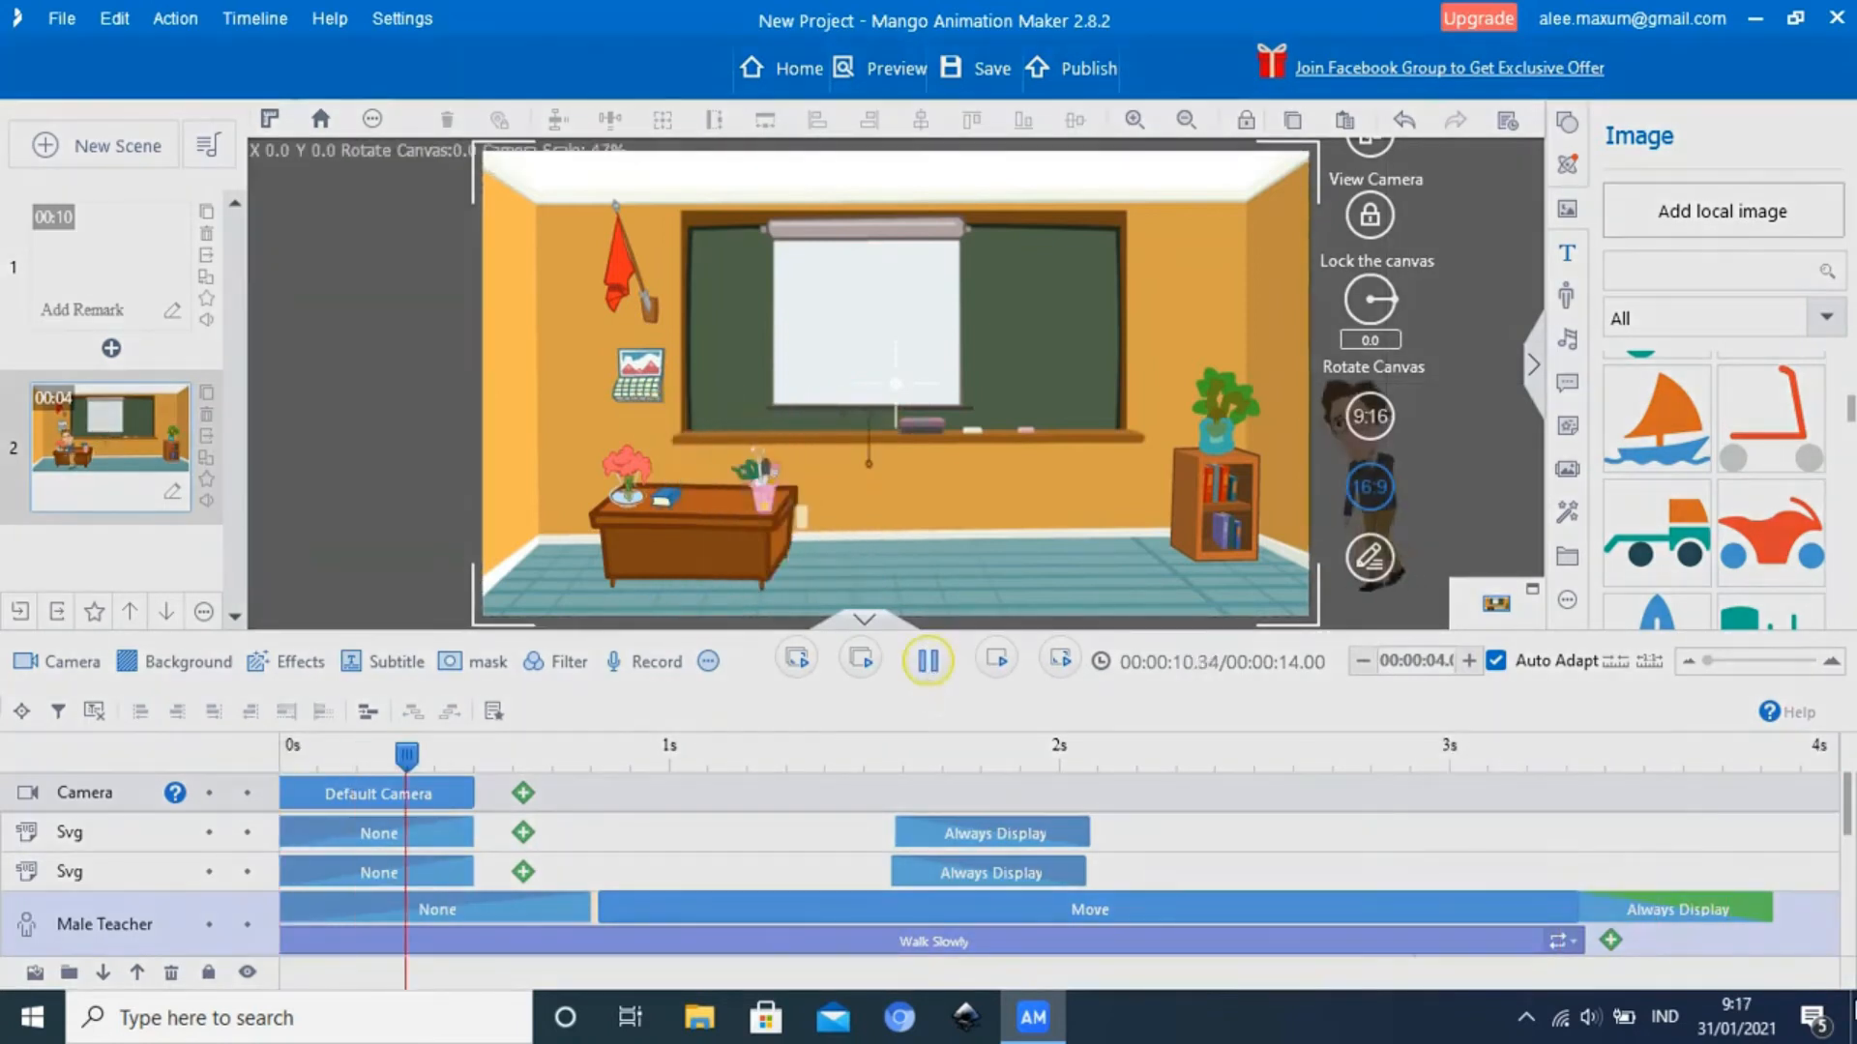
Reduce scene 2 to about 3.84 seconds, end the Male Teacher's Move and Walk Slowly at about 3.07 seconds, and place Always Display directly after Move
click(1358, 669)
click(1360, 665)
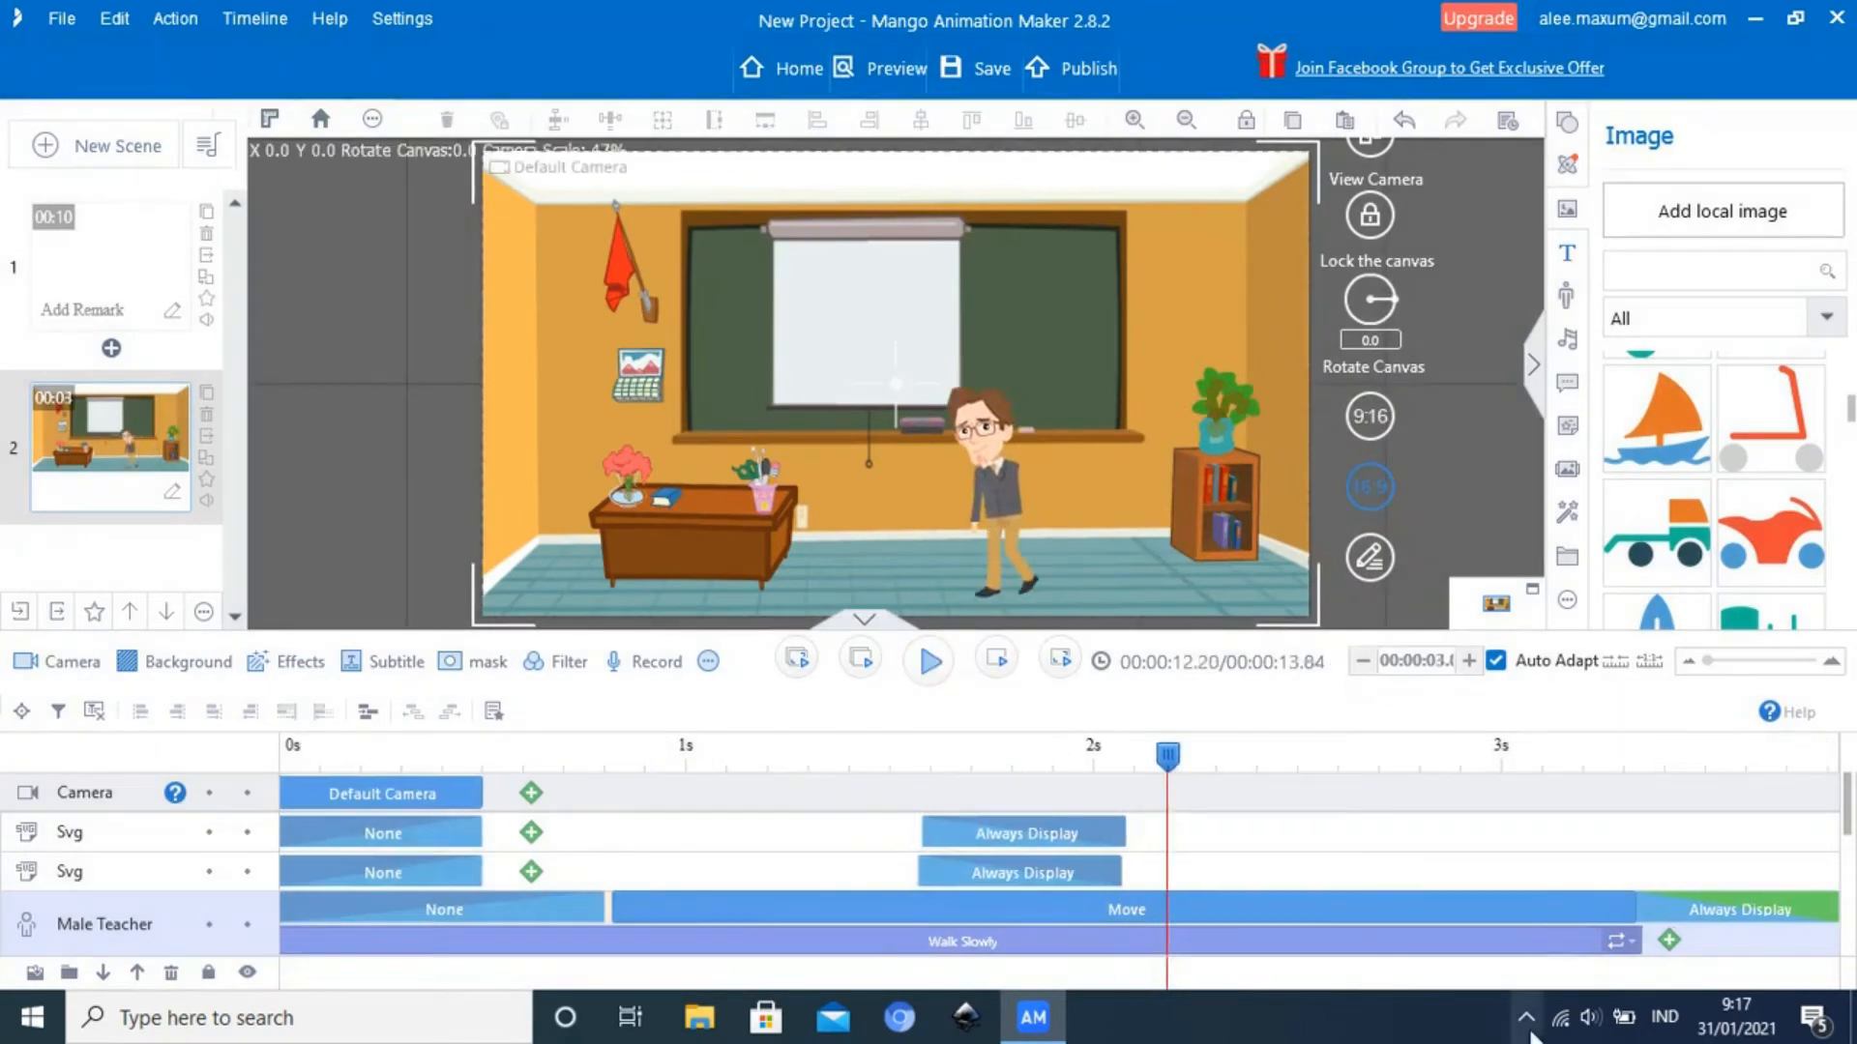
drag(1641, 943, 1636, 947)
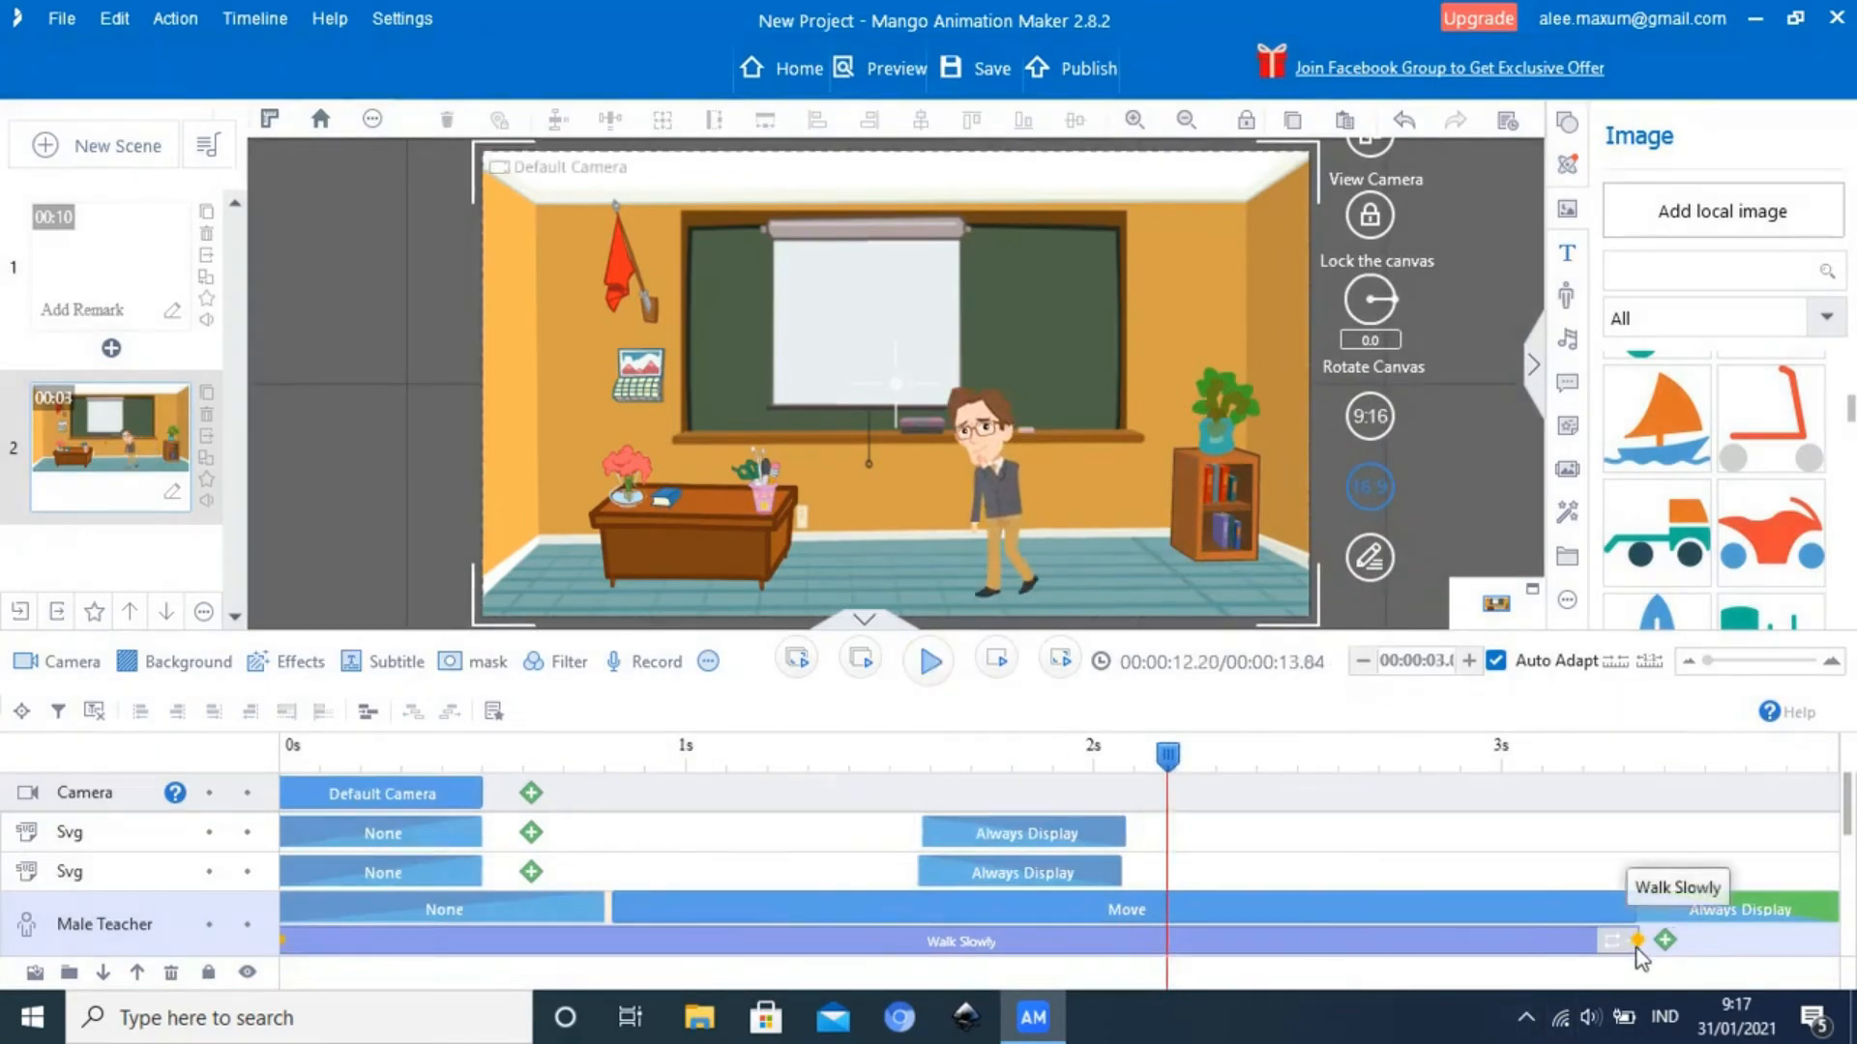
click(1636, 910)
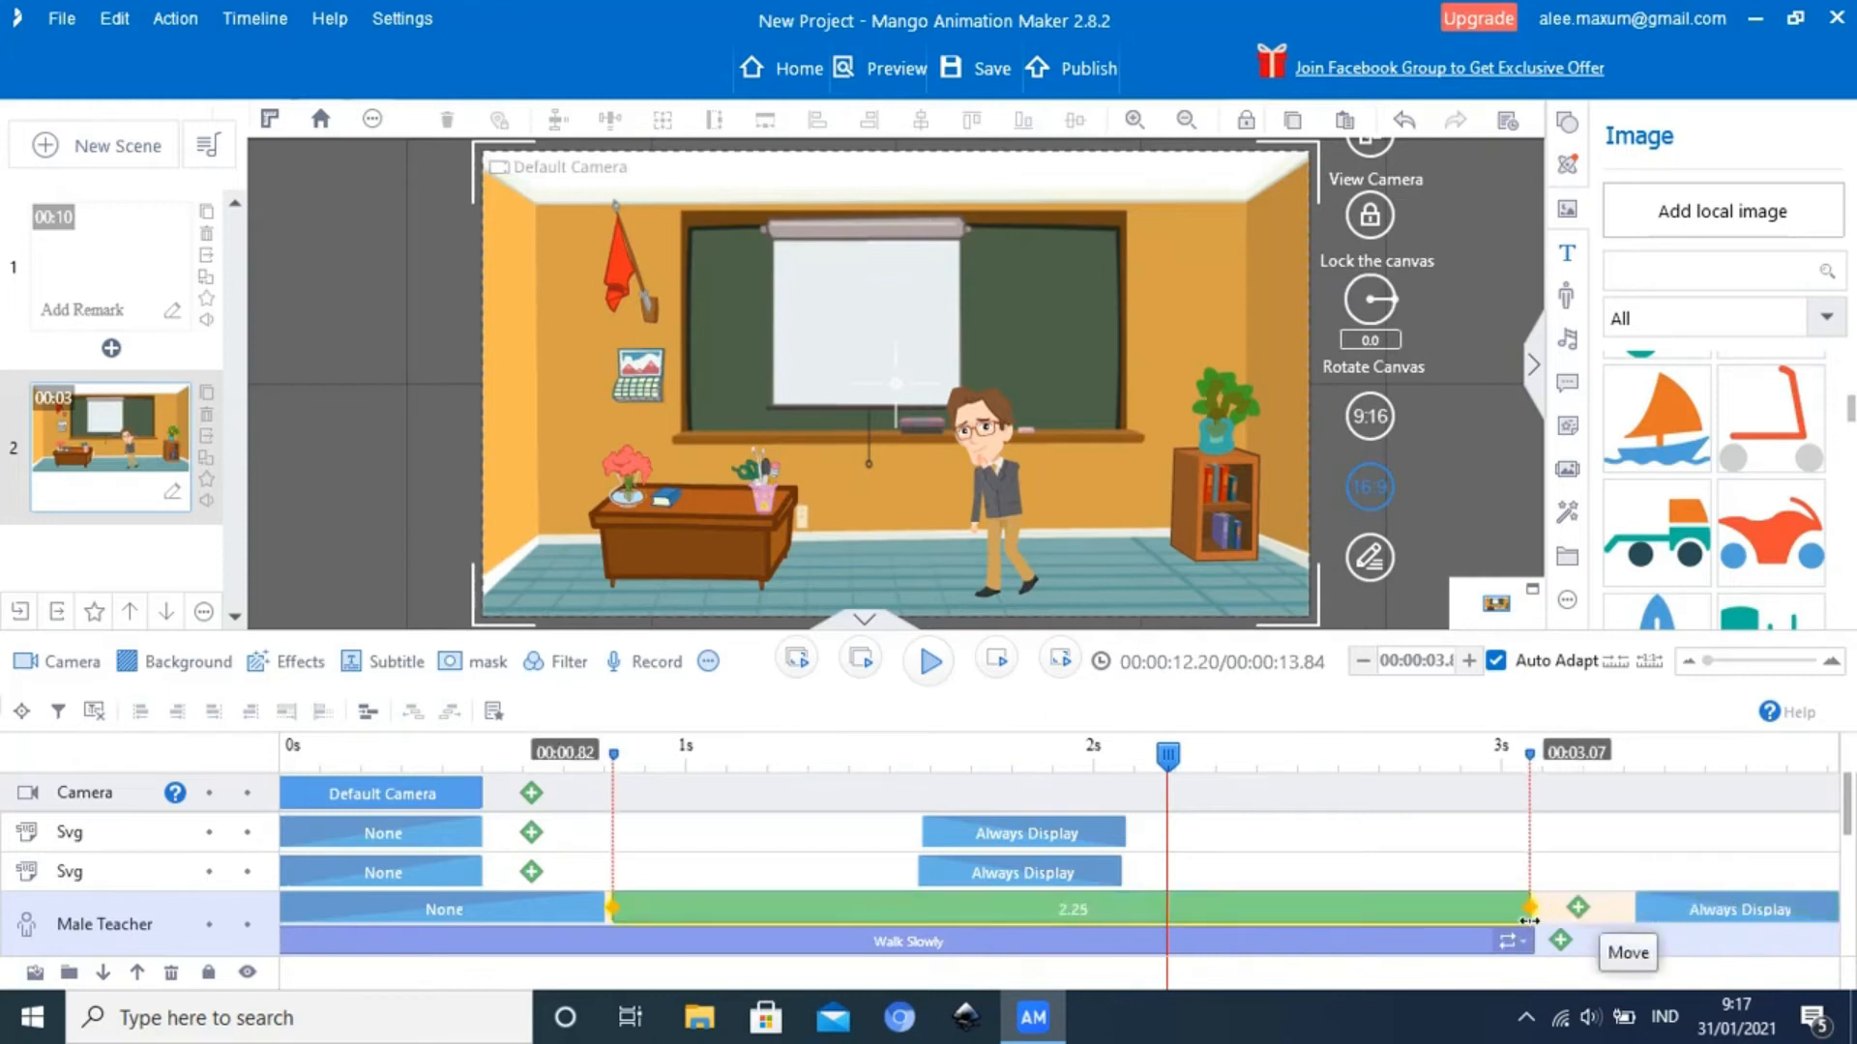
click(1690, 909)
drag(1609, 924, 1580, 928)
click(926, 674)
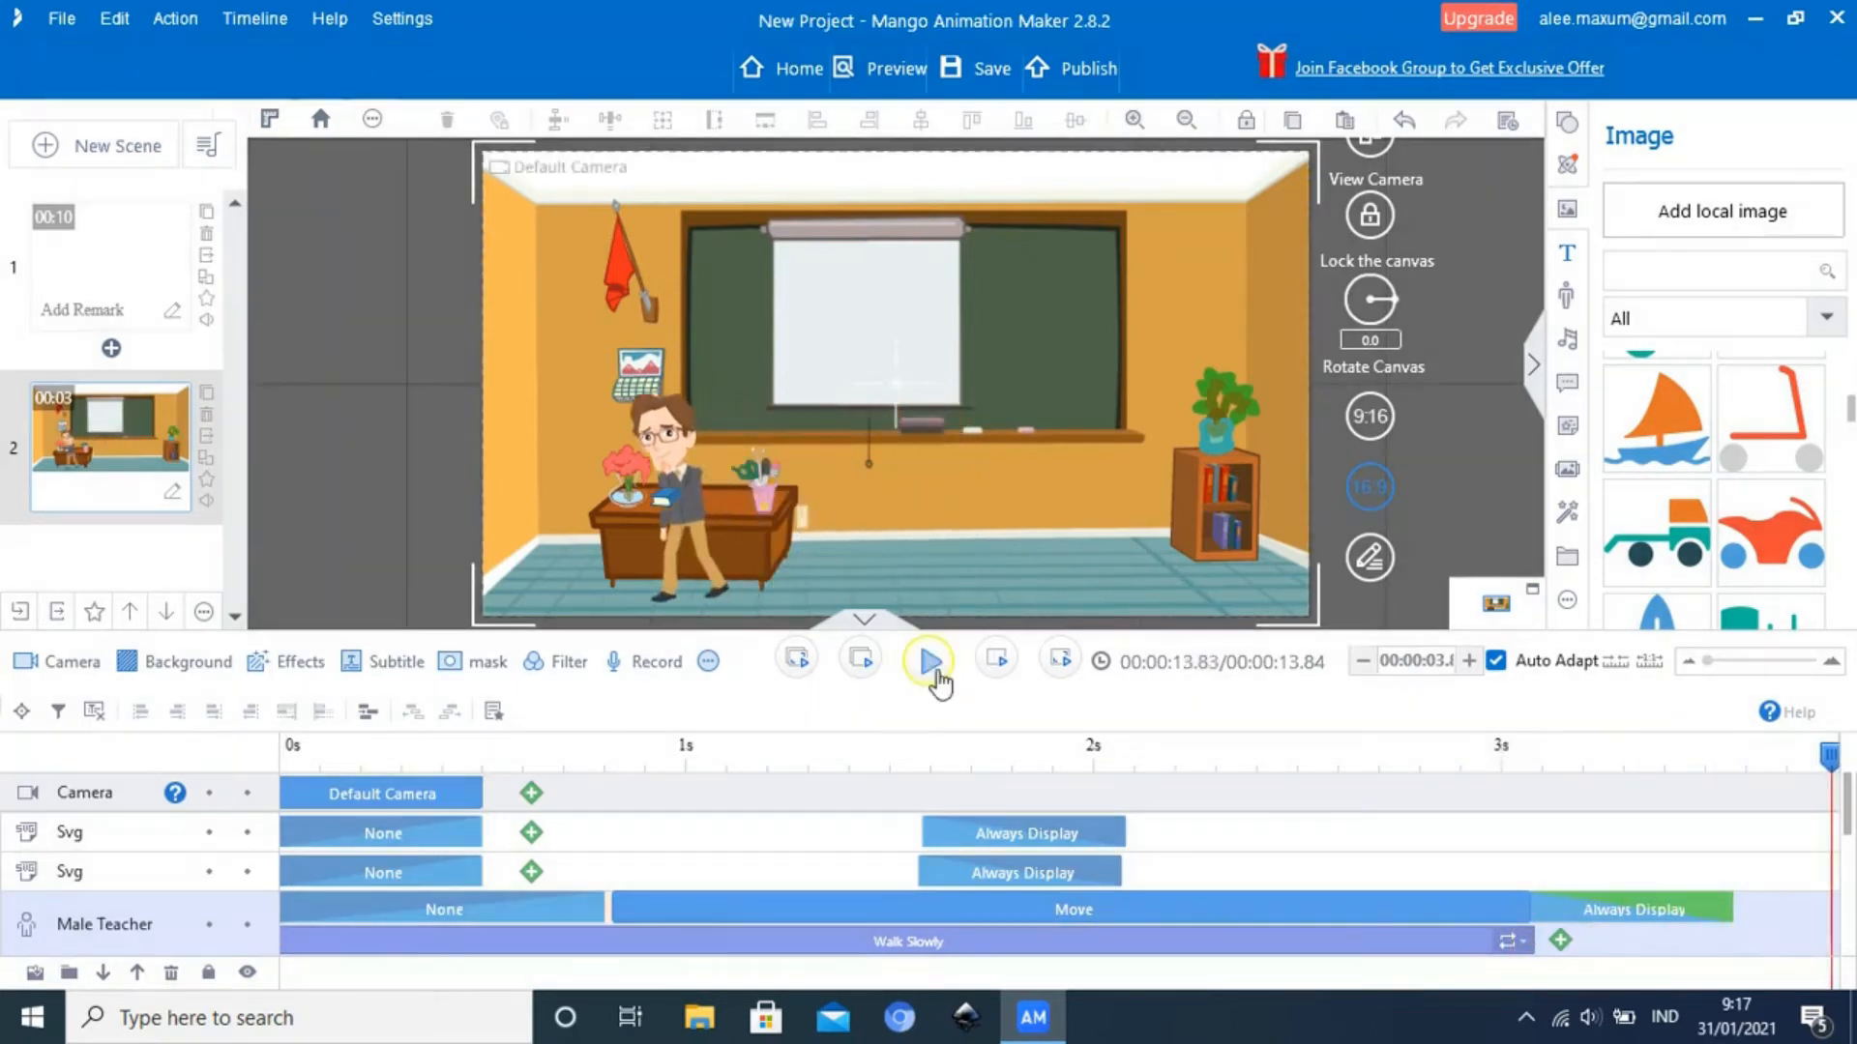
Shorten the Male Teacher's Always Display block to end at about 3.15 seconds and play the scene's ending
drag(1709, 914, 1586, 914)
drag(1732, 911, 1561, 914)
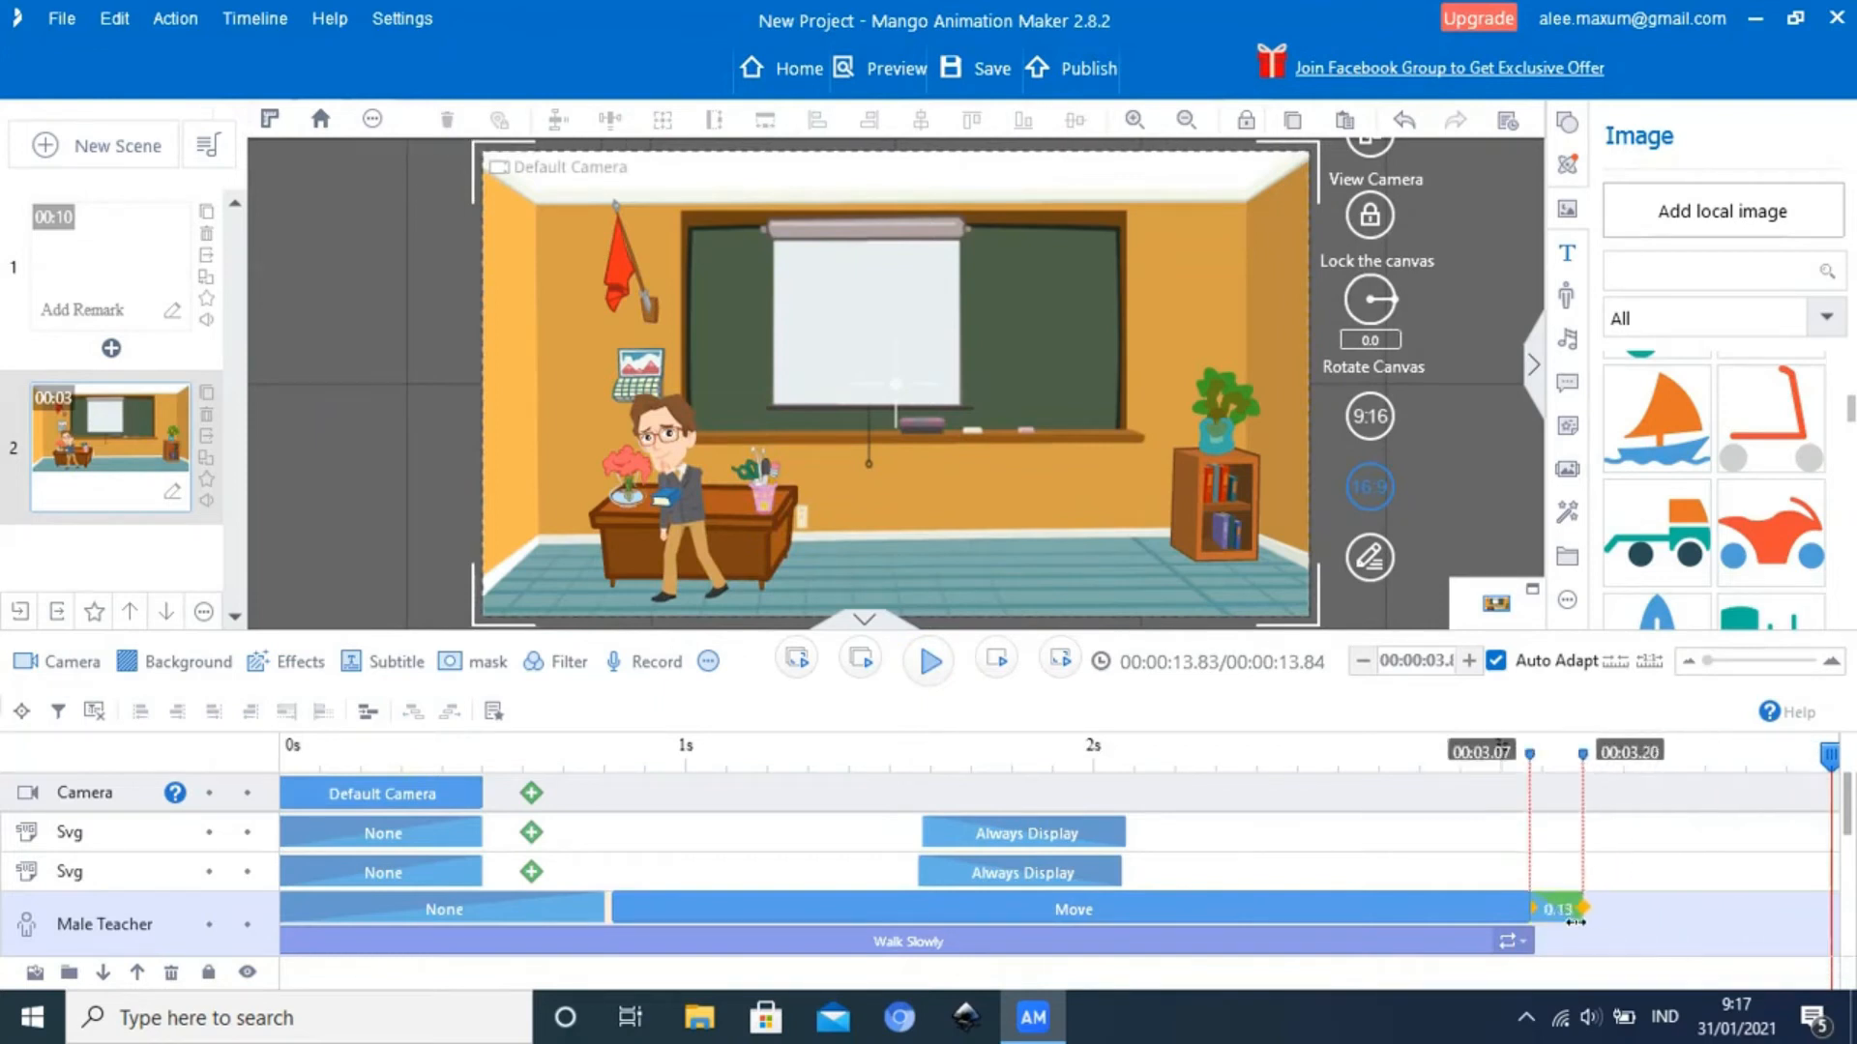
drag(1704, 790, 1372, 851)
click(926, 677)
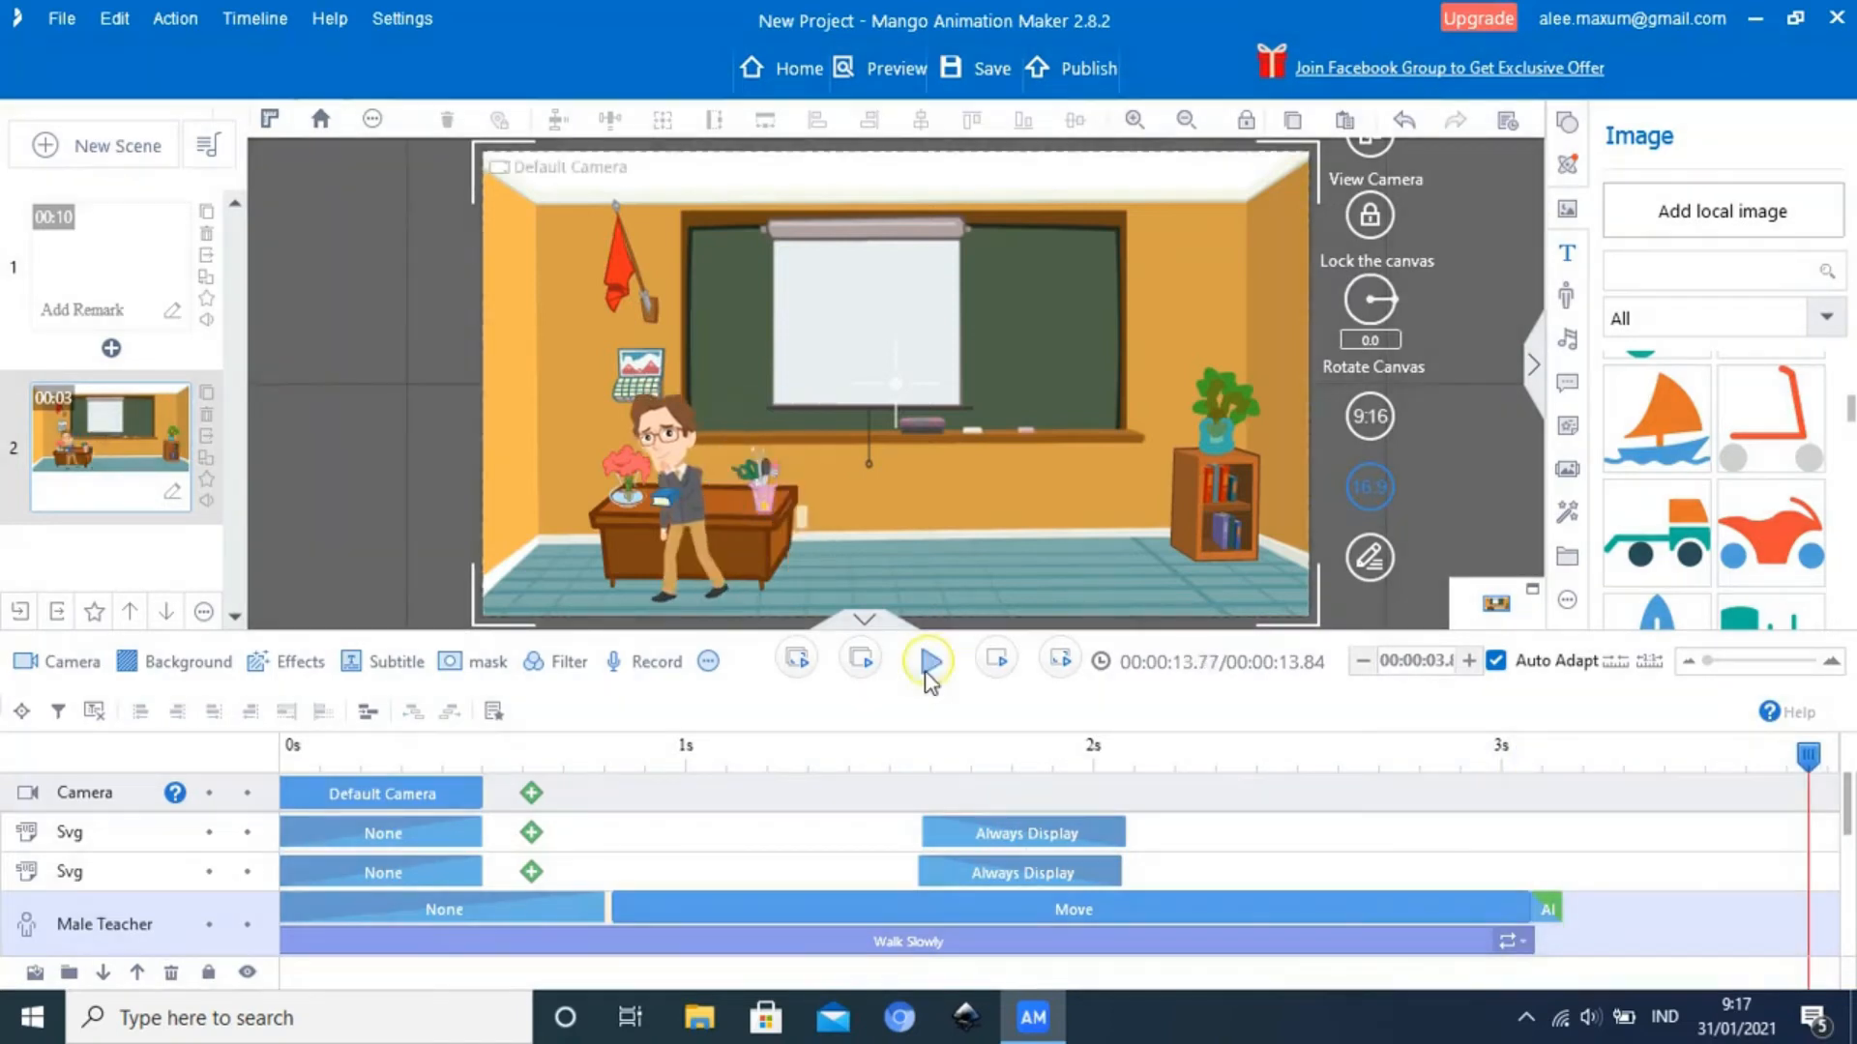
Shift the end position of the Male Teacher's Move path right along the desk to X -257.50
drag(1809, 764, 1407, 831)
click(770, 520)
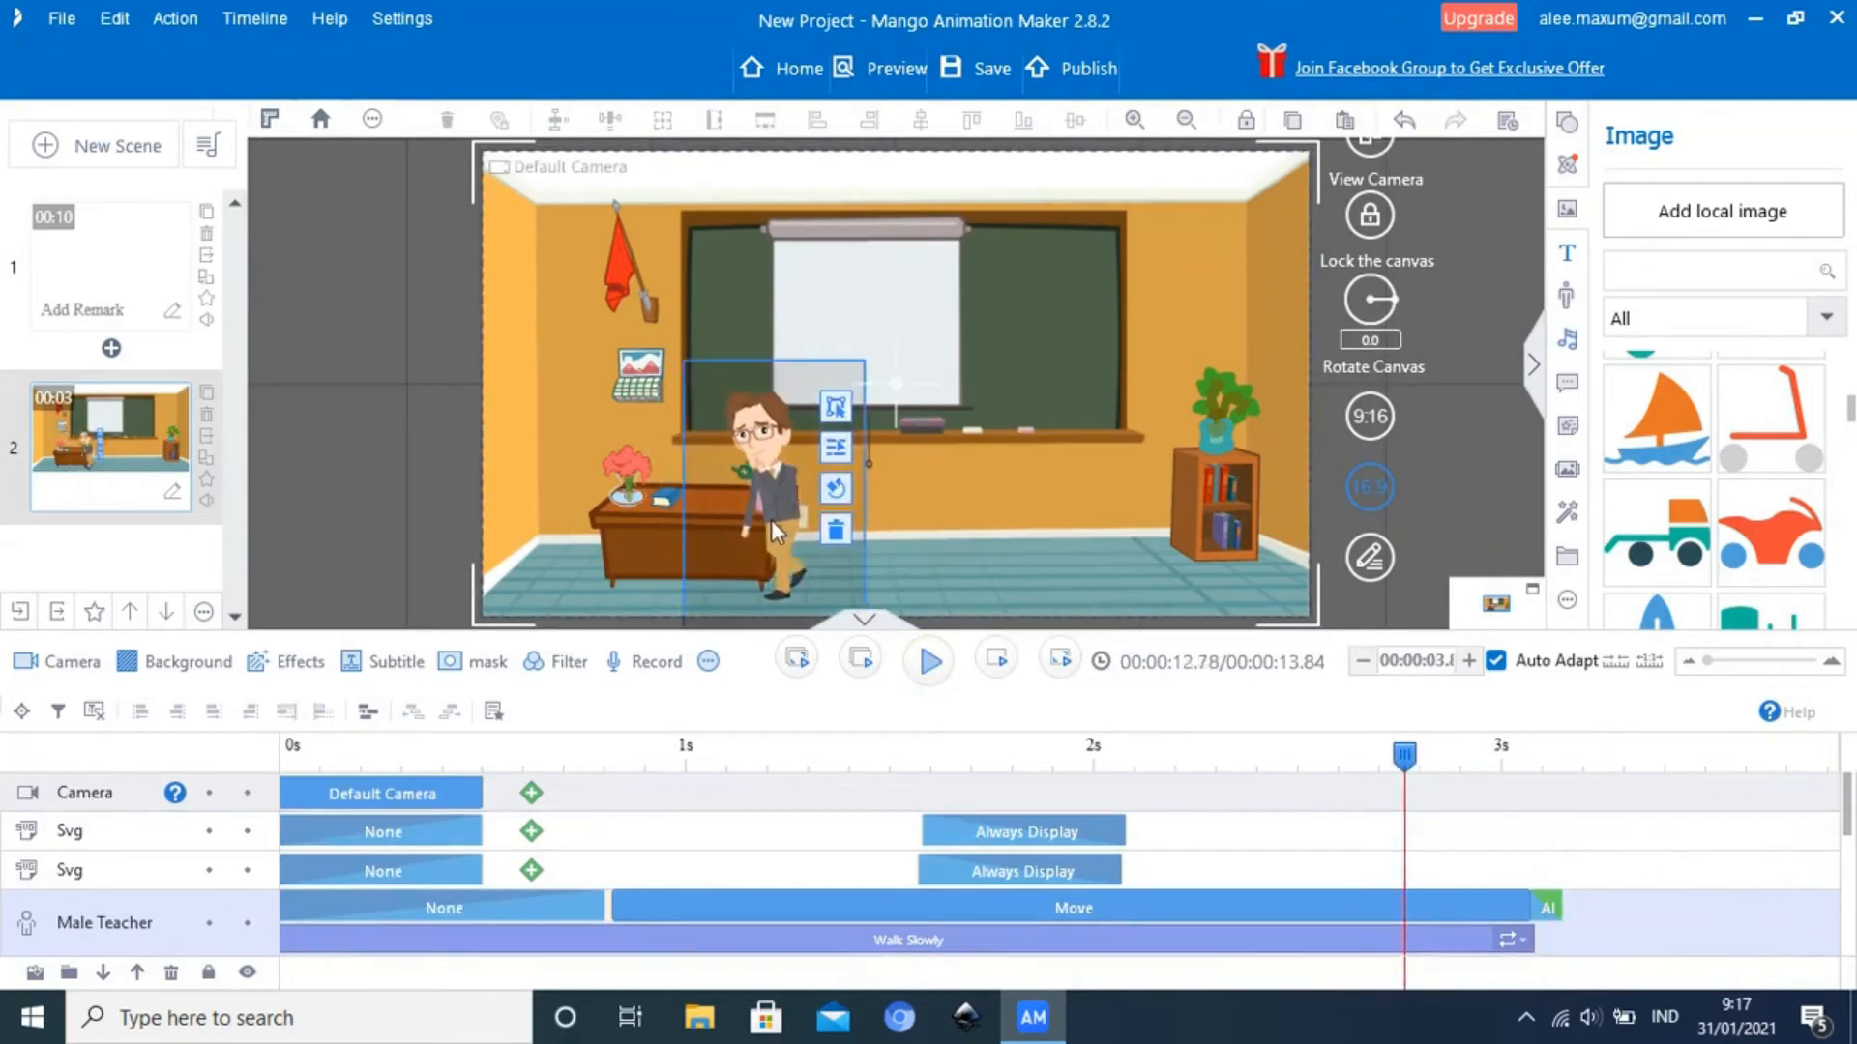
click(770, 519)
click(698, 542)
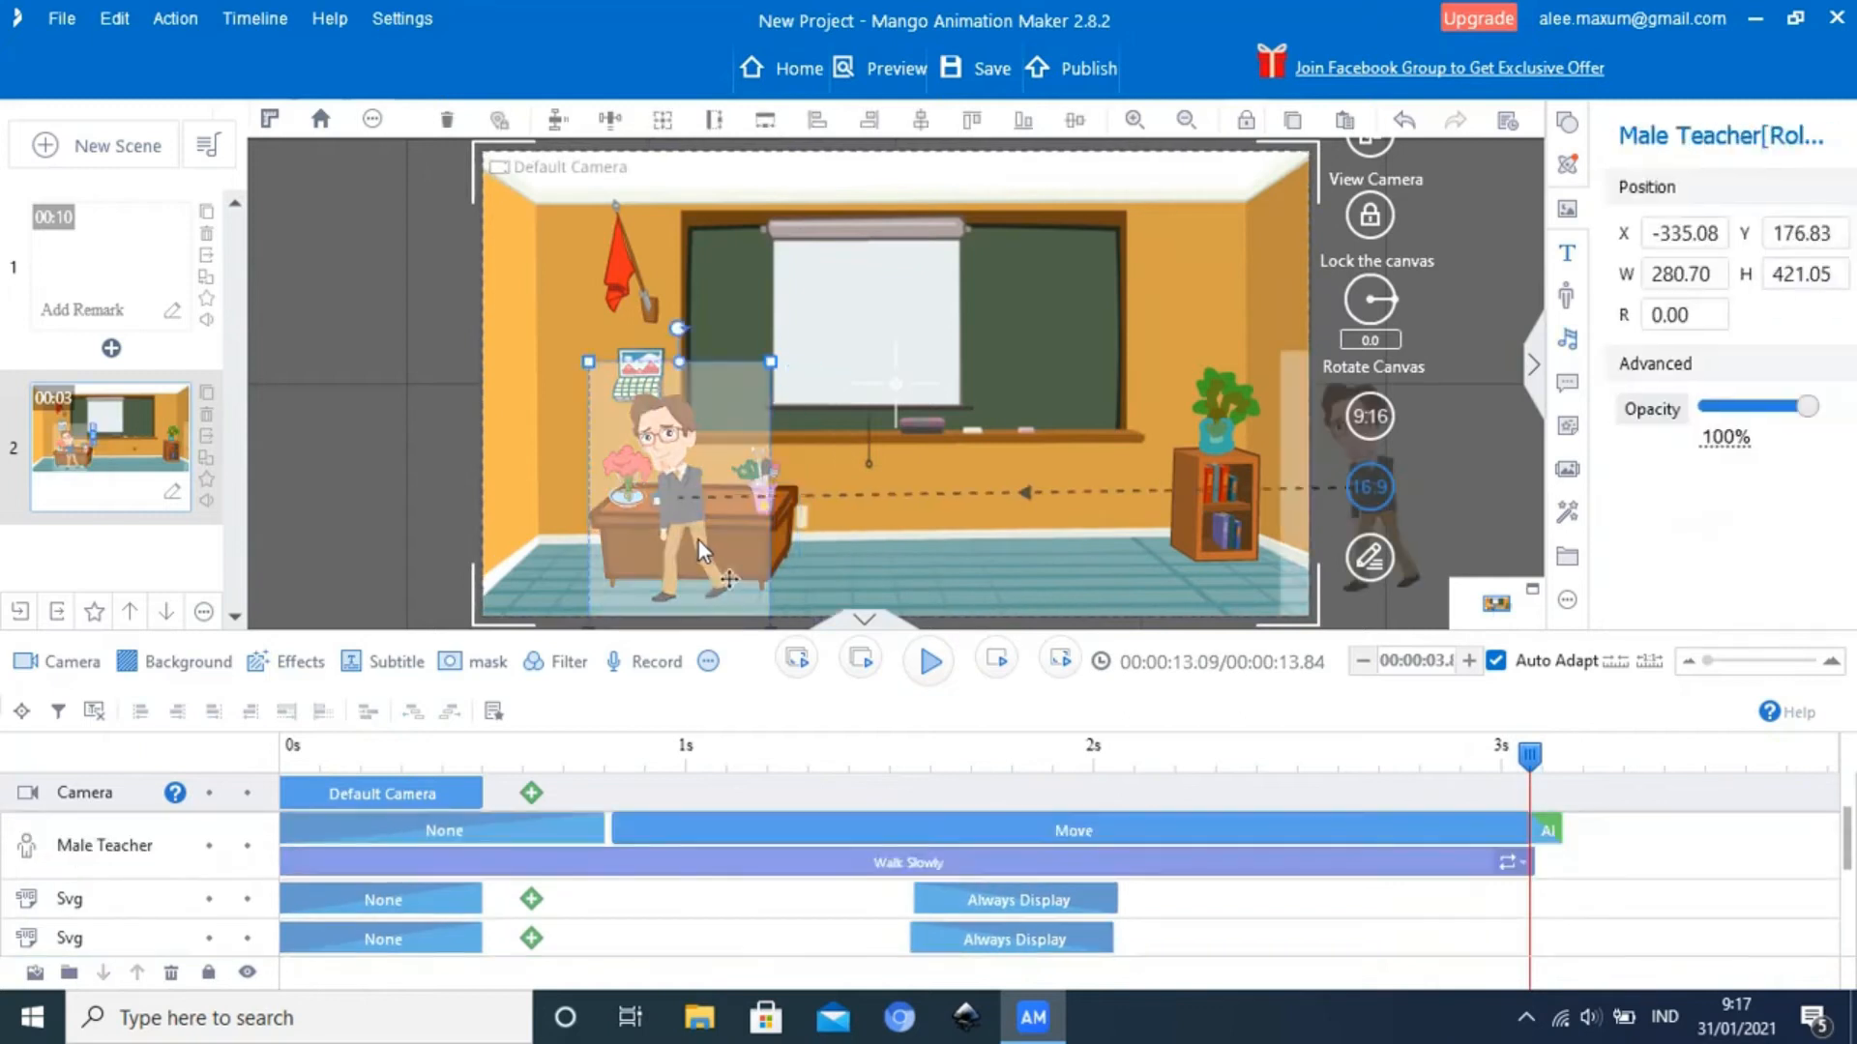
drag(697, 538, 742, 531)
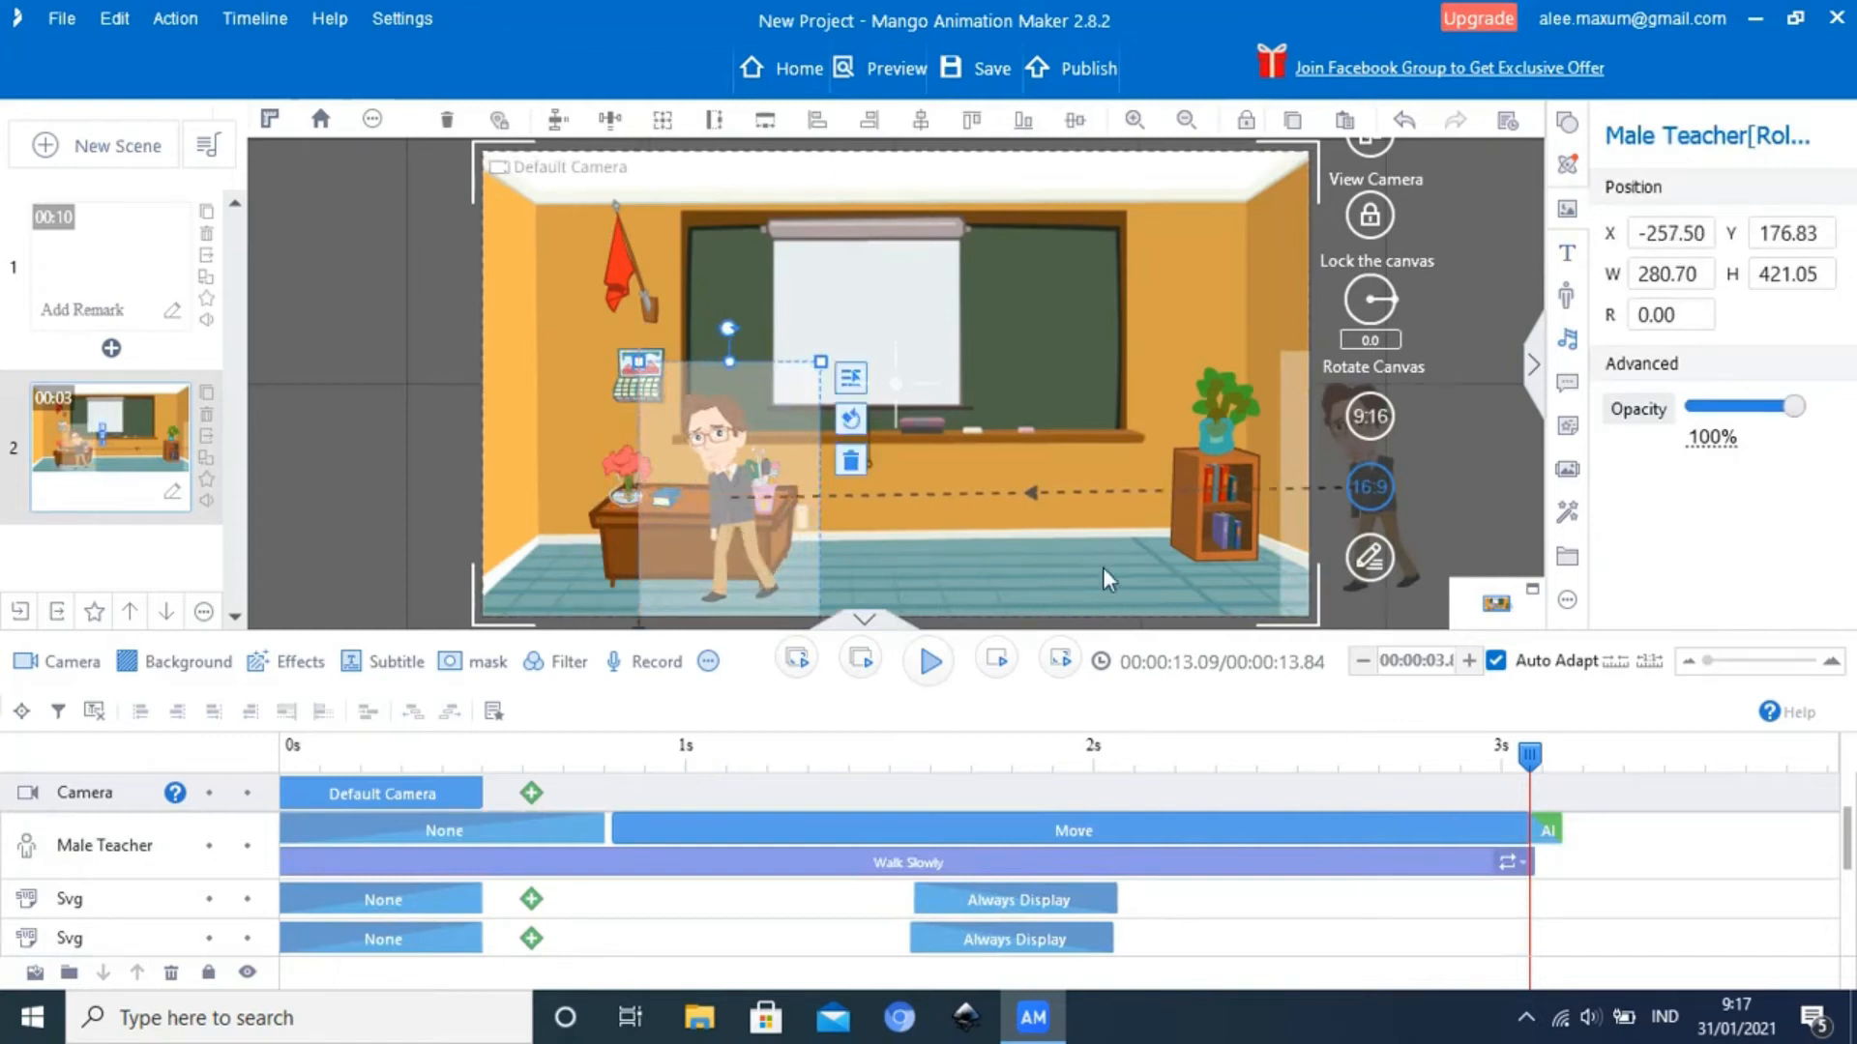
Play the walk from about 2.45 seconds and inspect the Male Teacher's pose near the end of Move at about 3.1 seconds
drag(1533, 754, 1273, 754)
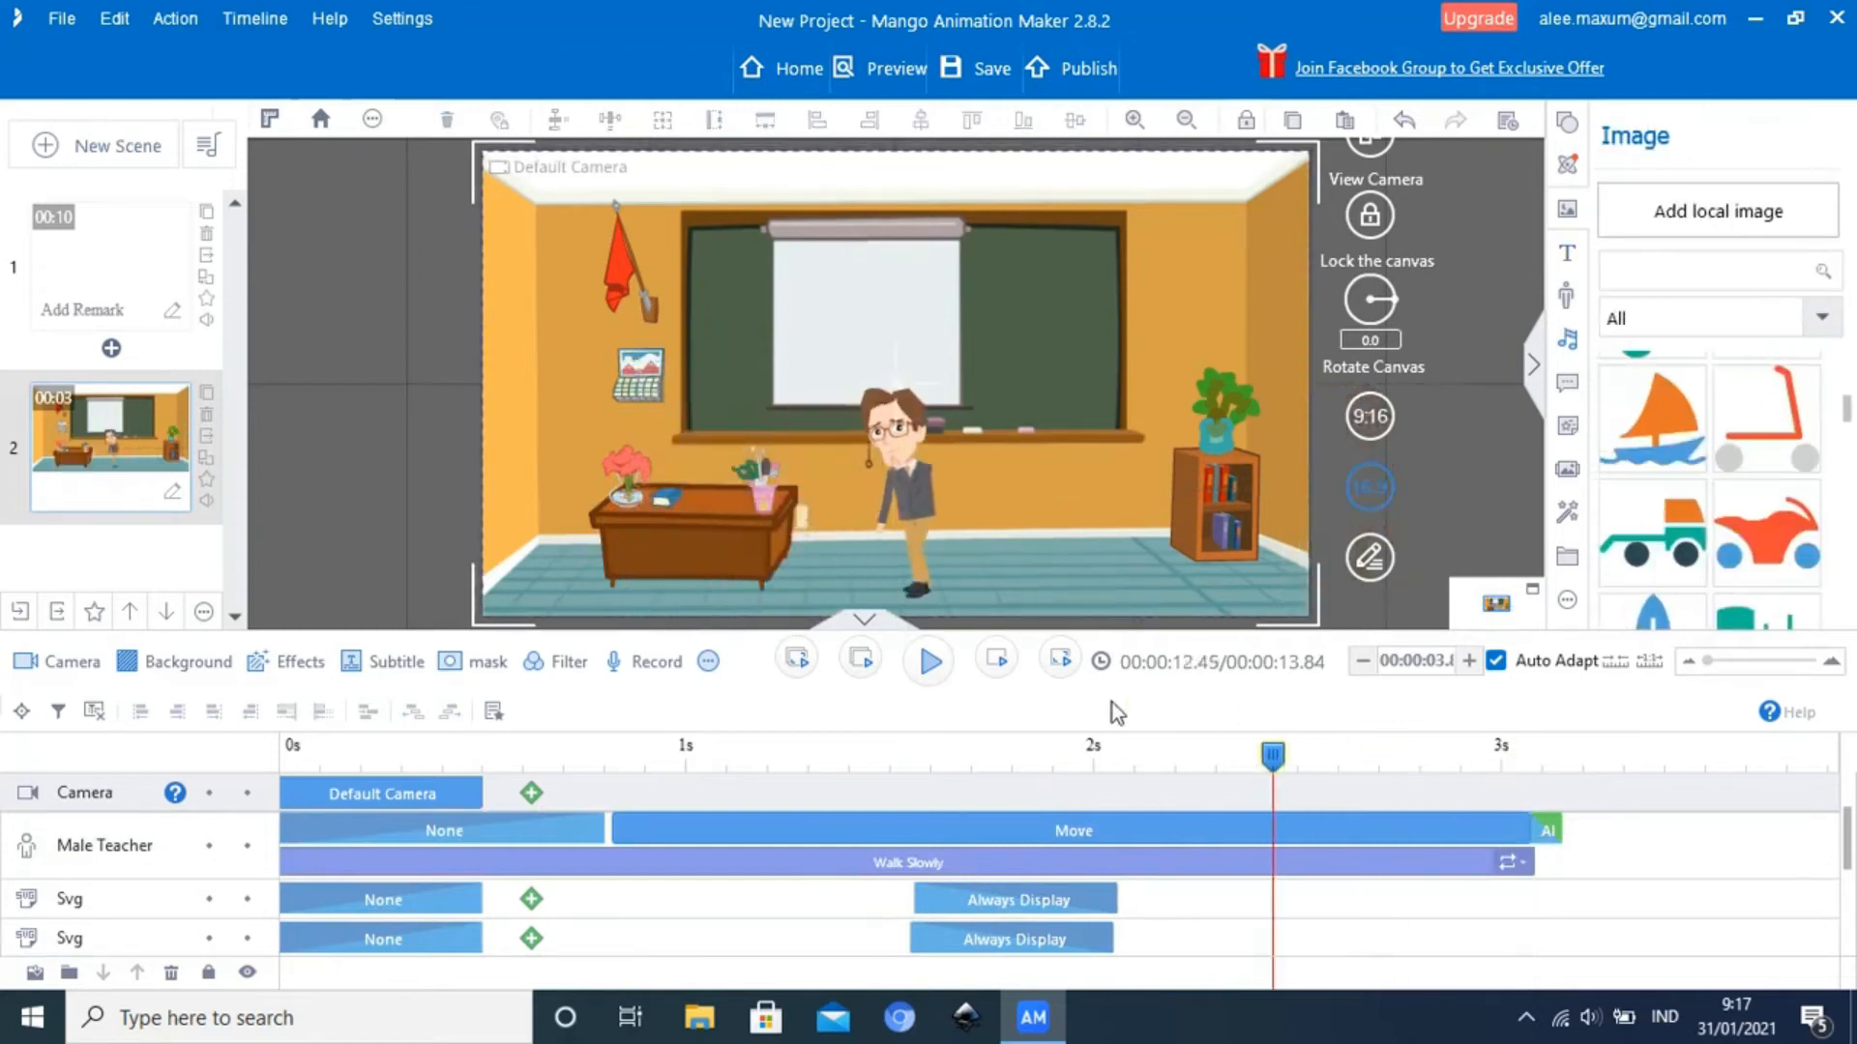
click(930, 664)
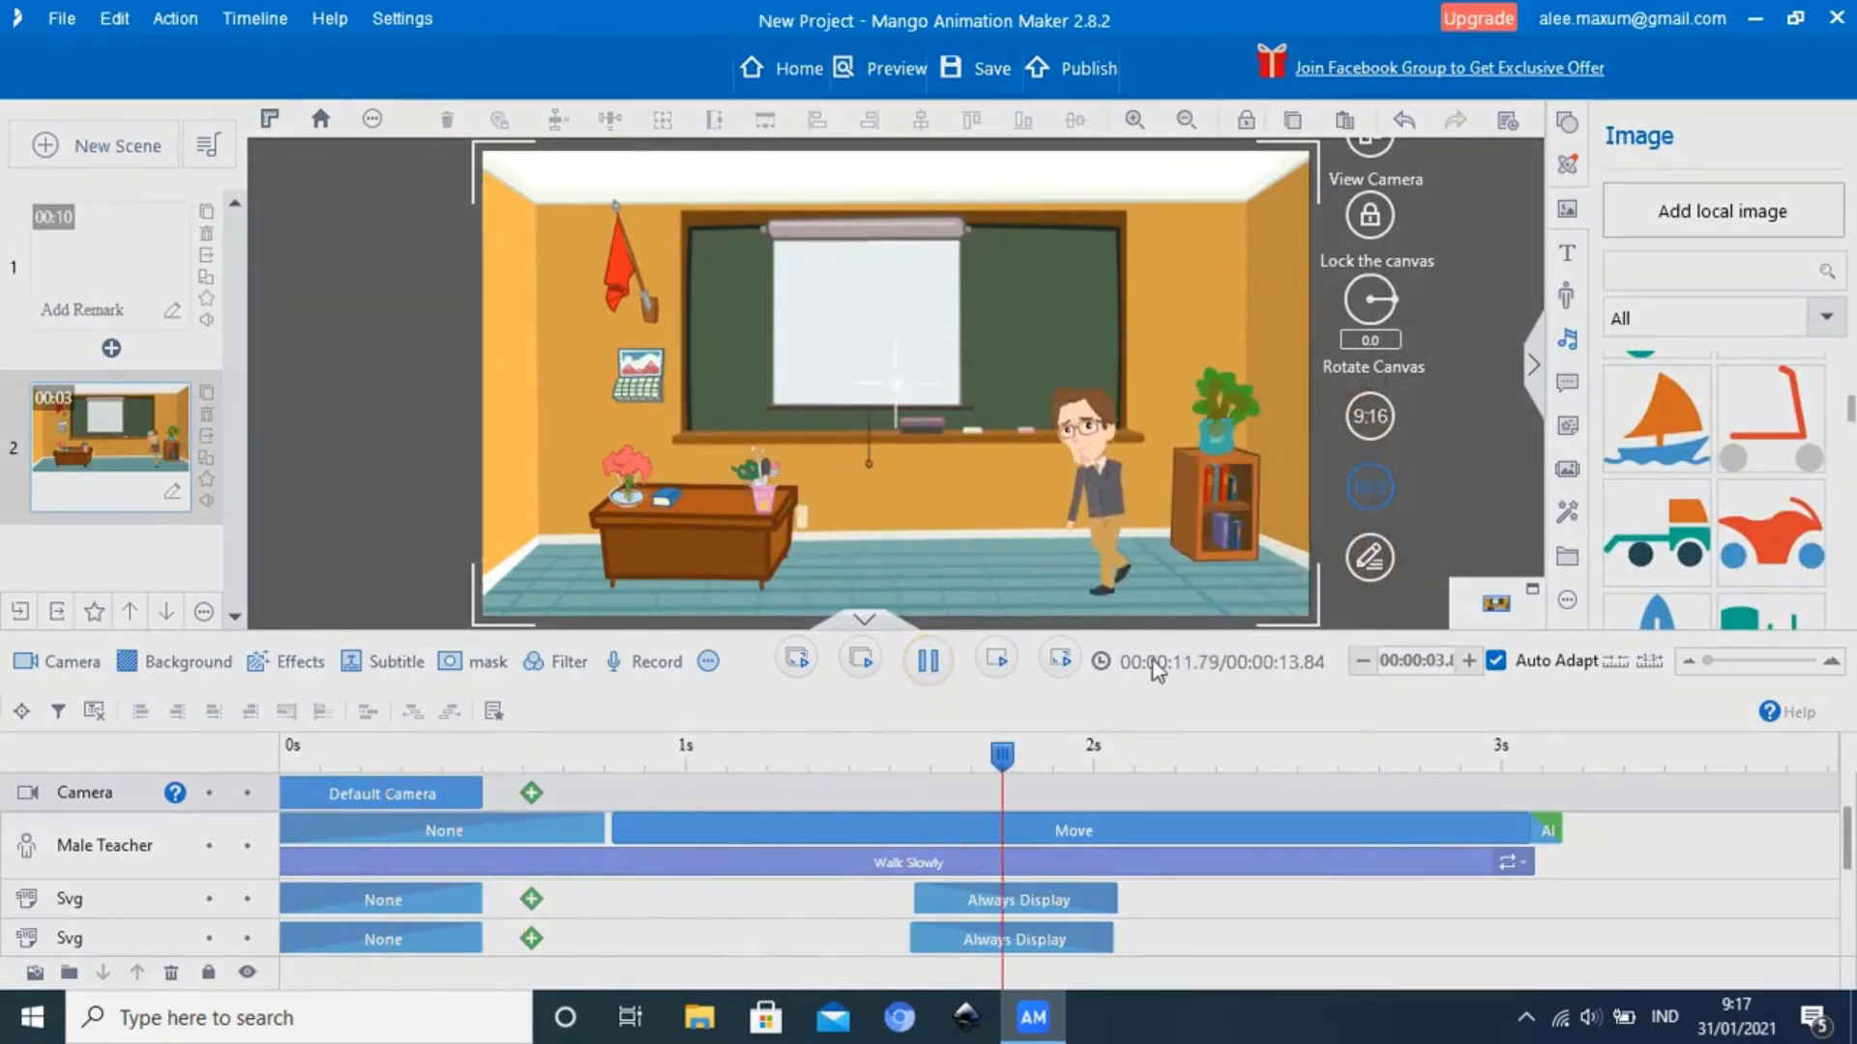
click(930, 664)
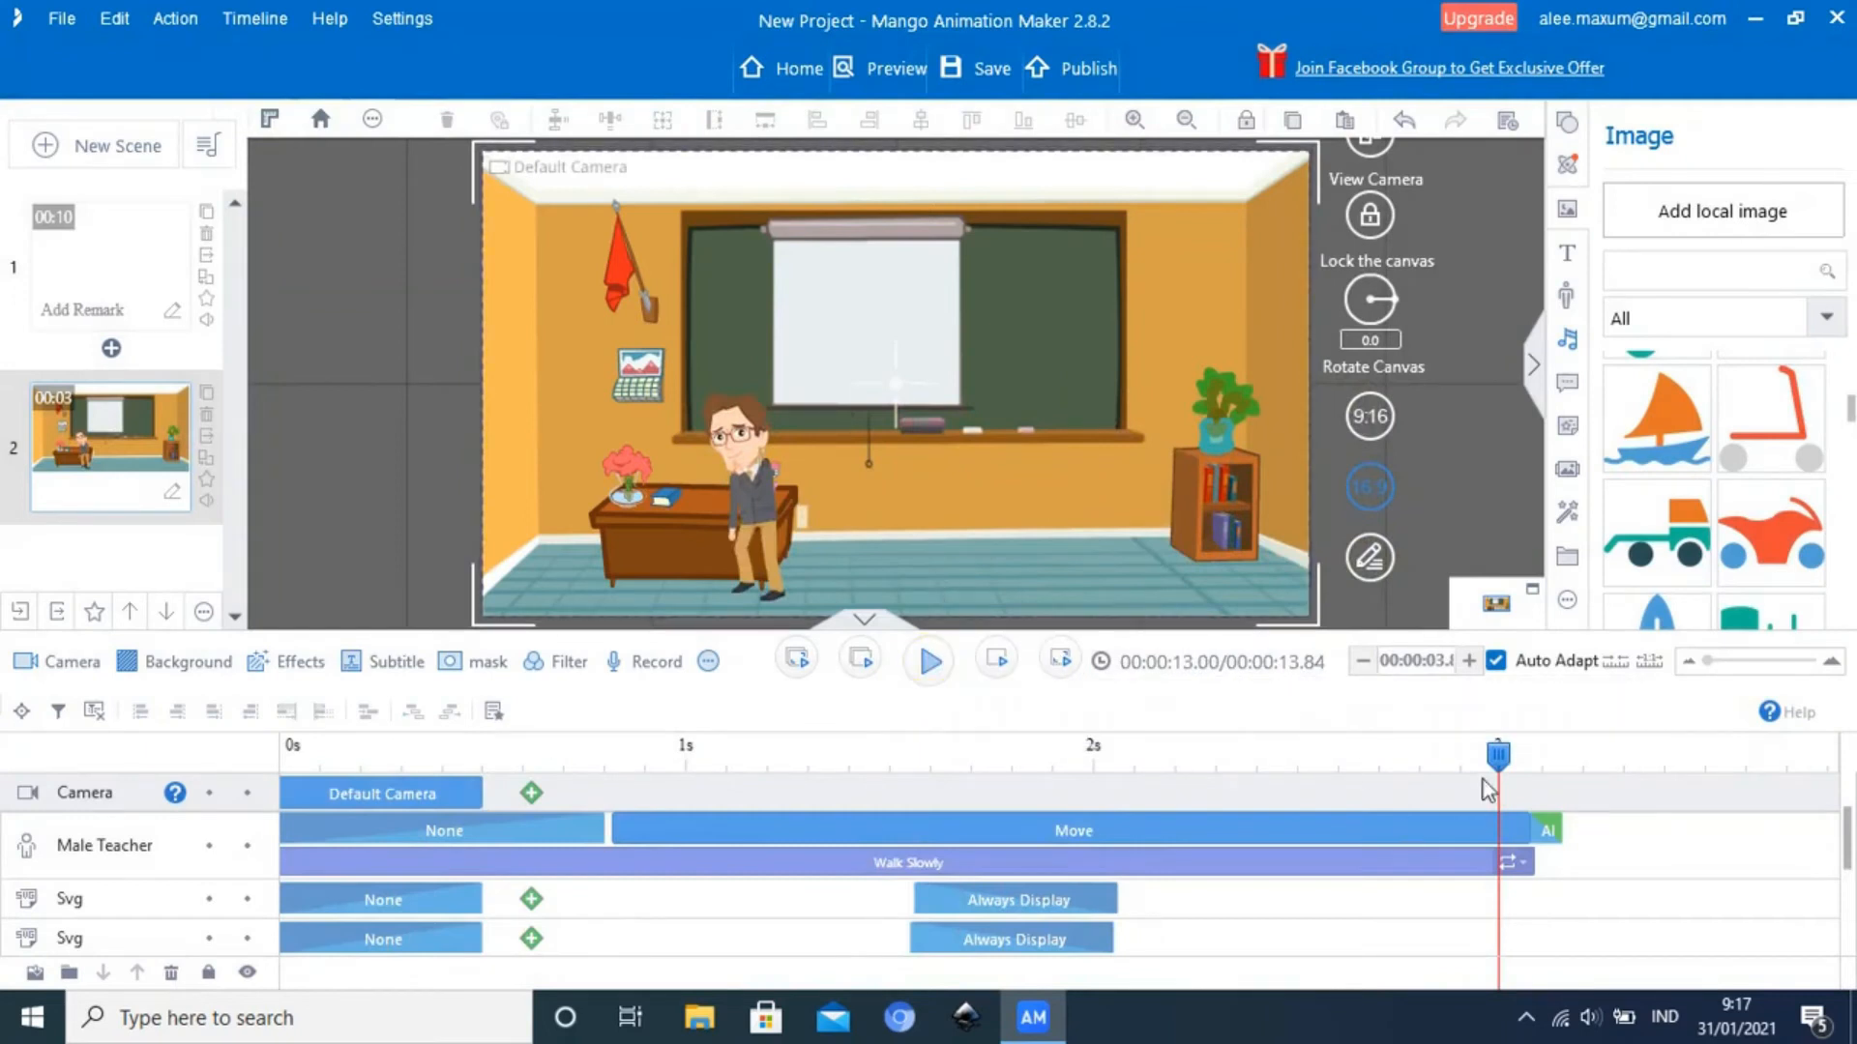
drag(1480, 758, 1561, 784)
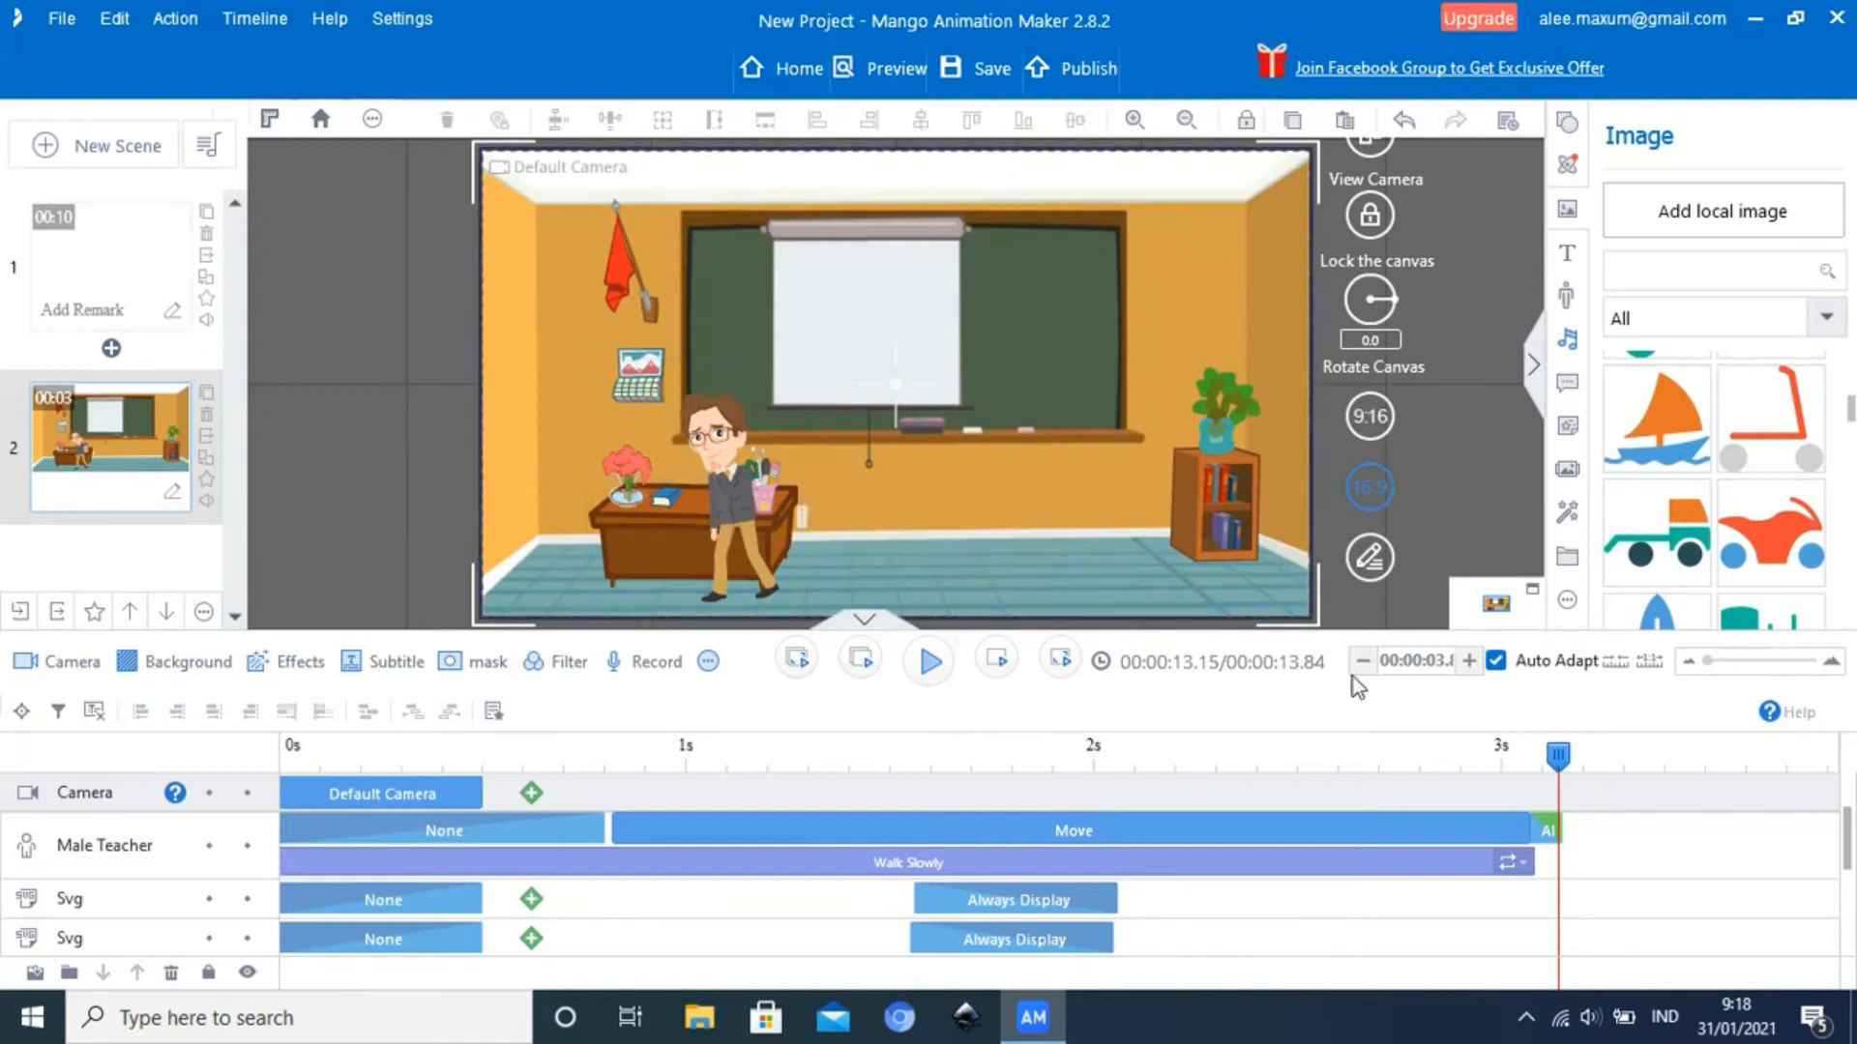
mouse_move(1550, 769)
mouse_down()
mouse_move(1471, 759)
mouse_move(1539, 746)
mouse_up()
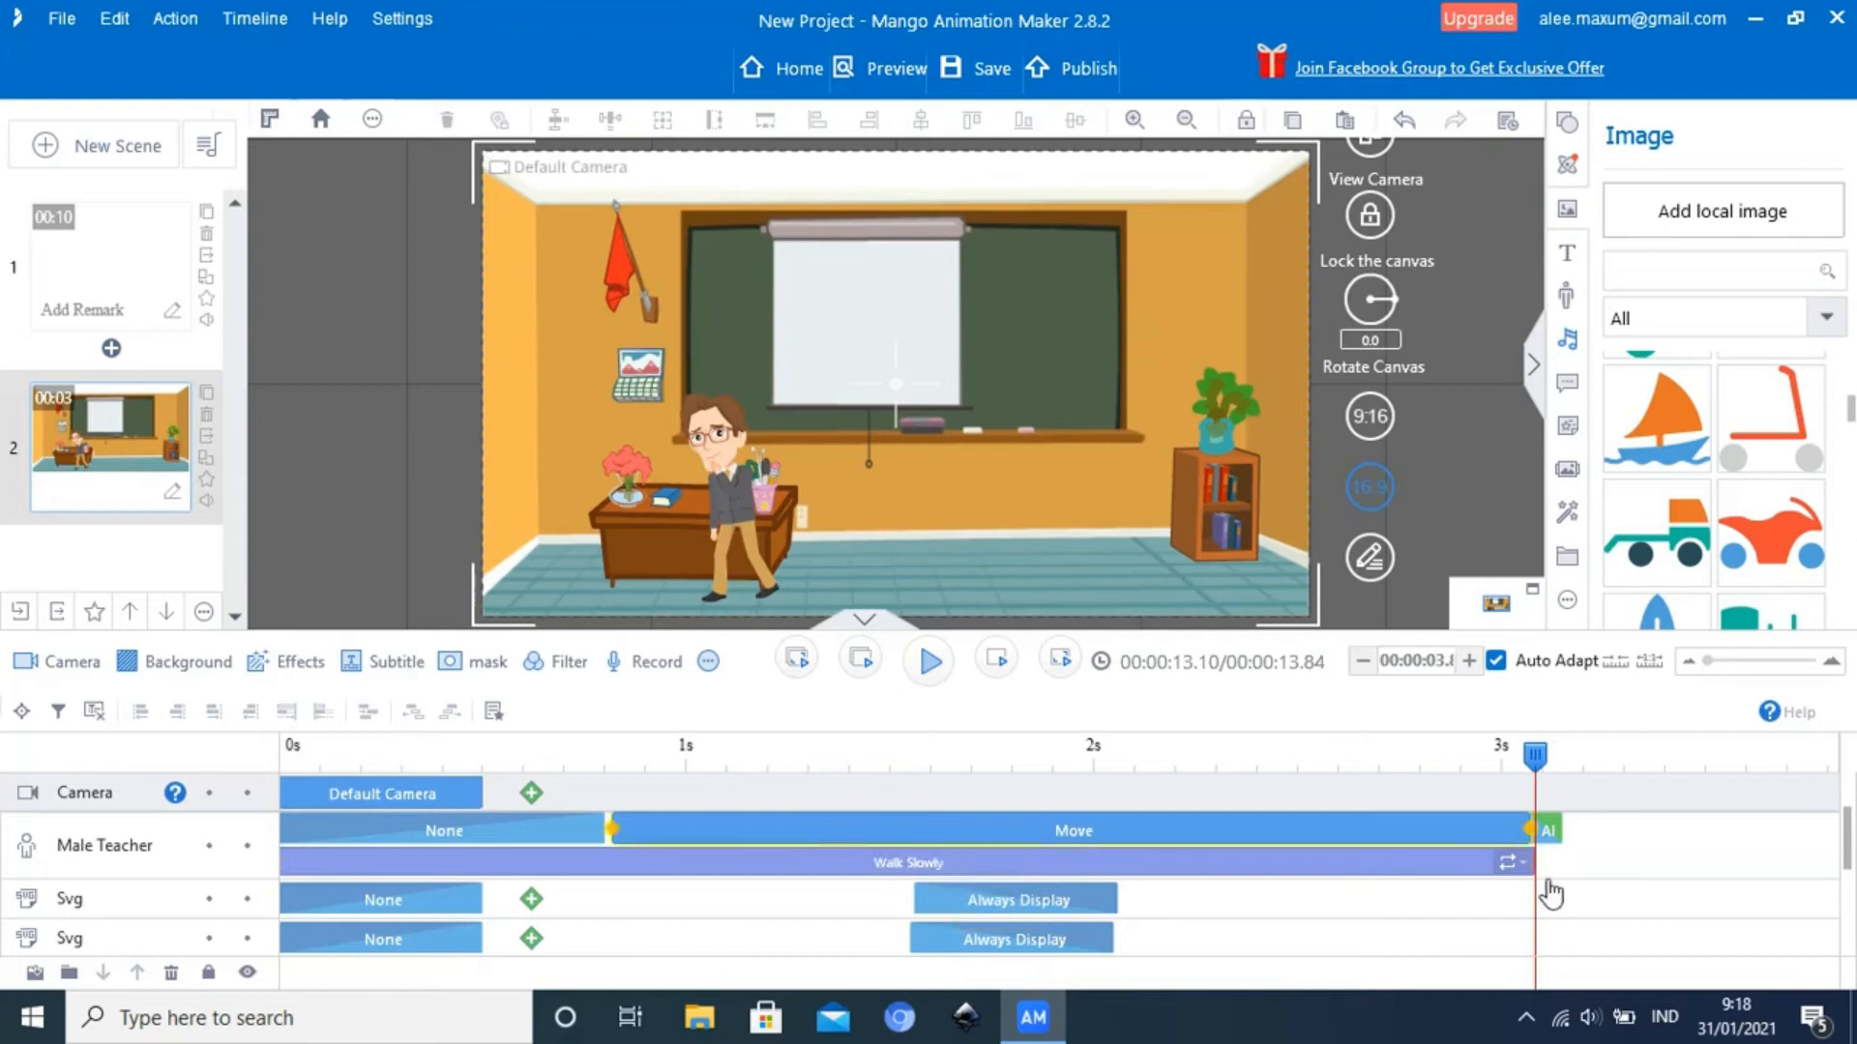
Shift the Male Teacher's Always Display block away from Move and add the Long Talk action directly after Walk Slowly
drag(1551, 840, 1652, 838)
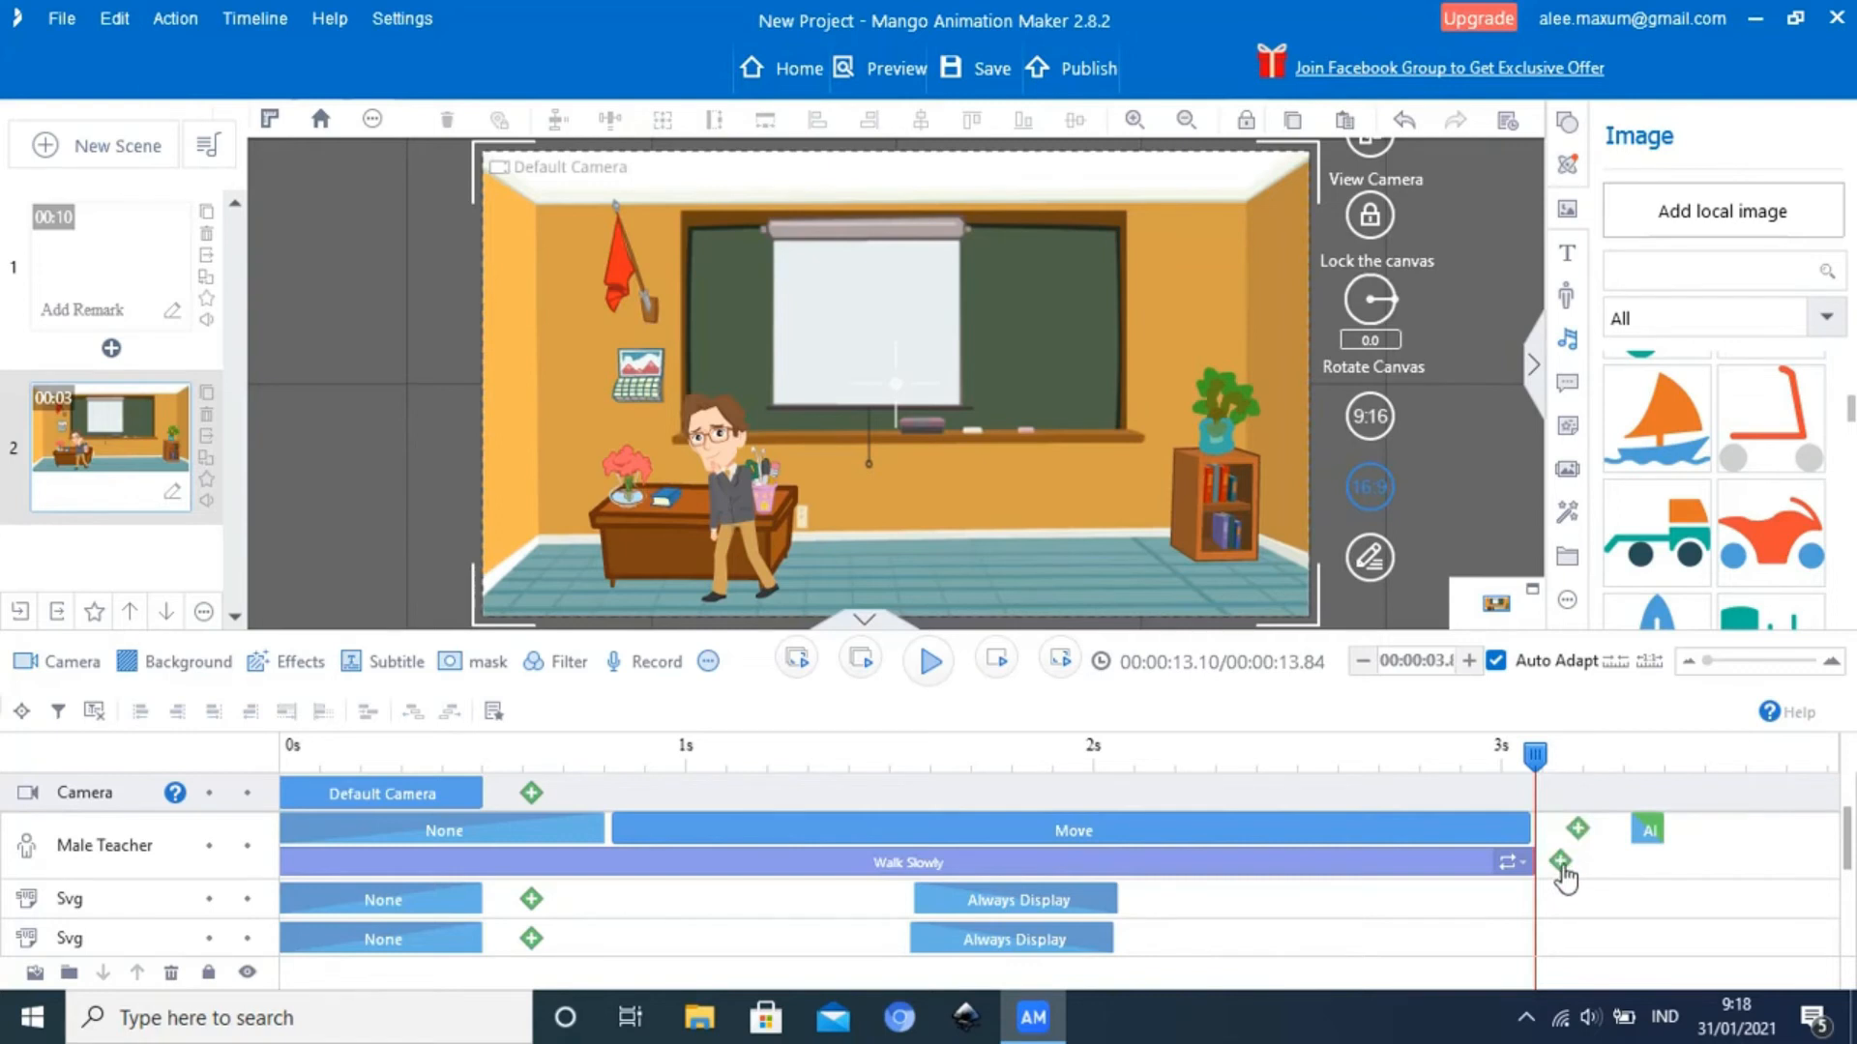
click(1561, 863)
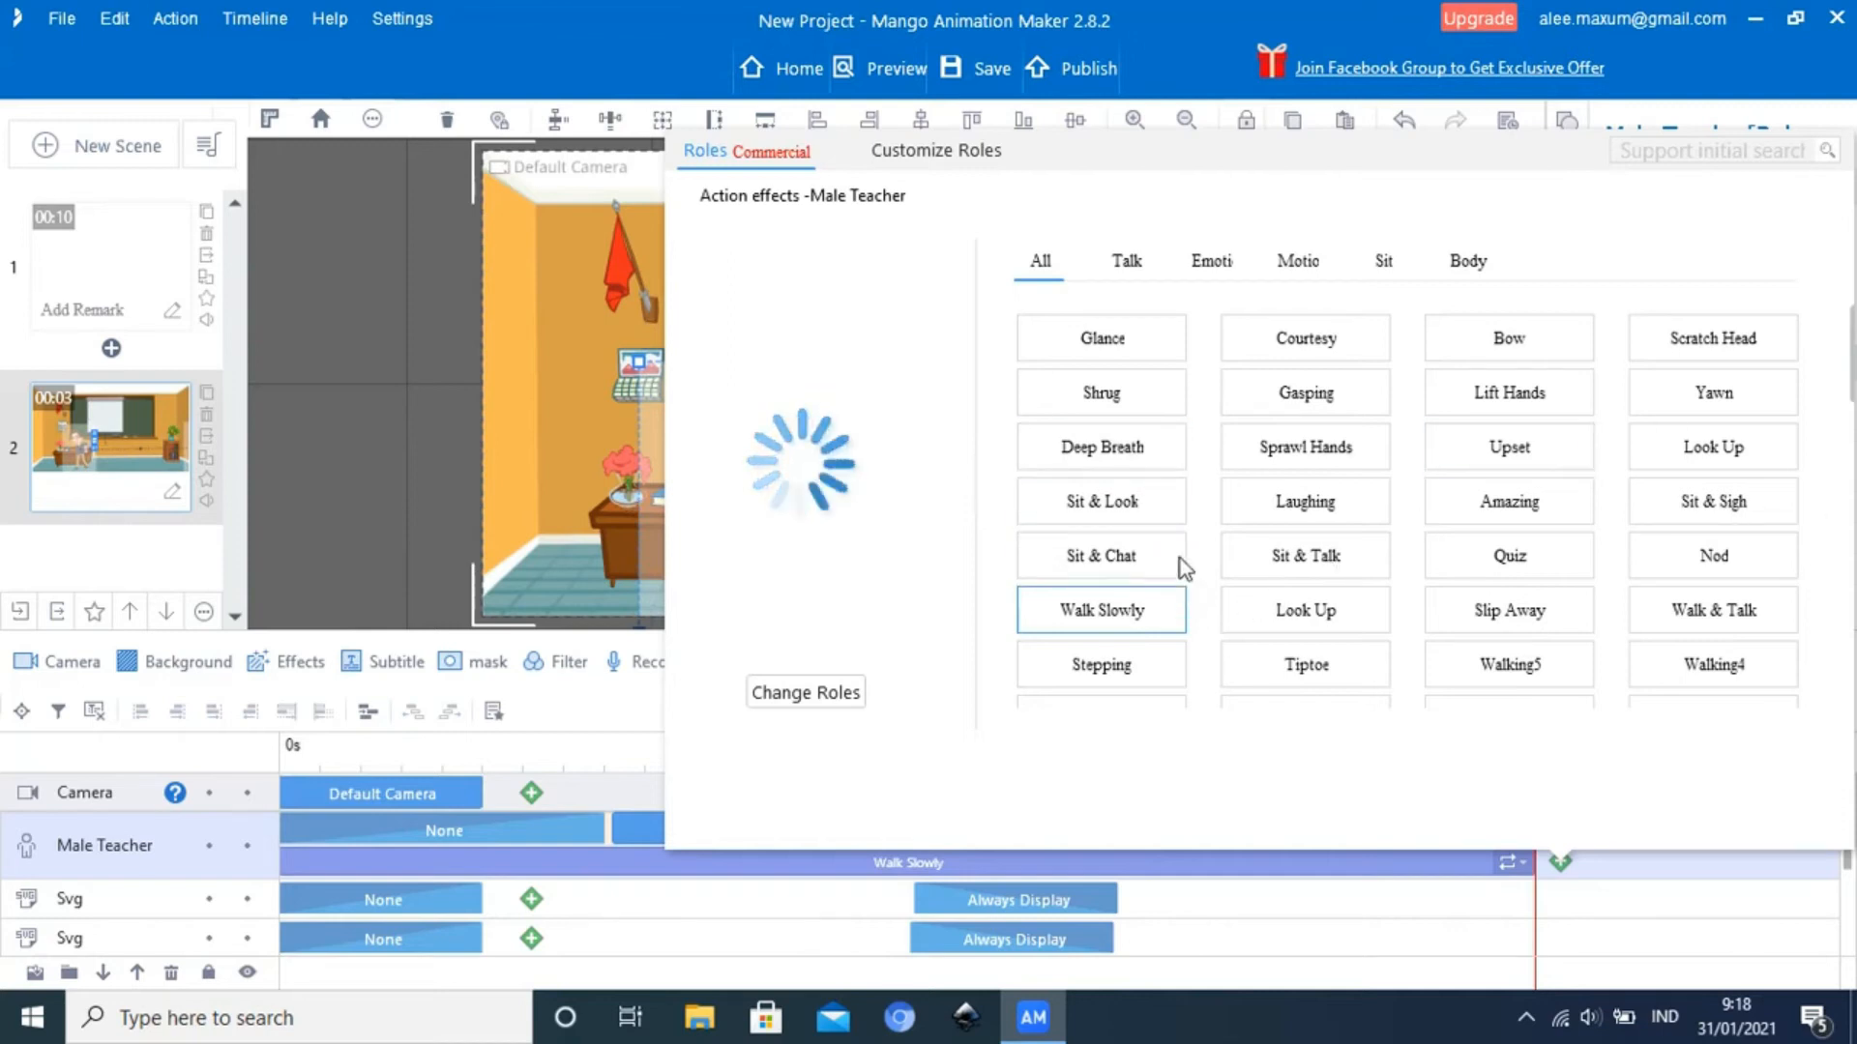
scroll(1180, 559, down, 1)
scroll(1180, 555, down, 1)
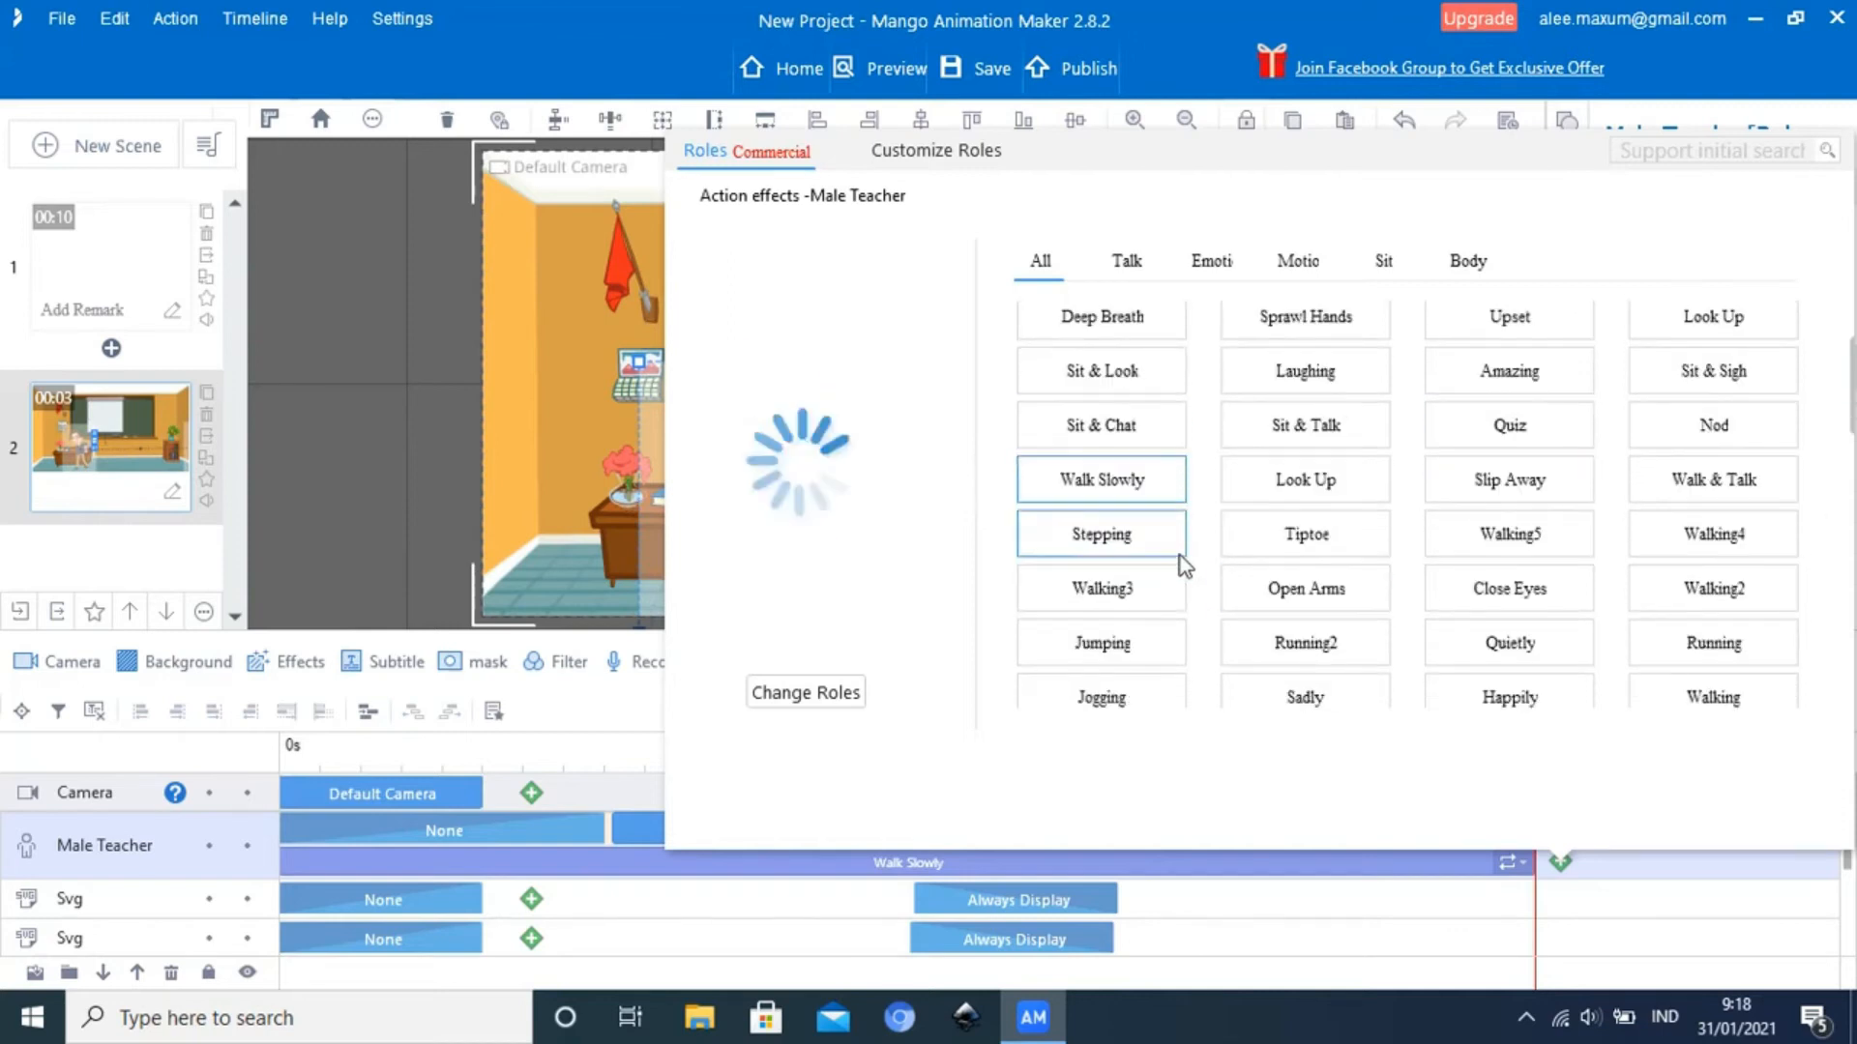
scroll(1180, 555, down, 1)
scroll(1180, 555, down, 2)
scroll(1179, 556, down, 3)
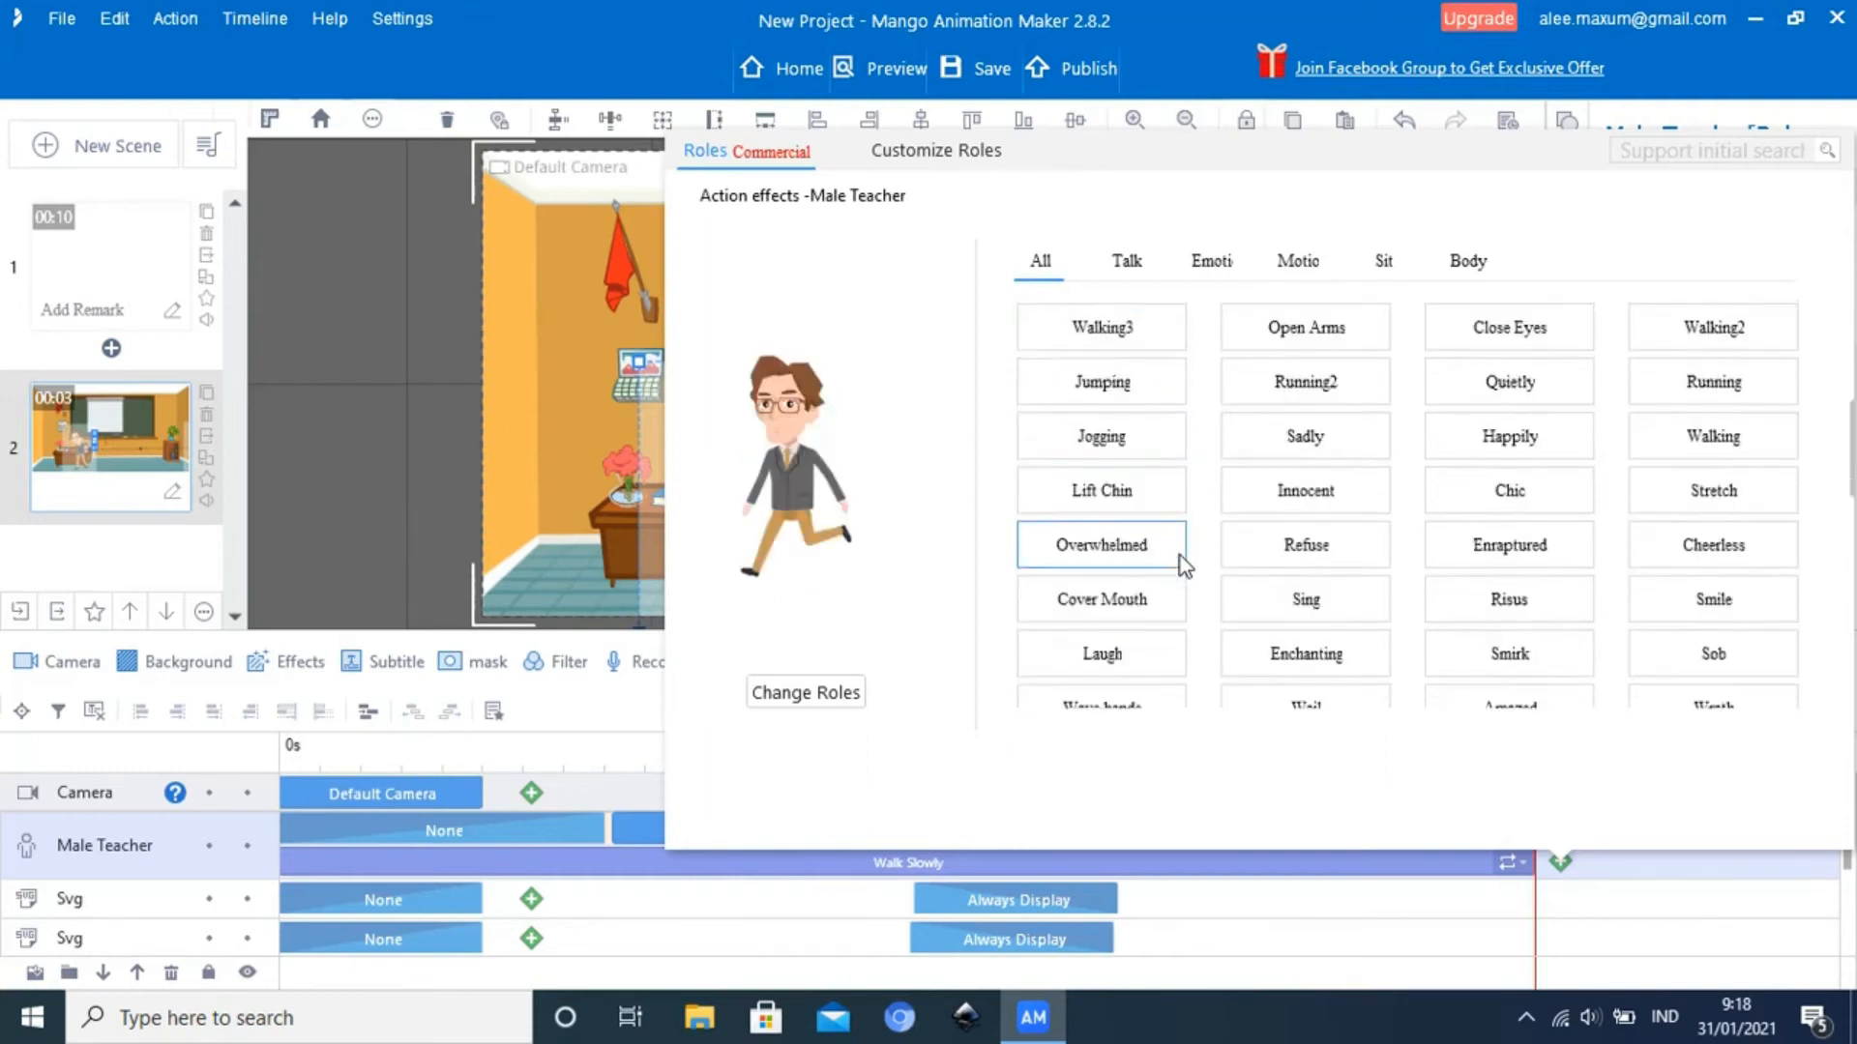
scroll(1179, 555, down, 4)
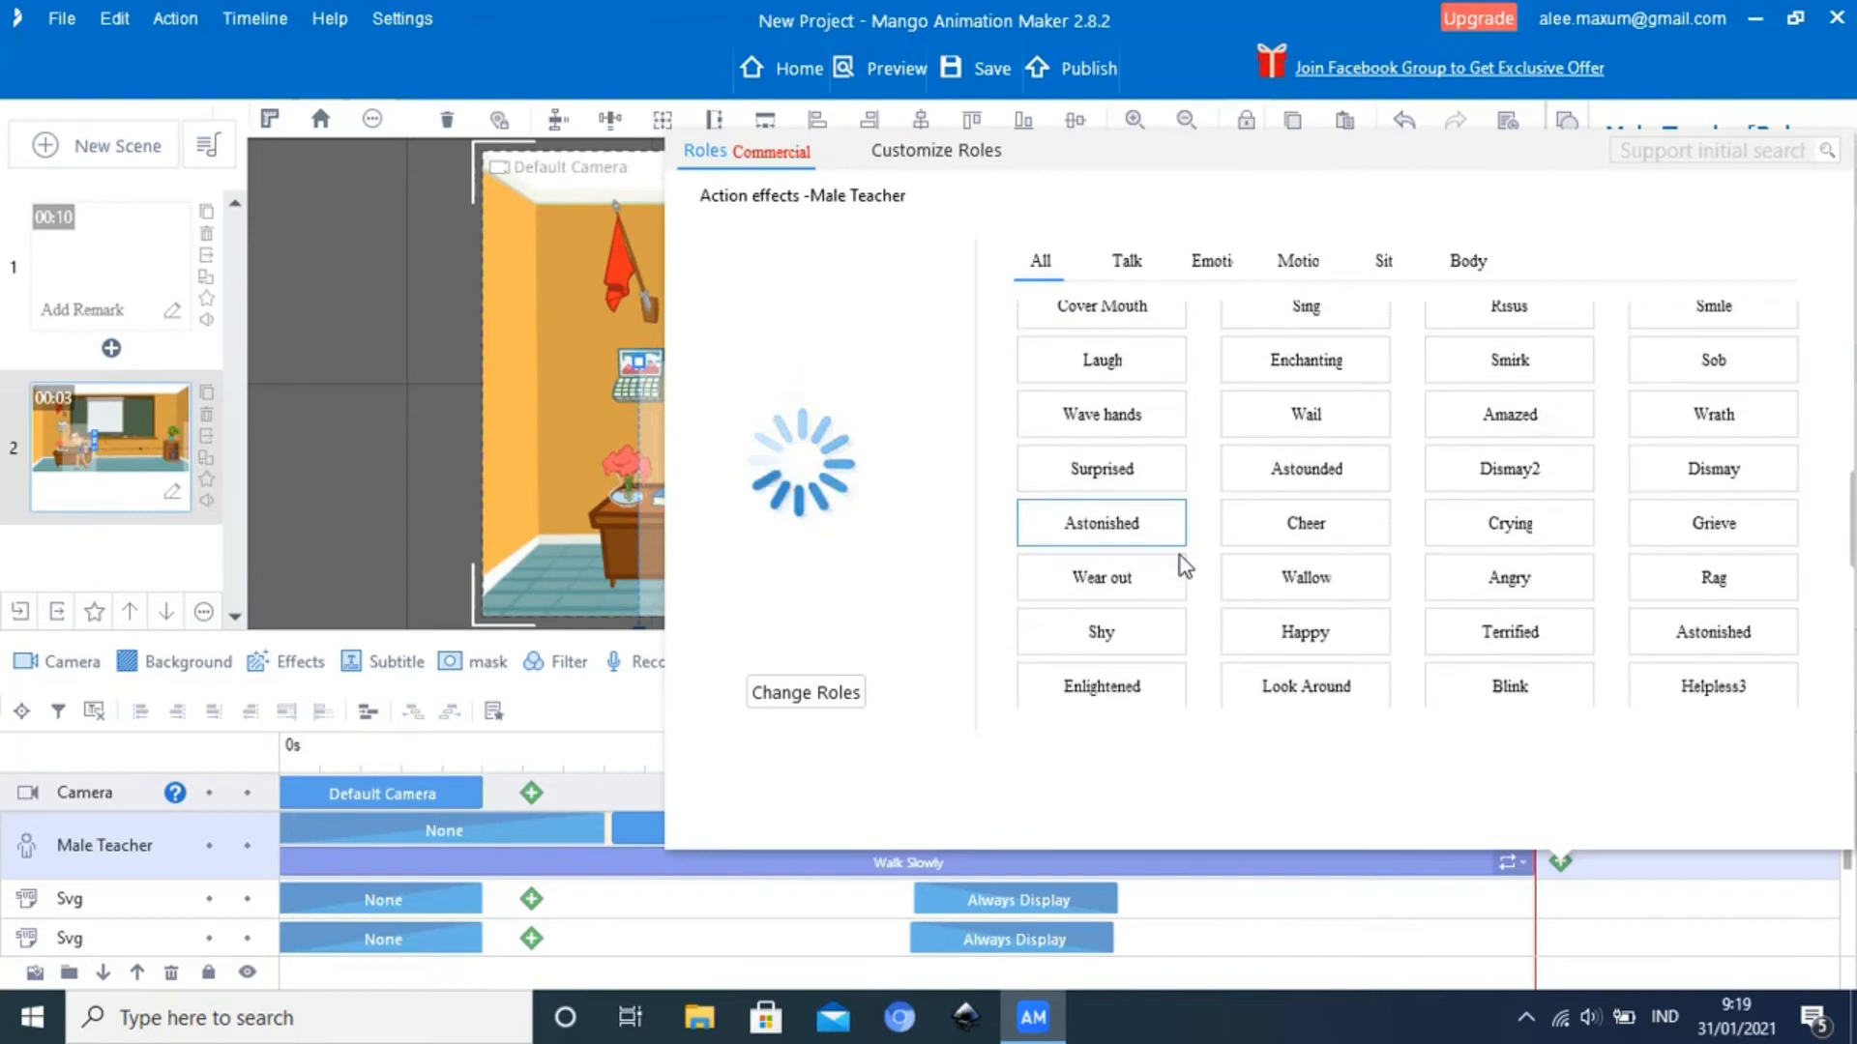
scroll(1179, 556, down, 2)
scroll(1179, 555, down, 4)
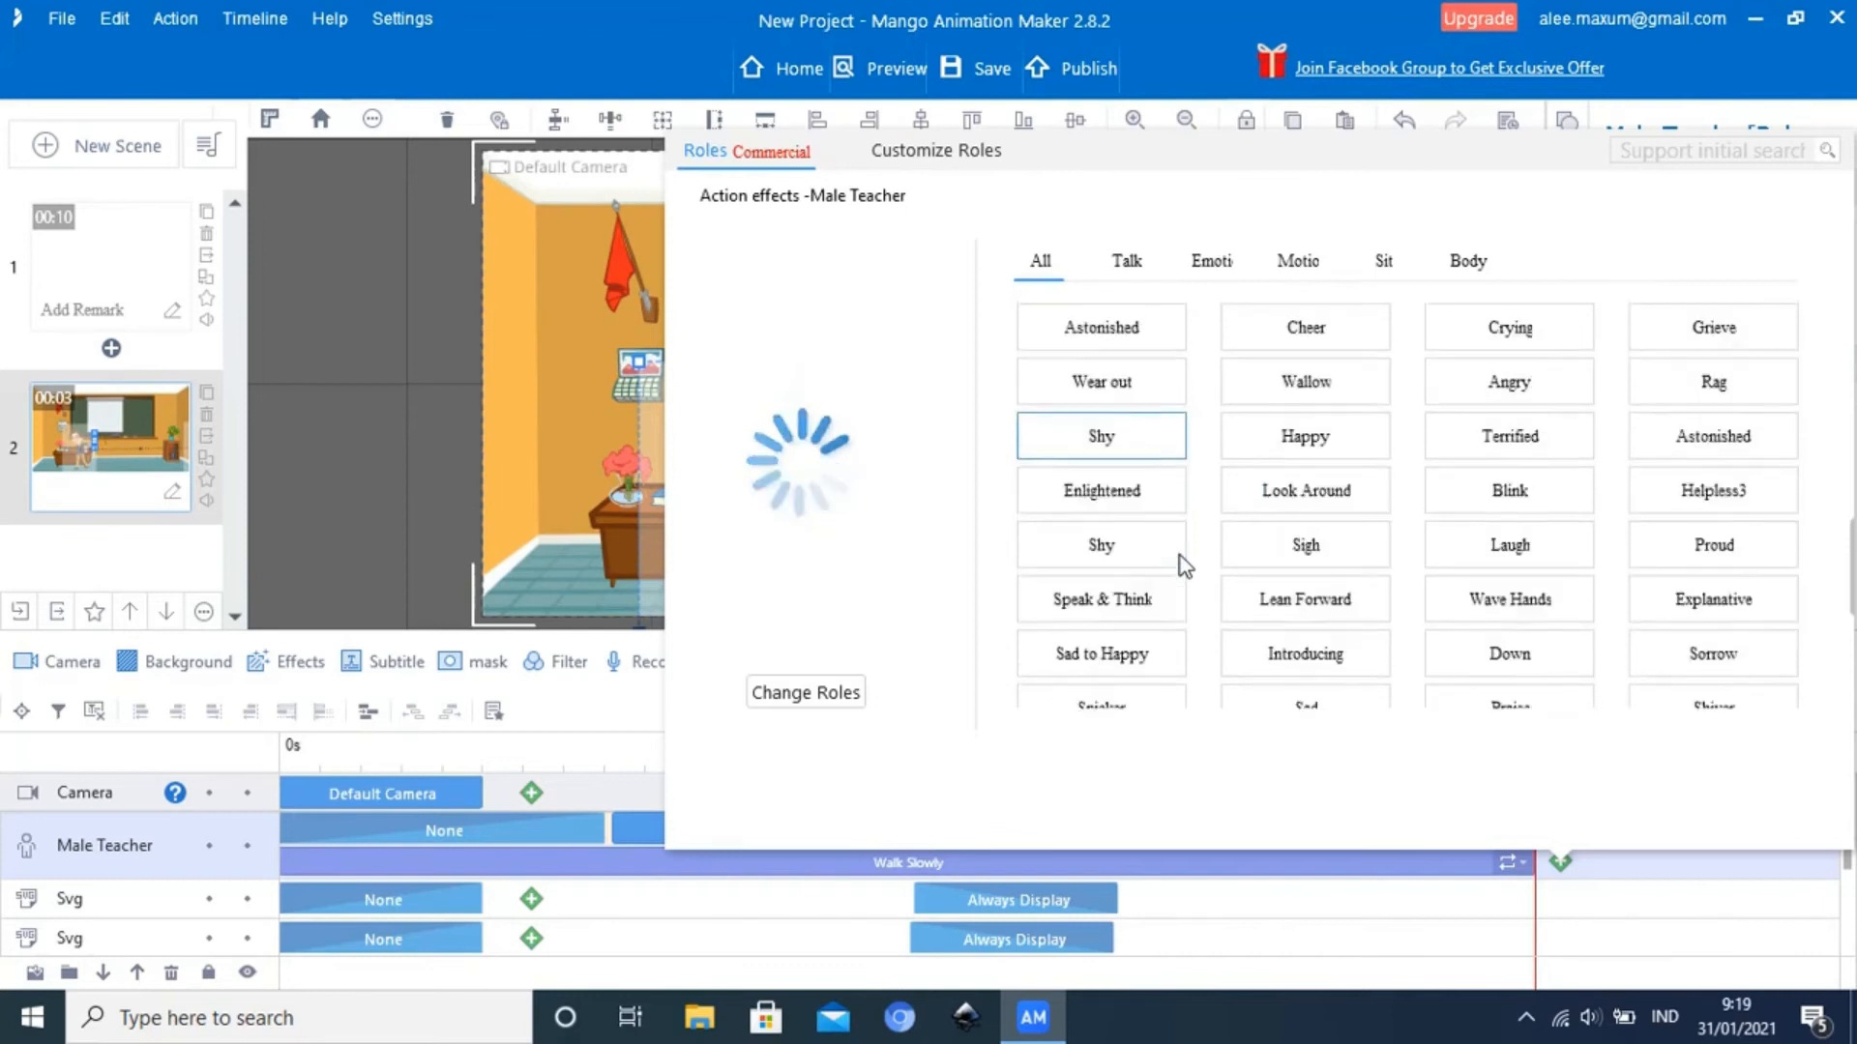
scroll(1180, 555, down, 1)
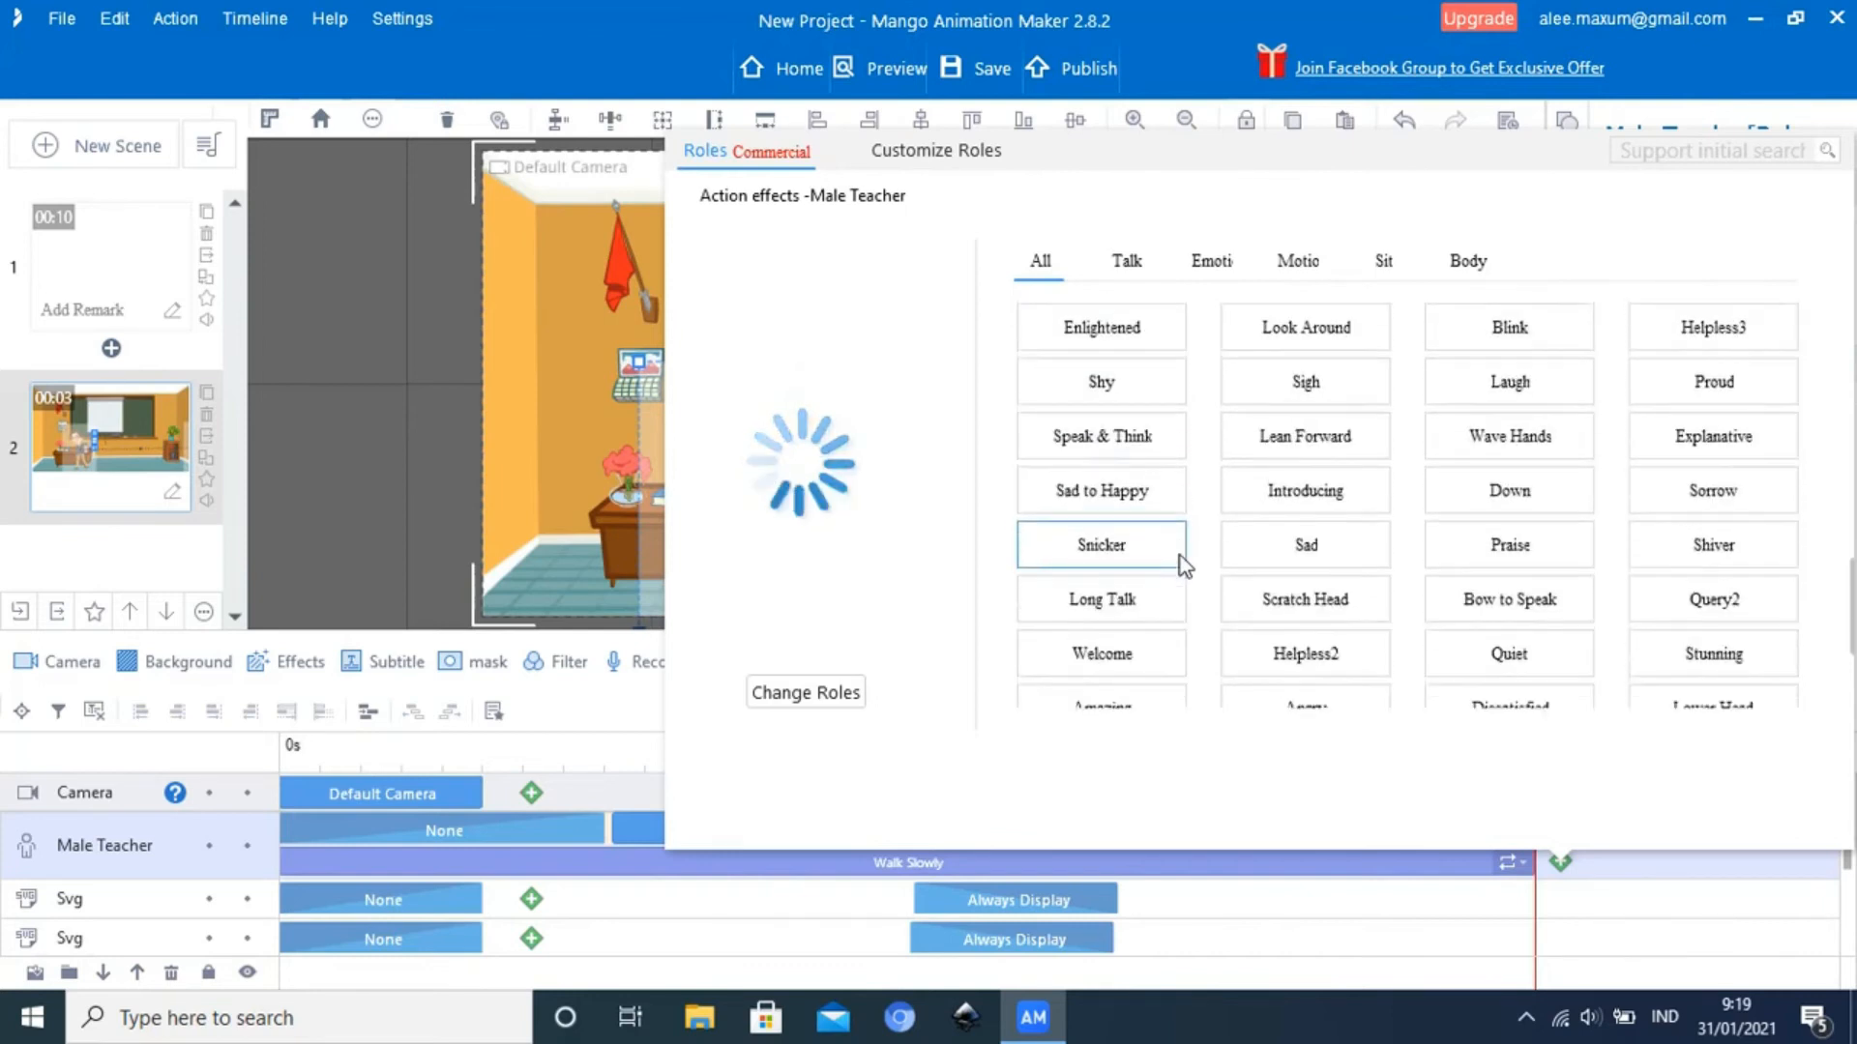
click(1120, 598)
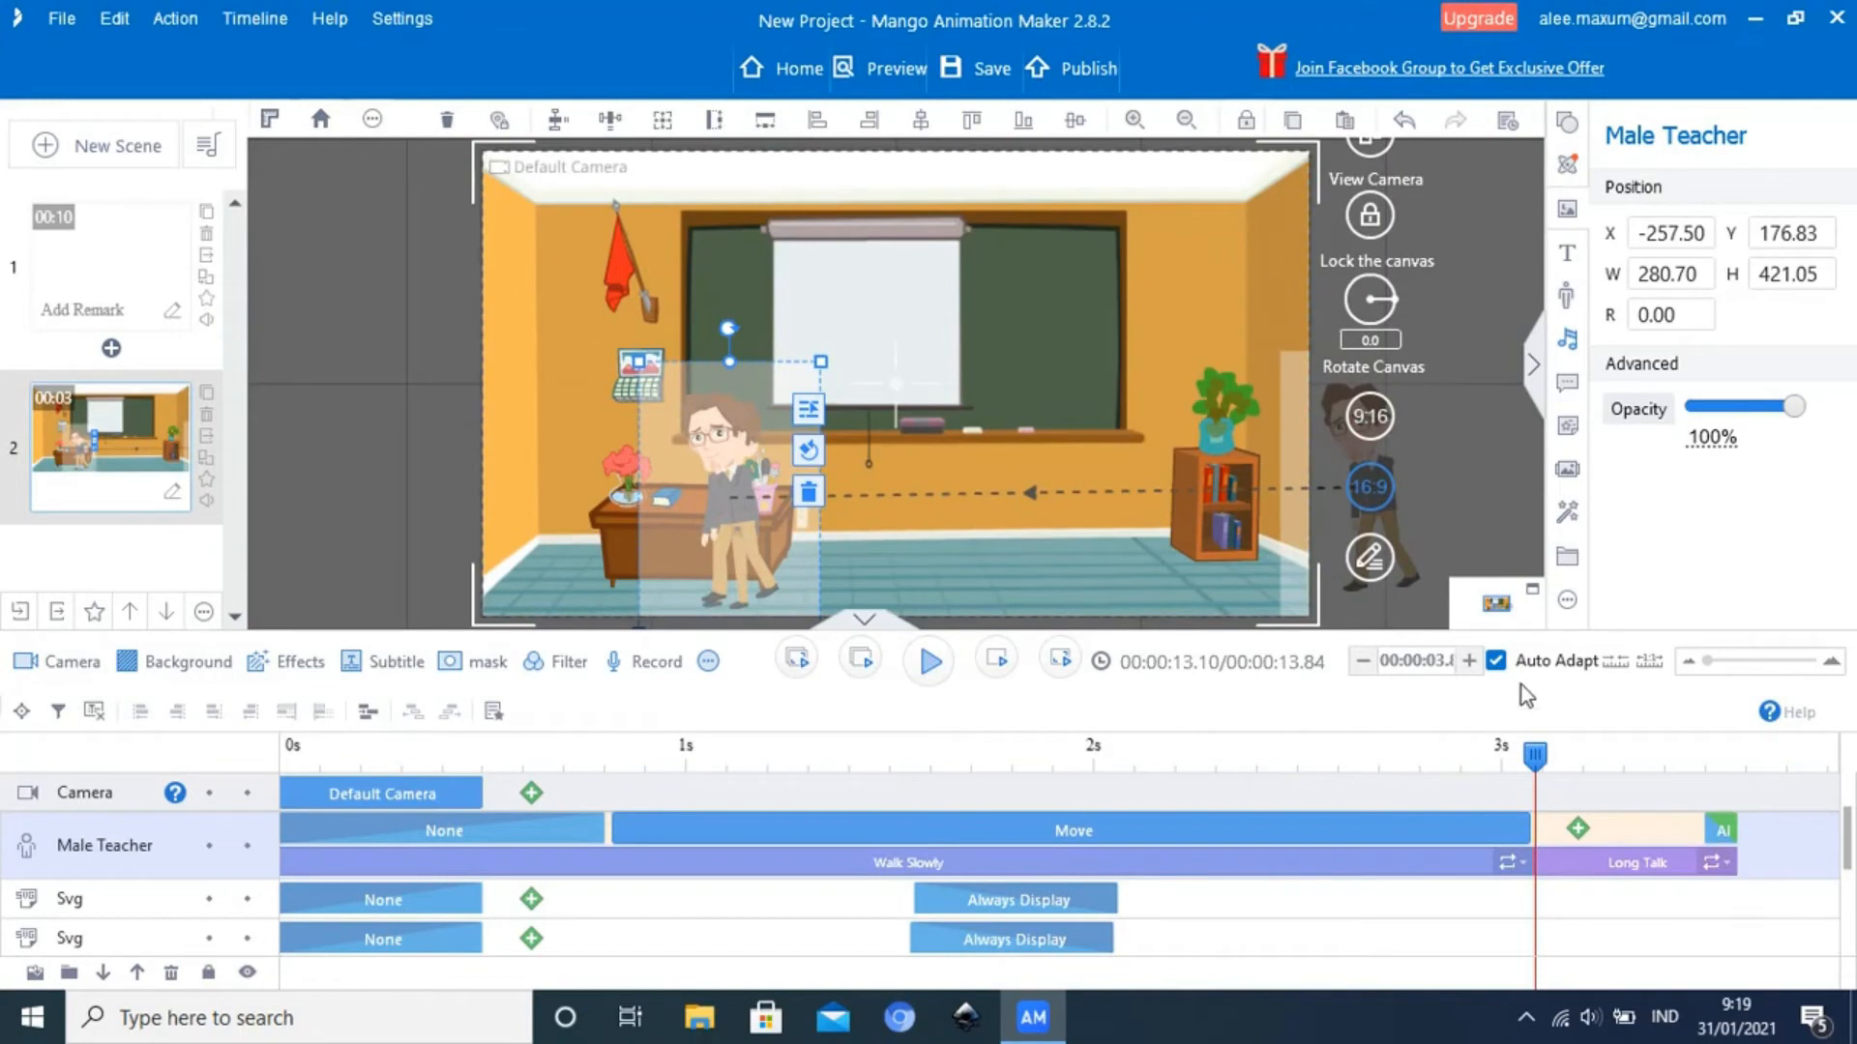
Extend scene 2 to about 6.34 seconds and stretch the Male Teacher's Long Talk action to end at about 6 seconds
click(1468, 666)
click(1468, 665)
click(1469, 666)
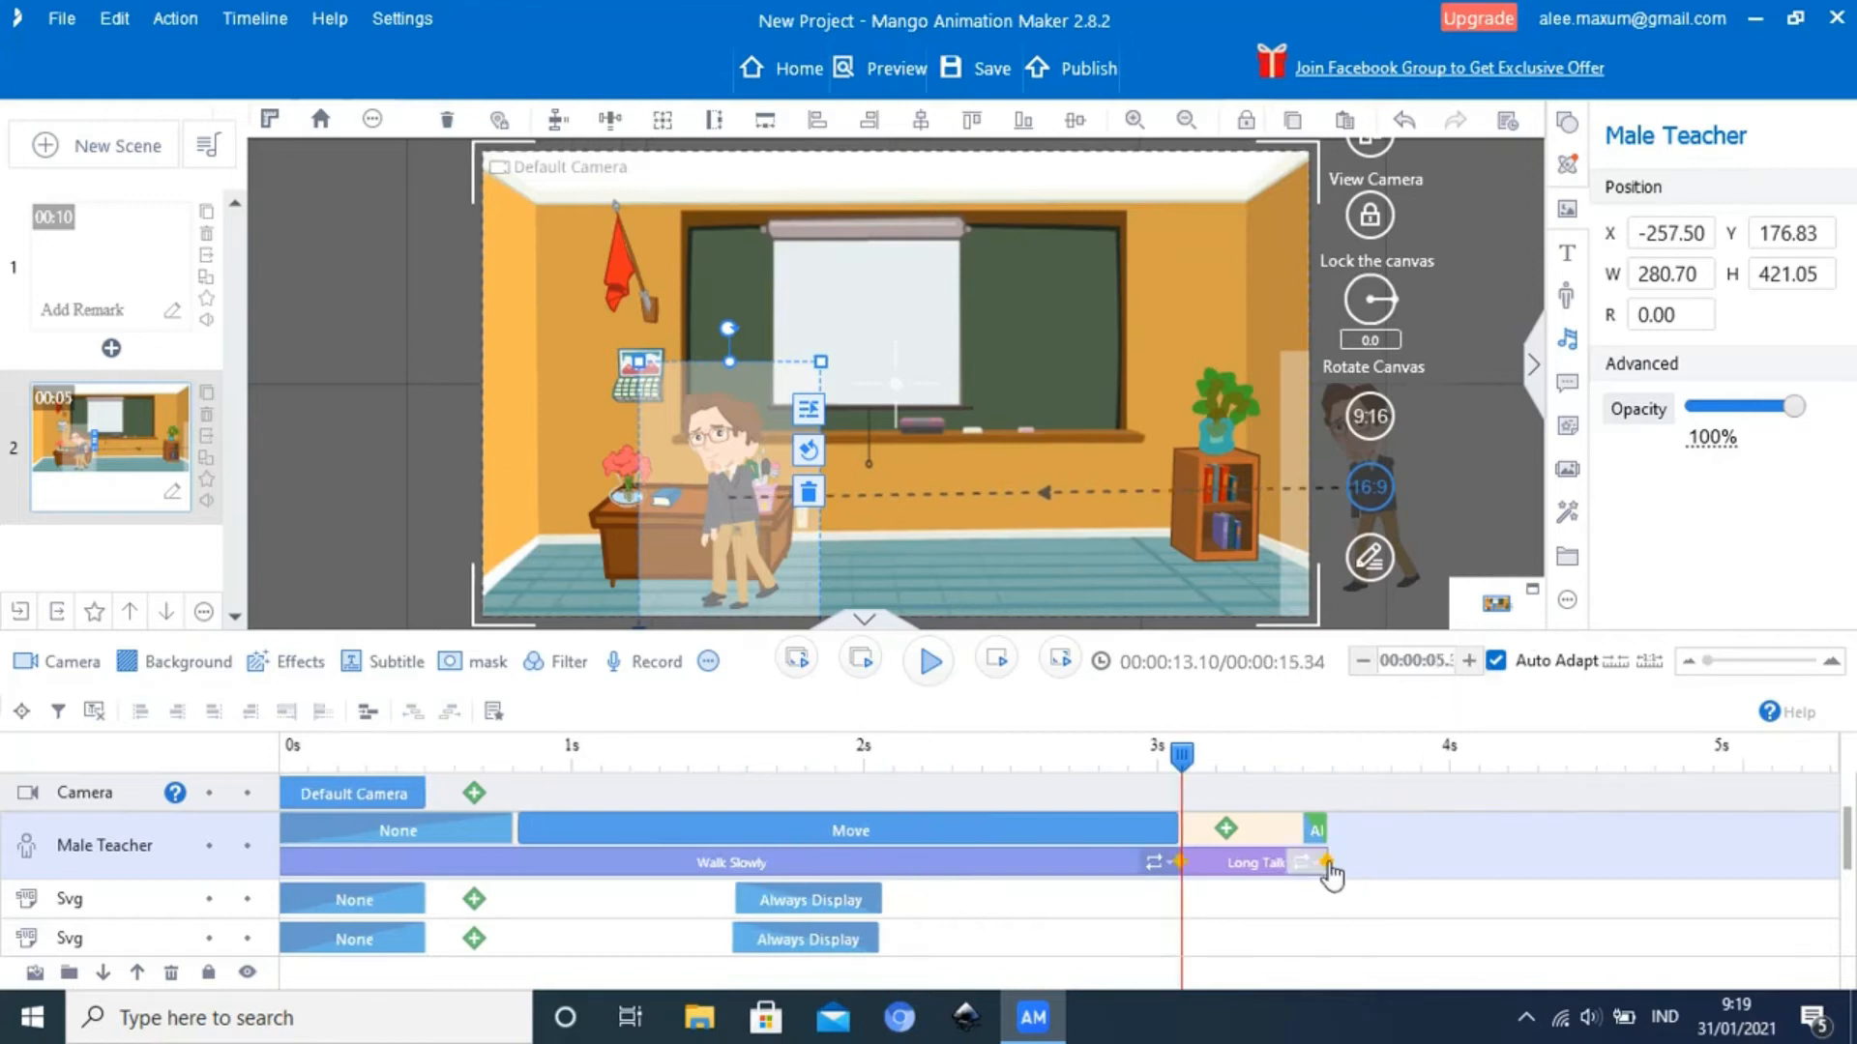
drag(1344, 862, 1755, 856)
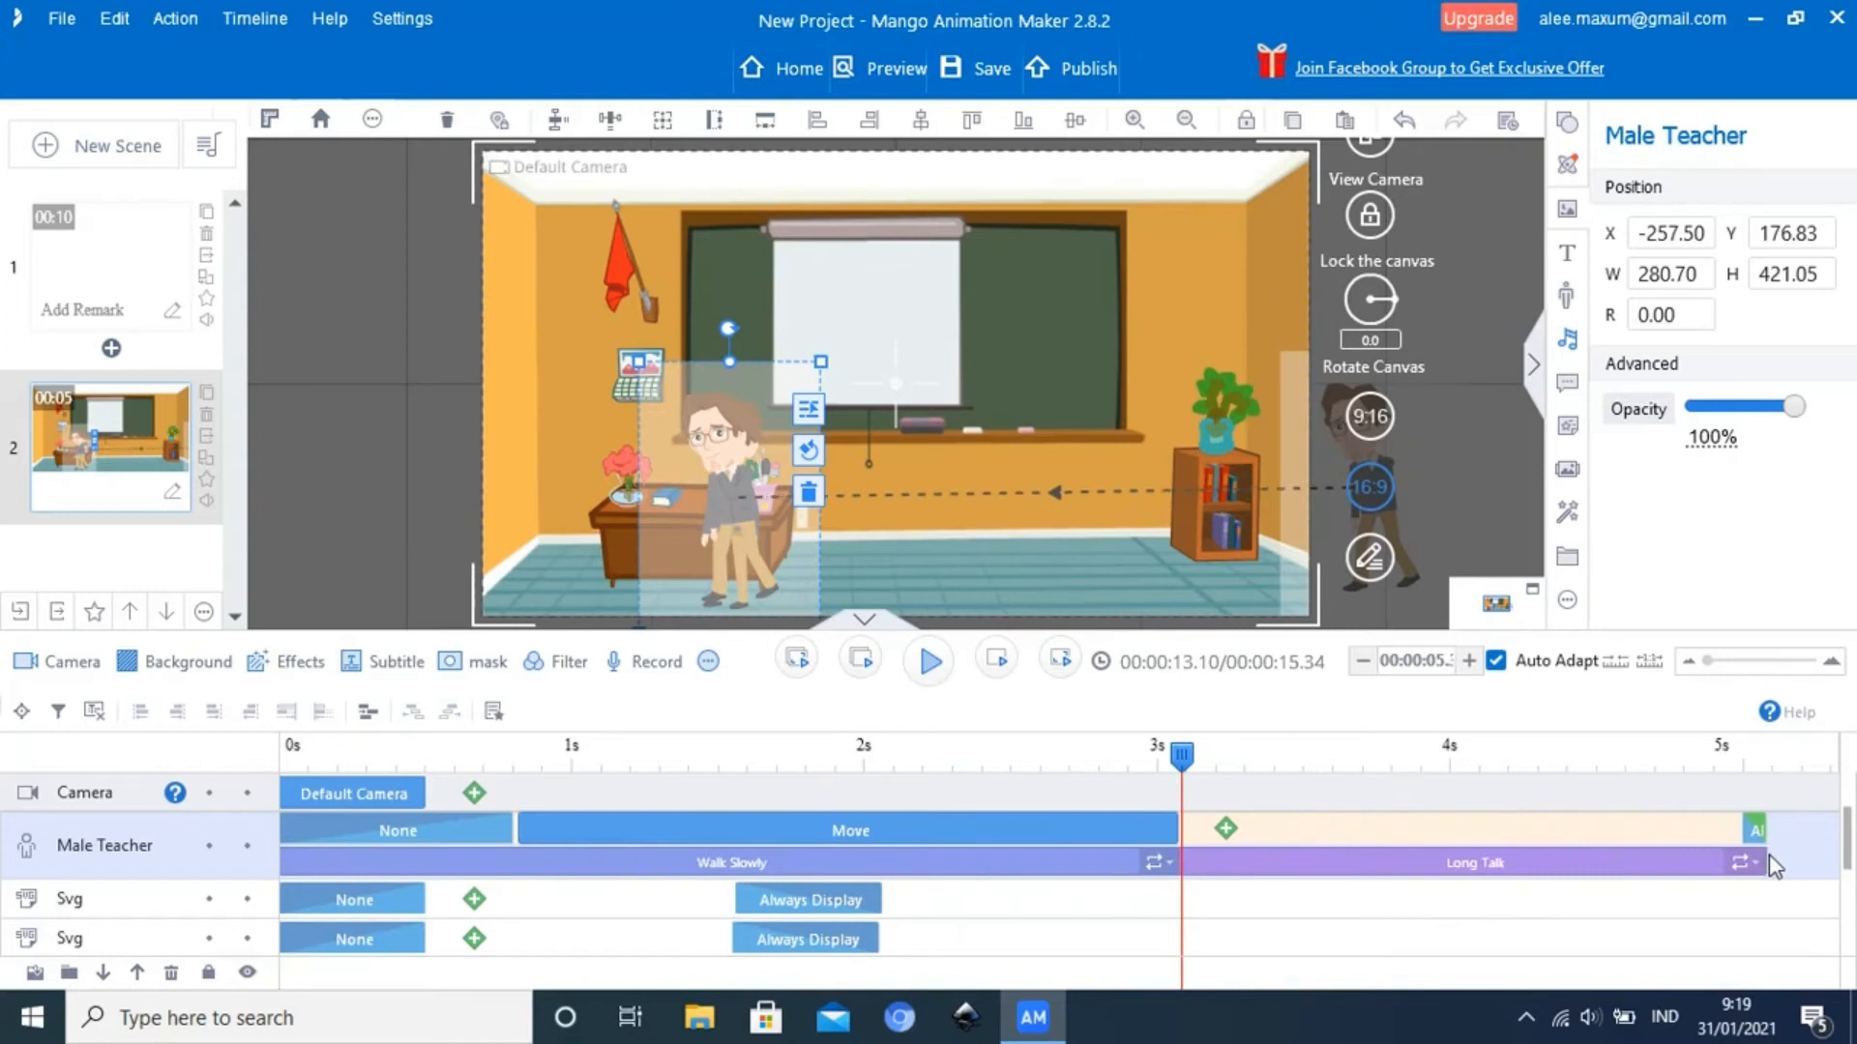
click(1470, 665)
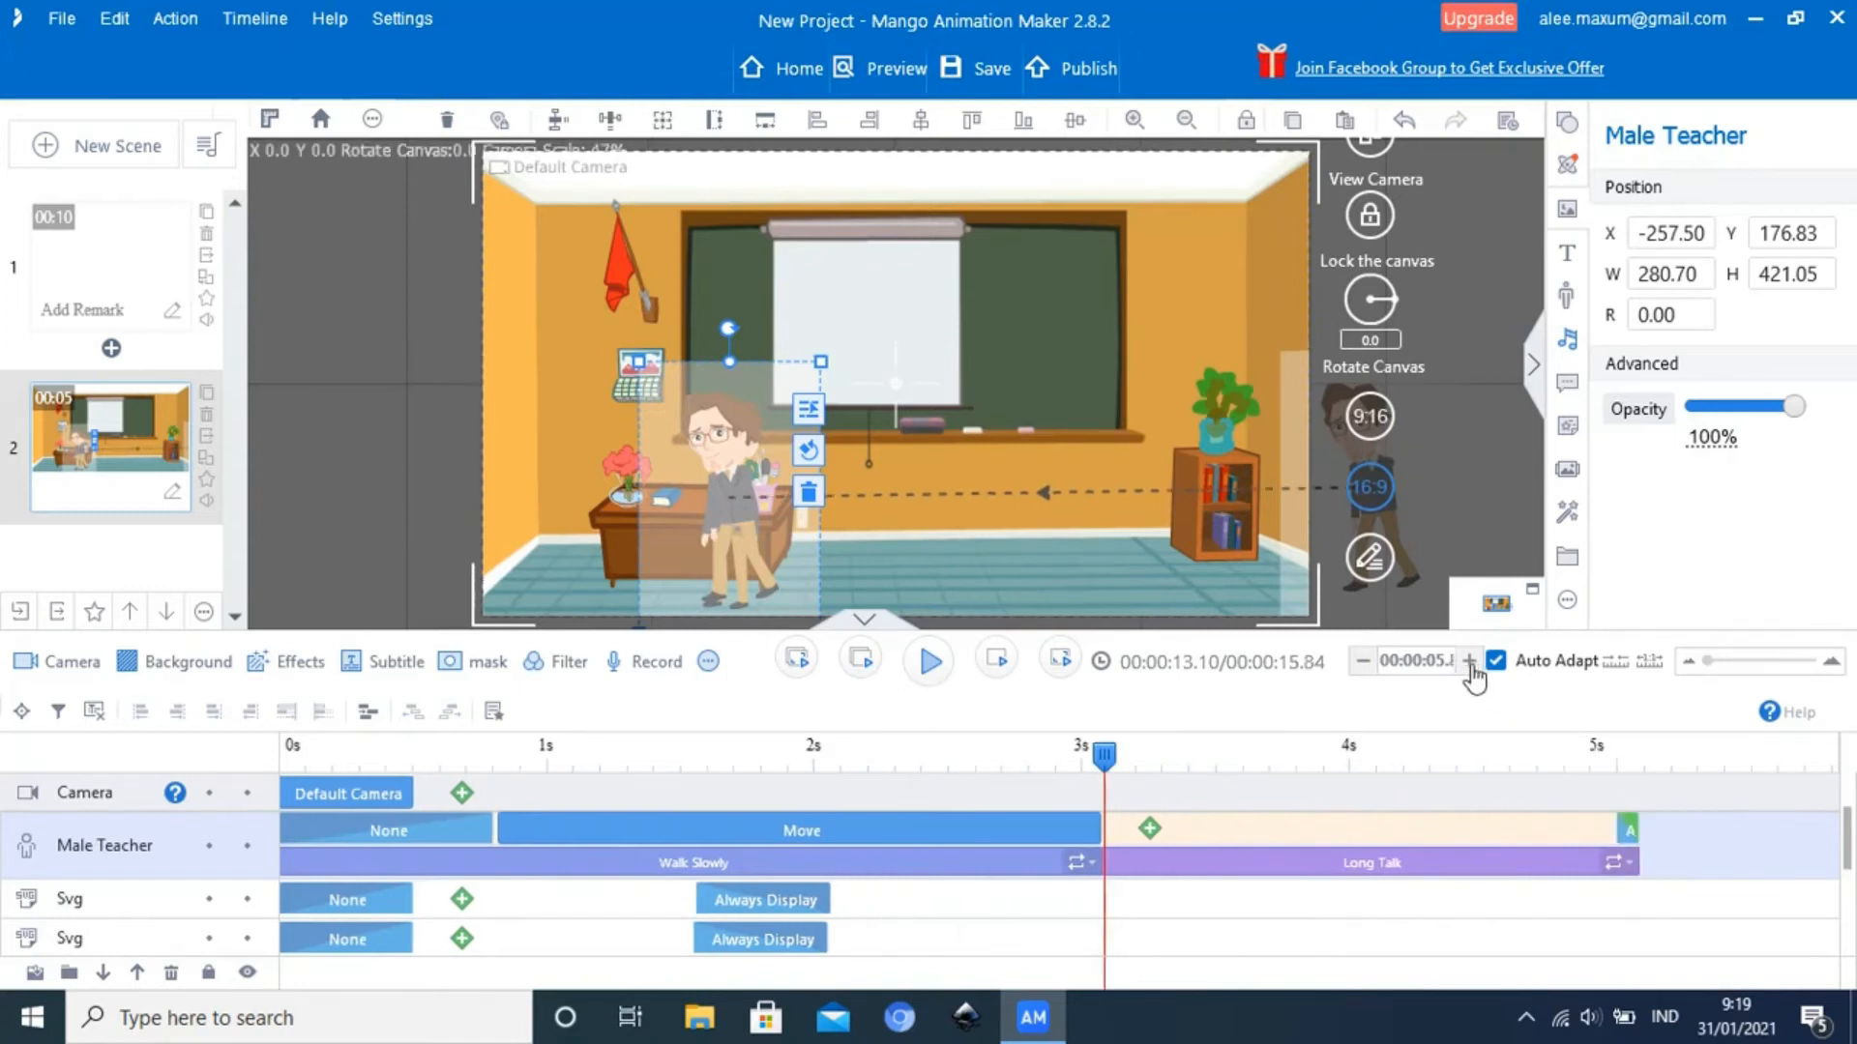
click(1470, 664)
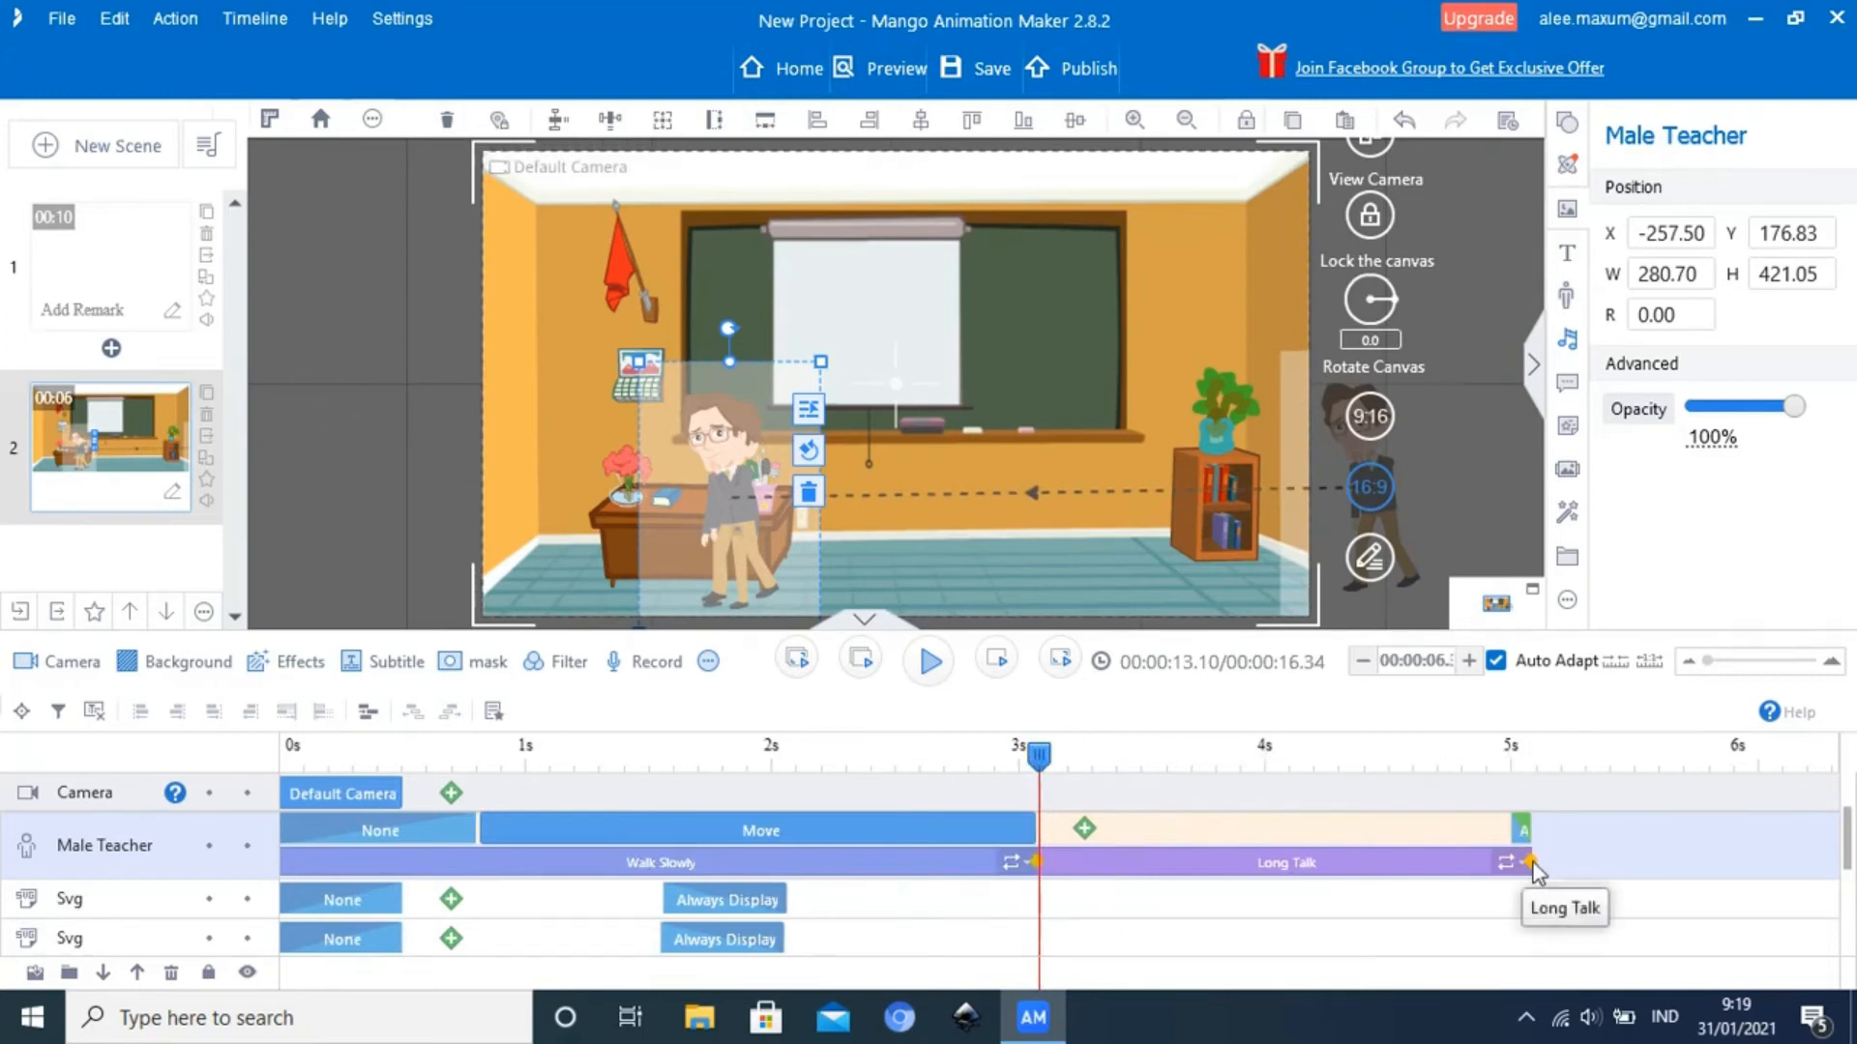
drag(1580, 864, 1752, 869)
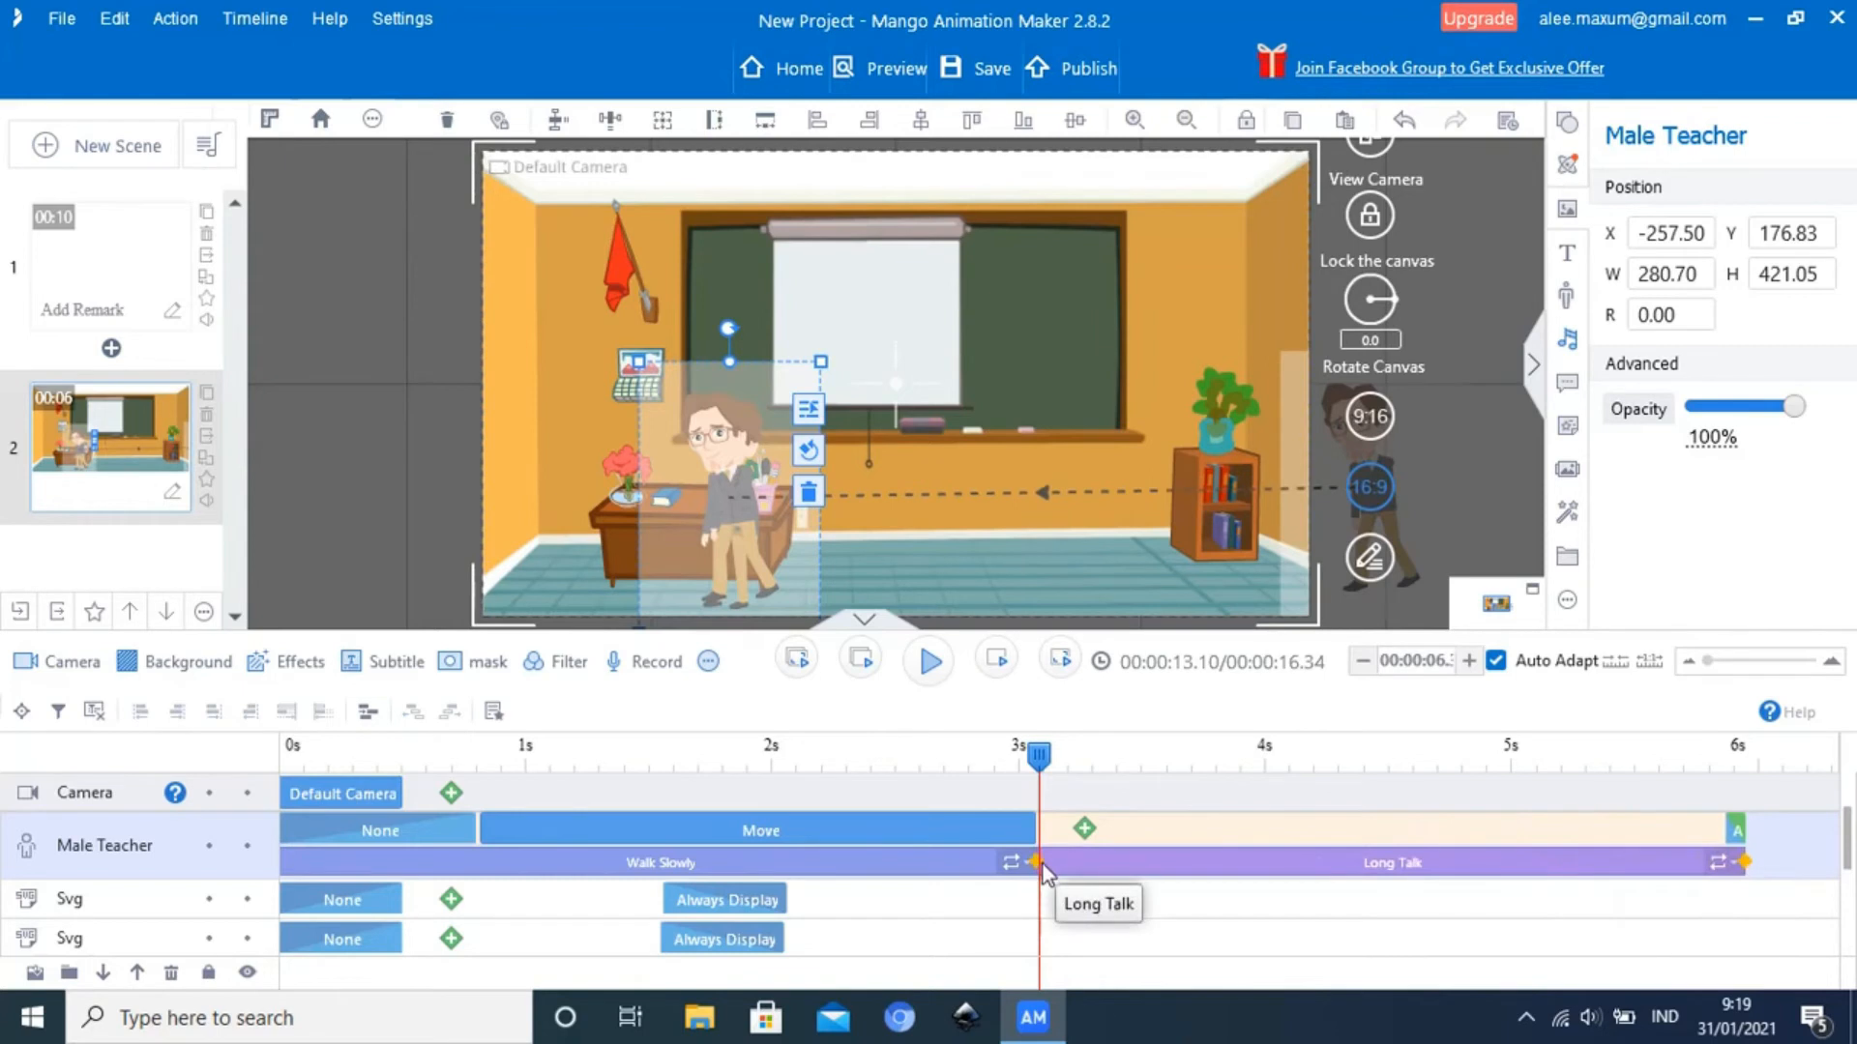
Trim the start of Long Talk slightly and shift it back to begin directly after Walk Slowly, ending at about 5.8 seconds
drag(1040, 868, 1065, 857)
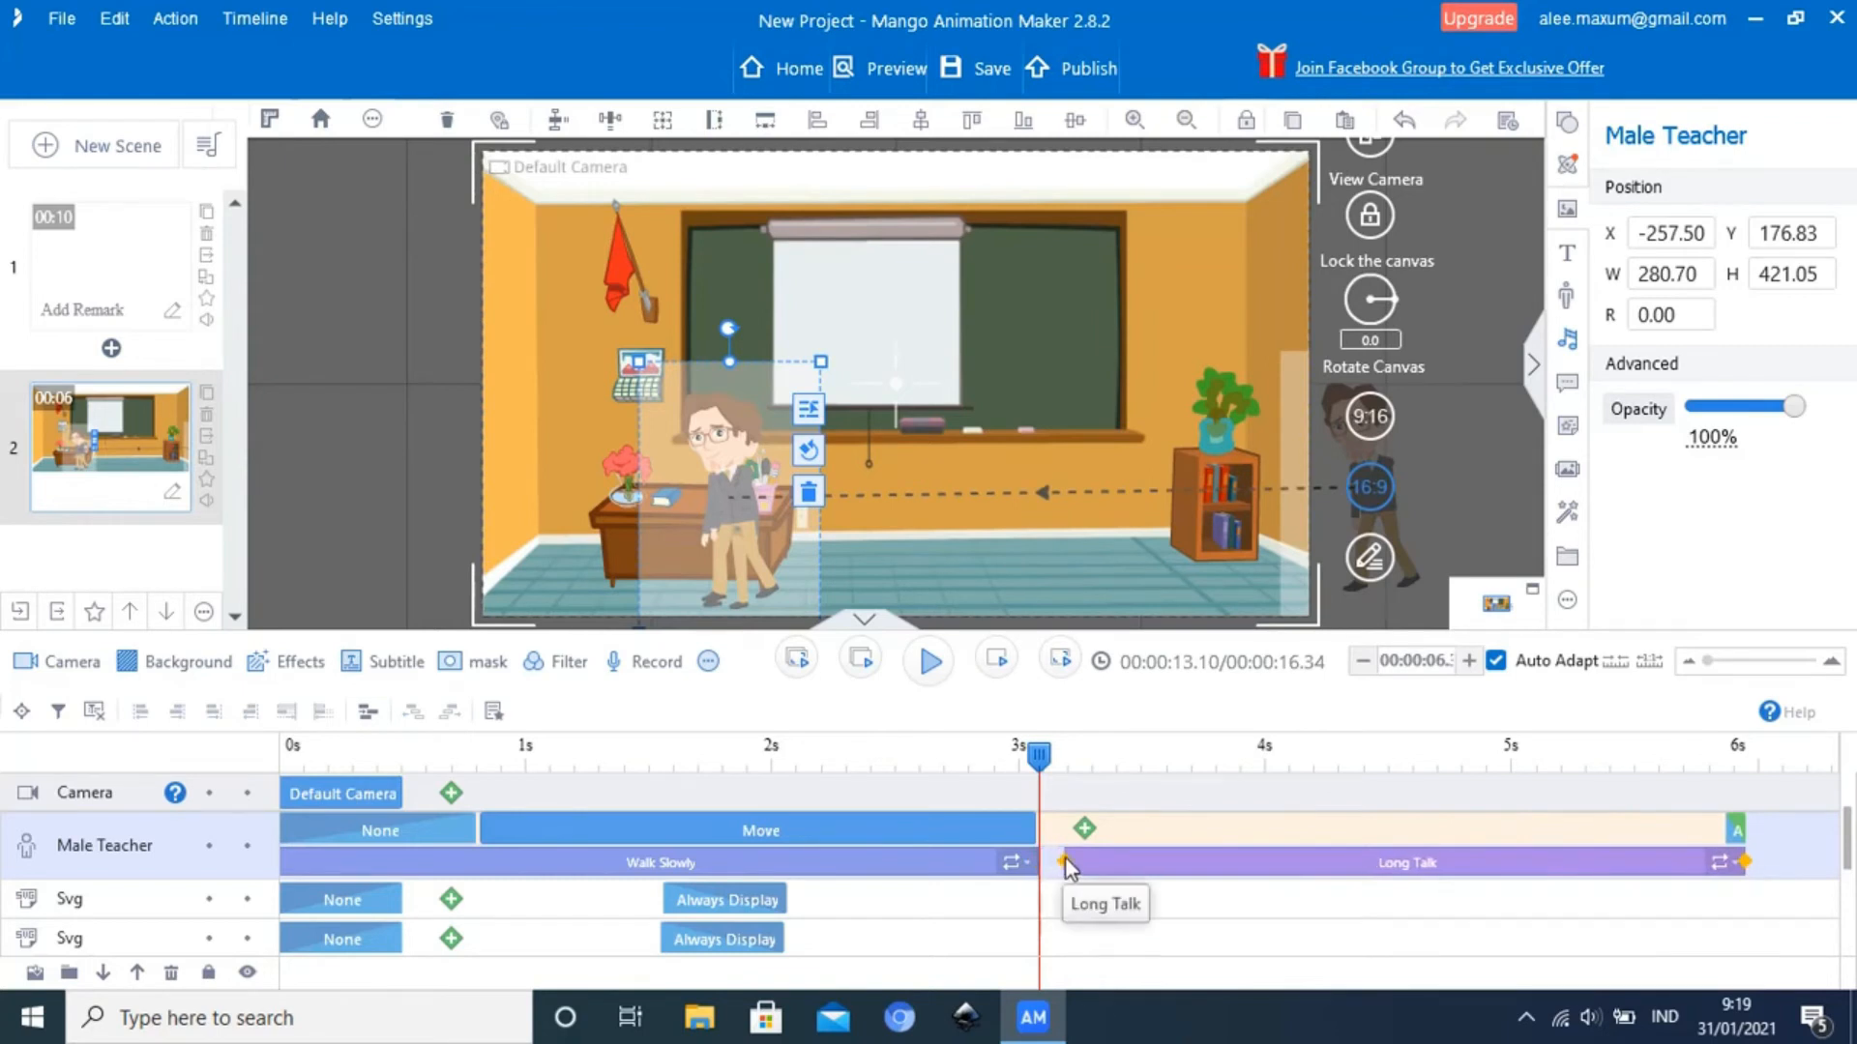
click(1037, 758)
drag(1037, 758, 1021, 758)
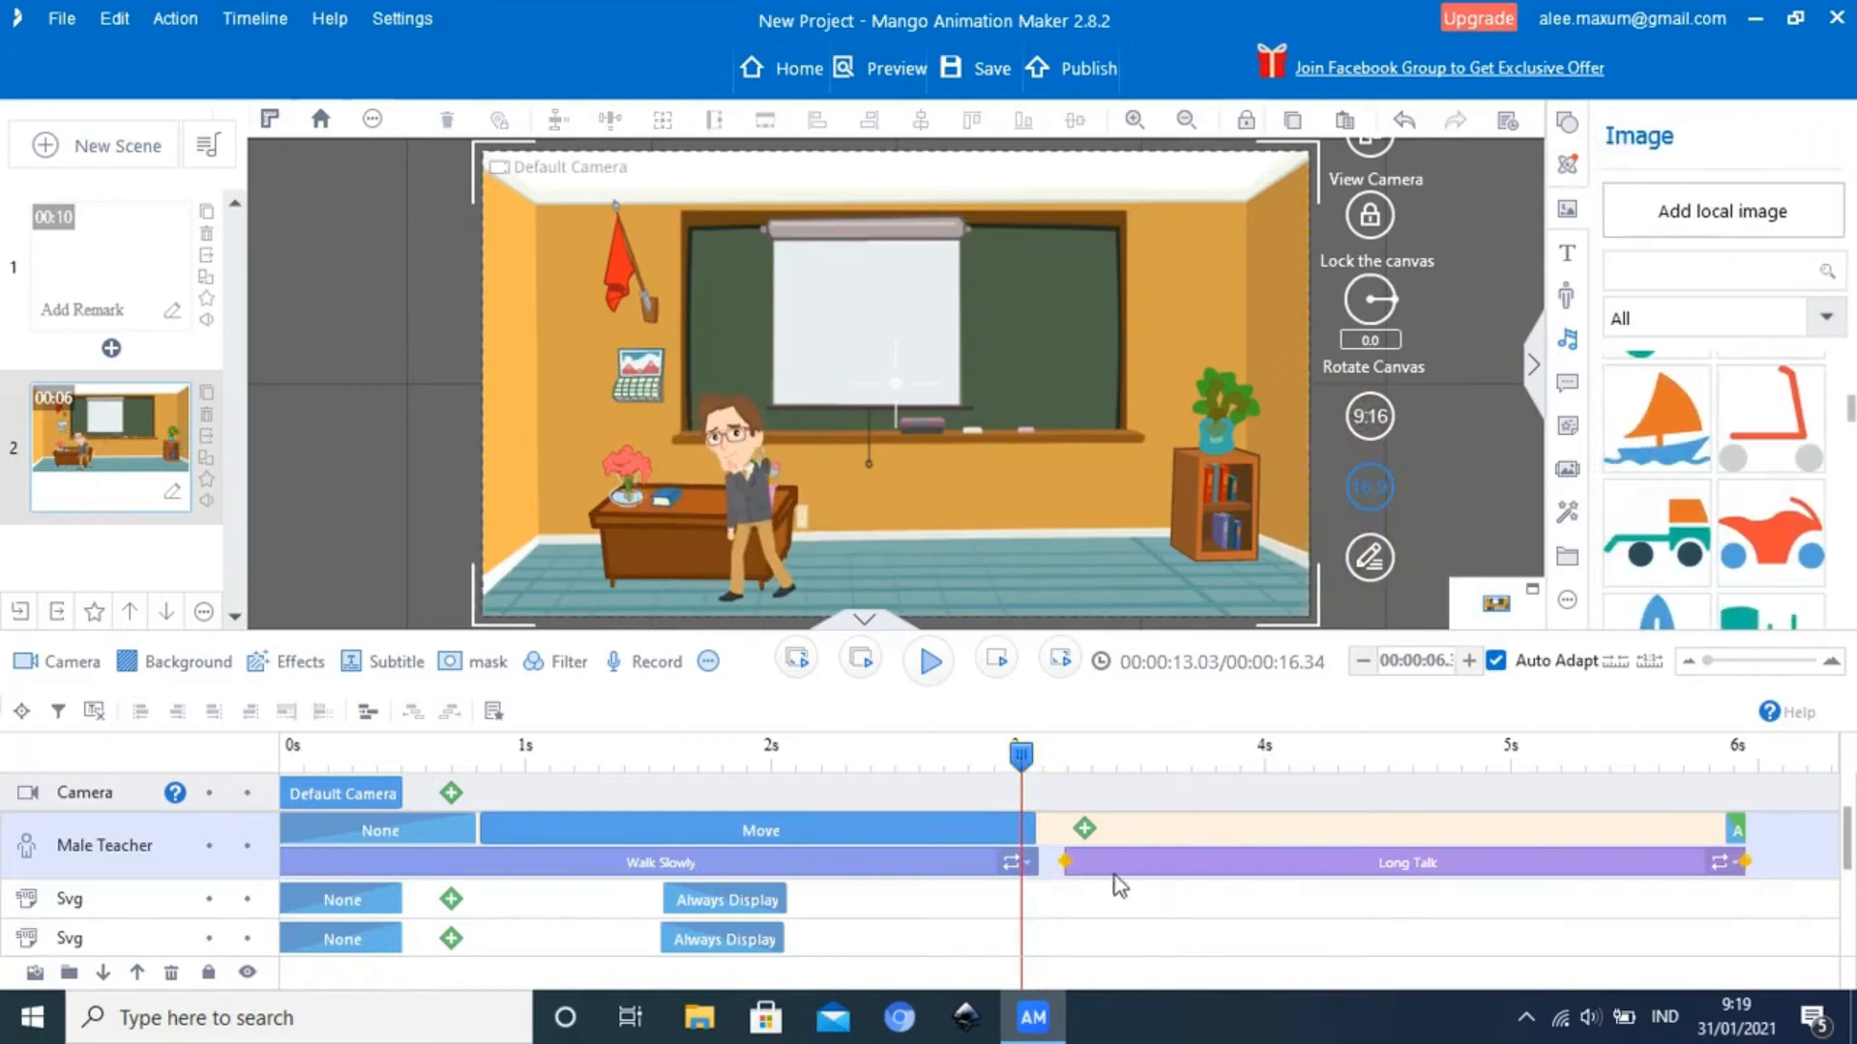
drag(1147, 869, 1105, 844)
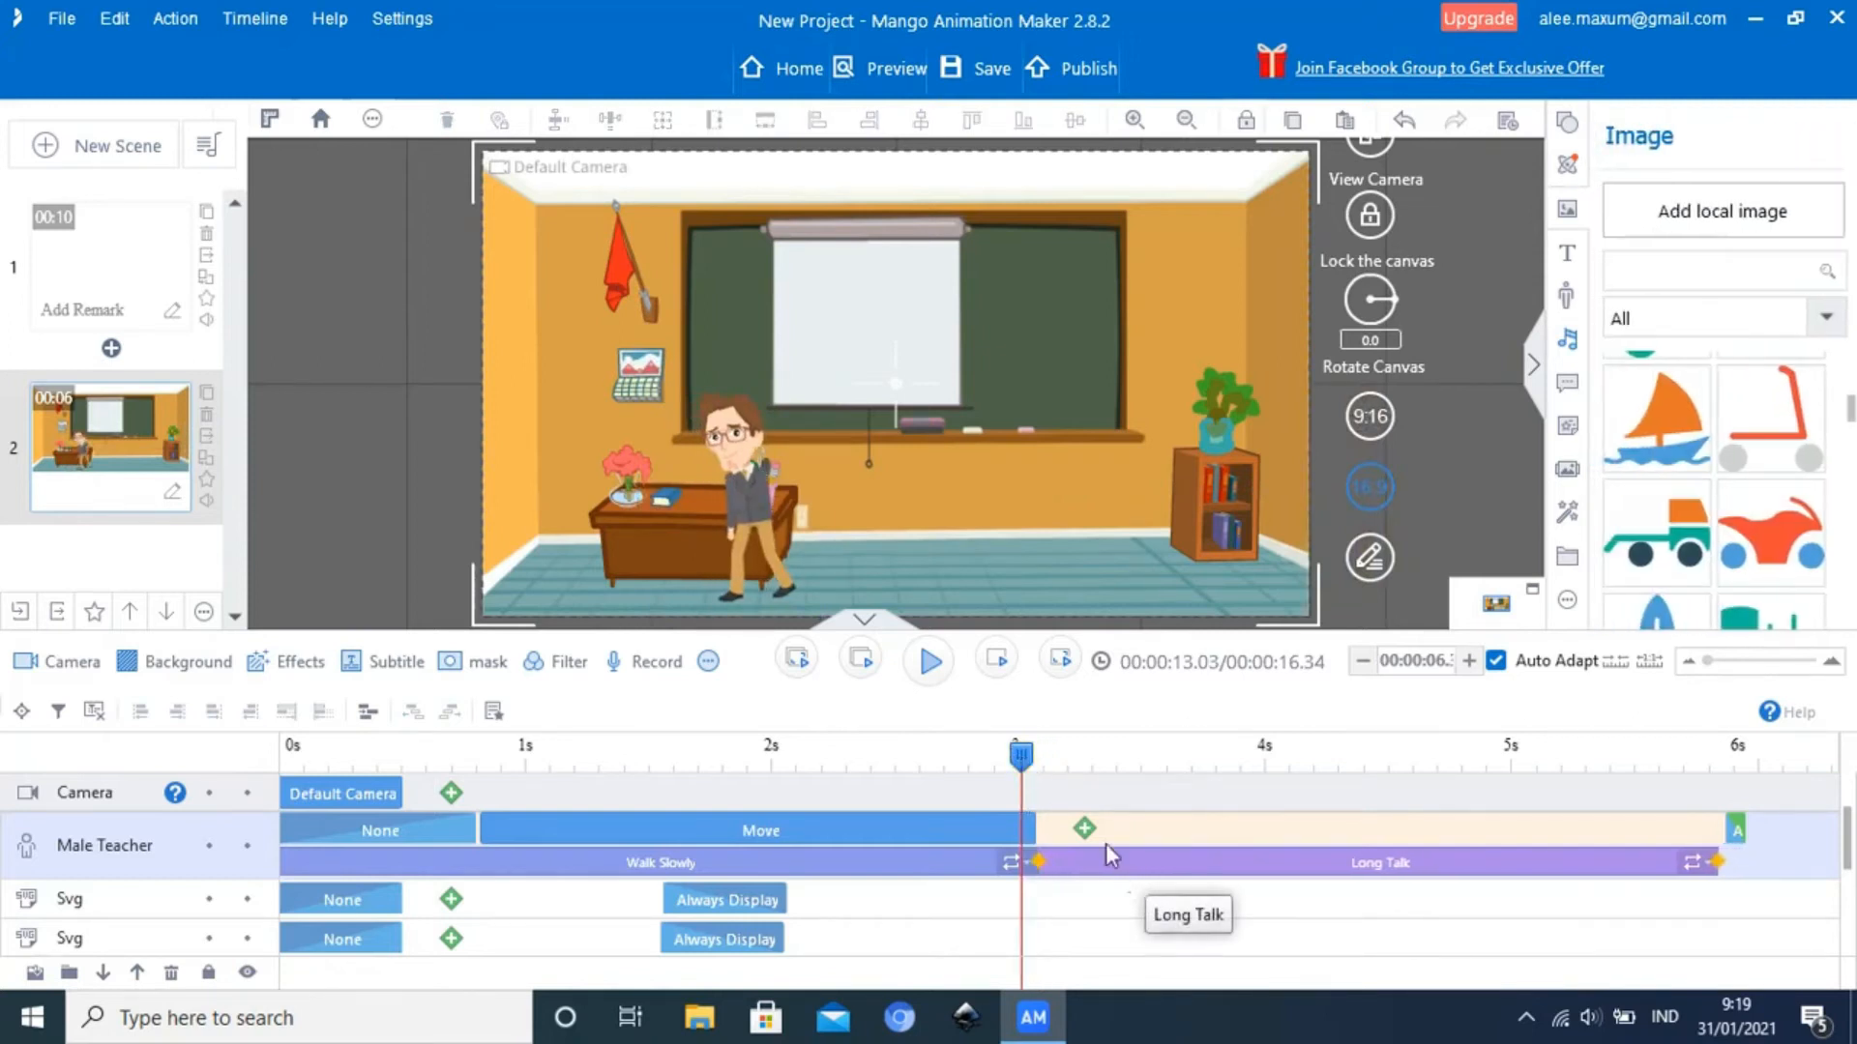
Play the transition from Walk Slowly to Long Talk twice, starting at about 3.03 and 3.08 seconds
click(932, 663)
click(932, 664)
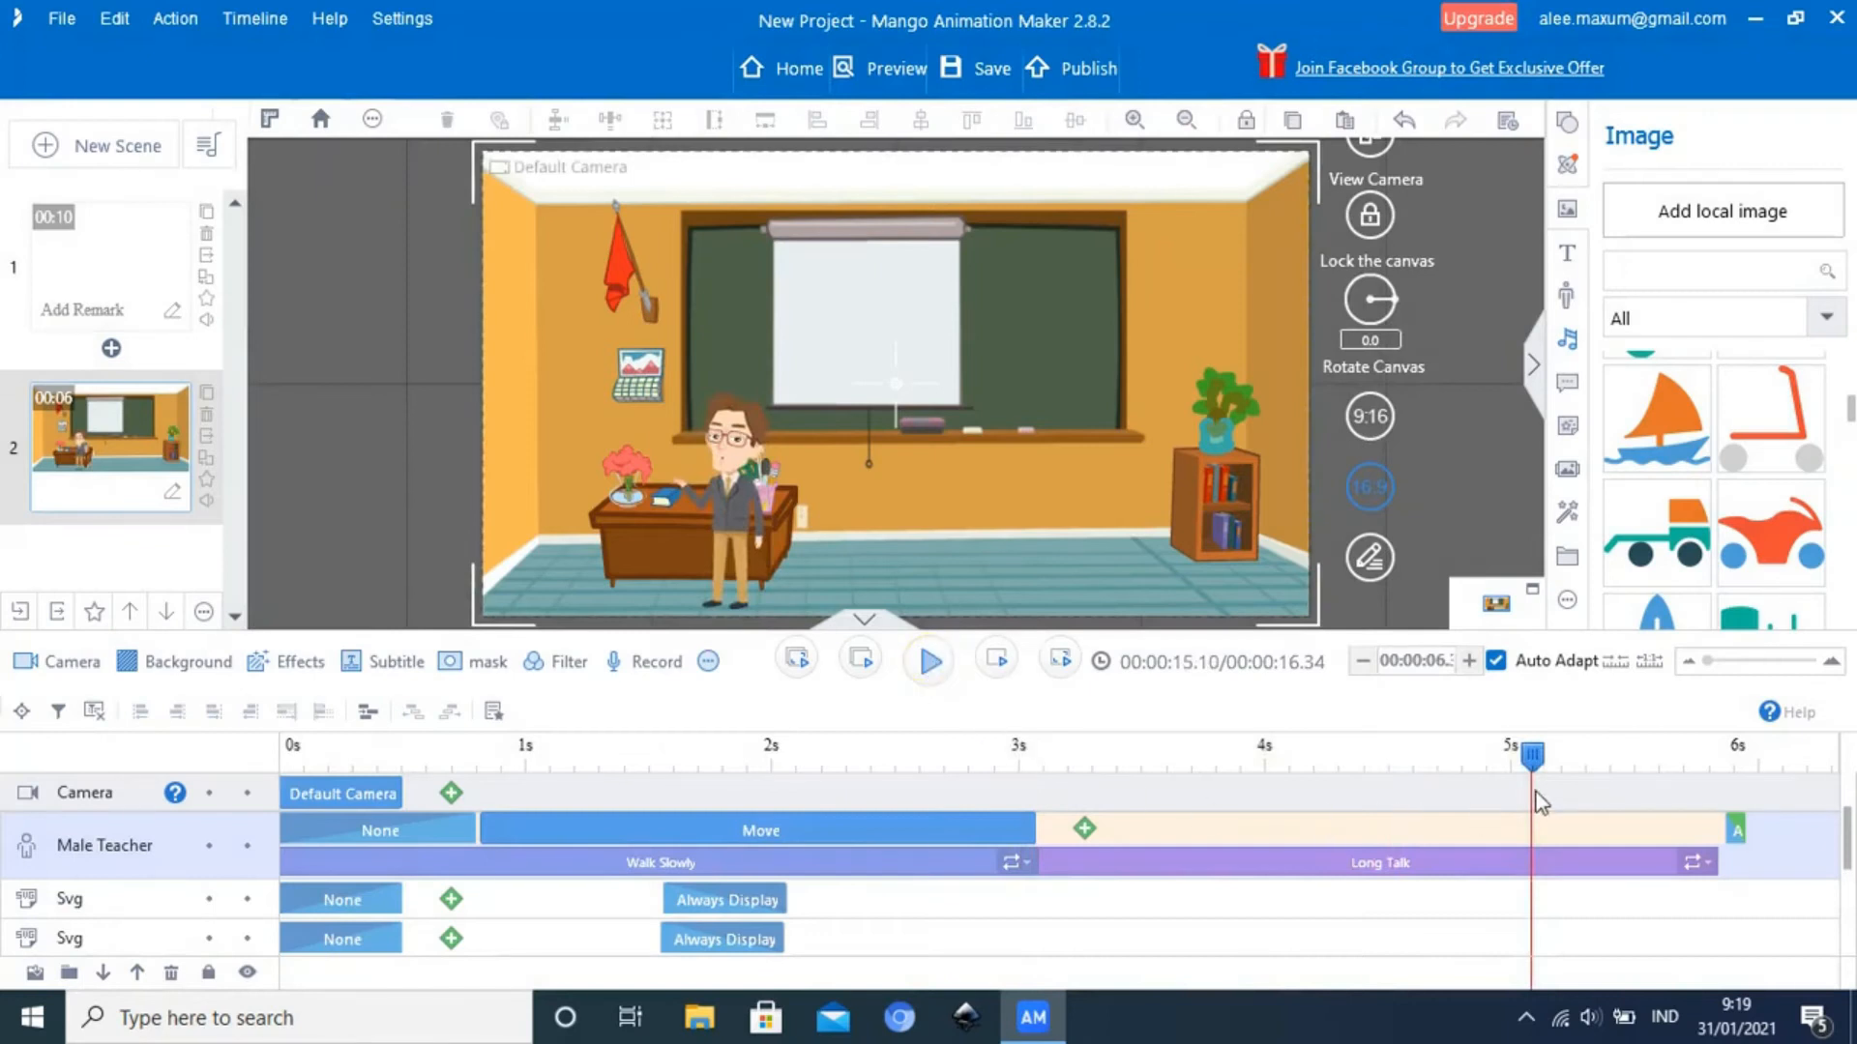
drag(1543, 762, 1041, 818)
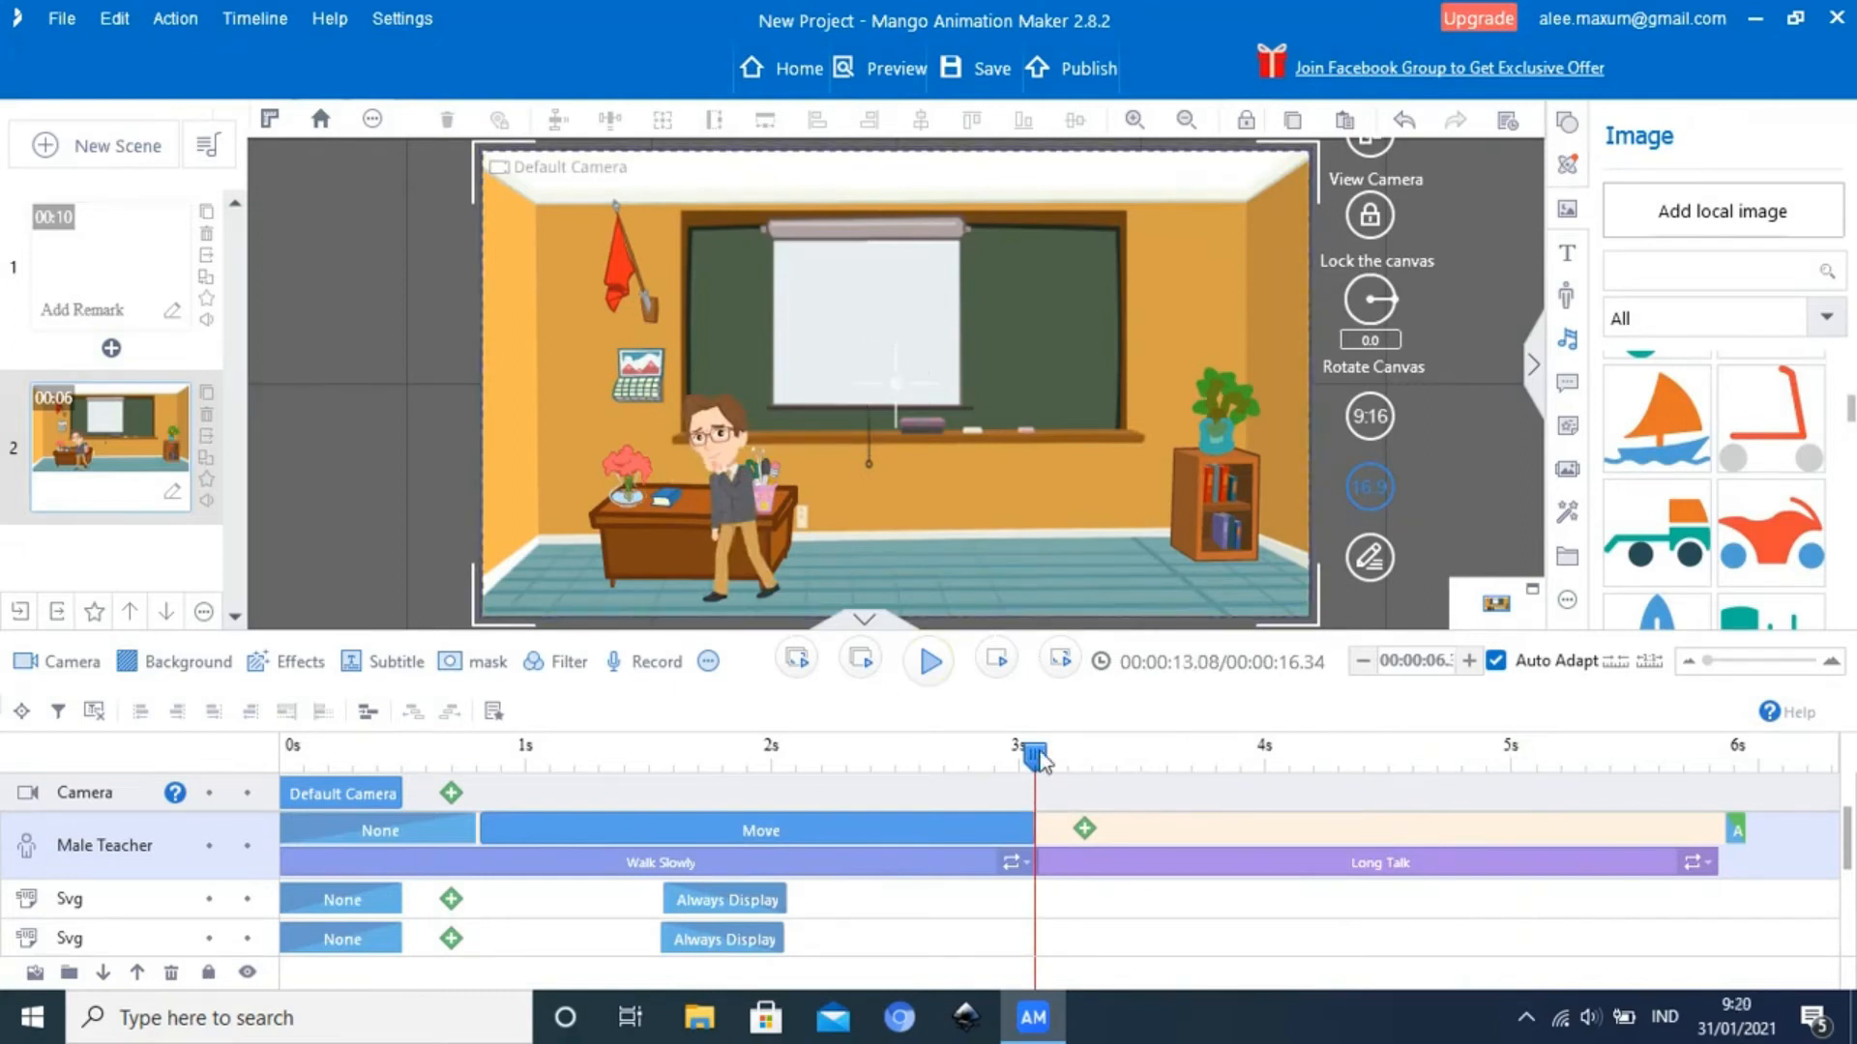
click(930, 662)
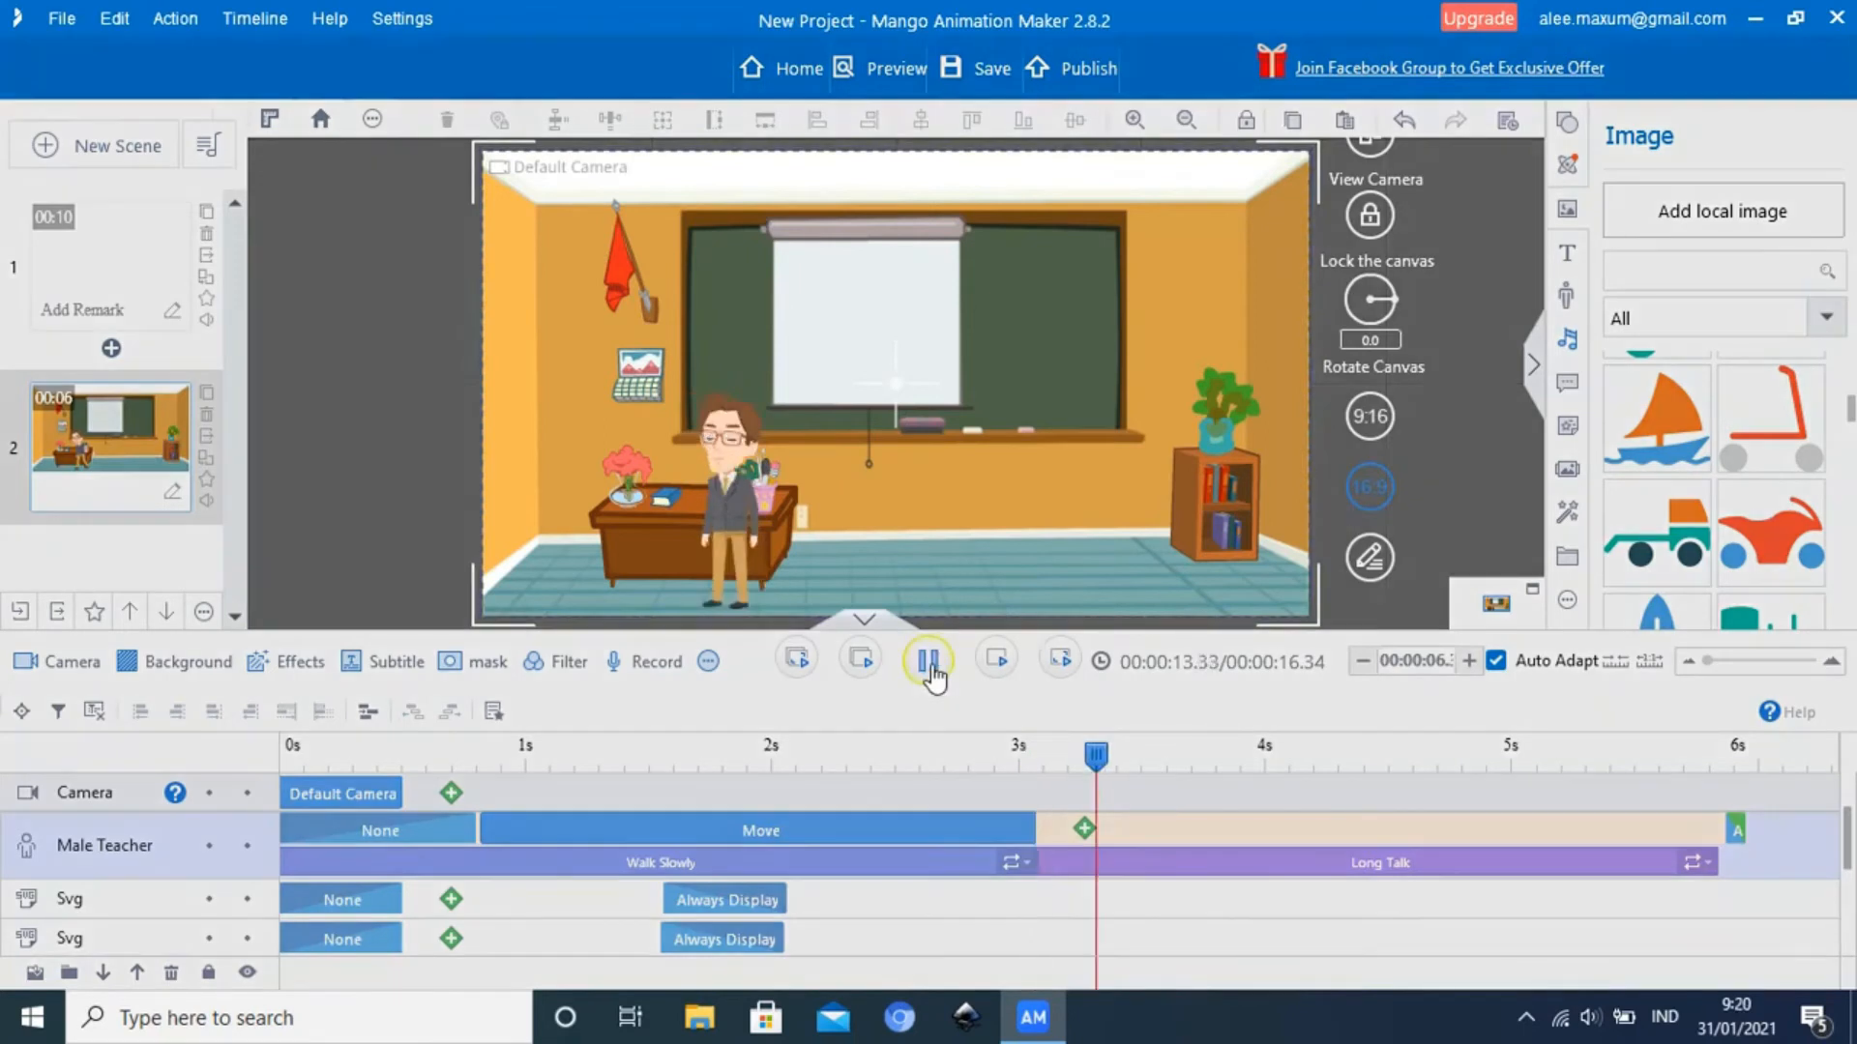
click(929, 661)
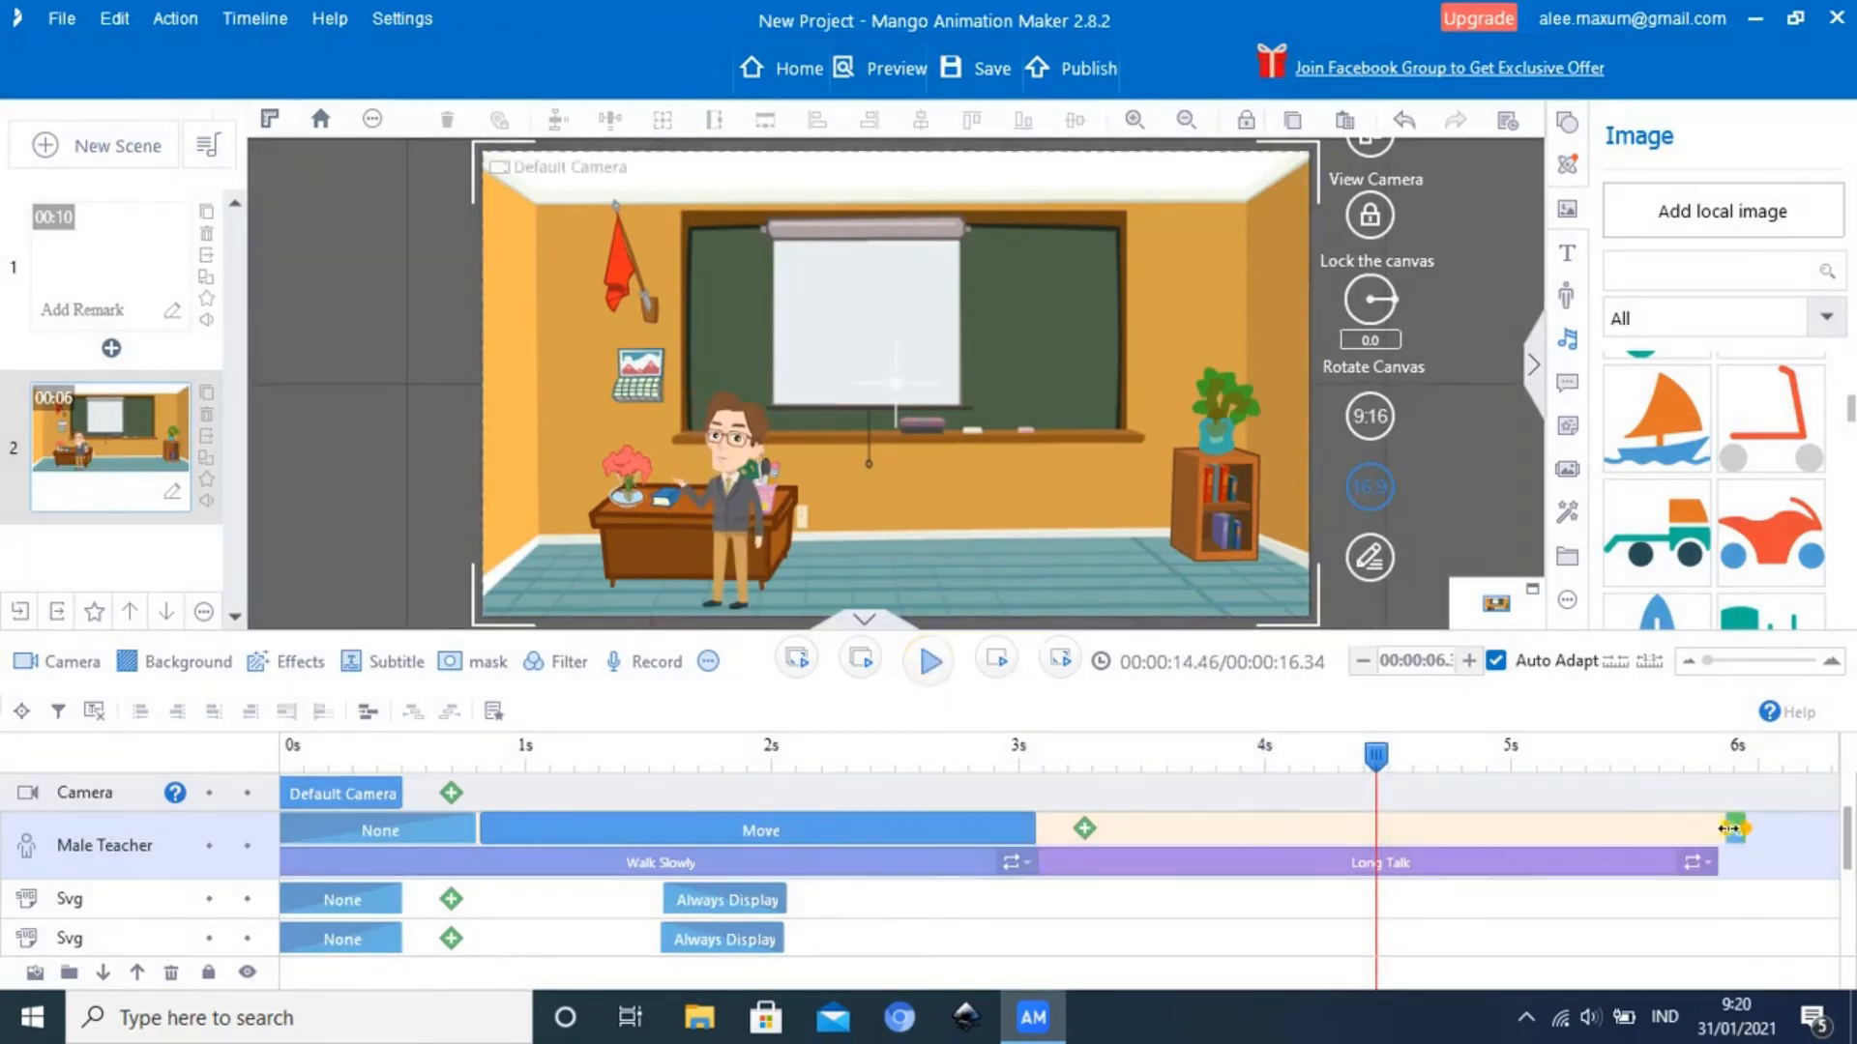
Shift the Male Teacher's Always Display block to start at about 6.05 seconds and shorten Long Talk to end at about 5.7 seconds
drag(1732, 829, 1780, 832)
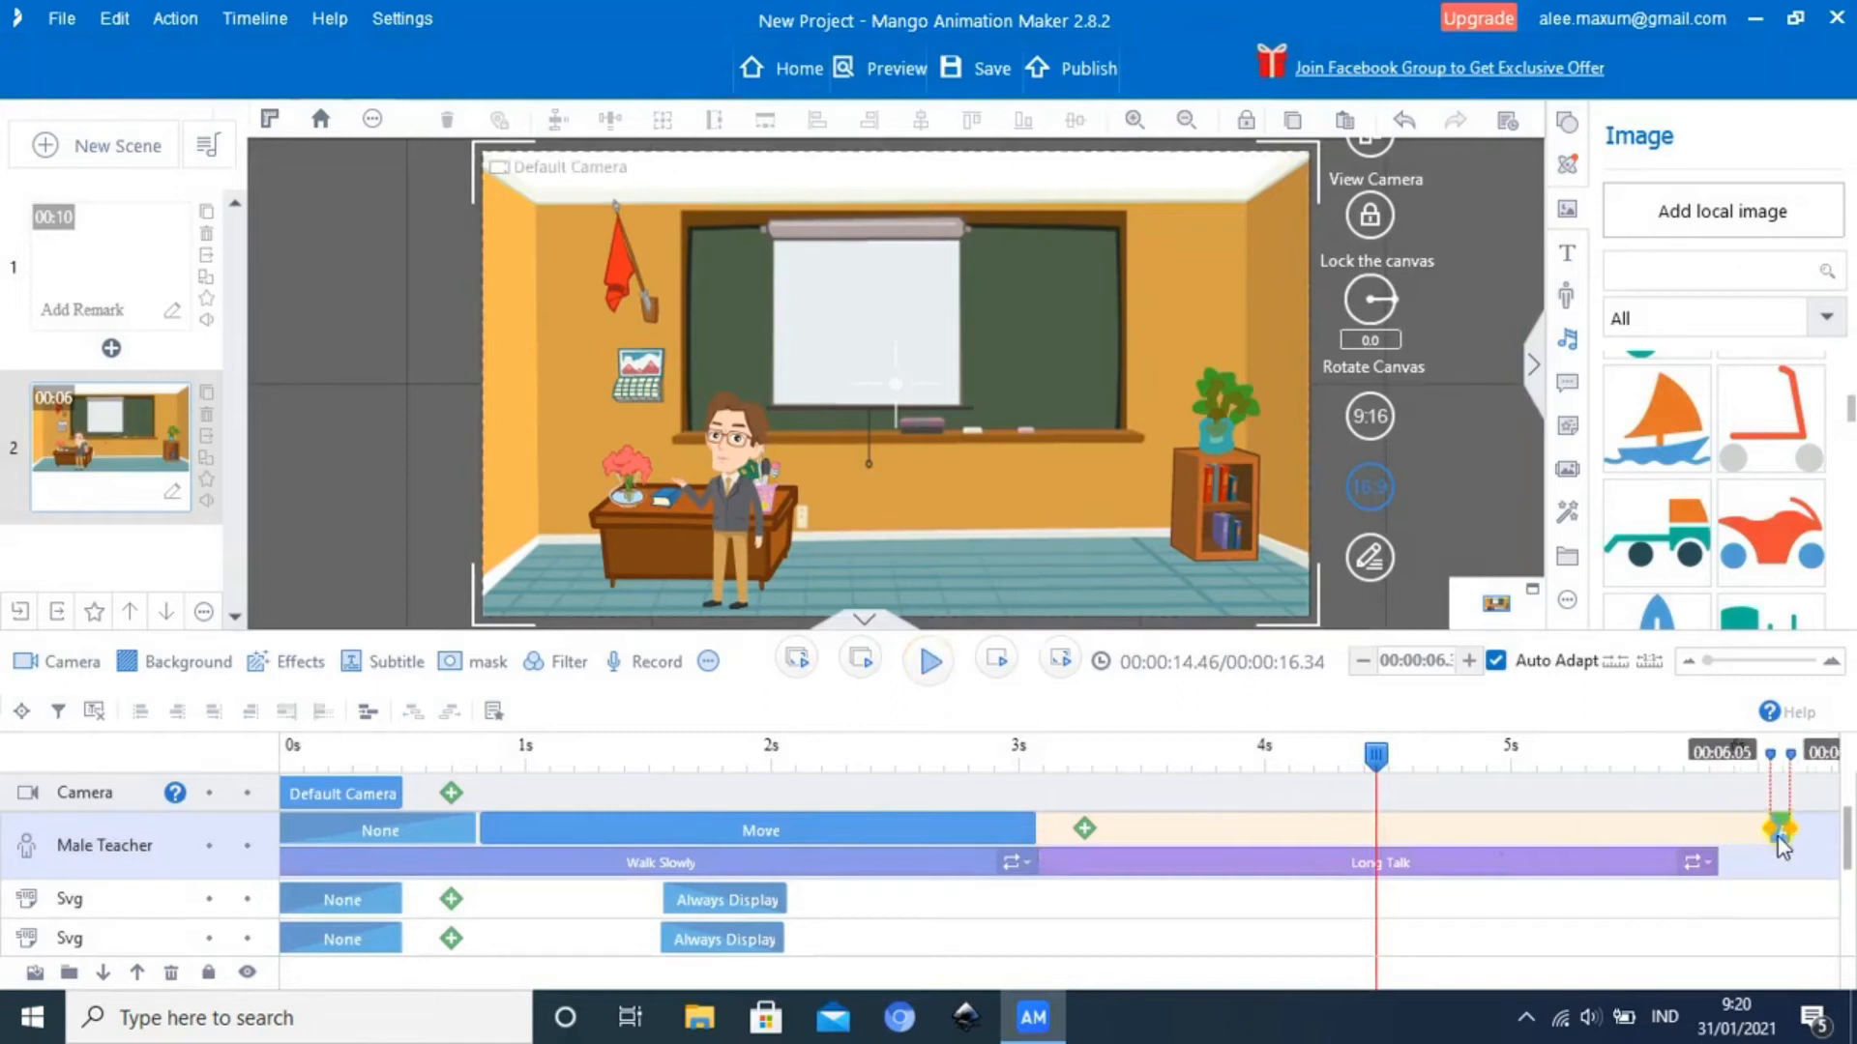
right_click(1707, 875)
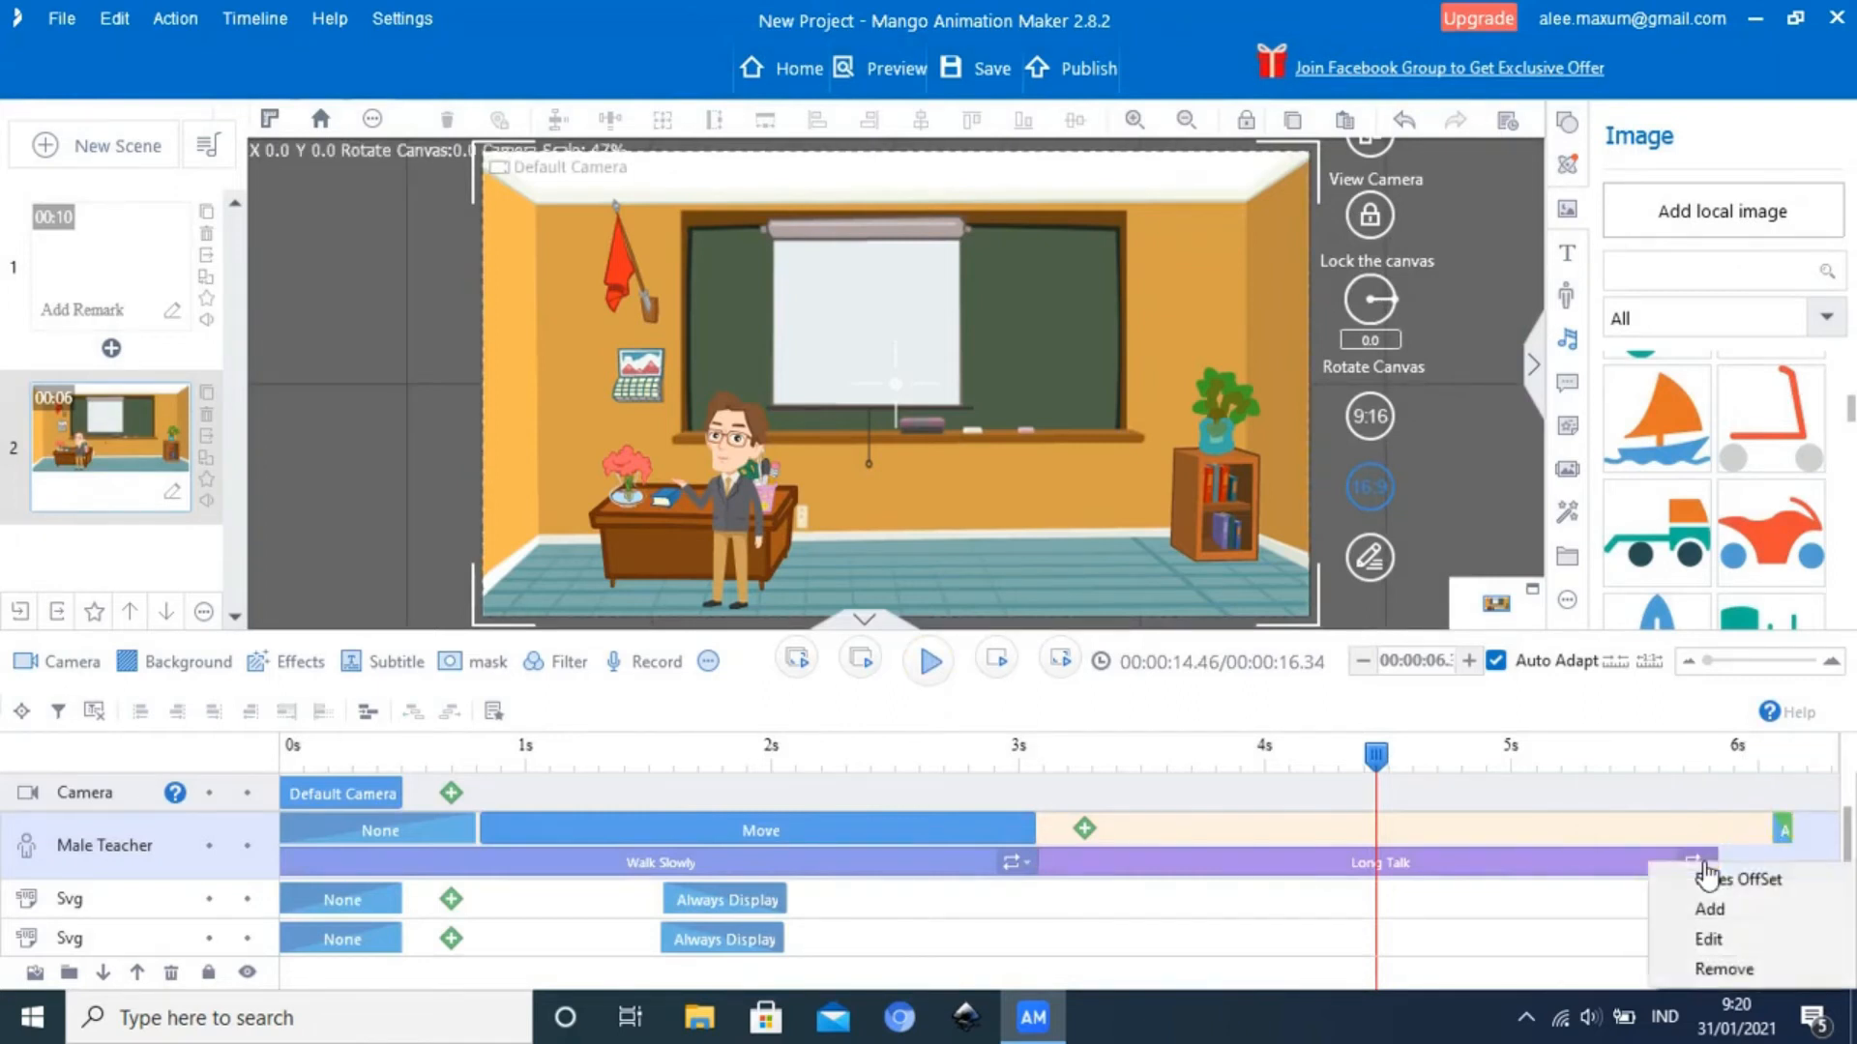
click(1850, 827)
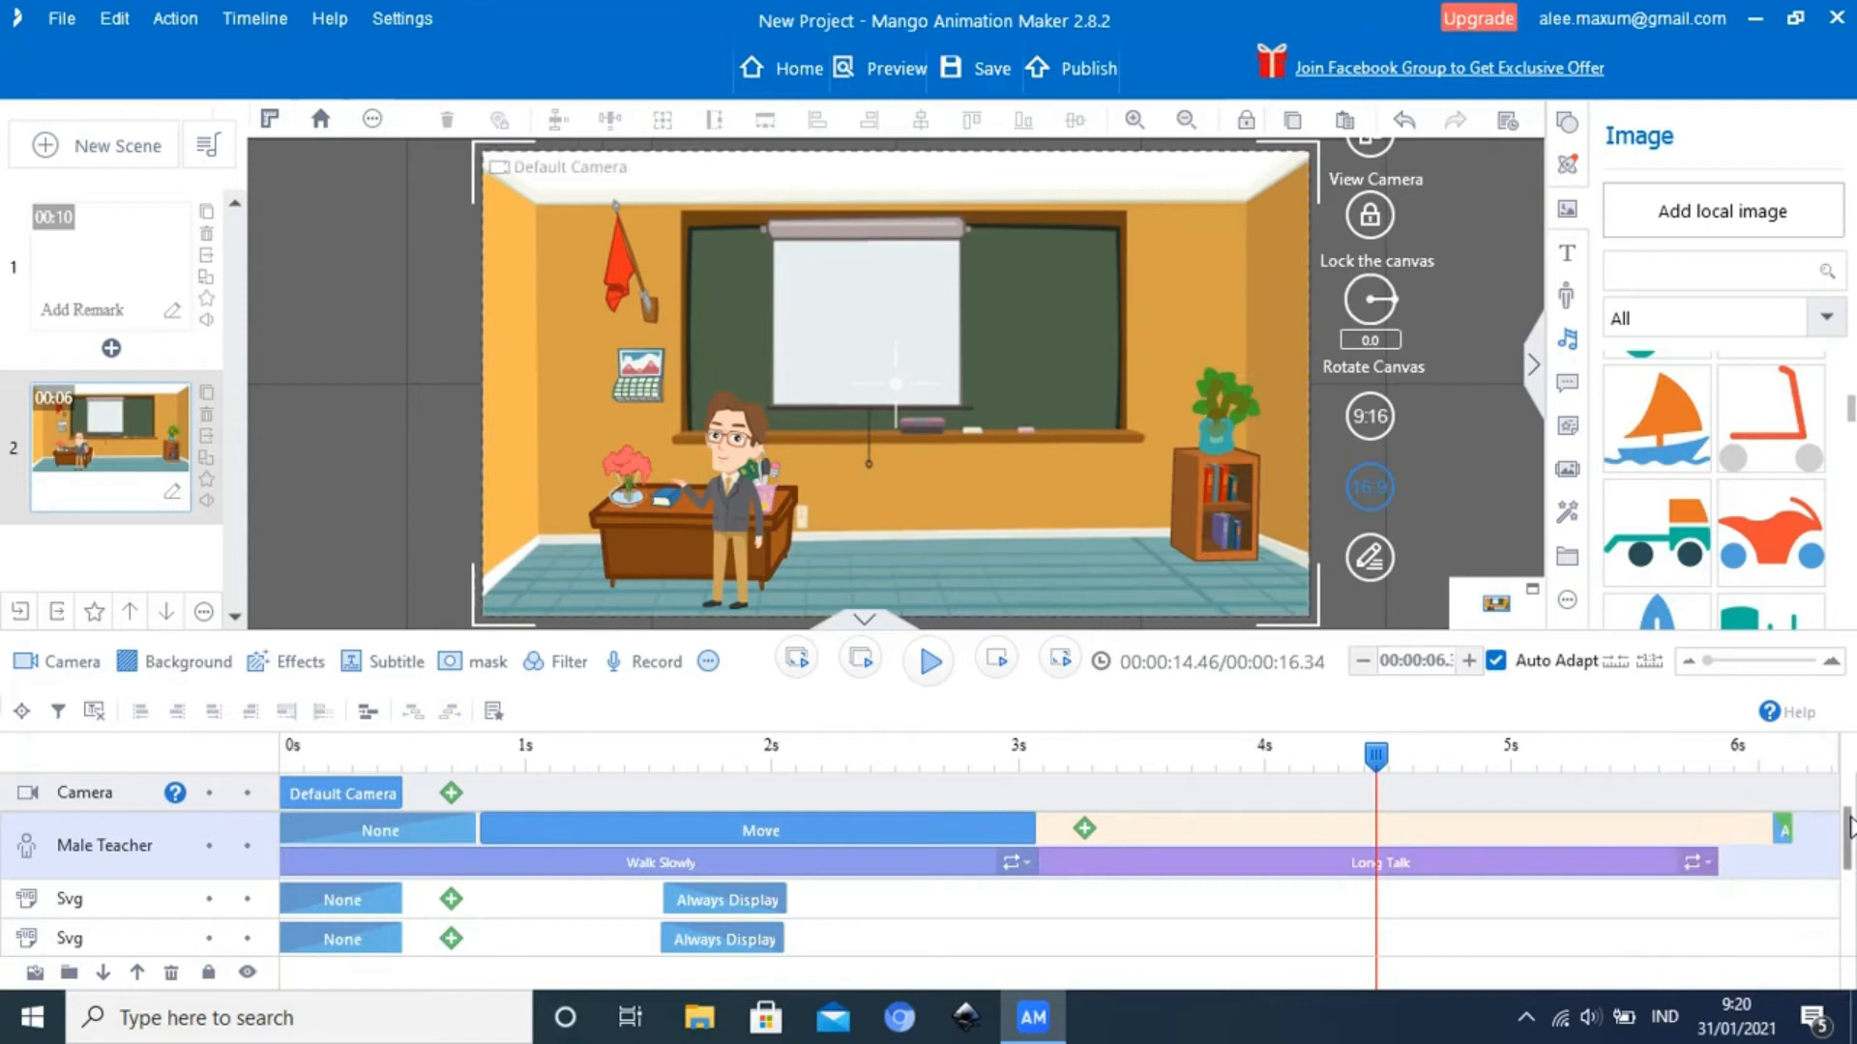
drag(1848, 828, 1848, 853)
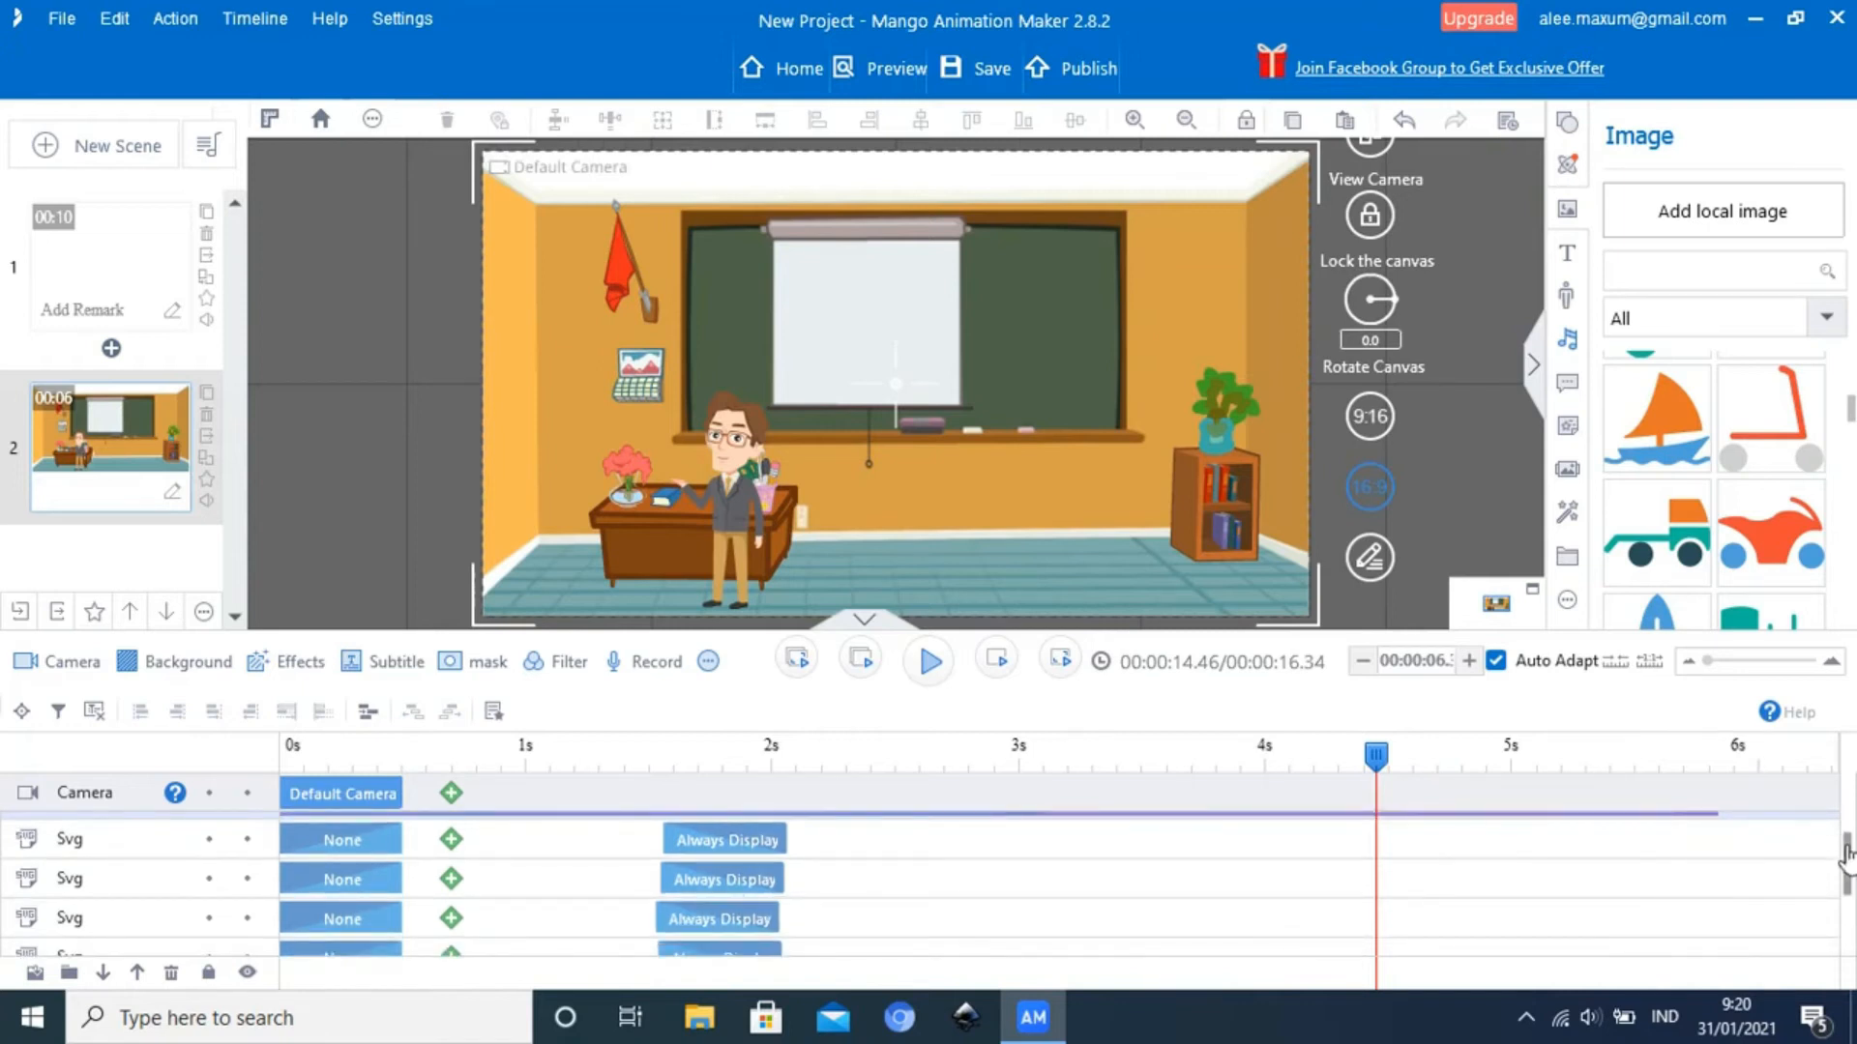
scroll(1849, 853, up, 3)
drag(1716, 869, 1679, 870)
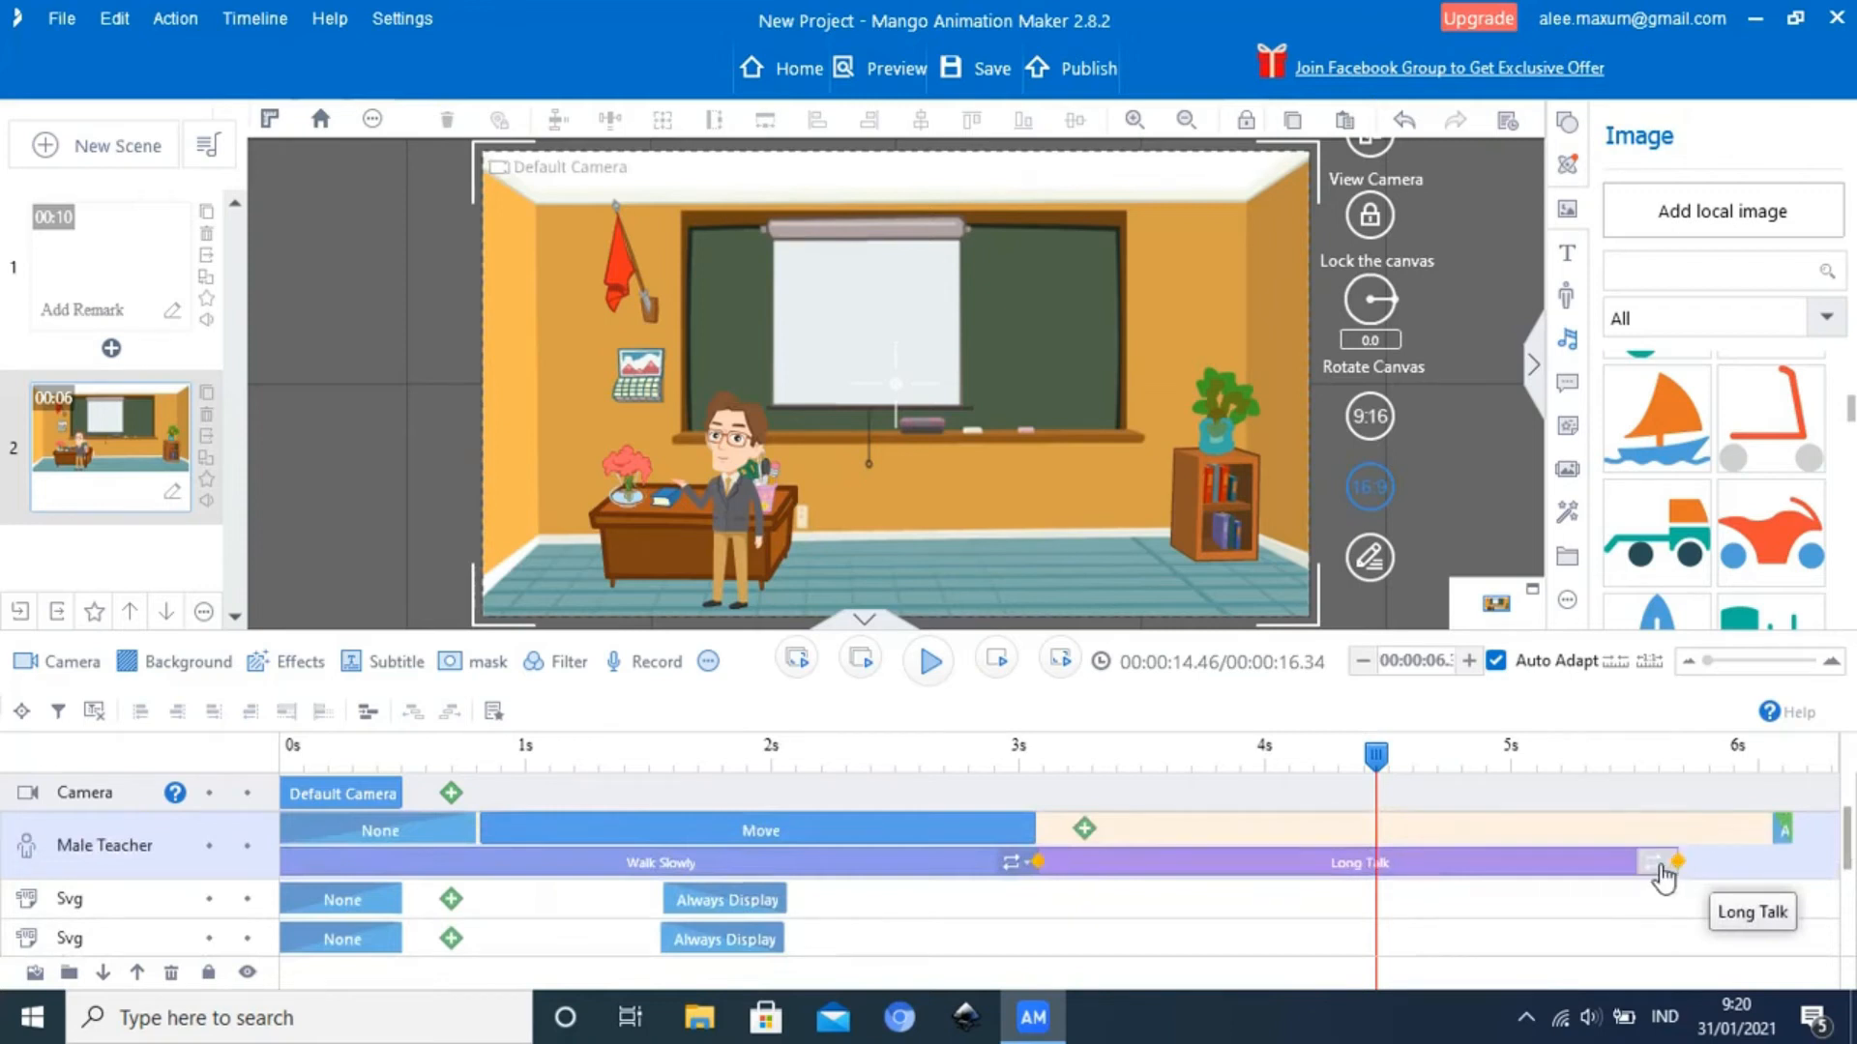
Flip the Male Teacher's Long Talk action horizontally and check the pose at about 4.16 seconds
click(1659, 868)
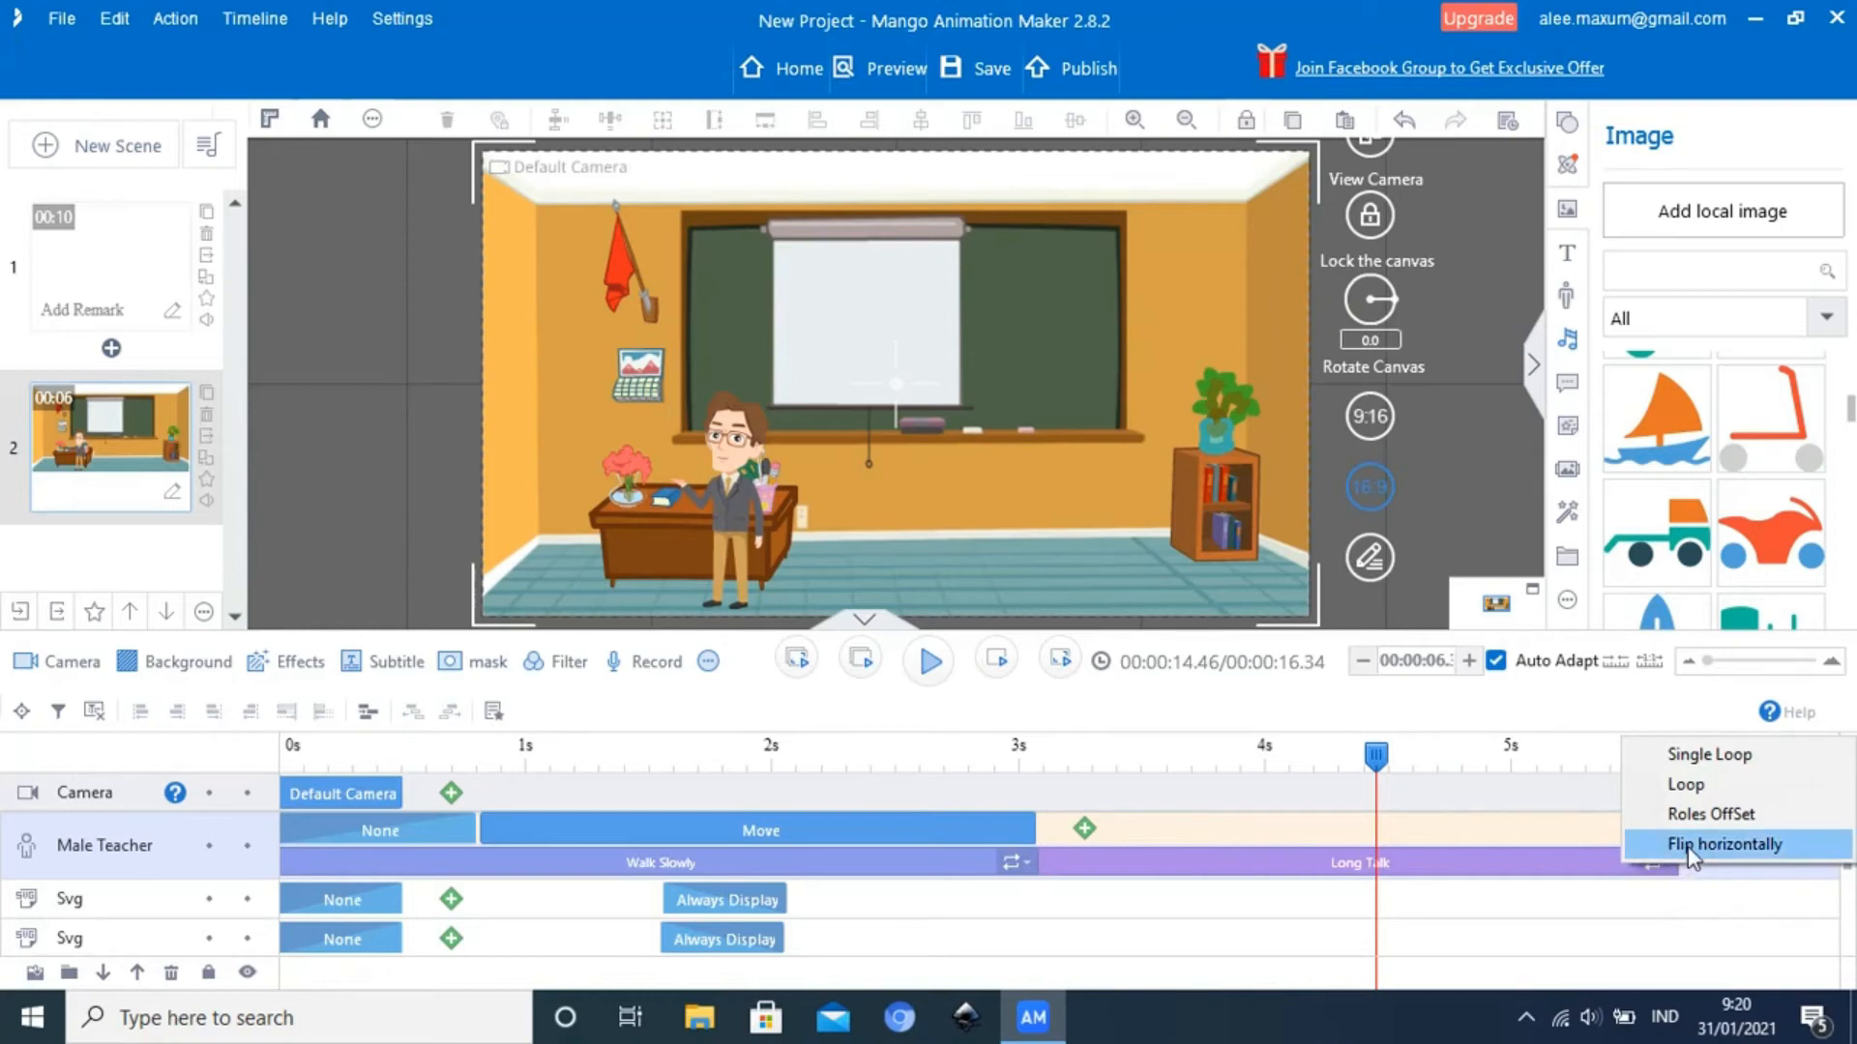
click(1691, 847)
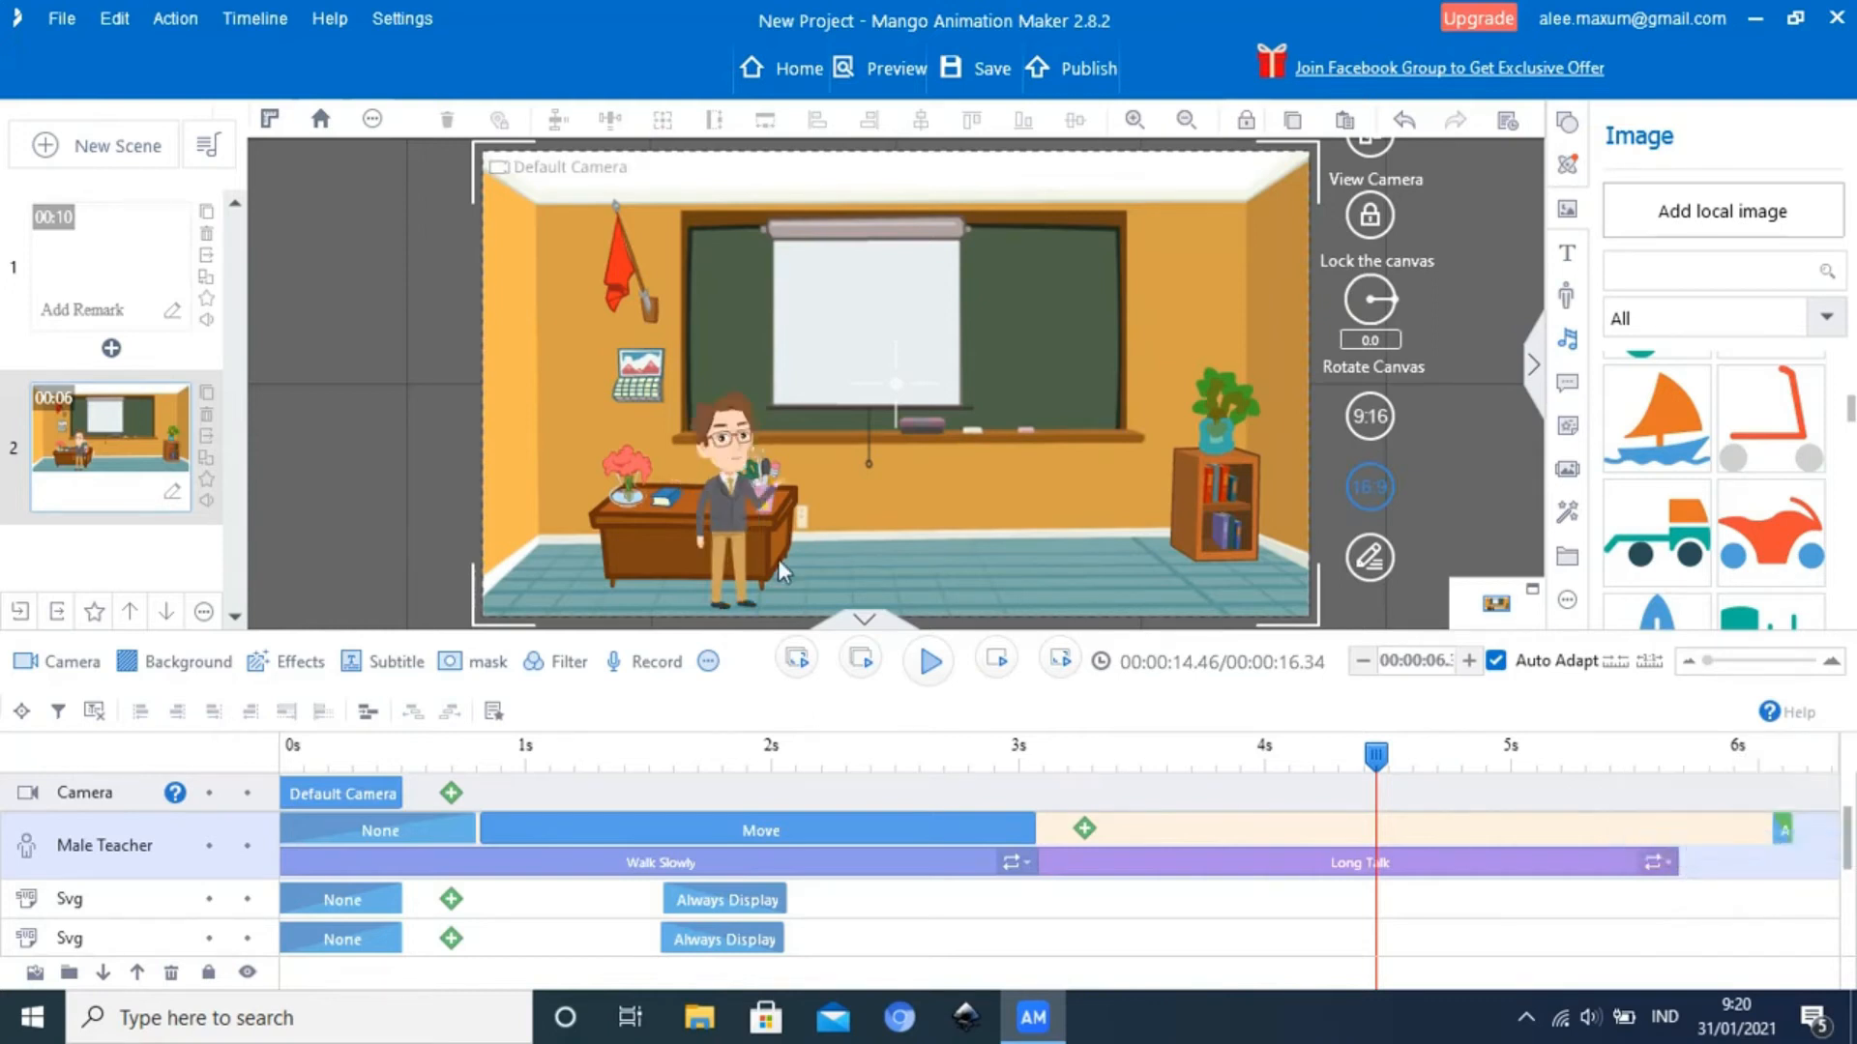
drag(1377, 766, 1306, 776)
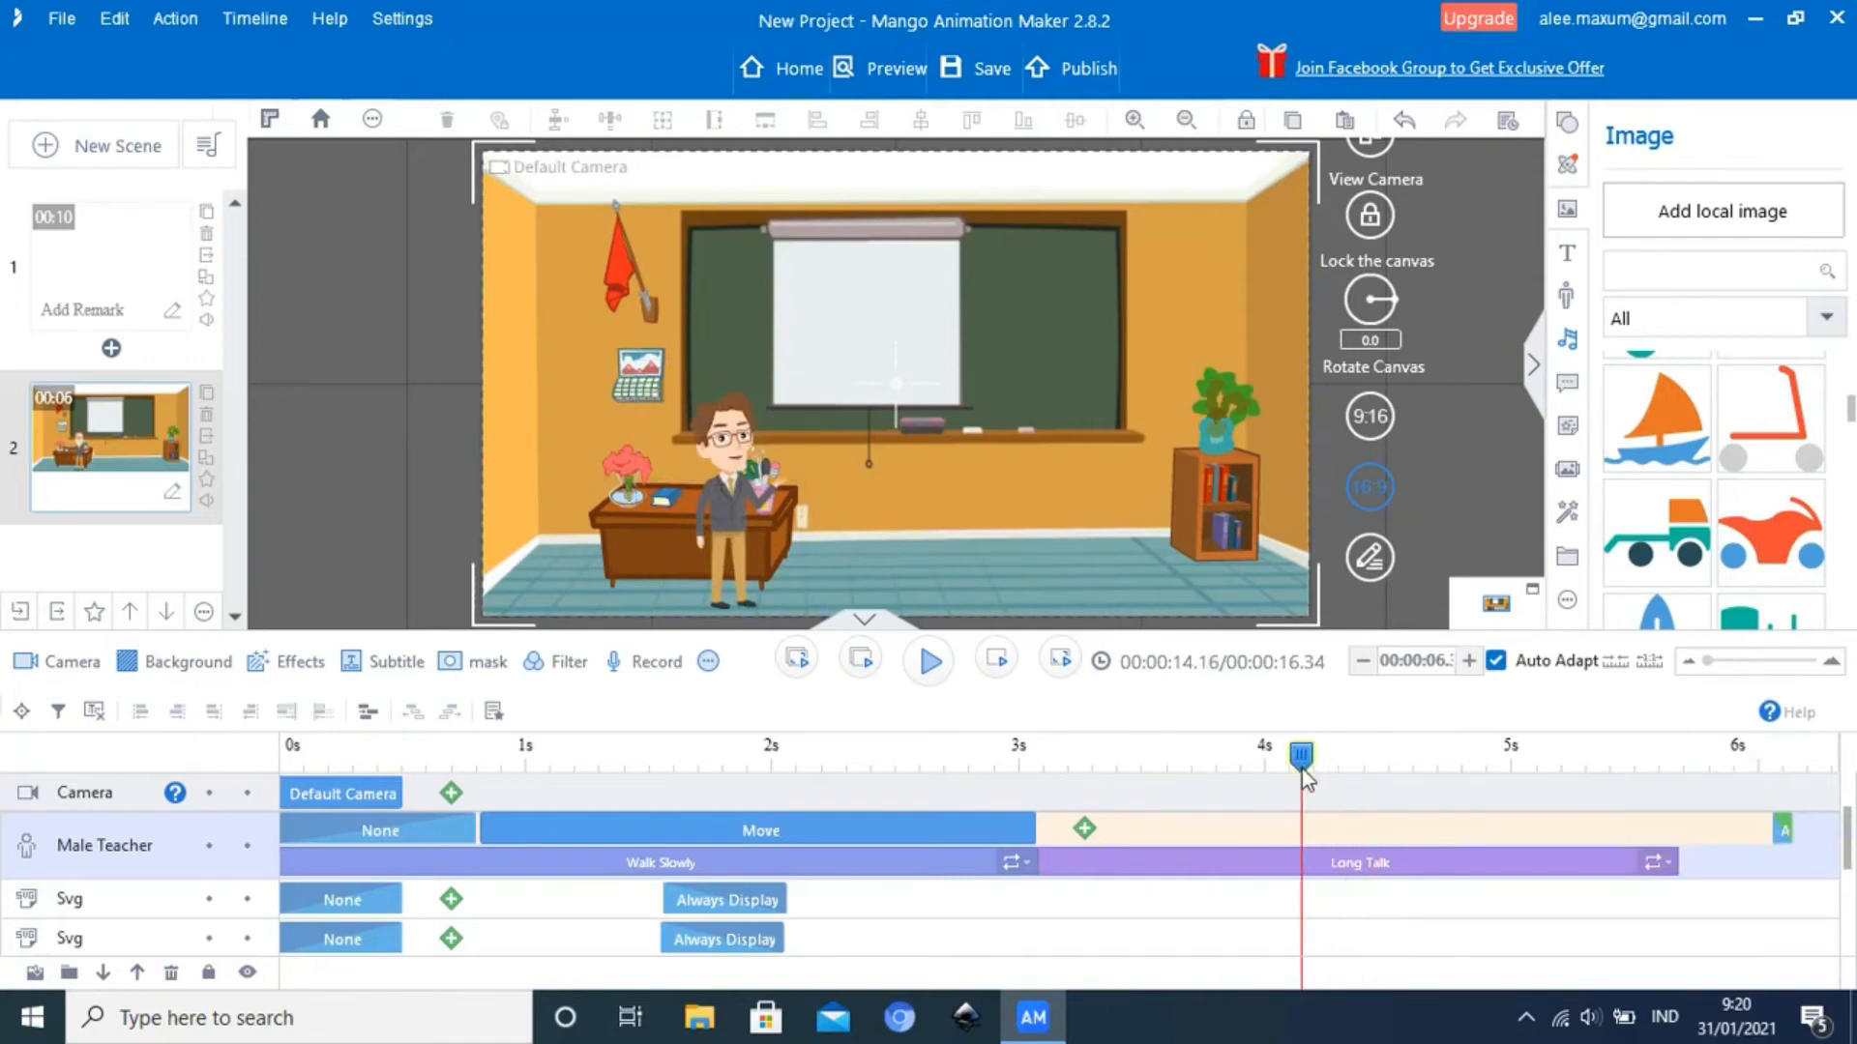
Undo the horizontal flip on Long Talk for comparison, and reapply it
click(1670, 870)
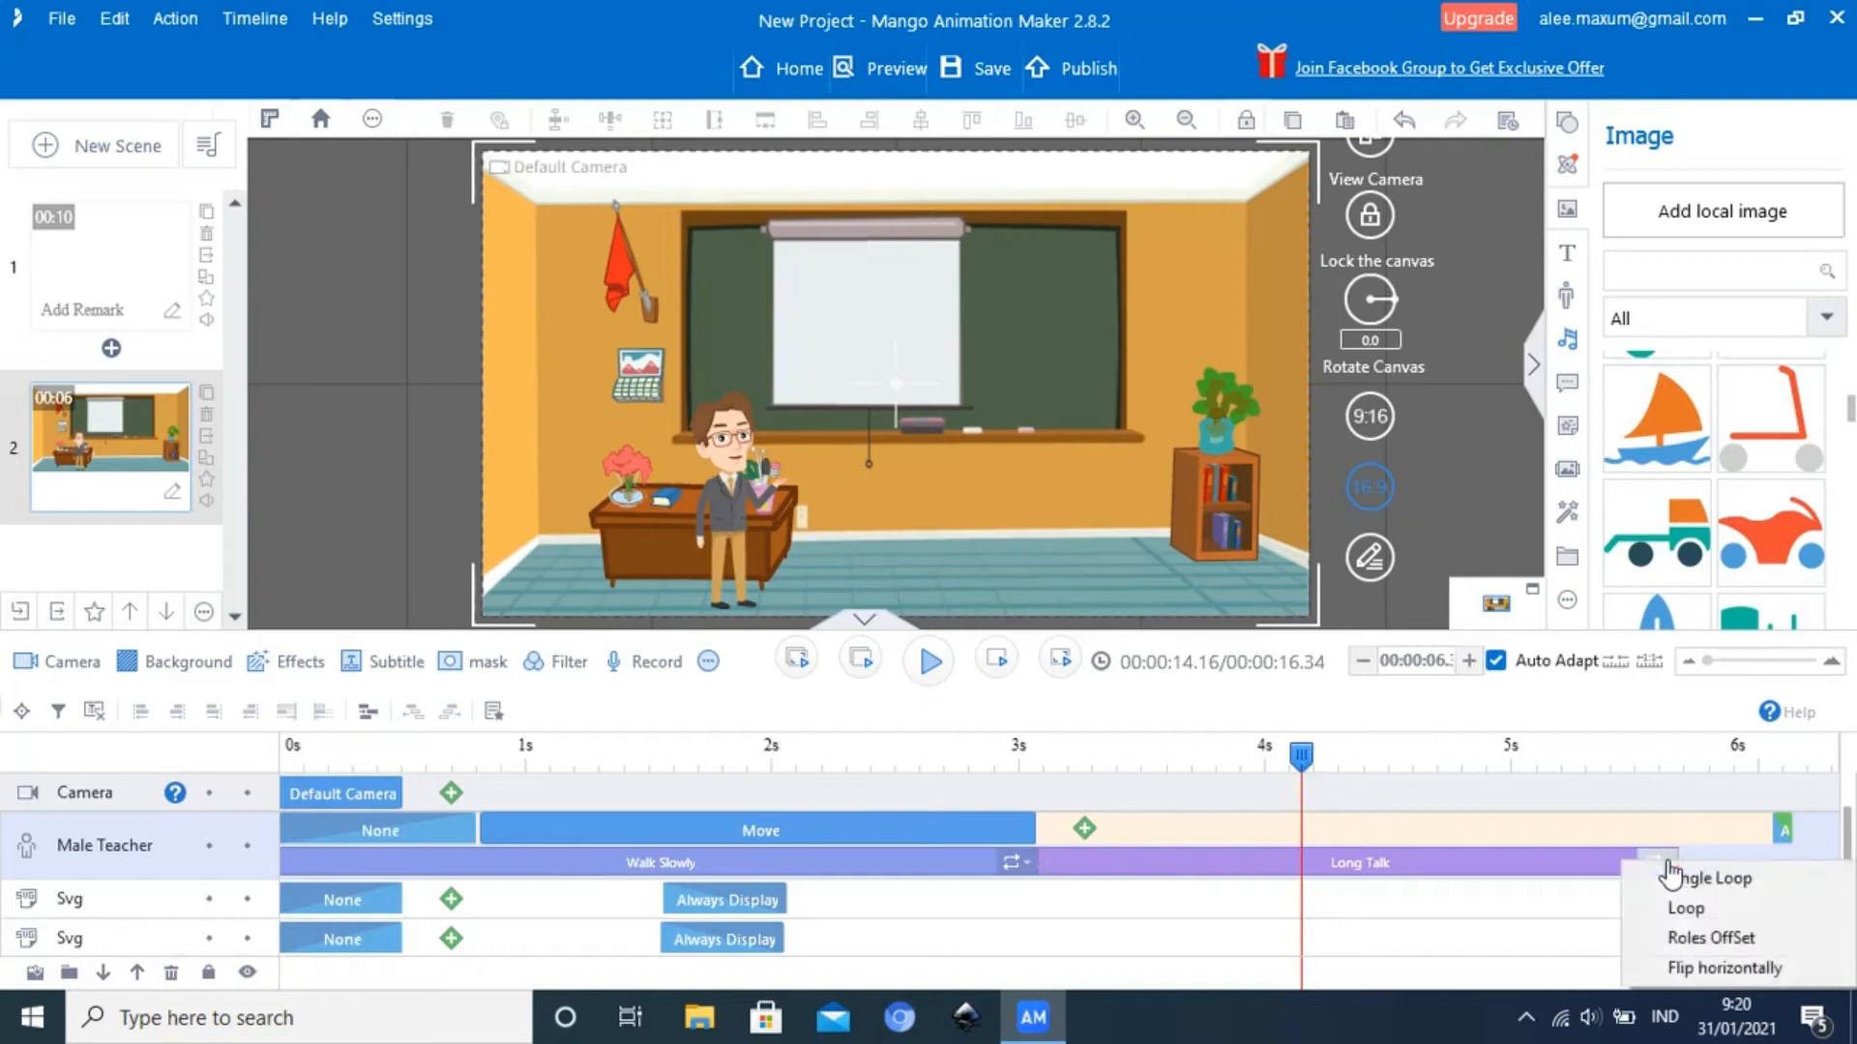
click(1681, 968)
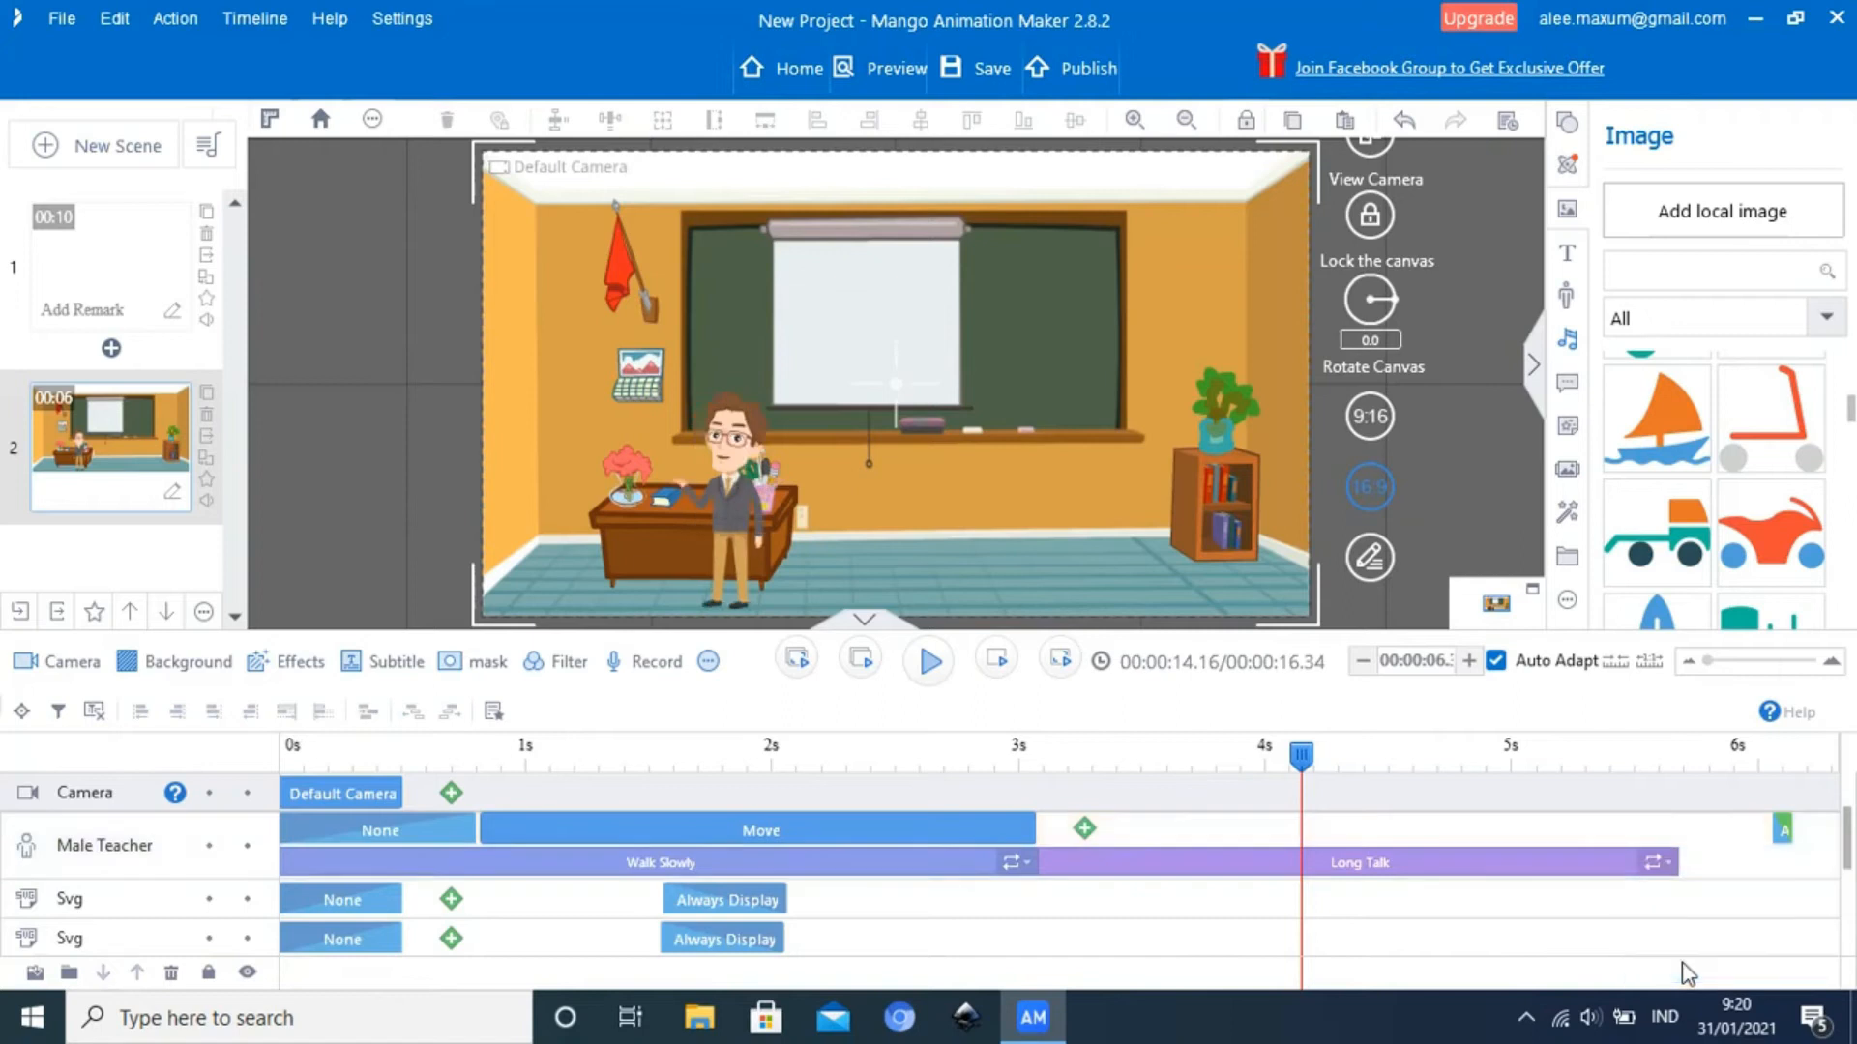
click(1666, 873)
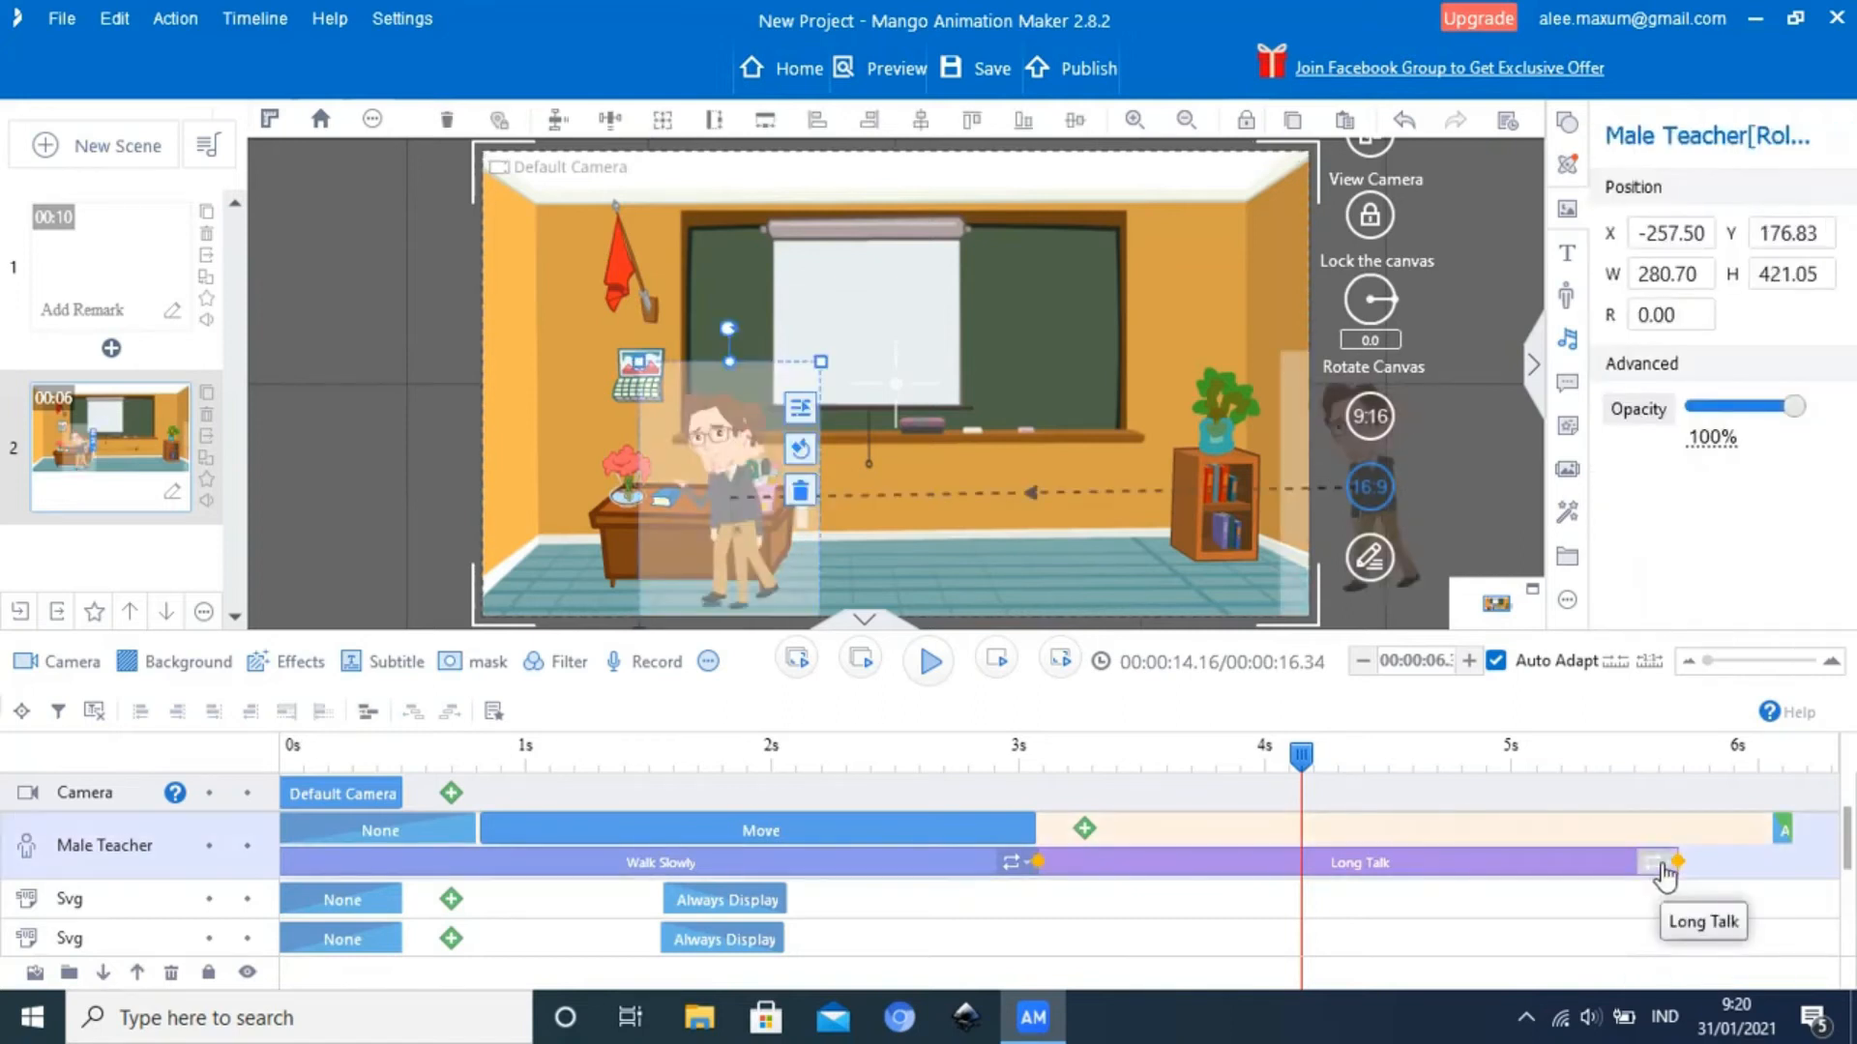
click(1666, 873)
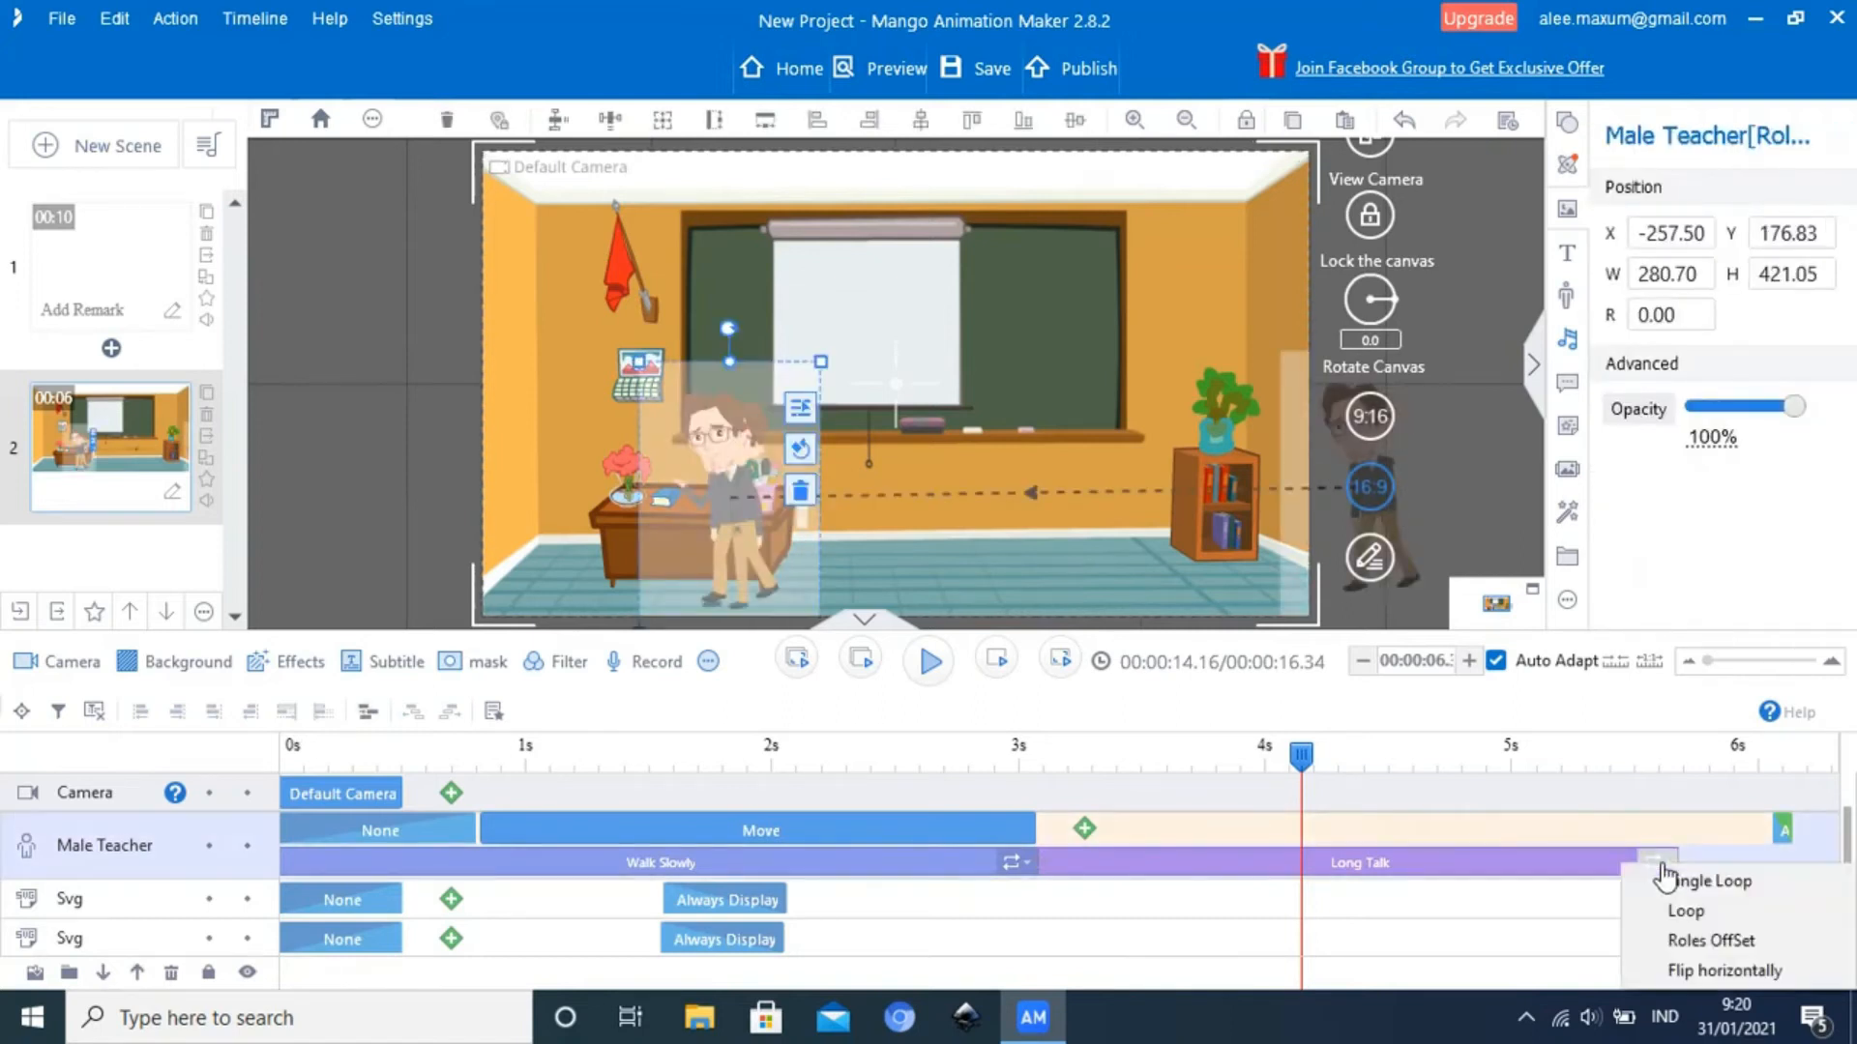
click(1710, 970)
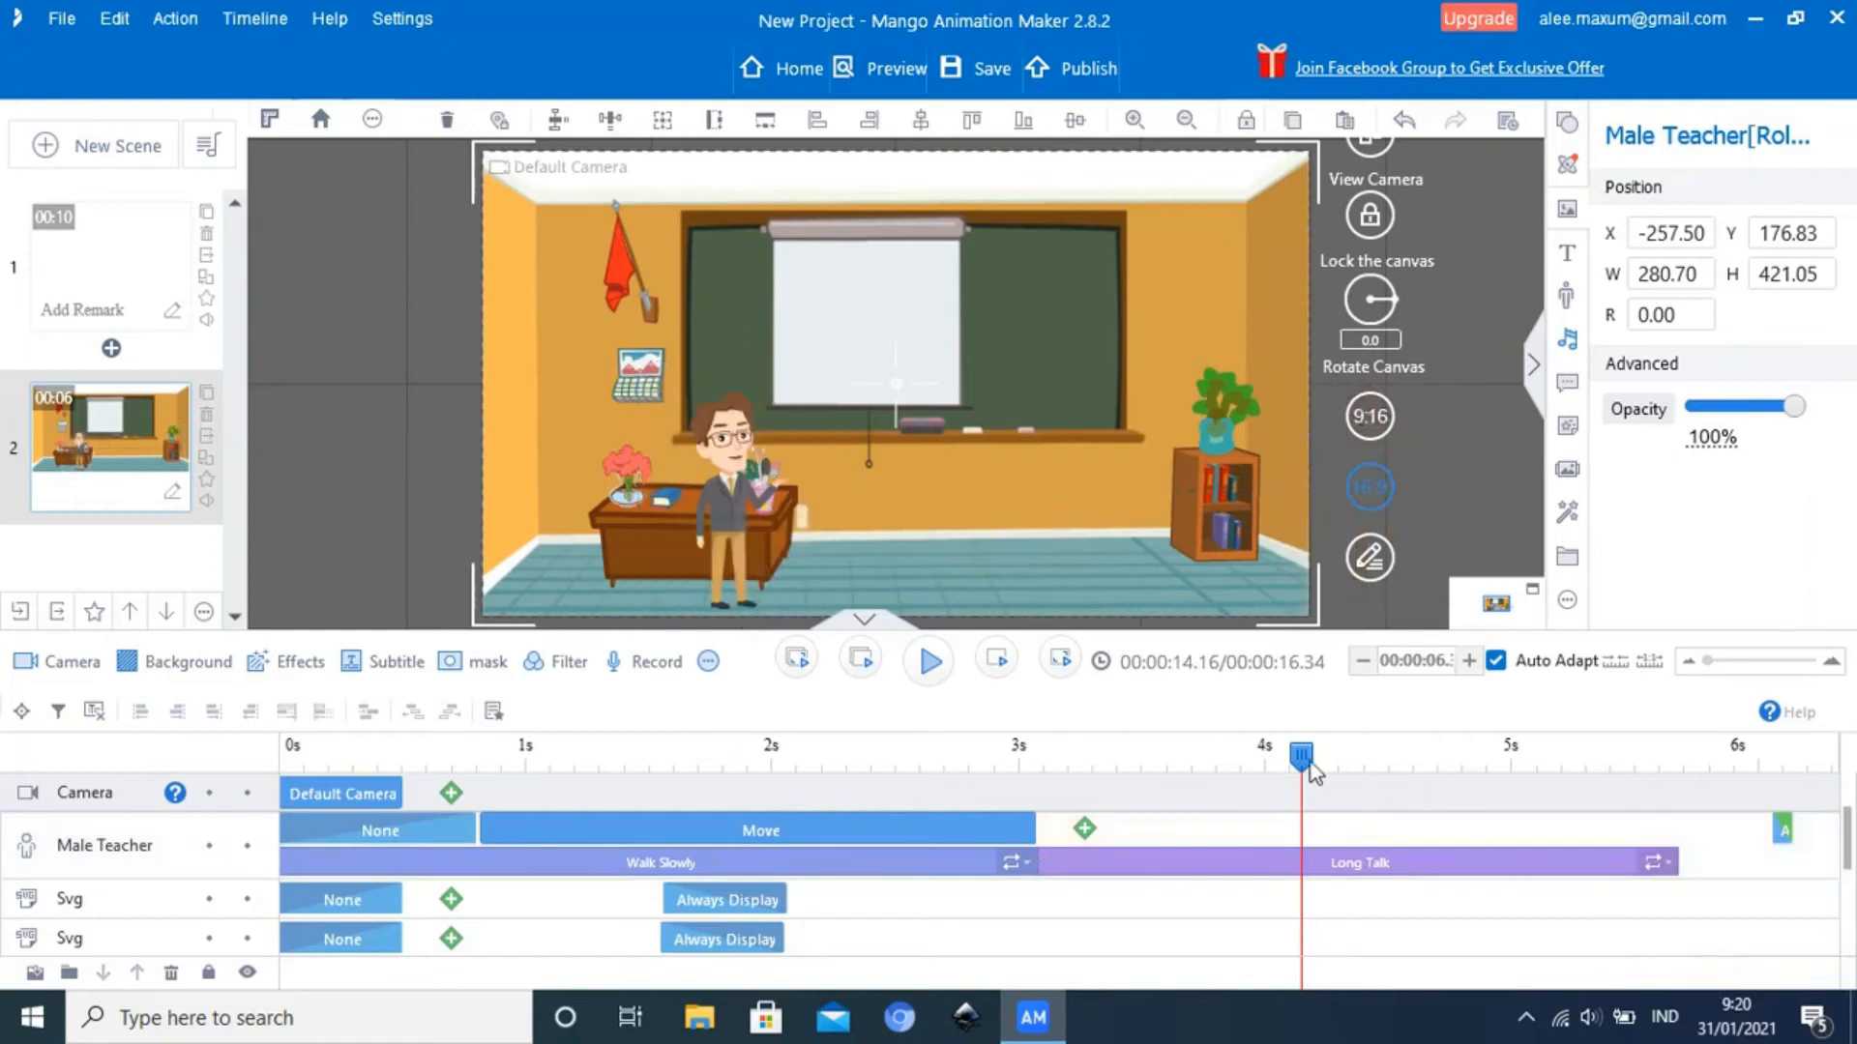
Play scene 2 from about 2.35 seconds and examine the change from Walk Slowly to Long Talk around the 3-second mark
drag(1302, 757, 844, 807)
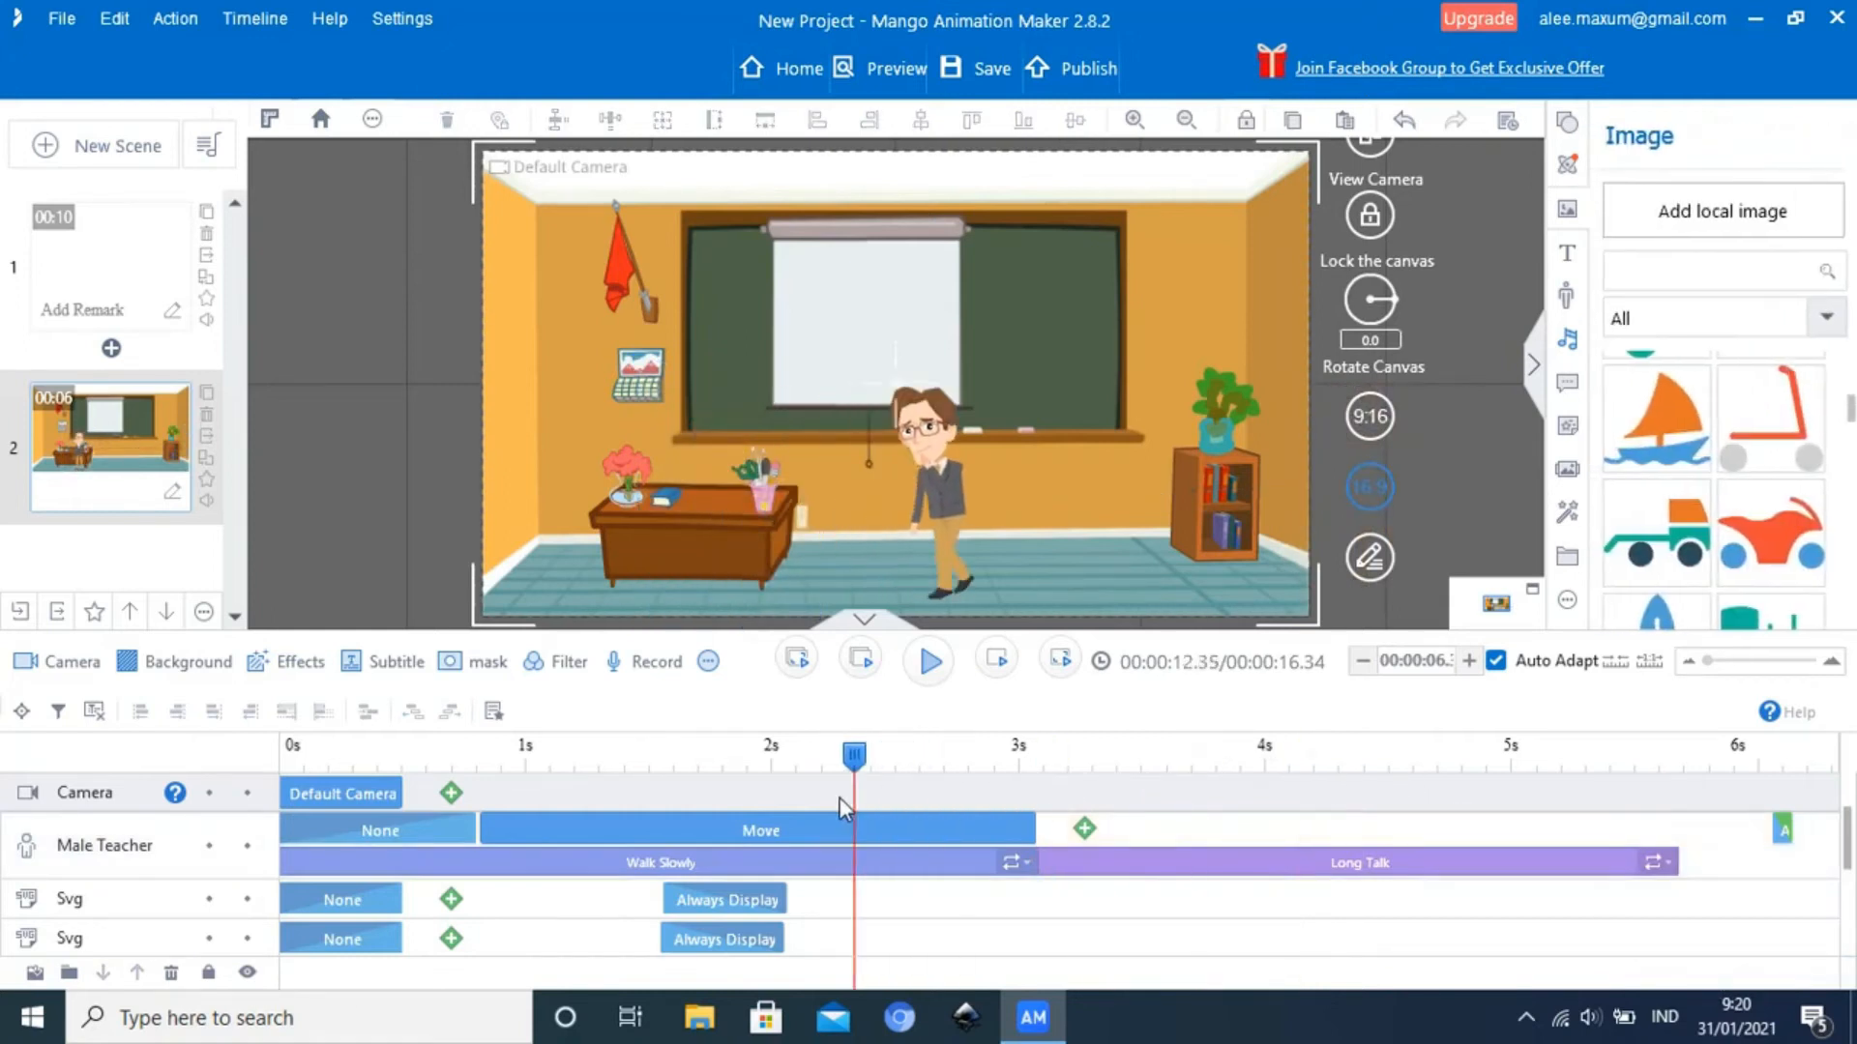
click(931, 663)
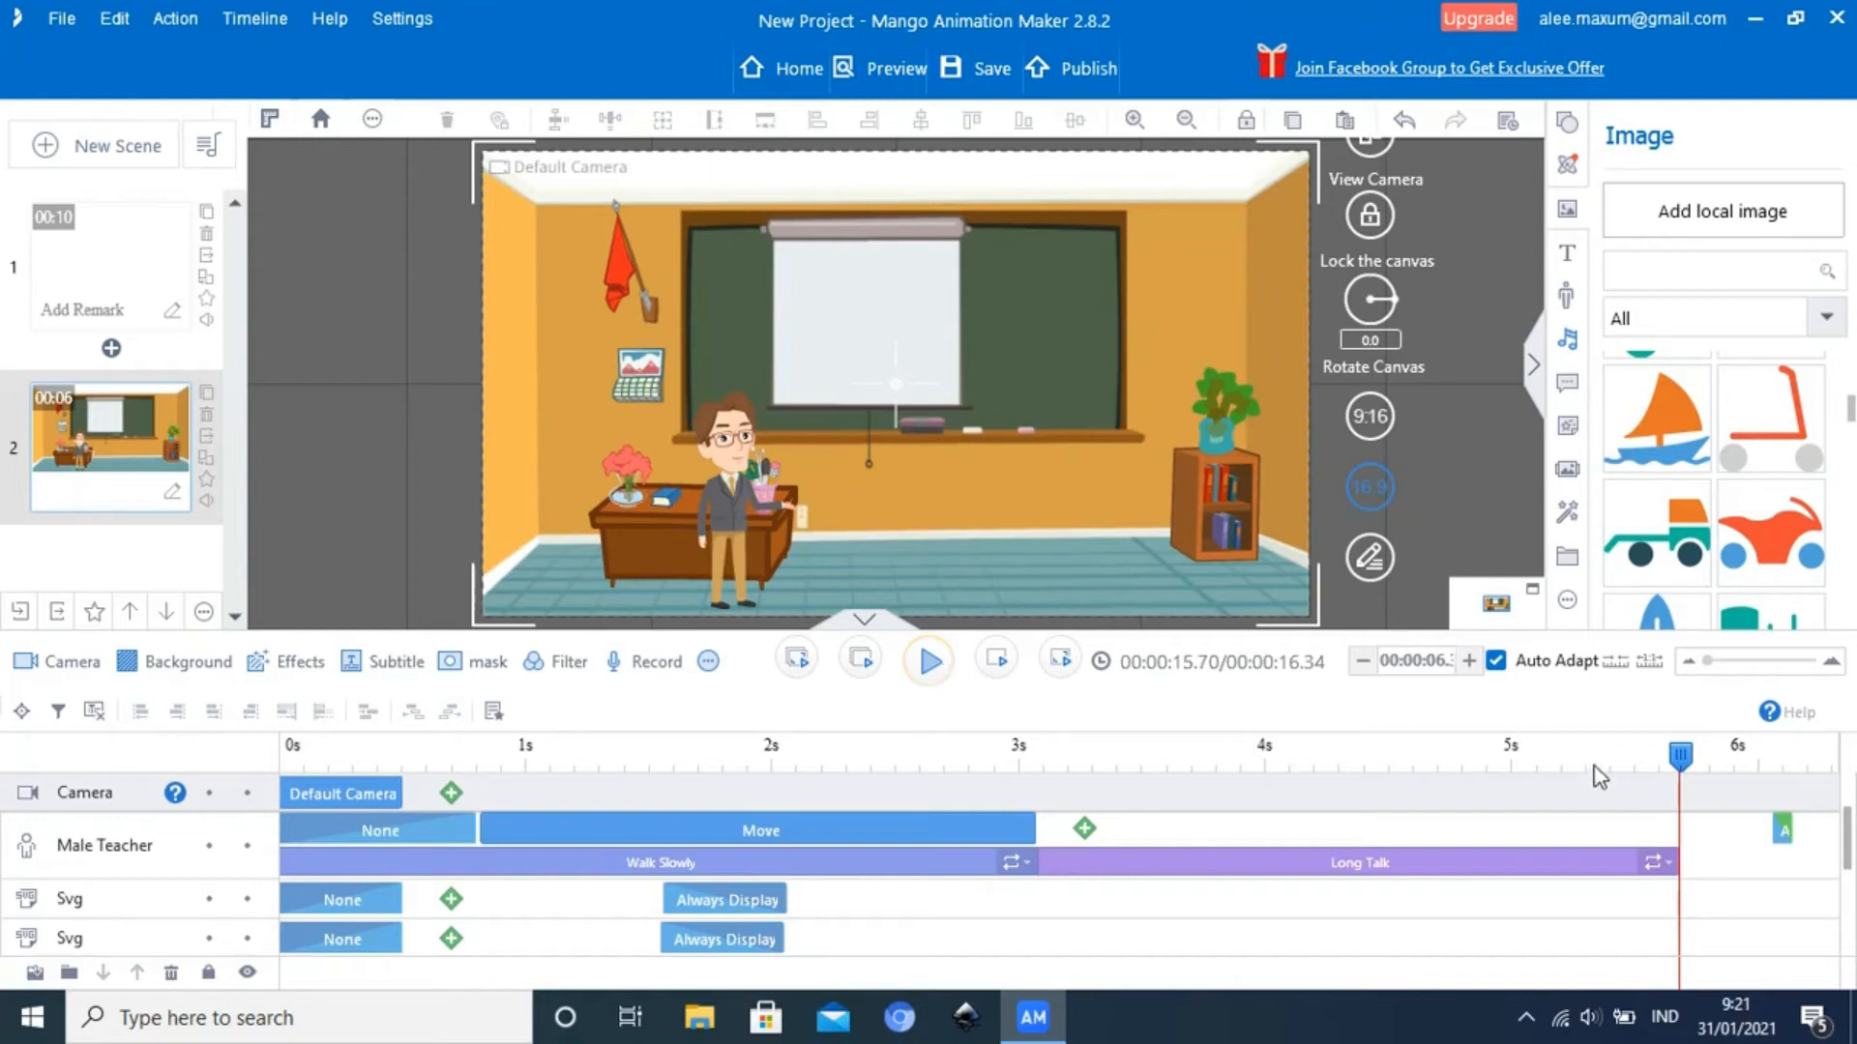
drag(1682, 756, 1633, 756)
drag(1497, 764, 990, 774)
click(1046, 774)
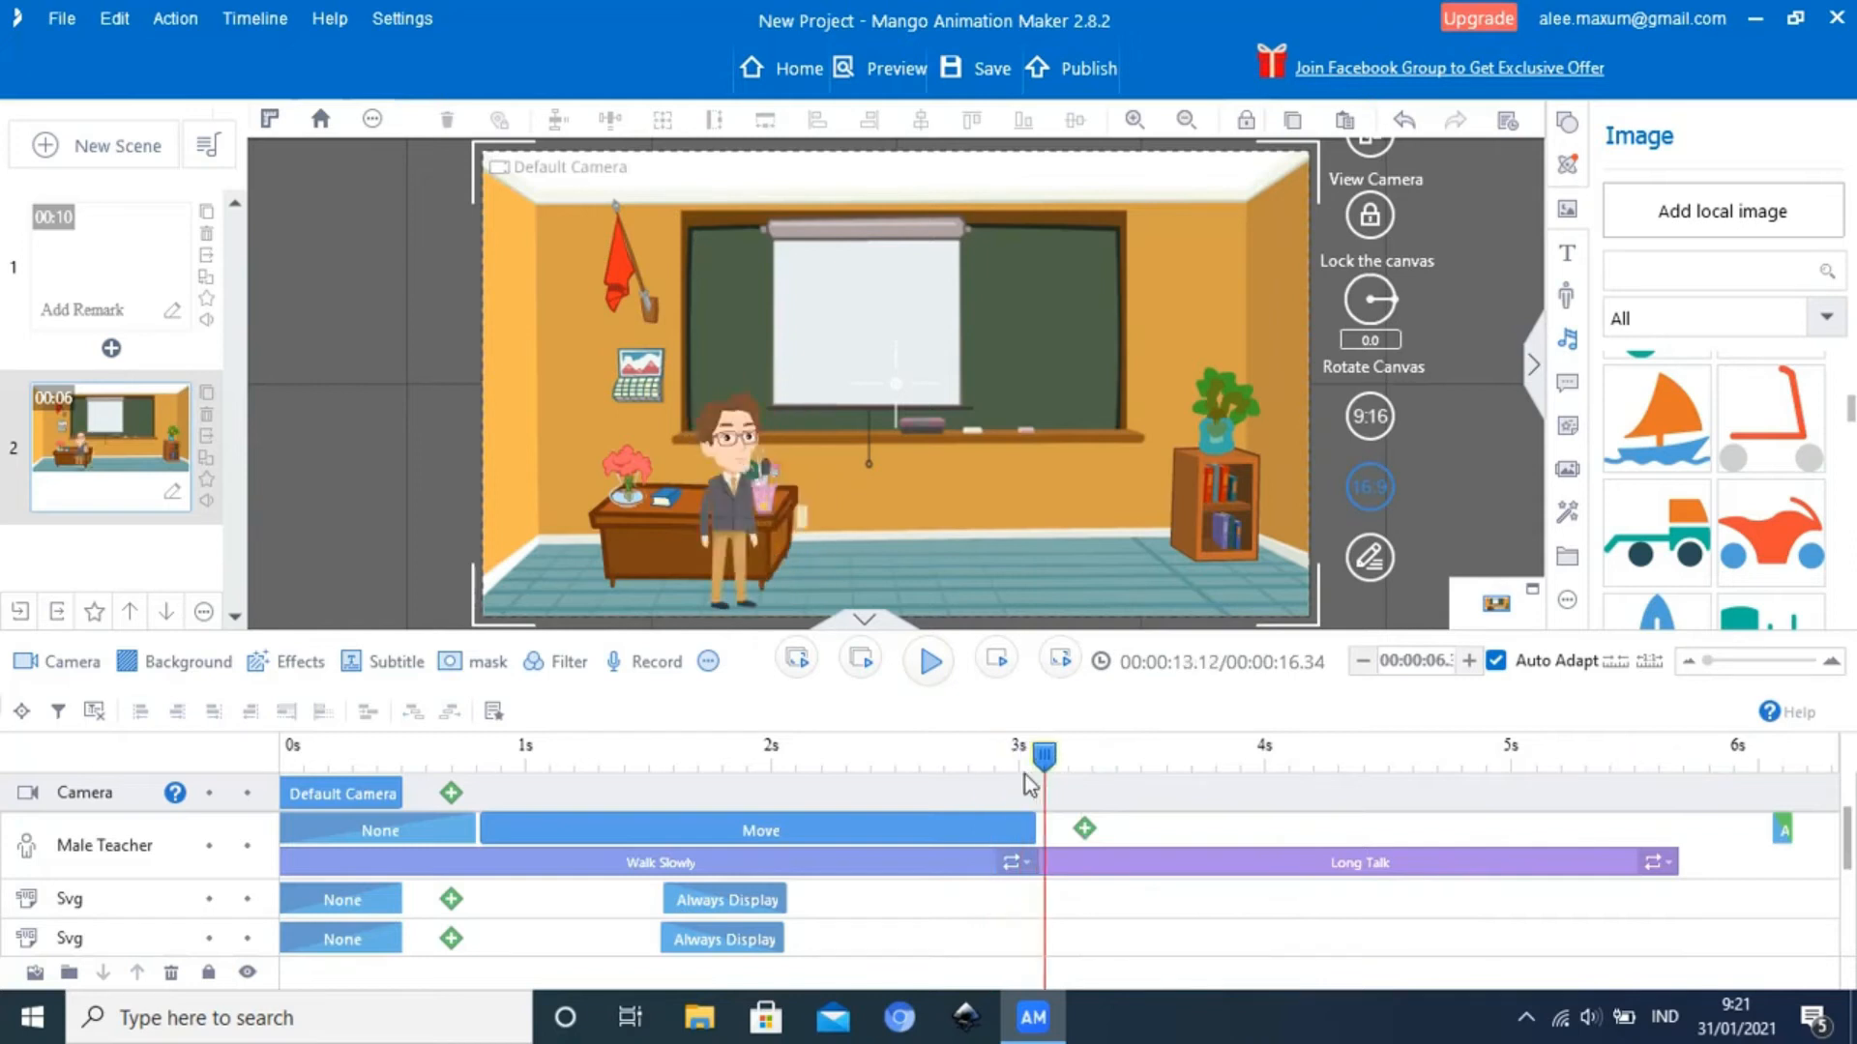
click(997, 776)
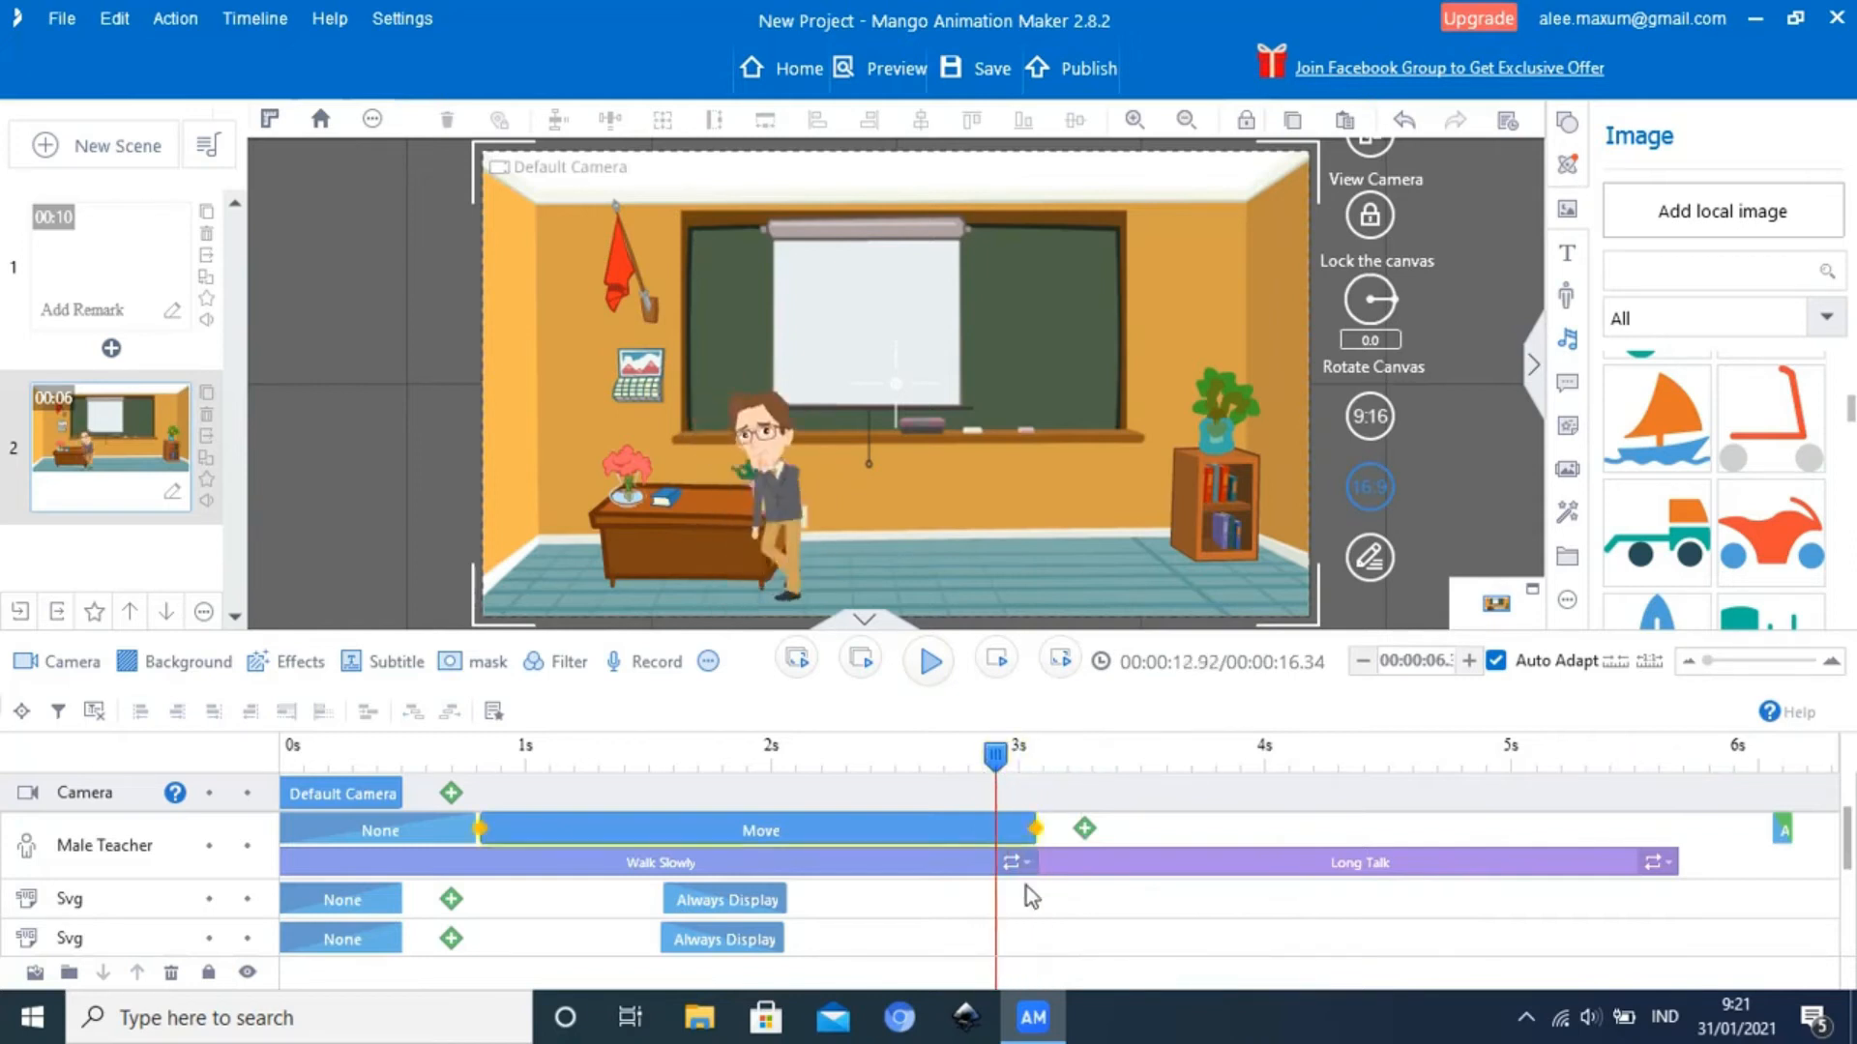
click(1089, 868)
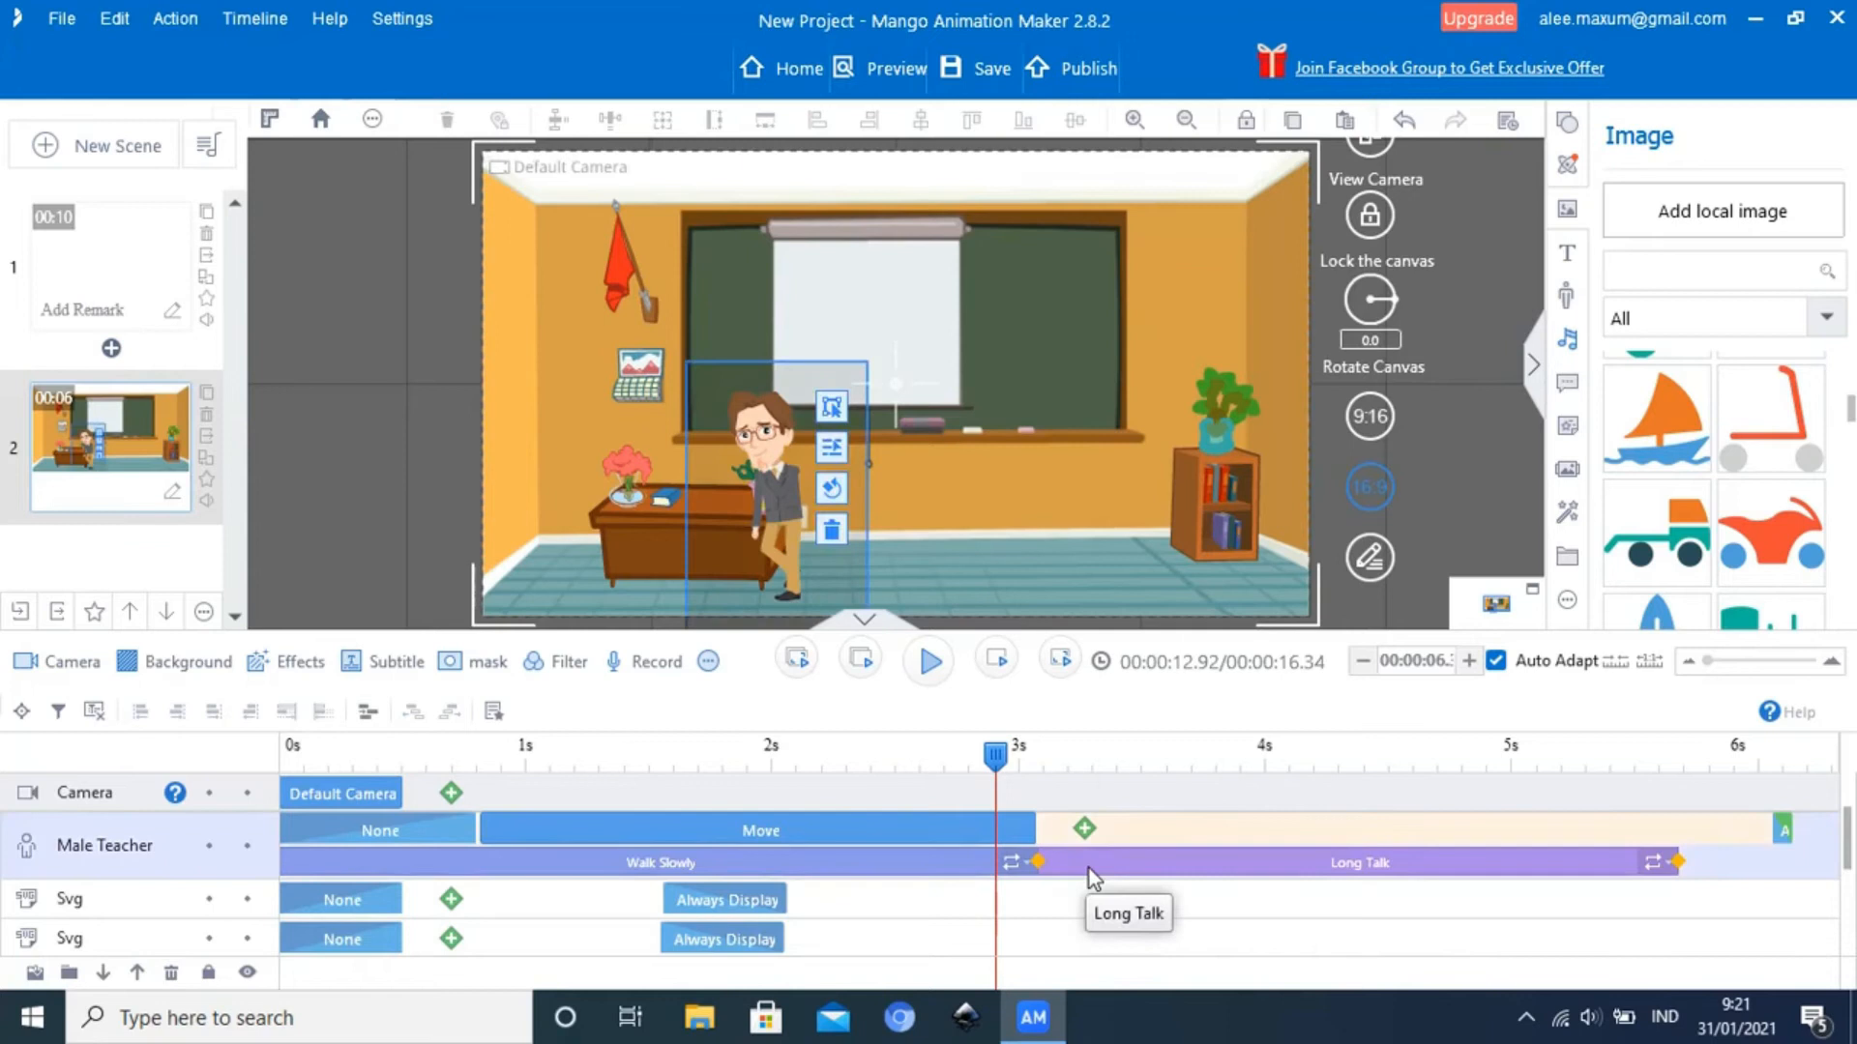
click(1059, 895)
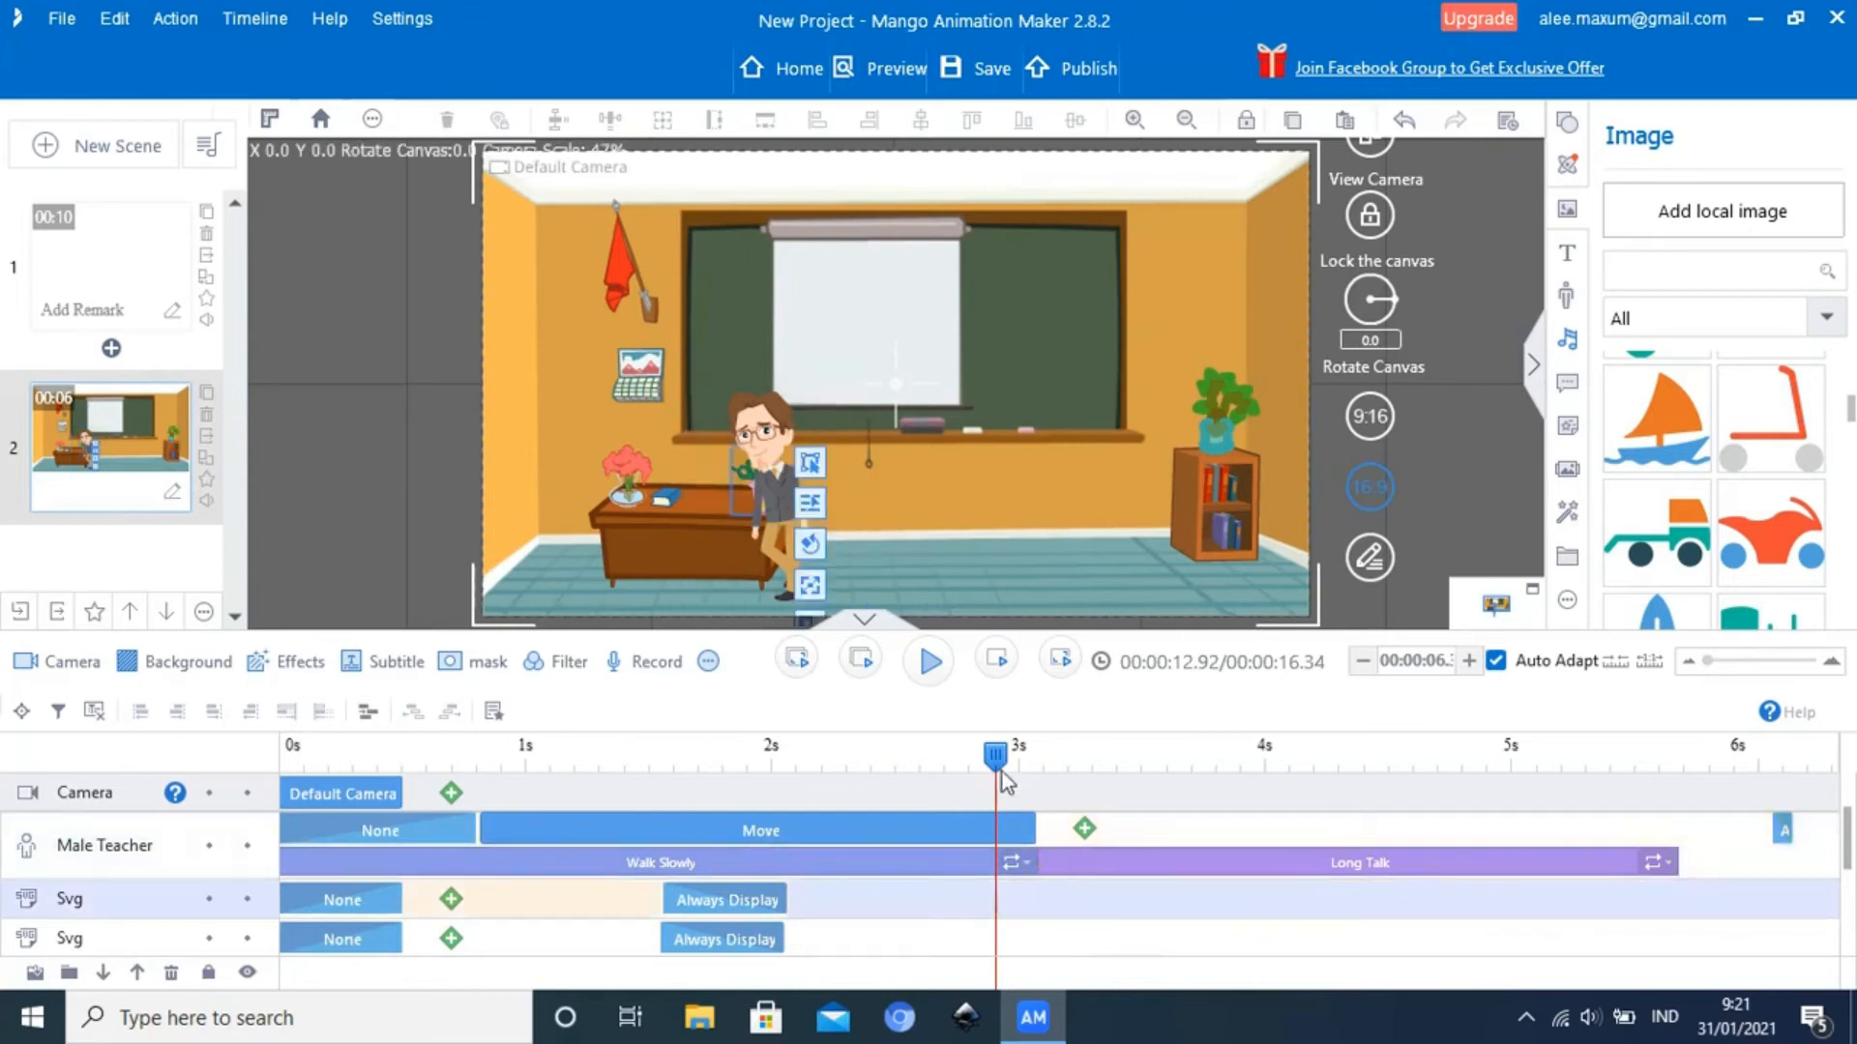
drag(996, 759, 1025, 759)
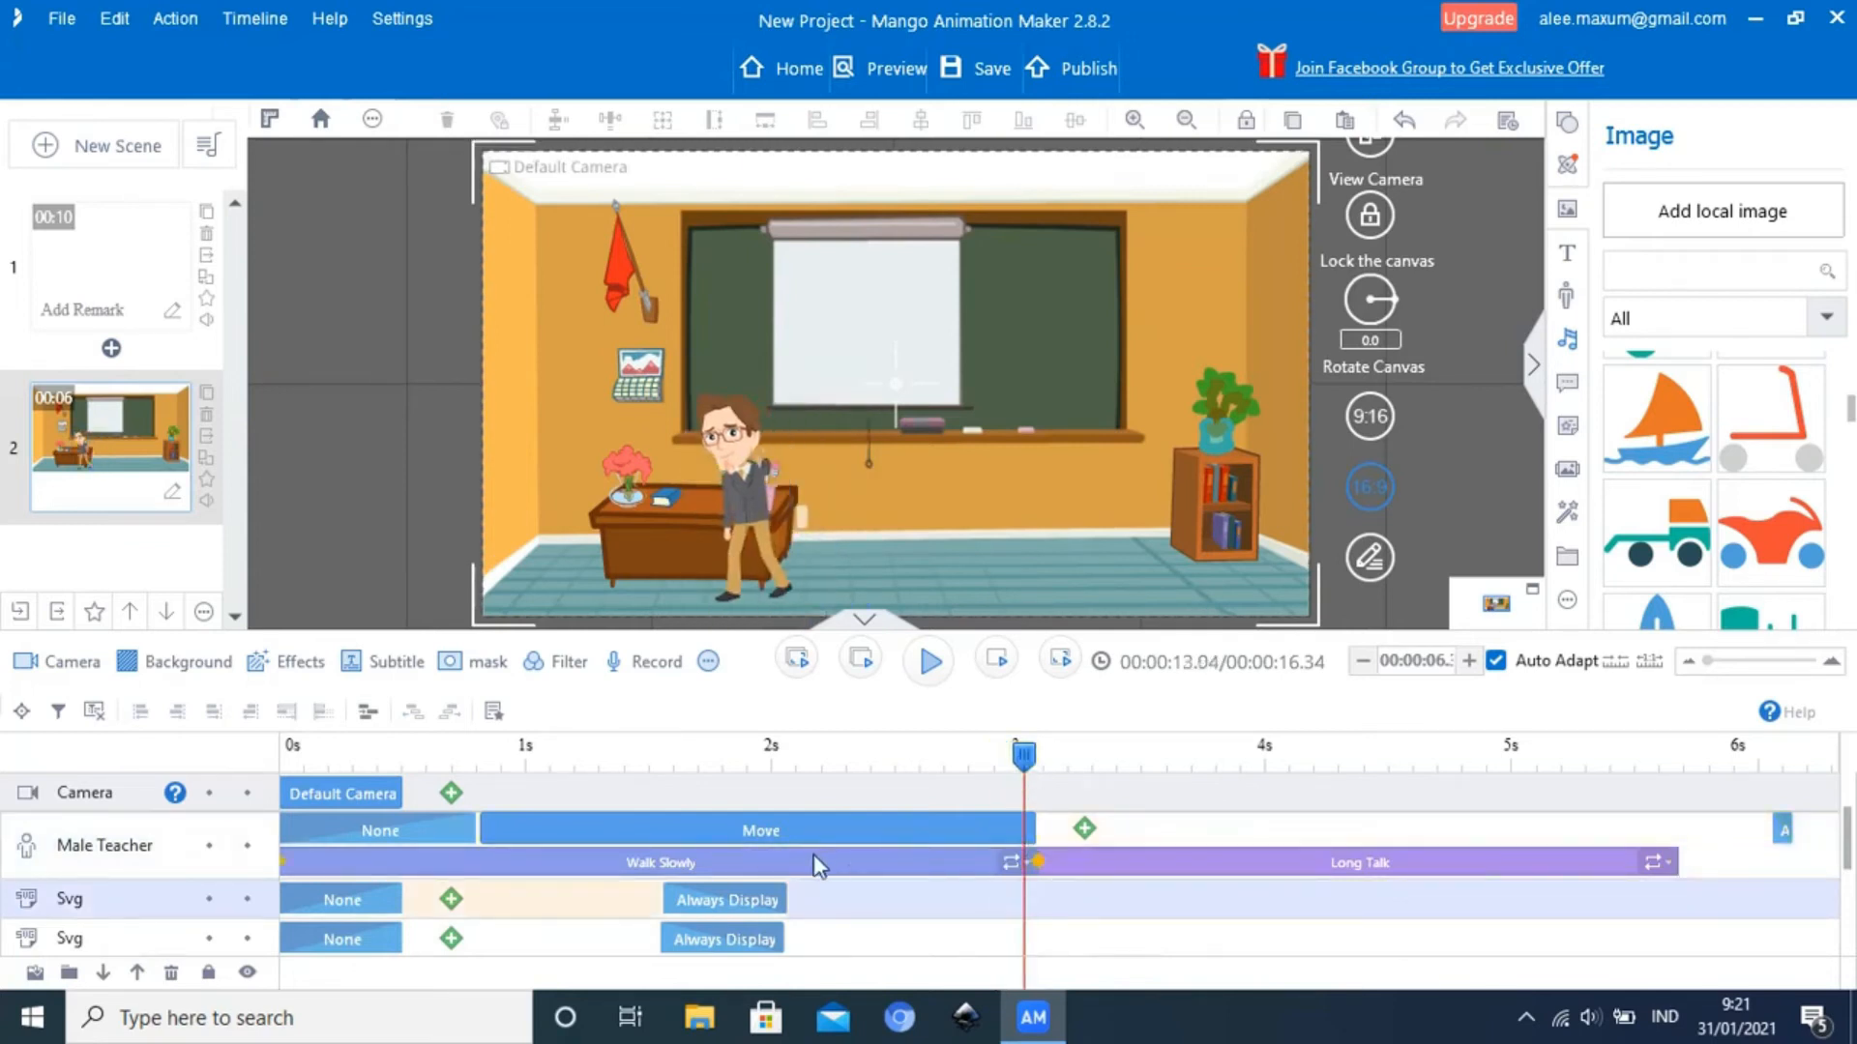
click(909, 838)
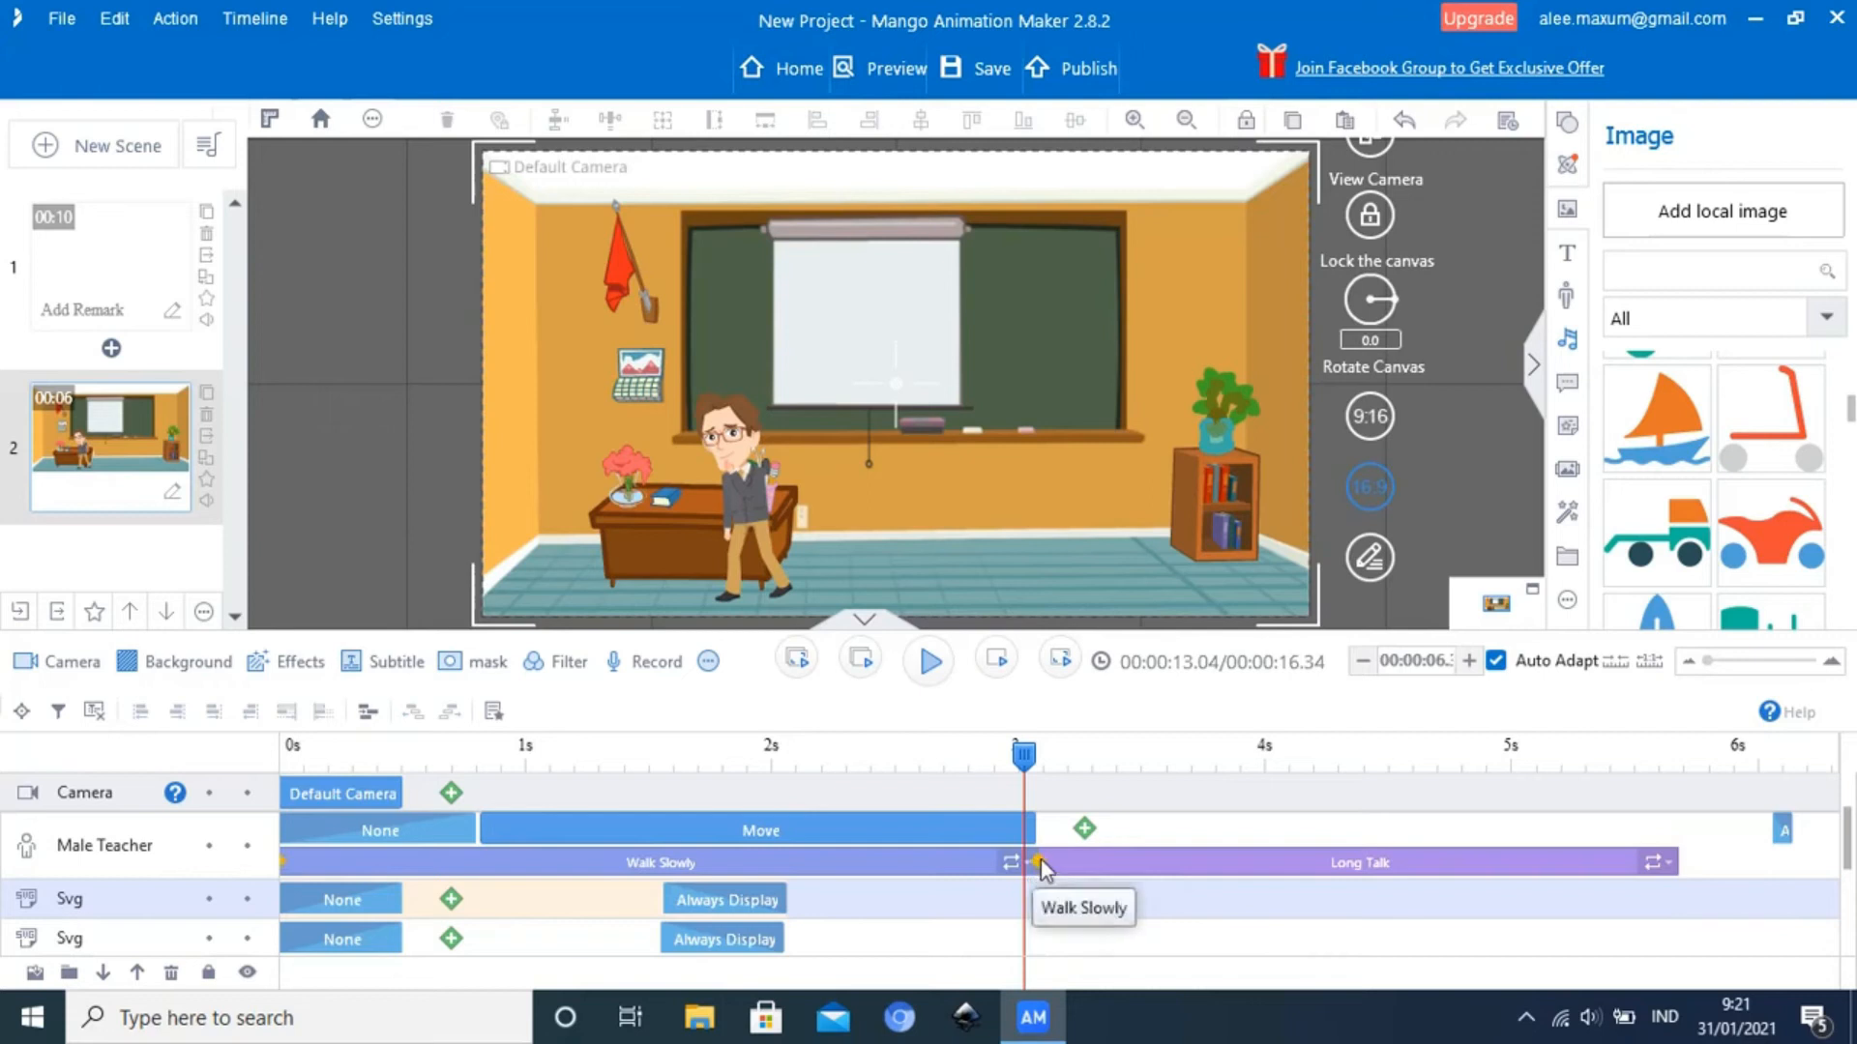
Trim the start of Long Talk to about 3.4 seconds and play the transition after Walk Slowly
drag(1041, 863, 1114, 856)
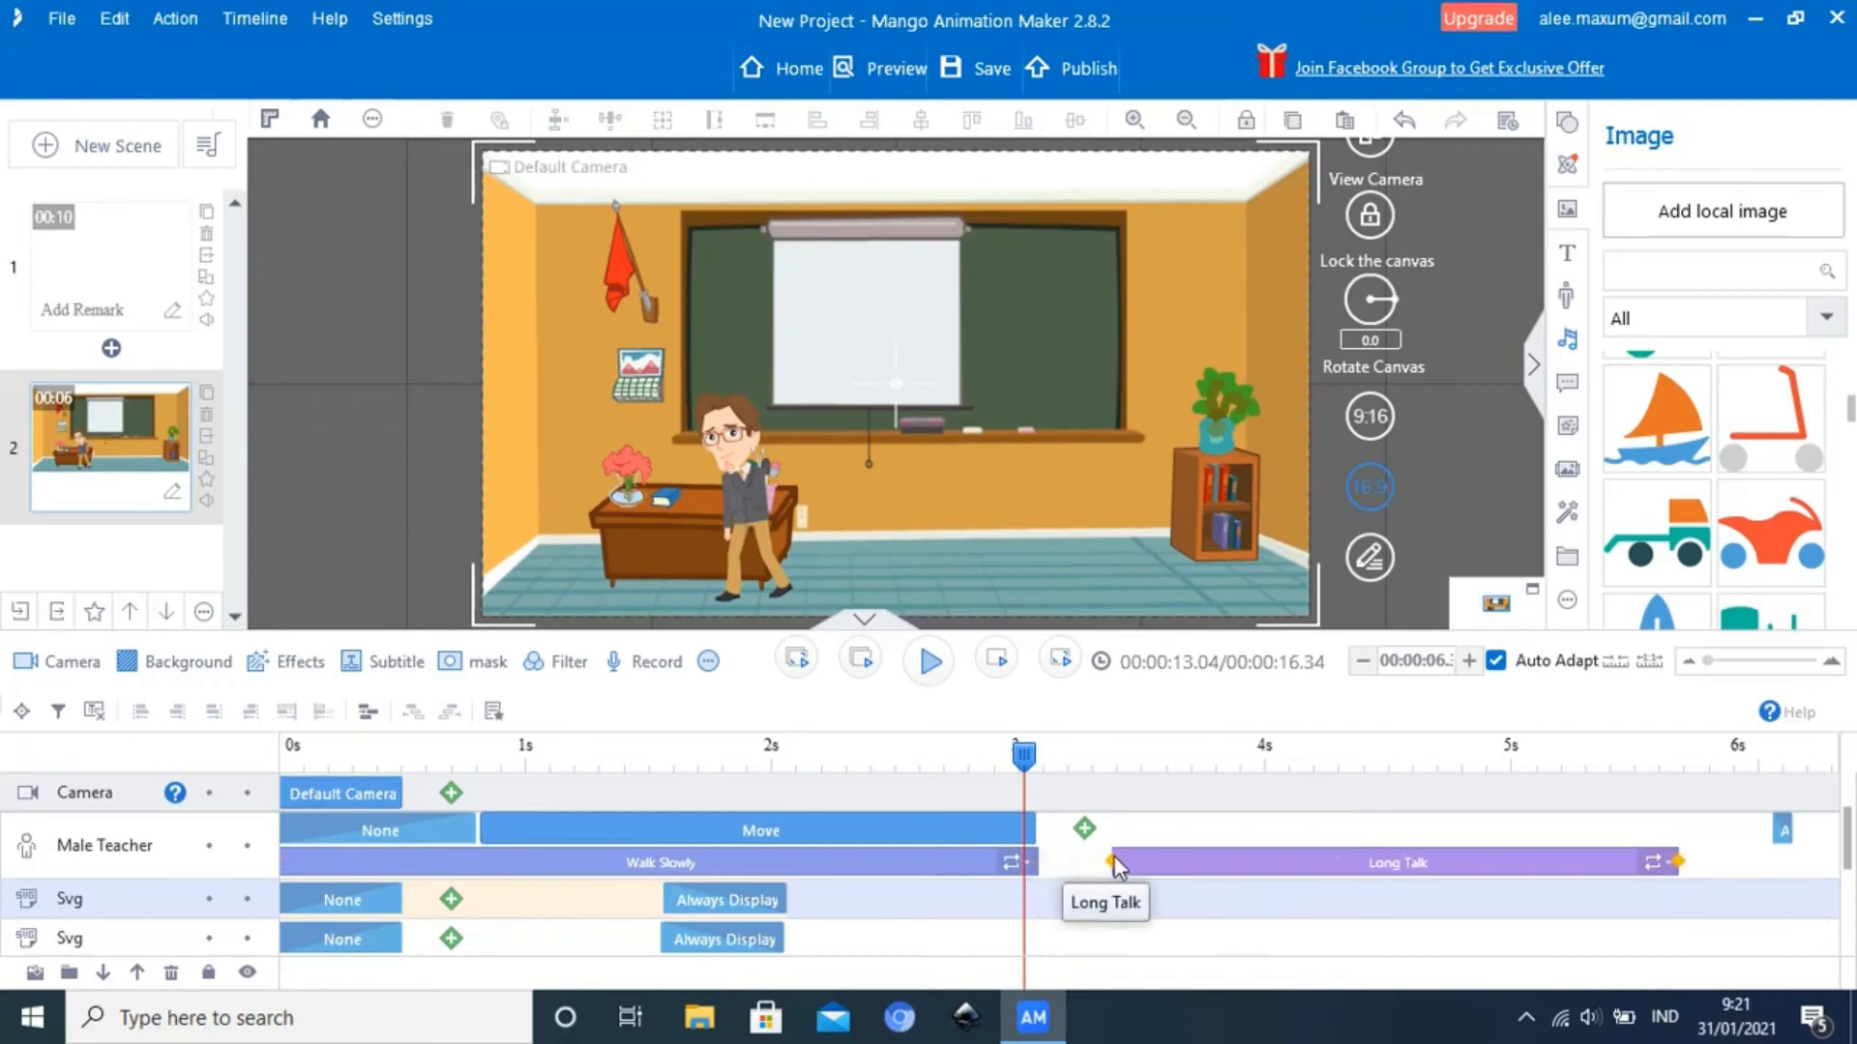
drag(1025, 769, 891, 770)
click(928, 666)
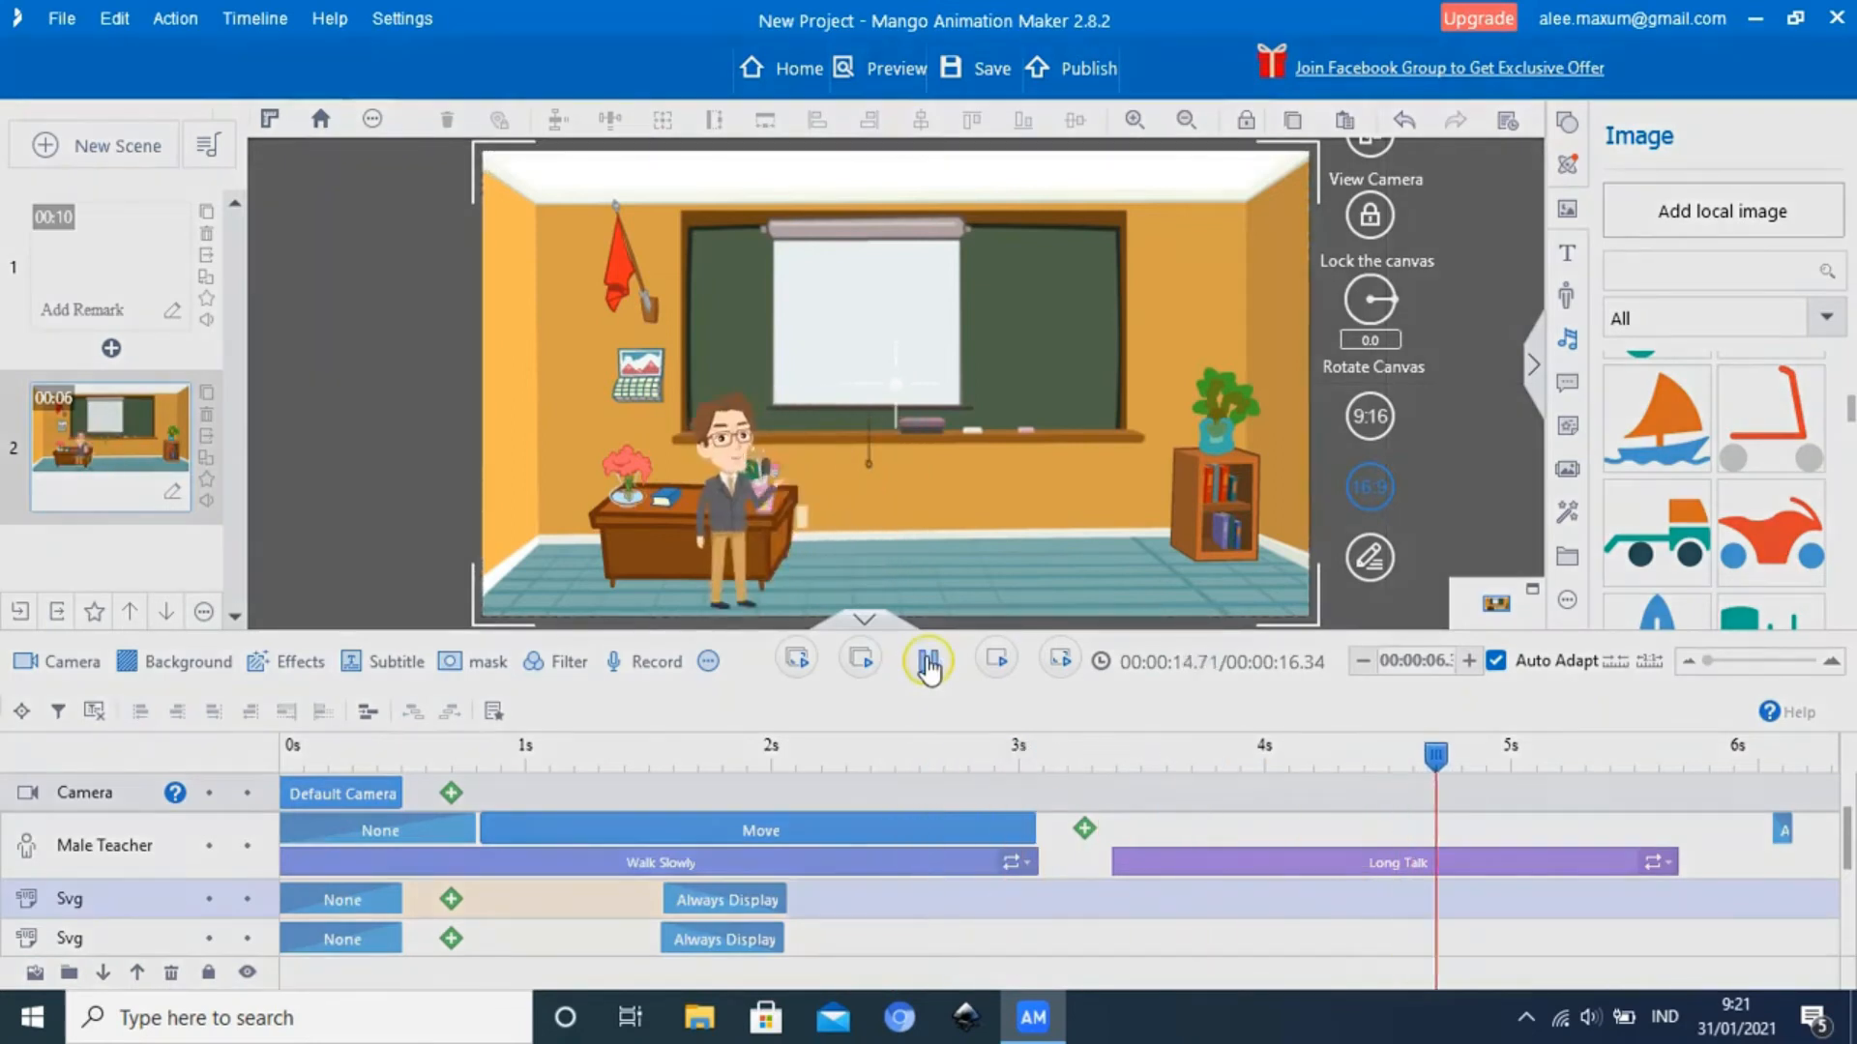
click(929, 666)
Trim the start of Long Talk to about 3.6 seconds and play the transition from about 2.9 seconds
drag(1348, 764, 990, 767)
click(1151, 857)
drag(1116, 861, 1172, 856)
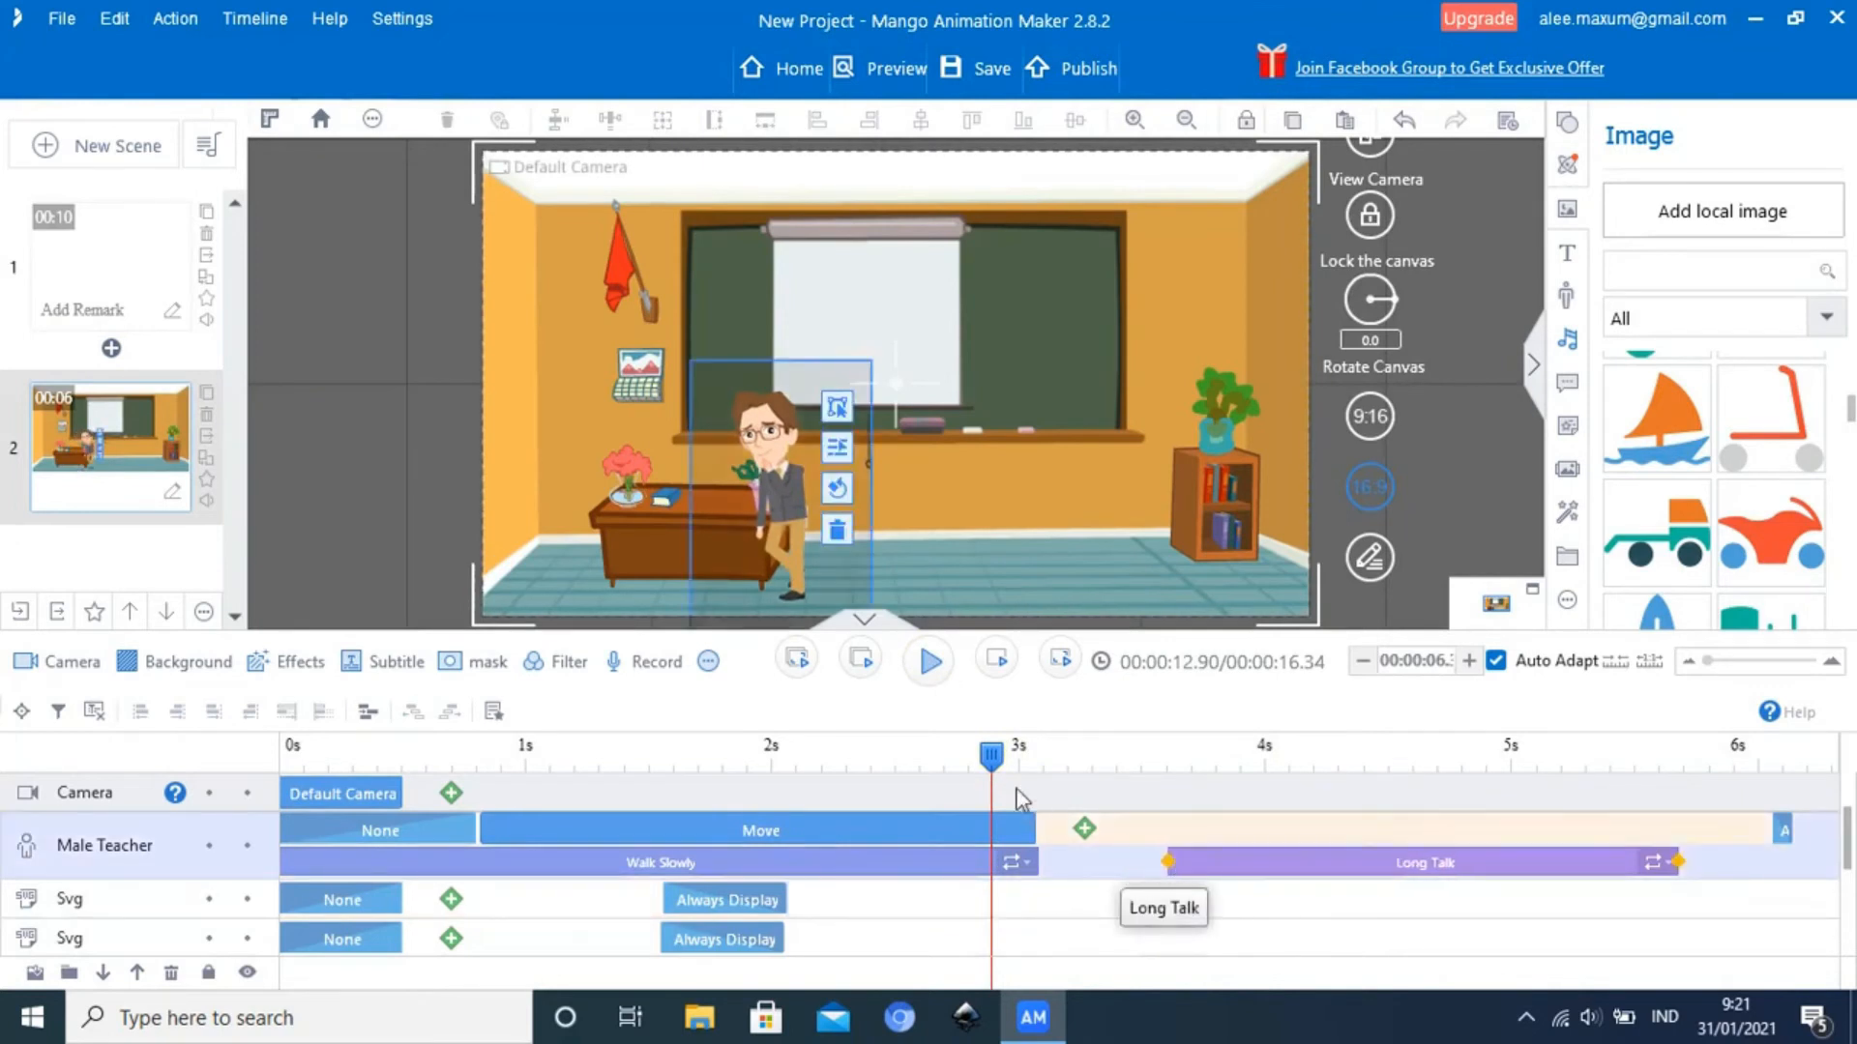
click(926, 665)
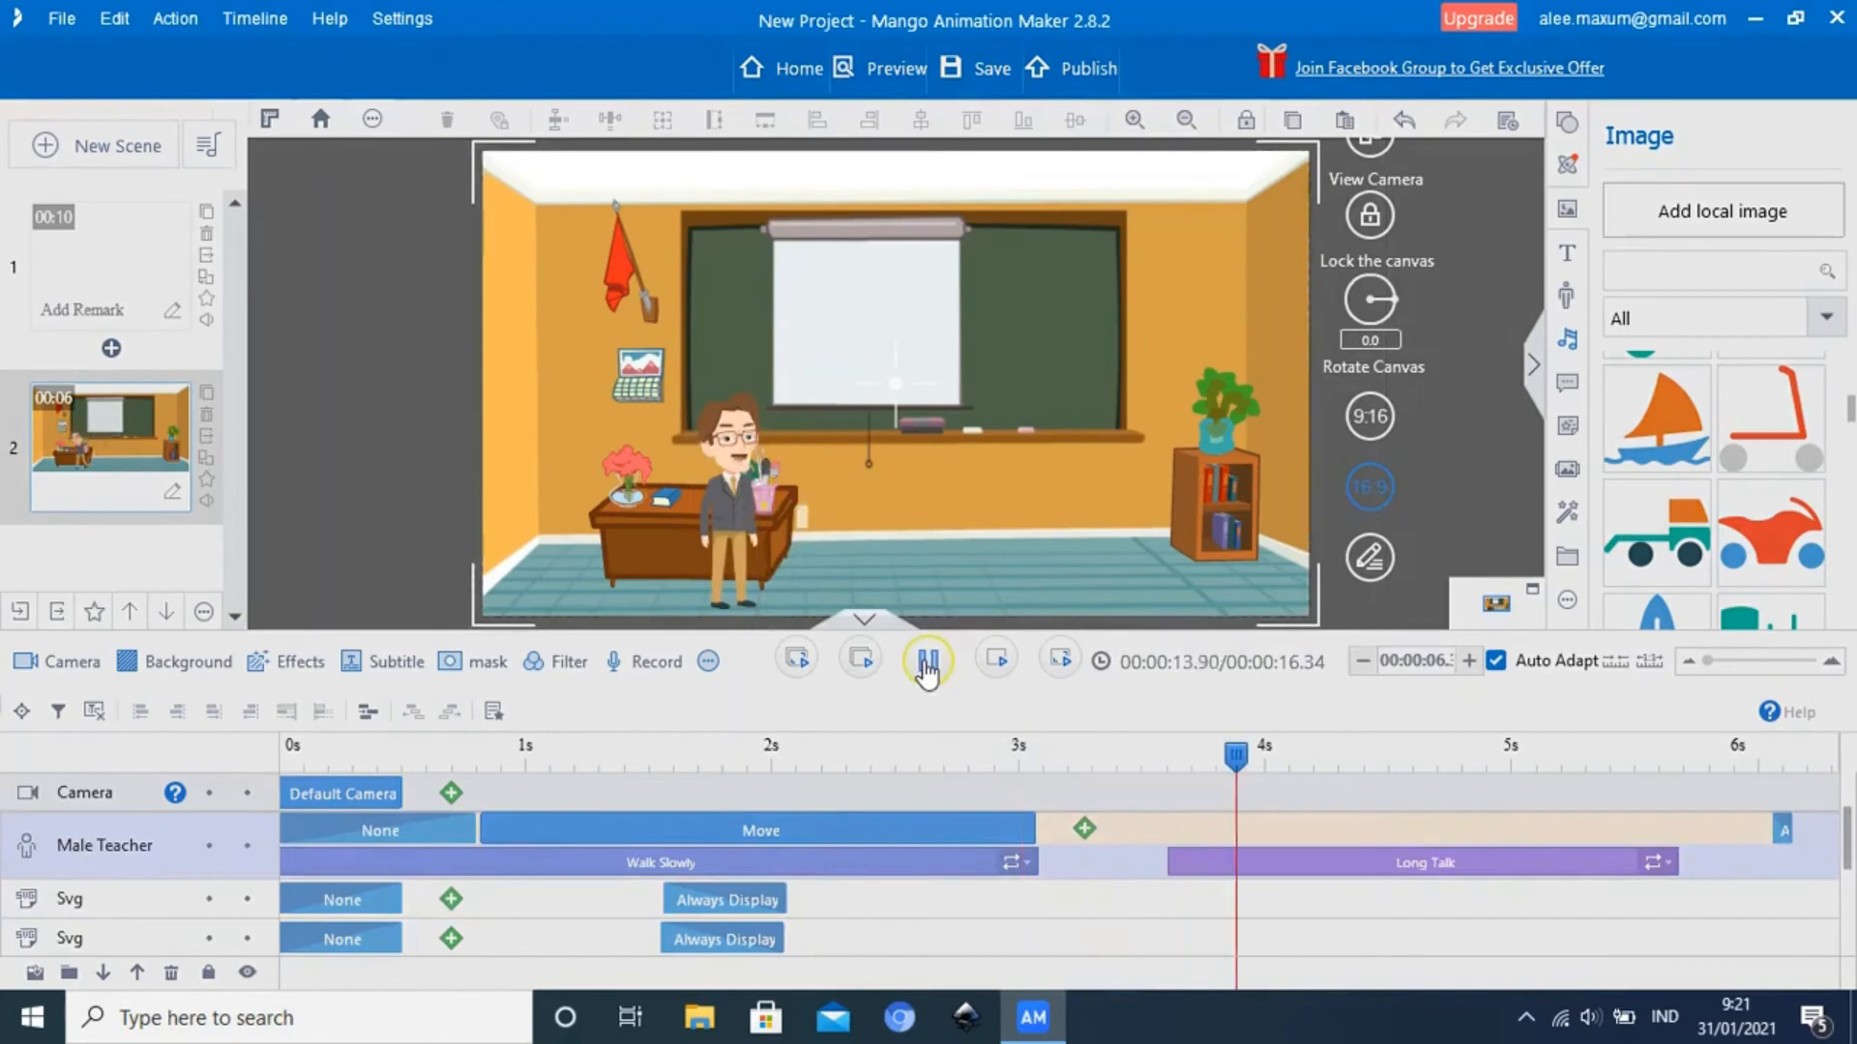
click(926, 666)
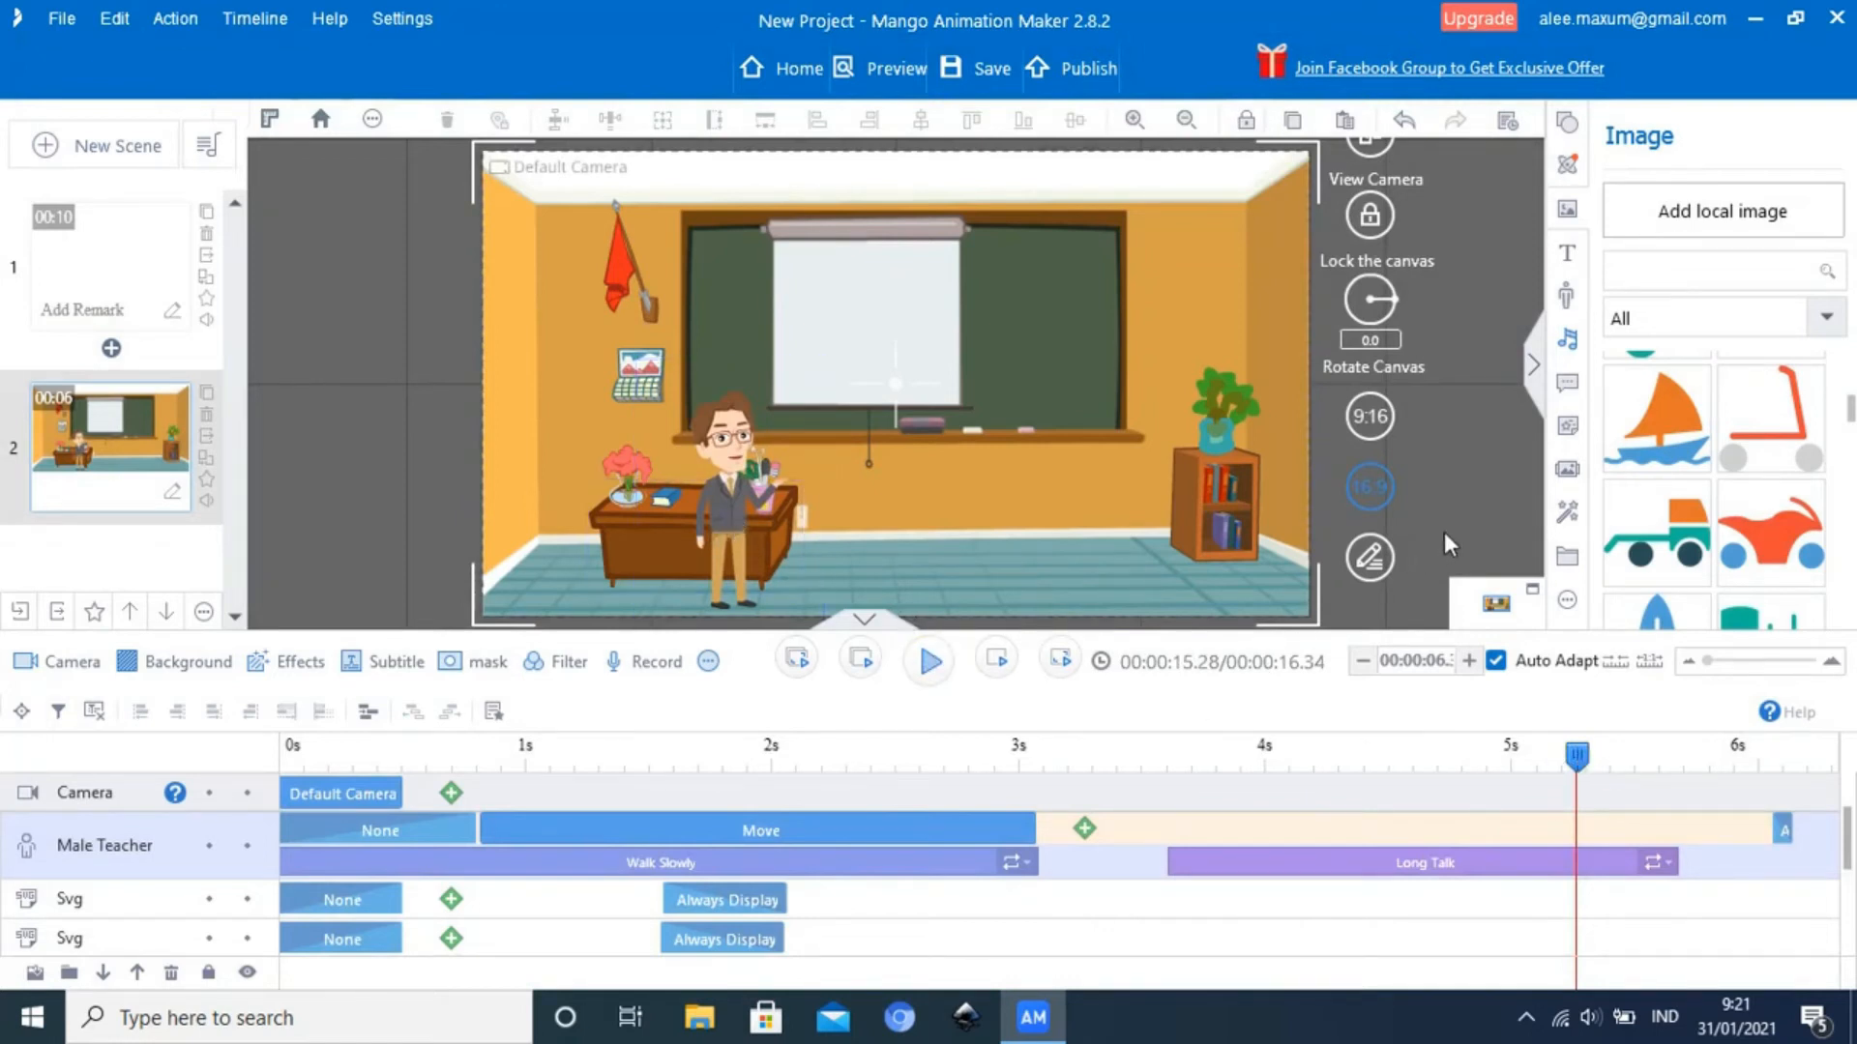
Add a text object over the white projector screen with the playhead at about 3.48 seconds
click(725, 534)
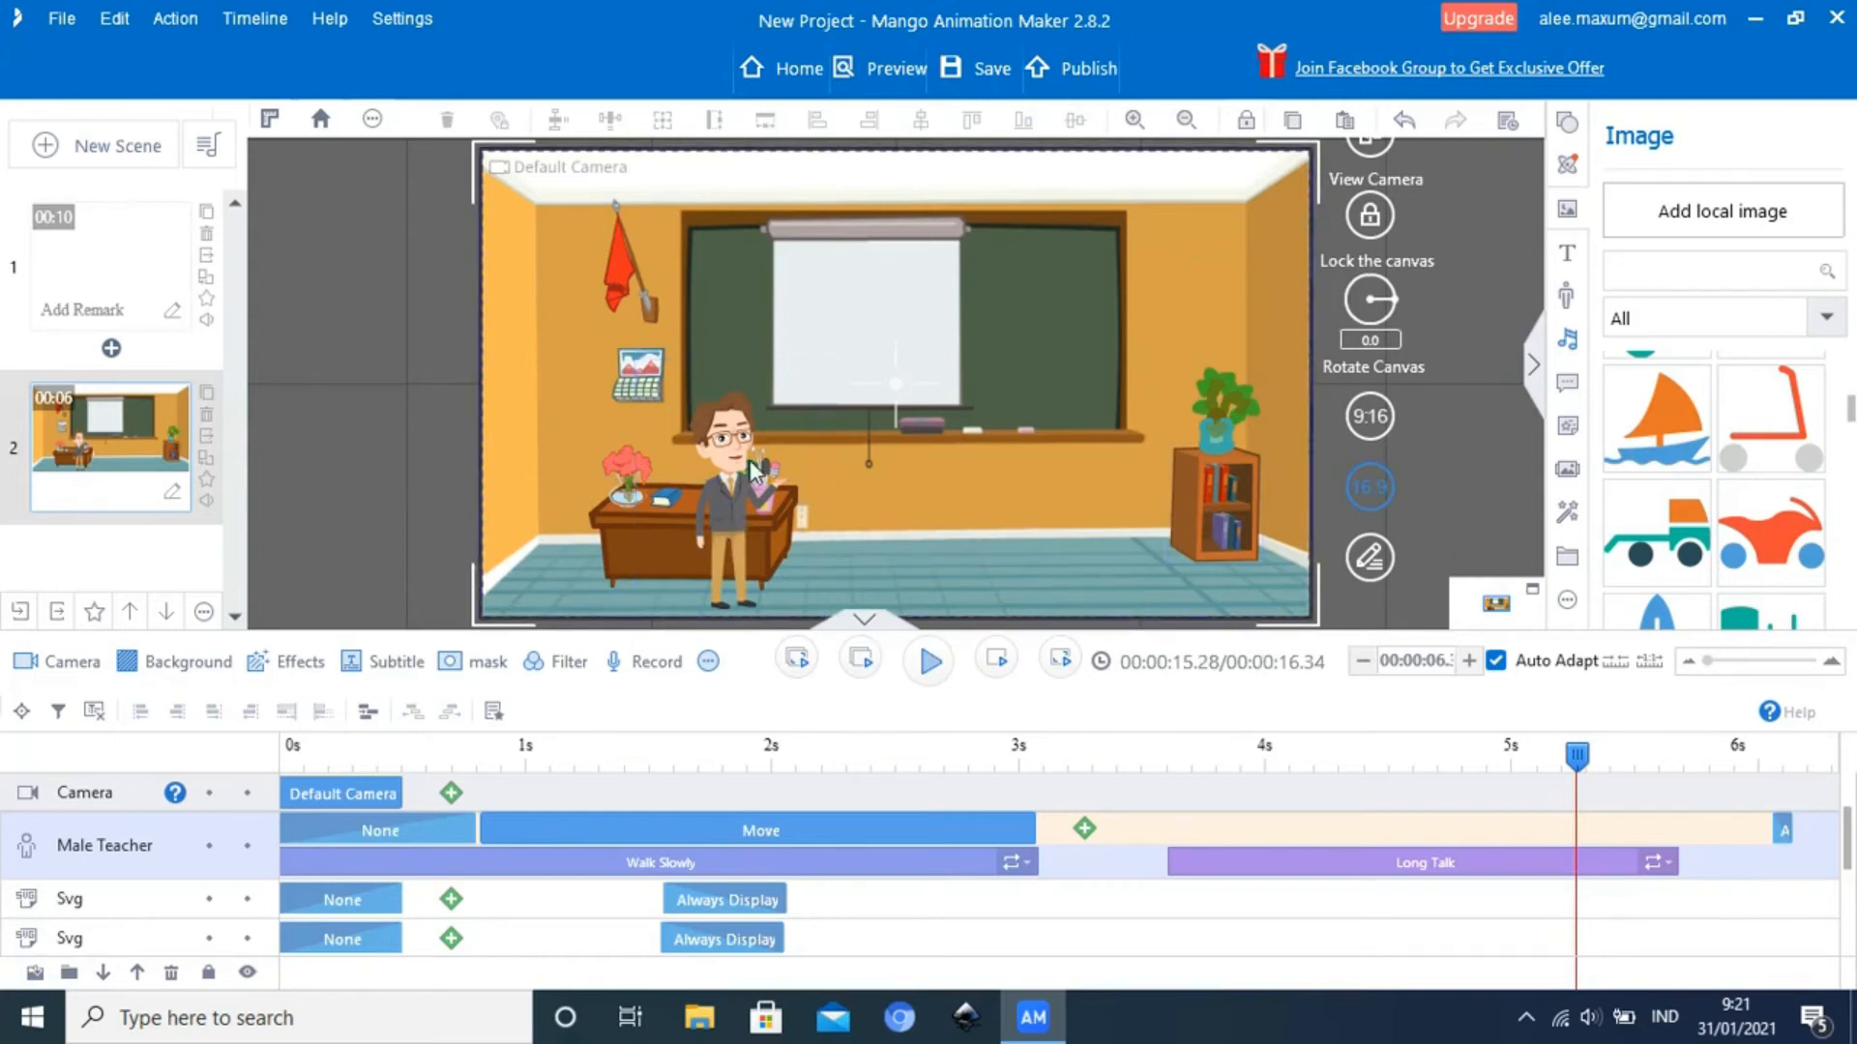
drag(1580, 762, 1135, 803)
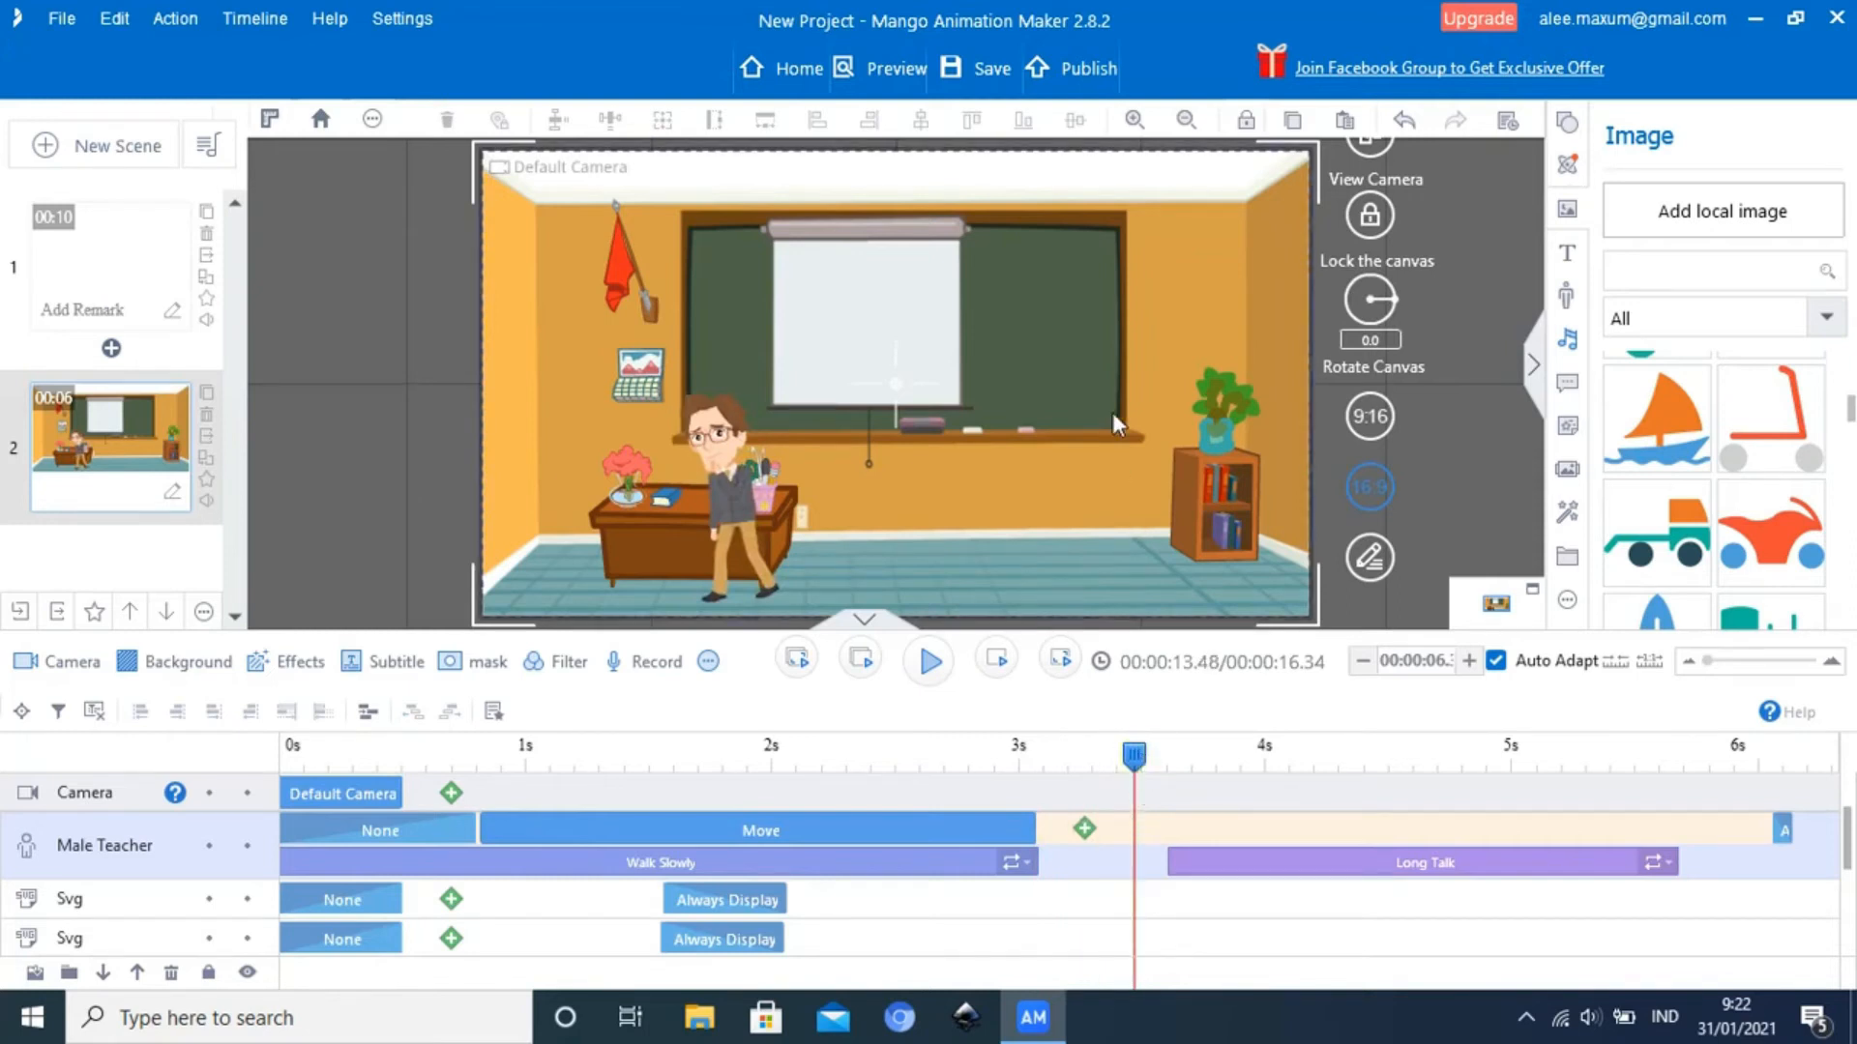
click(1570, 258)
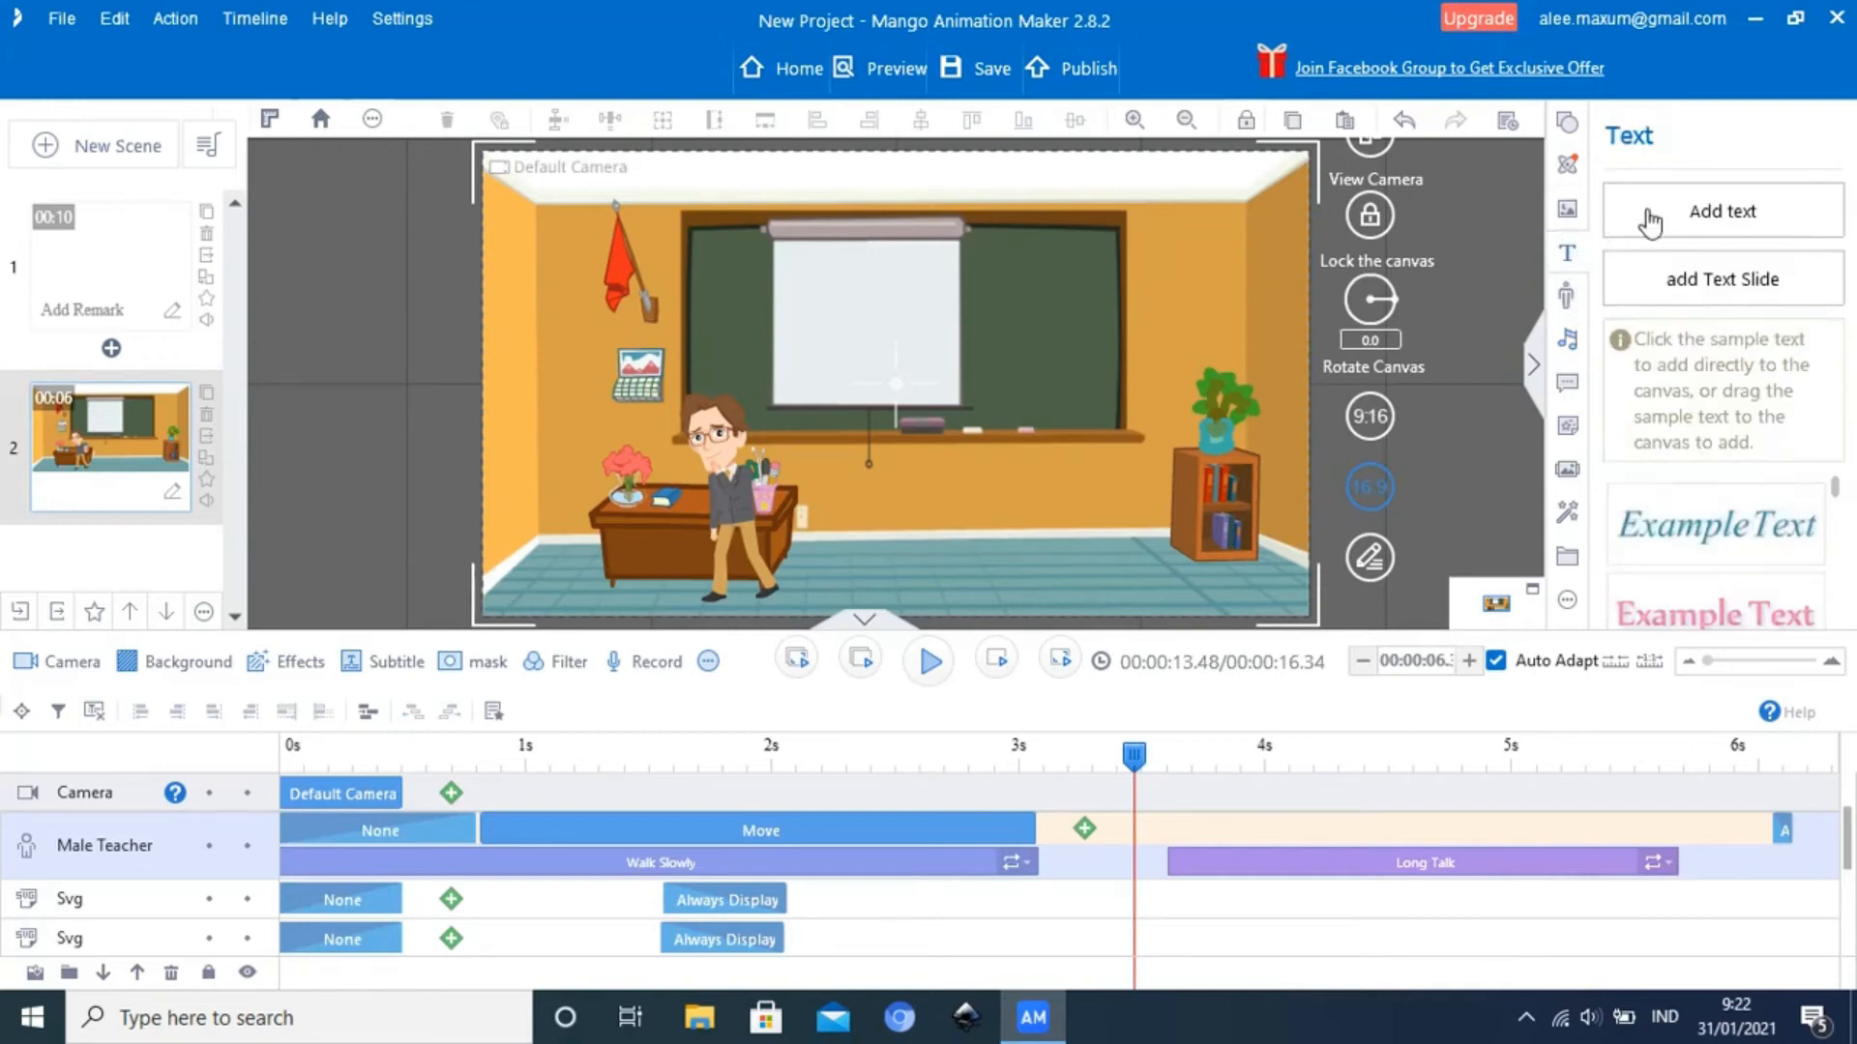
click(1704, 222)
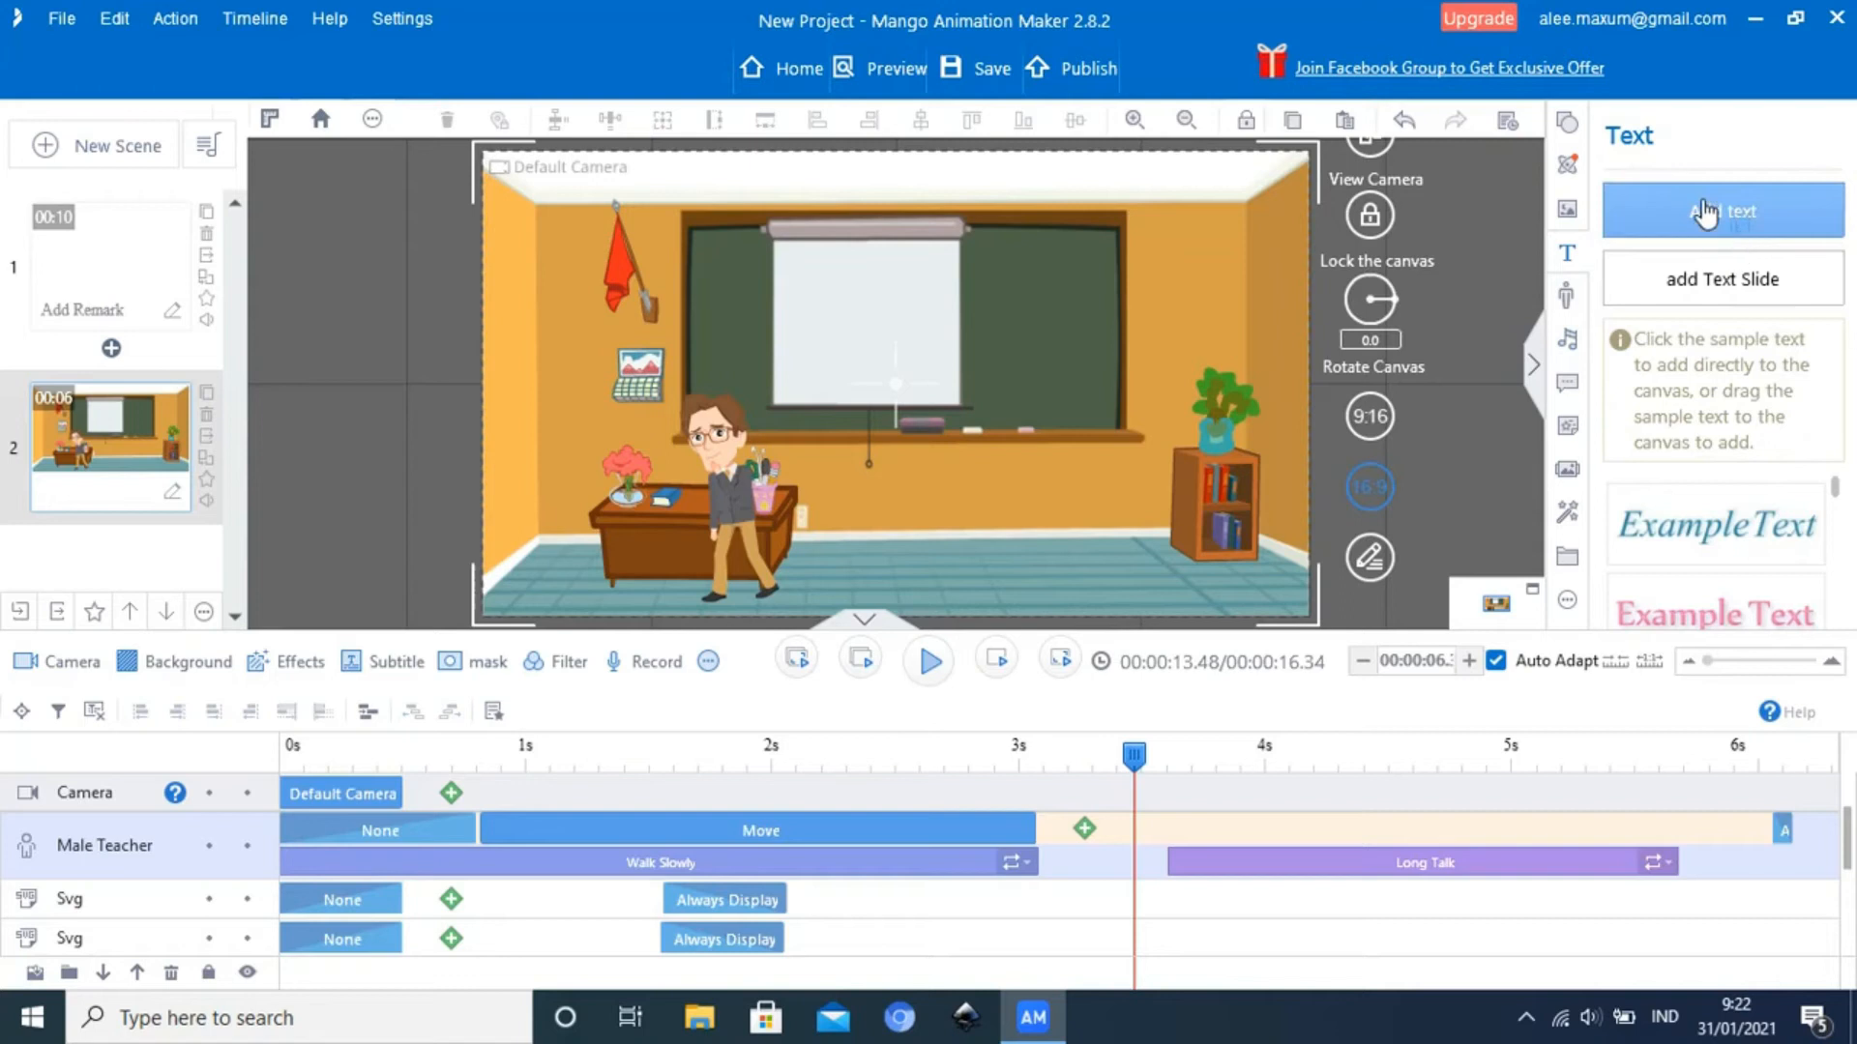
click(1704, 213)
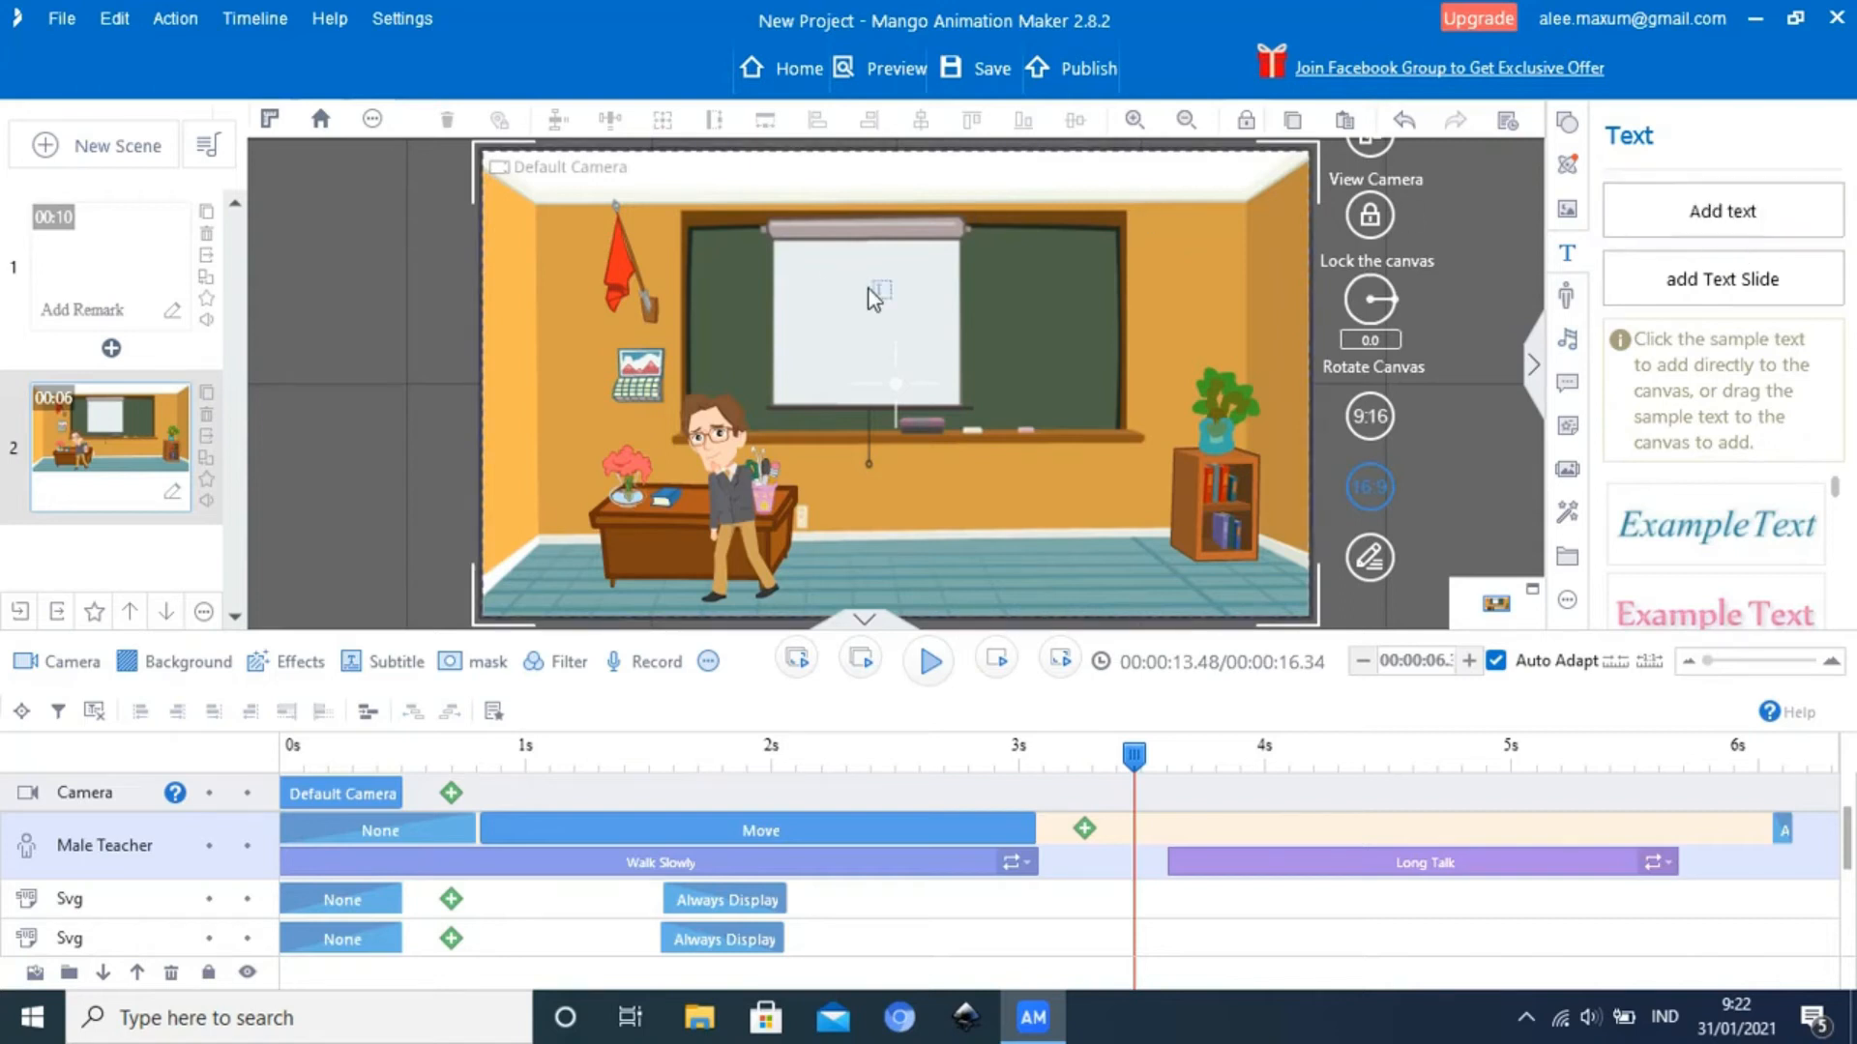
click(1702, 228)
click(872, 283)
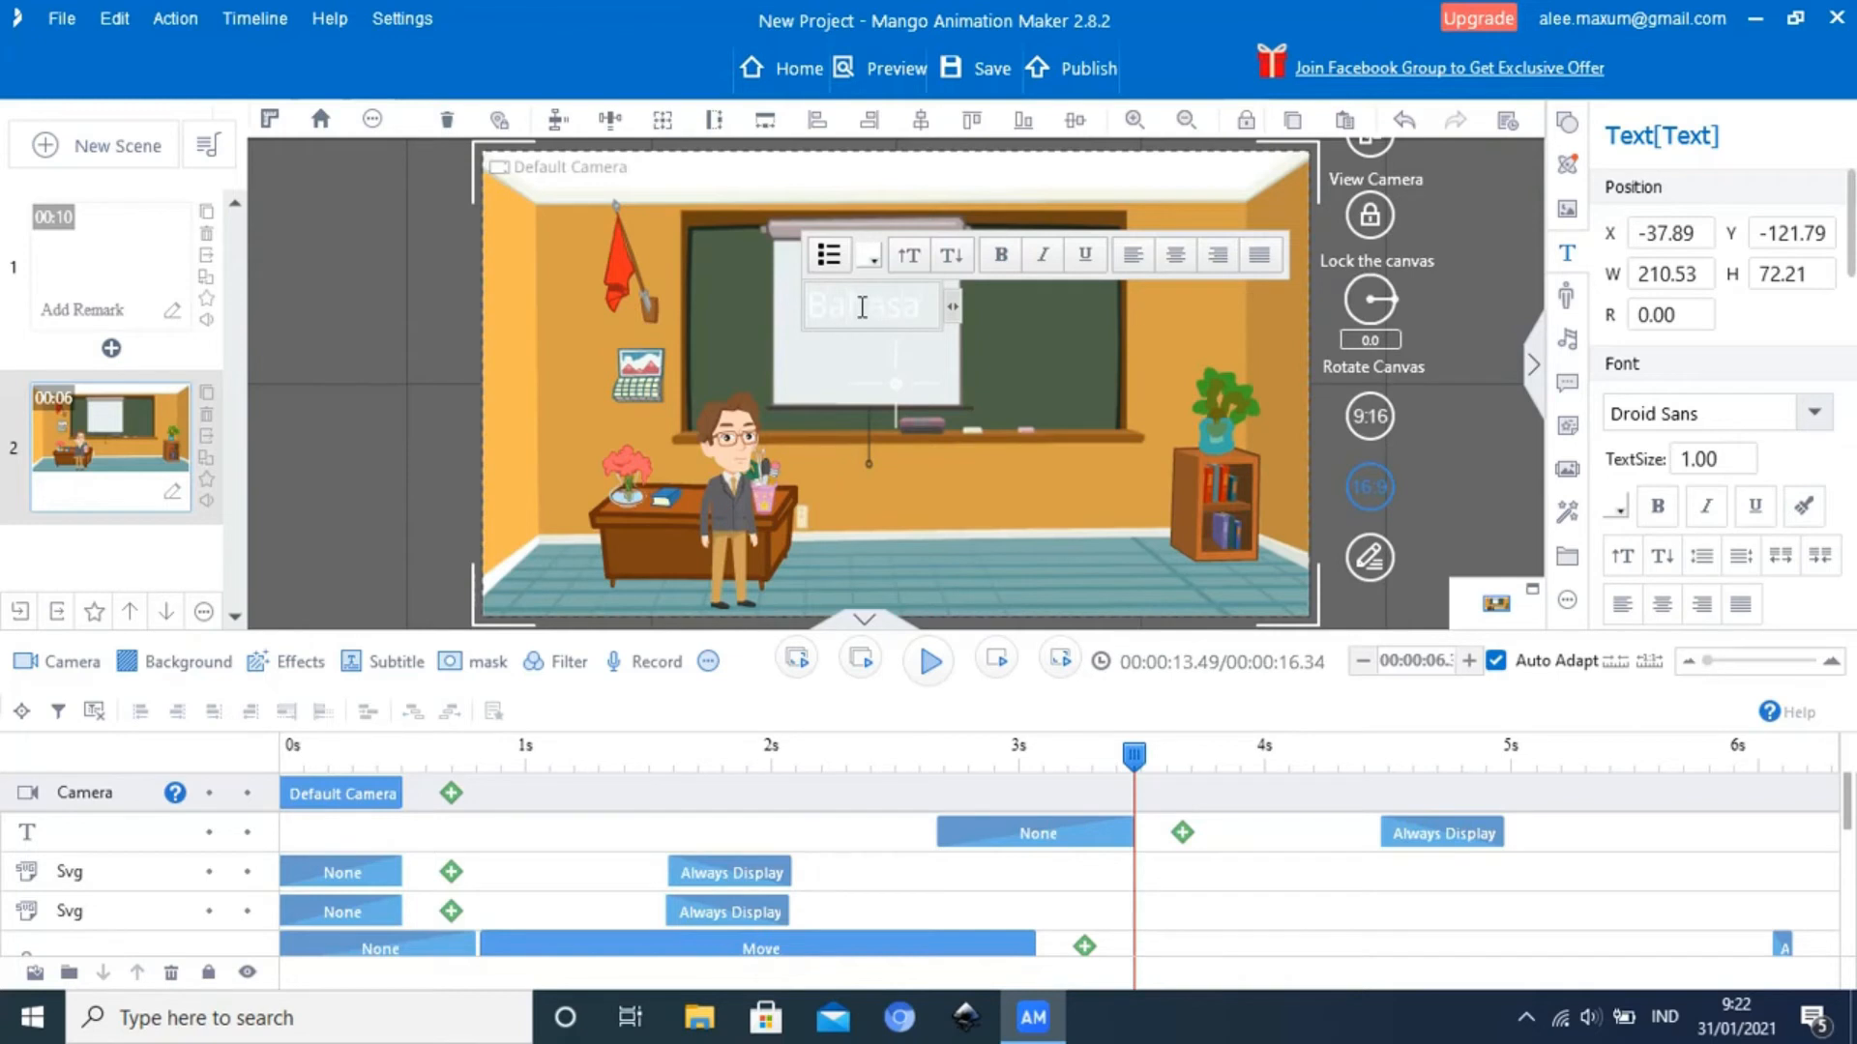
Enter "Bahasa Indonesia" on two lines and widen the text box to 320 so the second word fits on one line
key(Return)
text(Indonesia)
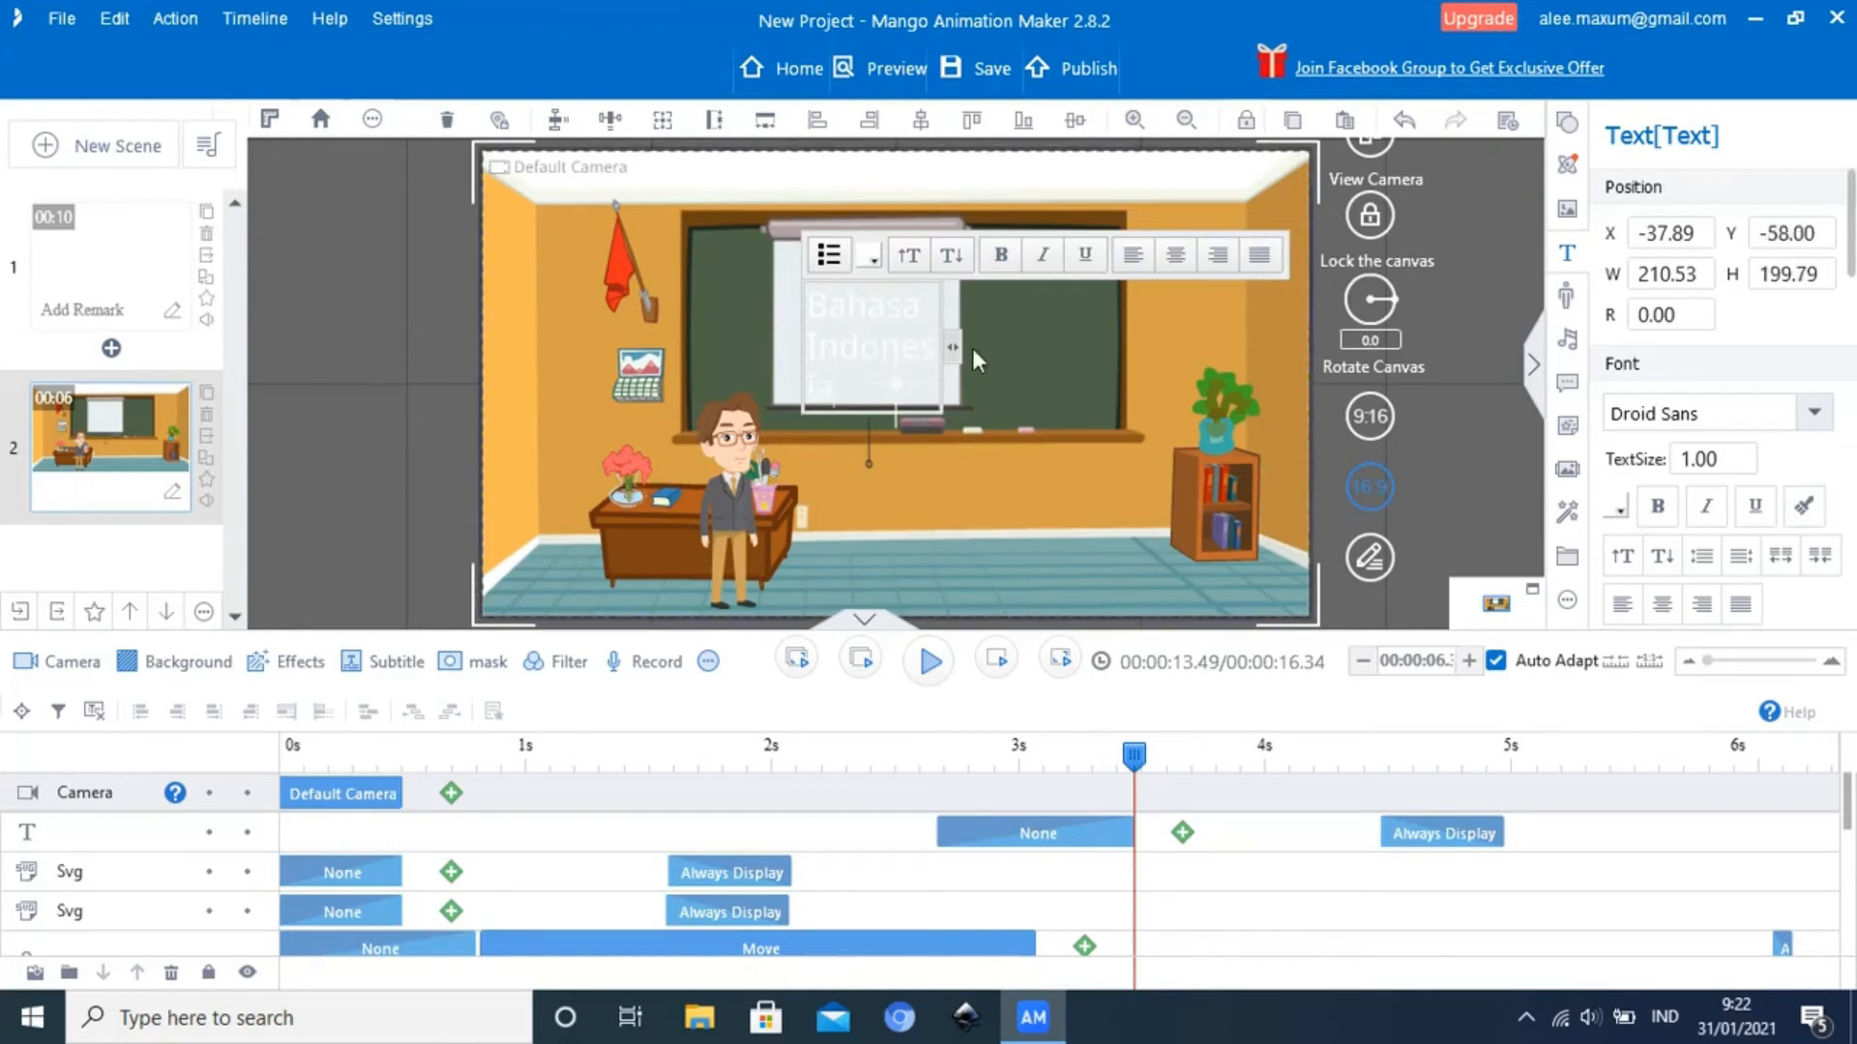
drag(962, 356, 1032, 351)
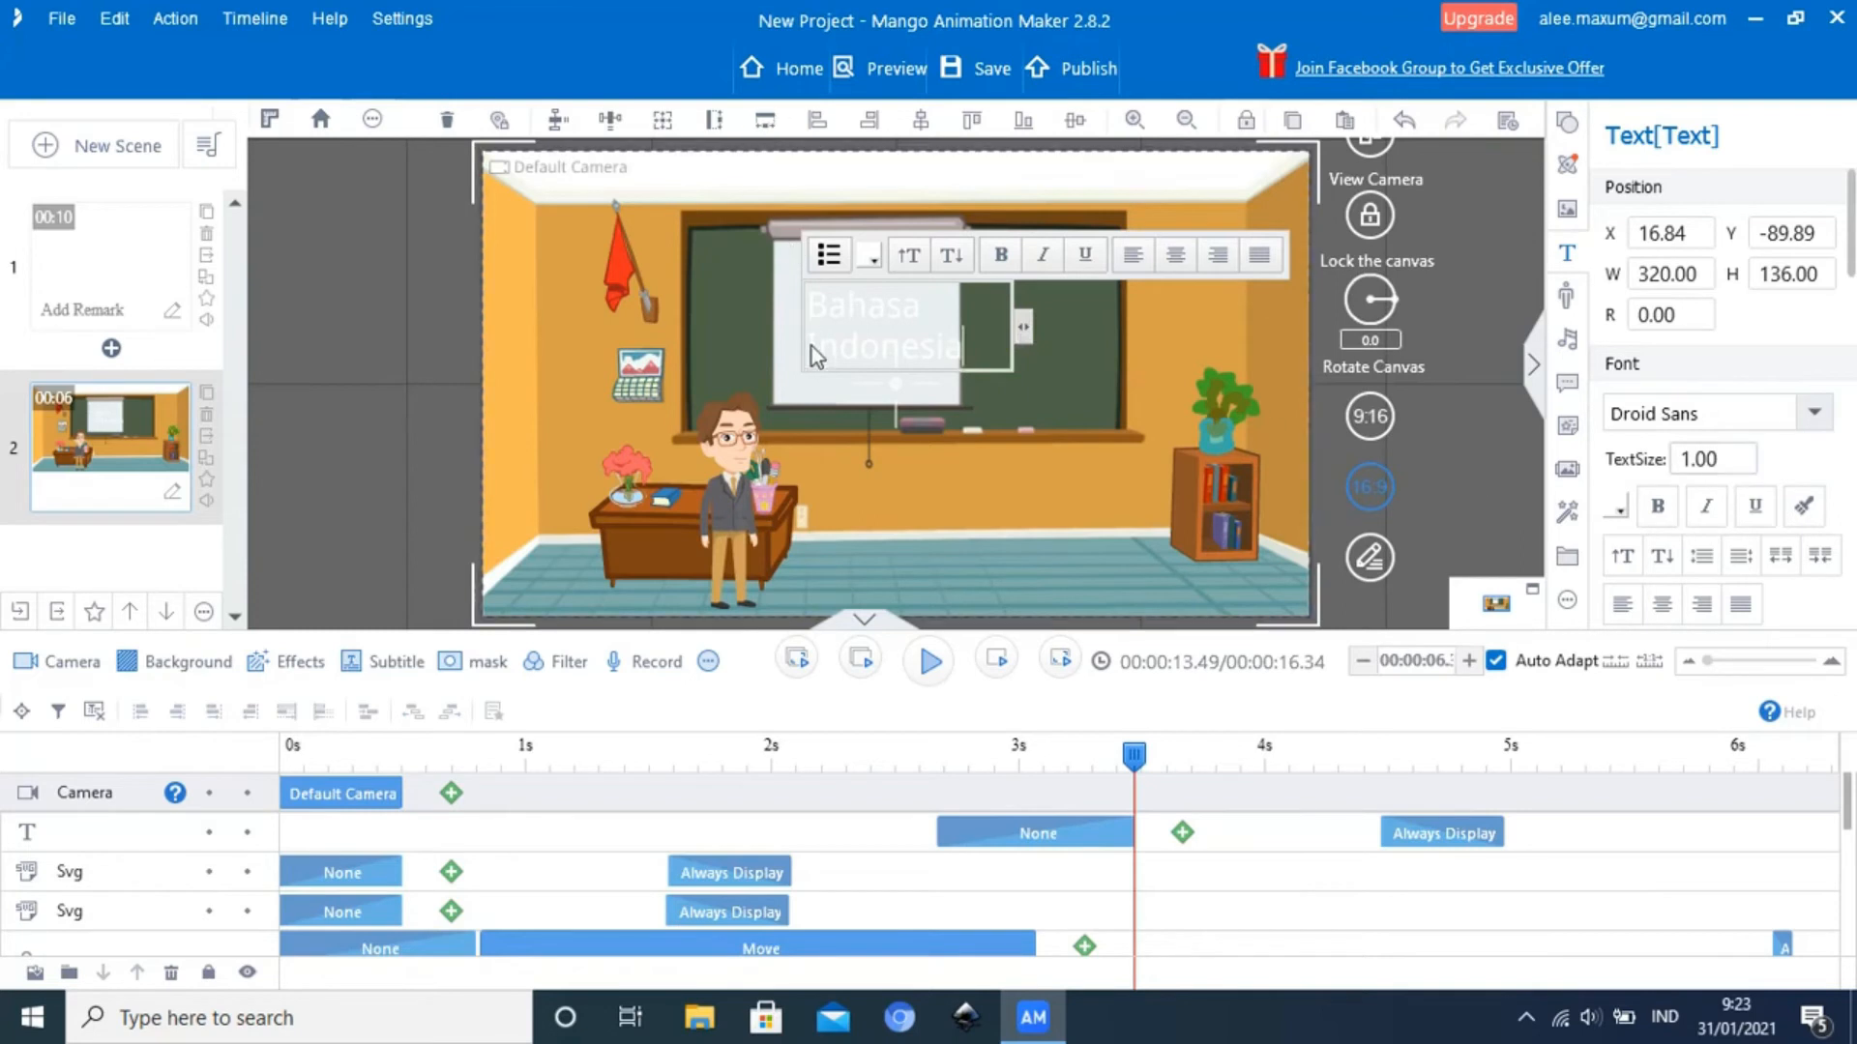
click(1059, 418)
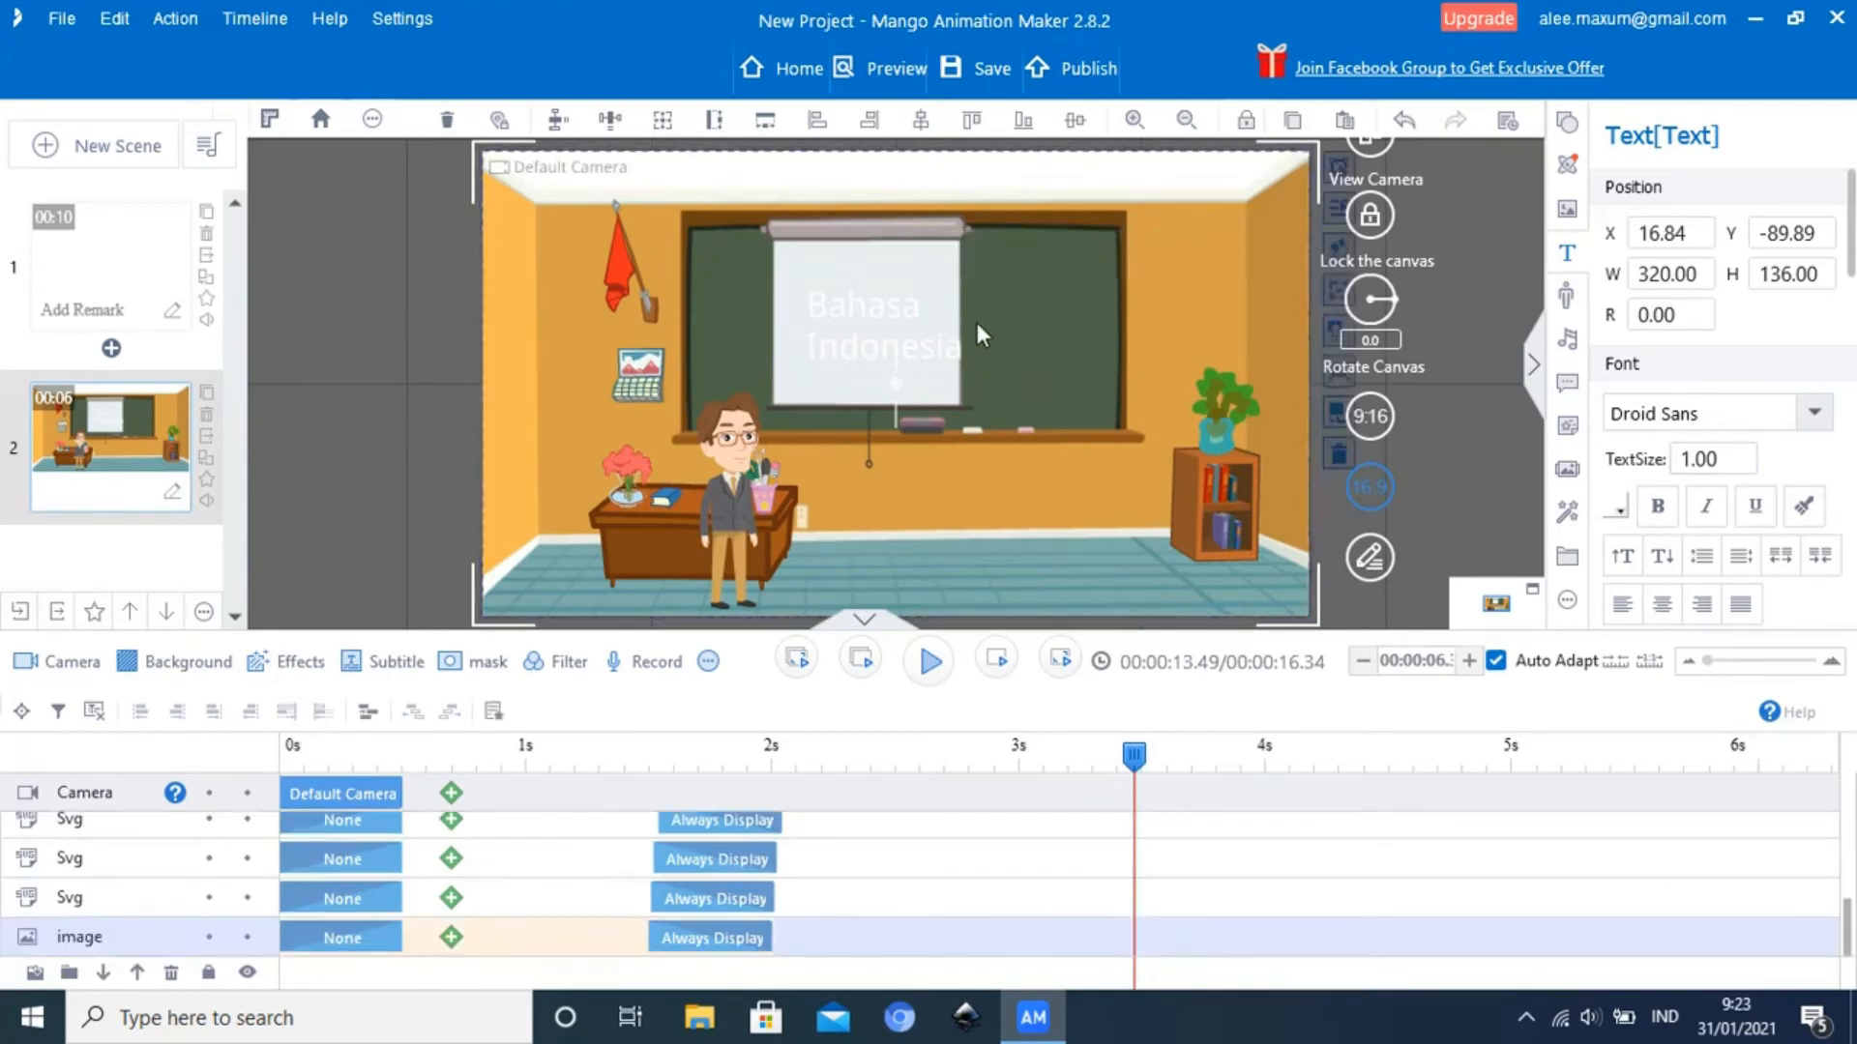
Change the color of the whole "Bahasa Indonesia" text to the standard dark red
click(863, 347)
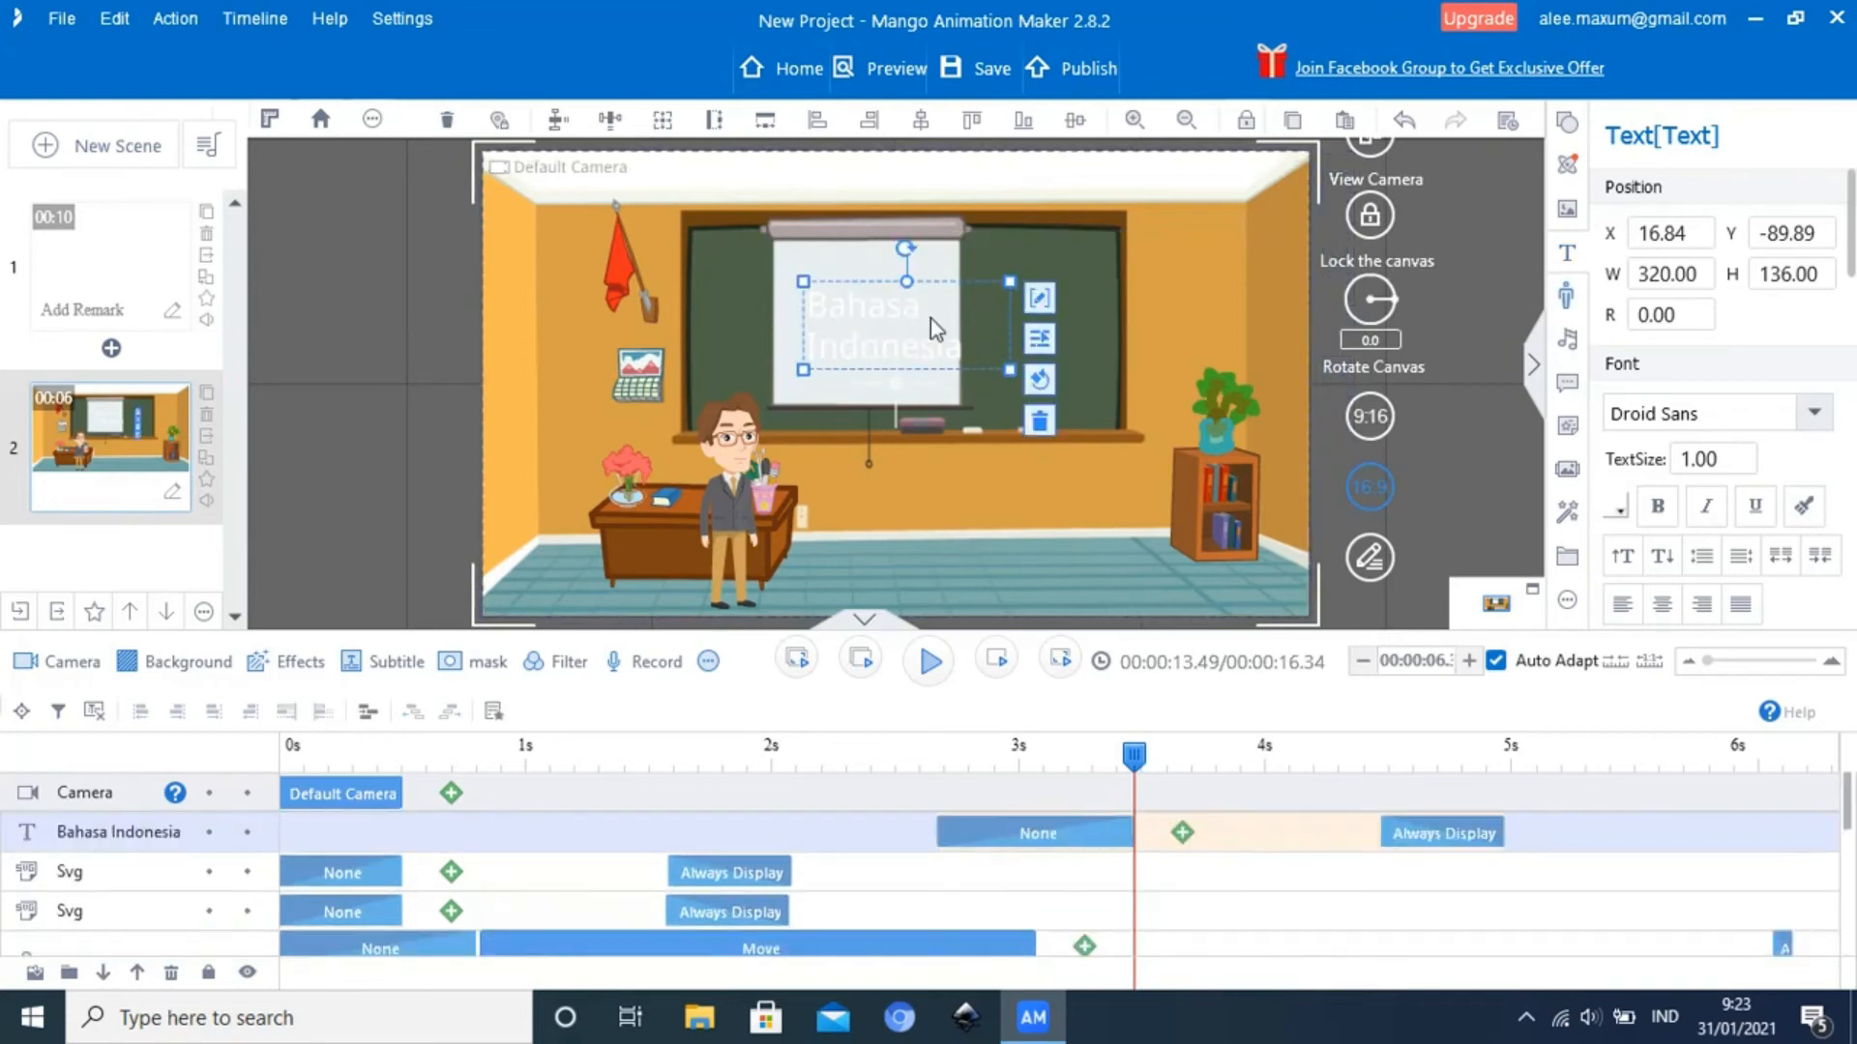
double_click(883, 340)
double_click(898, 324)
click(814, 319)
click(814, 317)
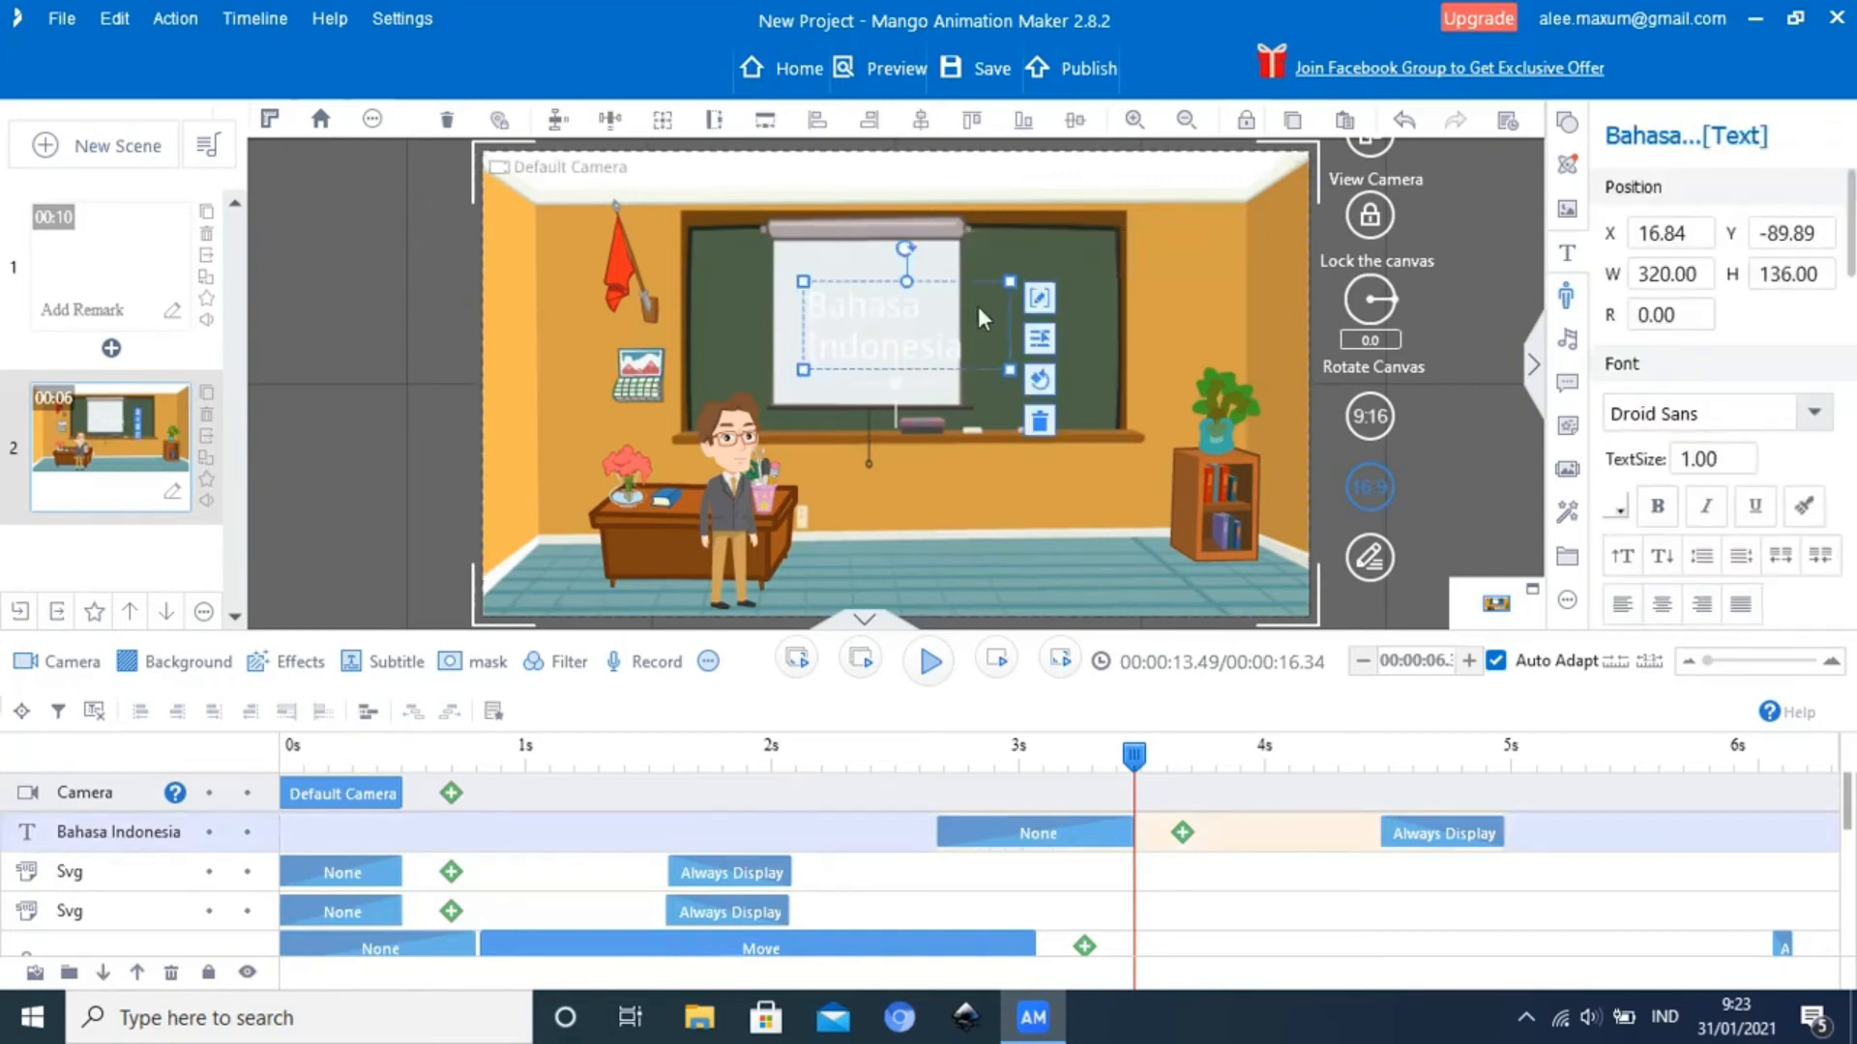
click(1036, 301)
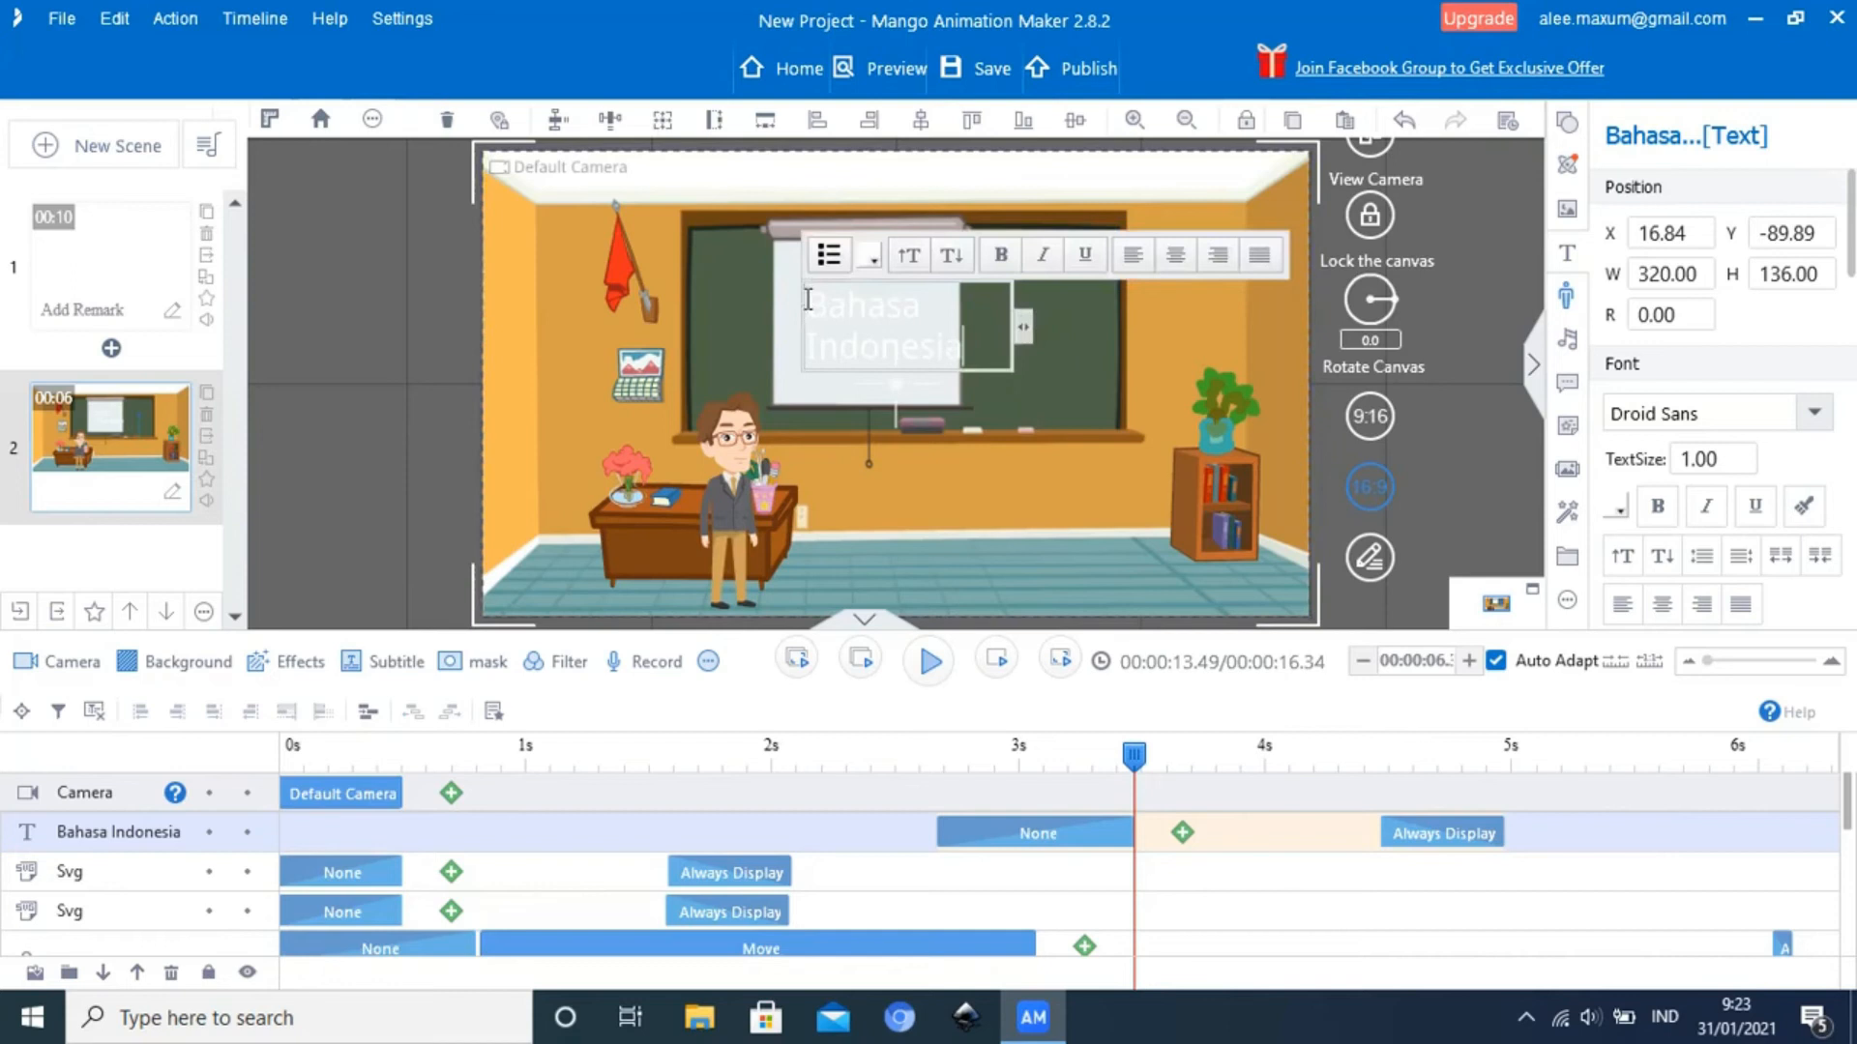
drag(810, 307, 962, 350)
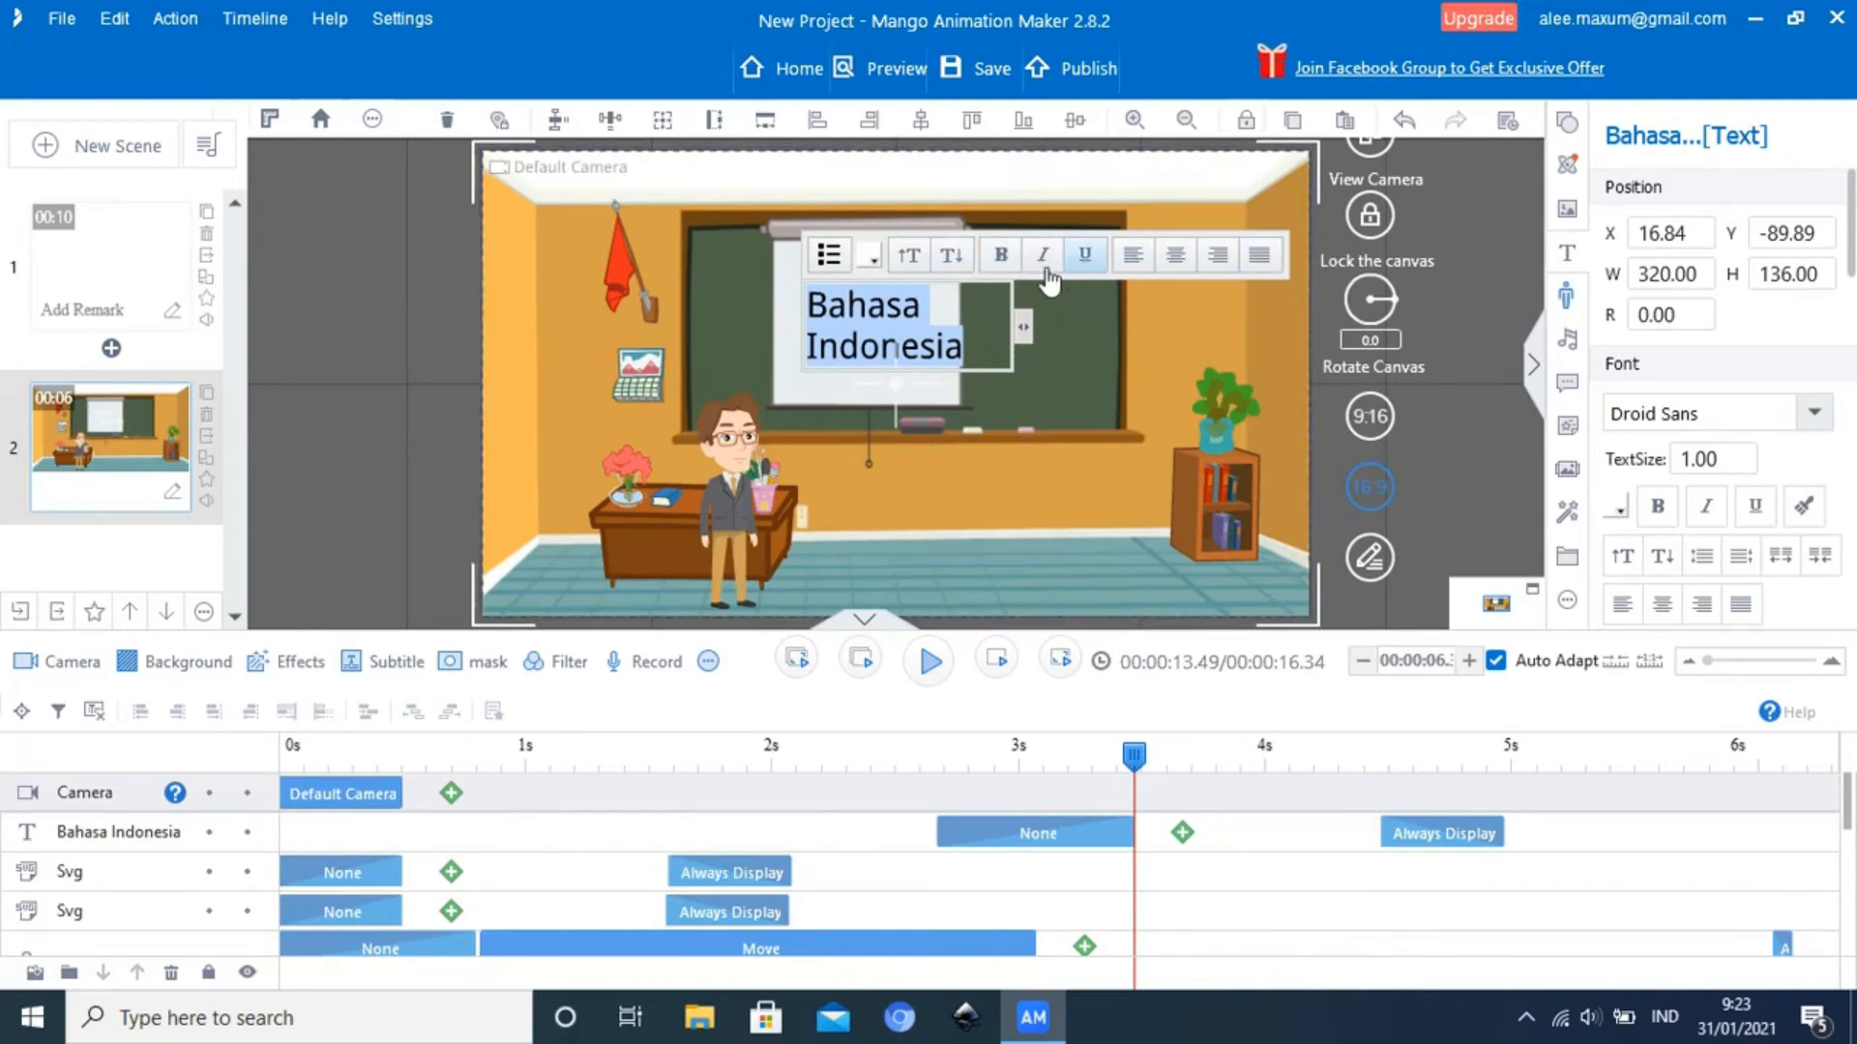
click(870, 256)
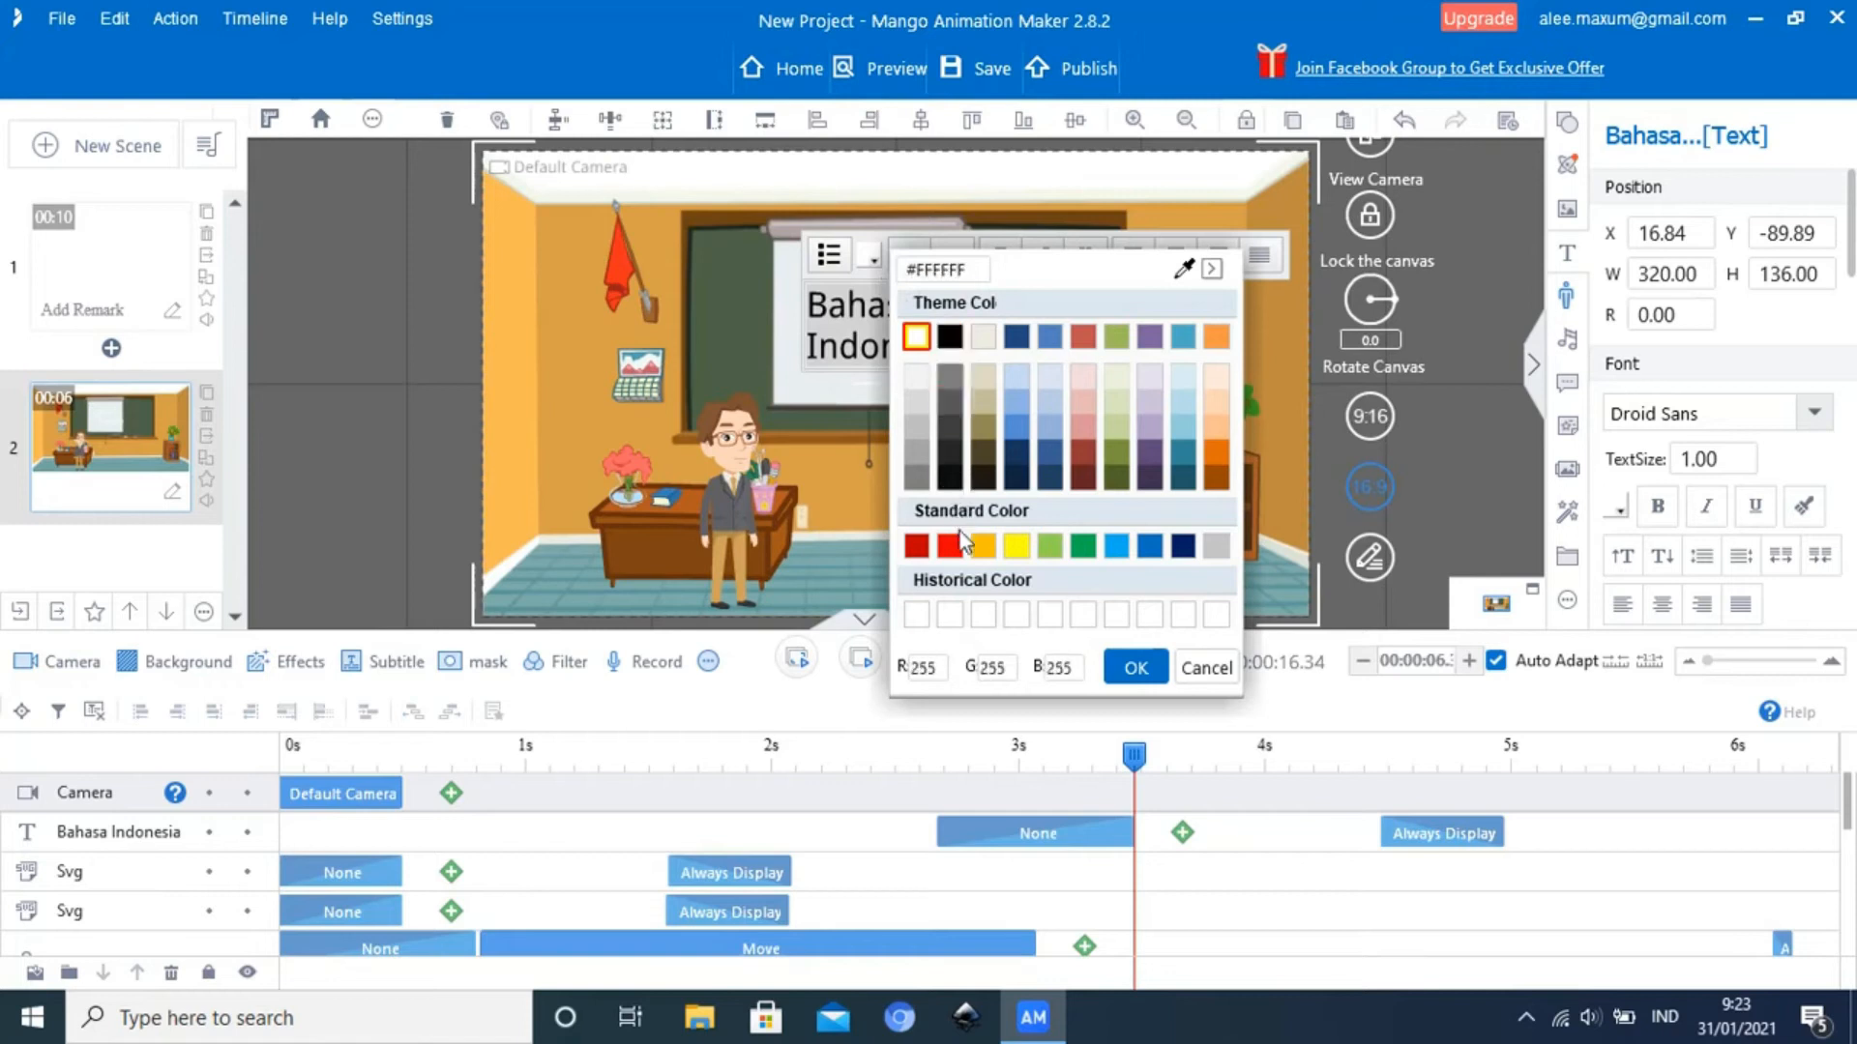
click(917, 547)
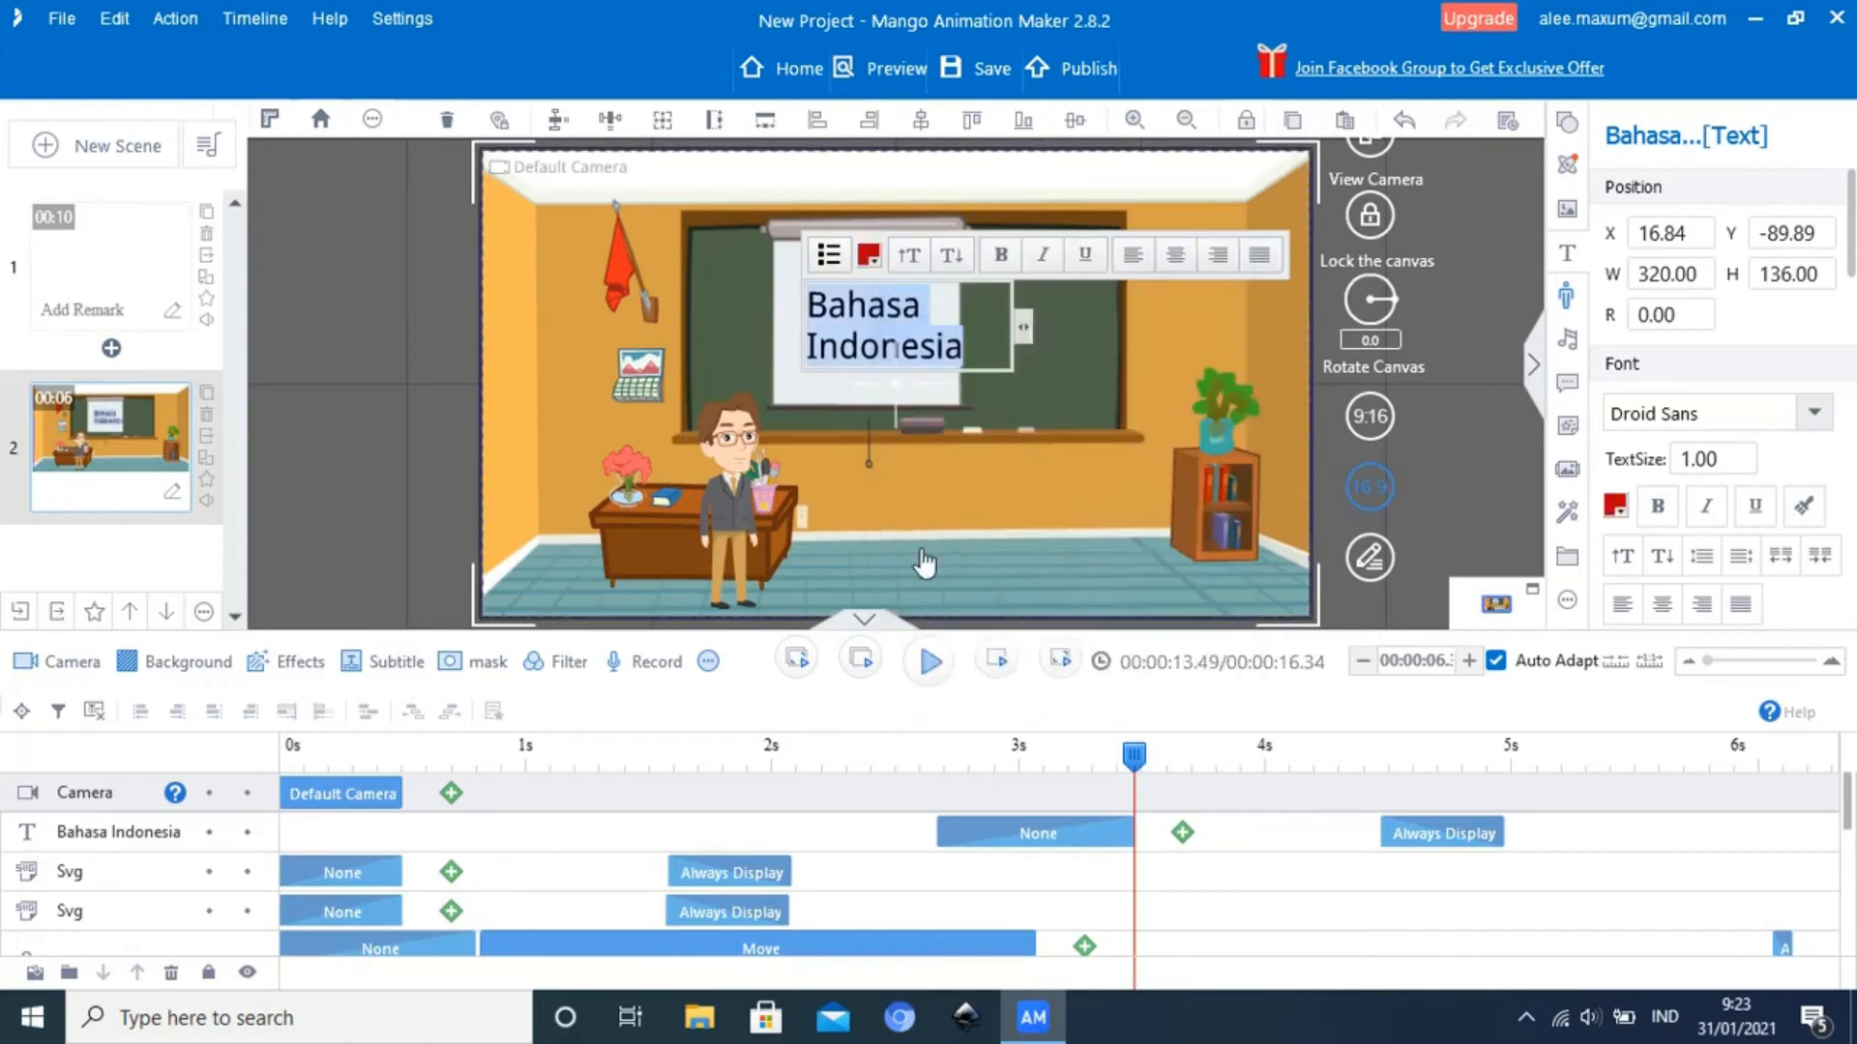
Widen the "Bahasa Indonesia" text box to about 343 and move it onto the white projector screen at about X 0, Y -102
drag(1023, 328, 1081, 414)
click(1079, 381)
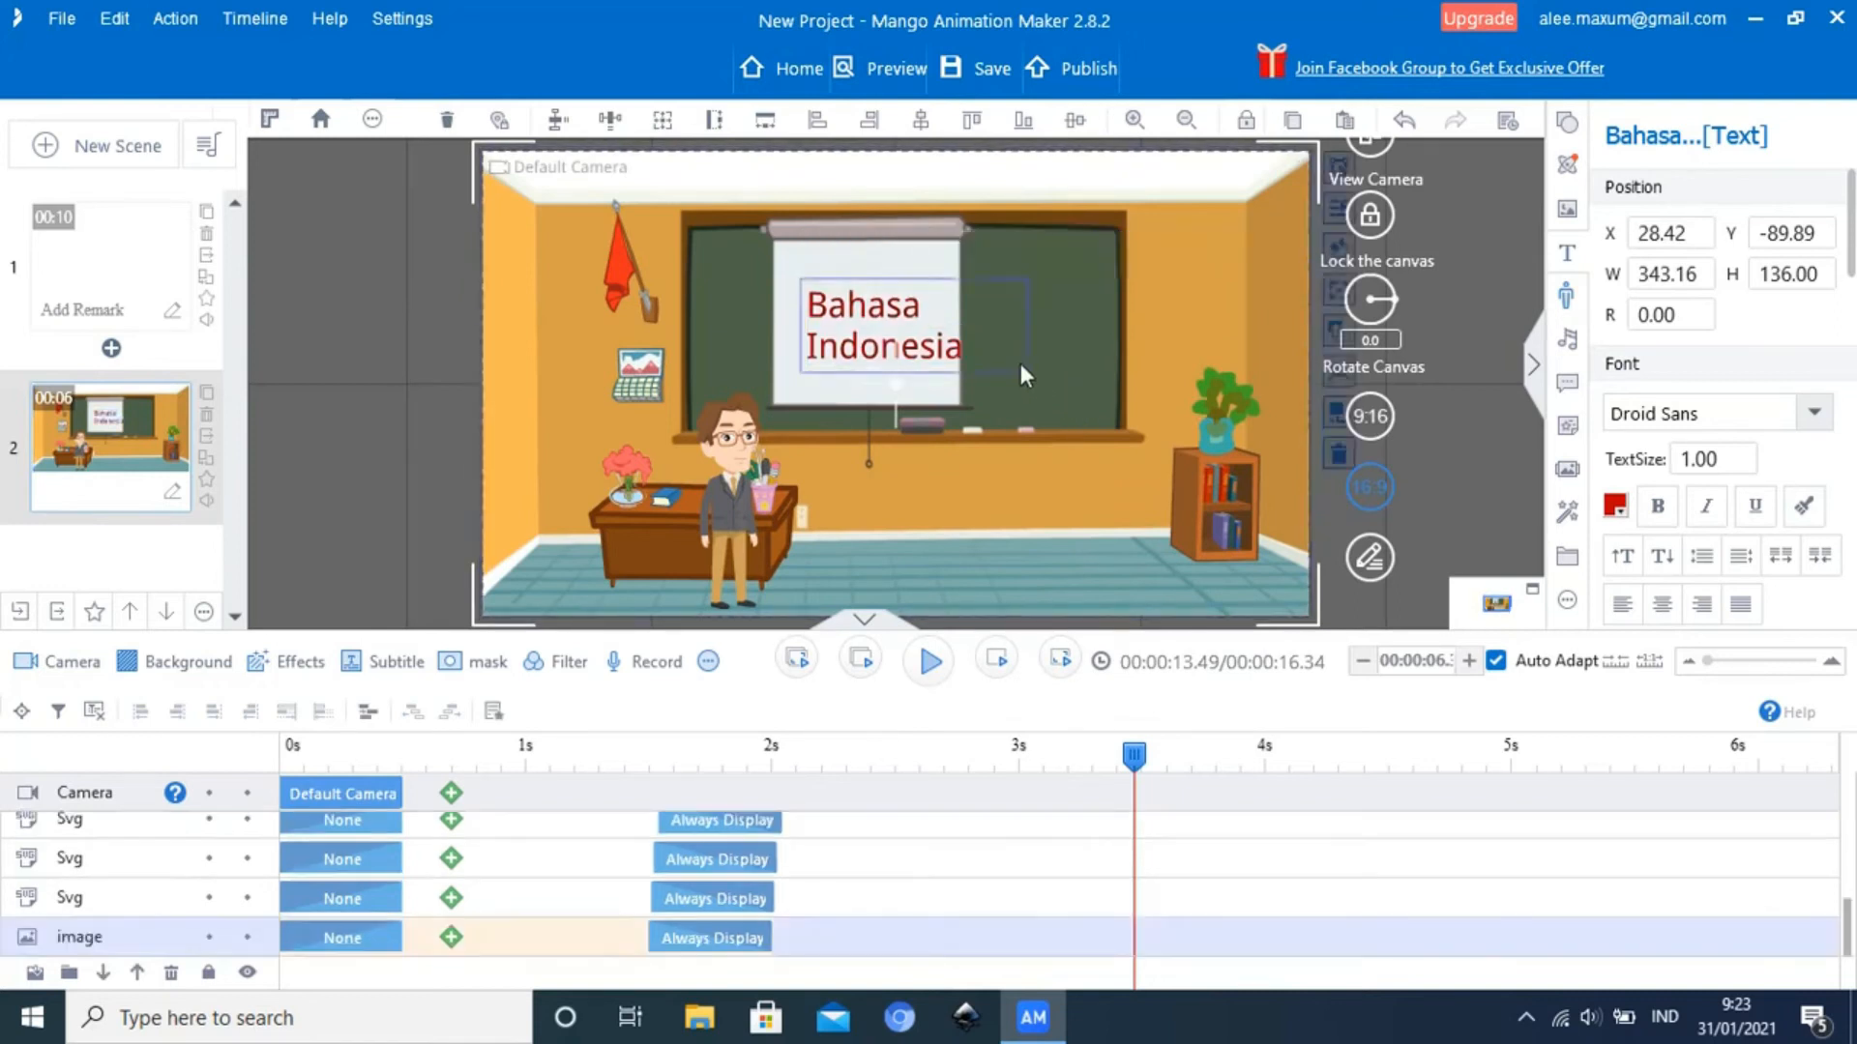
click(904, 363)
drag(904, 363, 891, 353)
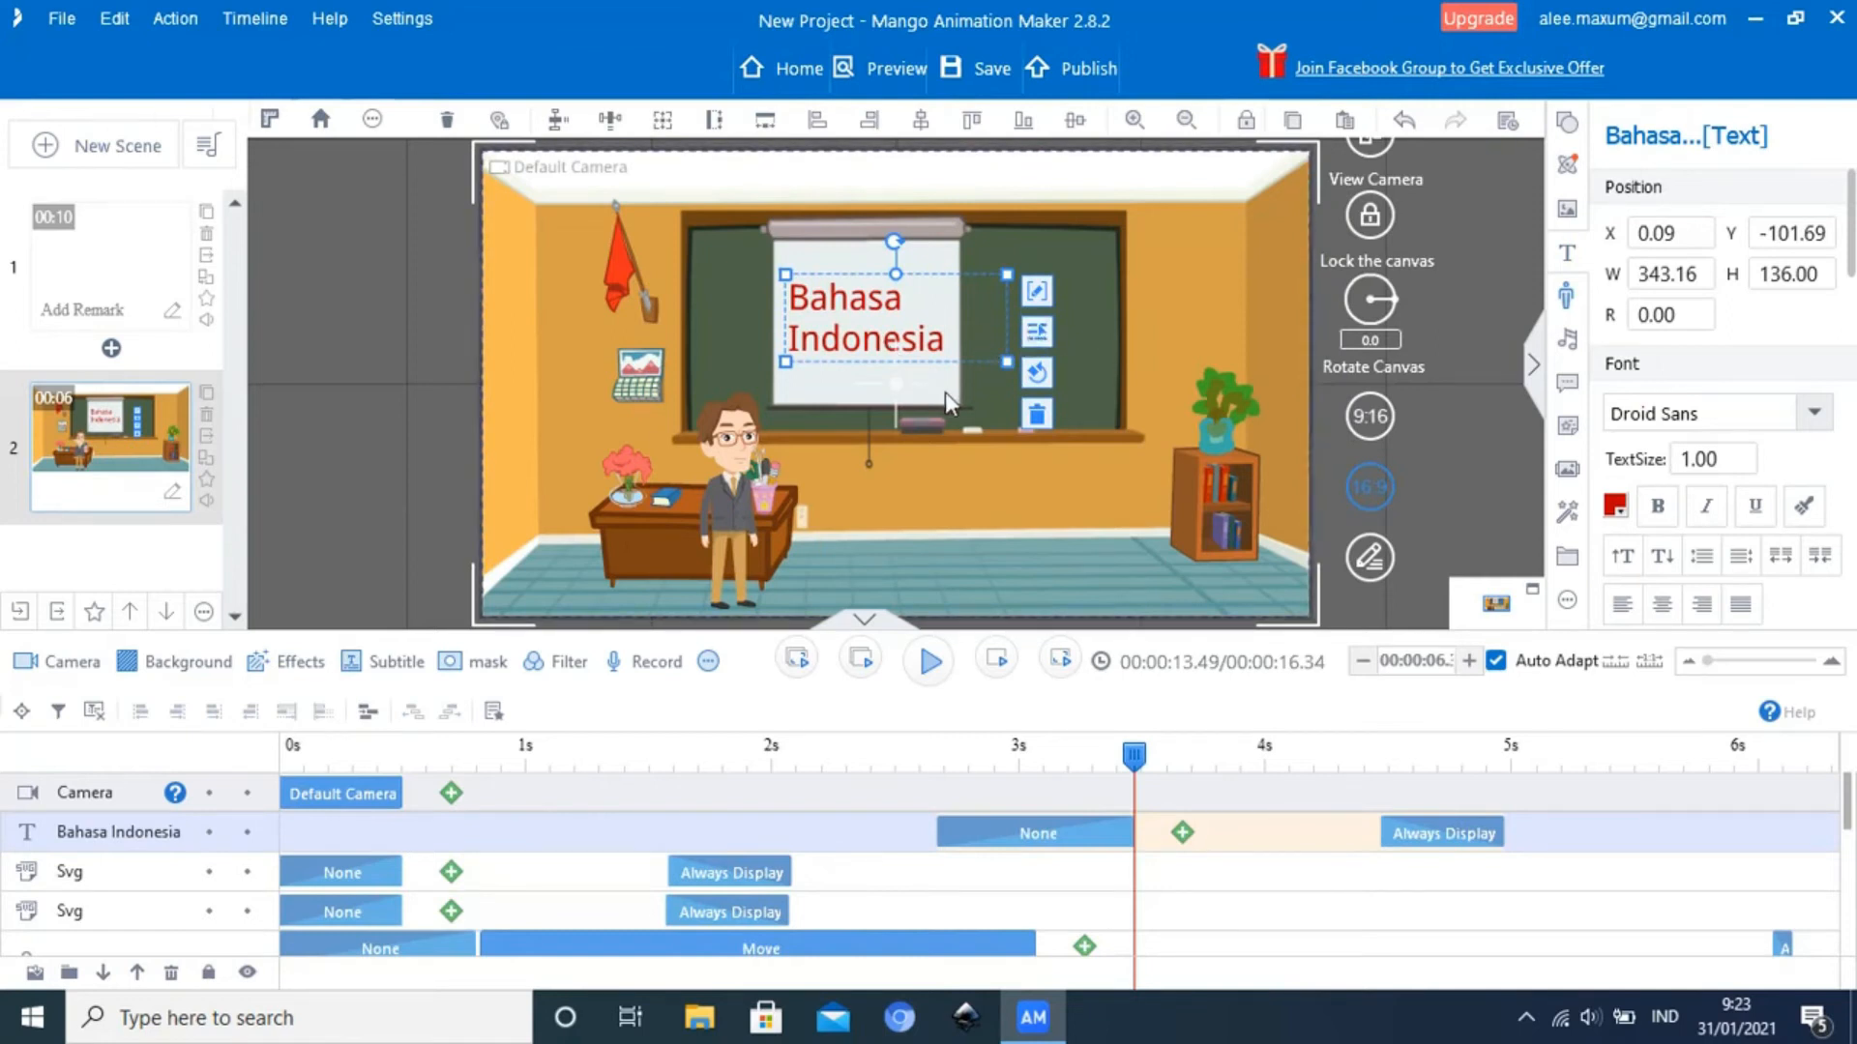
click(942, 455)
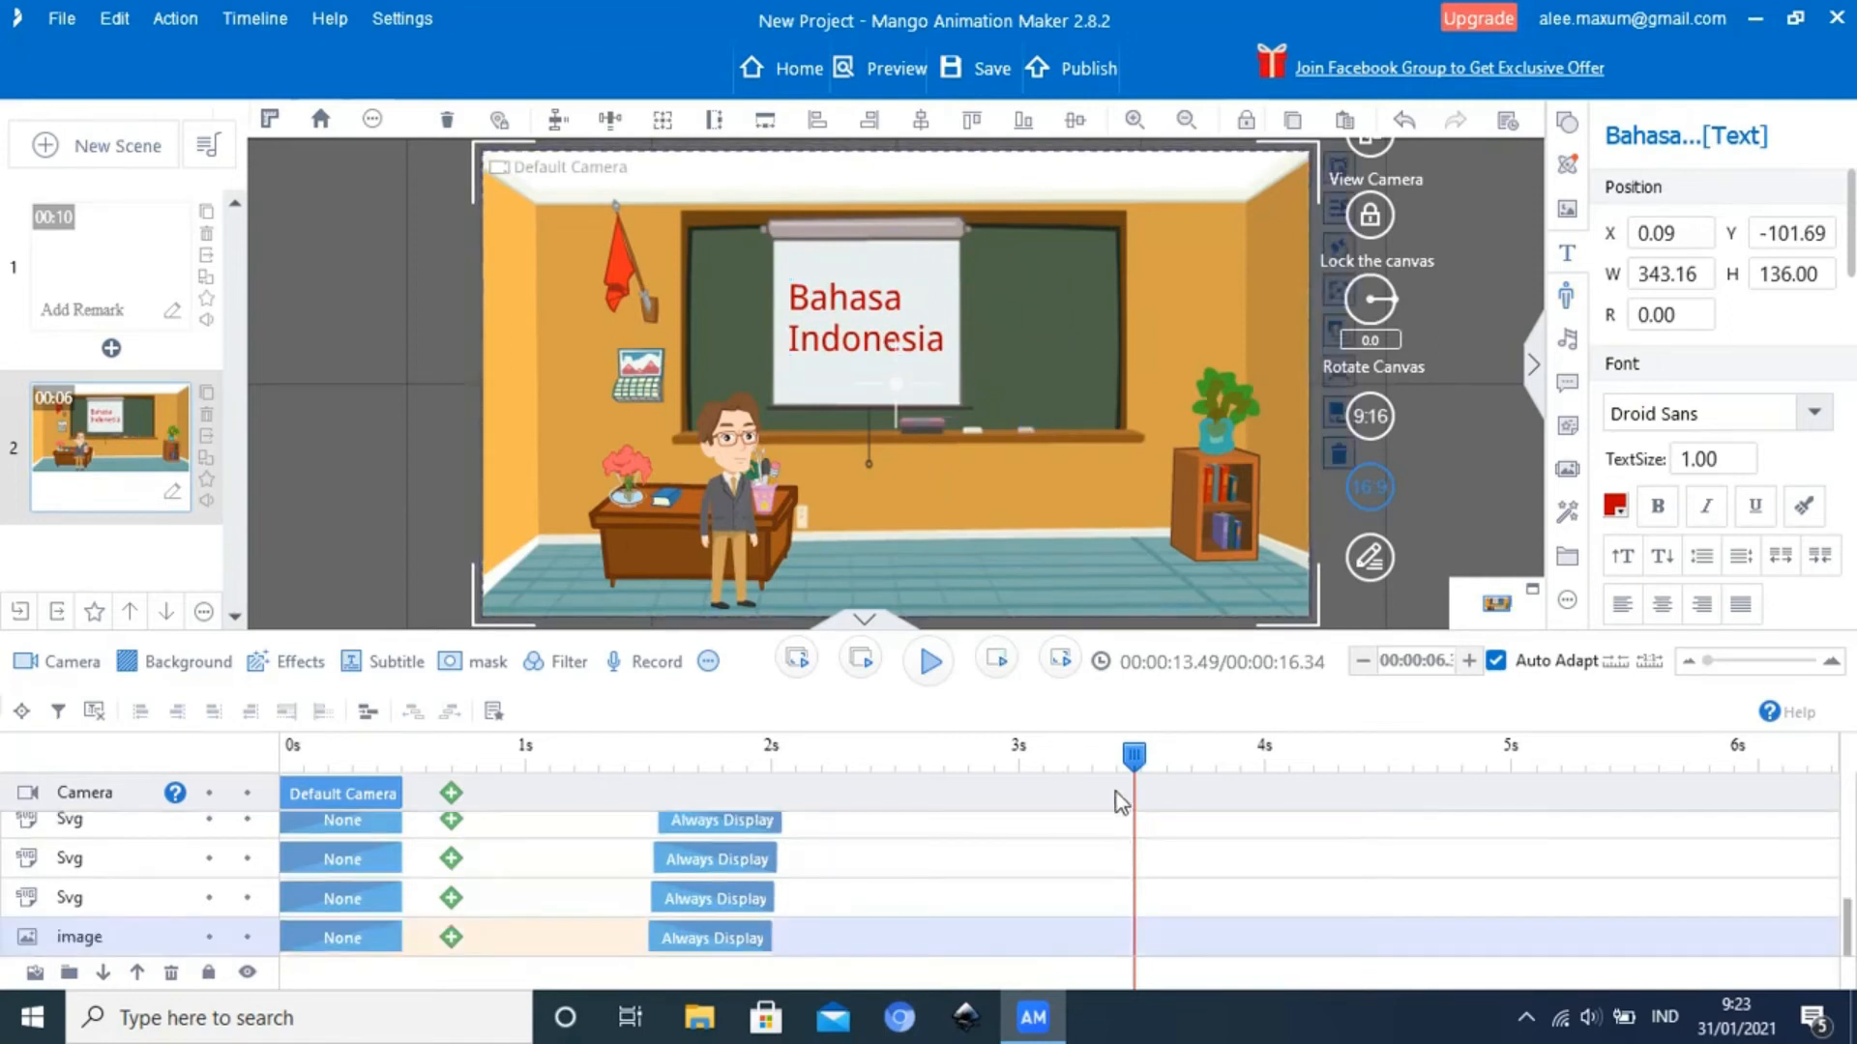
Play the scene from about 0.3 seconds to check the teacher's walk and the text's appearance, pausing at about 3.35 seconds
drag(1133, 759, 382, 807)
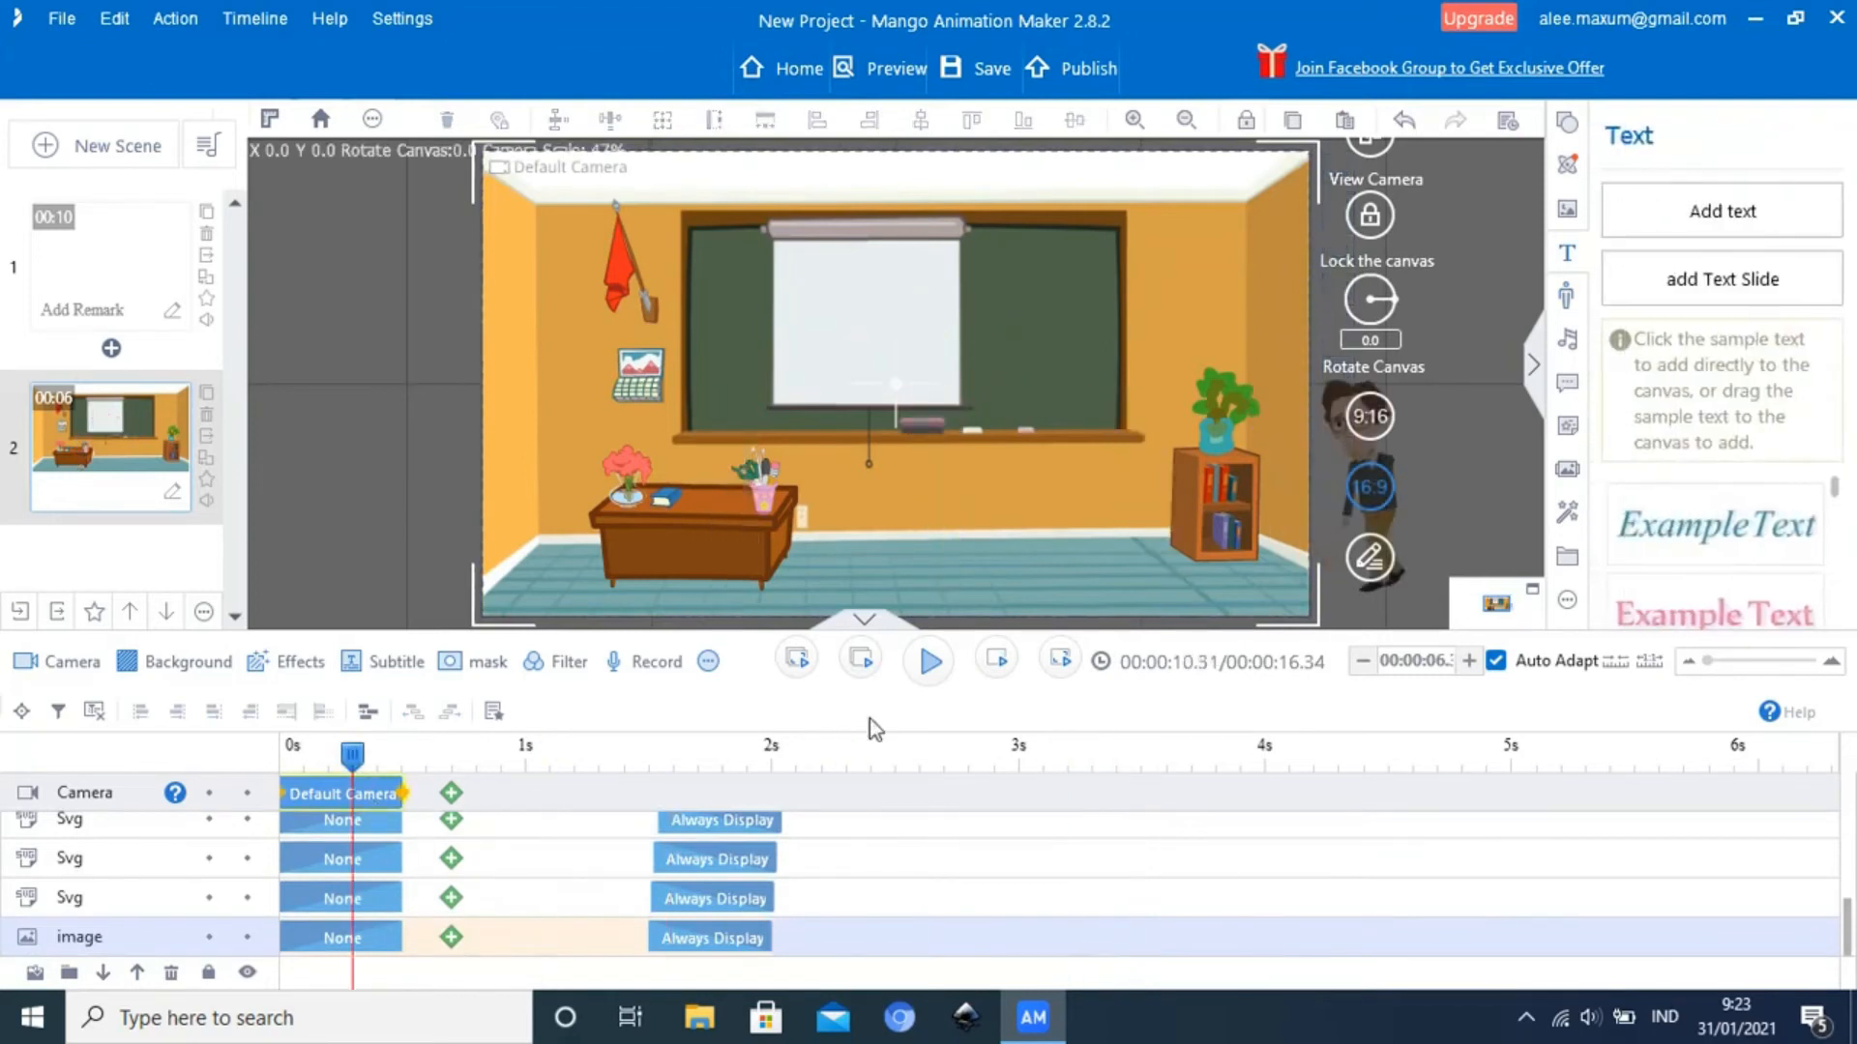
click(932, 666)
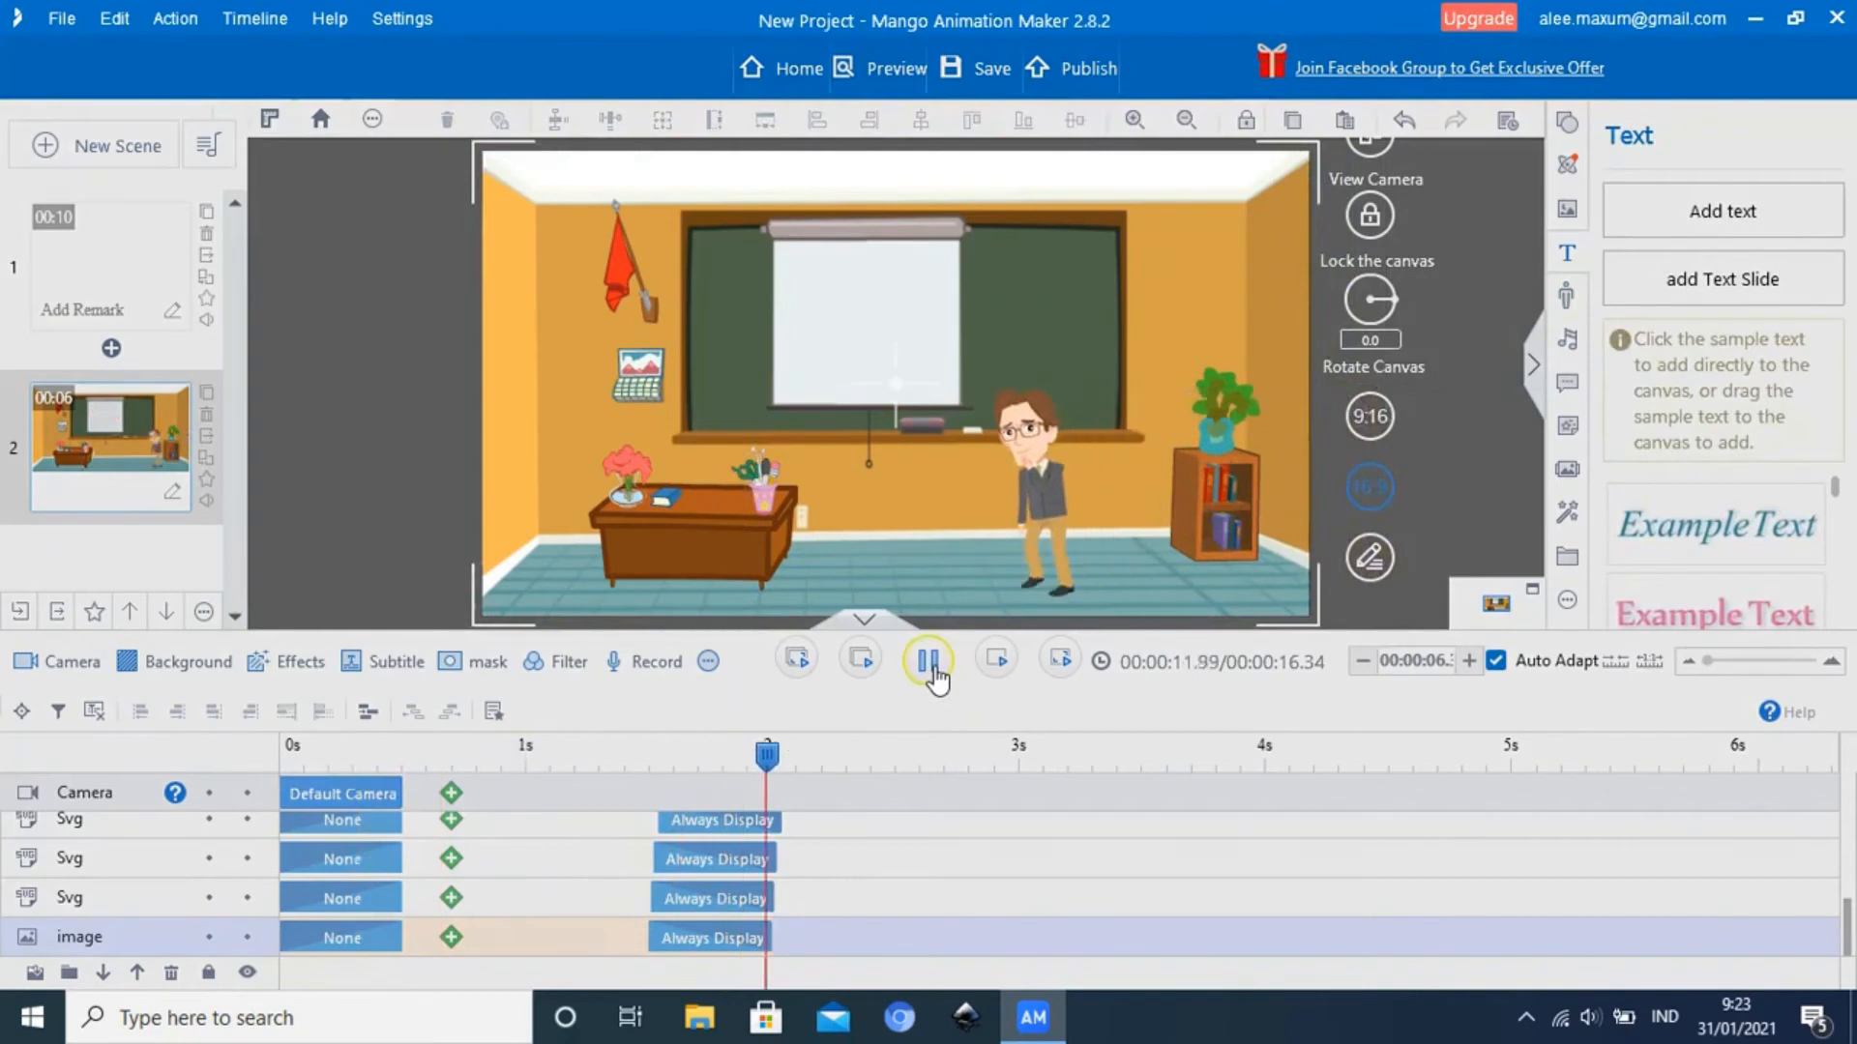
click(932, 665)
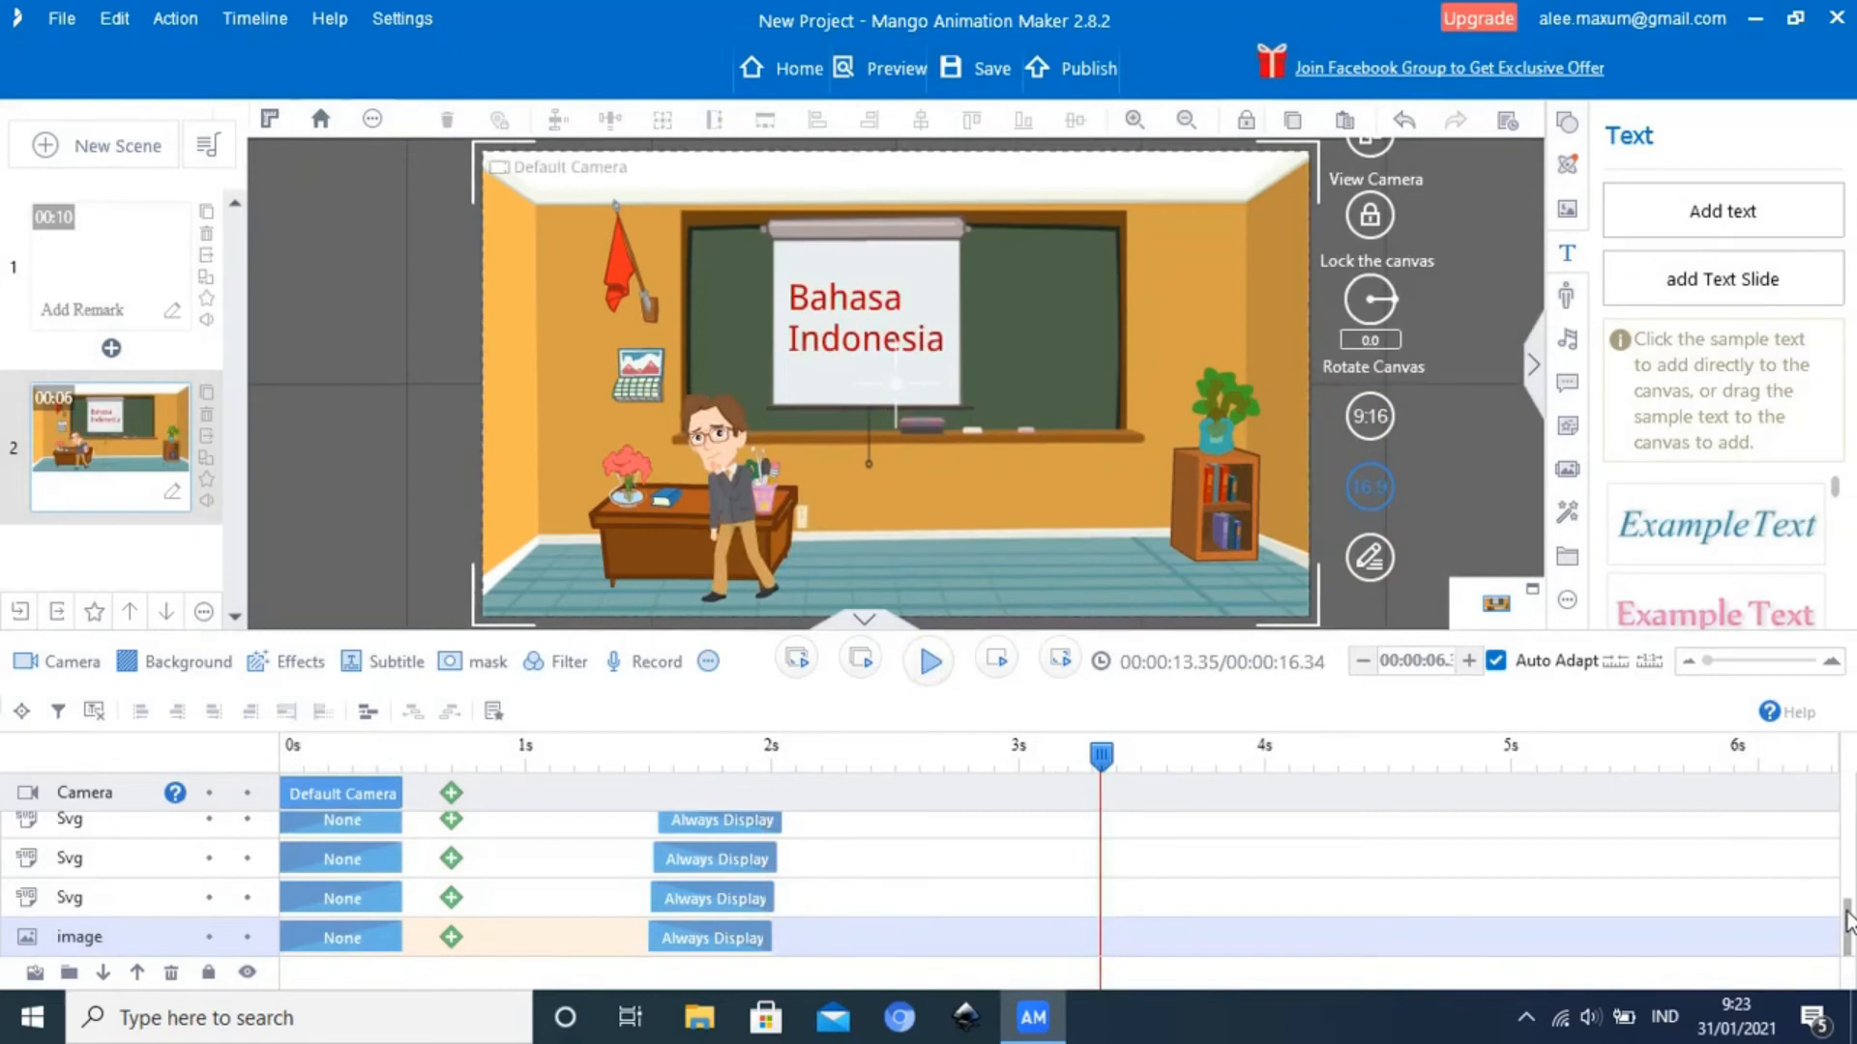
mouse_move(1847, 924)
mouse_down()
mouse_move(1847, 823)
mouse_move(1849, 953)
mouse_up()
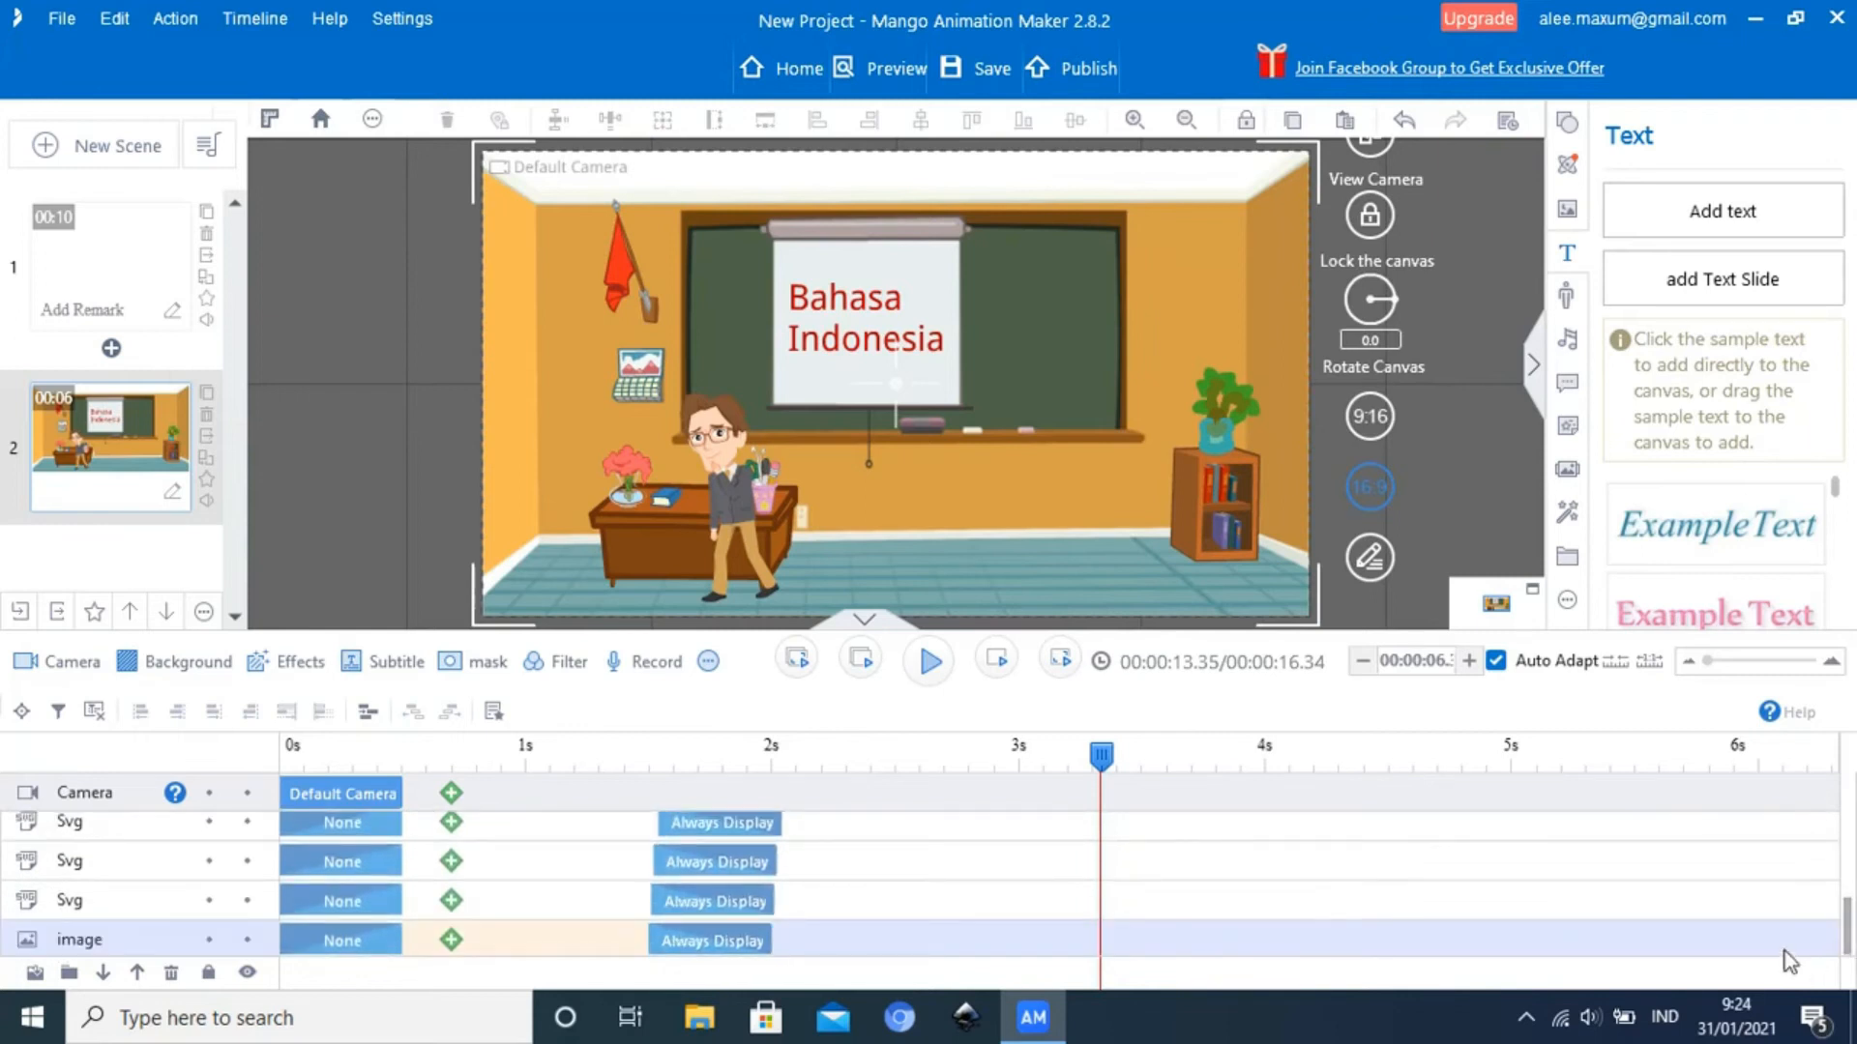